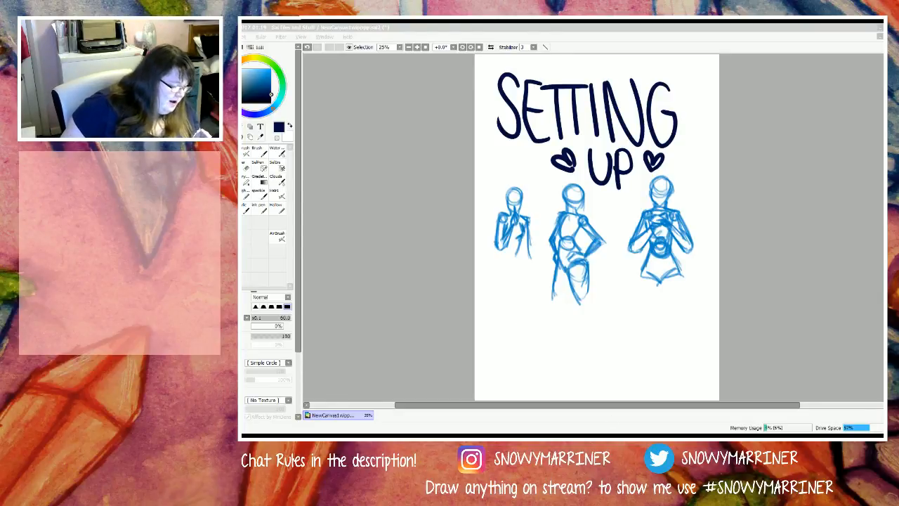
Step: Clear the SETTING UP lettering from the canvas and view the group sketch up close
key("d")
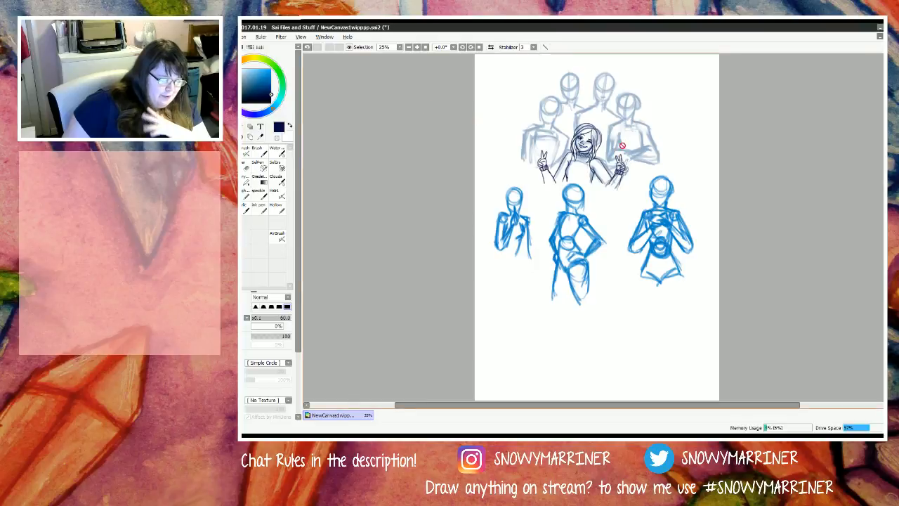
scroll(604, 105, "up", 4)
scroll(603, 103, "down", 2)
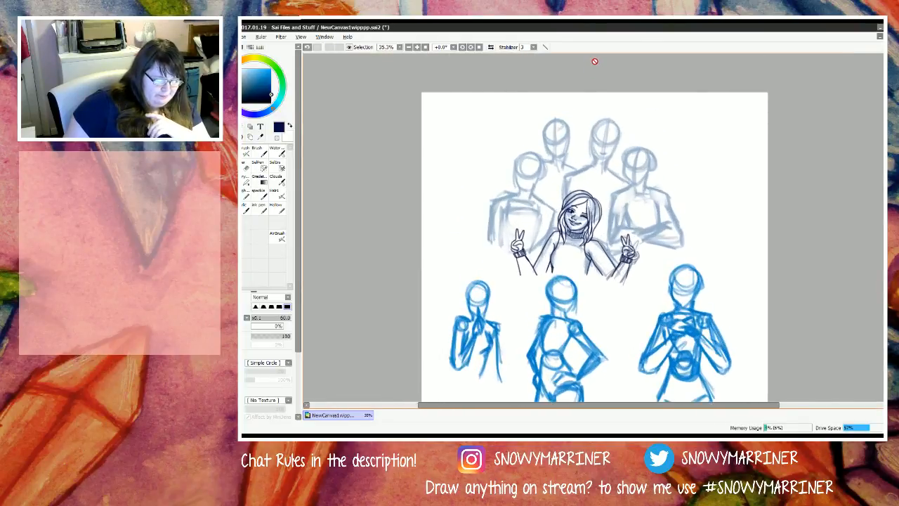
scroll(580, 161, "up", 2)
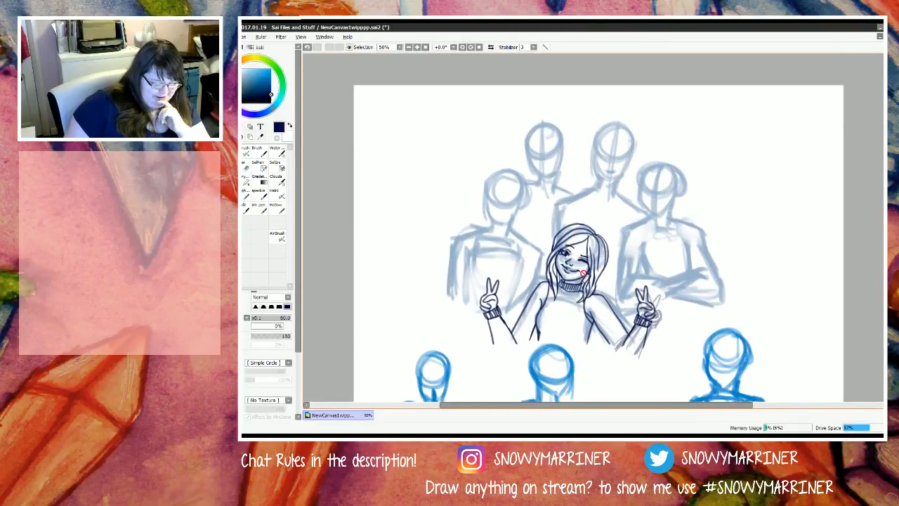
scroll(598, 288, "up", 1)
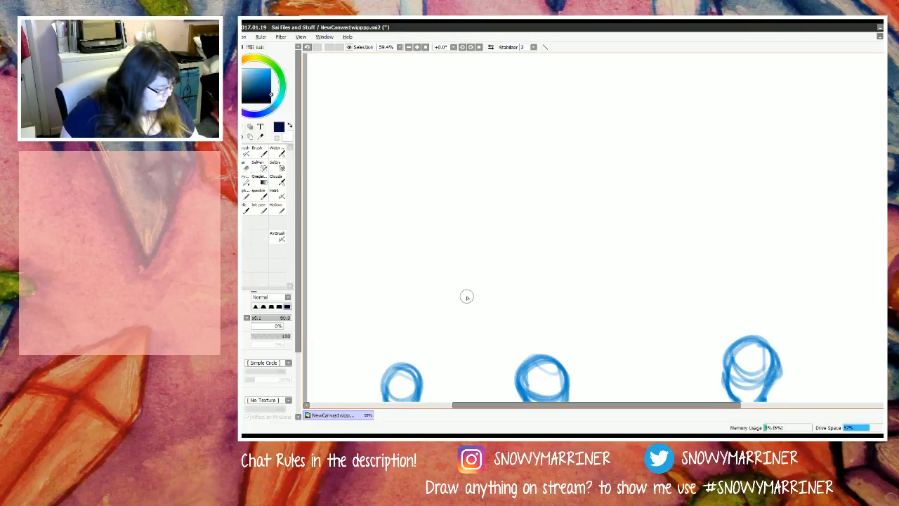
Step: Sketch a head with a round skull and pointed jaw in medium dark blue on the empty upper canvas, using a size 12 brush
key("n")
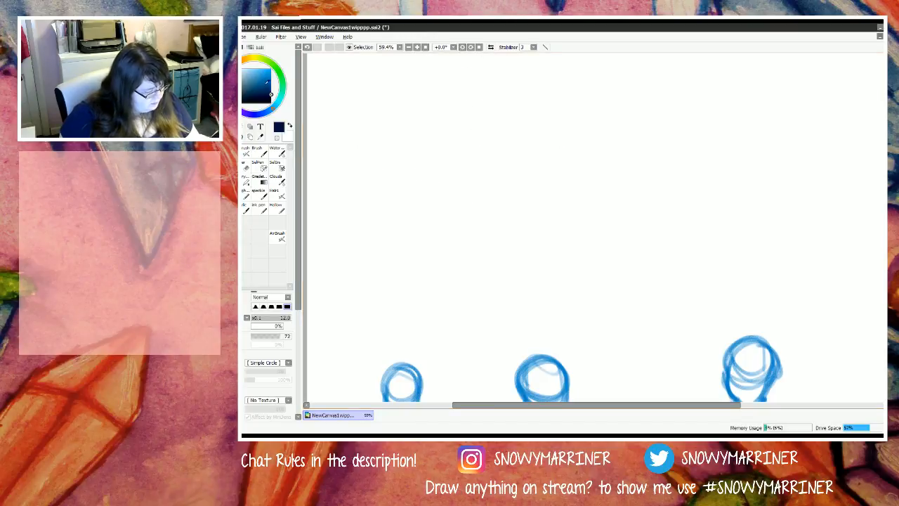
left_click(271, 87)
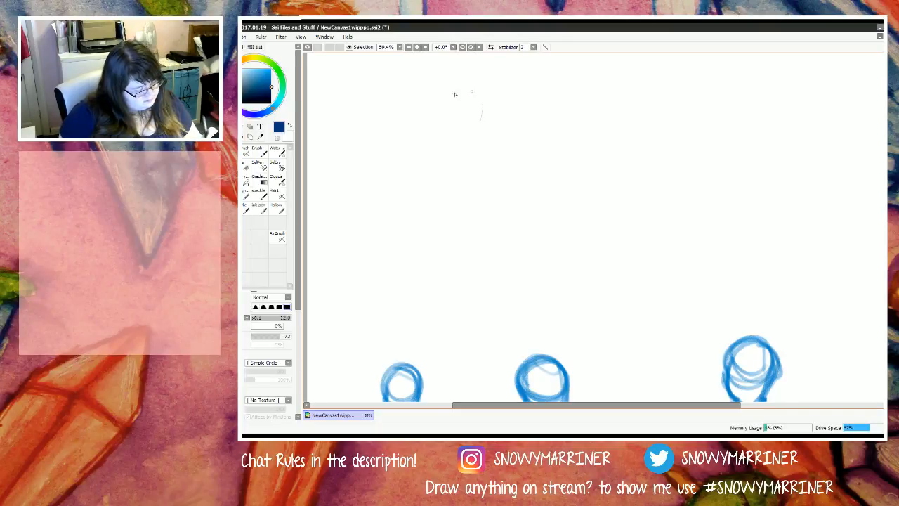
mouse_move(455, 94)
left_mouse_down()
mouse_move(495, 111)
mouse_move(481, 136)
mouse_move(457, 127)
mouse_move(494, 112)
mouse_move(447, 172)
mouse_move(447, 100)
mouse_move(457, 146)
mouse_move(449, 168)
left_mouse_up()
mouse_move(438, 108)
left_mouse_down()
mouse_move(461, 167)
mouse_move(476, 164)
left_mouse_up()
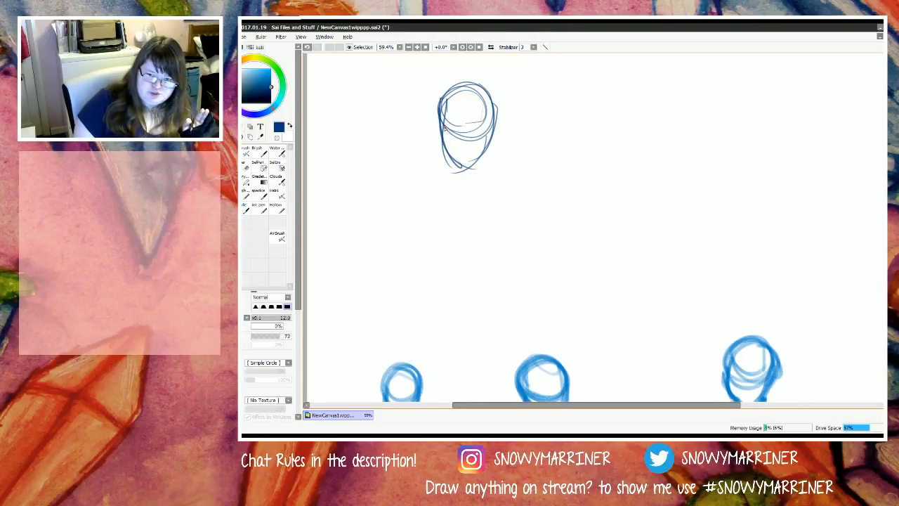
Step: Set the sketching brush size to 20
key("l")
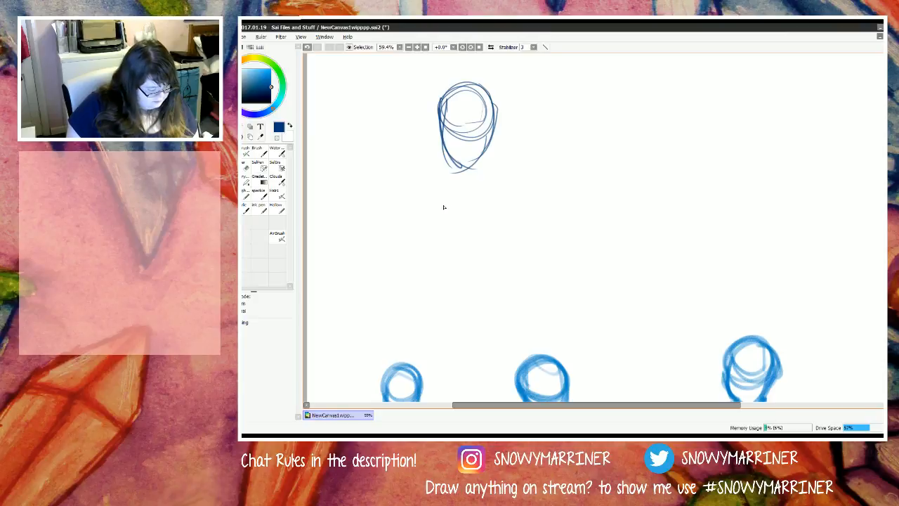
key("n")
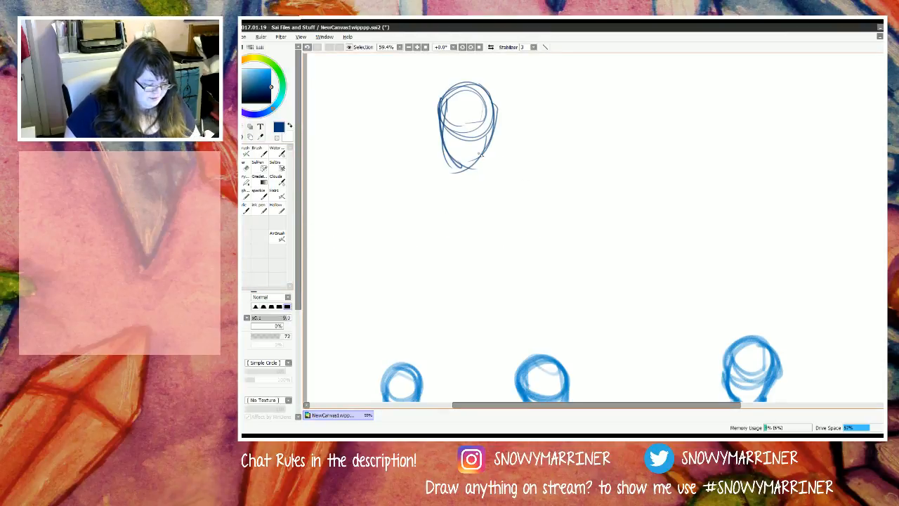
key("bracketleft")
key("bracketleft")
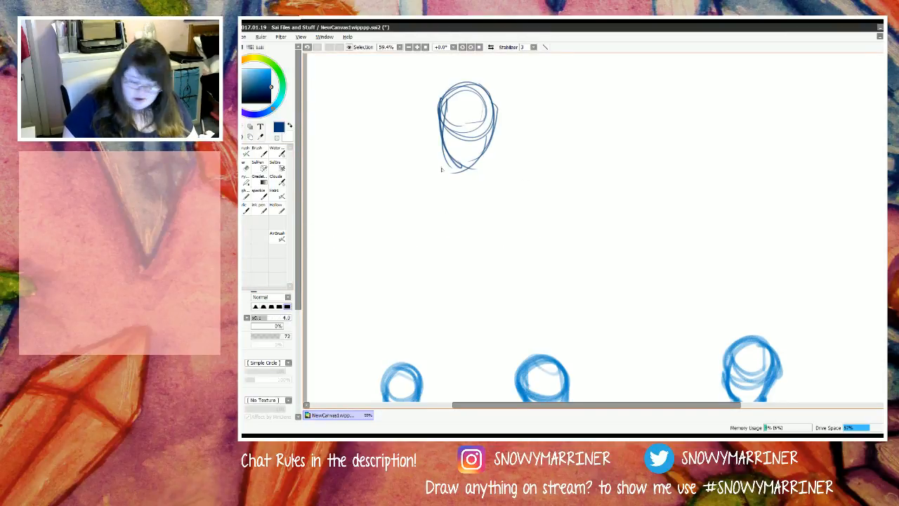
key("bracketright")
key("bracketright")
key("bracketright")
key("bracketright")
key("bracketright")
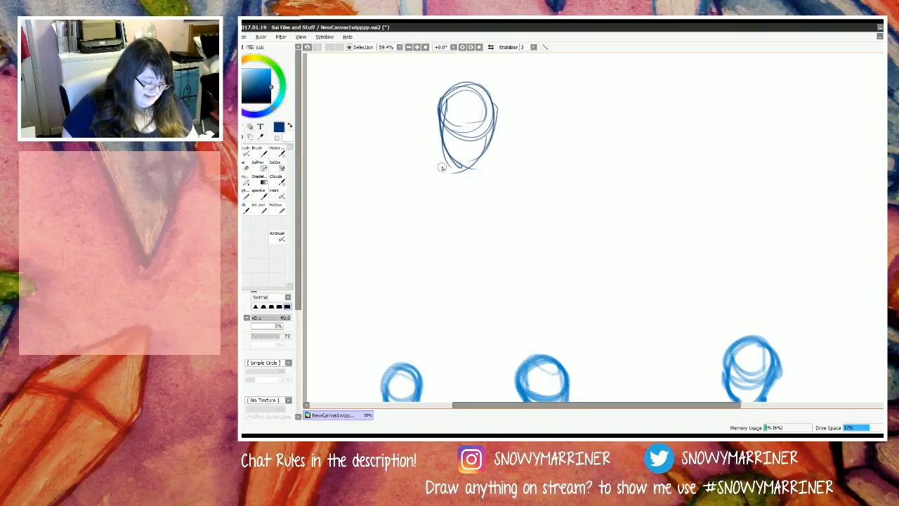
key("bracketleft")
key("bracketleft")
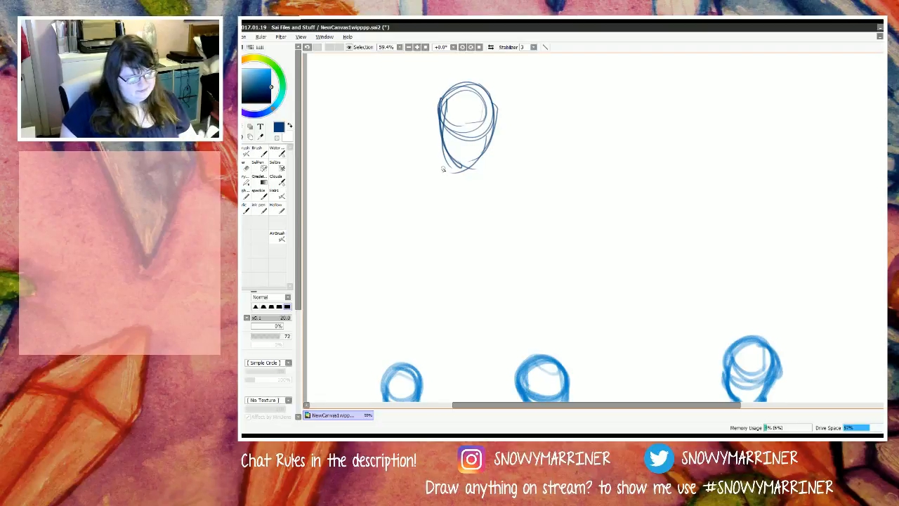
Step: Thicken the head and sketch its vertical centre line, the neck, the sloping shoulders with joint circles, and a tapered ribcage
mouse_move(489, 102)
left_mouse_down()
mouse_move(472, 138)
mouse_move(453, 134)
mouse_move(461, 93)
mouse_move(487, 96)
mouse_move(490, 137)
mouse_move(479, 105)
mouse_move(477, 143)
mouse_move(495, 130)
mouse_move(493, 121)
mouse_move(471, 166)
mouse_move(471, 159)
mouse_move(456, 163)
mouse_move(447, 143)
mouse_move(485, 124)
left_mouse_up()
mouse_move(477, 80)
left_mouse_down()
mouse_move(463, 179)
mouse_move(497, 198)
mouse_move(423, 177)
mouse_move(417, 187)
mouse_move(430, 233)
left_mouse_up()
mouse_move(422, 177)
left_mouse_down()
mouse_move(444, 272)
mouse_move(461, 275)
left_mouse_up()
left_click_drag(503, 194, 482, 273)
mouse_move(482, 272)
left_mouse_down()
mouse_move(430, 245)
mouse_move(484, 271)
left_mouse_up()
mouse_move(504, 193)
left_mouse_down()
mouse_move(488, 210)
mouse_move(512, 218)
left_mouse_up()
mouse_move(423, 175)
left_mouse_down()
mouse_move(404, 191)
mouse_move(431, 176)
left_mouse_up()
mouse_move(484, 158)
left_mouse_down()
mouse_move(476, 183)
mouse_move(466, 171)
mouse_move(517, 198)
left_mouse_up()
left_click_drag(445, 146, 449, 180)
left_click_drag(443, 171, 402, 181)
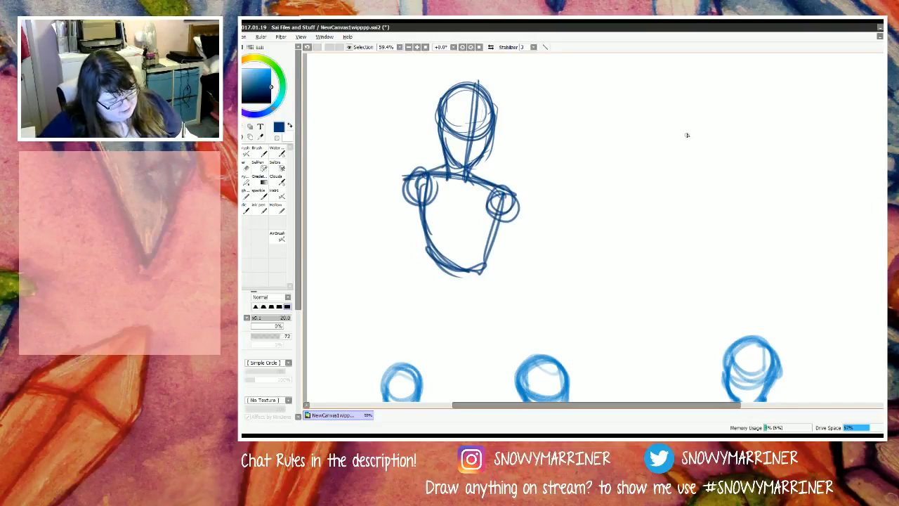
Step: Sketch a small stick figure beside the large bust with a round head, shoulder lines, spread legs and feet
mouse_move(671, 134)
left_mouse_down()
mouse_move(683, 143)
mouse_move(674, 139)
mouse_move(667, 203)
mouse_move(678, 234)
left_mouse_up()
mouse_move(684, 148)
left_mouse_down()
mouse_move(653, 148)
mouse_move(685, 170)
mouse_move(681, 252)
left_mouse_up()
left_click_drag(668, 185, 690, 272)
left_click_drag(668, 167, 656, 274)
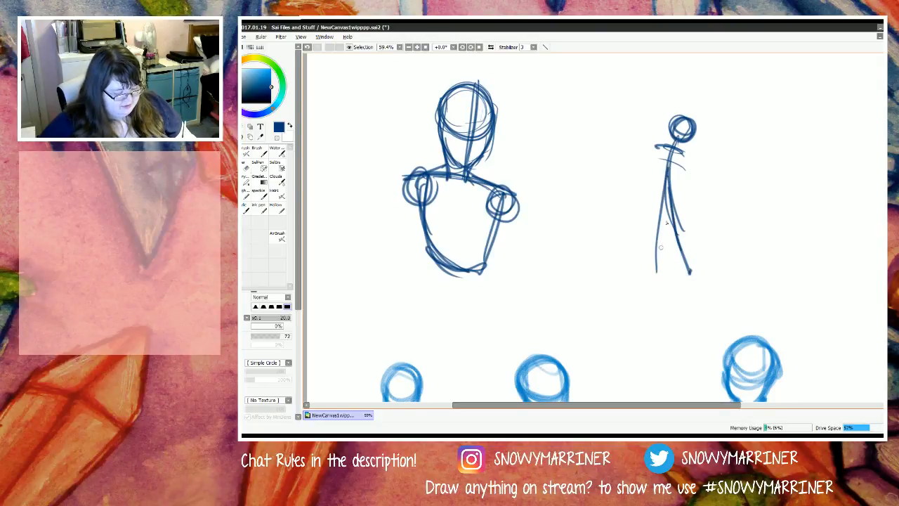
left_click_drag(667, 185, 655, 286)
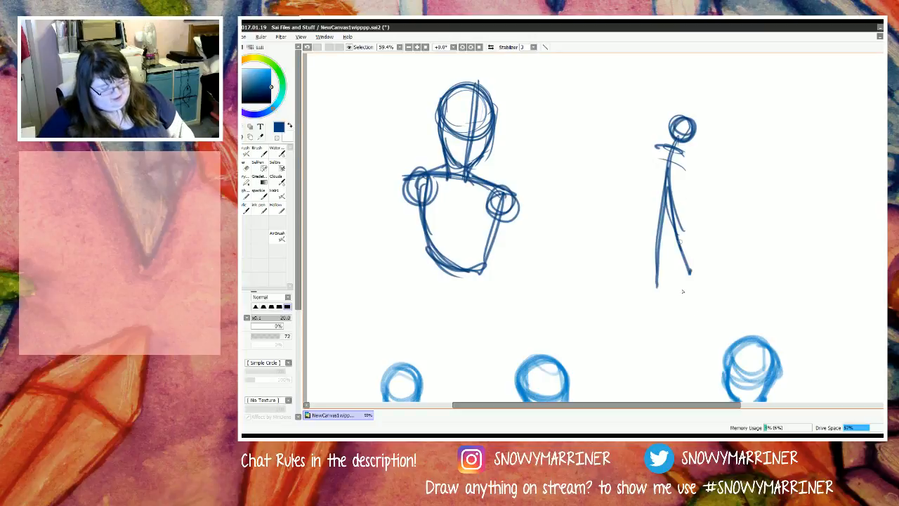
left_click_drag(679, 240, 693, 294)
mouse_move(683, 256)
left_mouse_down()
mouse_move(695, 294)
mouse_move(707, 291)
left_mouse_up()
left_click_drag(656, 273, 661, 307)
Step: Add a tapered torso and two bent arms with hands on the hips to the small stick figure
mouse_move(682, 157)
left_mouse_down()
mouse_move(654, 151)
mouse_move(663, 191)
left_mouse_up()
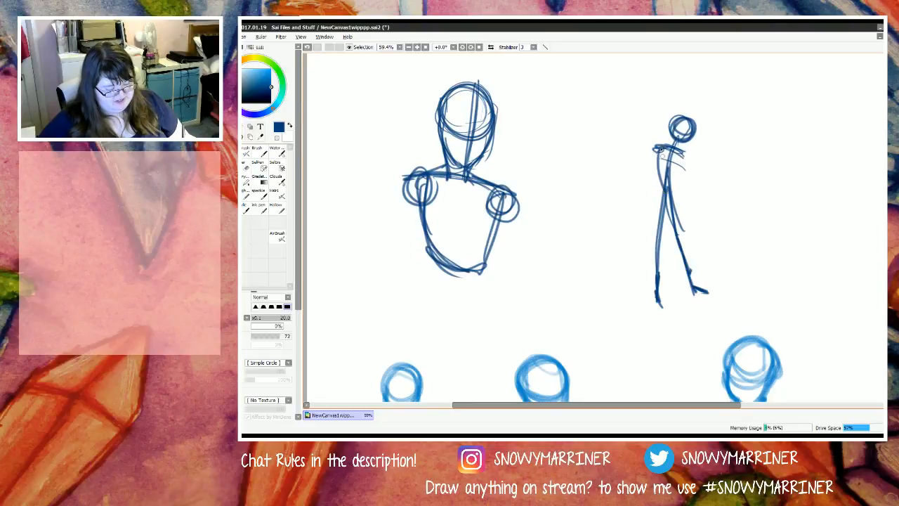
left_click_drag(656, 144, 668, 197)
left_click_drag(690, 153, 666, 197)
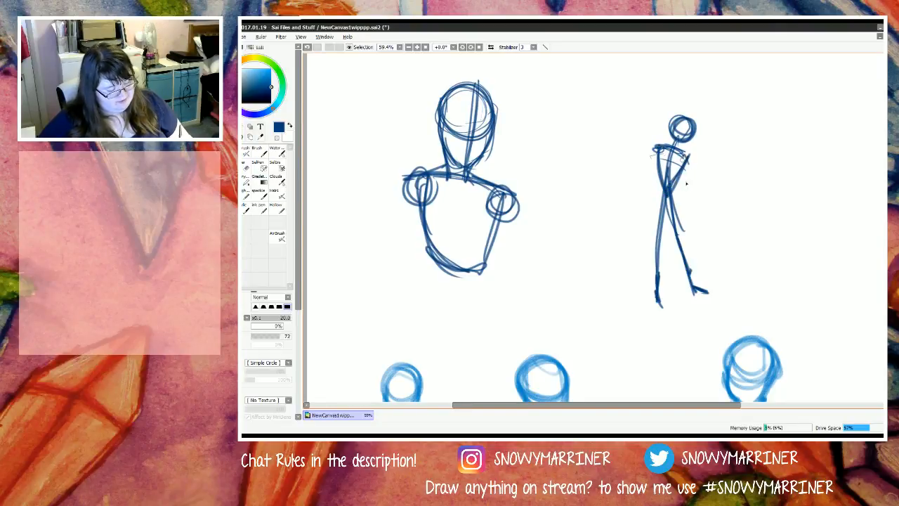
left_click_drag(684, 156, 690, 191)
left_click_drag(686, 154, 706, 184)
mouse_move(687, 153)
left_mouse_down()
mouse_move(704, 180)
mouse_move(672, 199)
mouse_move(656, 190)
left_mouse_up()
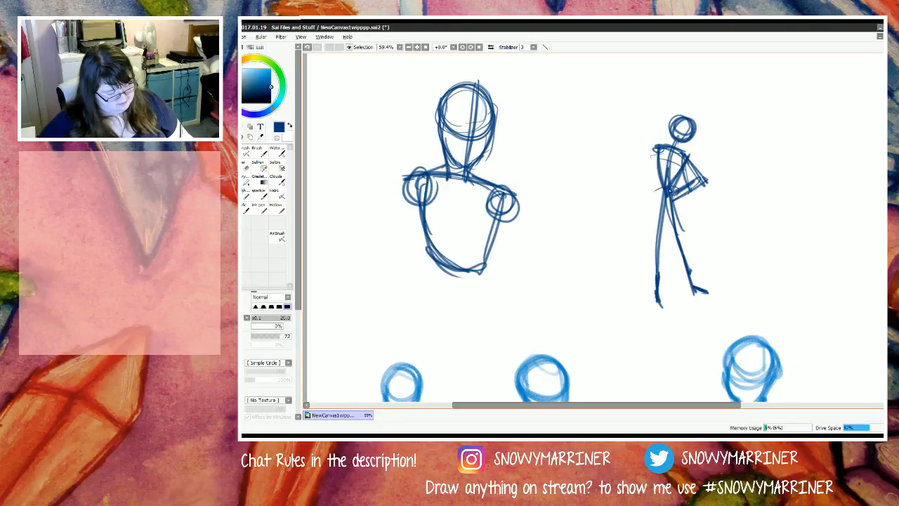
mouse_move(654, 147)
left_mouse_down()
mouse_move(634, 176)
mouse_move(660, 193)
left_mouse_up()
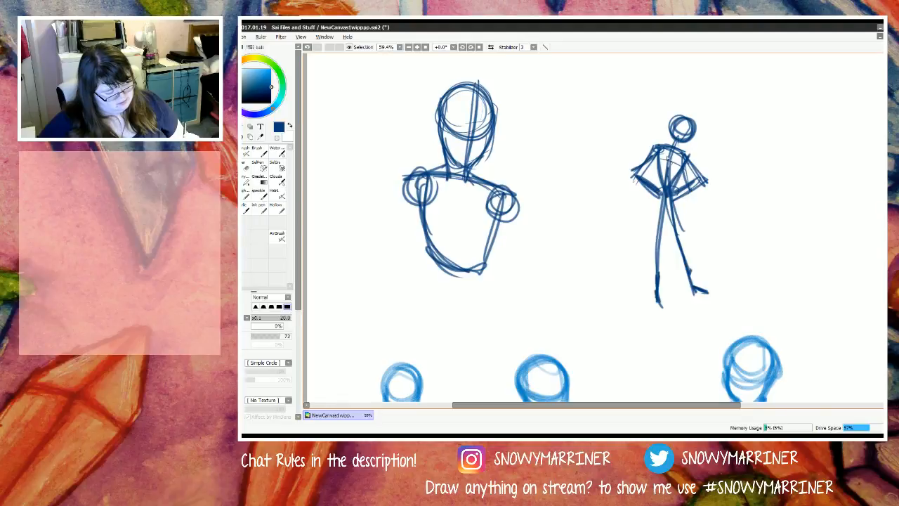
Step: Darken the small figure's torso sides and sketch in its pelvis
left_click_drag(660, 150, 657, 206)
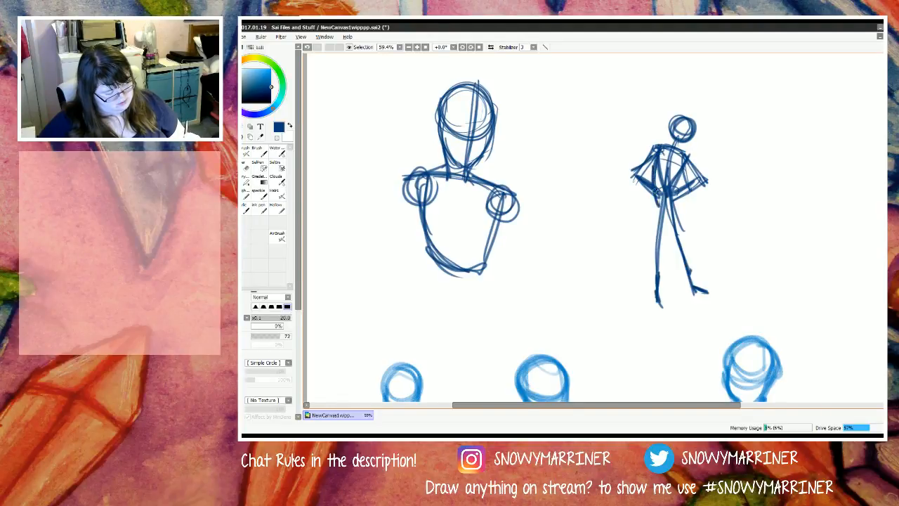
left_click_drag(653, 168, 657, 203)
mouse_move(694, 163)
left_mouse_down()
mouse_move(665, 223)
mouse_move(654, 207)
mouse_move(656, 183)
mouse_move(658, 223)
mouse_move(668, 203)
mouse_move(691, 214)
left_mouse_up()
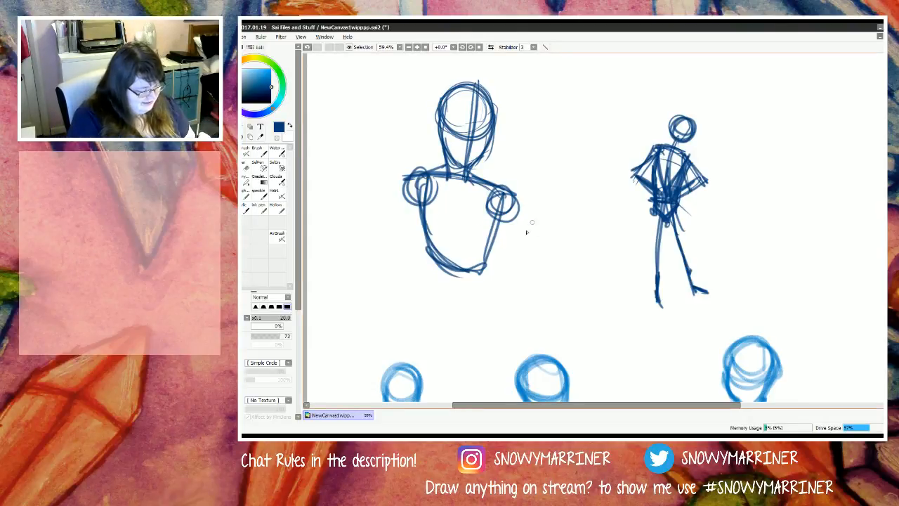
Step: Sketch both arms of the large figure bent outward at the elbows with forearms angling back toward the hips
mouse_move(503, 194)
left_mouse_down()
mouse_move(565, 275)
mouse_move(528, 306)
left_mouse_up()
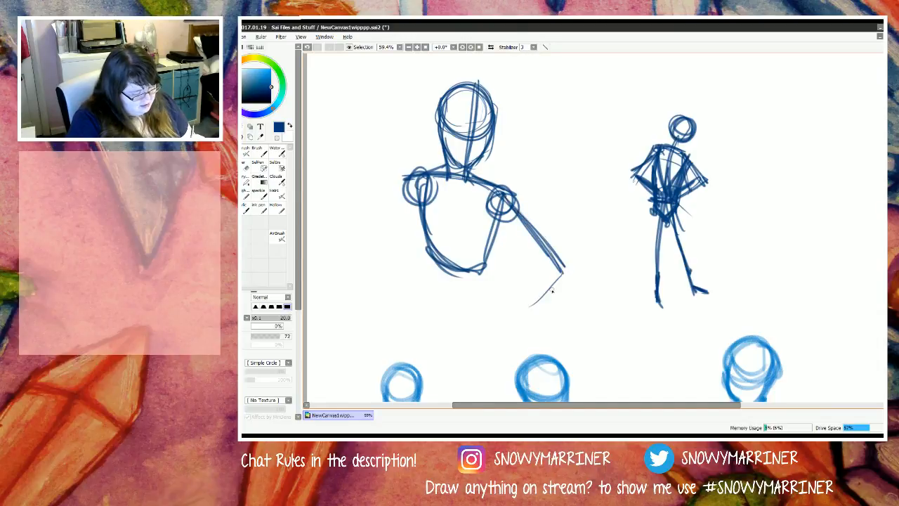
left_click_drag(554, 274, 505, 318)
mouse_move(402, 196)
left_mouse_down()
mouse_move(392, 264)
mouse_move(368, 275)
mouse_move(395, 309)
left_mouse_up()
left_click_drag(369, 273, 413, 304)
Step: Sketch the large figure's torso sides, narrowing waist and flared hips, closed by a curved hip line
left_click_drag(415, 191, 424, 240)
left_click_drag(424, 240, 430, 275)
left_click_drag(422, 223, 431, 297)
left_click_drag(424, 178, 419, 303)
left_click_drag(512, 204, 469, 285)
left_click_drag(493, 254, 478, 287)
left_click_drag(493, 257, 496, 316)
left_click_drag(491, 229, 485, 294)
left_click_drag(490, 256, 485, 303)
mouse_move(492, 267)
left_mouse_down()
mouse_move(506, 309)
mouse_move(469, 324)
mouse_move(512, 317)
mouse_move(416, 309)
left_mouse_up()
left_click_drag(409, 254, 429, 323)
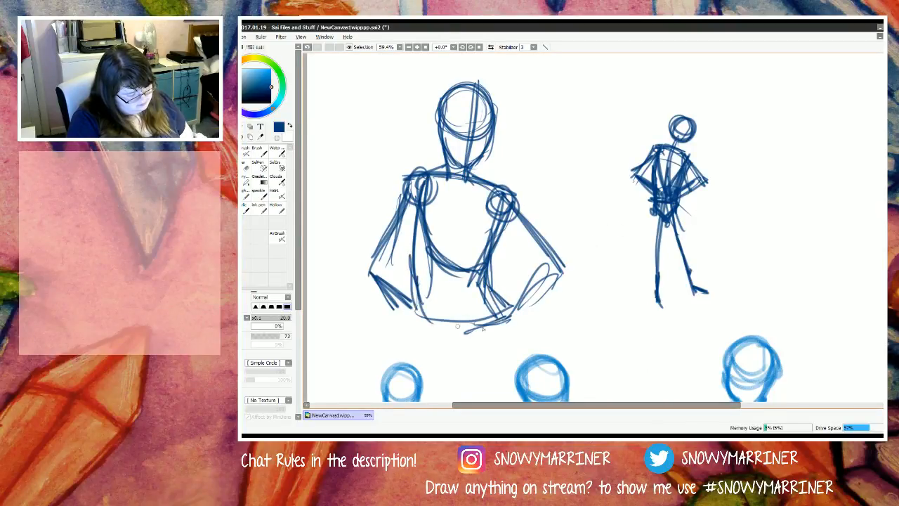
Step: Reinforce the large figure's waist and hip contours on both sides with darker strokes
left_click_drag(491, 270, 510, 316)
left_click_drag(483, 275, 510, 316)
left_click_drag(484, 277, 516, 203)
left_click_drag(509, 215, 489, 249)
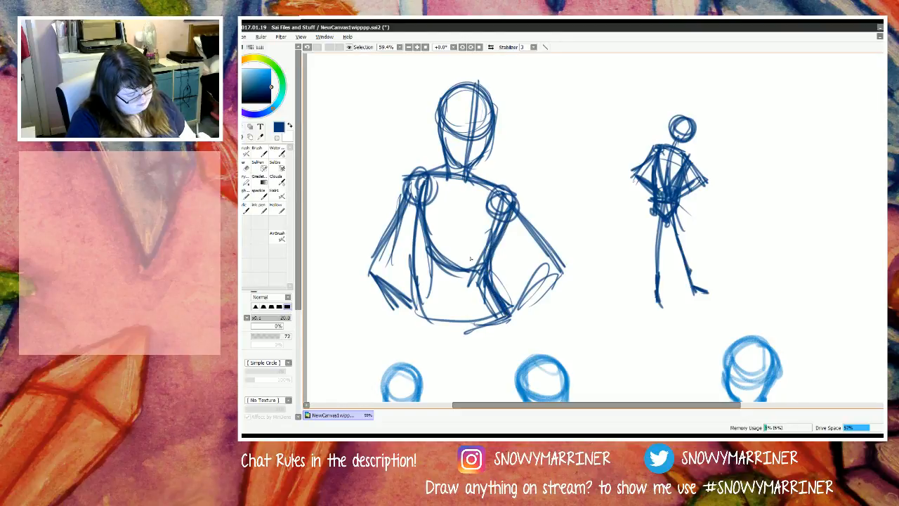
left_click_drag(420, 186, 421, 313)
left_click_drag(416, 280, 425, 326)
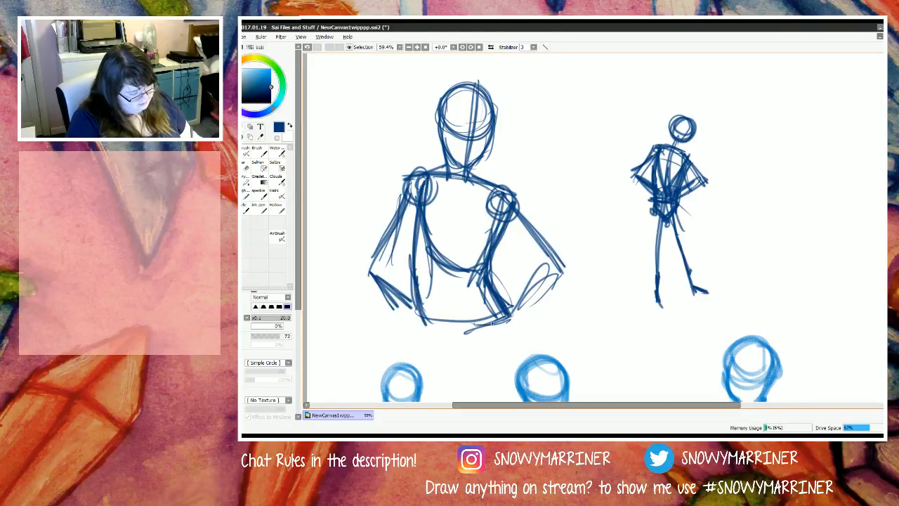
Step: Add a short thigh line below the large figure's hip and extend the opposite forearm to meet the hip
mouse_move(507, 315)
left_mouse_down()
mouse_move(428, 330)
mouse_move(497, 352)
left_mouse_up()
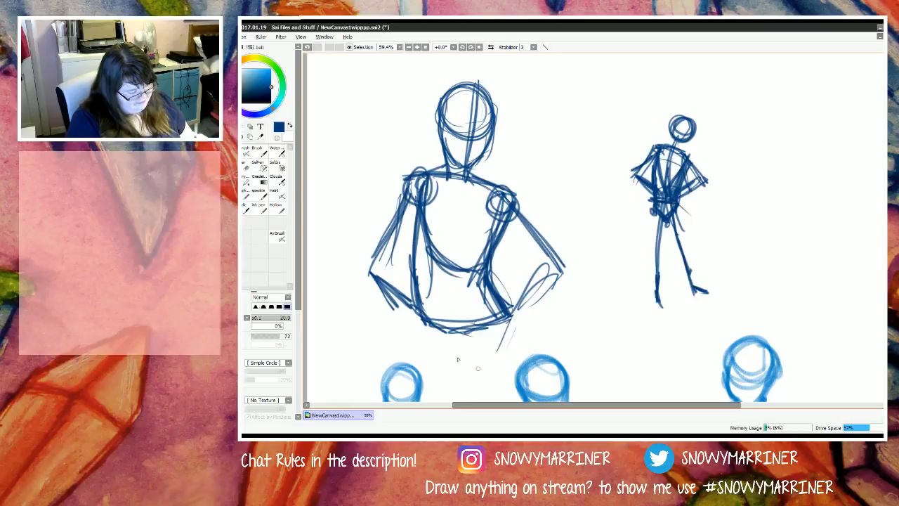
left_click_drag(378, 288, 423, 317)
mouse_move(382, 293)
left_mouse_down()
mouse_move(421, 316)
mouse_move(406, 317)
left_mouse_up()
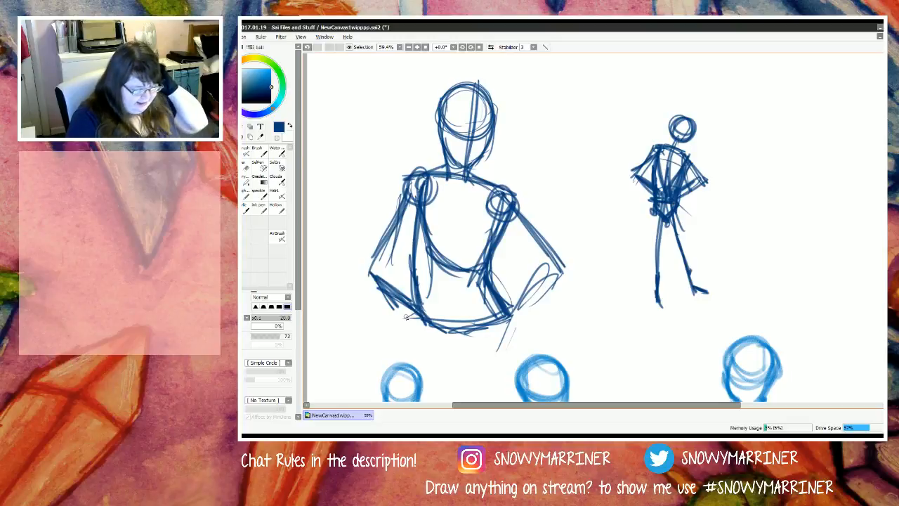
Step: Draw a tall diamond guide beside the small stick figure
scroll(797, 220, "down", 2)
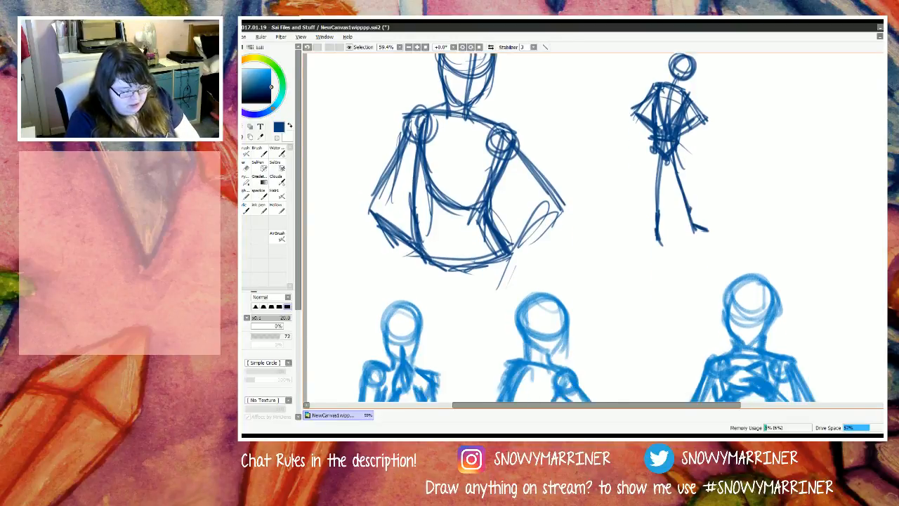
scroll(797, 220, "up", 5)
mouse_move(792, 210)
left_mouse_down()
mouse_move(852, 313)
mouse_move(724, 332)
left_mouse_up()
left_click_drag(852, 314, 806, 402)
left_click_drag(854, 308, 805, 402)
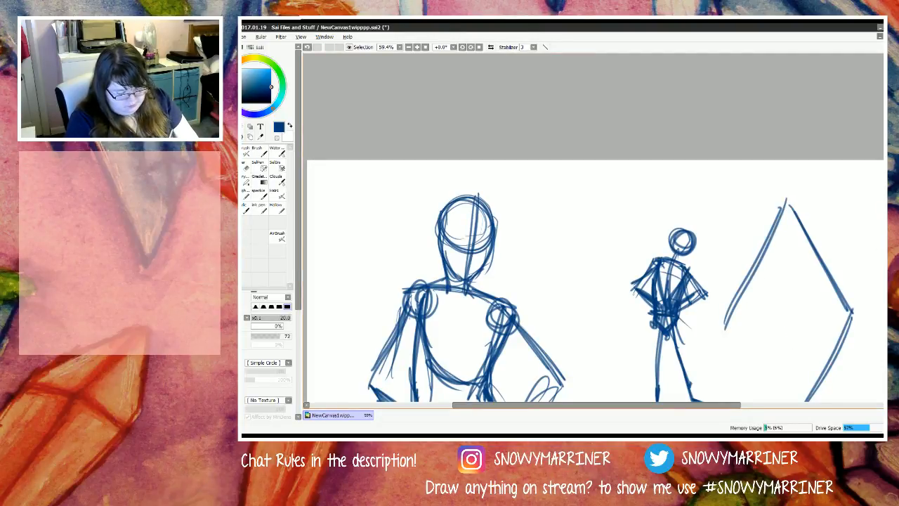
scroll(852, 310, "down", 5)
left_click_drag(726, 174, 793, 278)
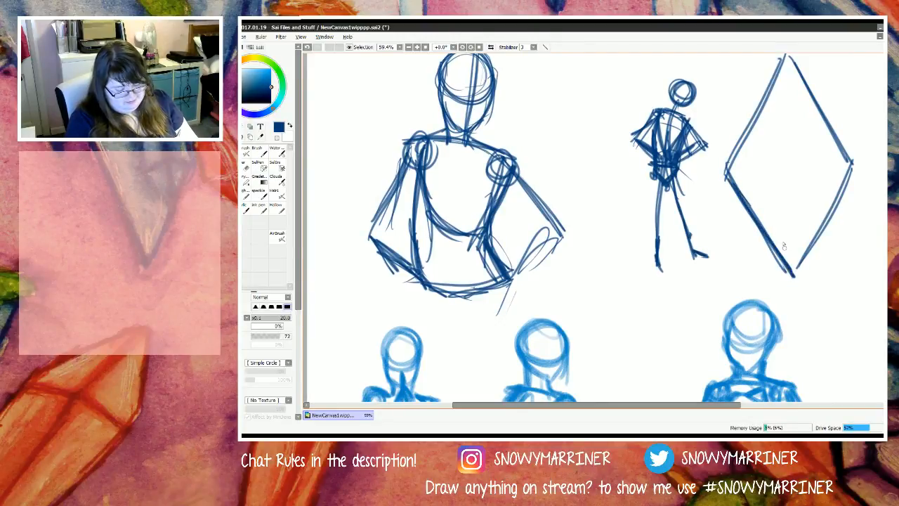
Step: Sketch round heads with jaw curves on the two side corners of the diamond
mouse_move(847, 162)
left_mouse_down()
mouse_move(830, 199)
mouse_move(843, 155)
mouse_move(818, 187)
mouse_move(845, 210)
left_mouse_up()
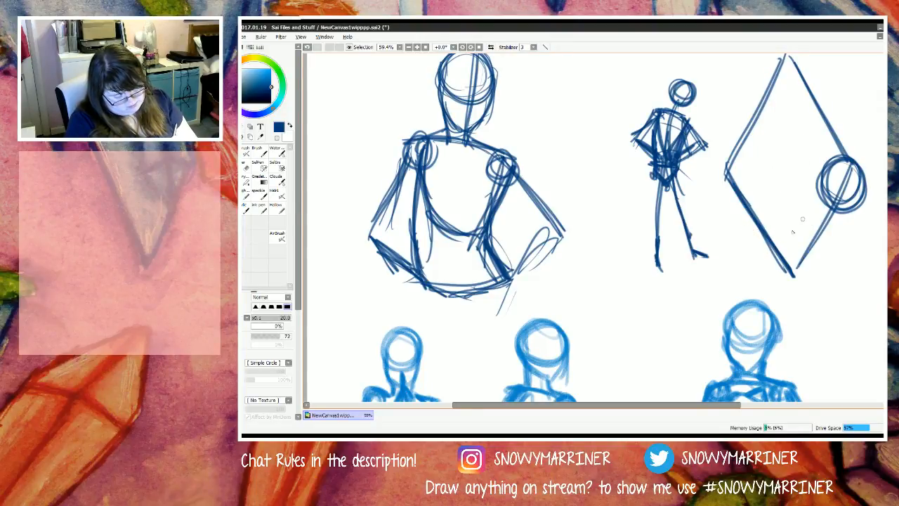
mouse_move(747, 150)
left_mouse_down()
mouse_move(728, 168)
mouse_move(757, 177)
mouse_move(717, 170)
mouse_move(737, 149)
mouse_move(749, 203)
mouse_move(733, 212)
left_mouse_up()
mouse_move(710, 157)
left_mouse_down()
mouse_move(714, 208)
mouse_move(733, 215)
left_mouse_up()
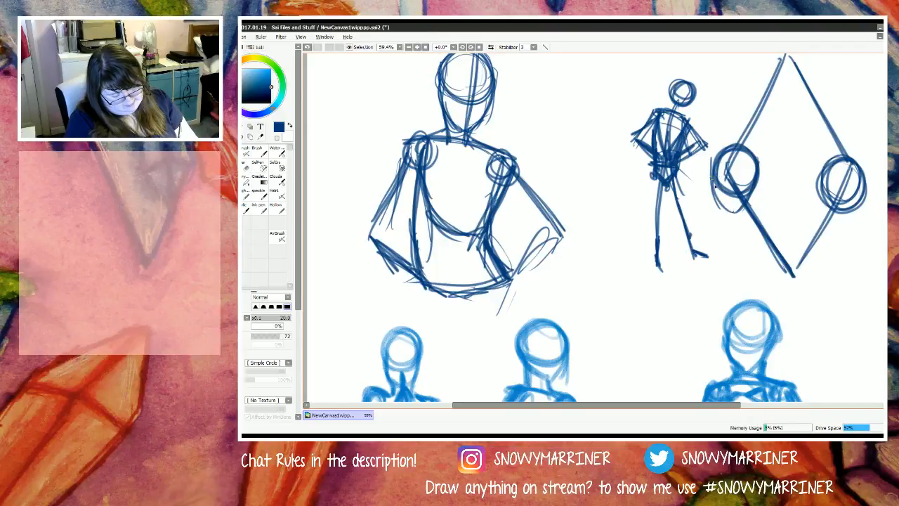
left_click_drag(711, 177, 747, 210)
mouse_move(833, 170)
left_mouse_down()
mouse_move(822, 219)
mouse_move(835, 229)
mouse_move(868, 194)
mouse_move(823, 217)
mouse_move(837, 228)
mouse_move(865, 201)
mouse_move(820, 210)
left_mouse_up()
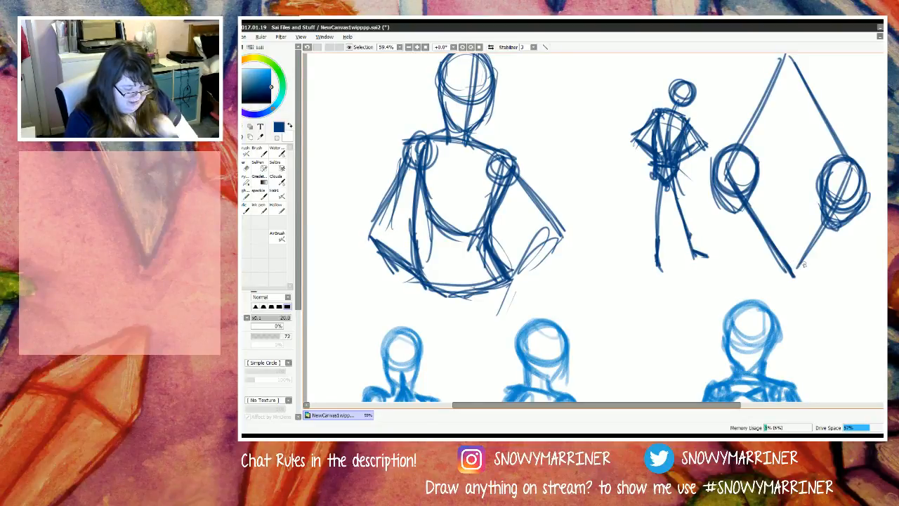
Step: Sketch a head with a neck and rough shoulder strokes on the diamond's lowest corner
mouse_move(799, 227)
left_mouse_down()
mouse_move(810, 242)
mouse_move(793, 285)
mouse_move(769, 259)
mouse_move(780, 289)
mouse_move(801, 284)
mouse_move(770, 281)
mouse_move(791, 278)
mouse_move(806, 309)
left_mouse_up()
mouse_move(769, 279)
left_mouse_down()
mouse_move(774, 302)
mouse_move(755, 283)
mouse_move(769, 301)
mouse_move(746, 288)
mouse_move(775, 303)
mouse_move(760, 288)
mouse_move(768, 297)
mouse_move(752, 289)
mouse_move(744, 299)
left_mouse_up()
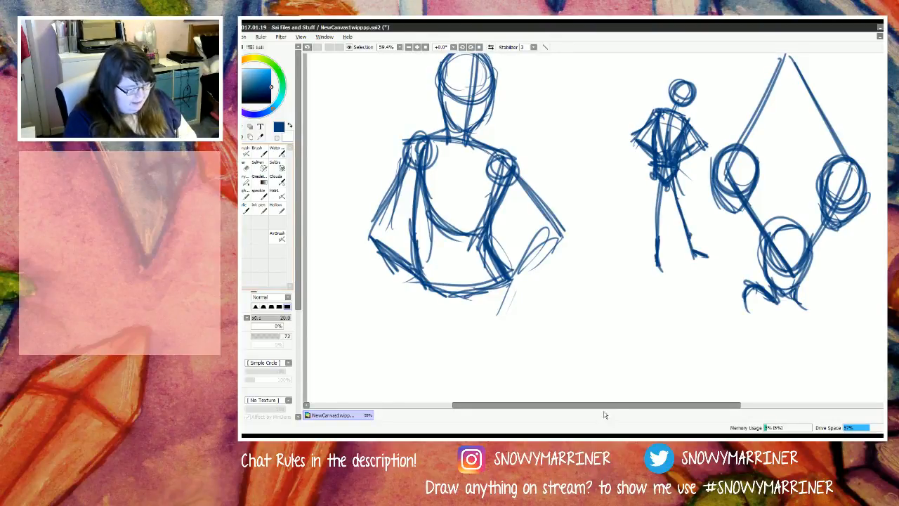
left_click_drag(602, 406, 648, 385)
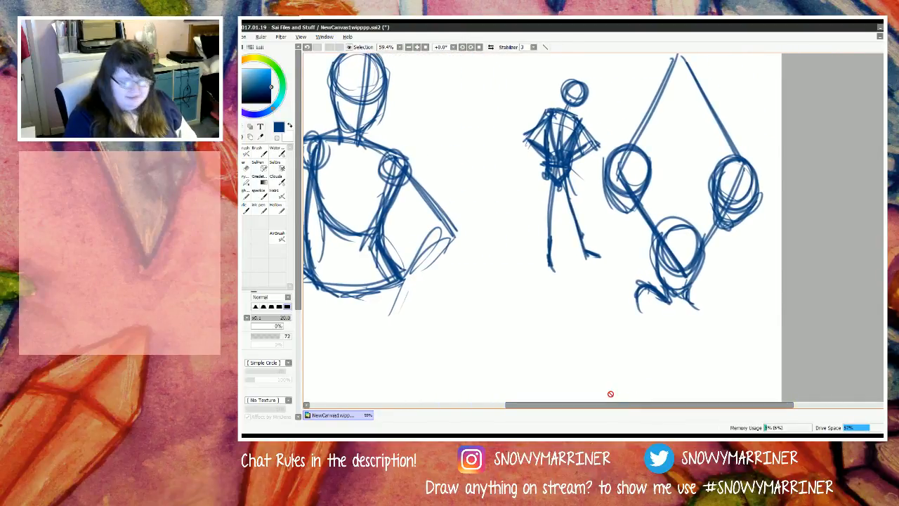
scroll(386, 274, "down", 3)
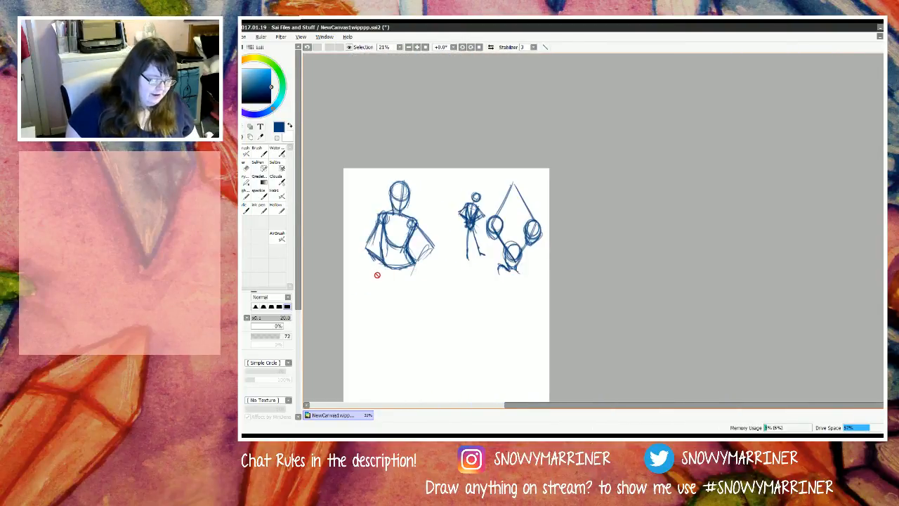
scroll(372, 272, "up", 2)
scroll(374, 278, "up", 1)
scroll(373, 277, "down", 2)
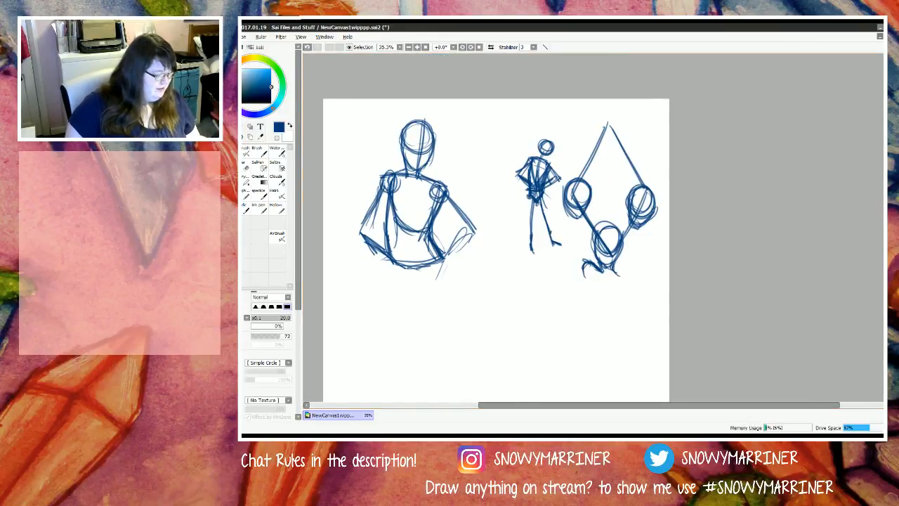
key("ctrl")
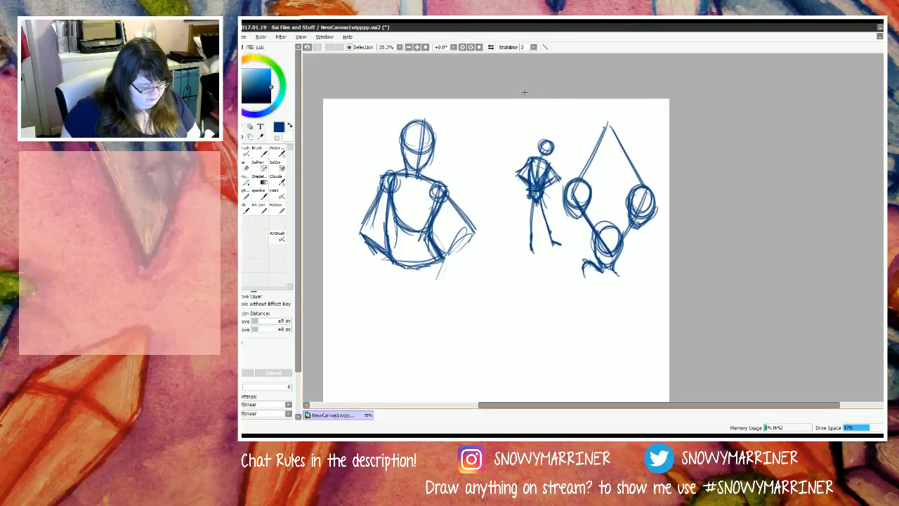
left_click_drag(516, 104, 687, 302)
scroll(513, 278, "down", 3)
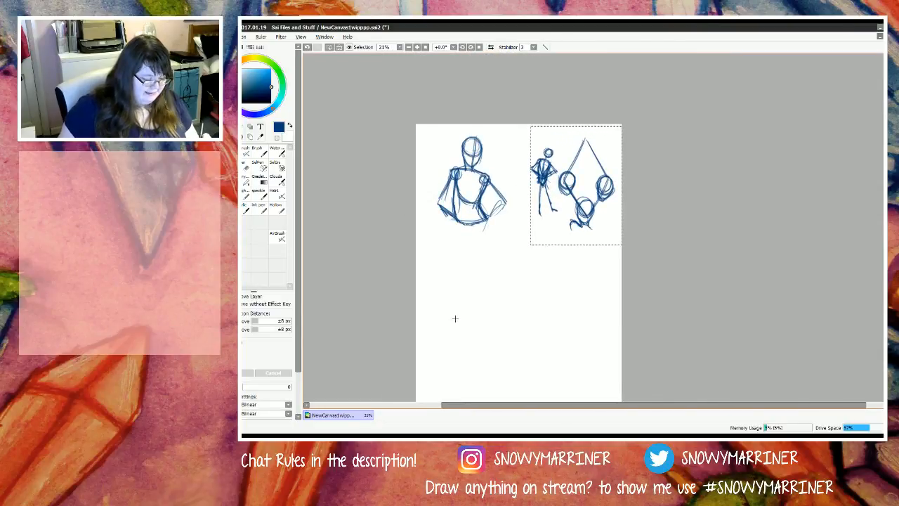
scroll(453, 323, "down", 2)
key("ctrl+t")
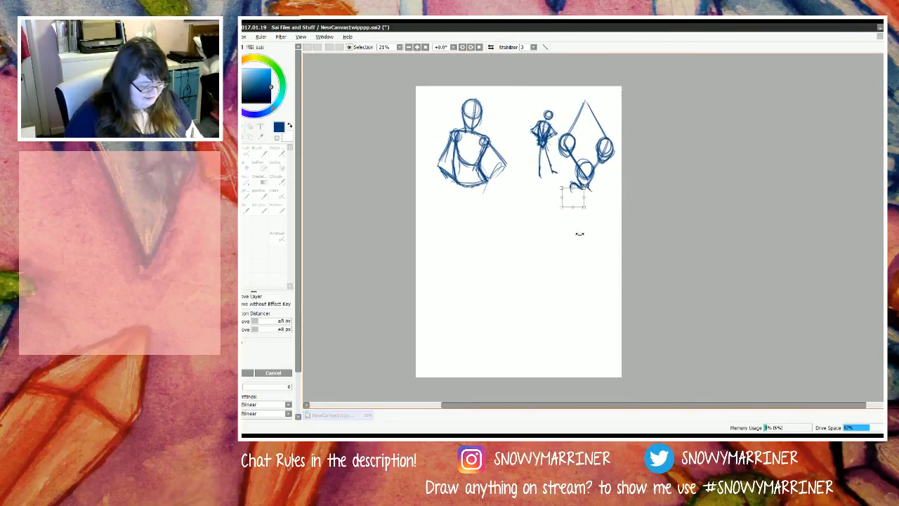
key("Return")
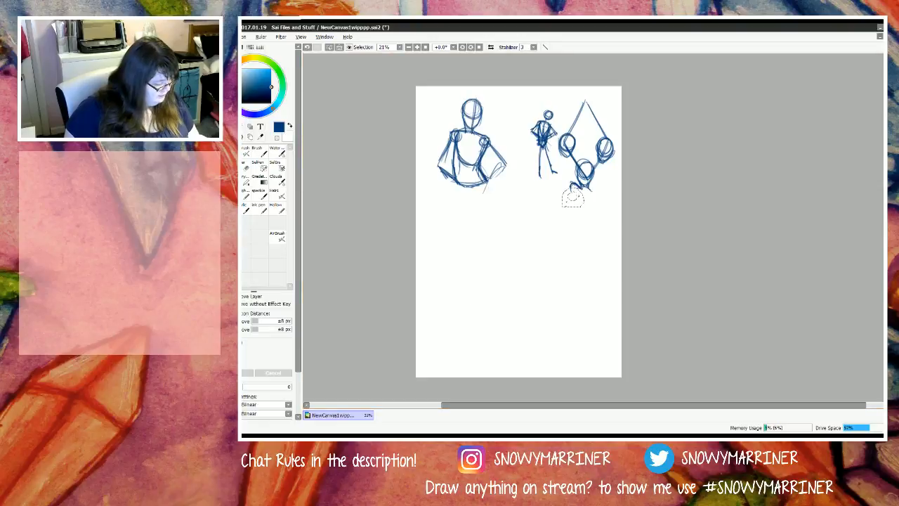
Step: Select the small stick figure with the diamond guide and move them together to the empty lower middle of the canvas
mouse_move(518, 87)
left_mouse_down()
mouse_move(533, 167)
mouse_move(621, 218)
left_mouse_up()
key("ctrl+t")
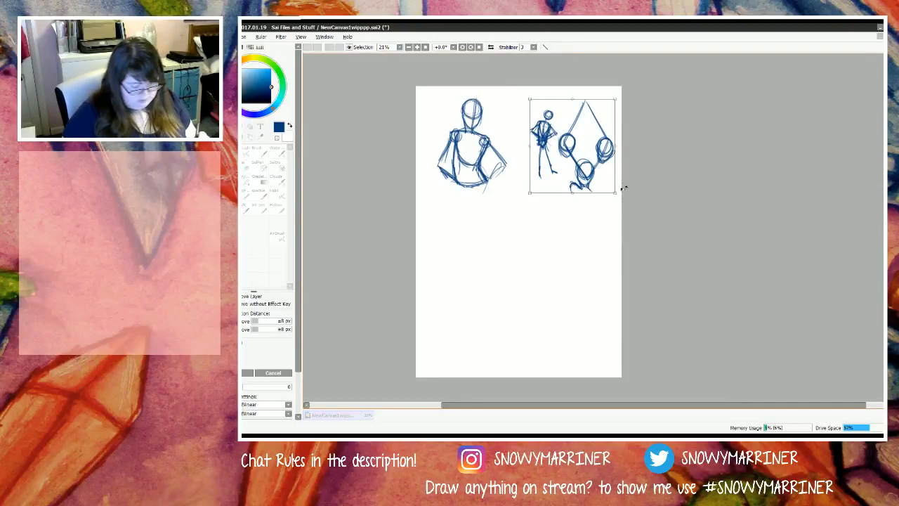
left_click_drag(594, 167, 537, 304)
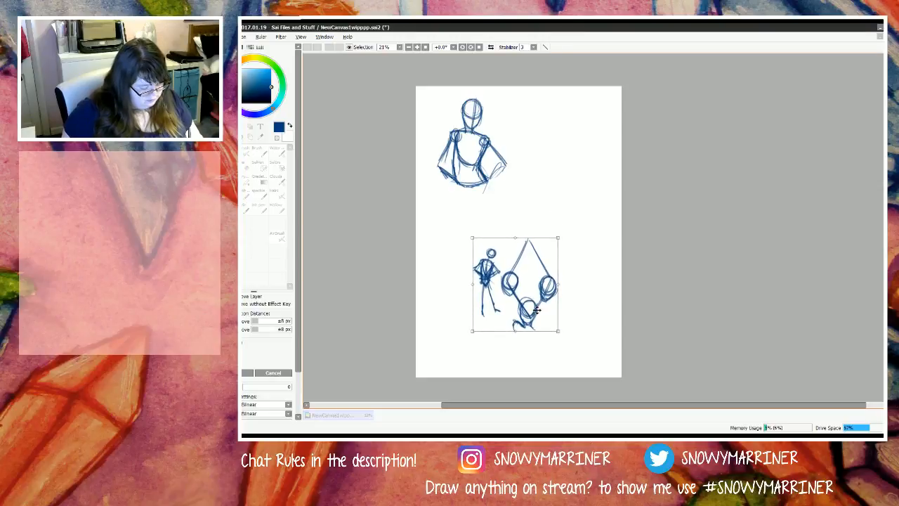
key("Return")
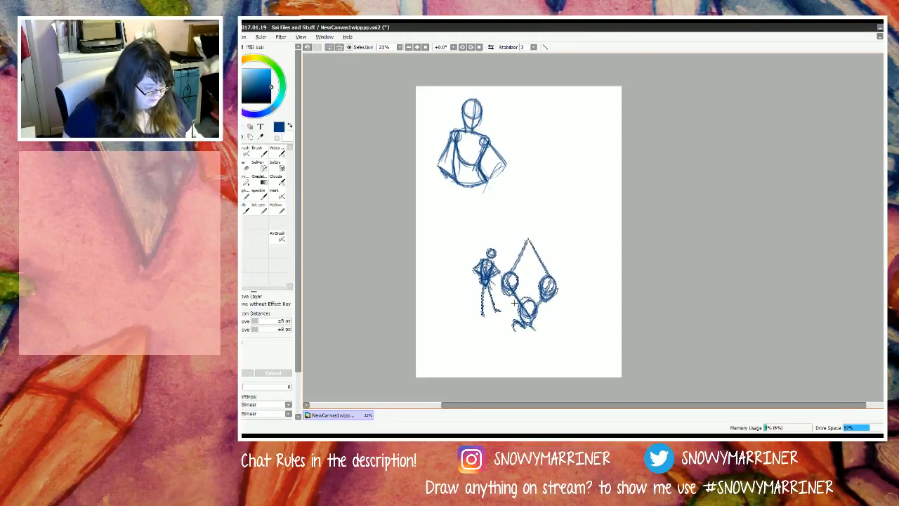
Step: Sketch a curved shoulder and a short upper arm on the unfinished side of the diamond's lowest figure
scroll(515, 312, "up", 3)
left_click(228, 152)
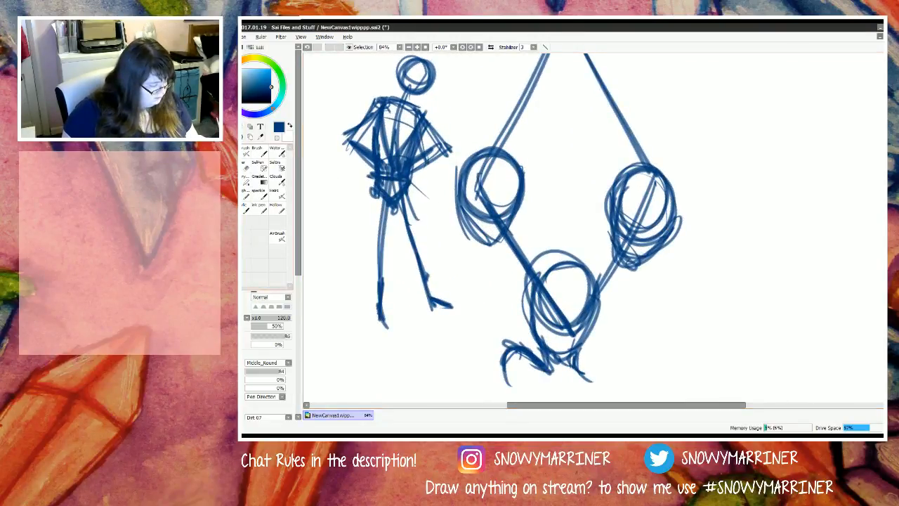
left_click(229, 167)
key("n")
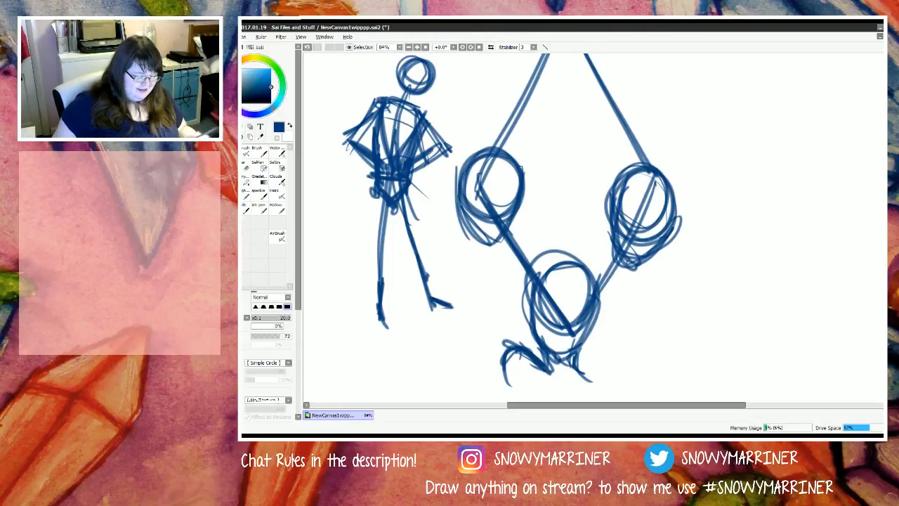
scroll(512, 221, "down", 3)
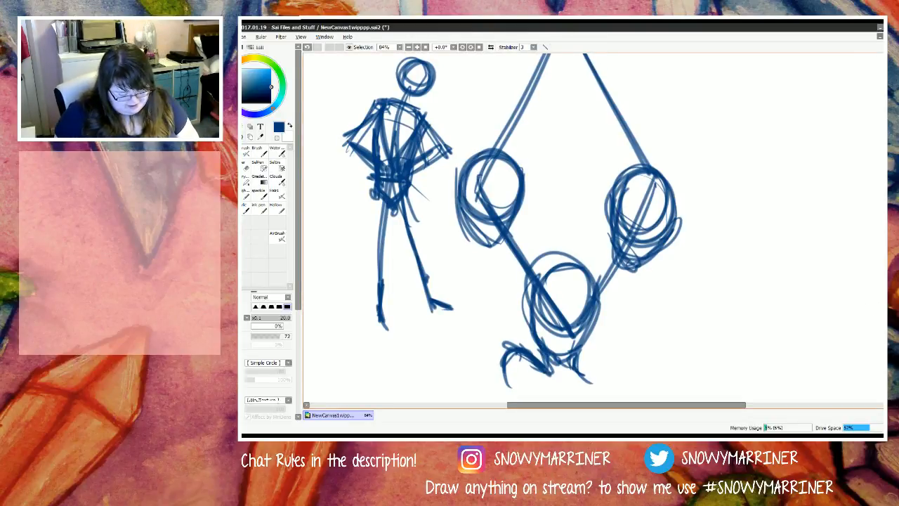
mouse_move(583, 267)
left_mouse_down()
mouse_move(618, 264)
mouse_move(591, 265)
mouse_move(606, 310)
left_mouse_up()
mouse_move(616, 258)
left_mouse_down()
mouse_move(619, 291)
mouse_move(614, 283)
mouse_move(605, 306)
left_mouse_up()
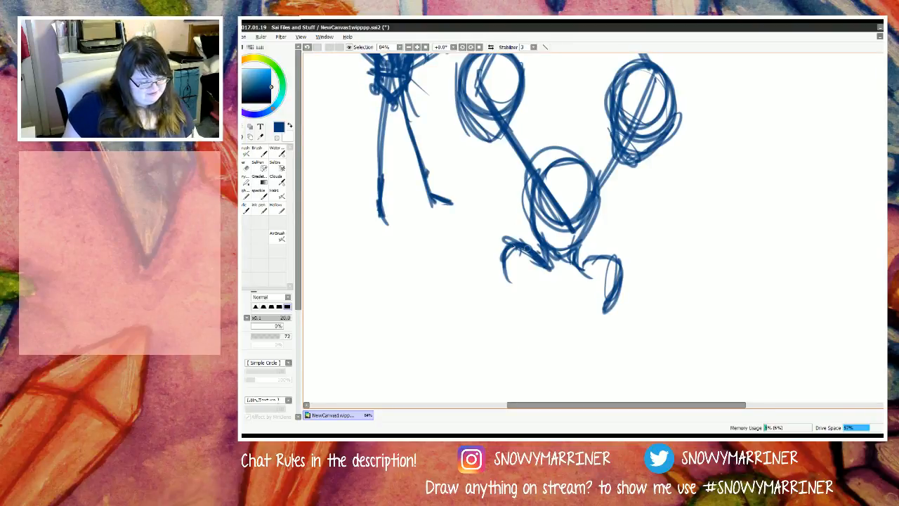
left_click_drag(530, 252, 509, 276)
Step: Change the drawing colour to a darker navy blue than the existing sketch lines
key("x")
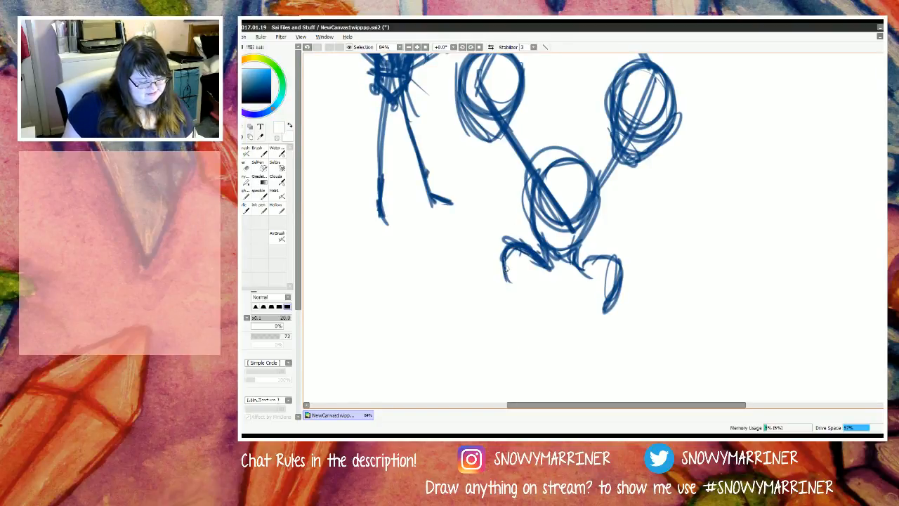
left_click(260, 87)
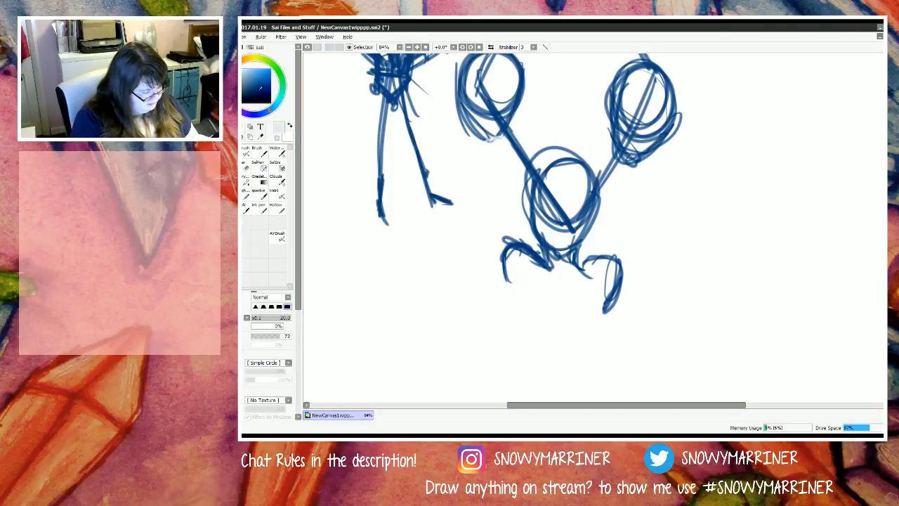
right_click(564, 211)
left_click(268, 90)
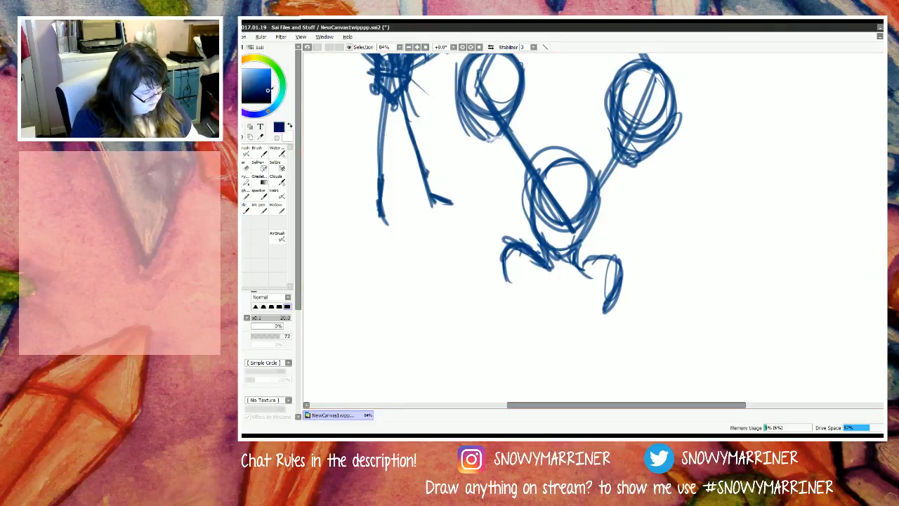
left_click(271, 88)
Step: Sketch a neck, slanted torso and long outer arm below the diamond's left-corner head, reaching the lowest figure's shoulder
mouse_move(476, 148)
left_mouse_down()
mouse_move(510, 162)
mouse_move(488, 154)
mouse_move(512, 202)
left_mouse_up()
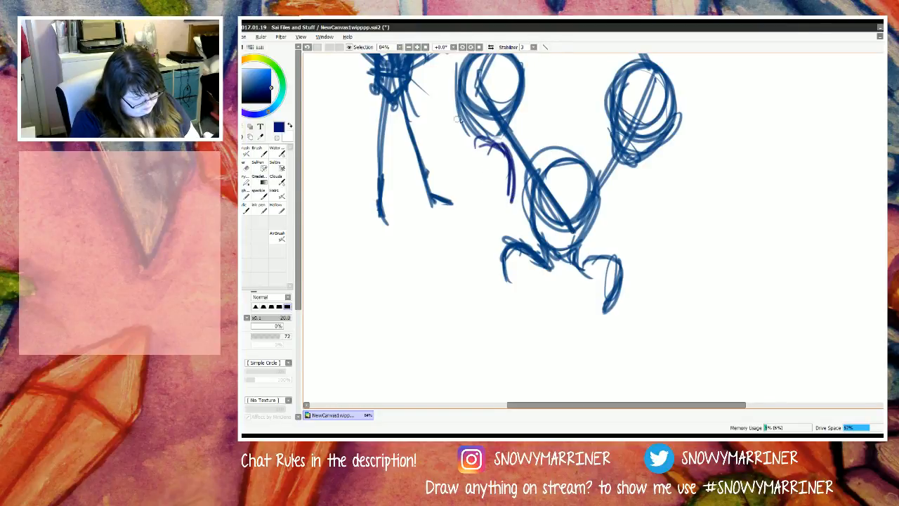
mouse_move(456, 99)
left_mouse_down()
mouse_move(471, 150)
mouse_move(504, 149)
mouse_move(519, 198)
left_mouse_up()
left_click_drag(501, 144, 521, 212)
mouse_move(475, 157)
left_mouse_down()
mouse_move(511, 234)
mouse_move(521, 215)
left_mouse_up()
left_click_drag(508, 145, 531, 222)
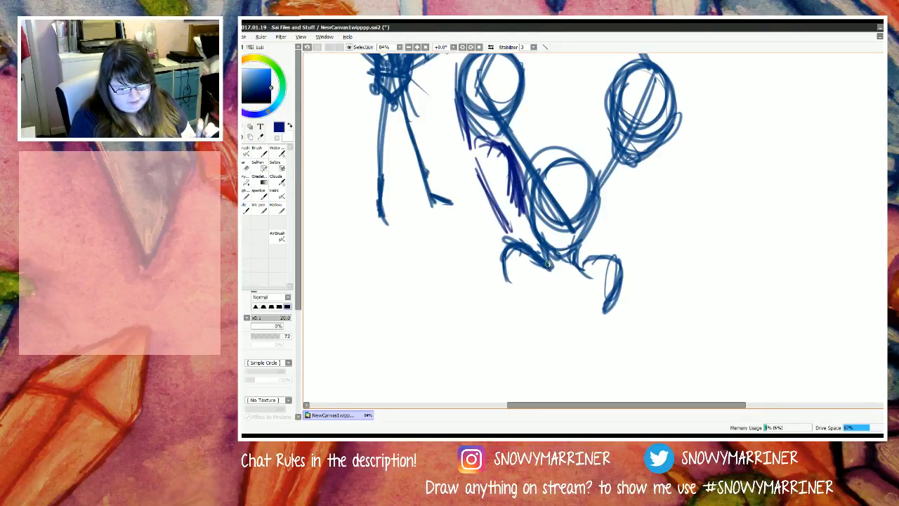
left_click_drag(470, 133, 462, 204)
left_click_drag(456, 148, 500, 252)
left_click_drag(456, 170, 502, 262)
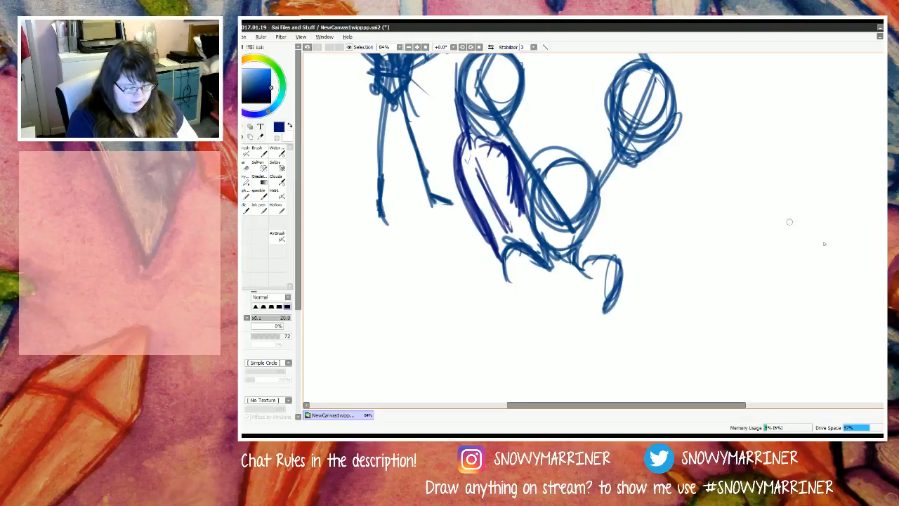
Step: Draw a shoulder line, boxy torso and round shoulder joints below the diamond's right-corner head
scroll(789, 222, "up", 3)
scroll(593, 228, "down", 1)
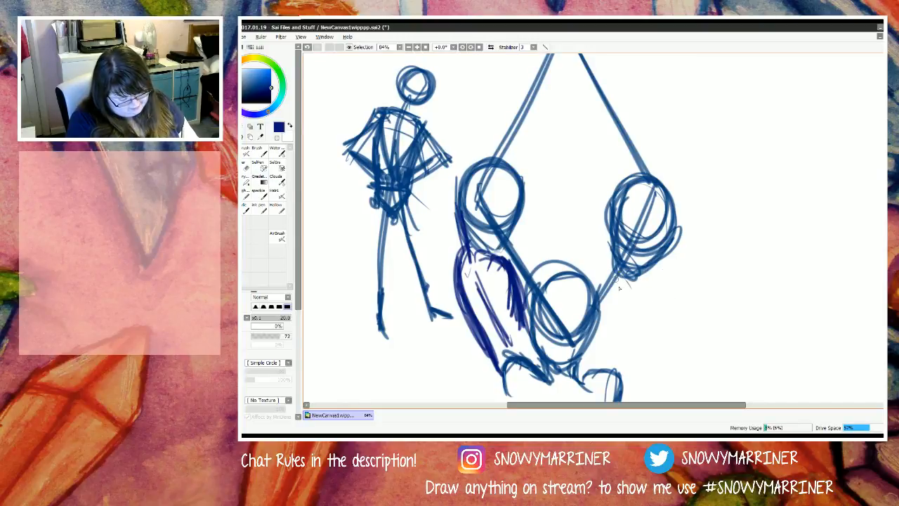
mouse_move(605, 267)
left_mouse_down()
mouse_move(639, 293)
mouse_move(654, 296)
mouse_move(615, 278)
mouse_move(651, 287)
mouse_move(622, 288)
mouse_move(650, 290)
mouse_move(668, 314)
left_mouse_up()
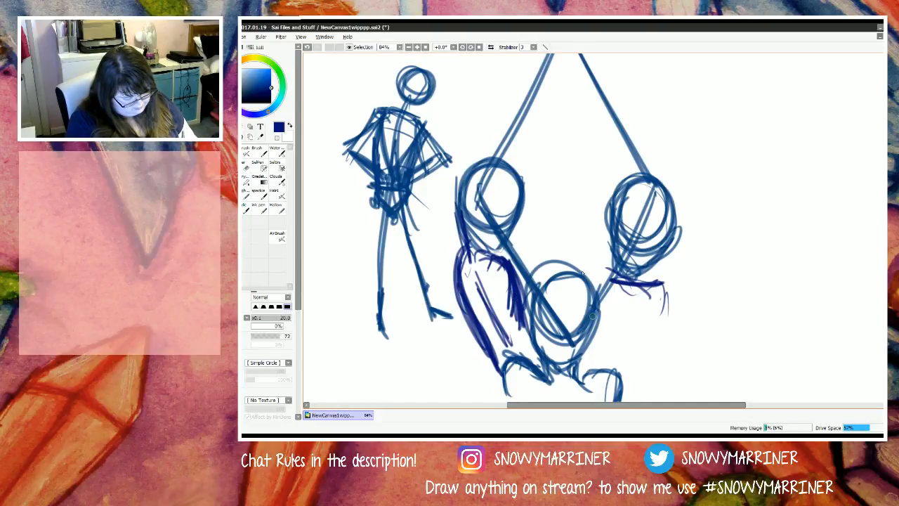
left_click_drag(654, 285, 664, 295)
mouse_move(633, 274)
left_mouse_down()
mouse_move(603, 282)
mouse_move(624, 323)
mouse_move(622, 347)
left_mouse_up()
left_click_drag(607, 282, 625, 348)
left_click_drag(666, 278, 669, 345)
left_click_drag(669, 280, 673, 344)
left_click_drag(673, 342, 614, 345)
mouse_move(664, 280)
left_mouse_down()
mouse_move(681, 302)
mouse_move(671, 301)
left_mouse_up()
mouse_move(603, 287)
left_mouse_down()
mouse_move(590, 295)
mouse_move(608, 302)
left_mouse_up()
Step: Sketch both hanging arms on the right-corner figure and reinforce the jawline of its head
mouse_move(647, 270)
left_mouse_down()
mouse_move(678, 288)
mouse_move(643, 280)
mouse_move(684, 273)
mouse_move(694, 319)
left_mouse_up()
left_click_drag(684, 280, 699, 356)
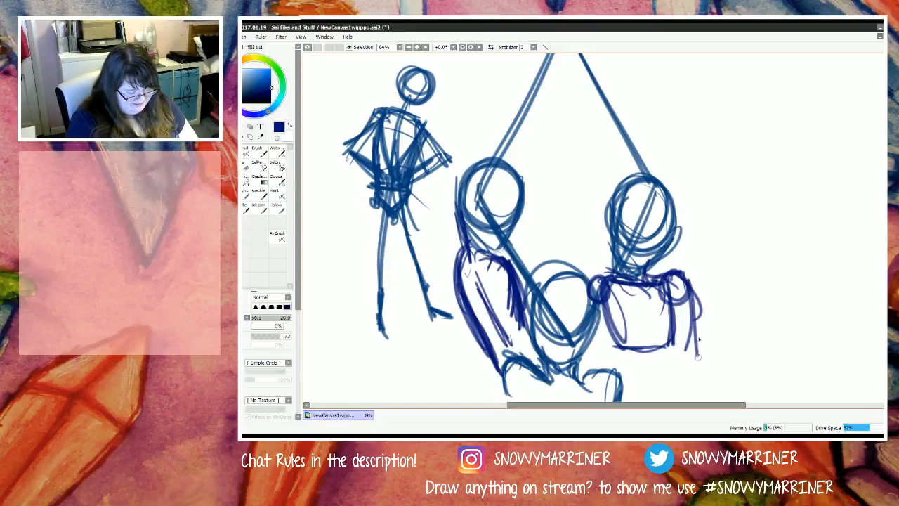
left_click_drag(691, 298, 704, 358)
left_click_drag(675, 273, 699, 313)
left_click_drag(698, 316, 711, 351)
left_click_drag(677, 277, 702, 331)
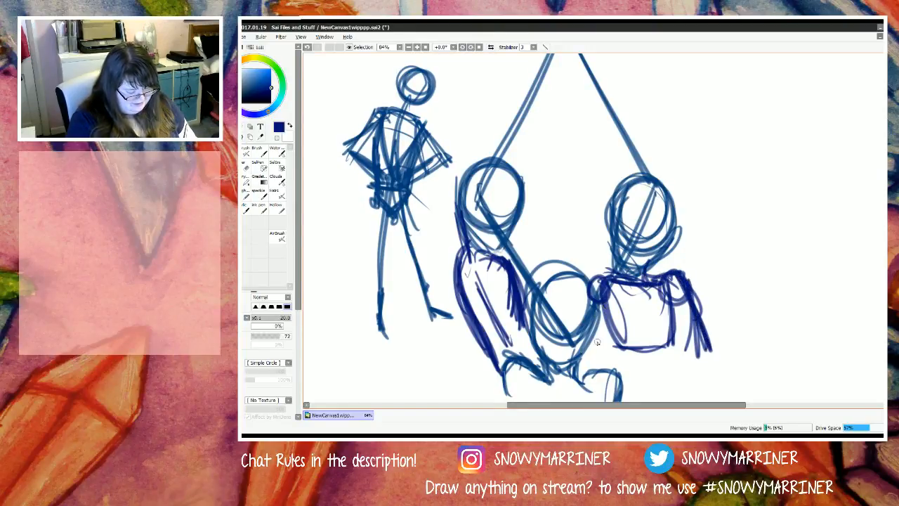
left_click_drag(597, 283, 587, 354)
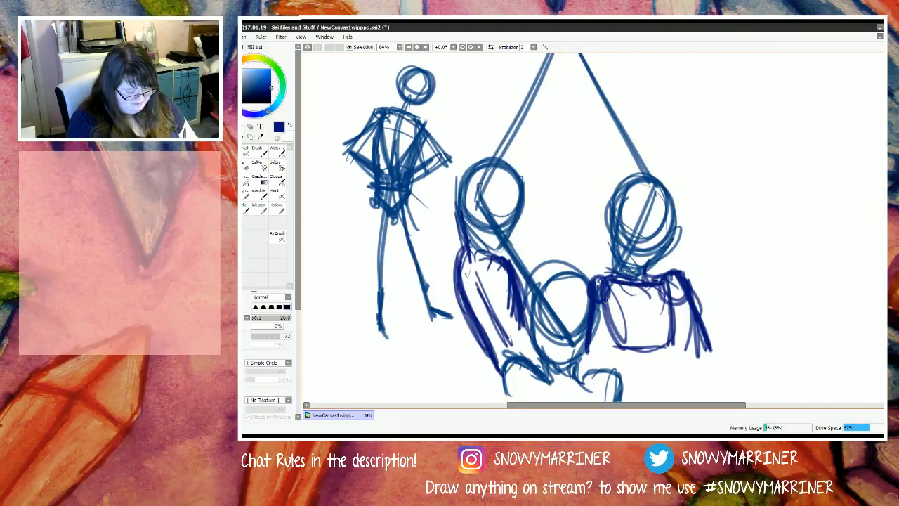
left_click_drag(605, 299, 601, 360)
left_click_drag(667, 301, 695, 358)
mouse_move(667, 296)
left_mouse_down()
mouse_move(696, 352)
mouse_move(689, 357)
left_mouse_up()
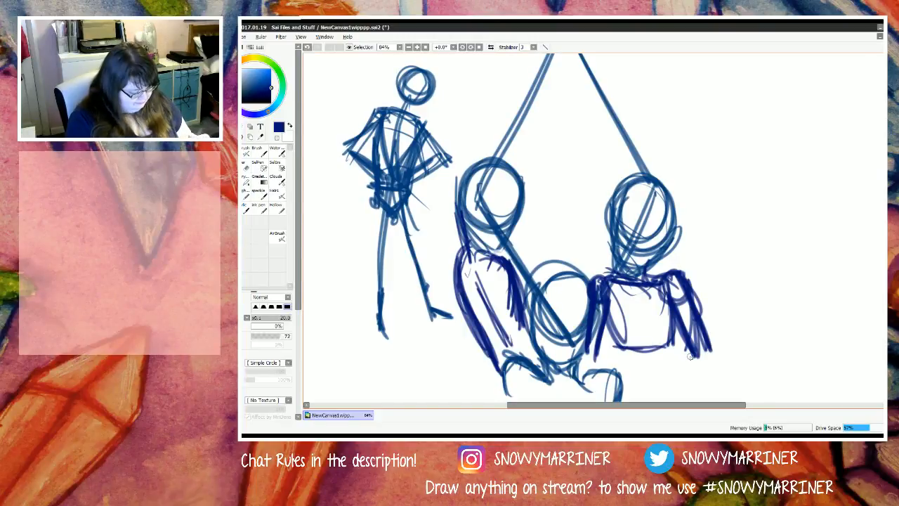
left_click_drag(616, 206, 633, 257)
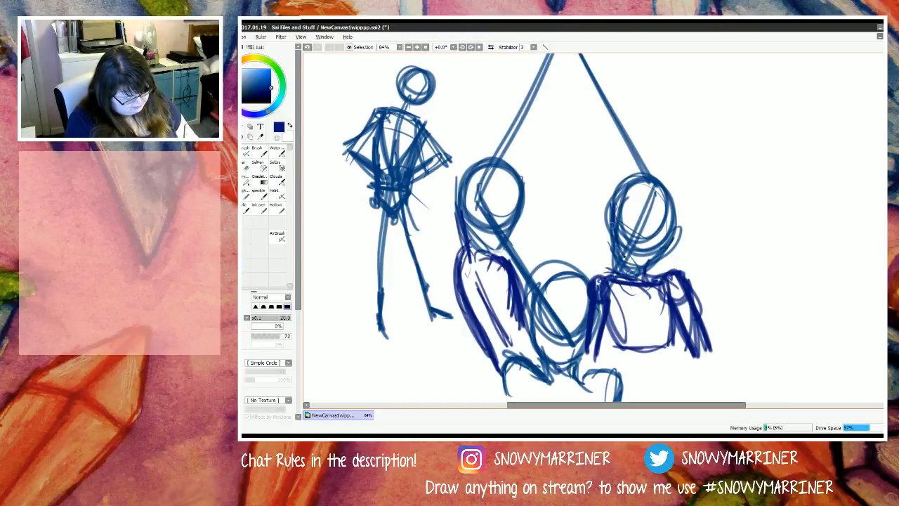
mouse_move(612, 226)
left_mouse_down()
mouse_move(635, 268)
mouse_move(667, 234)
mouse_move(658, 187)
mouse_move(662, 250)
left_mouse_up()
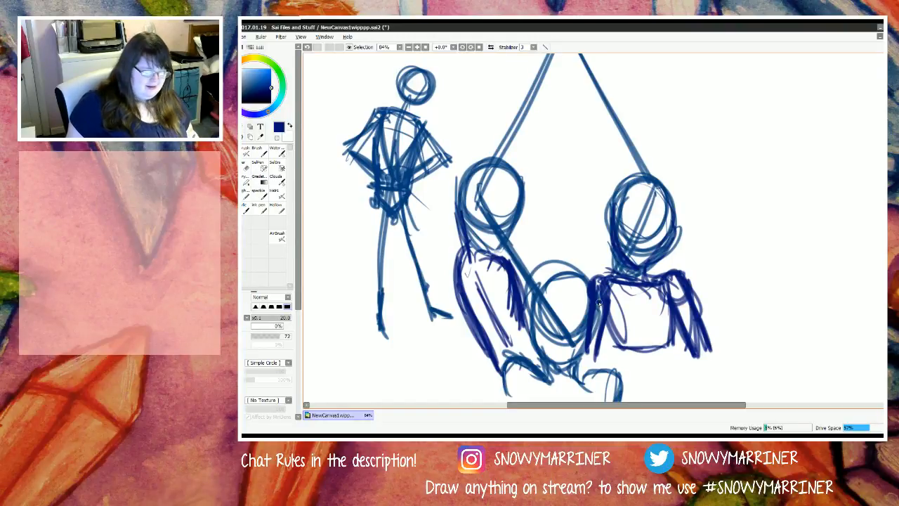
Step: Sketch an oval head with a jaw curve over the diamond's uppermost corner
scroll(537, 249, "down", 3)
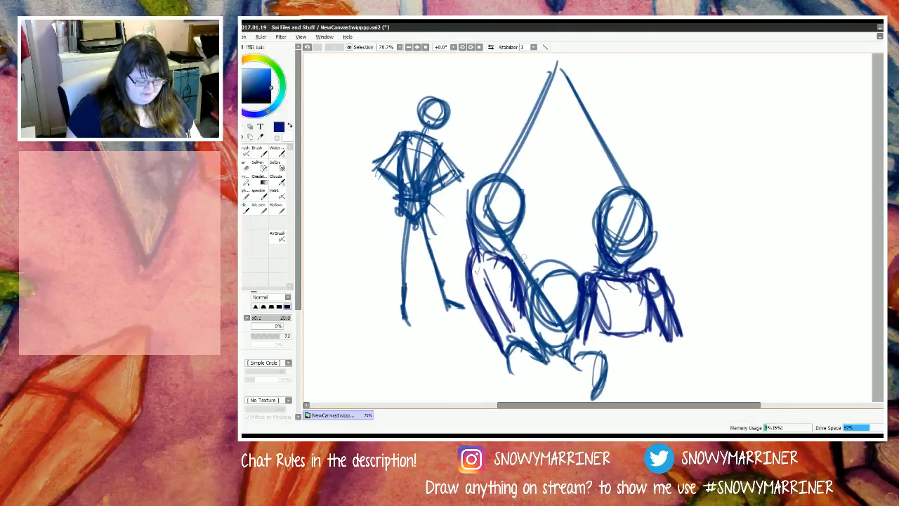
scroll(564, 163, "up", 3)
scroll(529, 214, "down", 1)
scroll(538, 197, "up", 1)
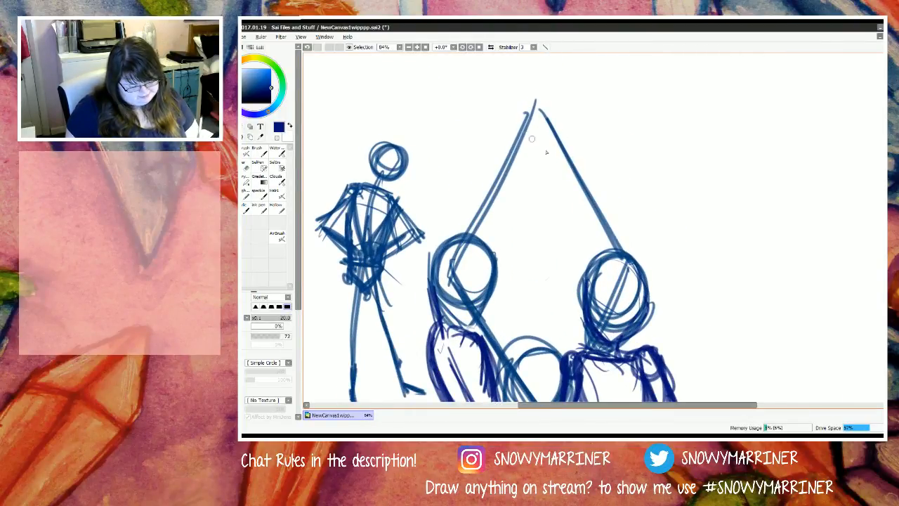
mouse_move(562, 94)
left_mouse_down()
mouse_move(549, 138)
mouse_move(570, 159)
mouse_move(567, 119)
mouse_move(548, 163)
mouse_move(521, 173)
mouse_move(516, 121)
mouse_move(524, 168)
mouse_move(563, 169)
mouse_move(572, 147)
mouse_move(560, 169)
mouse_move(528, 181)
mouse_move(518, 144)
mouse_move(528, 174)
left_mouse_up()
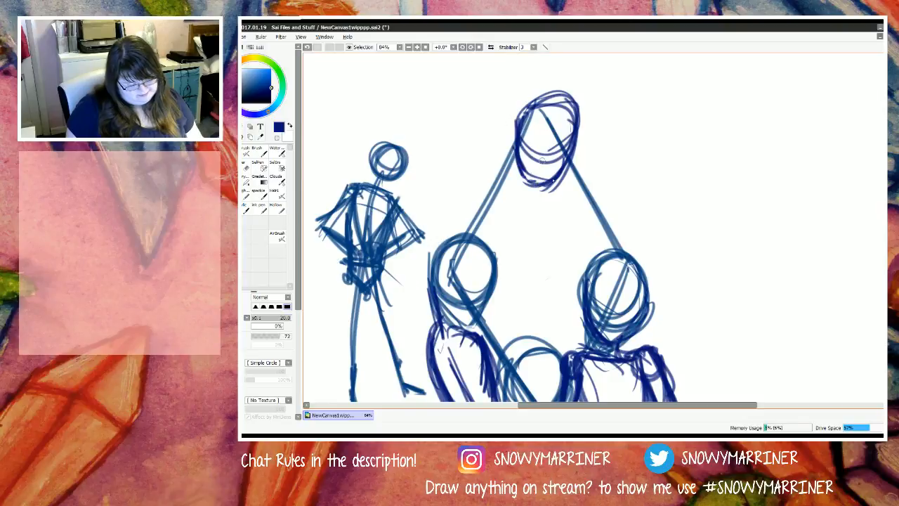
Step: Draw a sloping shoulder line with a round joint at each end beneath the uppermost head
scroll(554, 191, "down", 3)
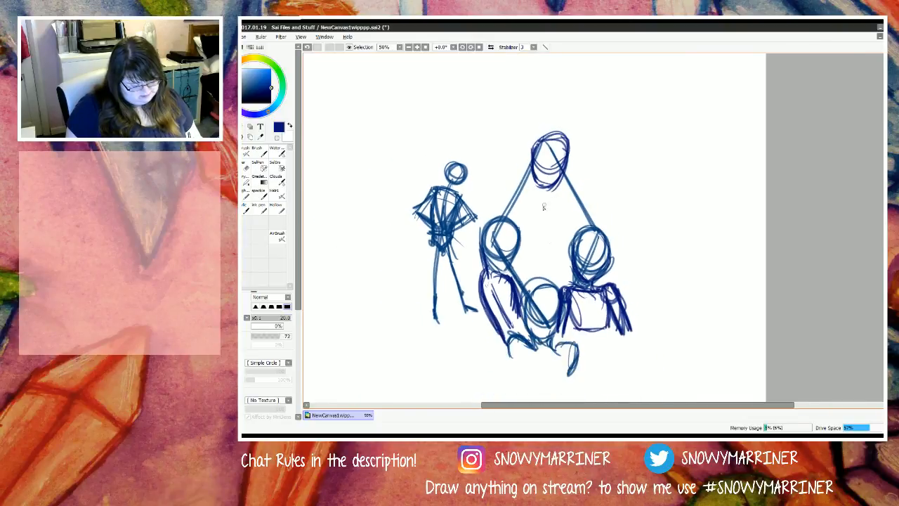
scroll(543, 205, "up", 2)
scroll(532, 185, "down", 2)
scroll(528, 183, "up", 1)
scroll(528, 181, "up", 2)
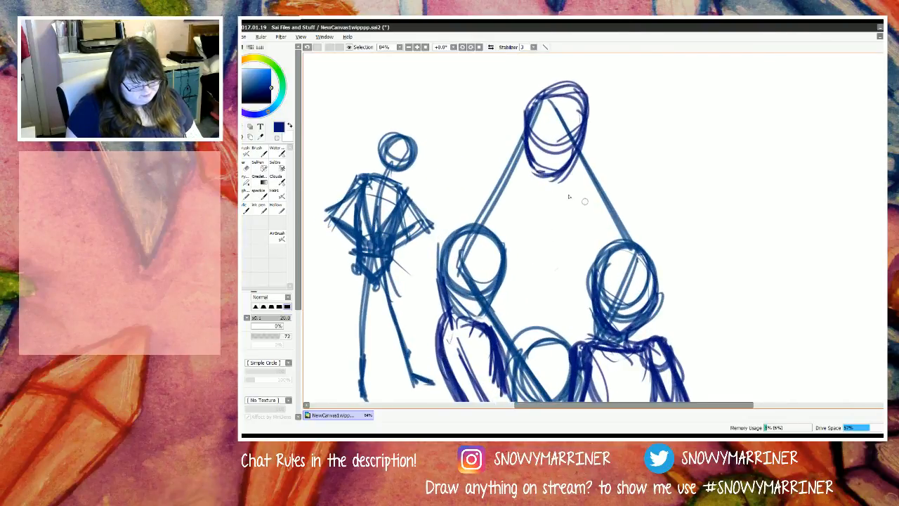
mouse_move(580, 203)
left_mouse_down()
mouse_move(522, 189)
mouse_move(579, 201)
mouse_move(534, 184)
mouse_move(587, 194)
mouse_move(580, 216)
left_mouse_up()
mouse_move(497, 180)
left_mouse_down()
mouse_move(507, 167)
mouse_move(493, 184)
mouse_move(514, 201)
left_mouse_up()
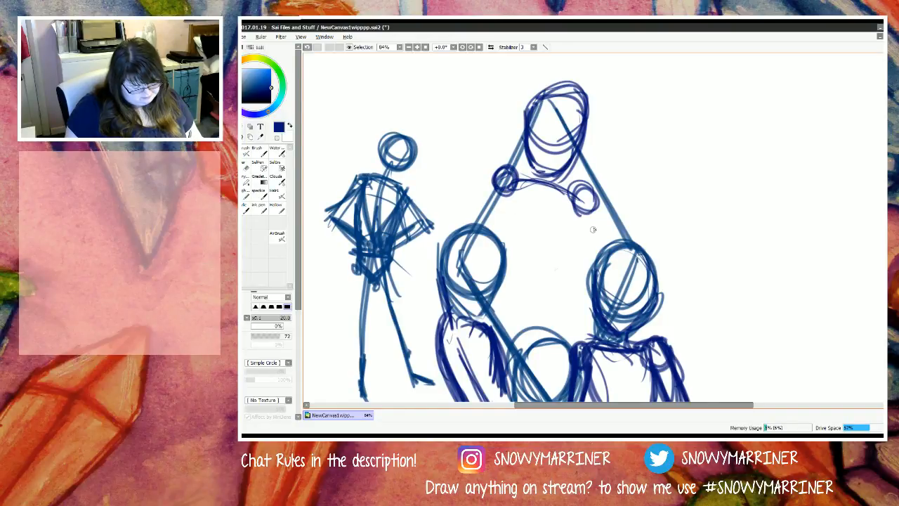
Step: Sketch the uppermost figure's upper arms down from the shoulder joints and cross the forearms between them
left_click_drag(584, 205, 596, 251)
mouse_move(596, 252)
left_mouse_down()
mouse_move(582, 199)
mouse_move(567, 255)
mouse_move(516, 252)
left_mouse_up()
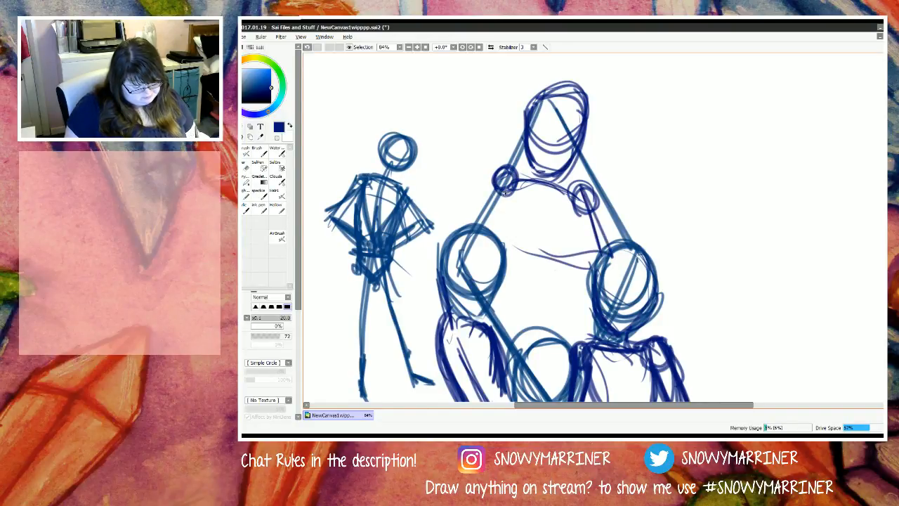
mouse_move(504, 172)
left_mouse_down()
mouse_move(497, 259)
mouse_move(566, 251)
mouse_move(534, 242)
mouse_move(490, 278)
left_mouse_up()
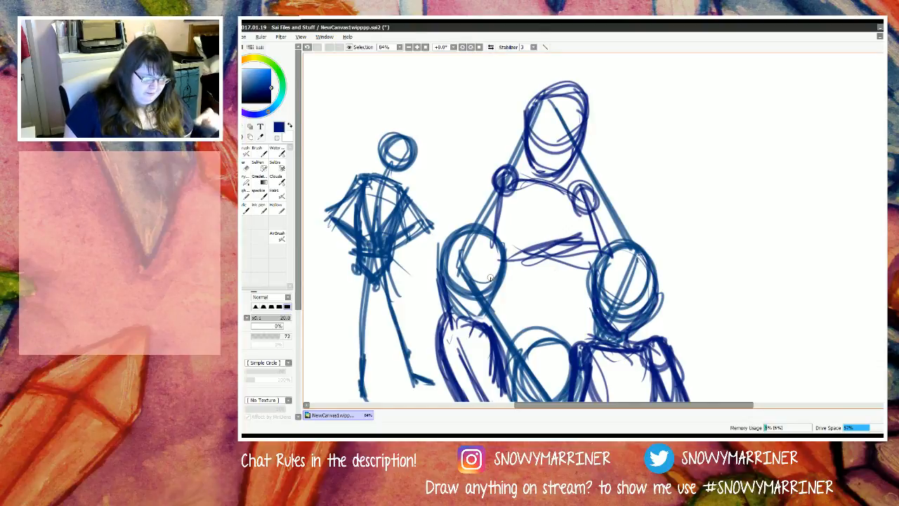
Step: Reinforce the uppermost figure's crossed forearms with extra strokes between the two elbows
left_click_drag(587, 201, 609, 264)
left_click_drag(547, 256, 603, 267)
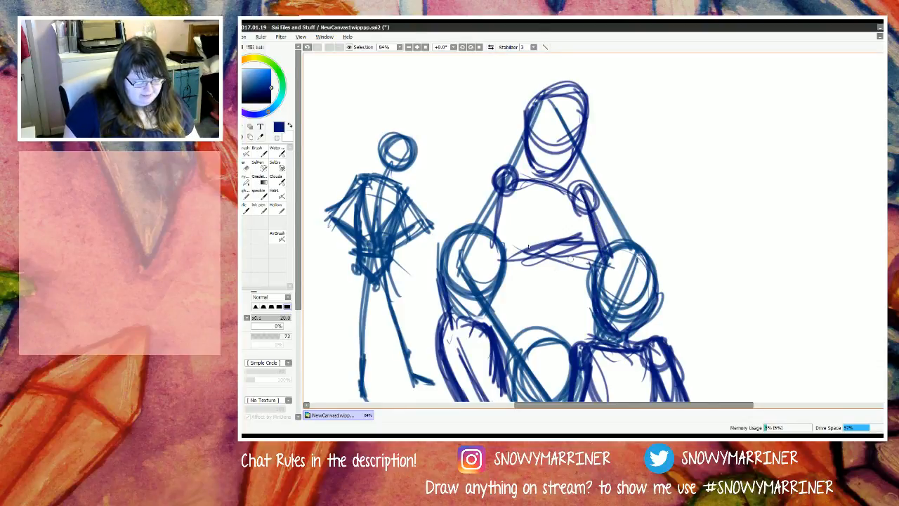
left_click_drag(509, 236, 583, 271)
mouse_move(499, 198)
left_mouse_down()
mouse_move(497, 267)
mouse_move(585, 242)
left_mouse_up()
mouse_move(528, 257)
left_mouse_down()
mouse_move(559, 243)
mouse_move(513, 254)
mouse_move(577, 233)
left_mouse_up()
mouse_move(505, 246)
left_mouse_down()
mouse_move(598, 233)
mouse_move(529, 273)
mouse_move(497, 272)
mouse_move(490, 235)
left_mouse_up()
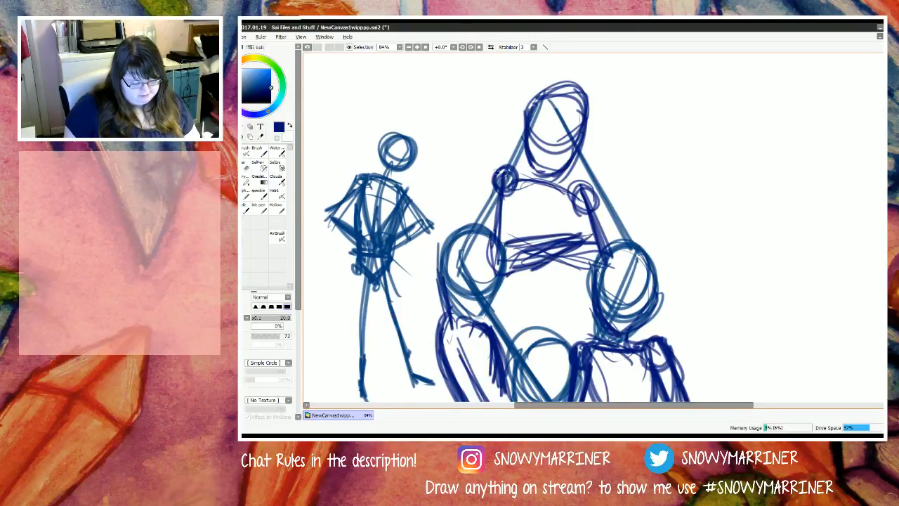
Step: Thicken the uppermost figure's upper arms with outer contour lines and extend the forearm to the right elbow
left_click_drag(498, 190, 488, 268)
left_click_drag(487, 214, 489, 269)
left_click_drag(594, 208, 618, 271)
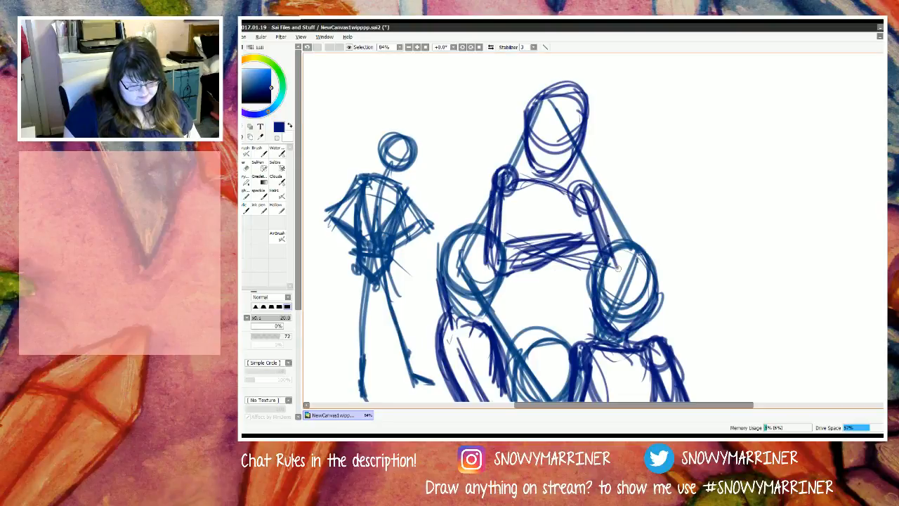
mouse_move(588, 188)
left_mouse_down()
mouse_move(629, 283)
mouse_move(550, 263)
left_mouse_up()
mouse_move(550, 261)
left_mouse_down()
mouse_move(614, 279)
mouse_move(547, 255)
left_mouse_up()
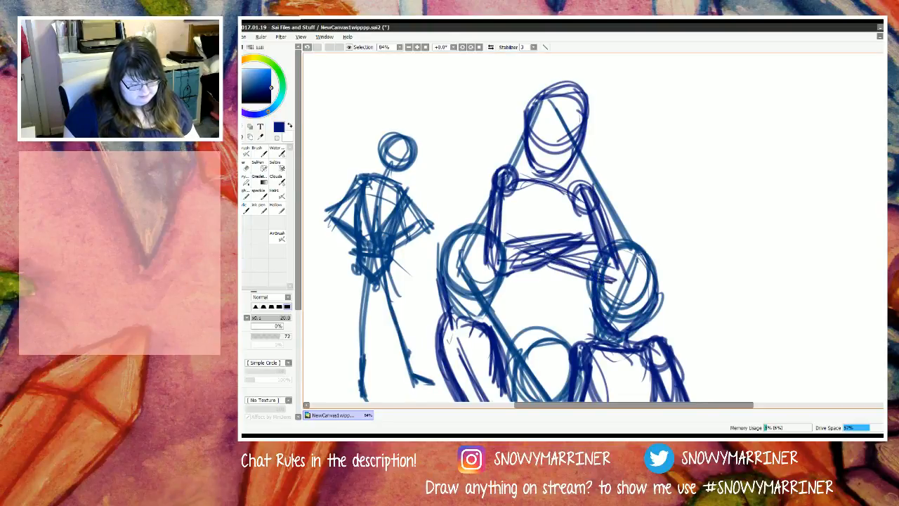
Step: Sketch a swept-back crown of hair with a small flick over the uppermost figure's head
scroll(555, 107, "up", 1)
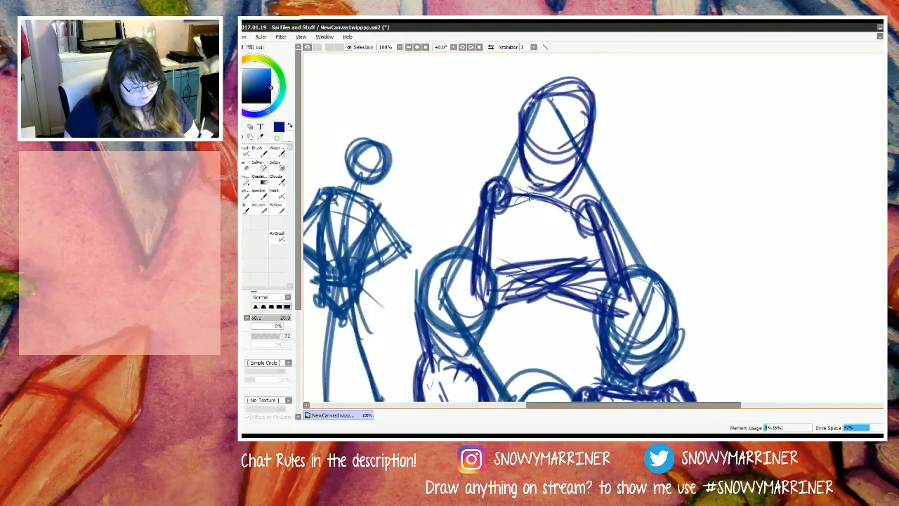
scroll(546, 134, "down", 5)
scroll(546, 131, "up", 5)
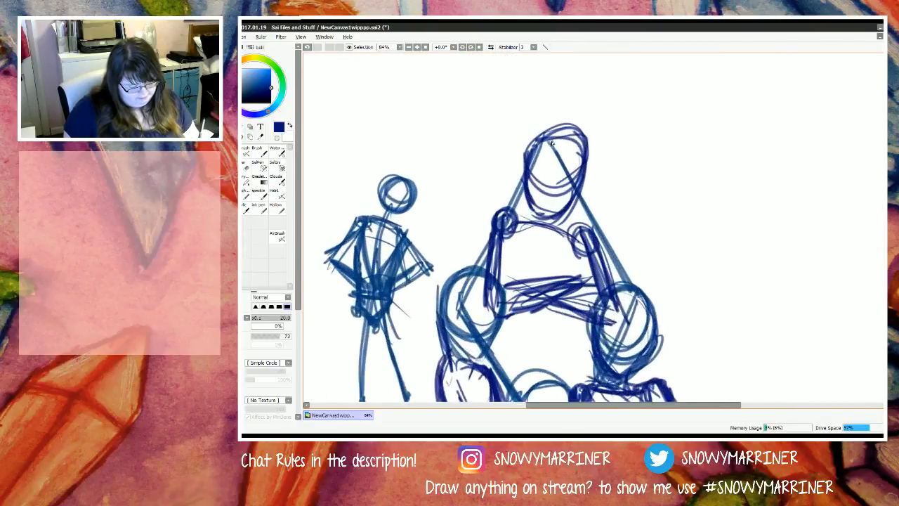
mouse_move(566, 129)
left_mouse_down()
mouse_move(540, 107)
mouse_move(527, 85)
left_mouse_up()
mouse_move(560, 128)
left_mouse_down()
mouse_move(500, 96)
mouse_move(482, 125)
left_mouse_up()
mouse_move(570, 138)
left_mouse_down()
mouse_move(591, 105)
mouse_move(520, 106)
mouse_move(530, 125)
mouse_move(588, 132)
mouse_move(495, 136)
left_mouse_up()
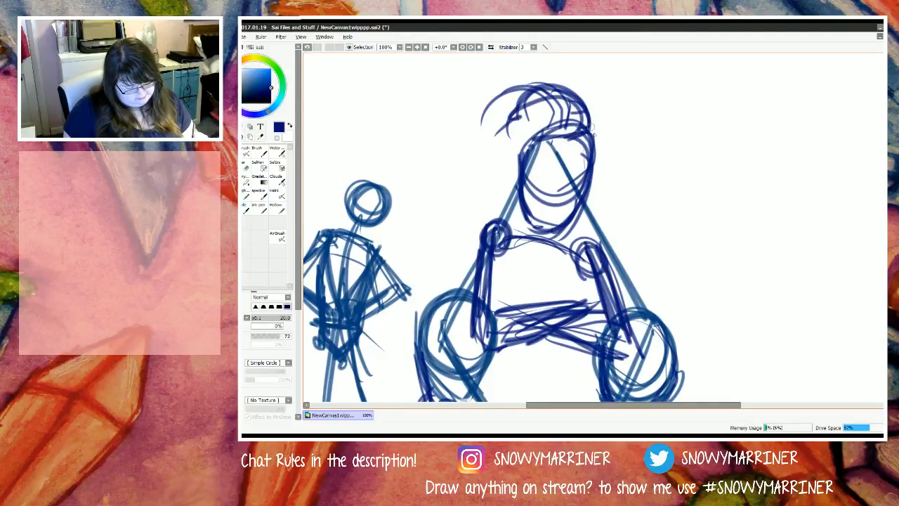
mouse_move(595, 109)
left_mouse_down()
mouse_move(594, 144)
mouse_move(580, 130)
left_mouse_up()
Step: Draw long hair flowing from the uppermost figure's crown down past the left shoulder
mouse_move(500, 116)
left_mouse_down()
mouse_move(490, 169)
mouse_move(458, 214)
left_mouse_up()
left_click_drag(522, 133, 455, 239)
left_click_drag(513, 107, 479, 224)
left_click_drag(487, 125, 480, 258)
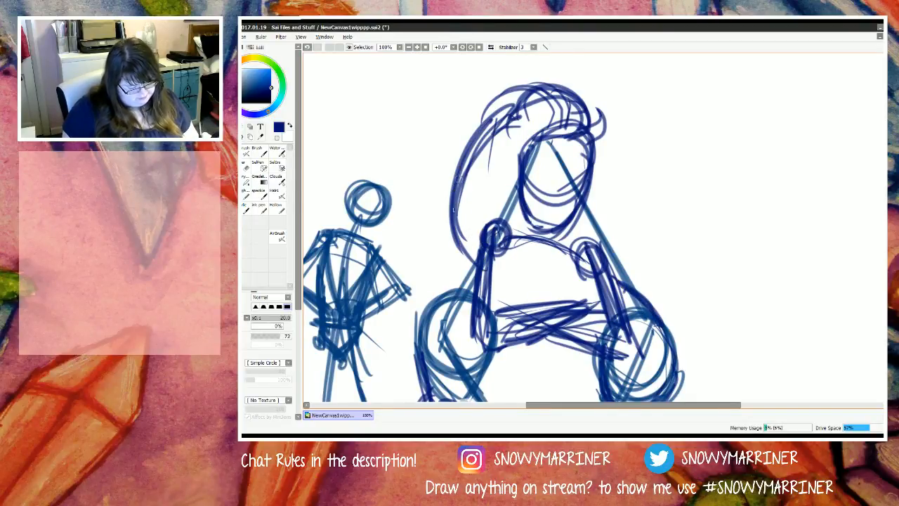
left_click_drag(475, 172, 455, 280)
mouse_move(456, 192)
left_mouse_down()
mouse_move(448, 243)
mouse_move(472, 293)
left_mouse_up()
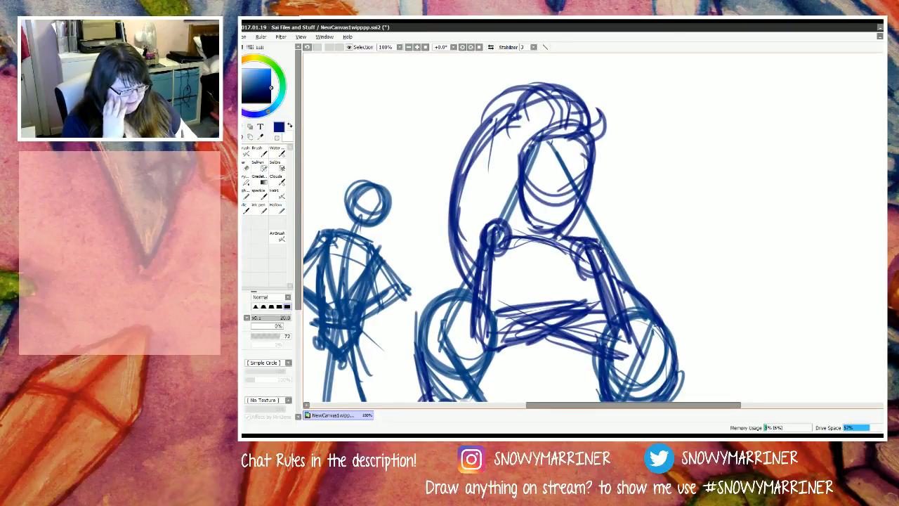
Step: Sketch the uppermost figure's neck and shoulder contour and add the torso's side lines above the crossed arms
mouse_move(518, 199)
left_mouse_down()
mouse_move(518, 230)
mouse_move(528, 235)
mouse_move(483, 222)
mouse_move(484, 286)
left_mouse_up()
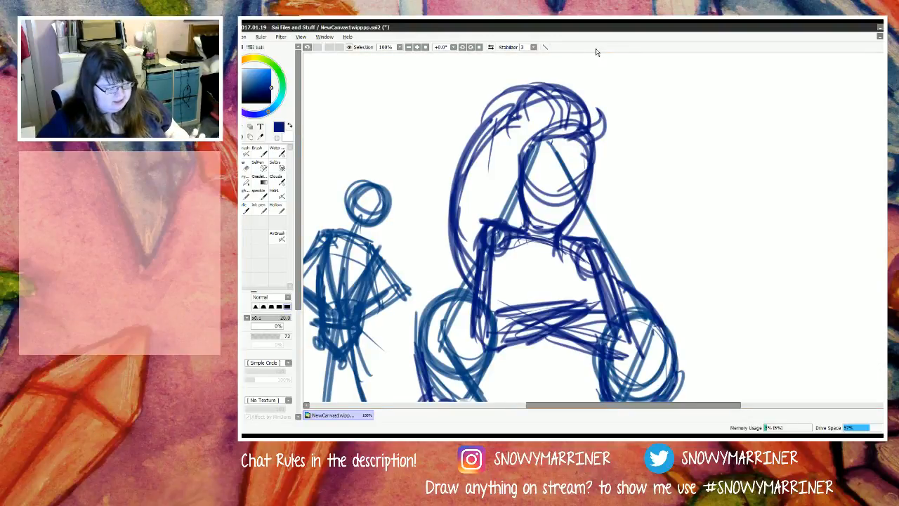
scroll(526, 261, "down", 3)
scroll(543, 278, "up", 3)
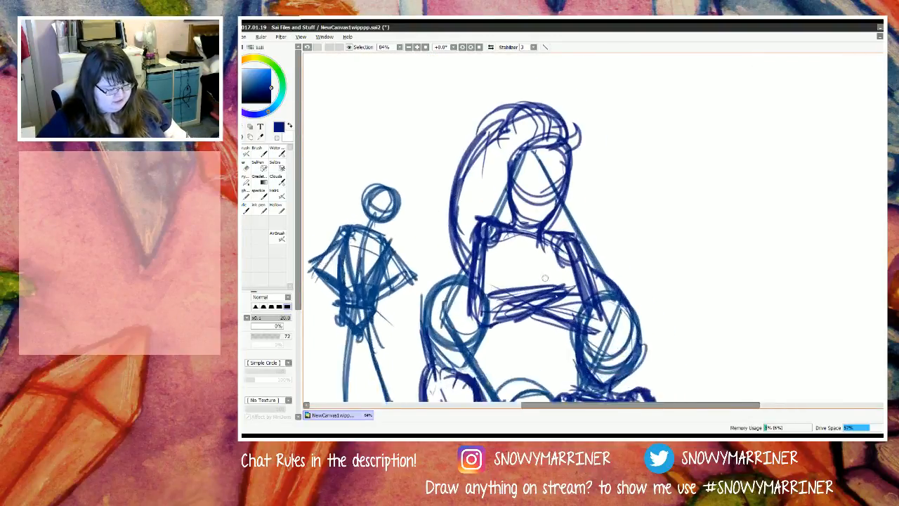
left_click_drag(558, 263, 567, 289)
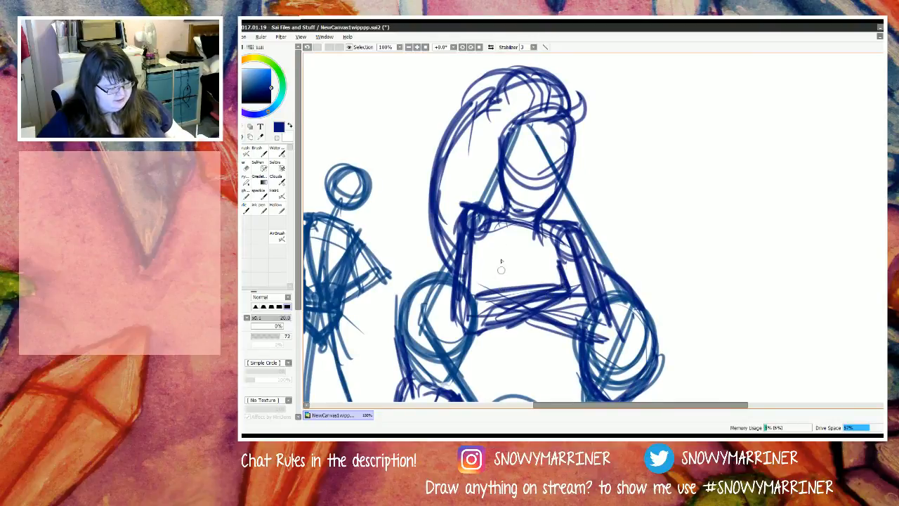
left_click_drag(497, 272, 491, 302)
left_click_drag(492, 259, 491, 288)
Step: Erase the old shoulder and arm lines beneath the lowest head of the group
scroll(496, 295, "down", 3)
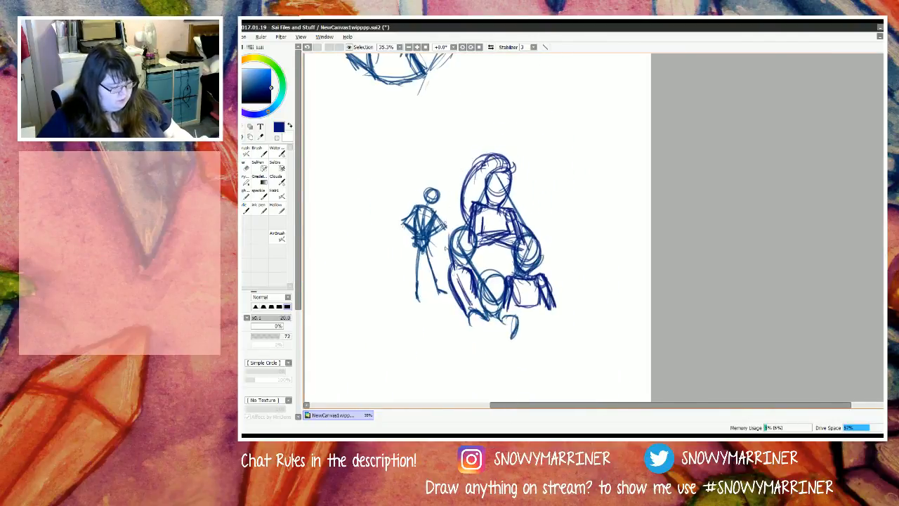
scroll(480, 349, "up", 3)
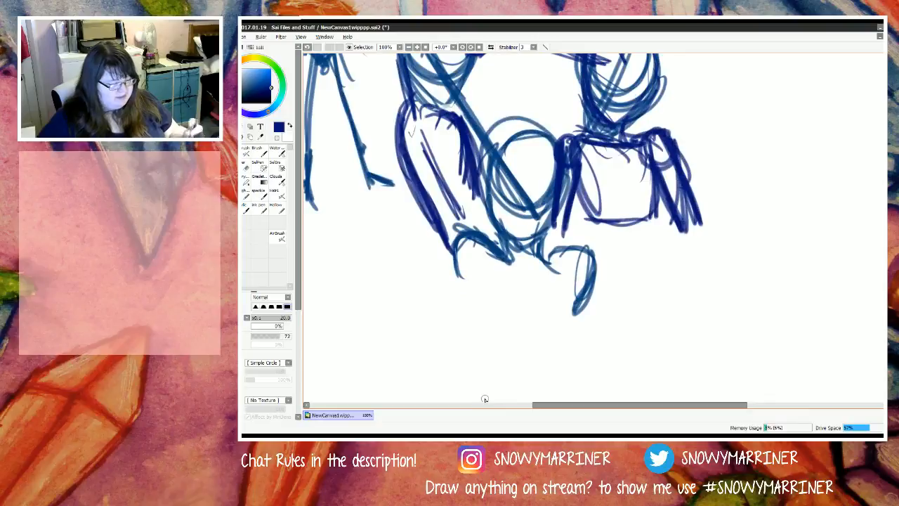
key("e")
left_click_drag(496, 239, 457, 267)
left_click_drag(465, 229, 458, 245)
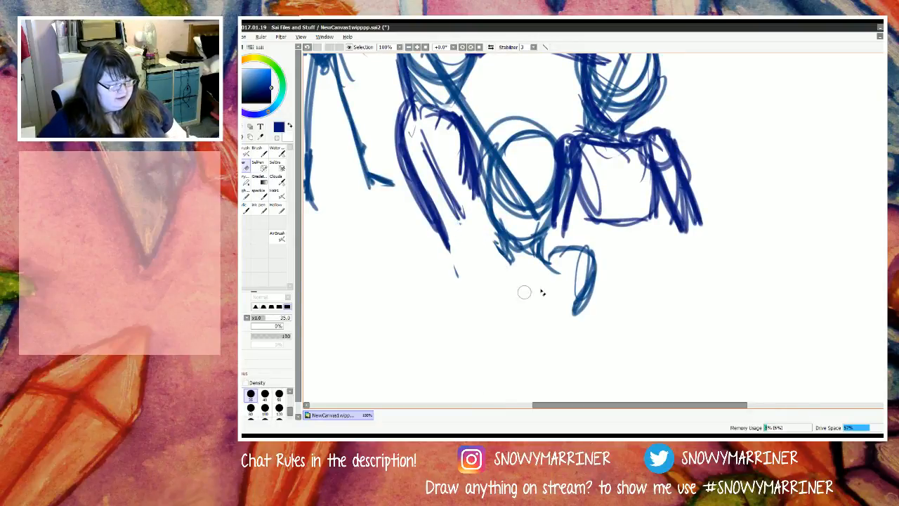
mouse_move(576, 277)
left_mouse_down()
mouse_move(578, 244)
mouse_move(574, 256)
mouse_move(604, 318)
mouse_move(602, 287)
mouse_move(558, 249)
mouse_move(557, 311)
left_mouse_up()
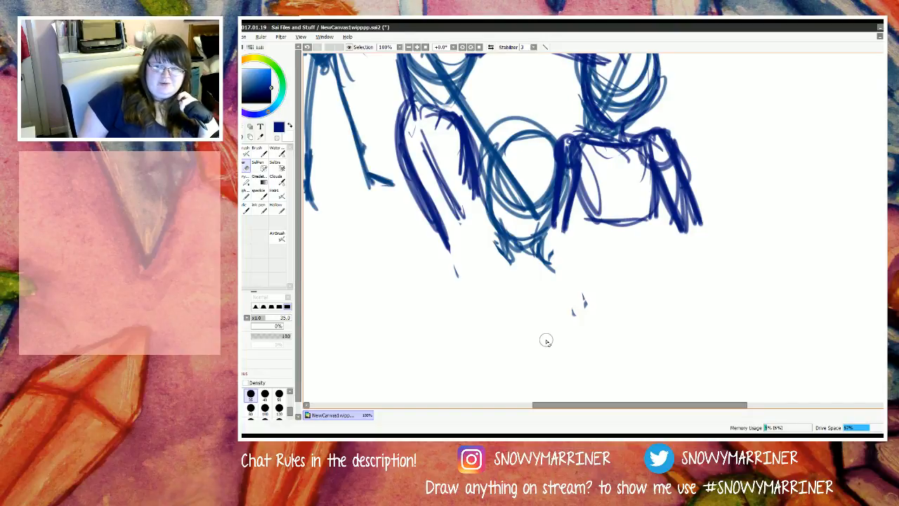
Step: With the brush, draw a new shoulder line and a tapered torso beneath the lowest head
key("n")
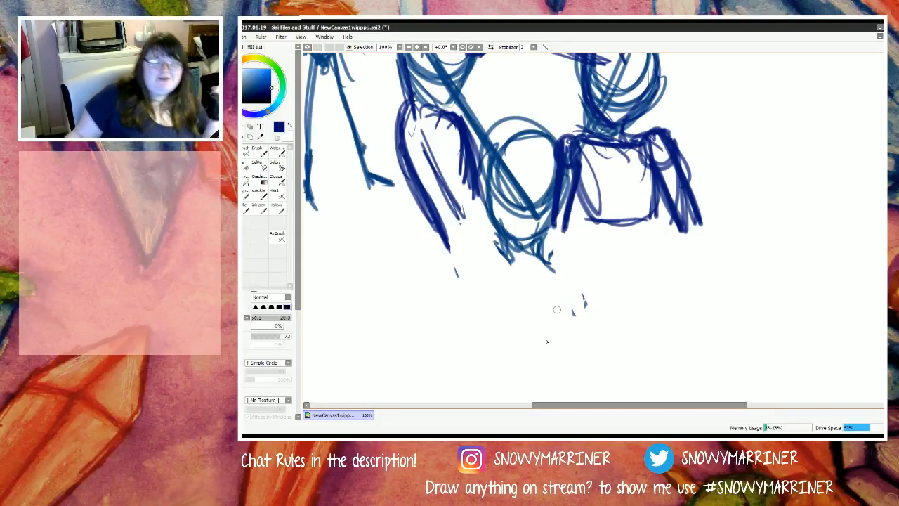
left_click_drag(574, 279, 472, 271)
mouse_move(575, 289)
left_mouse_down()
mouse_move(482, 281)
mouse_move(597, 299)
left_mouse_up()
mouse_move(538, 287)
left_mouse_down()
mouse_move(468, 283)
mouse_move(464, 294)
mouse_move(479, 295)
mouse_move(483, 358)
left_mouse_up()
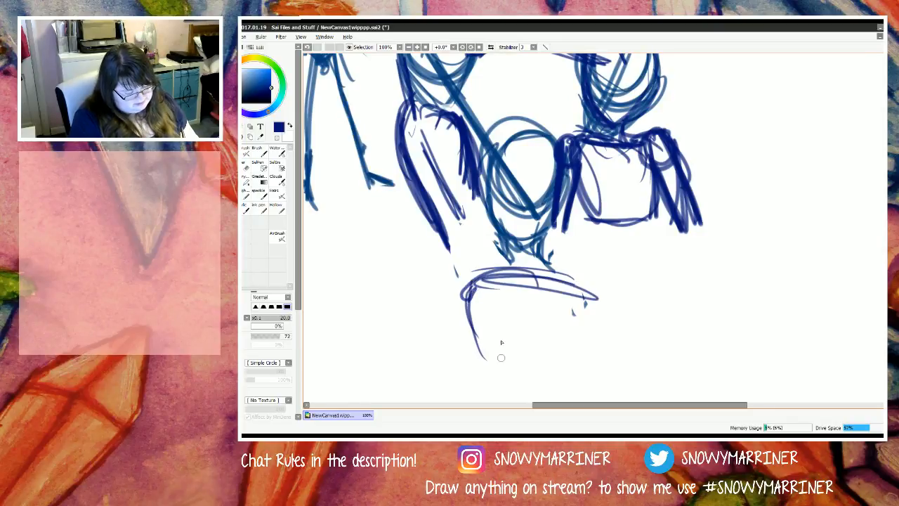
mouse_move(584, 286)
left_mouse_down()
mouse_move(563, 371)
mouse_move(458, 284)
left_mouse_up()
mouse_move(456, 278)
left_mouse_down()
mouse_move(501, 273)
mouse_move(471, 282)
left_mouse_up()
mouse_move(473, 282)
left_mouse_down()
mouse_move(498, 340)
mouse_move(486, 351)
mouse_move(519, 376)
left_mouse_up()
left_click_drag(567, 359, 551, 369)
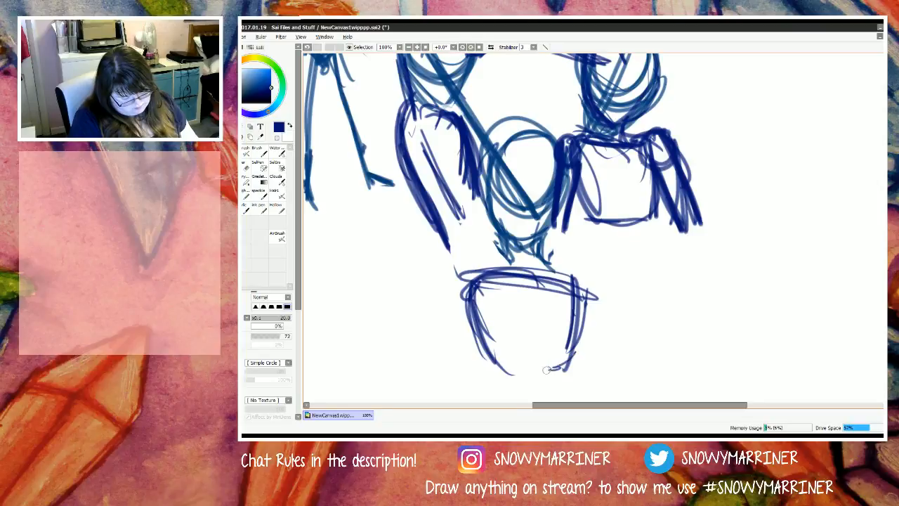
Step: Add round shoulder joints to the lowest figure and sketch both arms hanging down from them
mouse_move(488, 266)
left_mouse_down()
mouse_move(461, 308)
mouse_move(496, 307)
left_mouse_up()
mouse_move(584, 270)
left_mouse_down()
mouse_move(571, 294)
mouse_move(589, 281)
mouse_move(612, 375)
left_mouse_up()
left_click_drag(583, 286, 636, 379)
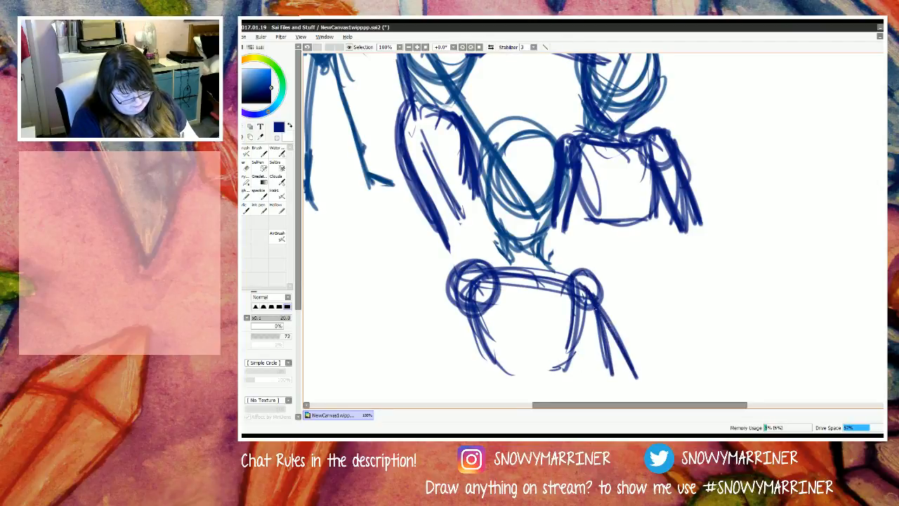
left_click_drag(601, 316, 641, 385)
left_click_drag(605, 389, 559, 397)
left_click_drag(457, 279, 483, 377)
left_click_drag(462, 299, 480, 376)
left_click_drag(471, 338, 497, 372)
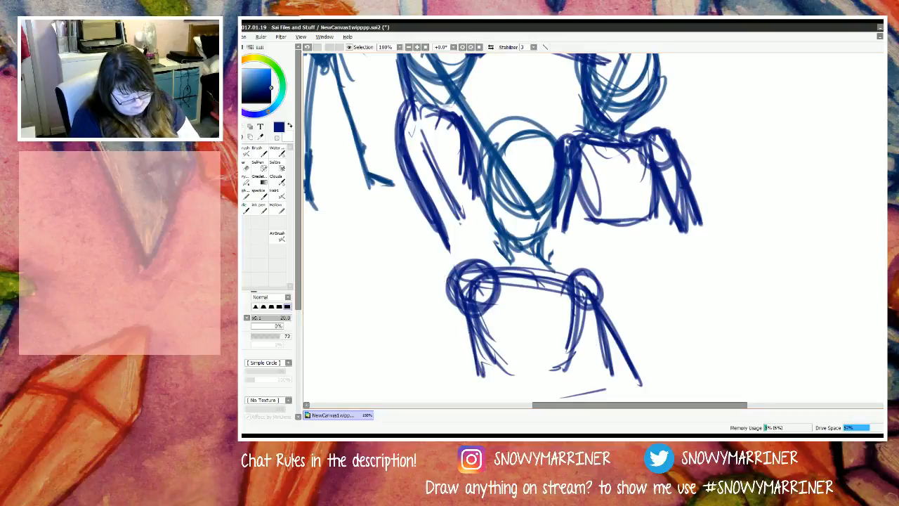
Step: Erase the lowest figure's outward-angled right arm and the stray line below its torso
scroll(520, 337, "down", 2)
scroll(593, 229, "down", 1)
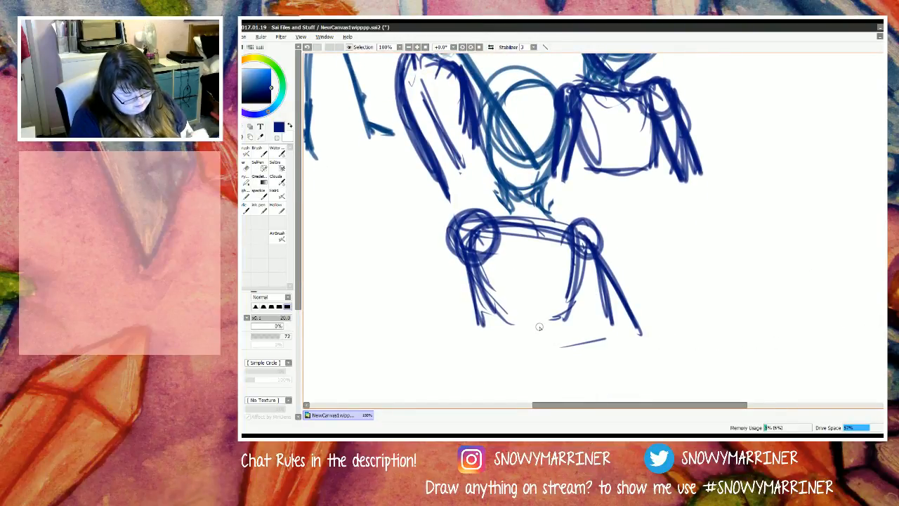
key("e")
left_click_drag(628, 332, 598, 262)
mouse_move(588, 226)
left_mouse_down()
mouse_move(603, 317)
mouse_move(607, 302)
left_mouse_up()
left_click_drag(586, 342, 560, 347)
Step: Redraw the lowest figure's two arms with the brush as straighter limbs hanging from the shoulder joints
key("n")
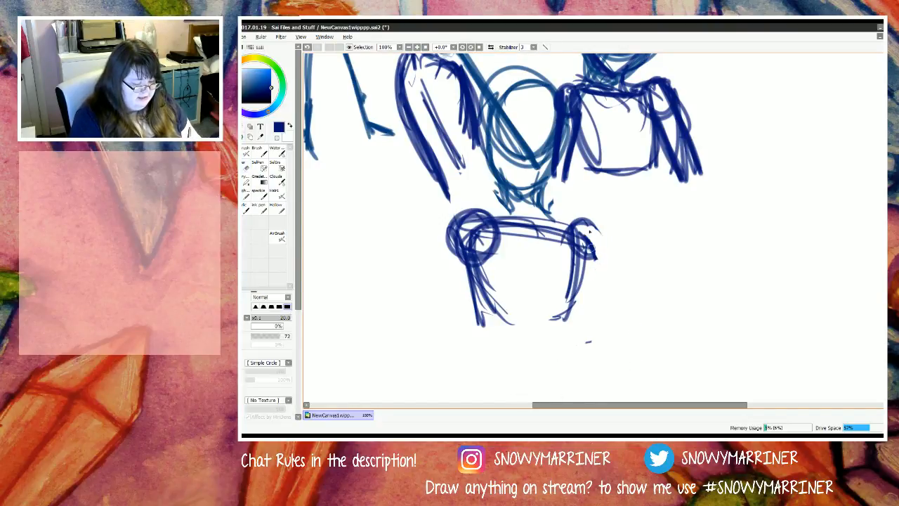
left_click_drag(588, 229, 619, 364)
left_click_drag(579, 226, 616, 365)
left_click_drag(466, 233, 436, 361)
left_click_drag(583, 237, 563, 374)
mouse_move(594, 243)
left_mouse_down()
mouse_move(565, 351)
mouse_move(586, 357)
mouse_move(580, 384)
left_mouse_up()
mouse_move(469, 257)
left_mouse_down()
mouse_move(478, 343)
mouse_move(471, 257)
mouse_move(461, 249)
mouse_move(478, 351)
mouse_move(469, 371)
left_mouse_up()
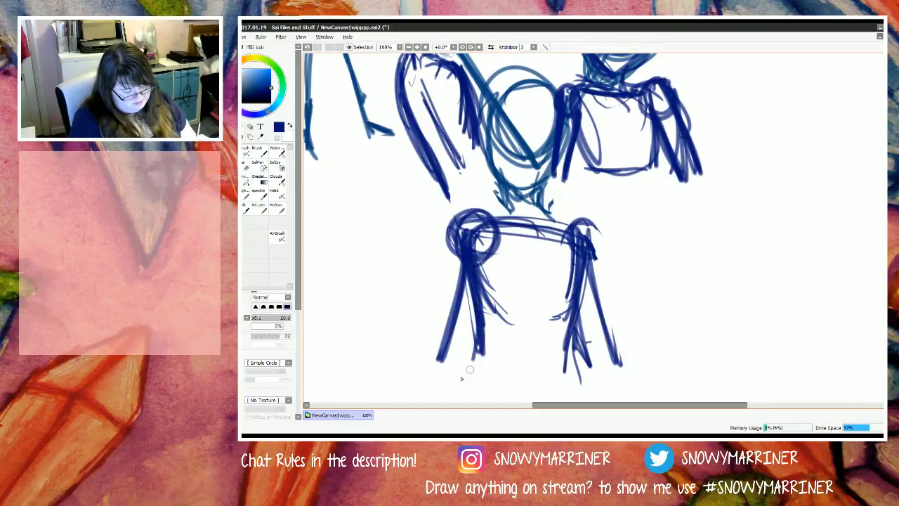
mouse_move(482, 285)
left_mouse_down()
mouse_move(477, 368)
mouse_move(478, 296)
mouse_move(477, 349)
left_mouse_up()
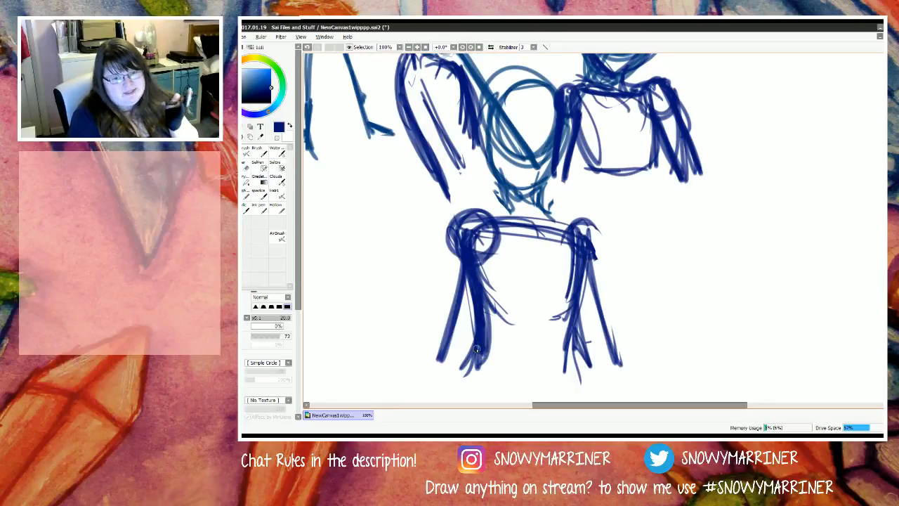
Step: Draw the lowest figure's neck-to-shoulder slopes on both sides and continue them into the outer arm contours
mouse_move(542, 179)
left_mouse_down()
mouse_move(555, 219)
mouse_move(595, 229)
left_mouse_up()
mouse_move(548, 210)
left_mouse_down()
mouse_move(597, 232)
mouse_move(606, 303)
left_mouse_up()
left_click_drag(597, 234, 632, 364)
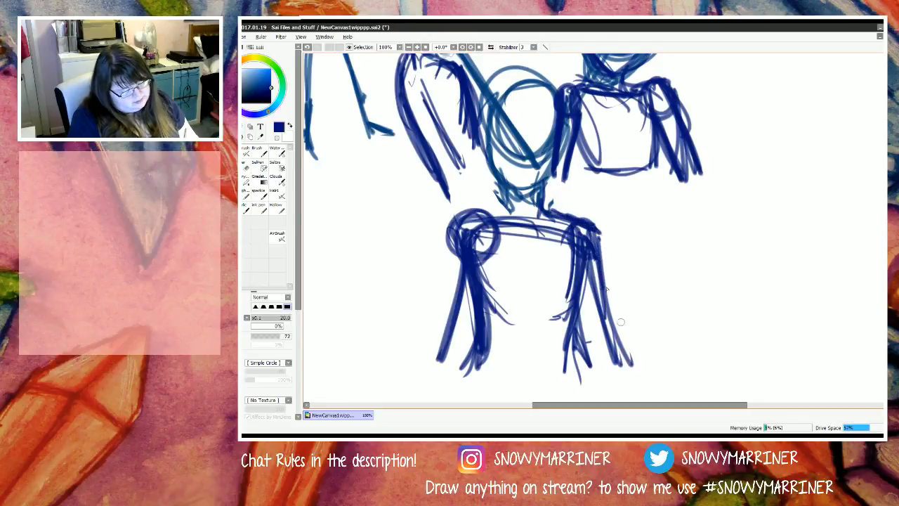
left_click_drag(601, 261, 618, 379)
mouse_move(509, 209)
left_mouse_down()
mouse_move(457, 220)
mouse_move(430, 336)
left_mouse_up()
mouse_move(455, 236)
left_mouse_down()
mouse_move(424, 362)
mouse_move(427, 355)
left_mouse_up()
Step: Set the brush colour back to dark blue and darken the contours of the lowest figure's left arm
right_click(447, 246)
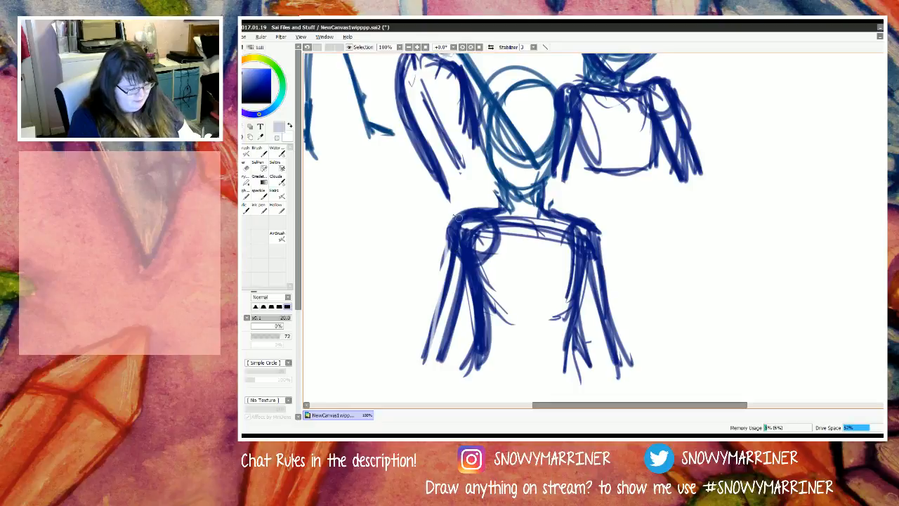
left_click(271, 92)
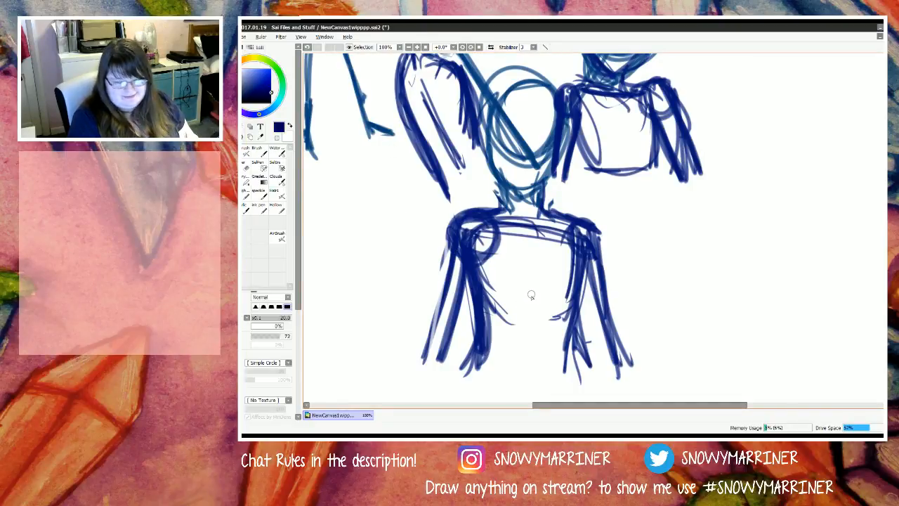
left_click_drag(469, 274, 441, 363)
left_click_drag(481, 259, 441, 385)
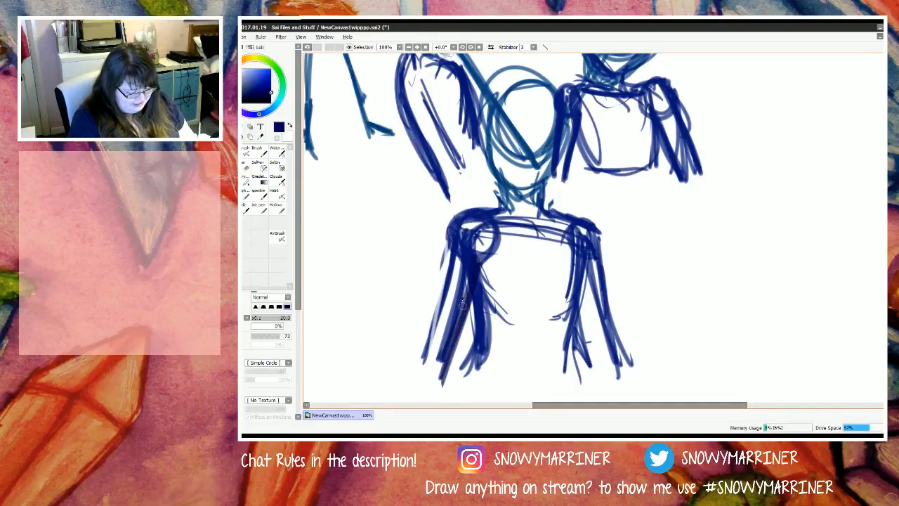
left_click_drag(457, 226, 426, 368)
left_click_drag(441, 306, 431, 364)
Step: Reinforce the lowest figure's head circle and jaw curve in dark blue
mouse_move(554, 104)
left_mouse_down()
mouse_move(548, 158)
mouse_move(551, 94)
mouse_move(552, 170)
left_mouse_up()
mouse_move(562, 121)
left_mouse_down()
mouse_move(544, 176)
mouse_move(499, 201)
mouse_move(513, 199)
mouse_move(496, 185)
mouse_move(519, 197)
mouse_move(487, 128)
mouse_move(489, 170)
left_mouse_up()
left_click_drag(485, 118, 500, 191)
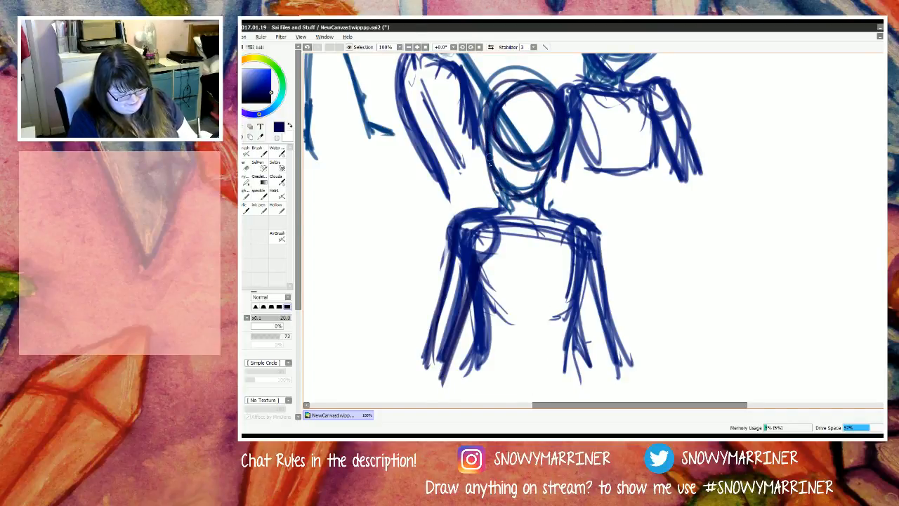
left_click_drag(492, 151, 511, 200)
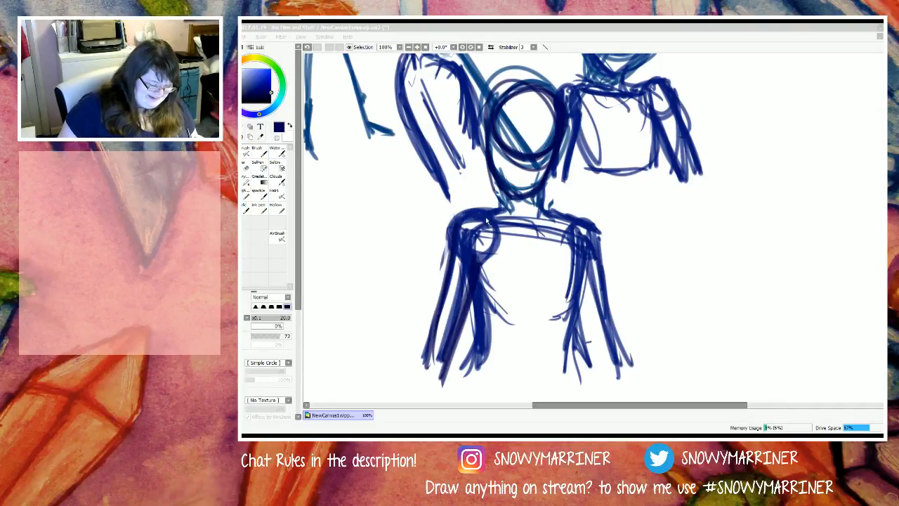
Step: Darken the left-corner figure's head outline and draw a fuller outer contour down its arm
scroll(478, 232, "down", 5)
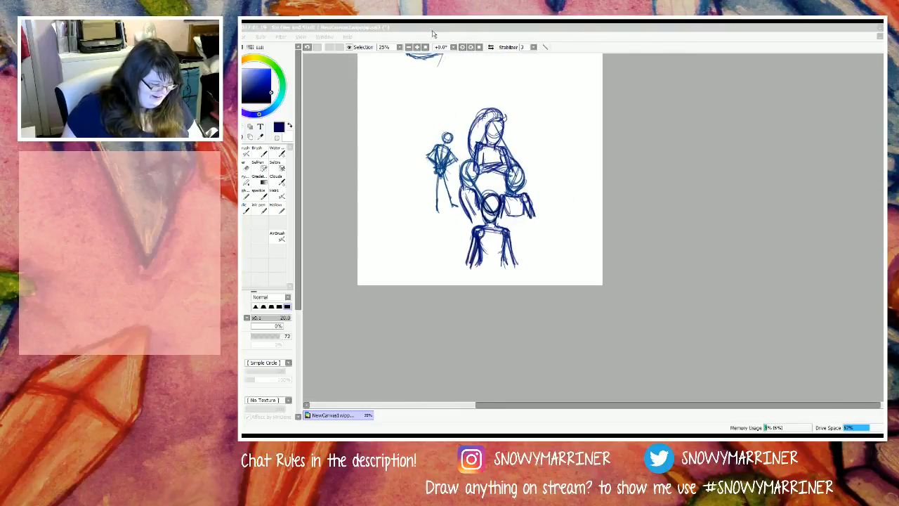
left_click(433, 33)
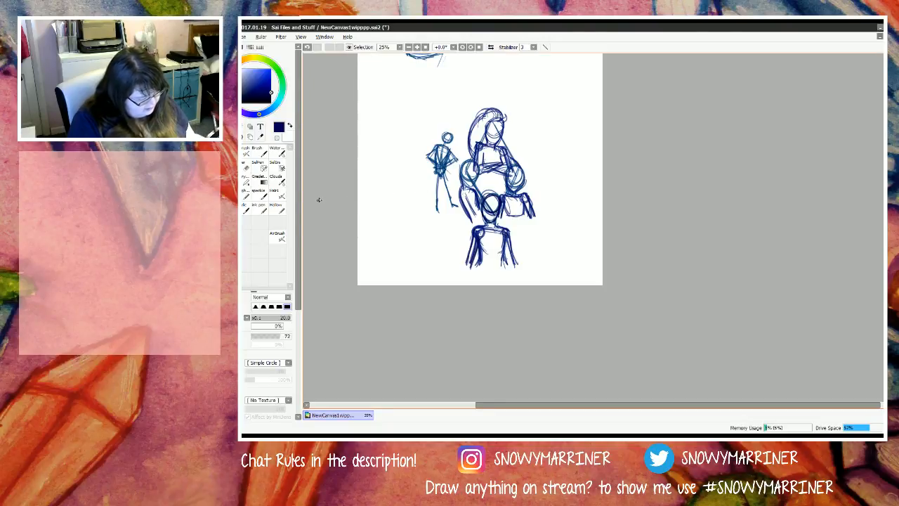
scroll(467, 179, "up", 3)
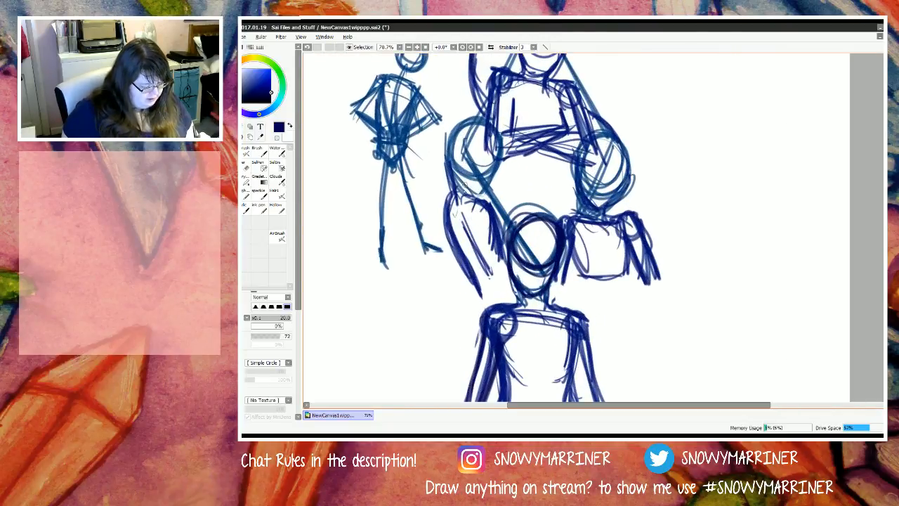
mouse_move(458, 172)
left_mouse_down()
mouse_move(440, 159)
mouse_move(456, 121)
mouse_move(451, 137)
mouse_move(466, 122)
mouse_move(498, 141)
mouse_move(481, 190)
mouse_move(483, 168)
mouse_move(453, 180)
mouse_move(473, 190)
mouse_move(449, 166)
mouse_move(445, 201)
mouse_move(443, 158)
mouse_move(438, 244)
mouse_move(441, 195)
mouse_move(447, 265)
mouse_move(441, 236)
left_mouse_up()
left_click_drag(442, 192, 456, 295)
left_click_drag(447, 250, 478, 323)
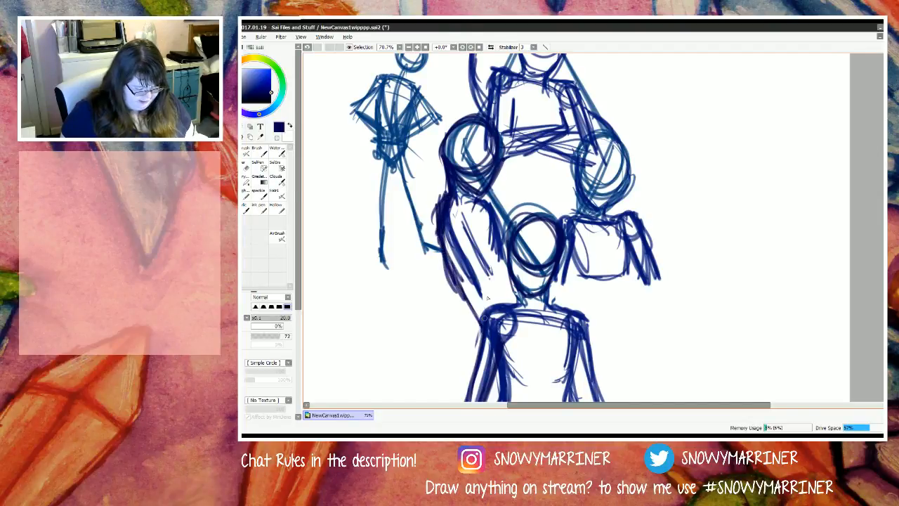
Step: Sketch a curved shoulder and reinforce the inner arm contours on the left-corner figure
mouse_move(494, 221)
left_mouse_down()
mouse_move(461, 212)
mouse_move(490, 213)
mouse_move(476, 213)
mouse_move(500, 257)
mouse_move(495, 224)
mouse_move(466, 213)
mouse_move(487, 296)
left_mouse_up()
left_click_drag(459, 244, 494, 300)
left_click_drag(473, 271, 495, 318)
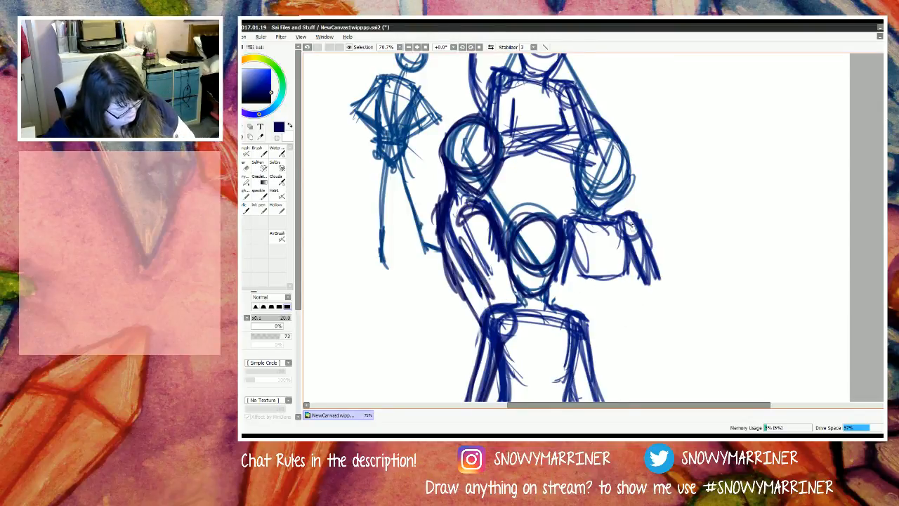
Step: Extend the right-corner figure's outer arm into a bent elbow, forearm and hooked hand
left_click_drag(634, 223, 672, 281)
mouse_move(639, 232)
left_mouse_down()
mouse_move(675, 277)
mouse_move(637, 322)
left_mouse_up()
mouse_move(656, 290)
left_mouse_down()
mouse_move(632, 333)
mouse_move(660, 340)
left_mouse_up()
left_click_drag(677, 275, 641, 322)
mouse_move(671, 292)
left_mouse_down()
mouse_move(636, 329)
mouse_move(664, 339)
left_mouse_up()
mouse_move(641, 330)
left_mouse_down()
mouse_move(669, 349)
mouse_move(654, 360)
left_mouse_up()
scroll(524, 235, "down", 5)
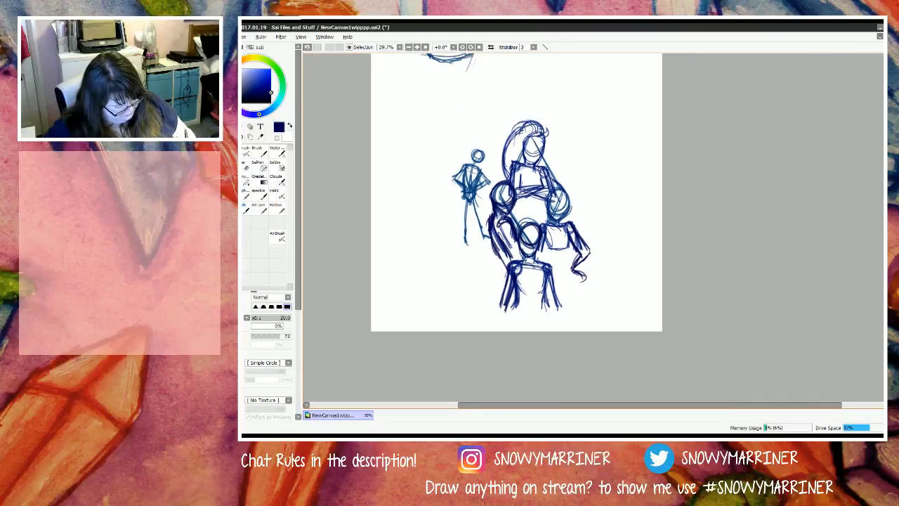
scroll(517, 299, "up", 3)
scroll(517, 300, "up", 1)
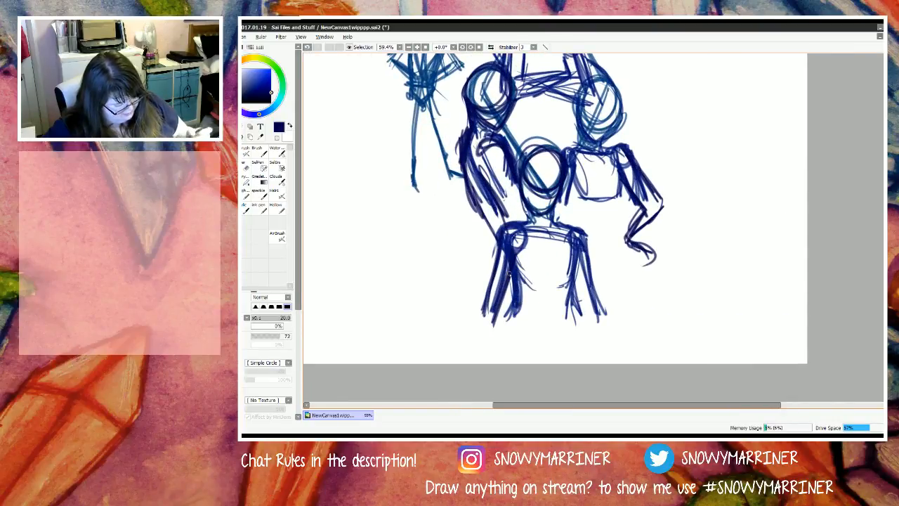
Step: Erase the right-corner figure's entire outer arm and shoulder with an enlarged eraser
key("e")
left_click_drag(659, 184, 663, 215)
mouse_move(662, 163)
left_mouse_down()
mouse_move(653, 259)
mouse_move(662, 207)
mouse_move(636, 264)
left_mouse_up()
key("bracketright")
key("bracketright")
key("bracketright")
key("bracketright")
key("bracketright")
key("bracketright")
key("bracketright")
key("bracketright")
key("bracketright")
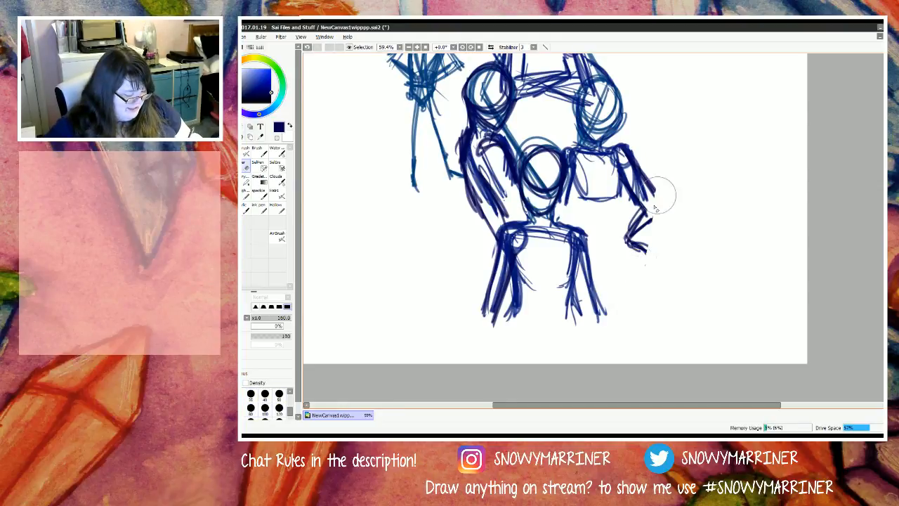
left_click_drag(659, 195, 639, 232)
mouse_move(639, 232)
left_mouse_down()
mouse_move(653, 169)
mouse_move(645, 157)
mouse_move(637, 198)
mouse_move(629, 187)
mouse_move(640, 242)
left_mouse_up()
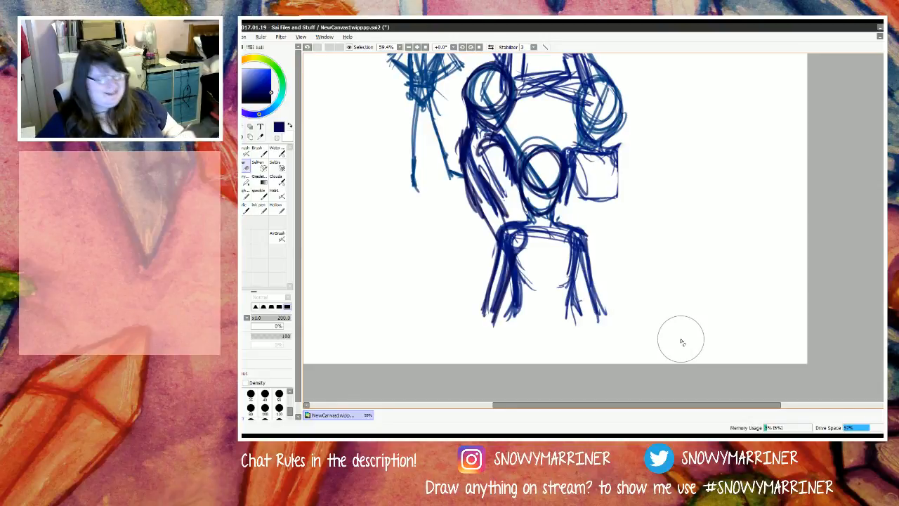
Step: Erase the lowest figure's arms and torso sides below the shoulder line
left_click_drag(590, 228, 602, 319)
mouse_move(491, 246)
left_mouse_down()
mouse_move(495, 335)
mouse_move(496, 245)
mouse_move(494, 261)
left_mouse_up()
key("n")
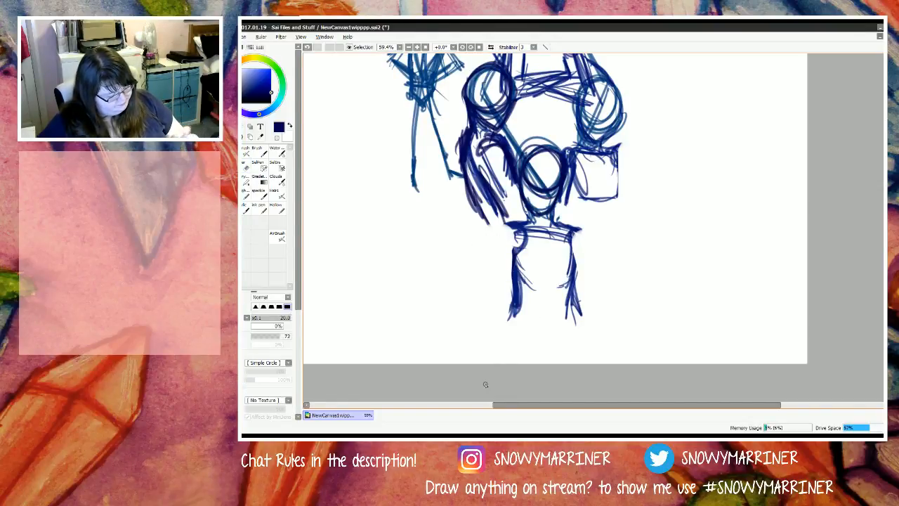
key("e")
left_click_drag(569, 253, 567, 311)
left_click_drag(512, 242, 515, 317)
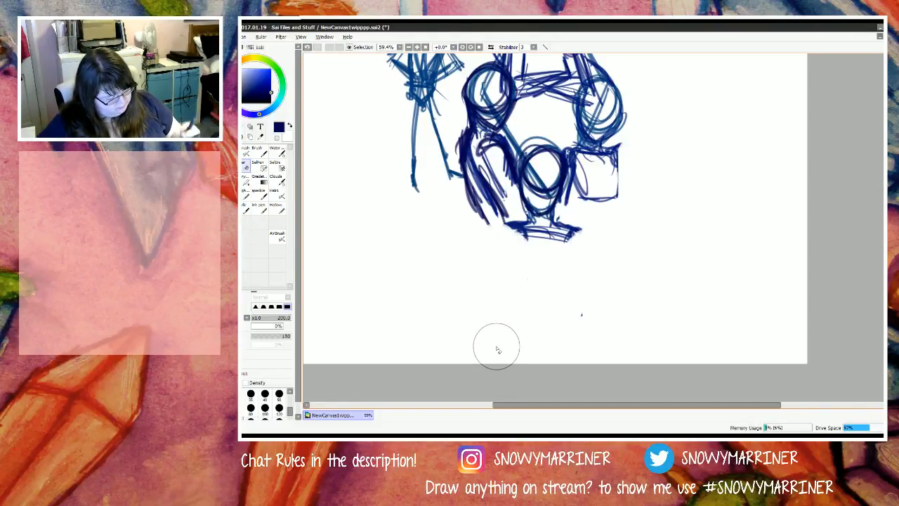
Step: Redraw the lowest figure's torso sides in dark blue, narrowing them to a waist and flaring one side out at the hip
key("n")
mouse_move(528, 233)
left_mouse_down()
mouse_move(578, 248)
mouse_move(559, 256)
mouse_move(574, 288)
left_mouse_up()
mouse_move(566, 236)
left_mouse_down()
mouse_move(572, 302)
mouse_move(553, 314)
mouse_move(564, 314)
left_mouse_up()
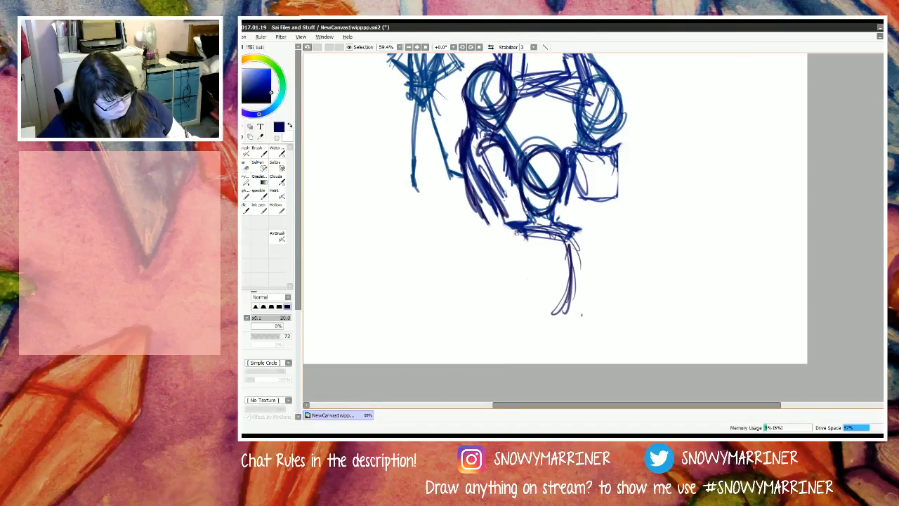
left_click_drag(513, 228, 533, 297)
left_click_drag(567, 226, 577, 308)
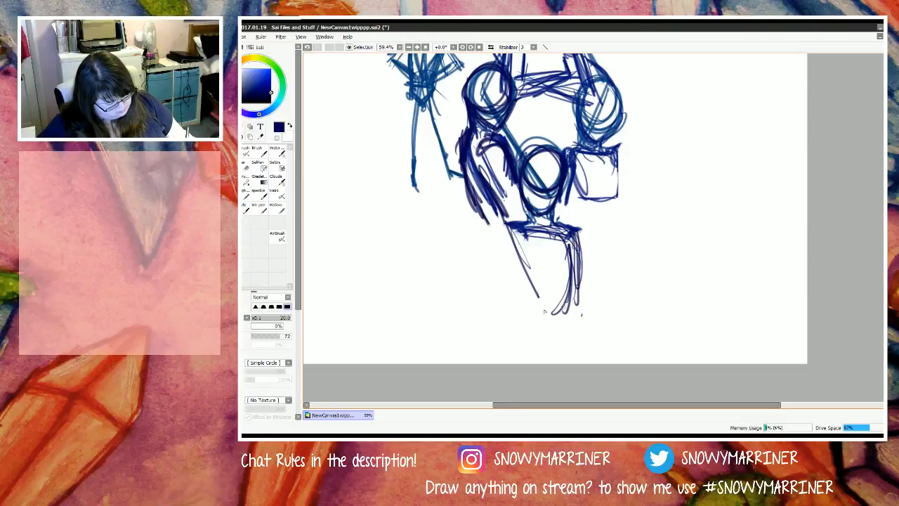
mouse_move(523, 279)
left_mouse_down()
mouse_move(528, 309)
mouse_move(515, 326)
left_mouse_up()
left_click_drag(574, 231, 581, 313)
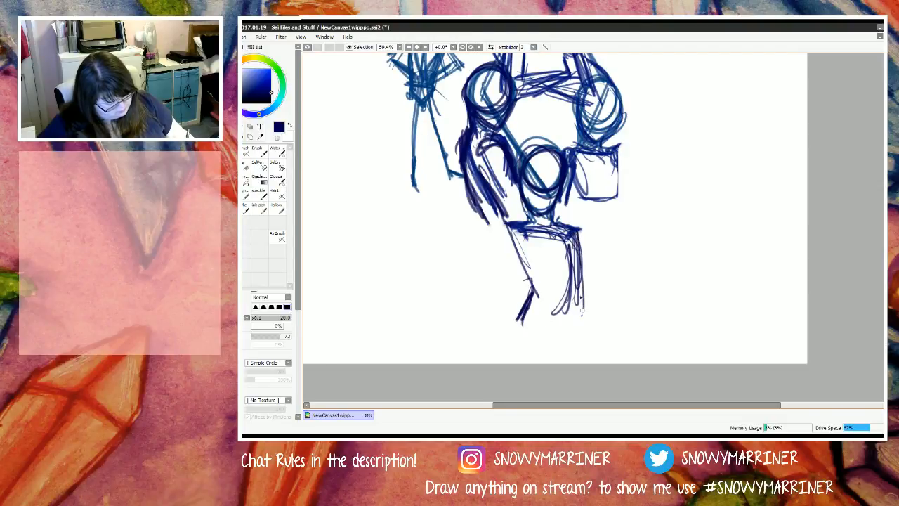
left_click_drag(576, 254, 580, 321)
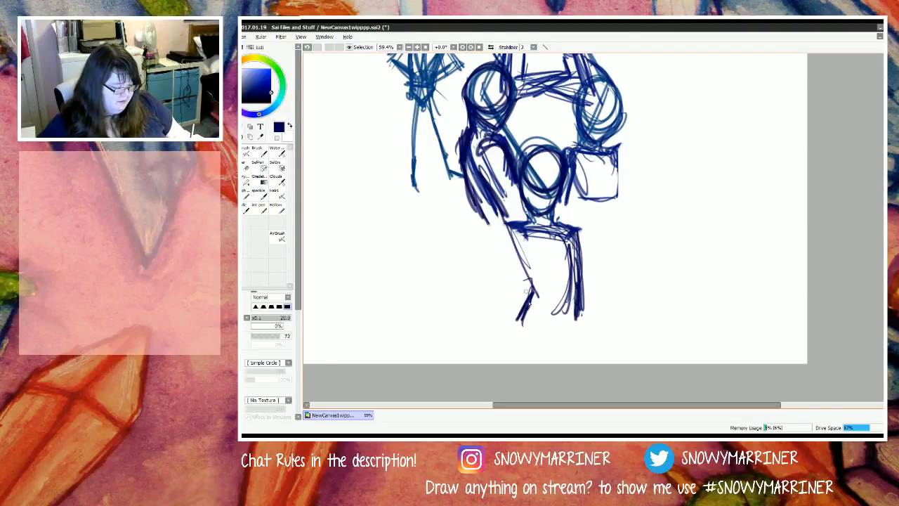
left_click_drag(512, 238, 528, 295)
mouse_move(511, 236)
left_mouse_down()
mouse_move(526, 299)
mouse_move(530, 292)
mouse_move(511, 325)
left_mouse_up()
left_click_drag(529, 293, 508, 325)
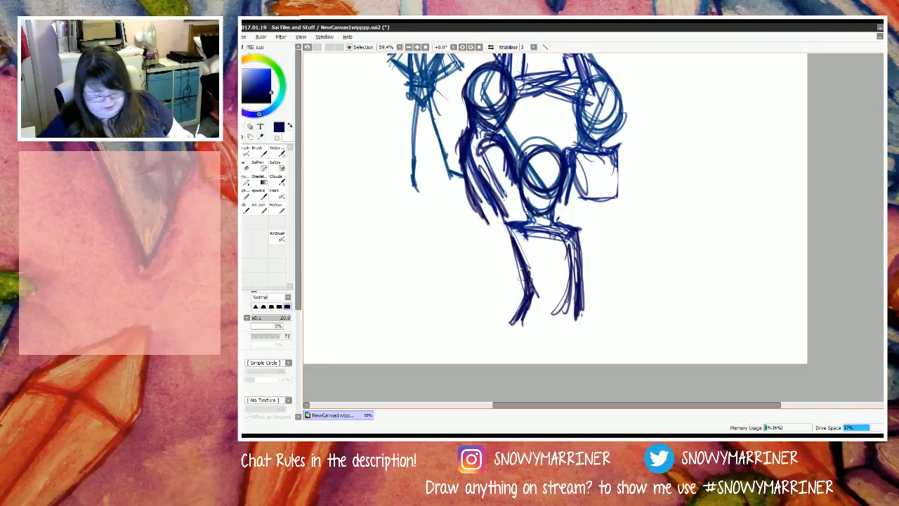
Step: Draw the lowest figure's two arms bent outward at the elbows with the forearms returning to the hips
mouse_move(572, 232)
left_mouse_down()
mouse_move(615, 284)
mouse_move(584, 309)
left_mouse_up()
left_click_drag(613, 279, 580, 309)
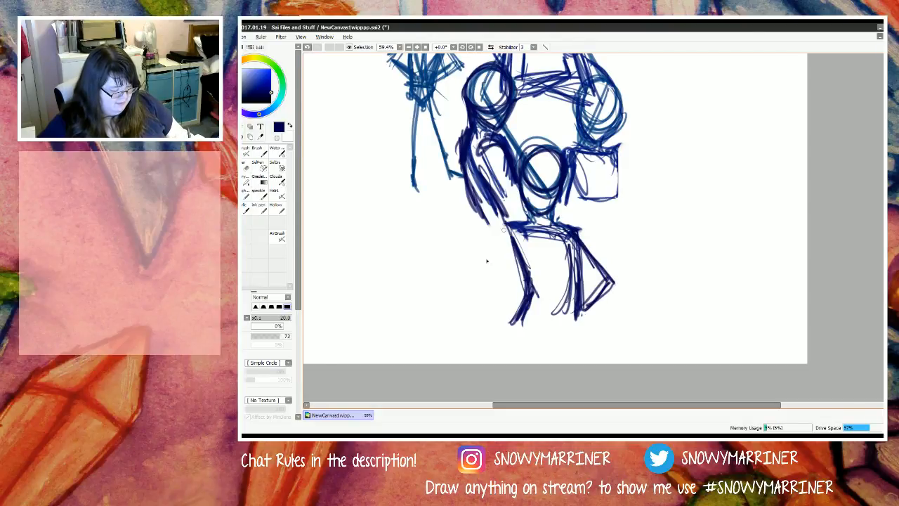
mouse_move(507, 226)
left_mouse_down()
mouse_move(464, 275)
mouse_move(491, 313)
mouse_move(501, 321)
mouse_move(473, 290)
mouse_move(509, 316)
left_mouse_up()
mouse_move(477, 272)
left_mouse_down()
mouse_move(514, 243)
mouse_move(469, 284)
left_mouse_up()
mouse_move(469, 284)
left_mouse_down()
mouse_move(517, 241)
mouse_move(467, 283)
left_mouse_up()
mouse_move(507, 229)
left_mouse_down()
mouse_move(463, 285)
mouse_move(497, 304)
mouse_move(476, 275)
mouse_move(517, 327)
left_mouse_up()
left_click_drag(462, 285, 520, 330)
left_click_drag(578, 233, 615, 290)
mouse_move(579, 260)
left_mouse_down()
mouse_move(610, 287)
mouse_move(575, 321)
left_mouse_up()
left_click_drag(615, 294, 574, 321)
Step: Label the figures with letters: N on the lowest torso, Y and S on the side heads, and M on the top head
mouse_move(539, 279)
left_mouse_down()
mouse_move(552, 278)
mouse_move(554, 248)
left_mouse_up()
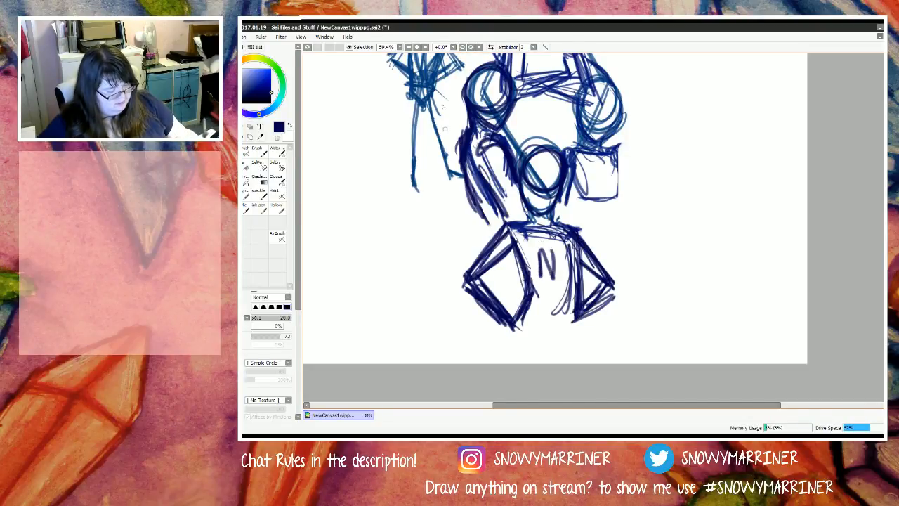
mouse_move(482, 78)
left_mouse_down()
mouse_move(487, 108)
mouse_move(497, 94)
mouse_move(483, 107)
mouse_move(485, 96)
left_mouse_up()
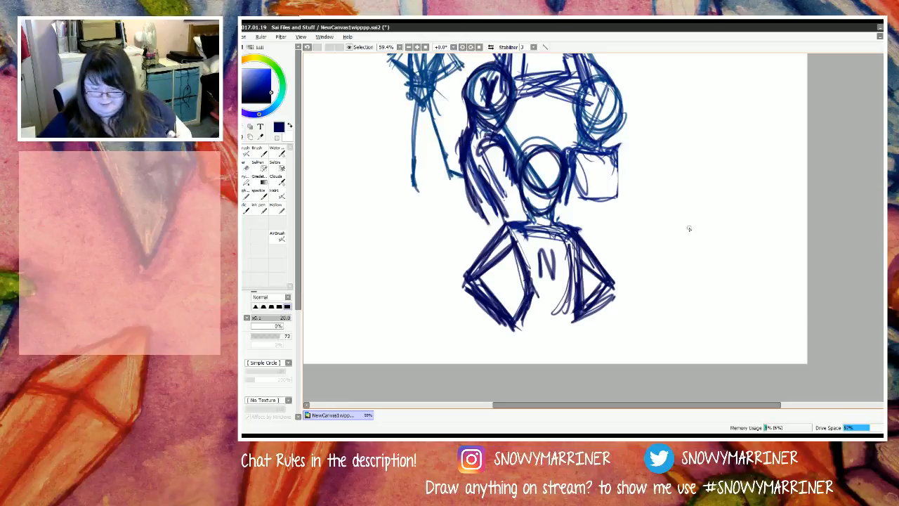
mouse_move(605, 104)
left_mouse_down()
mouse_move(587, 123)
mouse_move(595, 105)
mouse_move(594, 120)
left_mouse_up()
mouse_move(598, 102)
left_mouse_down()
mouse_move(586, 121)
mouse_move(584, 112)
left_mouse_up()
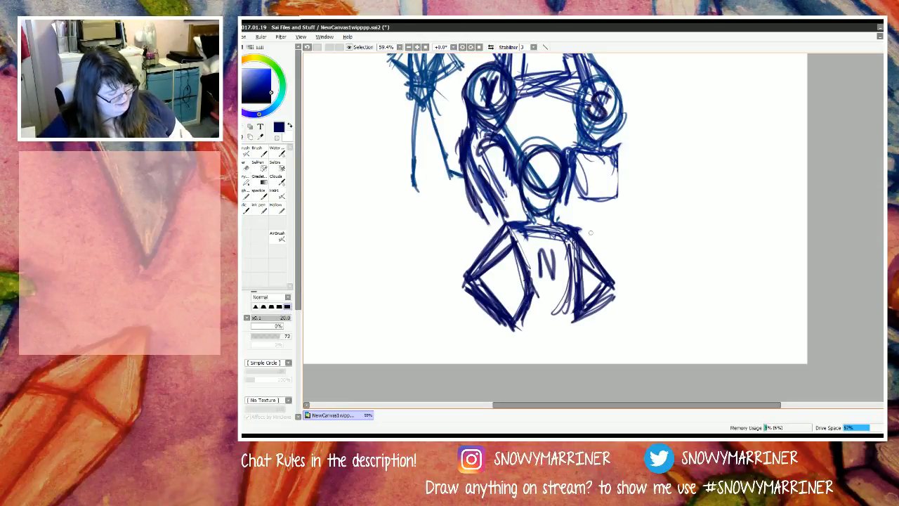
left_click_drag(545, 174, 536, 181)
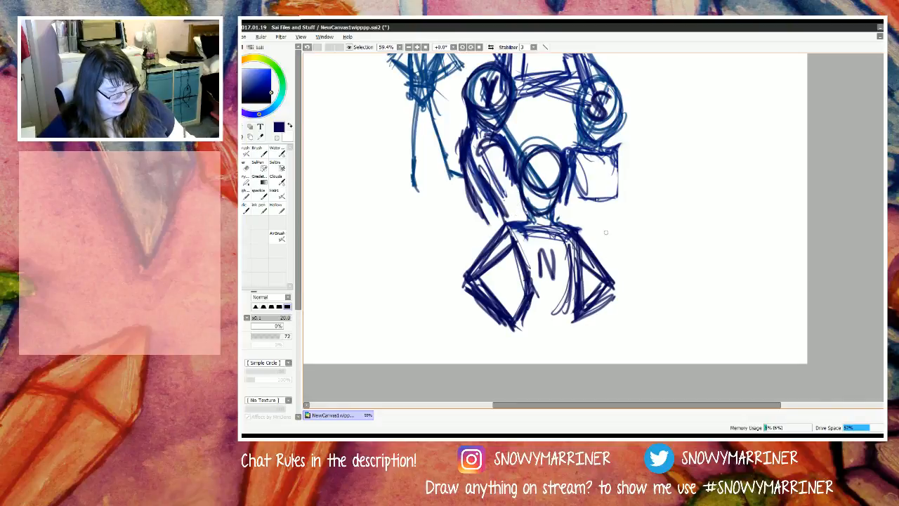
scroll(594, 168, "down", 6)
scroll(573, 87, "up", 6)
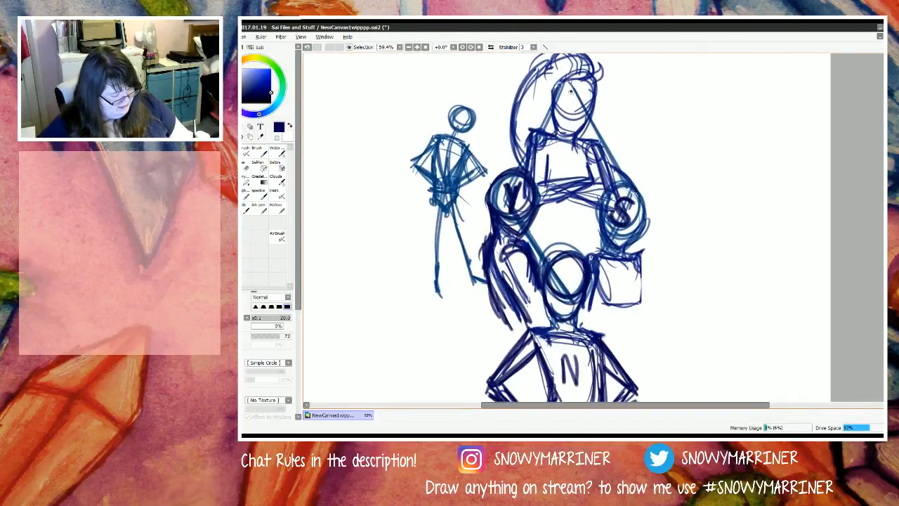
mouse_move(565, 108)
left_mouse_down()
mouse_move(569, 87)
mouse_move(583, 89)
mouse_move(587, 110)
mouse_move(572, 85)
mouse_move(566, 110)
left_mouse_up()
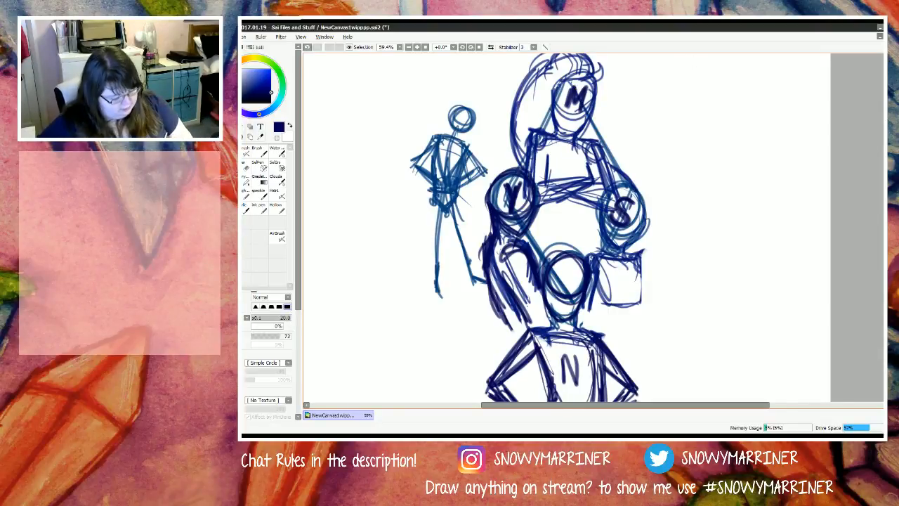
Step: Sketch a new rounded shoulder and short outer upper arm on the figure labelled S
scroll(567, 228, "down", 4)
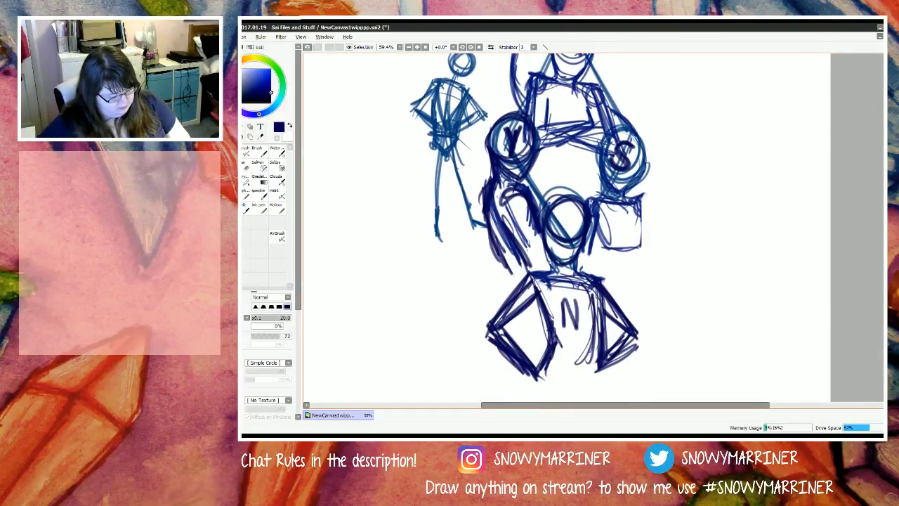
mouse_move(635, 140)
left_mouse_down()
mouse_move(651, 149)
mouse_move(655, 182)
left_mouse_up()
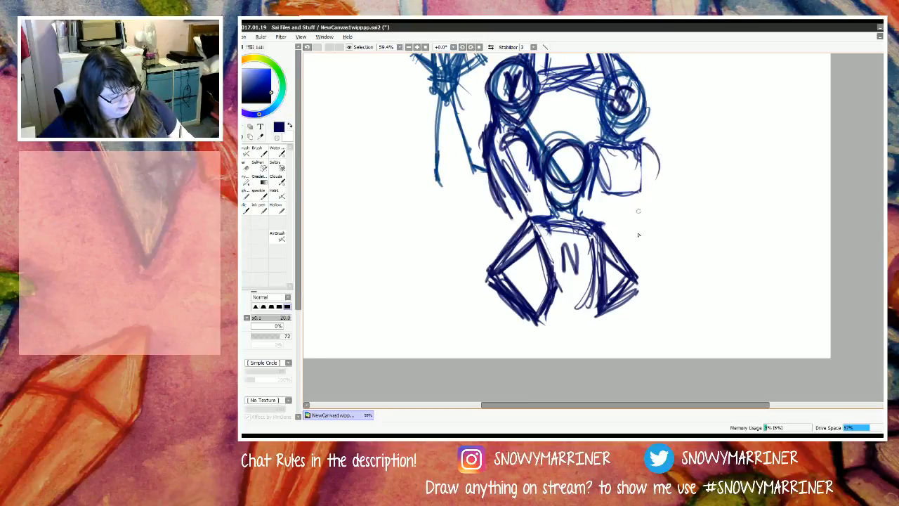
mouse_move(642, 144)
left_mouse_down()
mouse_move(656, 177)
mouse_move(653, 136)
mouse_move(647, 192)
left_mouse_up()
left_click_drag(657, 157, 642, 198)
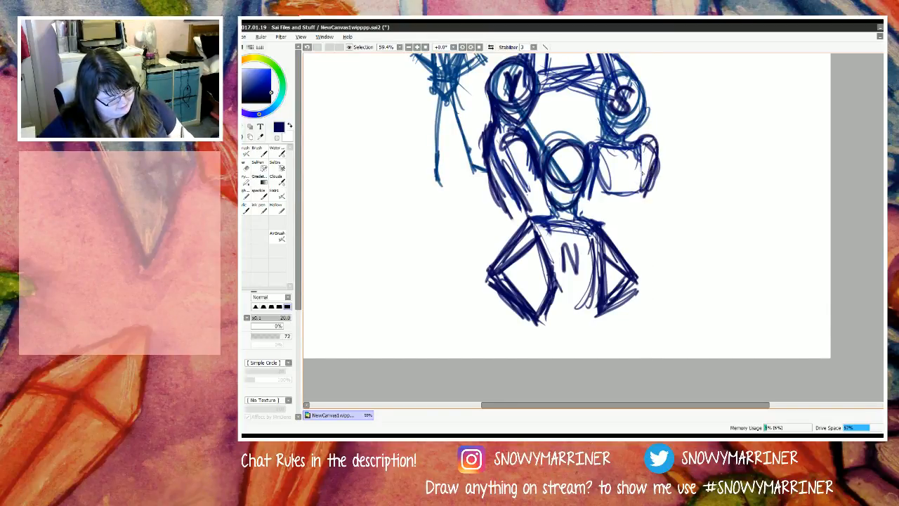
Step: Reinforce the S figure's shoulders, torso sides and outer arm with darker overlapping strokes
mouse_move(631, 149)
left_mouse_down()
mouse_move(660, 138)
mouse_move(659, 159)
left_mouse_up()
mouse_move(594, 143)
left_mouse_down()
mouse_move(608, 139)
mouse_move(601, 135)
mouse_move(632, 149)
mouse_move(614, 144)
mouse_move(613, 156)
left_mouse_up()
mouse_move(618, 173)
left_mouse_down()
mouse_move(645, 170)
mouse_move(635, 199)
left_mouse_up()
mouse_move(600, 169)
left_mouse_down()
mouse_move(589, 194)
mouse_move(595, 186)
mouse_move(604, 194)
left_mouse_up()
mouse_move(654, 172)
left_mouse_down()
mouse_move(647, 208)
mouse_move(664, 223)
mouse_move(643, 204)
mouse_move(650, 195)
left_mouse_up()
left_click_drag(660, 138, 653, 194)
mouse_move(660, 145)
left_mouse_down()
mouse_move(649, 203)
mouse_move(647, 165)
left_mouse_up()
left_click_drag(638, 146, 659, 144)
left_click_drag(635, 143, 658, 141)
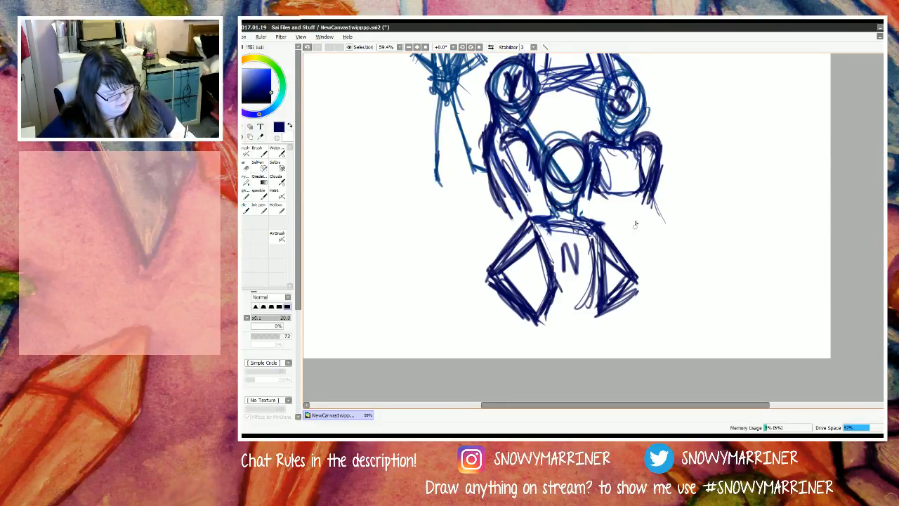
Step: Set the eraser's density to 50 and partly fade the S figure's outer arm
key("e")
mouse_move(671, 175)
left_mouse_down()
mouse_move(662, 141)
mouse_move(609, 228)
left_mouse_up()
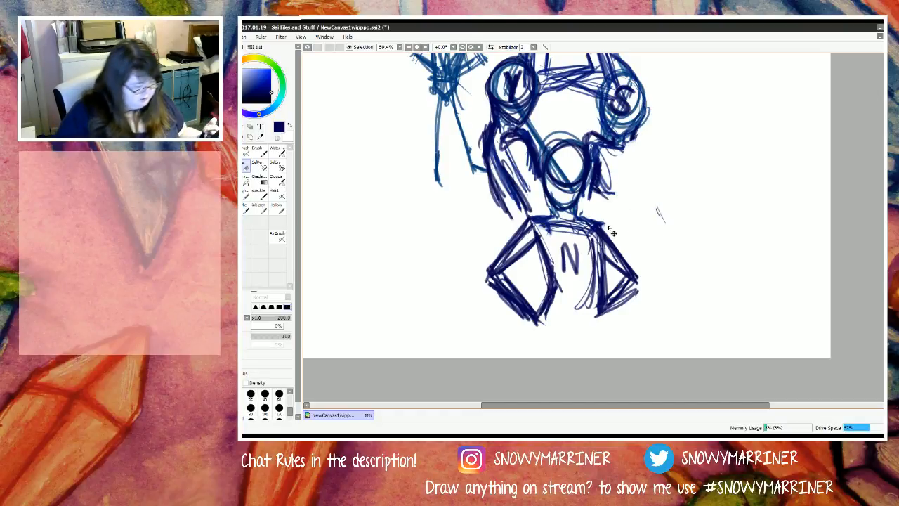
key("ctrl+z")
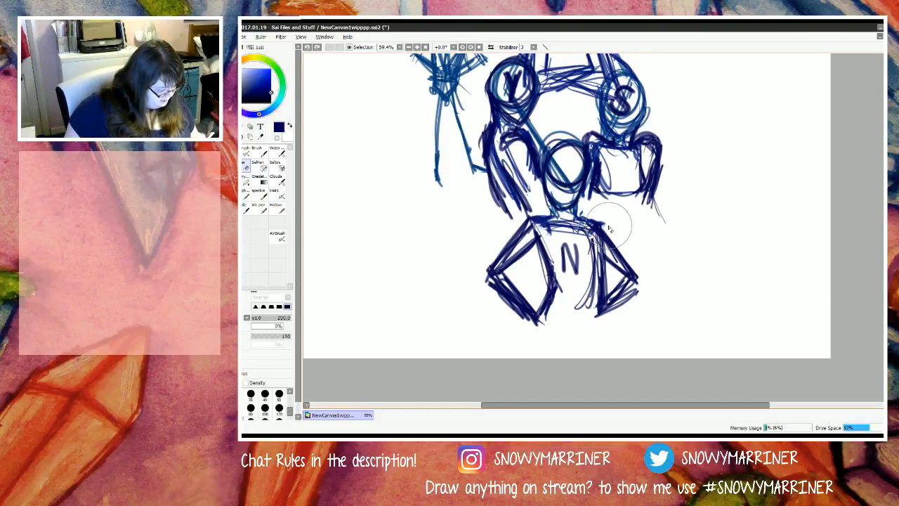
left_click_drag(278, 336, 271, 337)
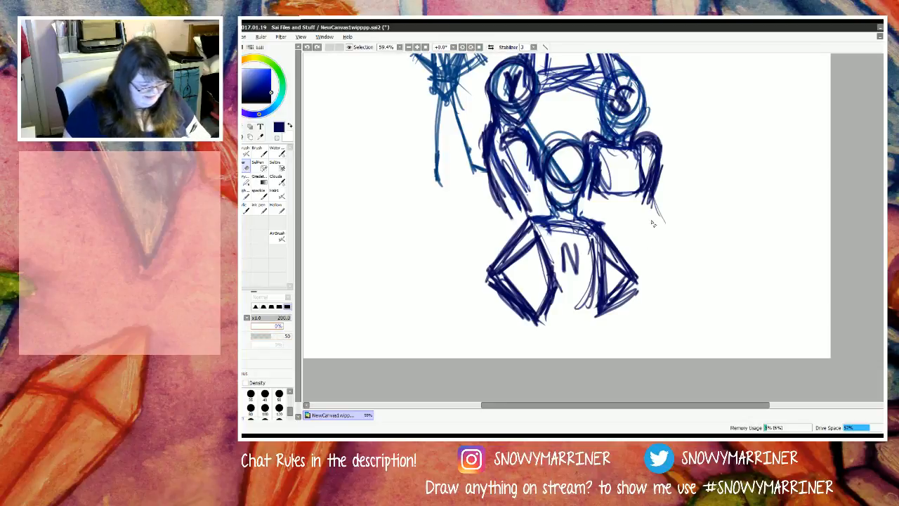
mouse_move(653, 223)
left_mouse_down()
mouse_move(668, 137)
mouse_move(661, 172)
mouse_move(638, 211)
left_mouse_up()
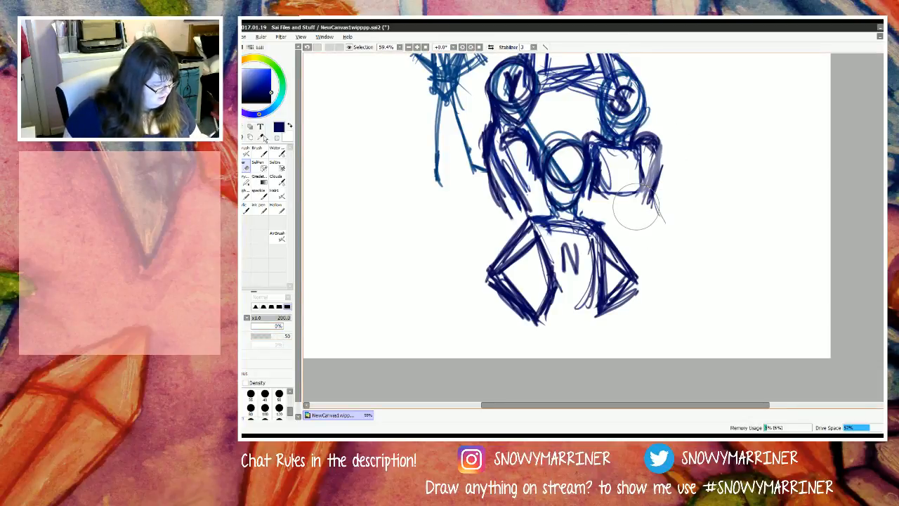
Step: Select the S figure's head and torso, rotate them clockwise so the figure leans outward, and deselect
left_click(232, 127)
mouse_move(652, 80)
left_mouse_down()
mouse_move(588, 104)
mouse_move(582, 132)
mouse_move(596, 219)
mouse_move(678, 226)
mouse_move(660, 75)
left_mouse_up()
key("ctrl+t")
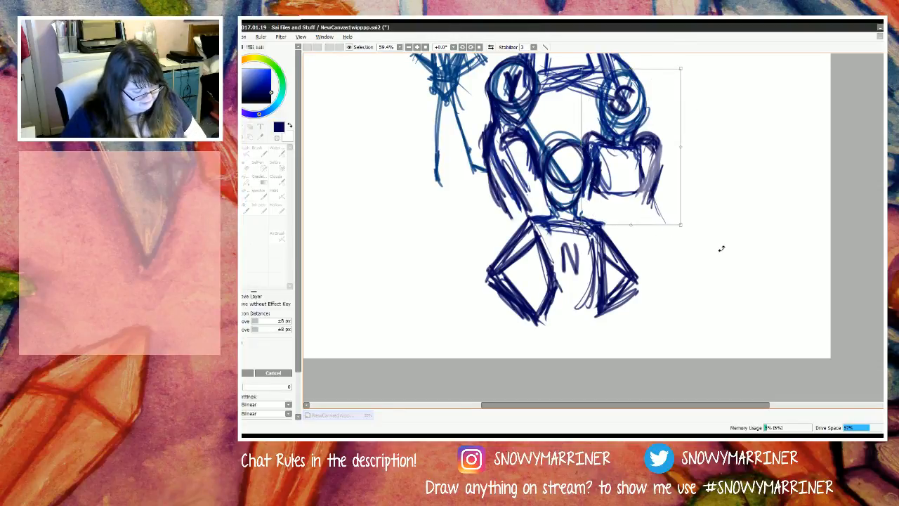
mouse_move(719, 248)
left_mouse_down()
mouse_move(698, 271)
mouse_move(695, 257)
left_mouse_up()
left_click_drag(628, 213, 630, 223)
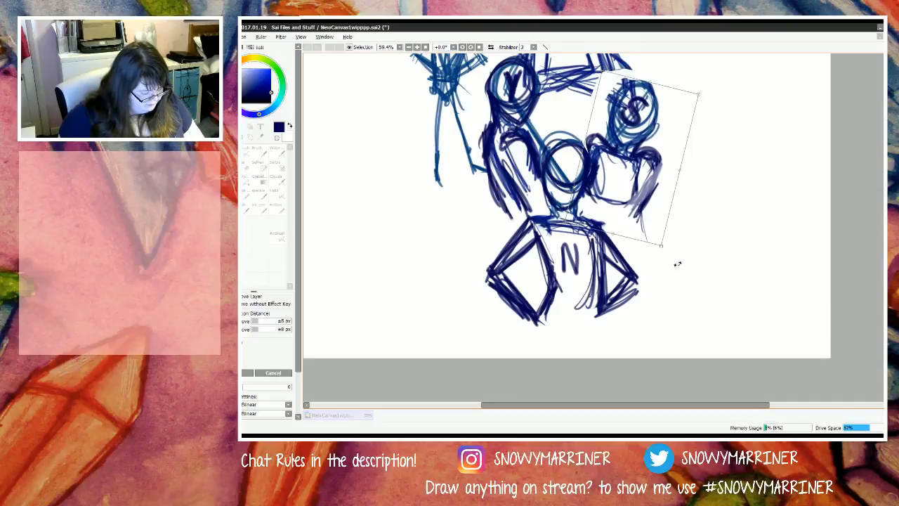
left_click_drag(679, 262, 679, 269)
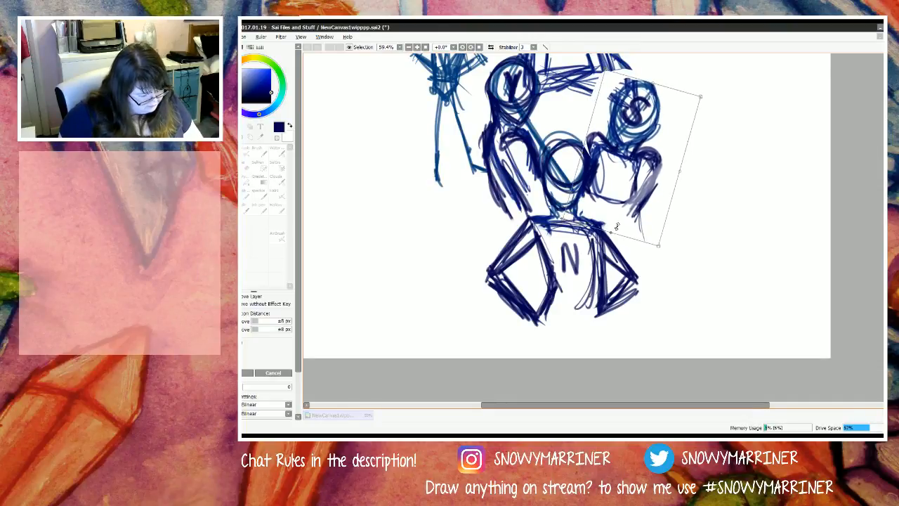
left_click_drag(636, 230, 636, 229)
key("Return")
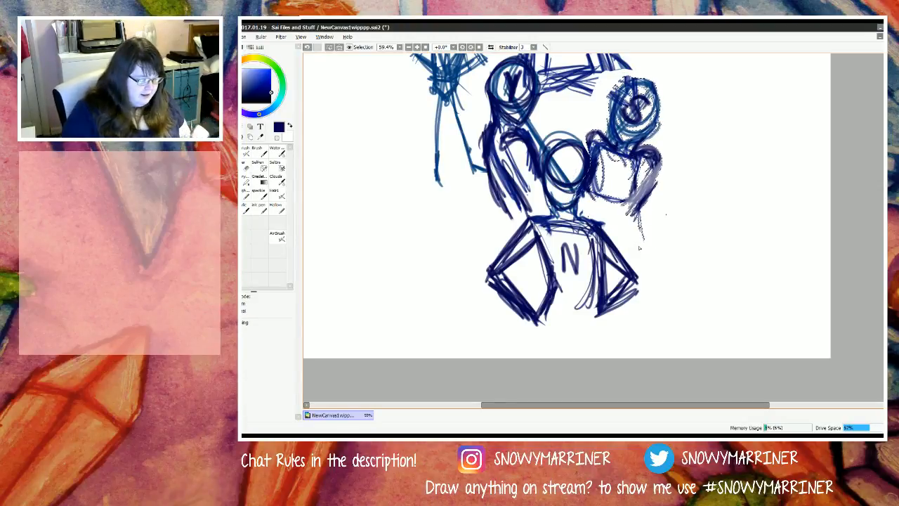
key("ctrl+d")
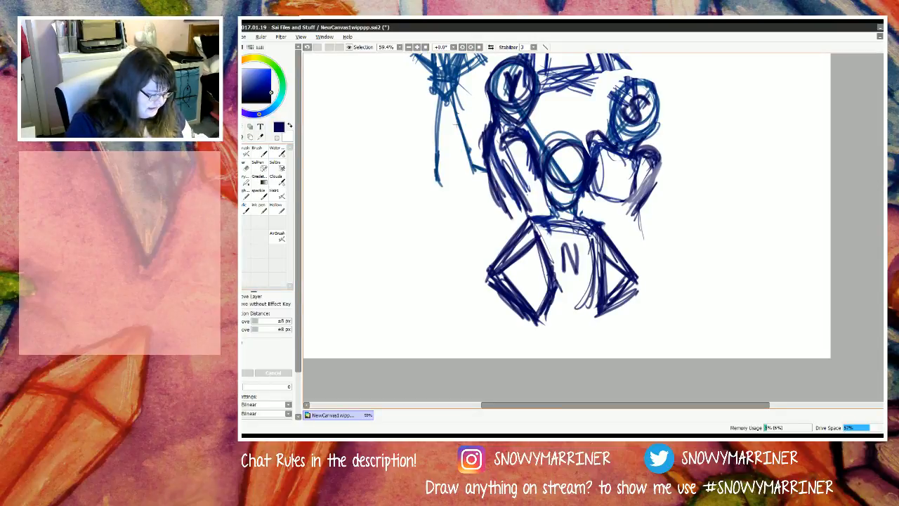
Step: Sample the guide's medium blue and redraw the diamond edges joining the S head to the N and M heads
right_click(537, 133)
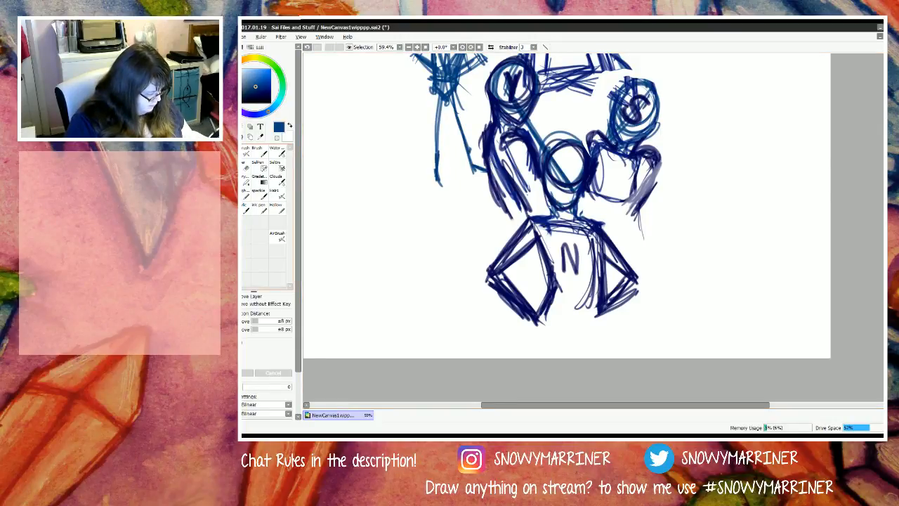
left_click(264, 196)
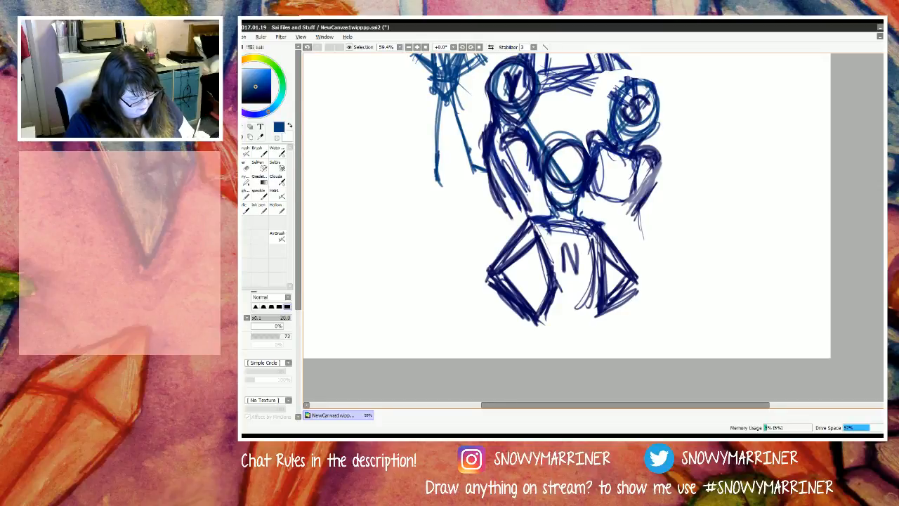
mouse_move(608, 121)
left_mouse_down()
mouse_move(567, 179)
mouse_move(593, 149)
left_mouse_up()
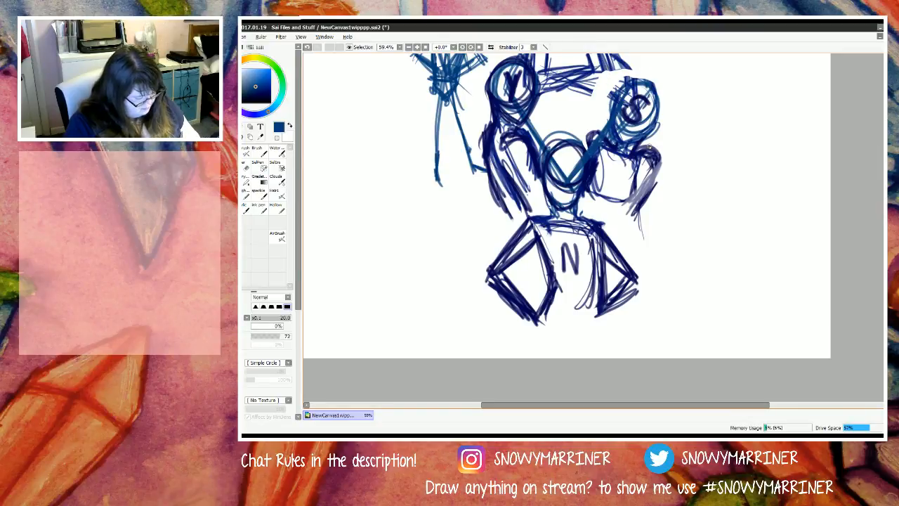
mouse_move(609, 56)
left_mouse_down()
mouse_move(632, 107)
mouse_move(625, 99)
left_mouse_up()
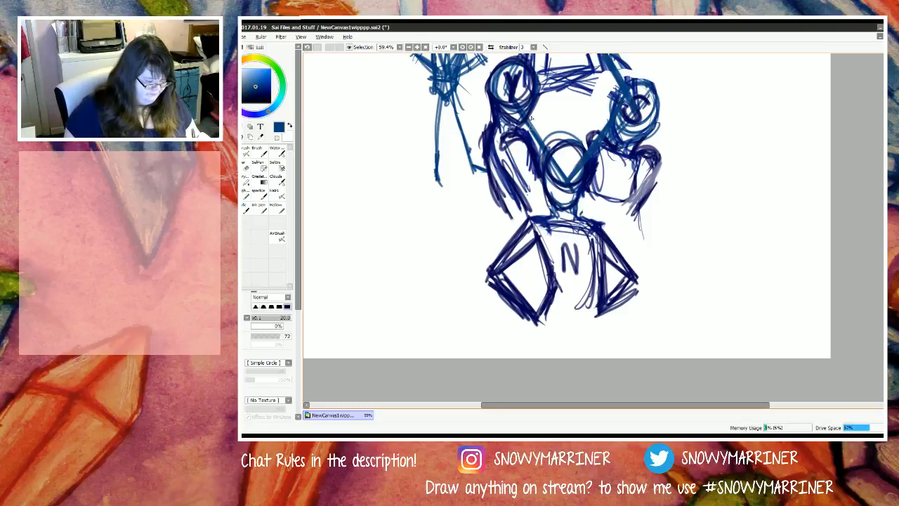
Step: Redraw the diamond edges joining the Y head to the N and M heads, and retrace the edge between S and M
scroll(534, 165, "down", 4)
scroll(531, 68, "up", 4)
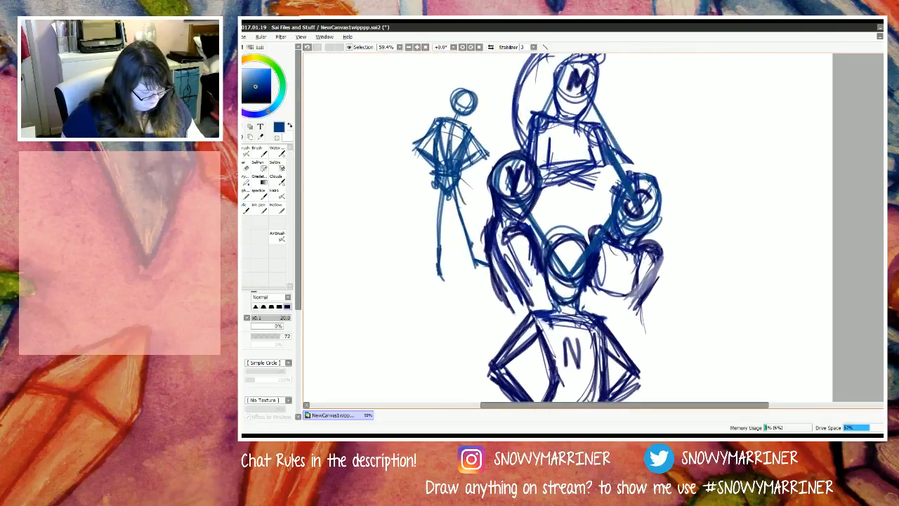
left_click_drag(568, 273, 502, 184)
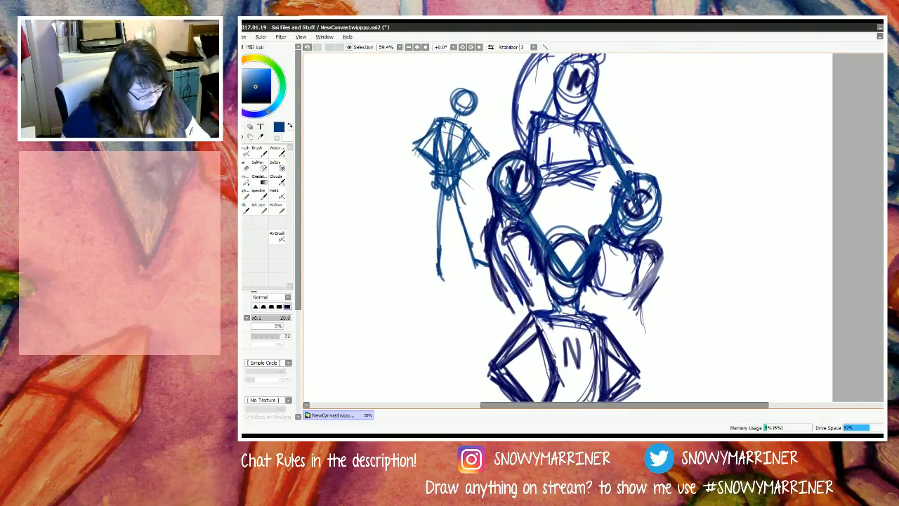
mouse_move(633, 198)
left_mouse_down()
mouse_move(577, 72)
mouse_move(516, 173)
mouse_move(573, 65)
left_mouse_up()
left_click_drag(573, 65, 502, 189)
left_click_drag(553, 98, 511, 191)
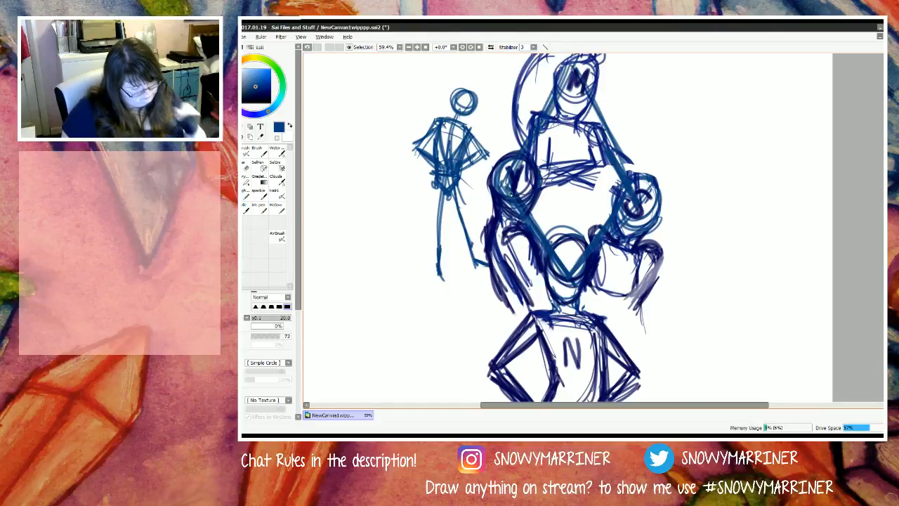
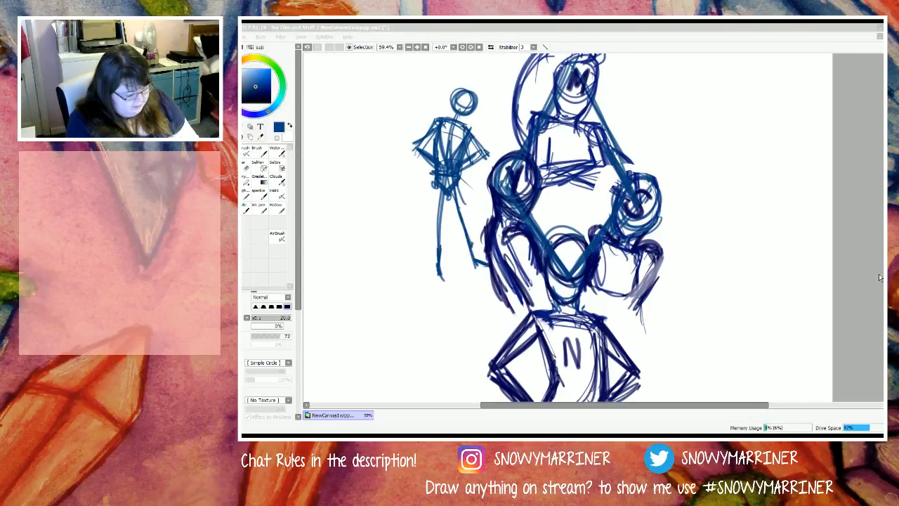
Step: Lasso the small standalone stick figure and move it up and away from the character group
left_click(398, 28)
key("e")
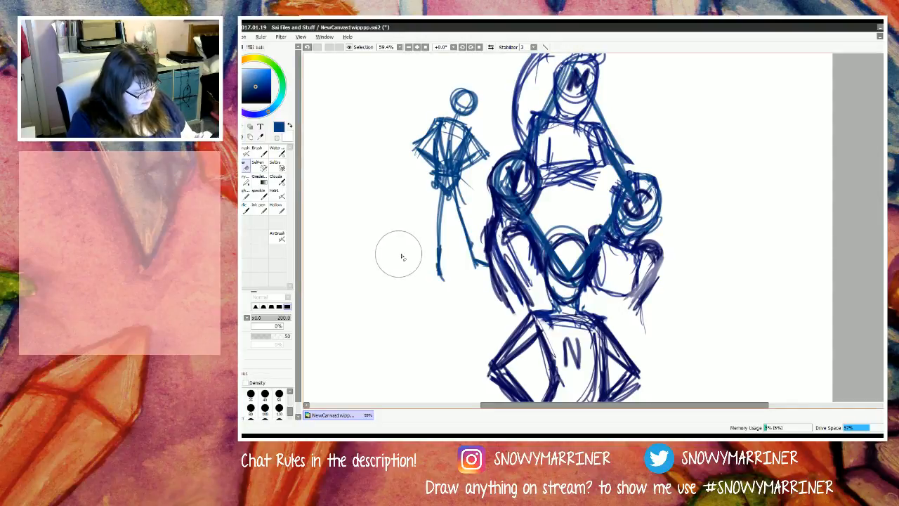
key("w")
key("l")
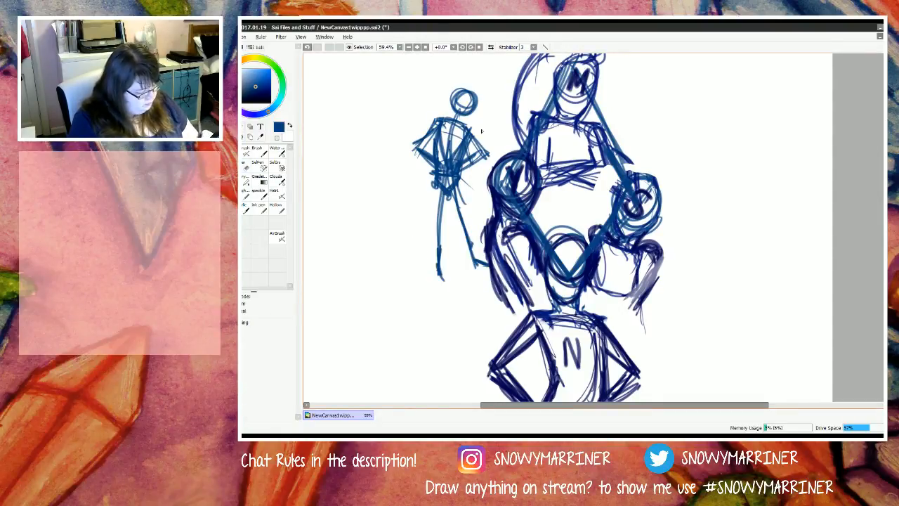
mouse_move(479, 69)
left_mouse_down()
mouse_move(488, 151)
mouse_move(477, 222)
mouse_move(484, 278)
mouse_move(406, 78)
mouse_move(477, 74)
left_mouse_up()
key("ctrl+t")
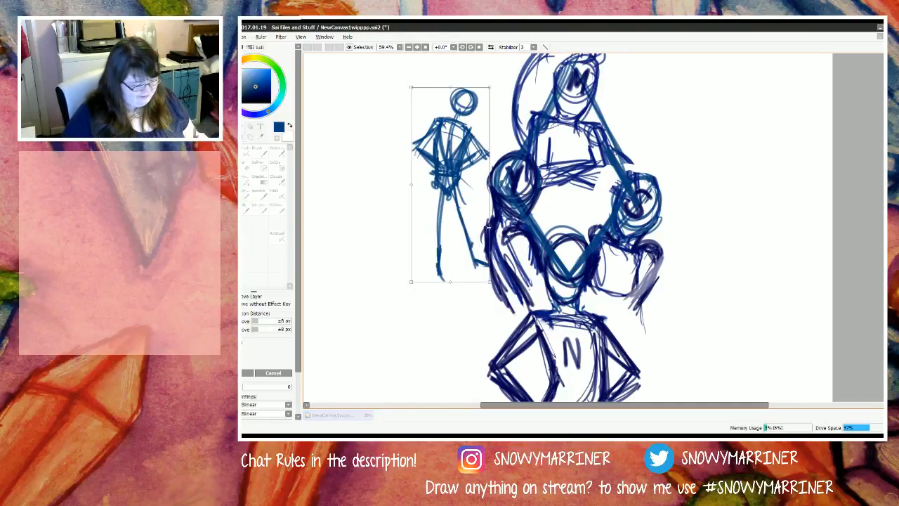
mouse_move(470, 251)
left_mouse_down()
mouse_move(374, 245)
mouse_move(370, 224)
left_mouse_up()
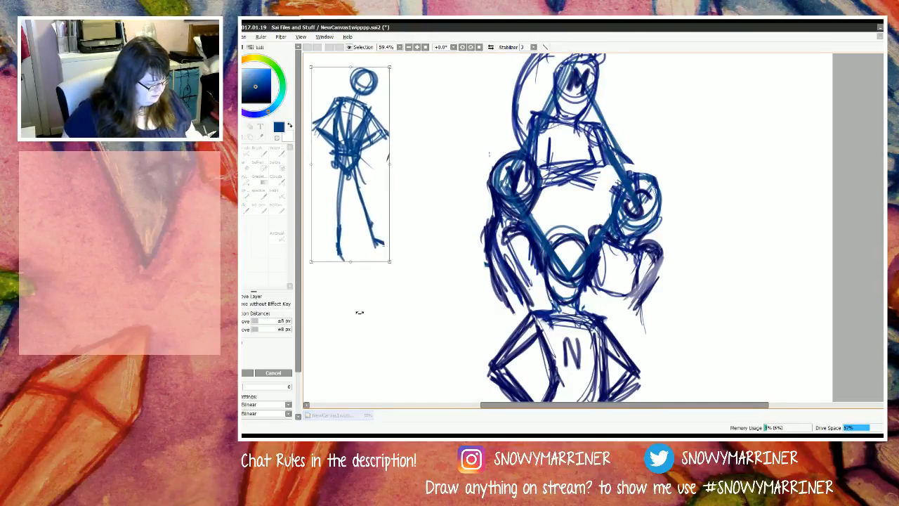
key("Return")
Step: Lower the opacity of the blue group sketch so it serves as a faint guide
left_click_drag(211, 184, 177, 184)
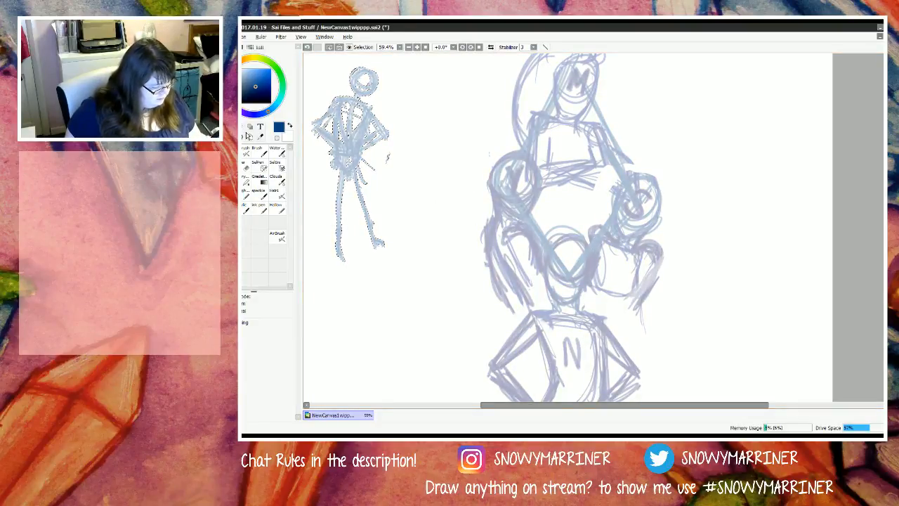
key("ctrl+t")
scroll(440, 179, "down", 3)
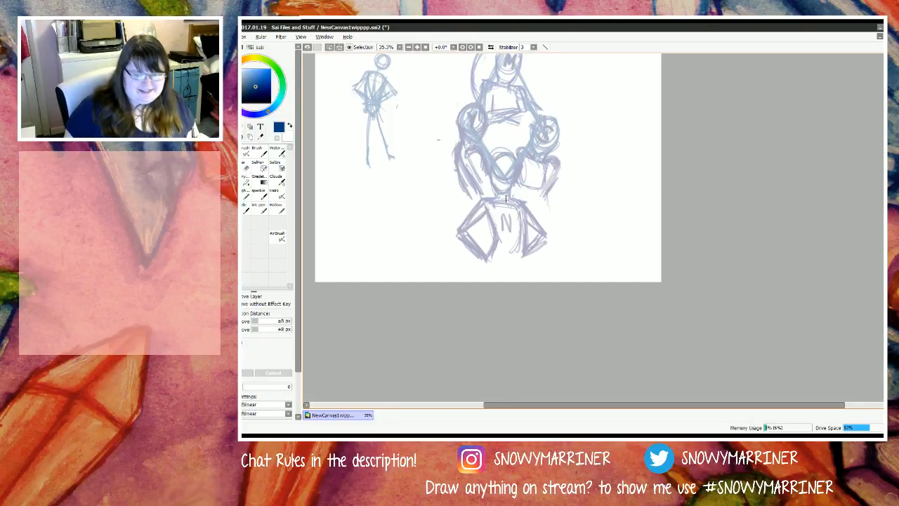
scroll(473, 199, "up", 3)
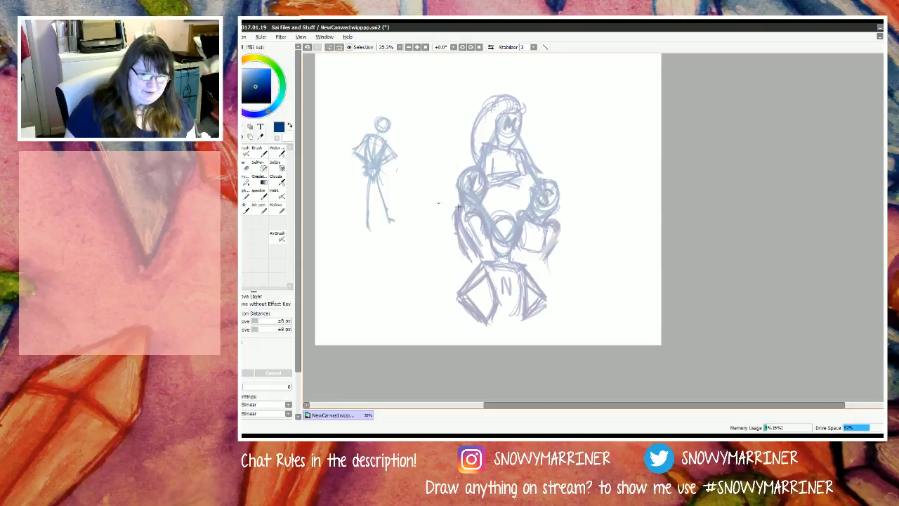
scroll(460, 204, "up", 2)
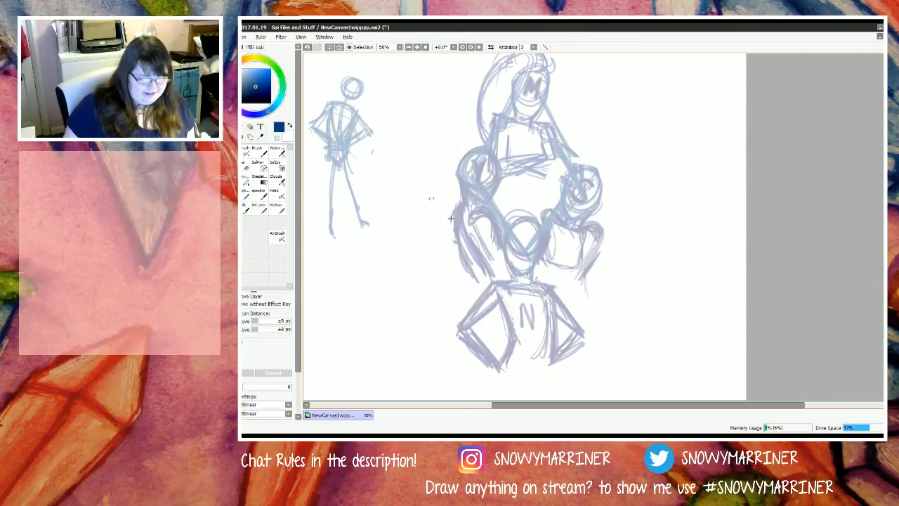
scroll(451, 218, "up", 2)
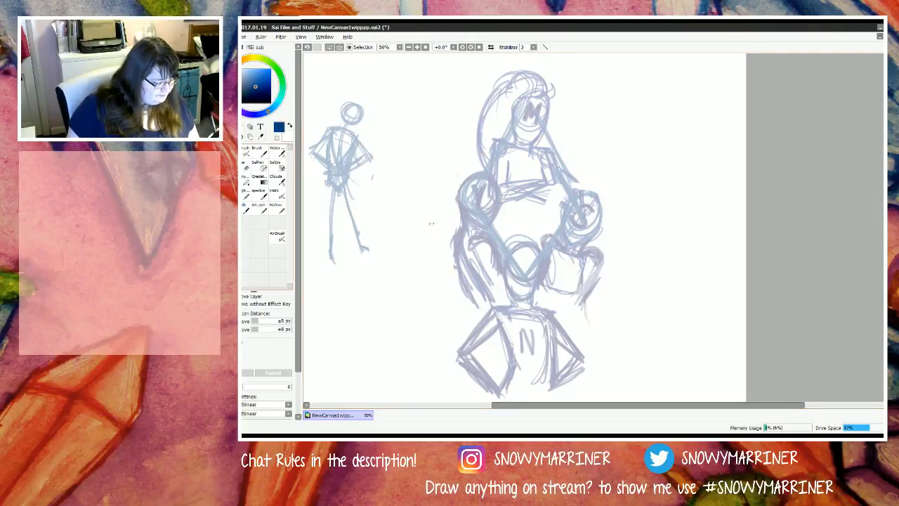
Step: Pick a very dark navy for the pen, reduce its size to 12, and clear the stick figure selection
key("n")
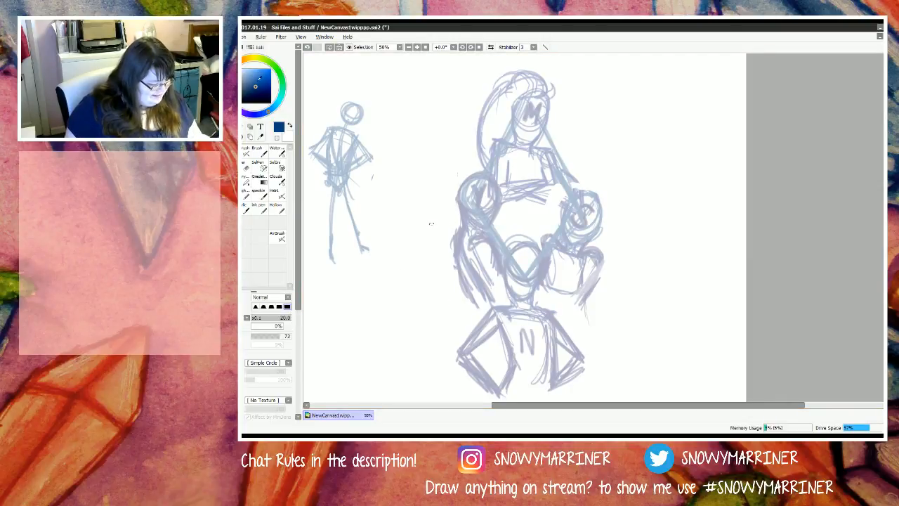
mouse_move(261, 80)
left_mouse_down()
mouse_move(277, 81)
mouse_move(271, 104)
left_mouse_up()
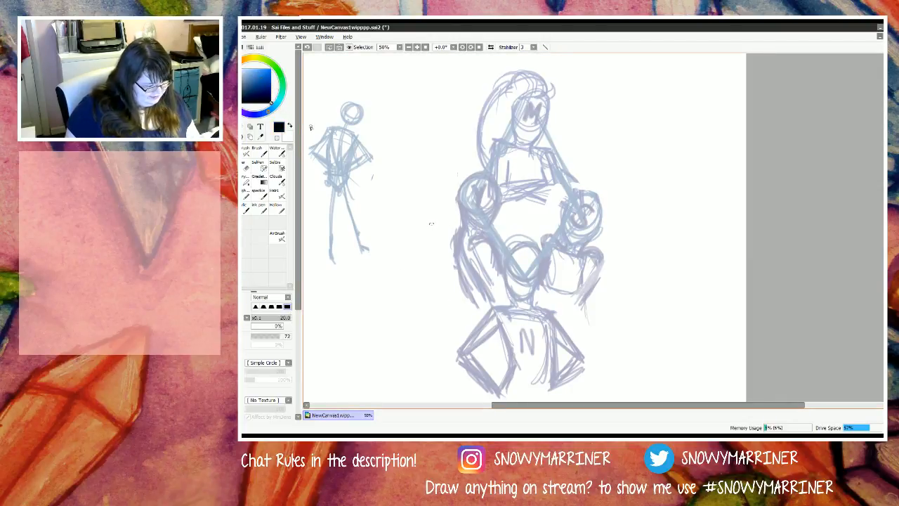
left_click(271, 96)
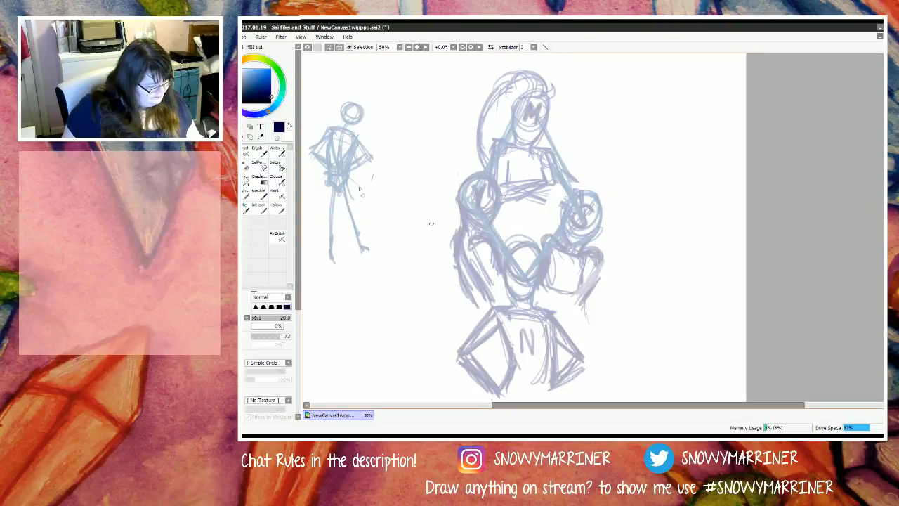
scroll(531, 104, "up", 5)
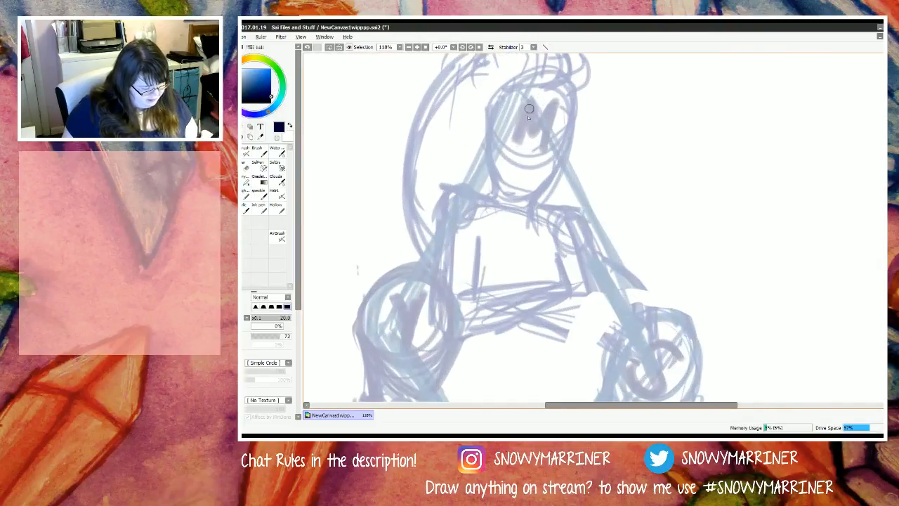
scroll(491, 208, "down", 10)
scroll(486, 324, "up", 3)
scroll(490, 327, "up", 5)
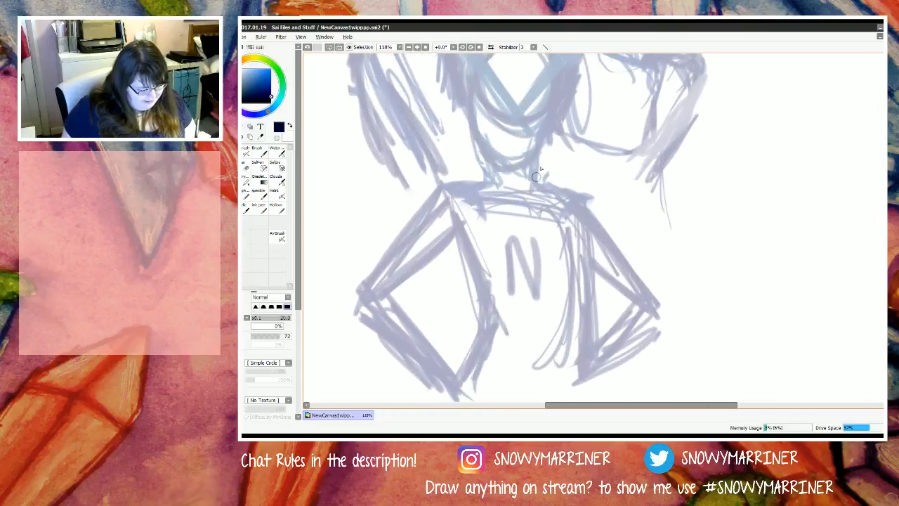
key("bracketleft")
key("bracketleft")
key("bracketleft")
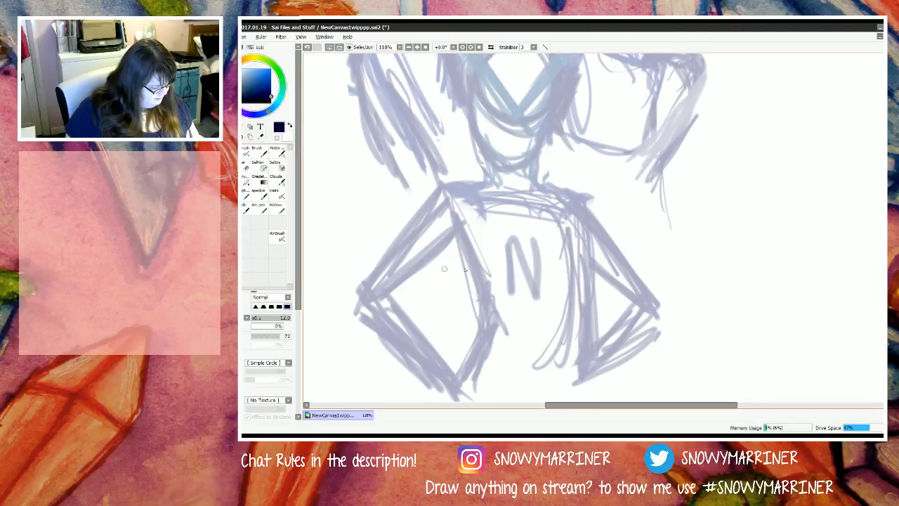
key("ctrl+d")
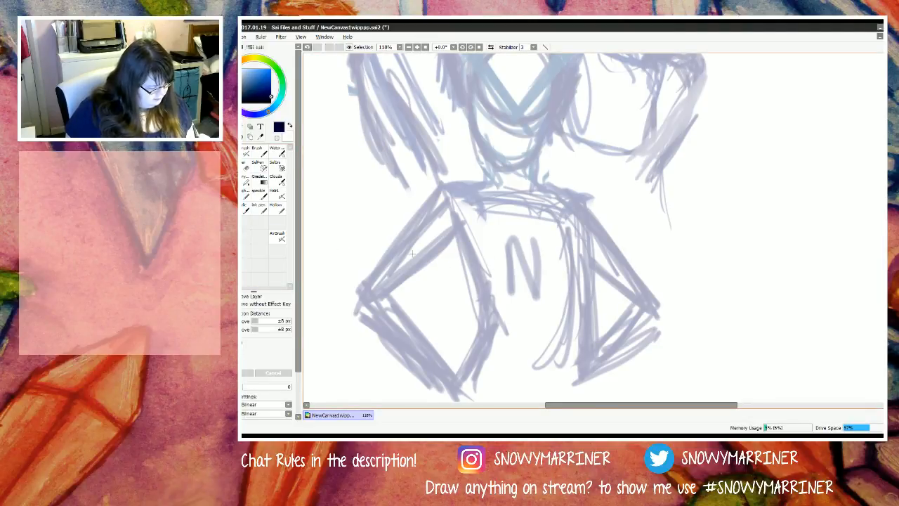
left_click_drag(412, 254, 404, 245)
left_click(246, 152)
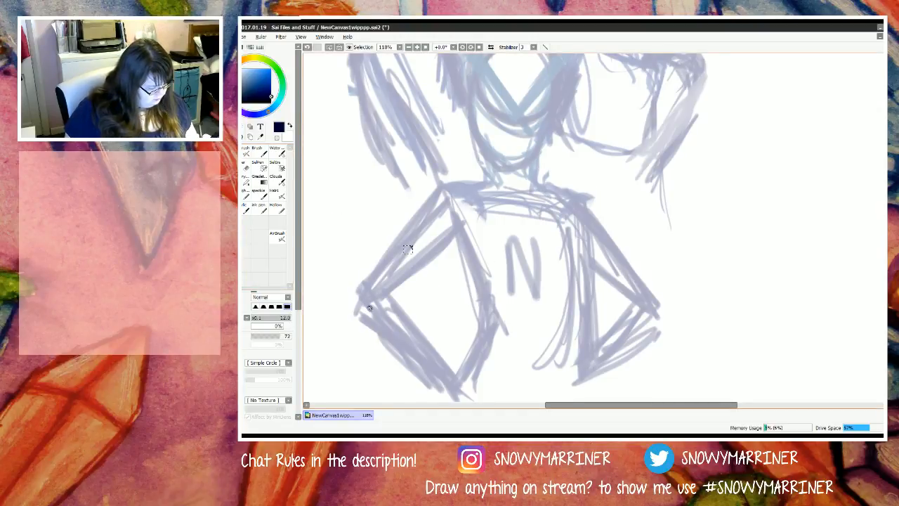
key("ctrl+d")
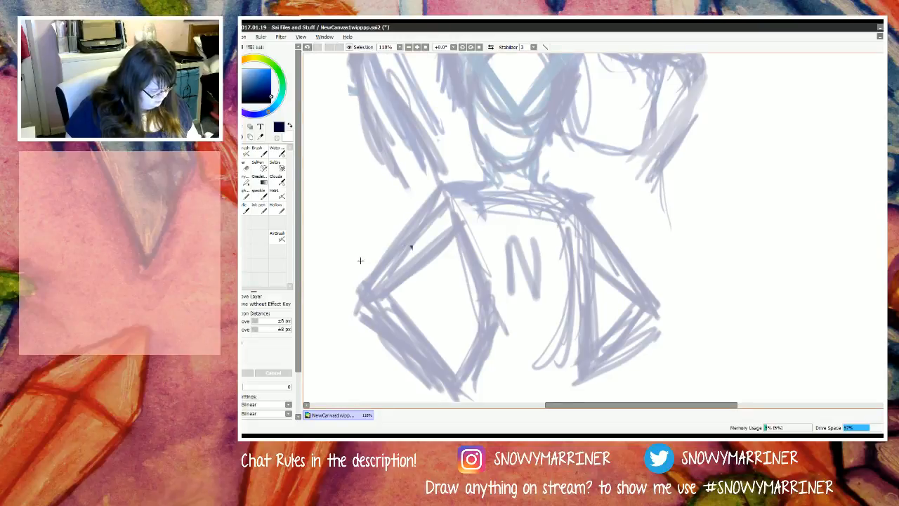
left_click(409, 247)
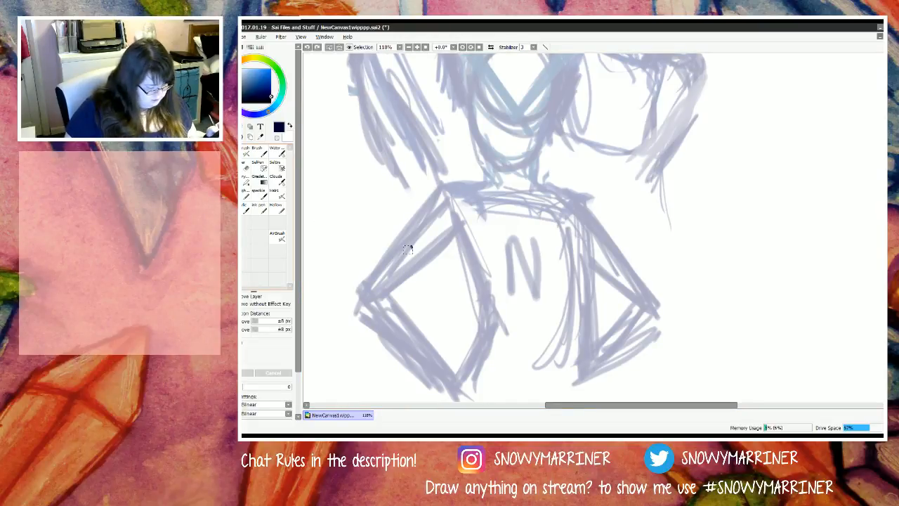
key("ctrl+d")
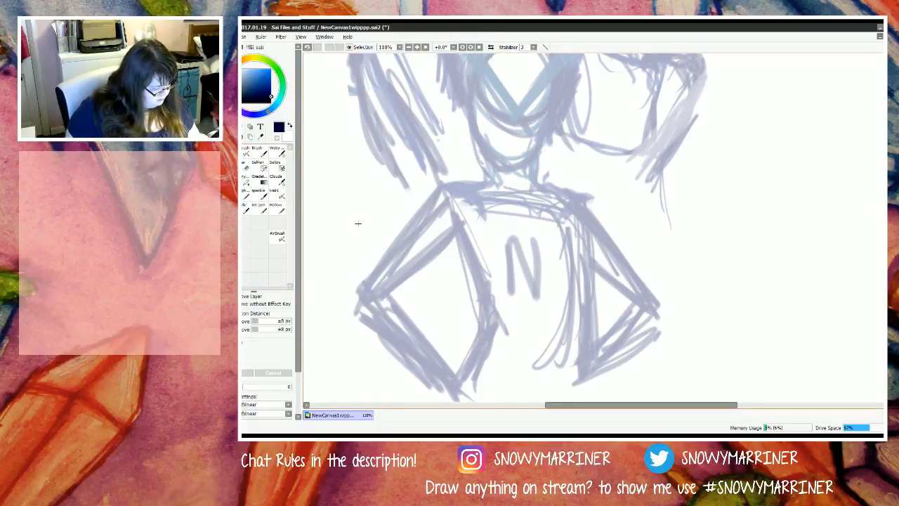
Step: Ink both sides of the N figure's neck and its shoulder lines in dark navy over the faded sketch
left_click(260, 204)
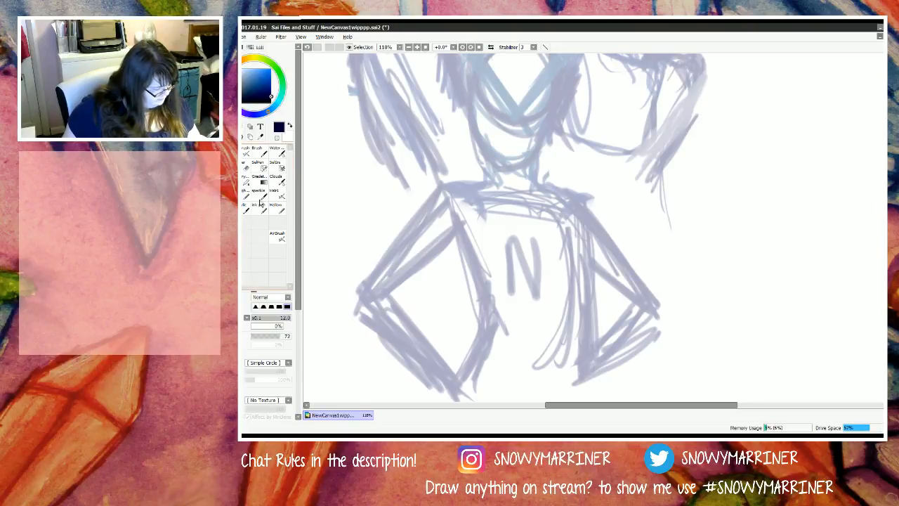
mouse_move(537, 153)
left_mouse_down()
mouse_move(532, 185)
mouse_move(582, 202)
left_mouse_up()
left_click_drag(535, 182, 590, 204)
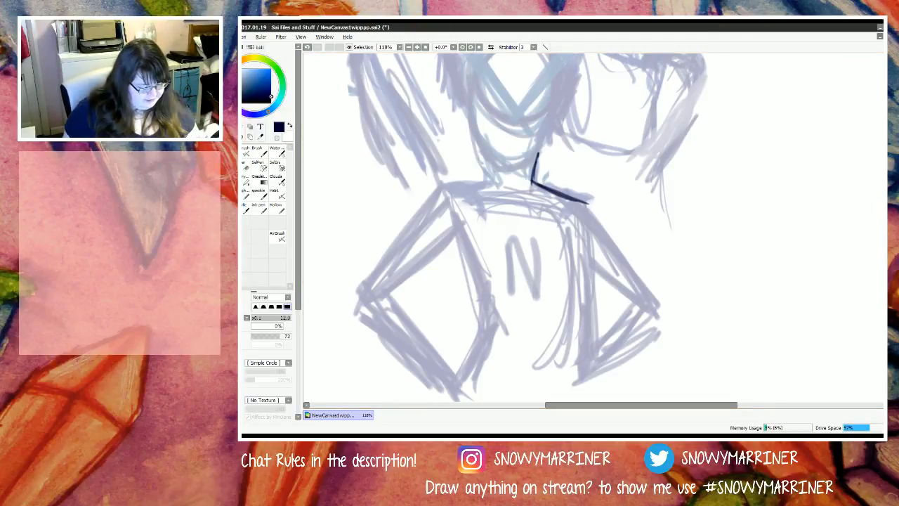
mouse_move(495, 165)
left_mouse_down()
mouse_move(494, 187)
mouse_move(448, 186)
left_mouse_up()
Step: Ink the N figure's bent arm on the Y figure's side, along with short torso and chest contour strokes
left_click_drag(585, 202, 671, 328)
mouse_move(576, 216)
left_mouse_down()
mouse_move(587, 256)
mouse_move(581, 282)
left_mouse_up()
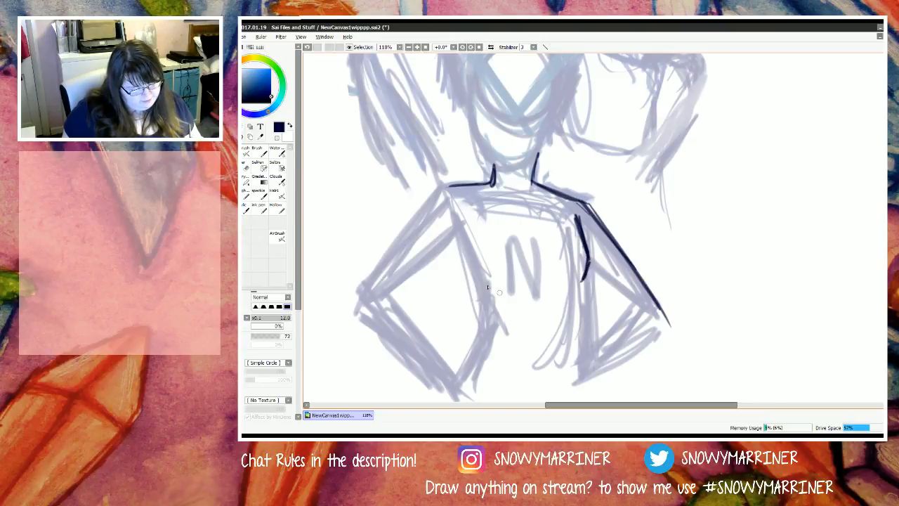
left_click_drag(491, 257, 511, 277)
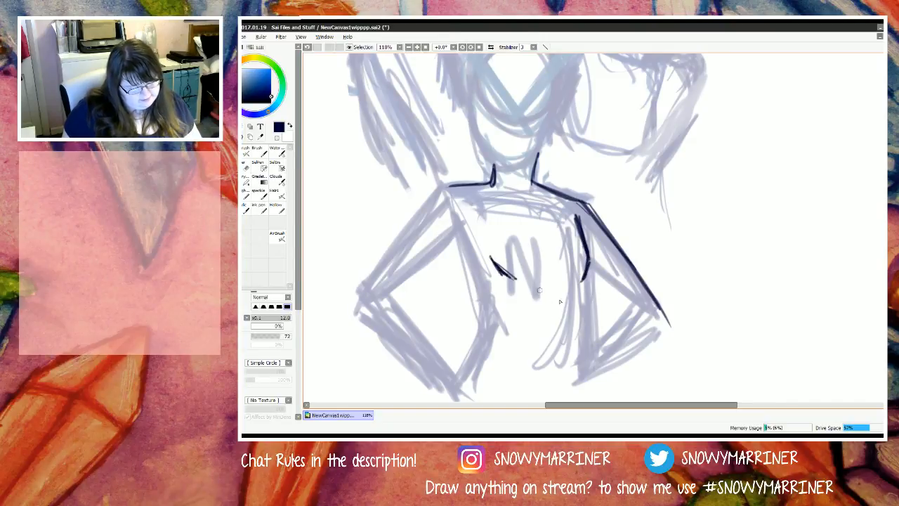
mouse_move(590, 265)
left_mouse_down()
mouse_move(633, 306)
mouse_move(588, 372)
left_mouse_up()
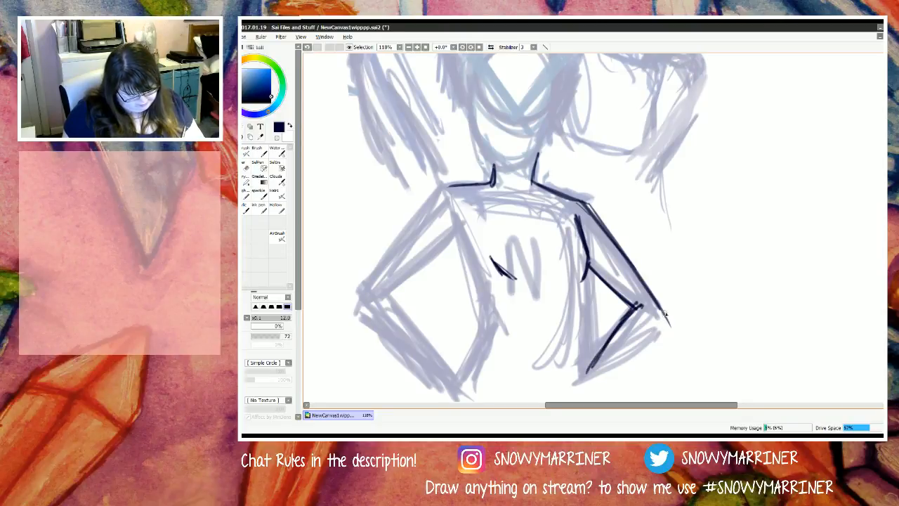
left_click_drag(666, 315, 597, 378)
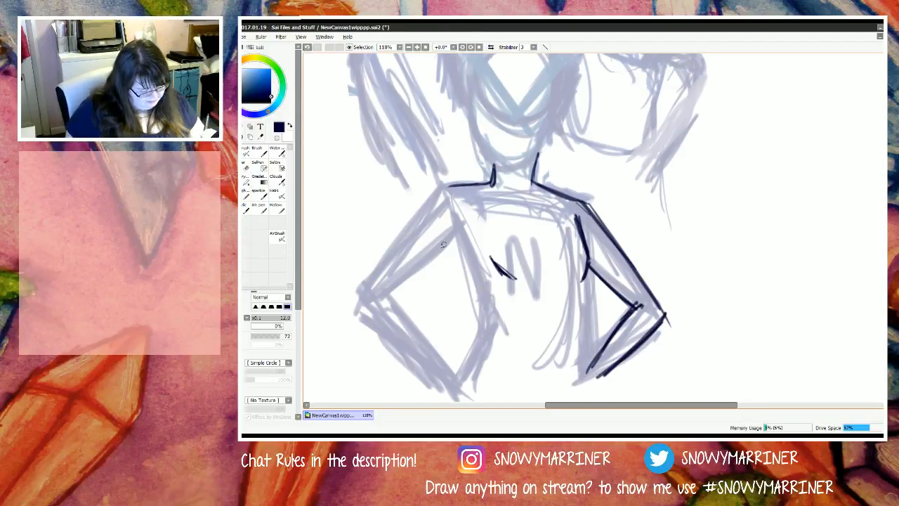
Step: Ink the outer and inner contours of the N figure's other upper arm, from shoulder to elbow
left_click_drag(459, 230, 383, 295)
left_click_drag(448, 187, 359, 288)
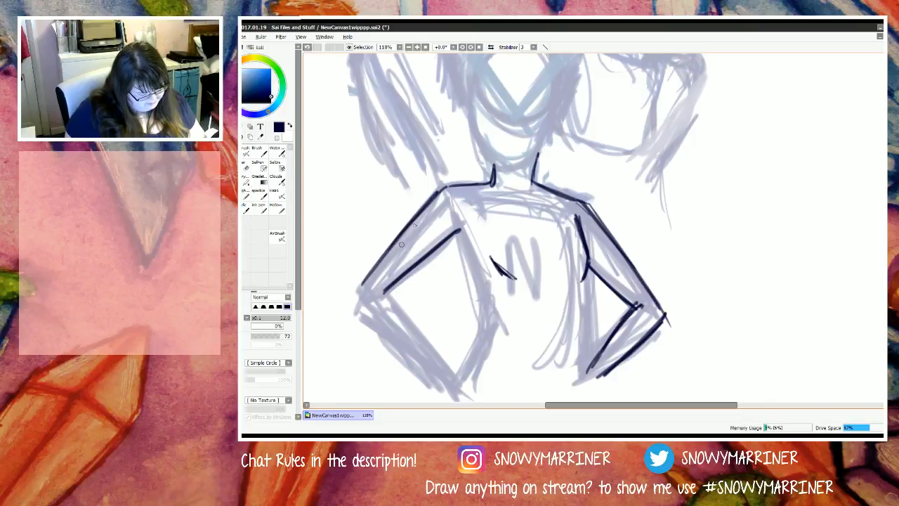
mouse_move(417, 219)
left_mouse_down()
mouse_move(357, 291)
mouse_move(455, 243)
left_mouse_up()
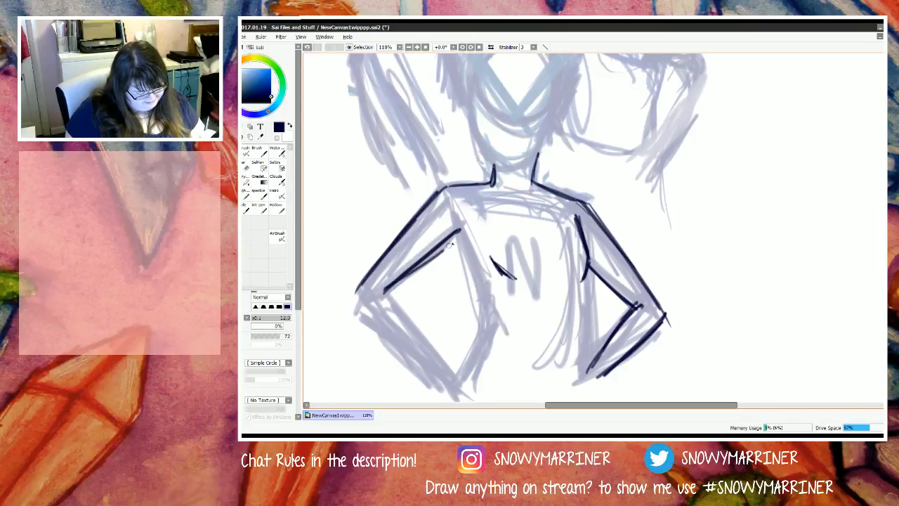
left_click_drag(384, 291, 467, 234)
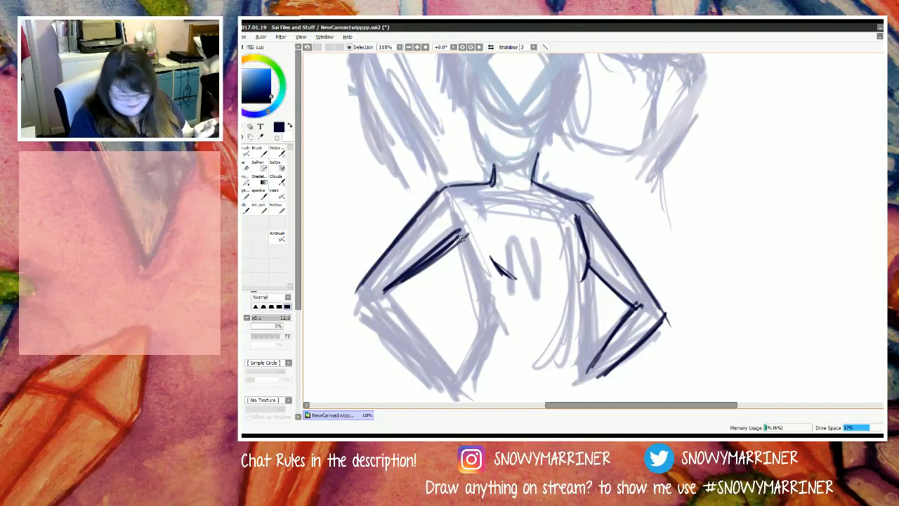
Step: Erase the doubled inner contour of that upper arm and reduce the eraser size to 70
key("e")
mouse_move(457, 218)
left_mouse_down()
mouse_move(406, 277)
mouse_move(408, 288)
mouse_move(474, 256)
mouse_move(436, 250)
mouse_move(398, 276)
left_mouse_up()
key("bracketleft")
key("bracketleft")
key("bracketleft")
key("bracketleft")
key("bracketleft")
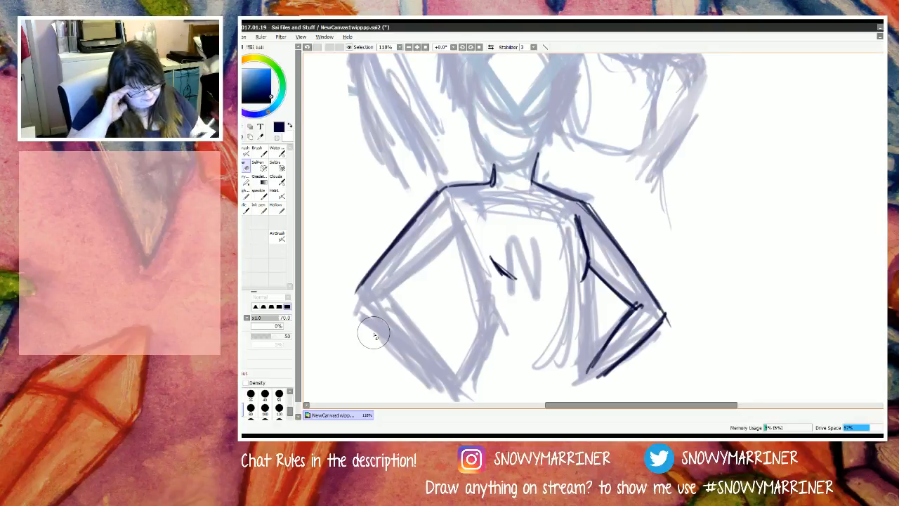
Step: Redraw the upper arm's inner contour as one clean line from armpit to elbow, undoing the first attempt
key("n")
left_click_drag(461, 234, 390, 292)
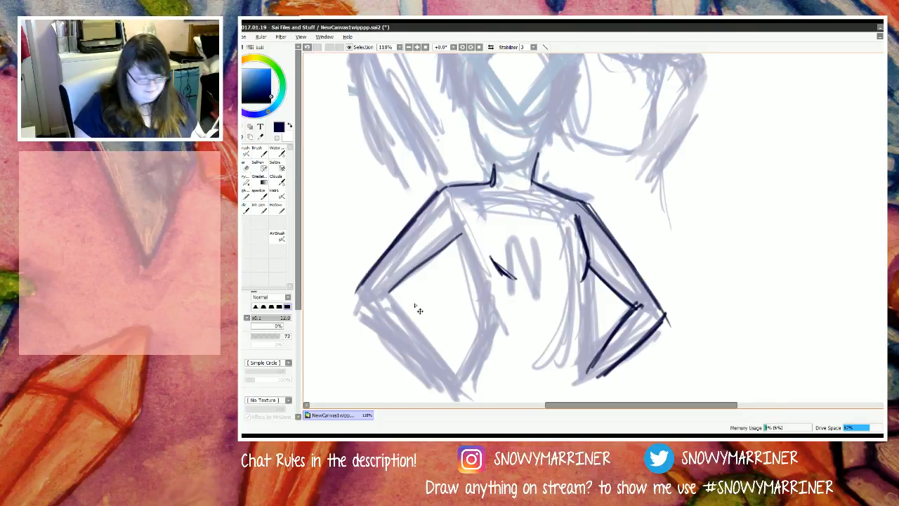
key("ctrl+z")
left_click_drag(458, 235, 391, 295)
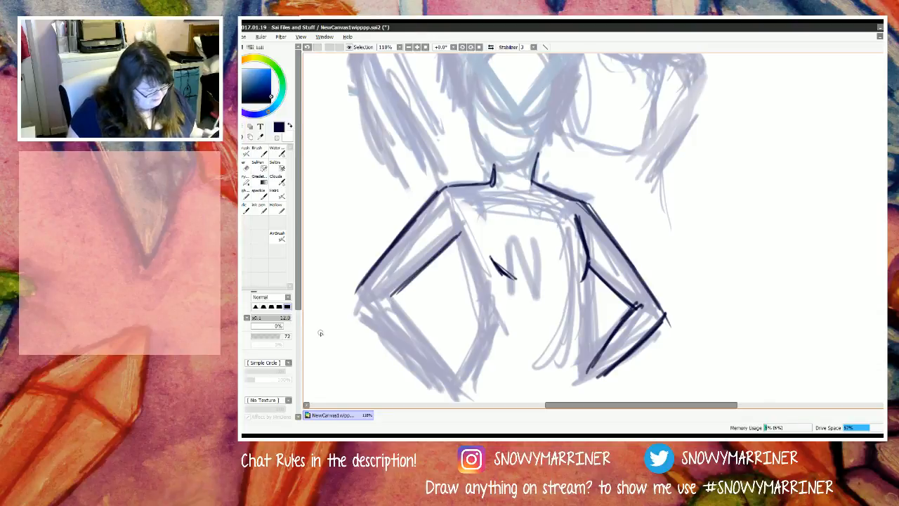
Step: Reduce the eraser size to 25 and return to the inking pen
key("e")
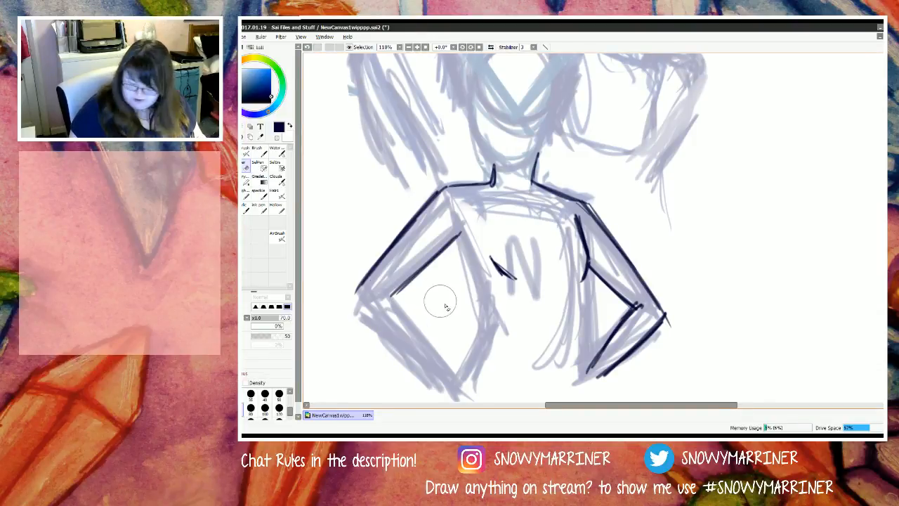
key("bracketleft")
key("bracketleft")
key("bracketleft")
key("bracketleft")
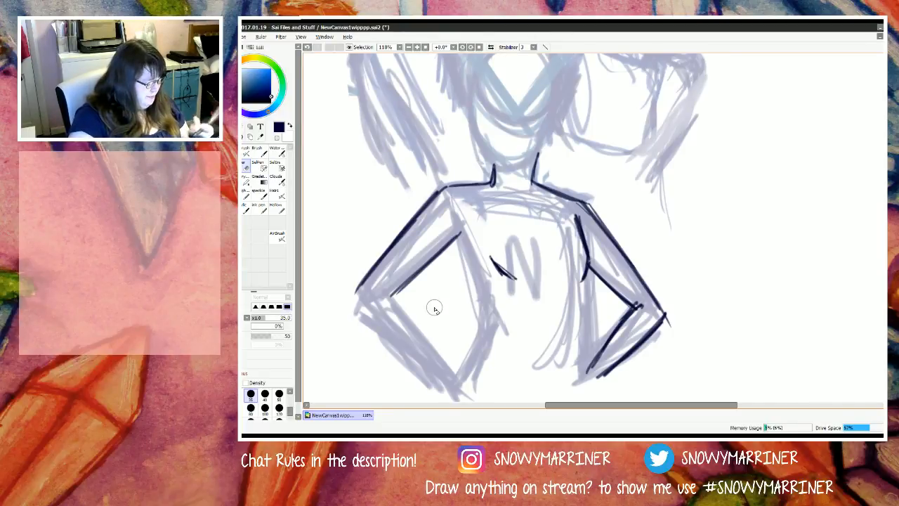
key("n")
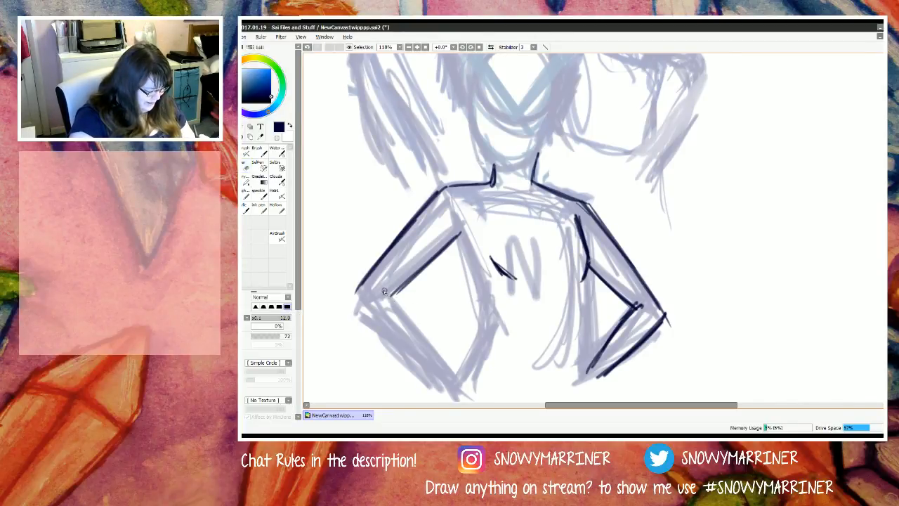
Step: Ink the inner and outer contours of the N figure's forearm from the bent elbow down to the wrist
left_click_drag(382, 291, 405, 309)
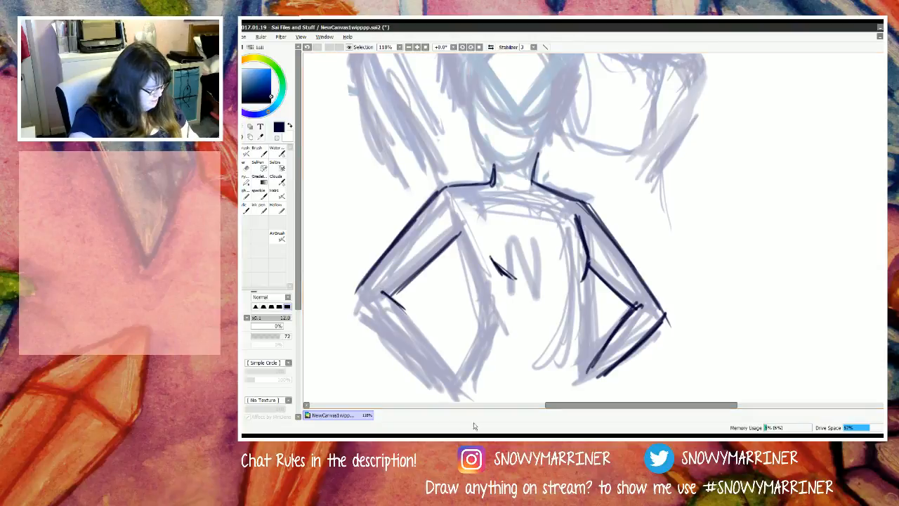
mouse_move(355, 288)
left_mouse_down()
mouse_move(445, 361)
mouse_move(457, 379)
left_mouse_up()
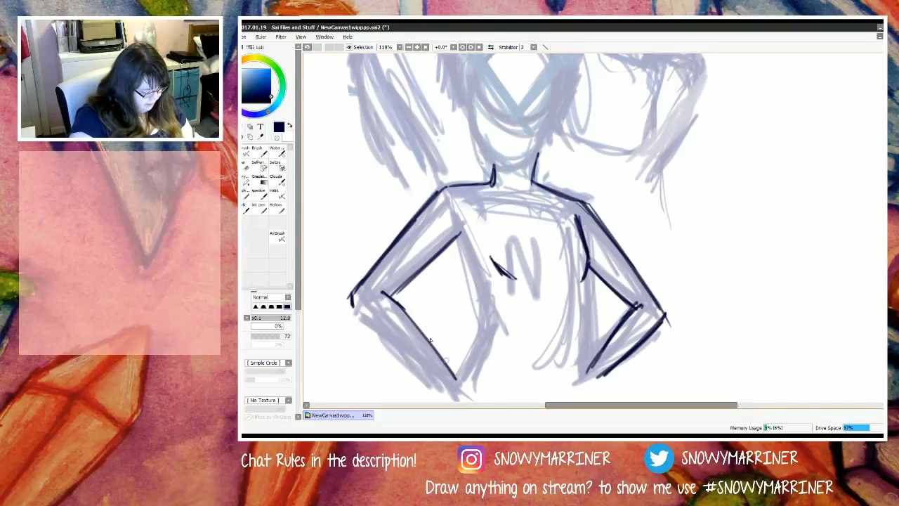
left_click_drag(399, 304, 466, 391)
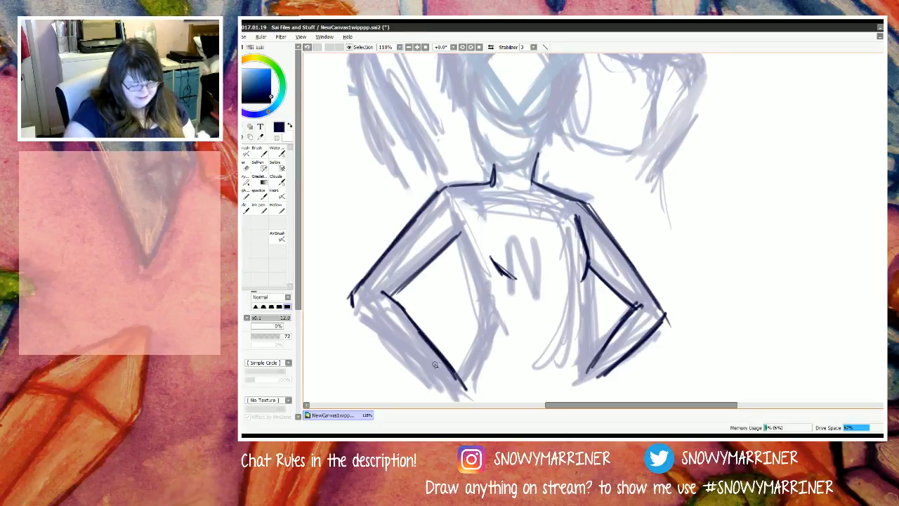
scroll(434, 365, "down", 3)
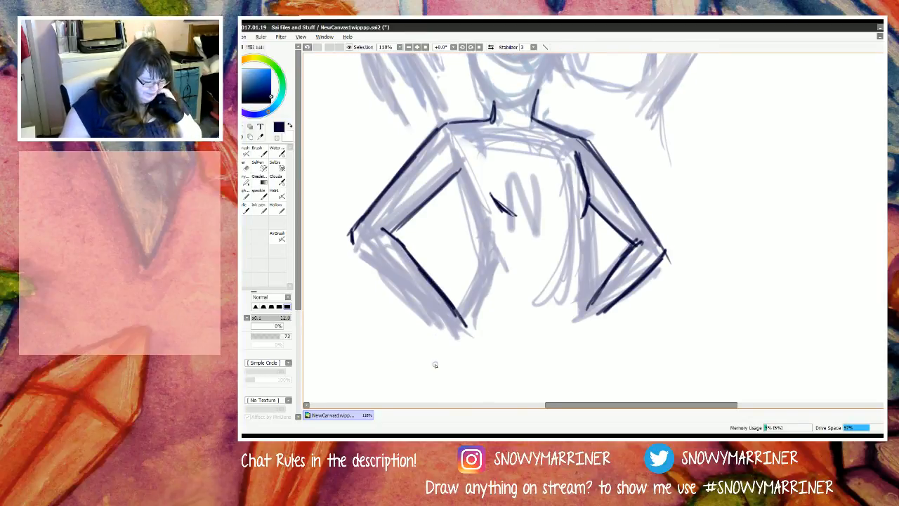
left_click_drag(351, 264, 415, 333)
left_click_drag(352, 266, 427, 345)
mouse_move(355, 267)
left_mouse_down()
mouse_move(434, 353)
mouse_move(412, 330)
mouse_move(439, 353)
mouse_move(468, 352)
left_mouse_up()
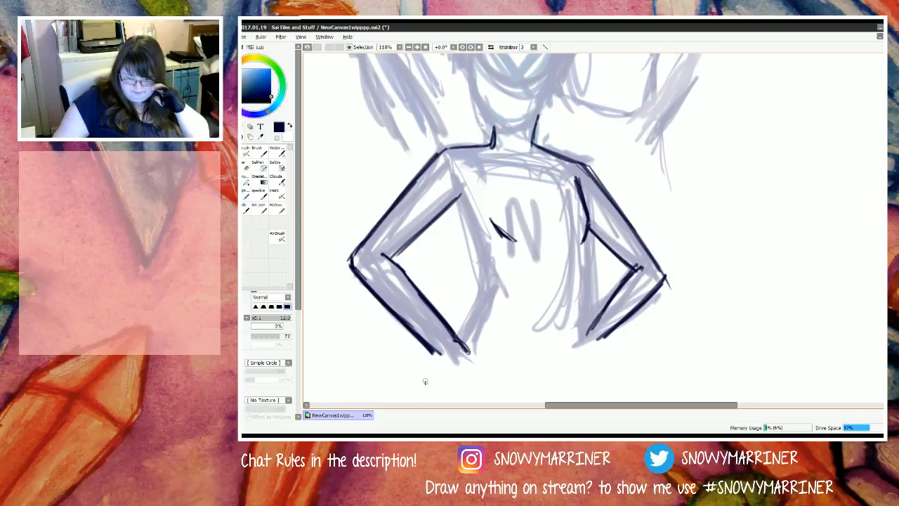
mouse_move(462, 359)
left_mouse_down()
mouse_move(450, 348)
mouse_move(443, 355)
mouse_move(453, 346)
mouse_move(440, 357)
mouse_move(468, 357)
left_mouse_up()
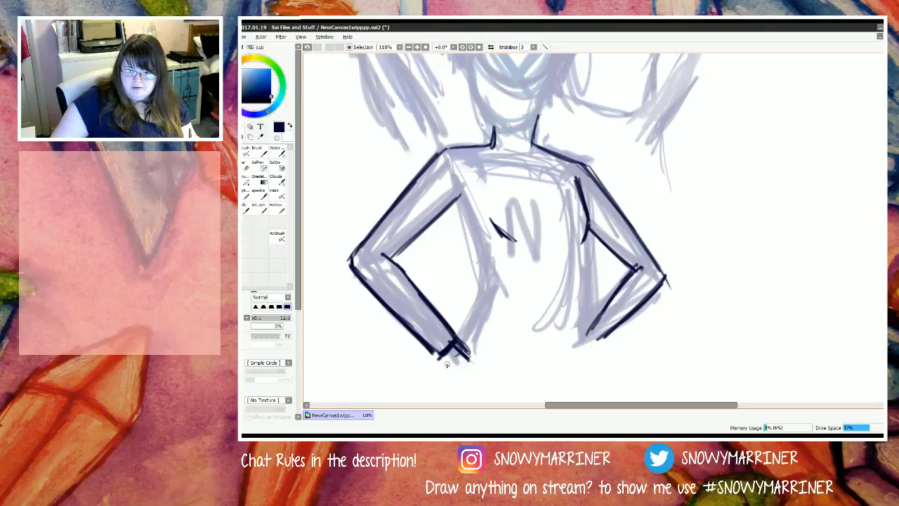
left_click_drag(448, 353, 458, 365)
key("e")
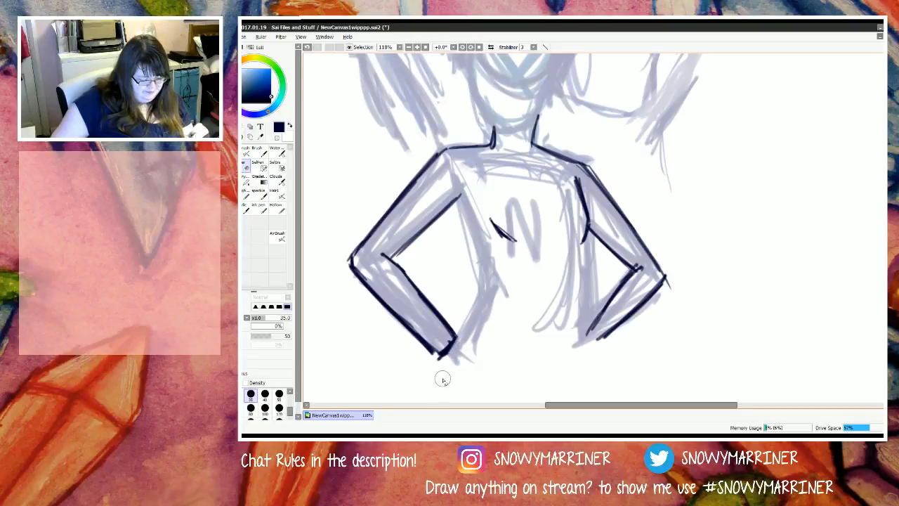
key("n")
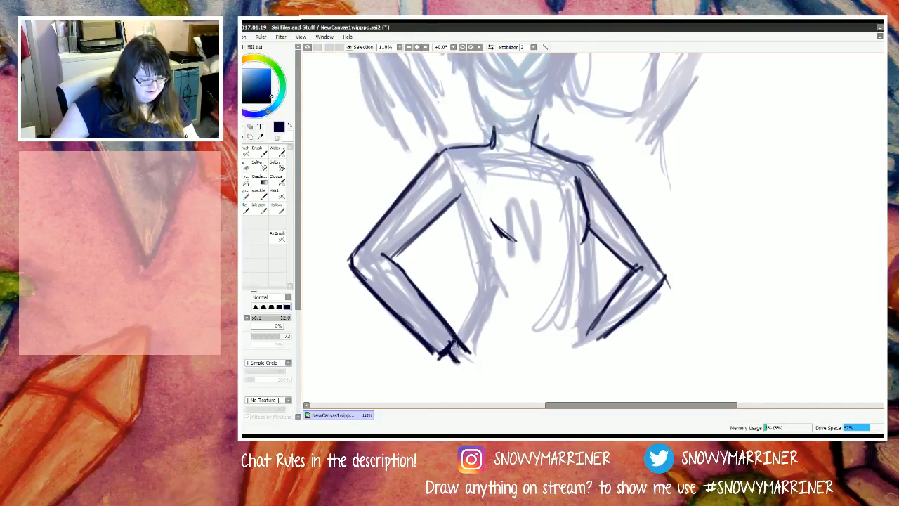
mouse_move(461, 340)
left_mouse_down()
mouse_move(444, 321)
mouse_move(461, 366)
mouse_move(434, 318)
mouse_move(436, 348)
mouse_move(424, 316)
left_mouse_up()
key("e")
key("n")
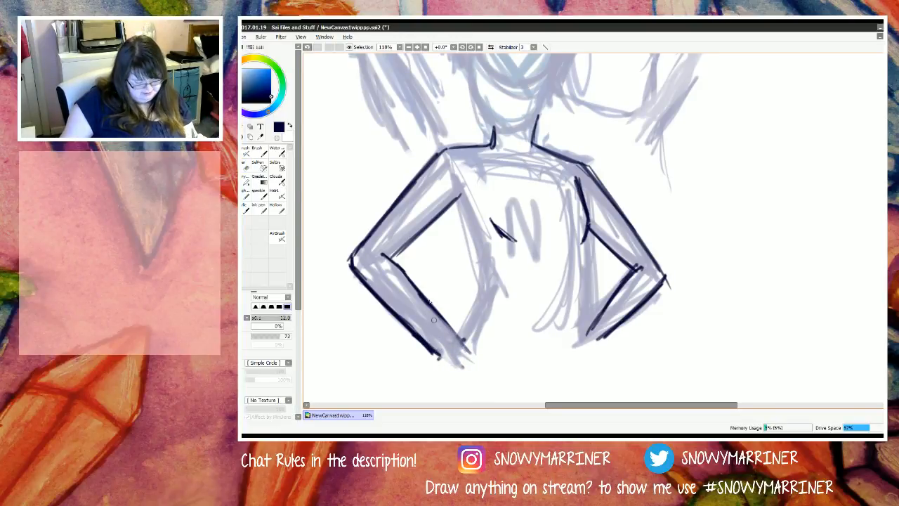
Step: Ink the wrist and rough fingers below the forearm, then thin the forearm's outer contour with the eraser
left_click_drag(424, 344, 444, 364)
mouse_move(455, 329)
left_mouse_down()
mouse_move(467, 351)
mouse_move(464, 370)
mouse_move(432, 371)
mouse_move(435, 380)
left_mouse_up()
left_click_drag(400, 326, 444, 358)
key("e")
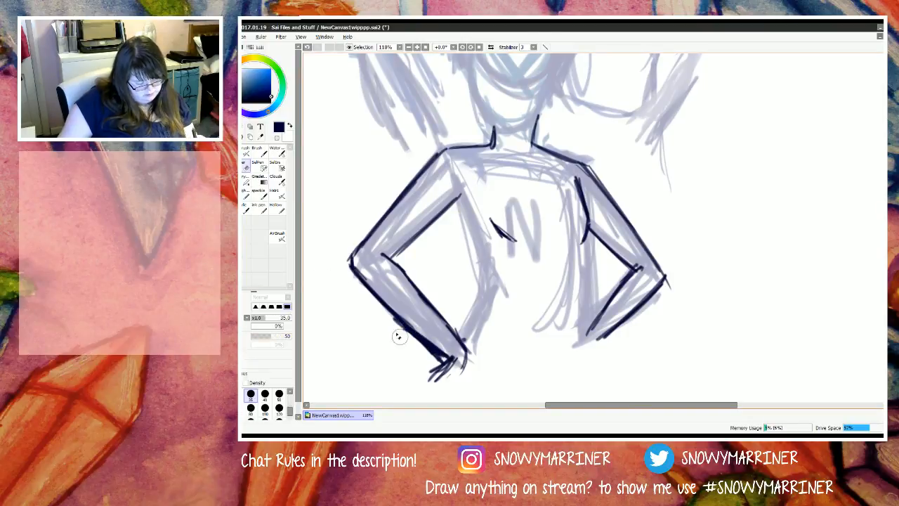
left_click_drag(399, 334, 422, 348)
left_click_drag(392, 314, 439, 358)
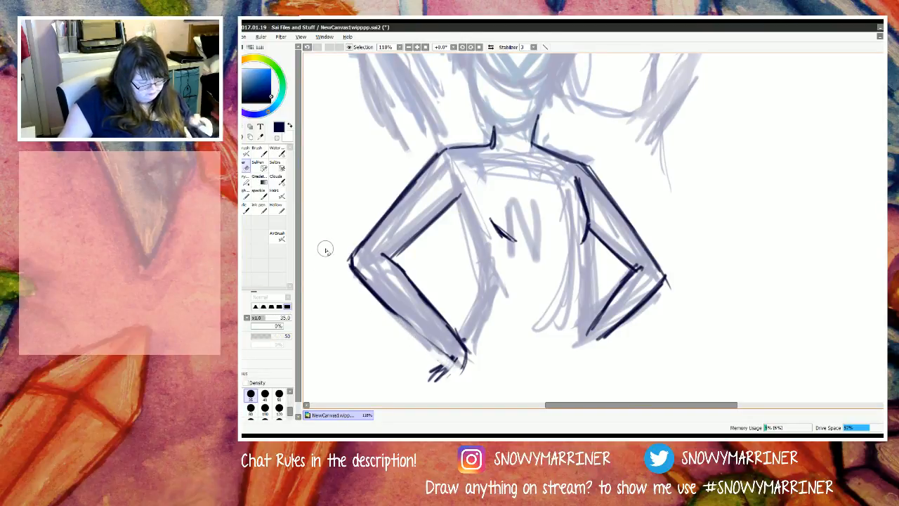
Step: Redraw the forearm's outer contour with a slight bulge and fill out the hand with dark strokes
key("n")
left_click_drag(371, 301, 434, 349)
mouse_move(401, 317)
left_mouse_down()
mouse_move(456, 360)
mouse_move(432, 375)
mouse_move(414, 361)
mouse_move(423, 374)
left_mouse_up()
mouse_move(468, 354)
left_mouse_down()
mouse_move(437, 384)
mouse_move(454, 373)
mouse_move(421, 385)
left_mouse_up()
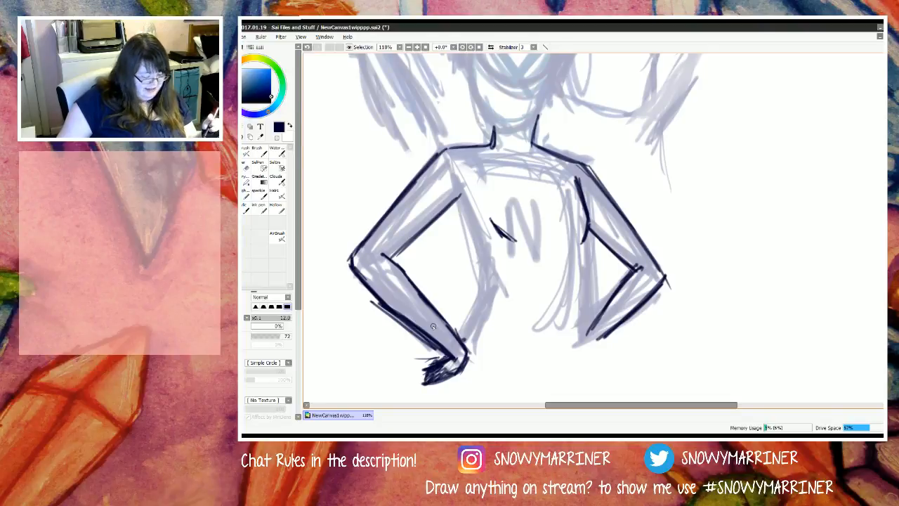
Step: Lasso the whole inked arm, shift and slightly rotate it so it meets the shoulder line, and apply the transformation
left_click(233, 127)
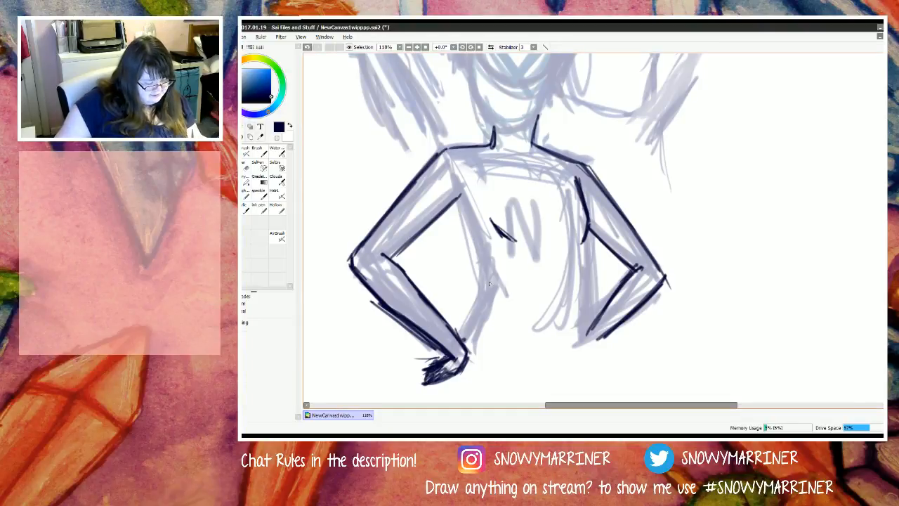
mouse_move(482, 223)
left_mouse_down()
mouse_move(364, 121)
mouse_move(418, 396)
mouse_move(502, 391)
mouse_move(483, 228)
left_mouse_up()
key("ctrl+t")
left_click_drag(452, 337, 434, 334)
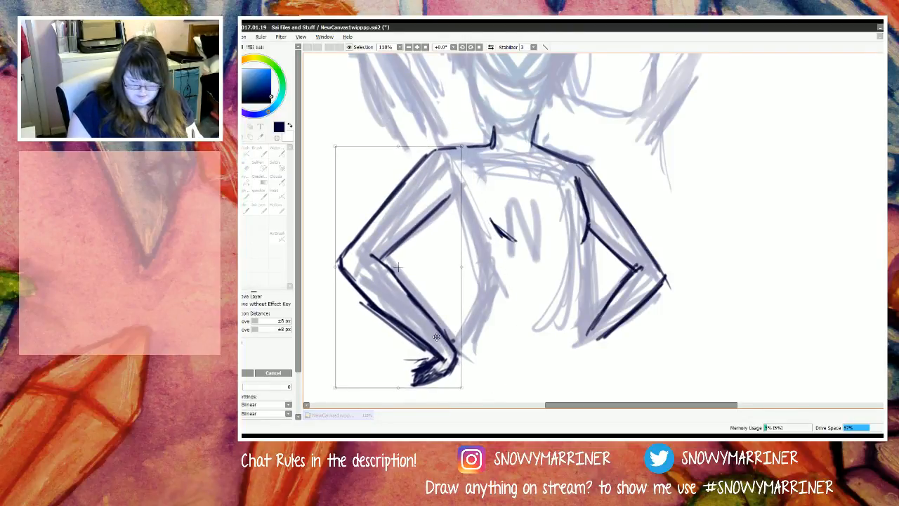
left_click_drag(500, 385, 482, 383)
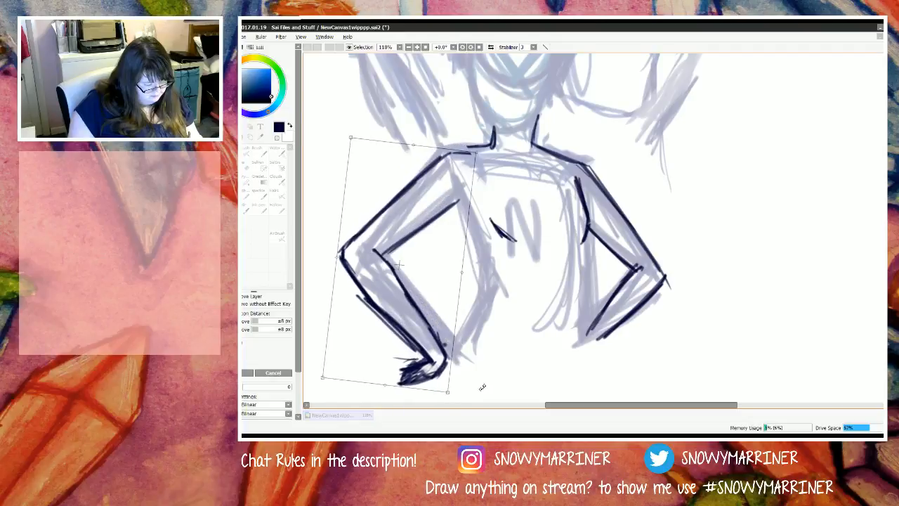
left_click_drag(421, 335, 423, 330)
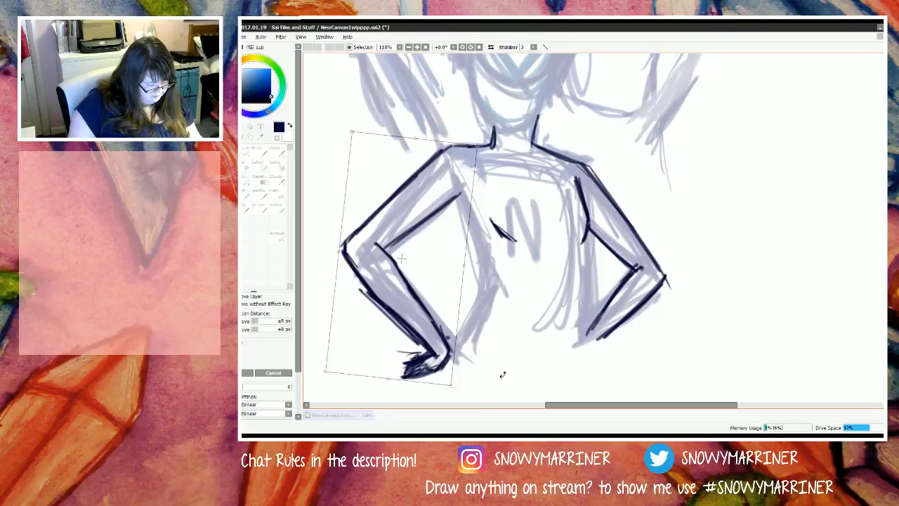
key("Return")
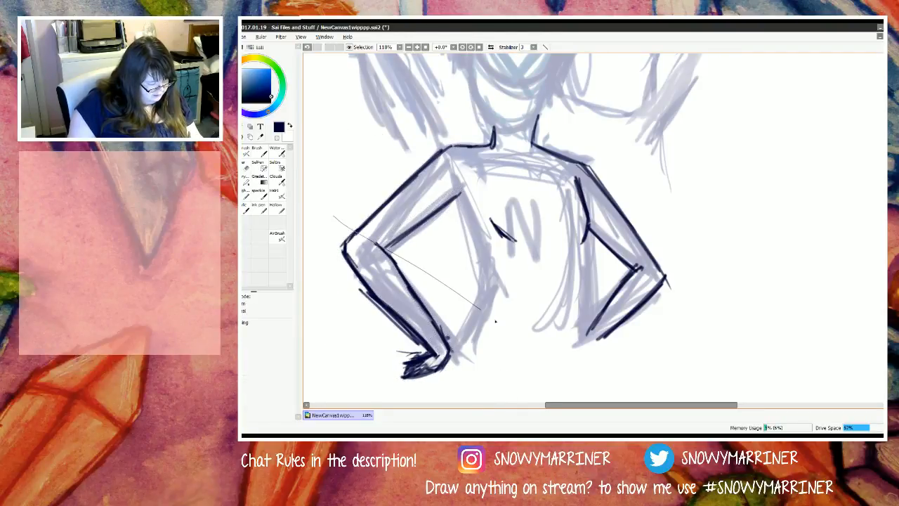
Step: Lasso the forearm and hand, rotate and move them inward toward the hip, apply the transformation and clear the selection
mouse_move(498, 322)
left_mouse_down()
mouse_move(465, 394)
mouse_move(346, 361)
mouse_move(321, 205)
left_mouse_up()
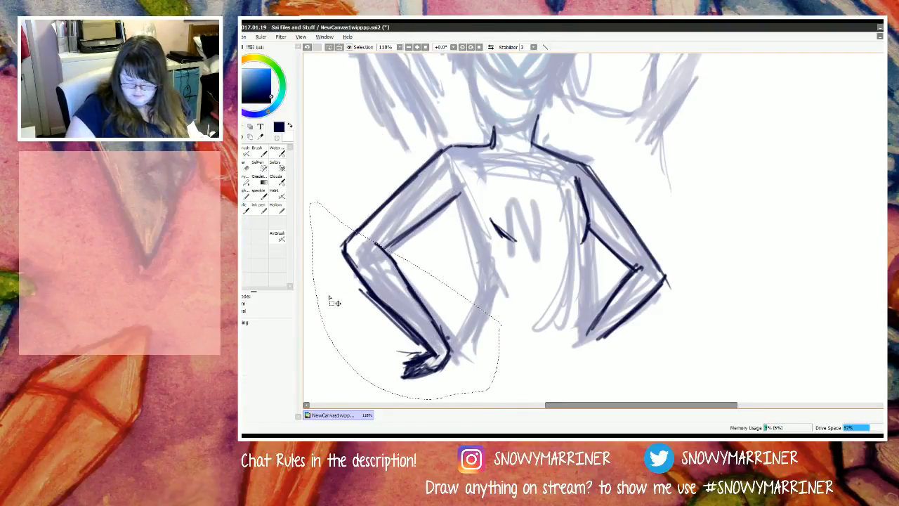
key("ctrl+t")
left_click_drag(476, 393, 514, 384)
left_click_drag(429, 342, 438, 335)
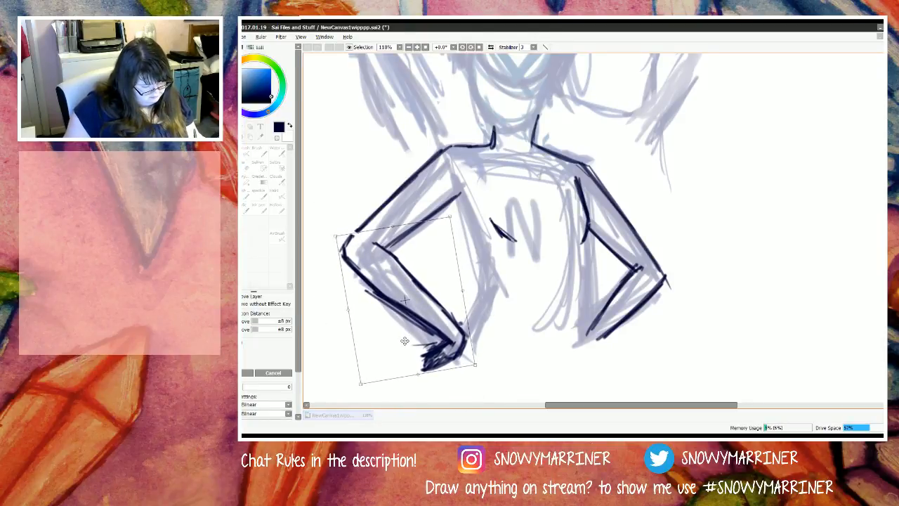
key("Return")
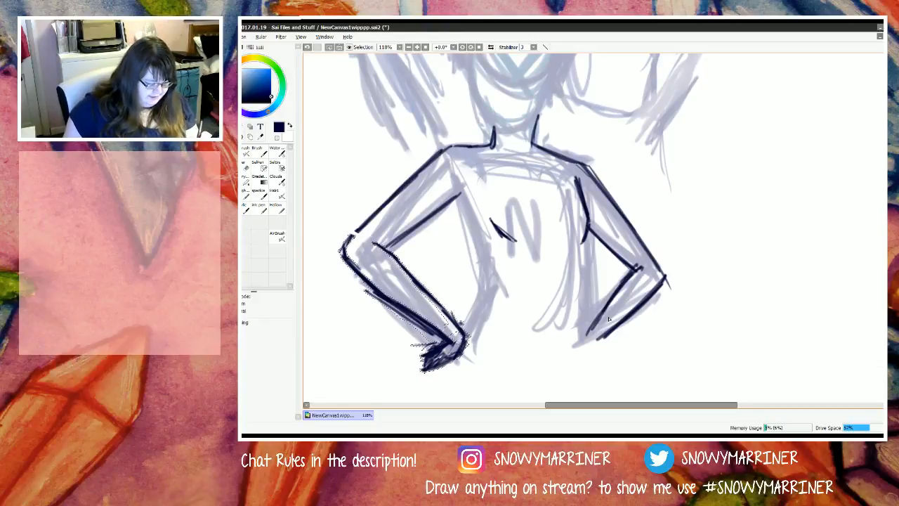
key("ctrl+z")
key("ctrl+z")
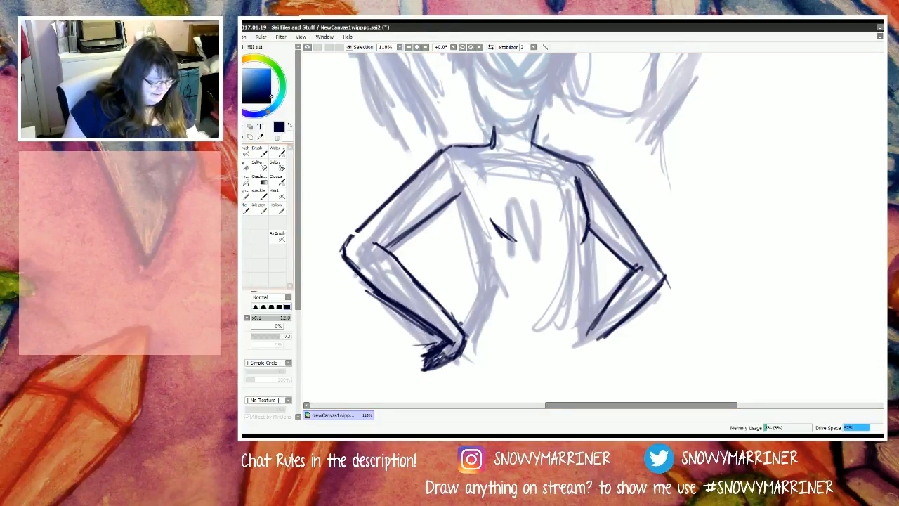
Step: Ink both sides of the torso from the armpits through the narrowed waist to the hips, reinforcing the lines
mouse_move(455, 198)
left_mouse_down()
mouse_move(480, 302)
mouse_move(476, 265)
mouse_move(469, 318)
left_mouse_up()
left_click_drag(482, 281, 465, 327)
mouse_move(587, 240)
left_mouse_down()
mouse_move(582, 330)
mouse_move(573, 341)
left_mouse_up()
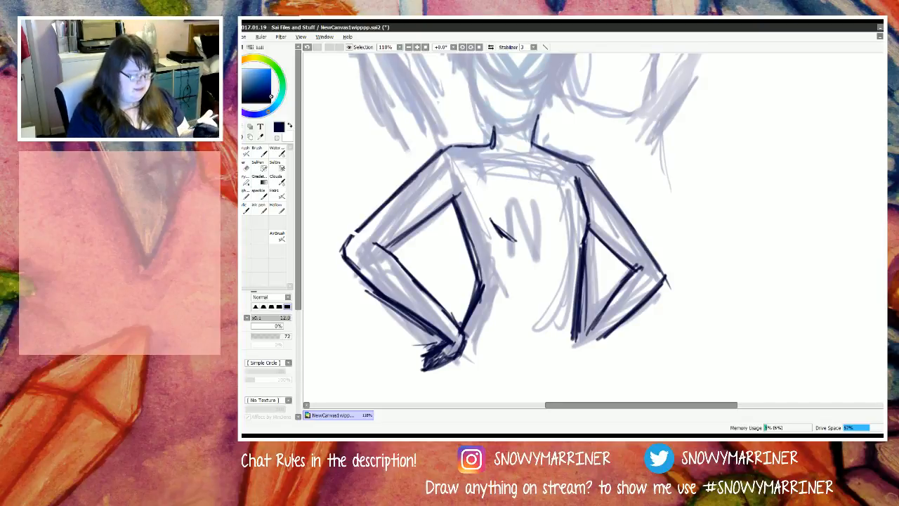
mouse_move(467, 233)
left_mouse_down()
mouse_move(474, 301)
mouse_move(456, 331)
left_mouse_up()
left_click_drag(580, 324, 580, 350)
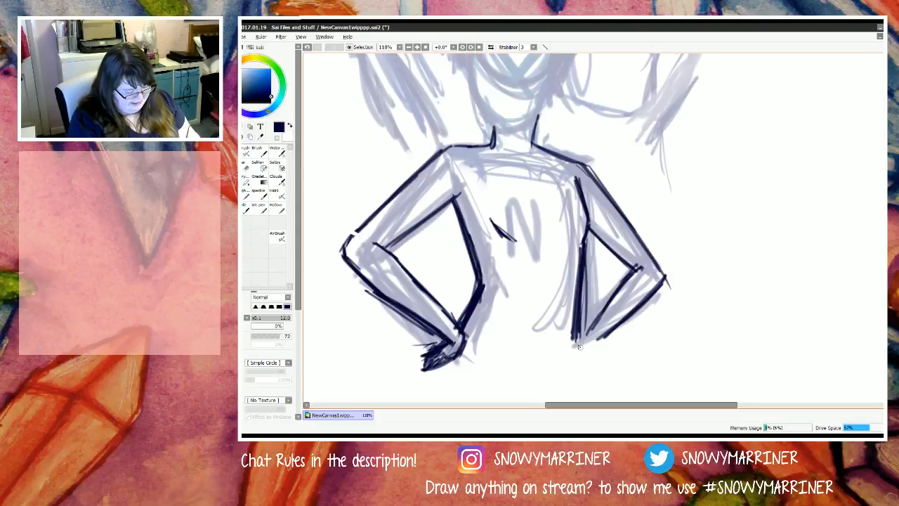
left_click_drag(580, 281, 583, 357)
left_click_drag(582, 306, 580, 359)
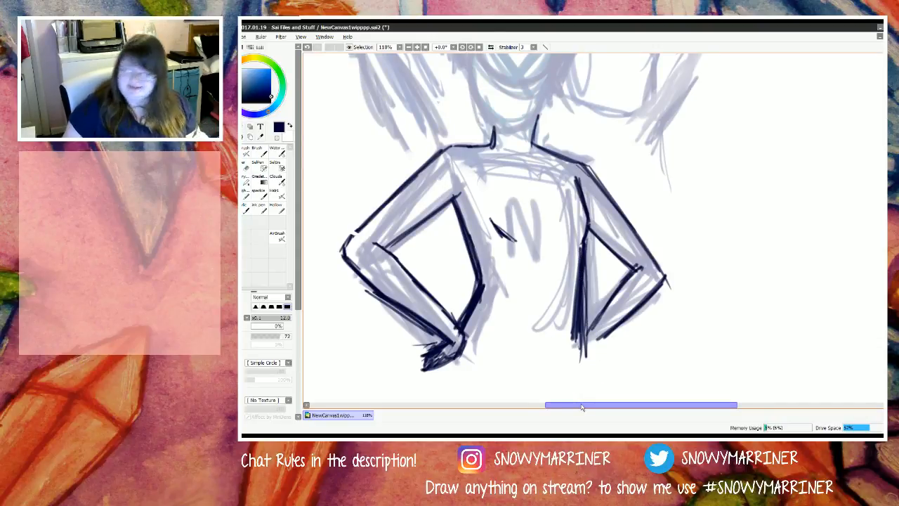
Step: Sketch a vertical centre guideline through the N figure's head and face with faint strokes
scroll(489, 187, "up", 5)
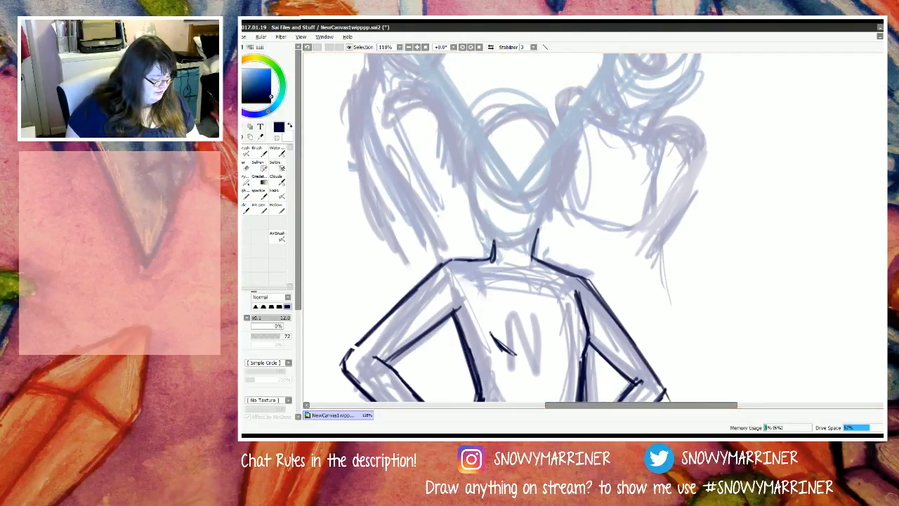
left_click_drag(517, 99, 496, 230)
left_click_drag(517, 115, 506, 275)
left_click_drag(513, 132, 507, 265)
mouse_move(523, 112)
left_mouse_down()
mouse_move(504, 271)
mouse_move(508, 236)
left_mouse_up()
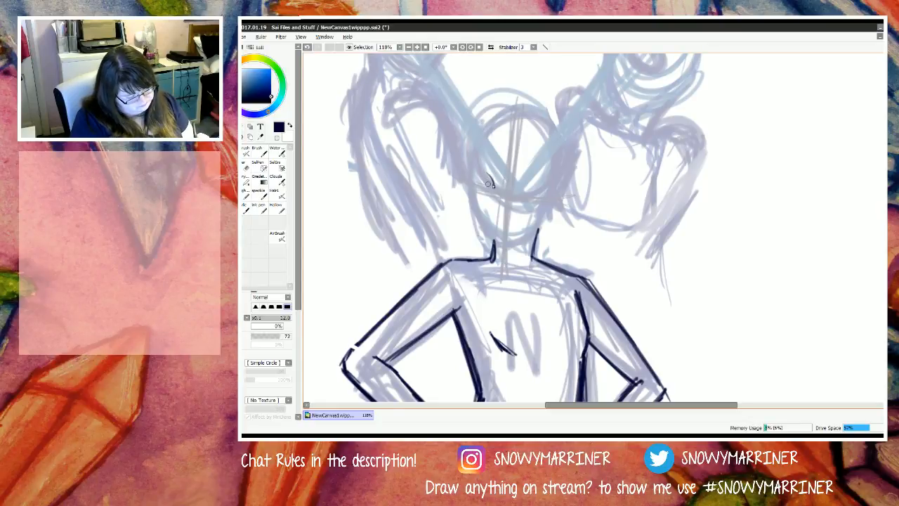
Step: Ink one eye on the face with outline, lashes and iris, adding an eyelid crease and a pupil
mouse_move(489, 184)
left_mouse_down()
mouse_move(486, 172)
mouse_move(478, 176)
mouse_move(479, 187)
mouse_move(491, 187)
left_mouse_up()
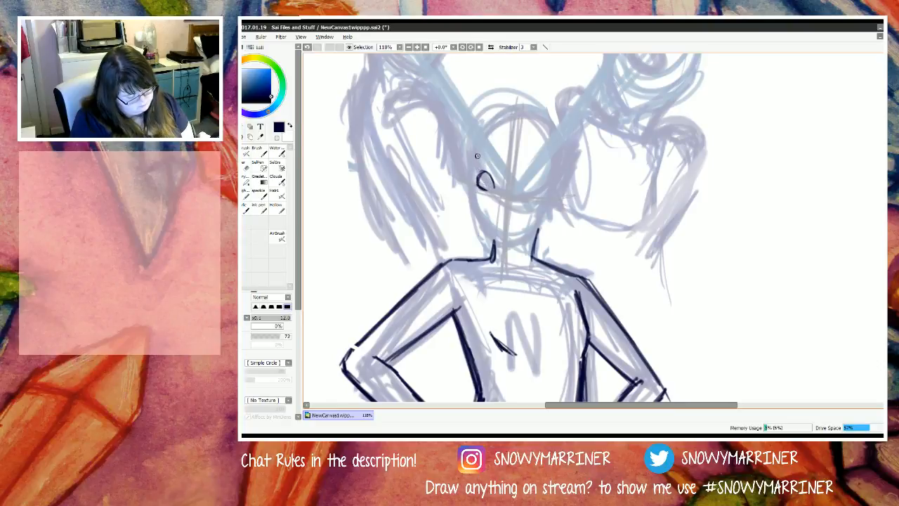
mouse_move(490, 187)
left_mouse_down()
mouse_move(484, 176)
mouse_move(486, 188)
mouse_move(495, 180)
mouse_move(479, 173)
mouse_move(490, 176)
mouse_move(461, 168)
mouse_move(480, 175)
mouse_move(463, 172)
mouse_move(480, 187)
mouse_move(475, 180)
mouse_move(502, 190)
left_mouse_up()
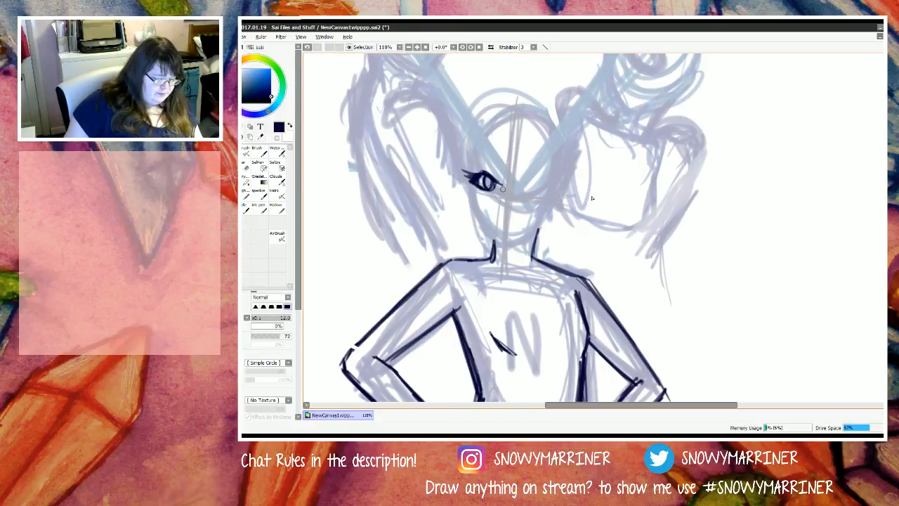
scroll(502, 188, "up", 8)
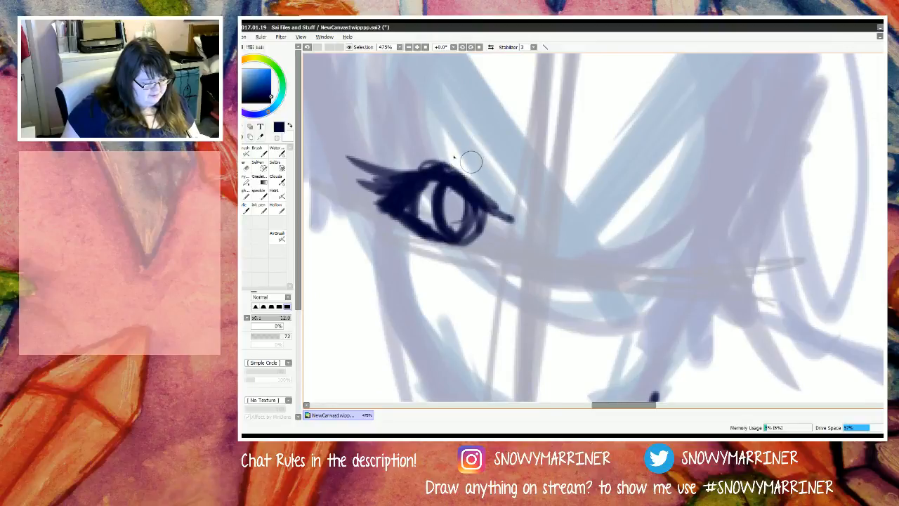
mouse_move(470, 161)
left_mouse_down()
mouse_move(405, 160)
mouse_move(451, 152)
left_mouse_up()
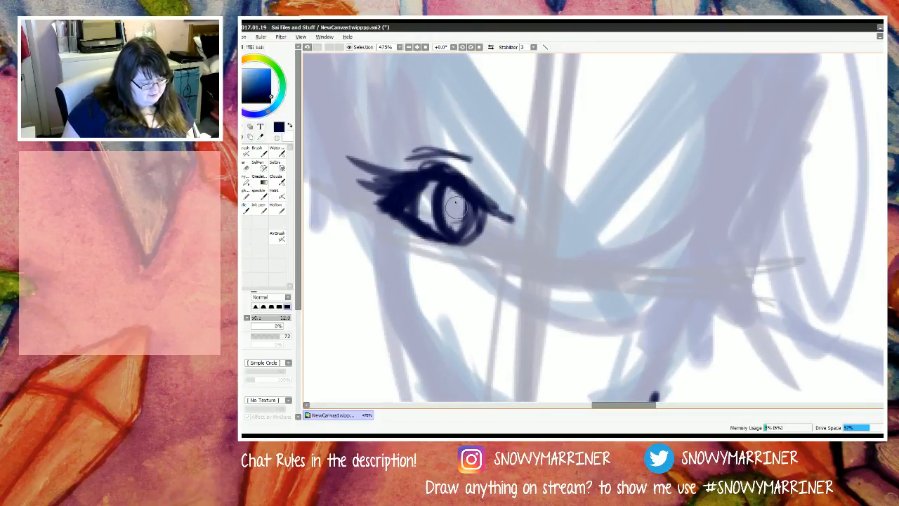
left_click_drag(456, 205, 455, 211)
Step: Ink the nose below the eye with a short bridge line and a small nostril mark
scroll(463, 278, "up", 1)
scroll(471, 295, "down", 3)
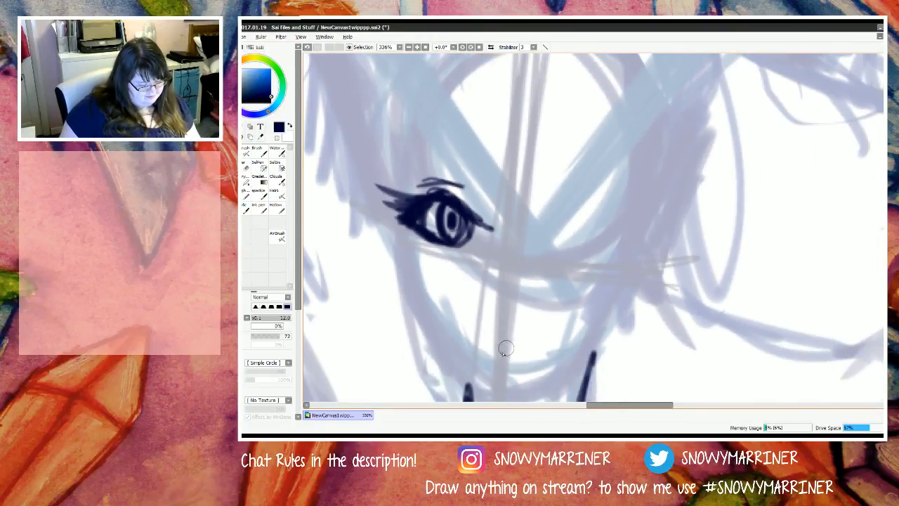
scroll(505, 349, "down", 2)
scroll(483, 283, "up", 2)
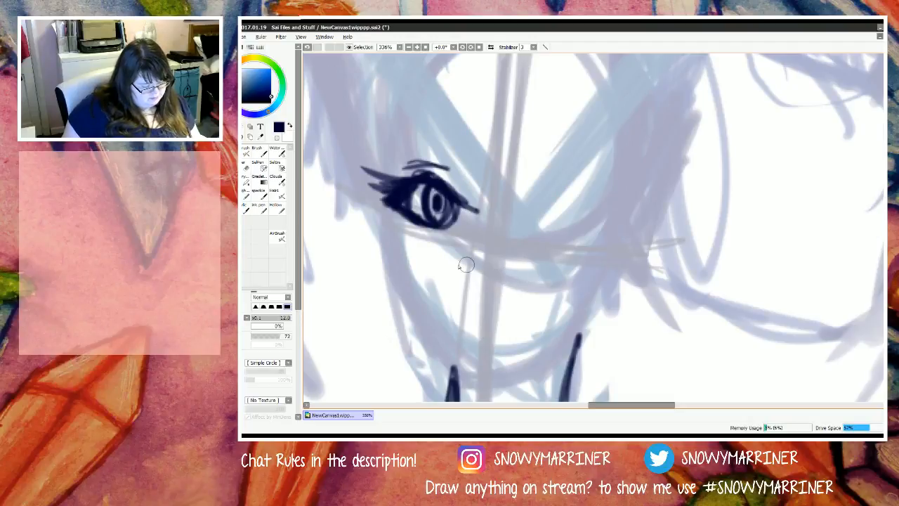
mouse_move(472, 249)
left_mouse_down()
mouse_move(453, 266)
mouse_move(458, 275)
mouse_move(509, 283)
left_mouse_up()
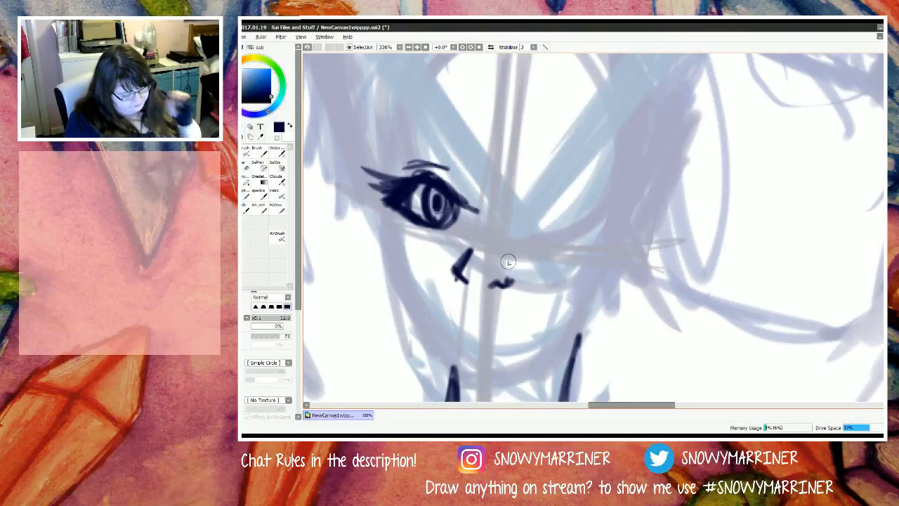
mouse_move(432, 297)
left_mouse_down()
mouse_move(455, 309)
mouse_move(540, 317)
left_mouse_up()
left_click_drag(485, 322, 523, 320)
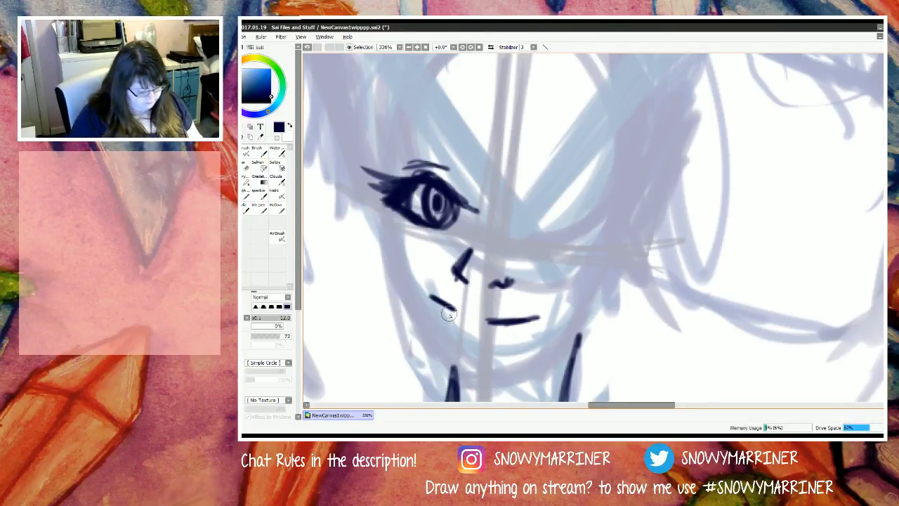
key("ctrl+z")
key("ctrl+z")
key("ctrl+z")
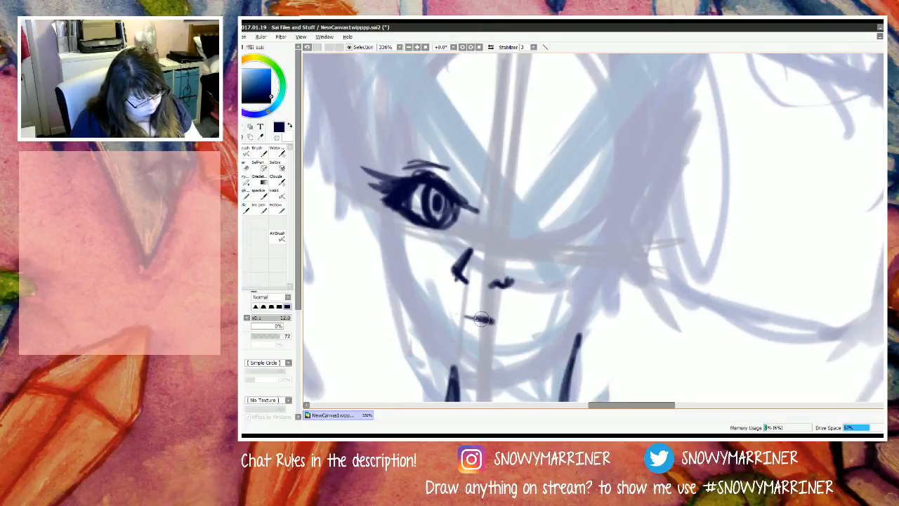
Step: Ink a straight eyebrow stroke above the left eye and rework the mouth into a slightly slanted line with a short lower-lip mark
left_click_drag(465, 316, 490, 324)
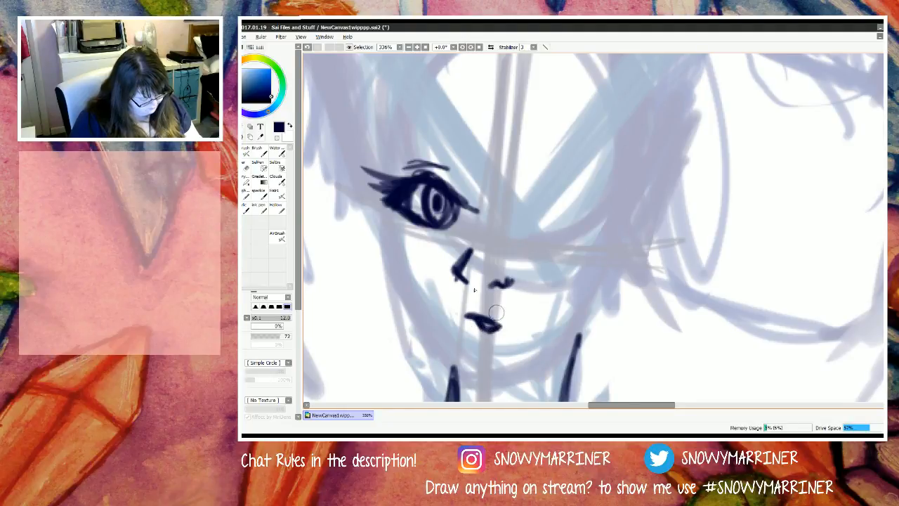
left_click_drag(489, 341, 480, 341)
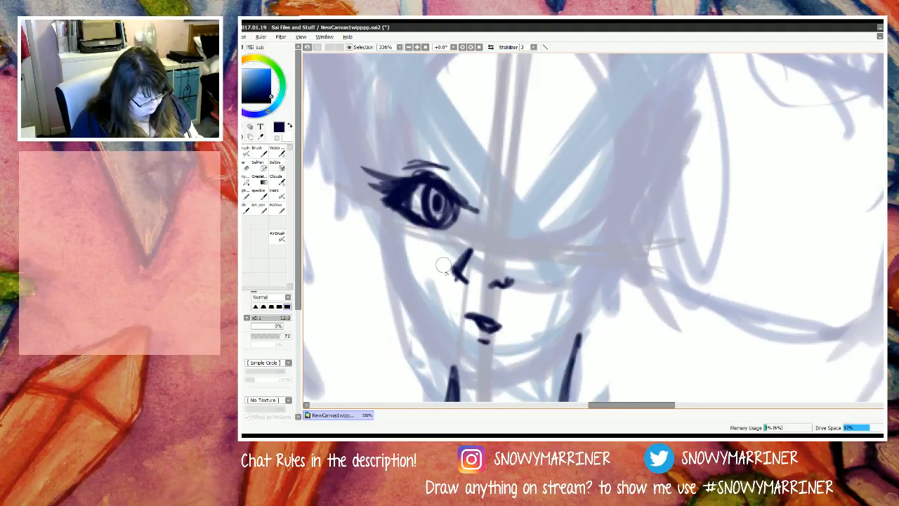
left_click_drag(465, 133, 397, 133)
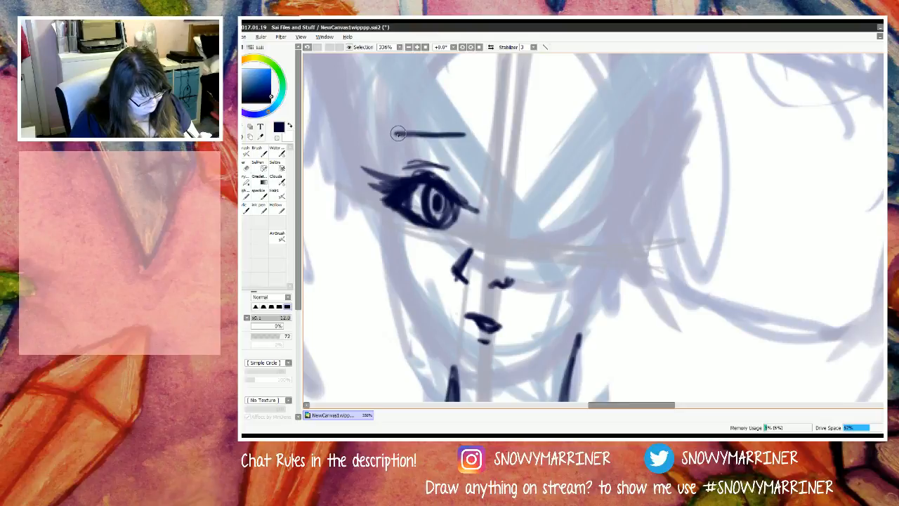
key("e")
mouse_move(491, 326)
left_mouse_down()
mouse_move(463, 313)
mouse_move(456, 337)
left_mouse_up()
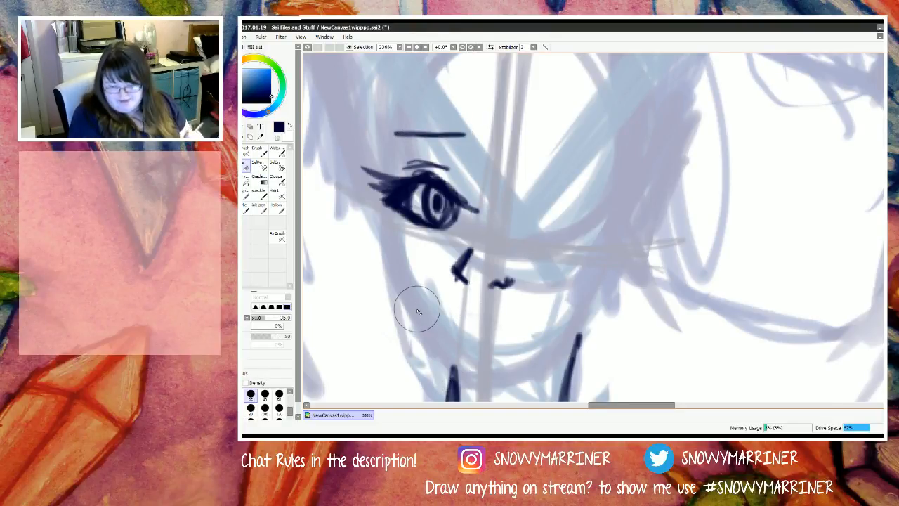
key("b")
mouse_move(460, 311)
left_mouse_down()
mouse_move(511, 323)
mouse_move(474, 333)
left_mouse_up()
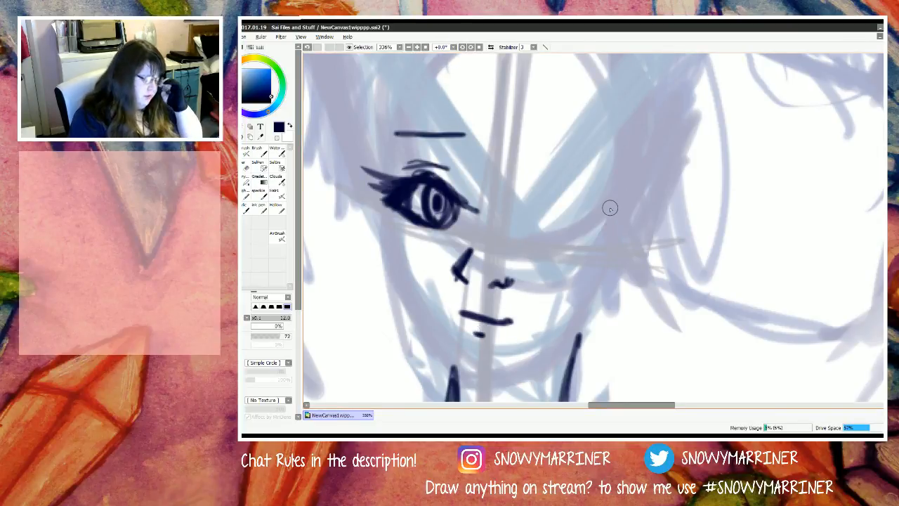
Step: Erase the left eye's long outer lashes and inner corner, and redraw them as shorter, tighter strokes
key("e")
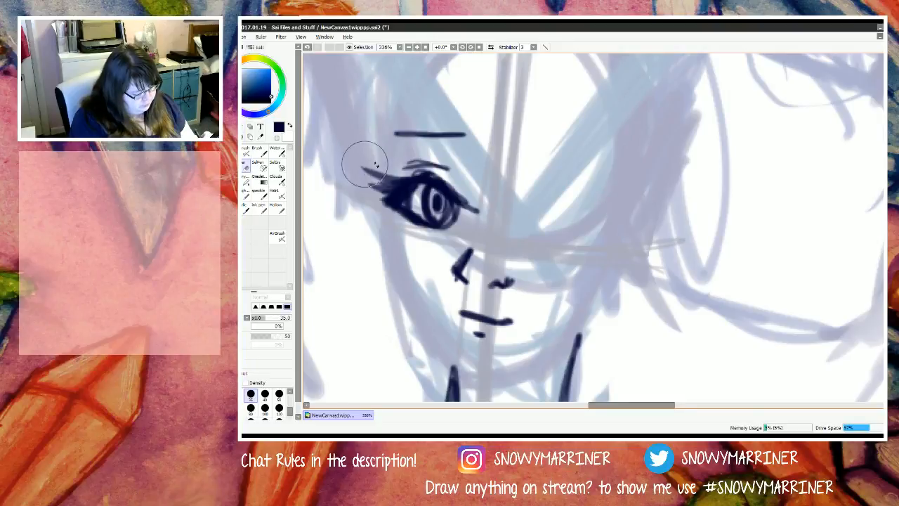
mouse_move(364, 163)
left_mouse_down()
mouse_move(391, 188)
mouse_move(399, 187)
mouse_move(378, 201)
left_mouse_up()
key("n")
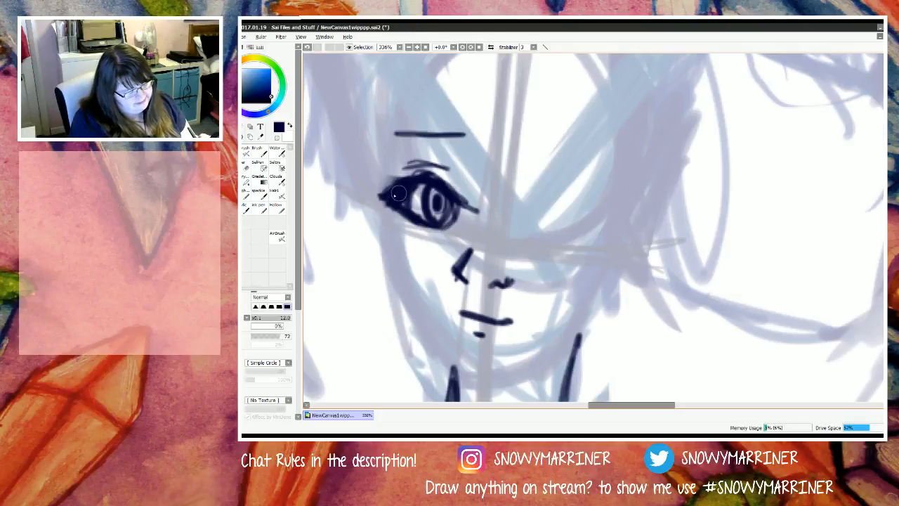
key("e")
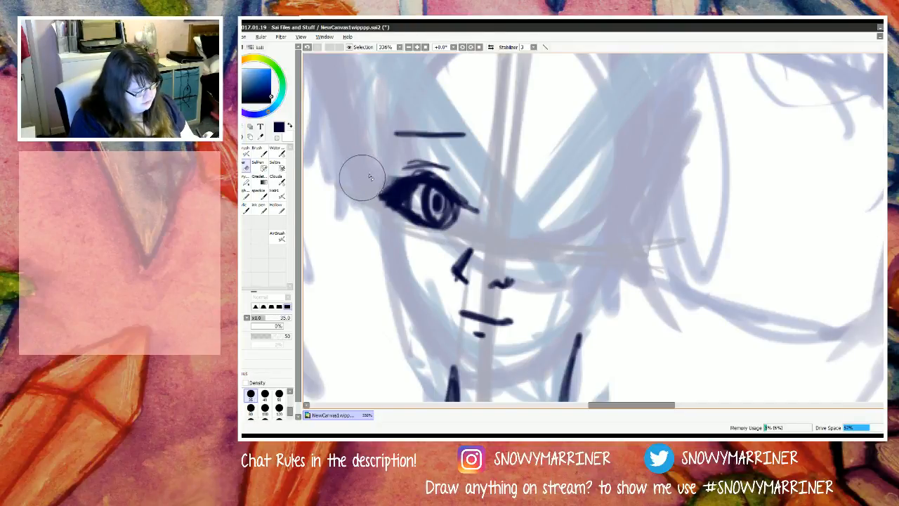
mouse_move(396, 170)
left_mouse_down()
mouse_move(347, 212)
mouse_move(408, 169)
mouse_move(393, 200)
mouse_move(402, 187)
mouse_move(391, 200)
mouse_move(378, 198)
mouse_move(397, 204)
mouse_move(379, 195)
mouse_move(398, 201)
mouse_move(392, 184)
mouse_move(412, 183)
mouse_move(387, 181)
mouse_move(410, 185)
mouse_move(385, 194)
left_mouse_up()
key("n")
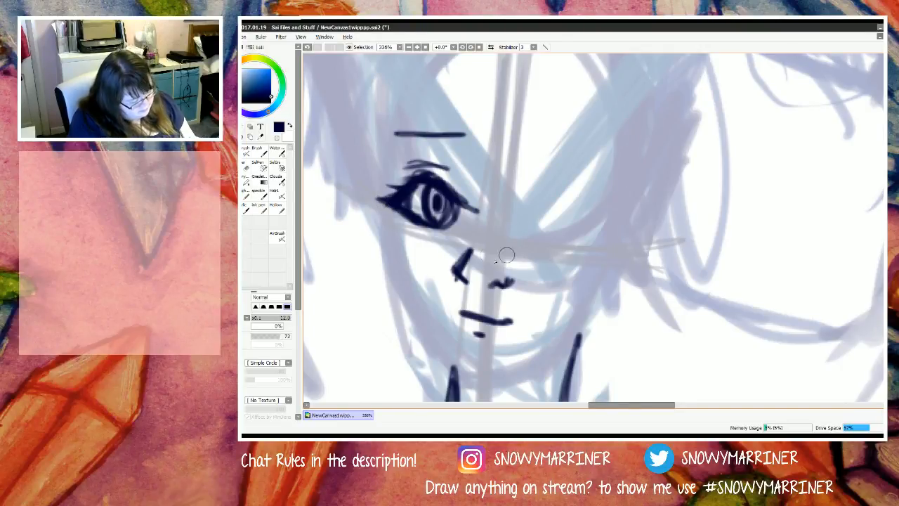
key("e")
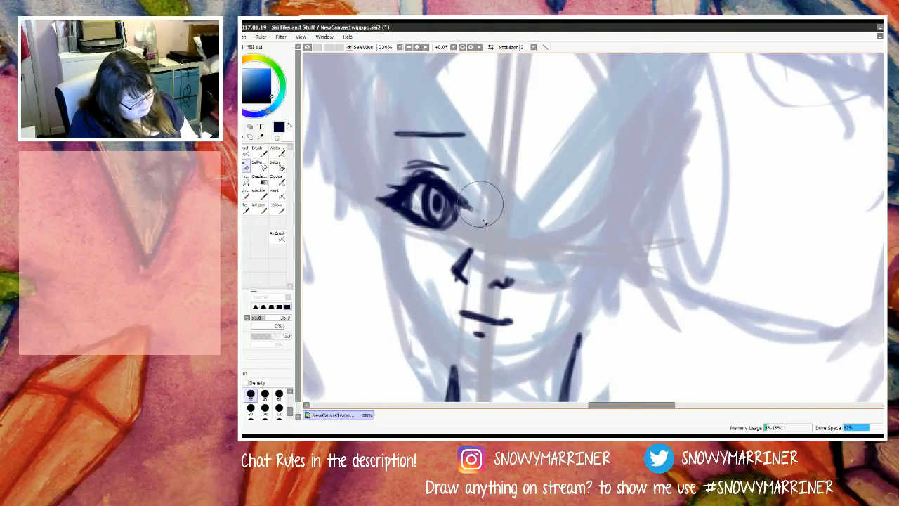
key("n")
left_click_drag(452, 192, 464, 225)
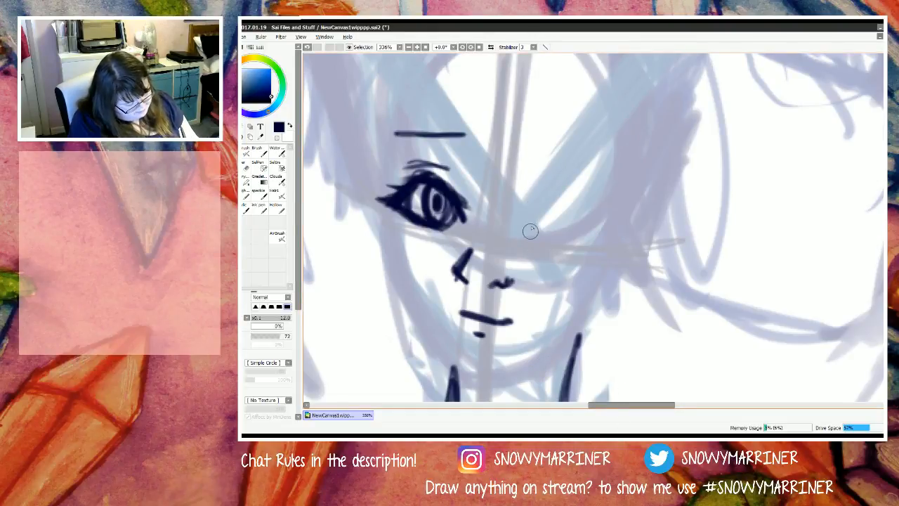
Step: Ink the right eye with an almond outline, thick upper lash line, outer lashes, round iris and eyelid crease
mouse_move(523, 215)
left_mouse_down()
mouse_move(539, 193)
mouse_move(520, 220)
mouse_move(522, 209)
mouse_move(600, 218)
left_mouse_up()
mouse_move(567, 193)
left_mouse_down()
mouse_move(604, 224)
mouse_move(600, 238)
mouse_move(587, 210)
mouse_move(604, 224)
mouse_move(592, 234)
mouse_move(531, 241)
left_mouse_up()
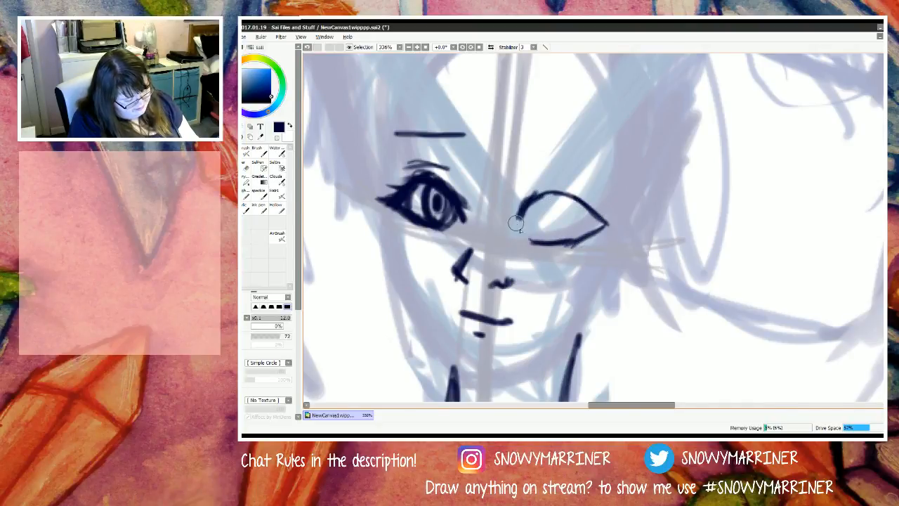
mouse_move(538, 194)
left_mouse_down()
mouse_move(512, 213)
mouse_move(527, 205)
mouse_move(504, 267)
mouse_move(533, 195)
mouse_move(527, 188)
mouse_move(511, 222)
left_mouse_up()
key("e")
key("n")
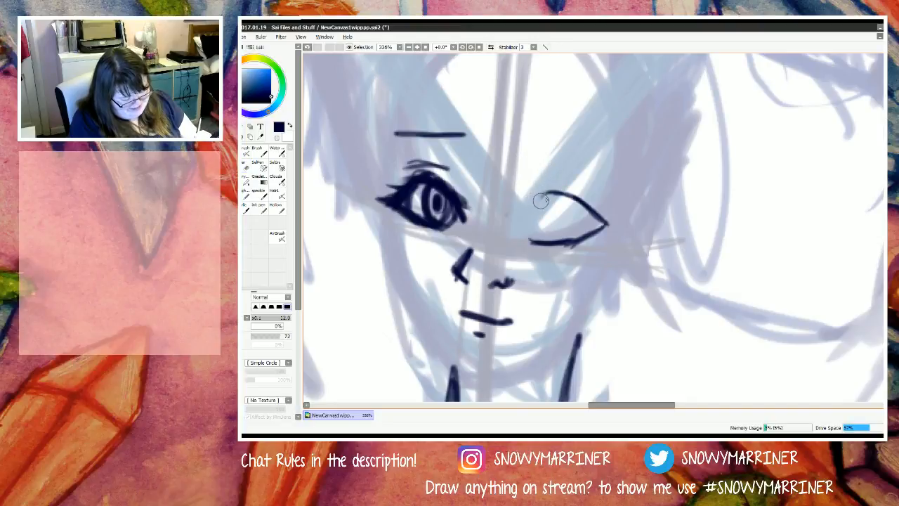
mouse_move(547, 192)
left_mouse_down()
mouse_move(516, 218)
mouse_move(572, 183)
mouse_move(587, 190)
mouse_move(545, 196)
mouse_move(592, 206)
mouse_move(543, 190)
mouse_move(557, 192)
mouse_move(619, 215)
mouse_move(608, 210)
mouse_move(609, 218)
mouse_move(575, 236)
left_mouse_up()
mouse_move(615, 211)
left_mouse_down()
mouse_move(555, 236)
mouse_move(574, 239)
mouse_move(597, 212)
mouse_move(586, 212)
mouse_move(604, 222)
mouse_move(539, 197)
mouse_move(512, 223)
left_mouse_up()
mouse_move(568, 223)
left_mouse_down()
mouse_move(561, 243)
mouse_move(566, 197)
mouse_move(579, 223)
mouse_move(562, 242)
mouse_move(550, 226)
mouse_move(547, 190)
left_mouse_up()
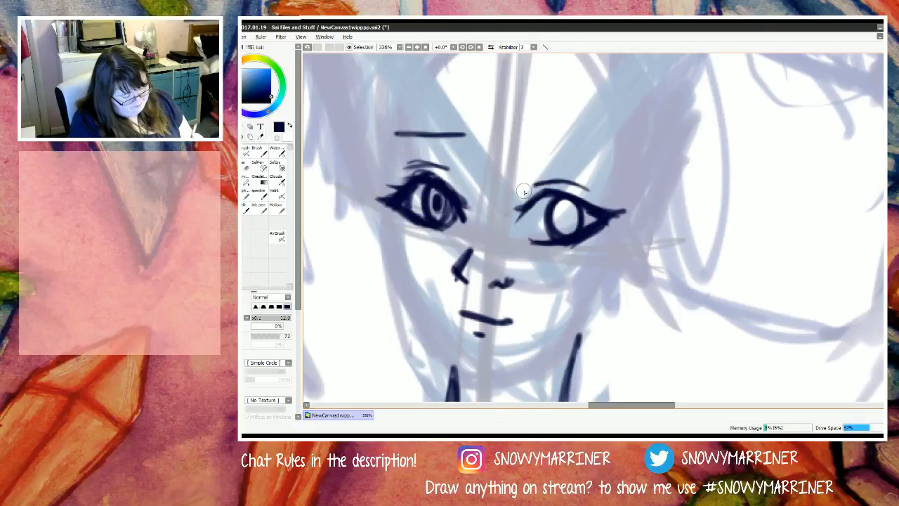
Step: Darken the pupils and upper irises of both eyes, keeping a light crescent in each iris
left_click_drag(438, 214, 441, 198)
mouse_move(571, 225)
left_mouse_down()
mouse_move(568, 210)
mouse_move(561, 216)
mouse_move(574, 203)
mouse_move(566, 225)
left_mouse_up()
left_click_drag(441, 192, 438, 205)
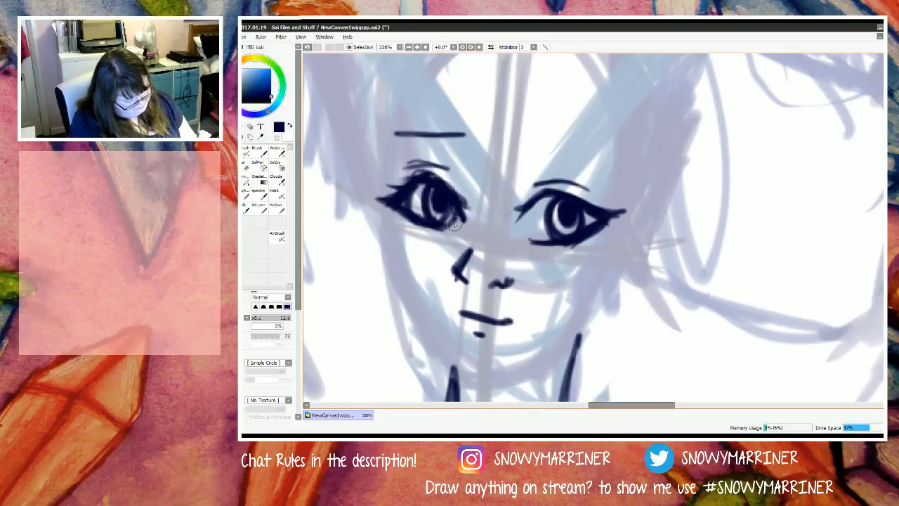
mouse_move(567, 204)
left_mouse_down()
mouse_move(570, 223)
mouse_move(557, 209)
mouse_move(574, 232)
mouse_move(583, 210)
mouse_move(580, 230)
mouse_move(594, 219)
left_mouse_up()
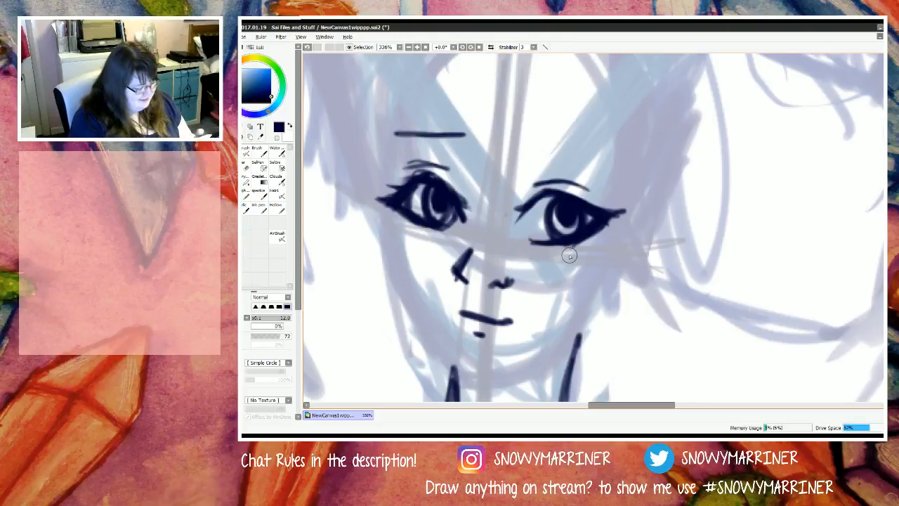
mouse_move(457, 132)
left_mouse_down()
mouse_move(393, 146)
mouse_move(433, 128)
mouse_move(421, 129)
mouse_move(465, 129)
left_mouse_up()
mouse_move(511, 156)
left_mouse_down()
mouse_move(566, 149)
mouse_move(557, 151)
mouse_move(619, 164)
mouse_move(585, 151)
mouse_move(621, 172)
mouse_move(615, 162)
mouse_move(629, 181)
mouse_move(601, 155)
mouse_move(537, 152)
mouse_move(583, 152)
mouse_move(535, 162)
mouse_move(509, 136)
left_mouse_up()
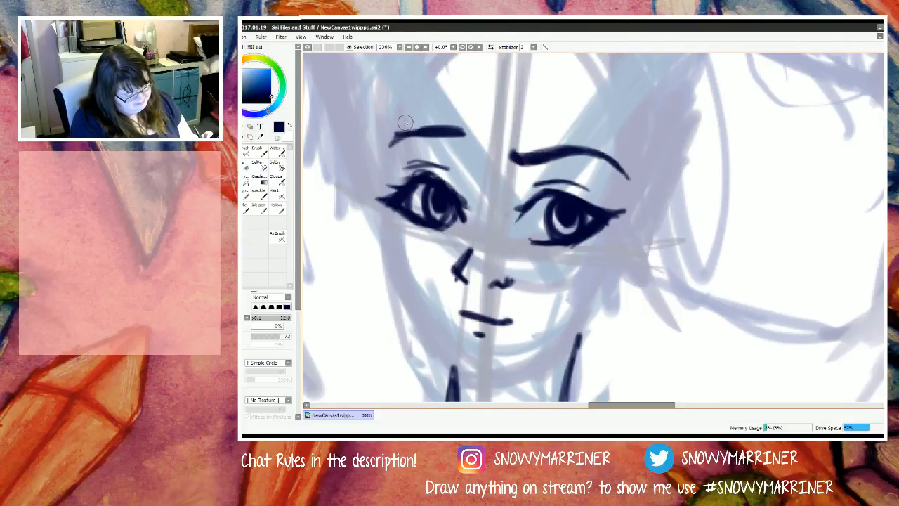
key("e")
mouse_move(625, 176)
left_mouse_down()
mouse_move(511, 140)
mouse_move(598, 155)
left_mouse_up()
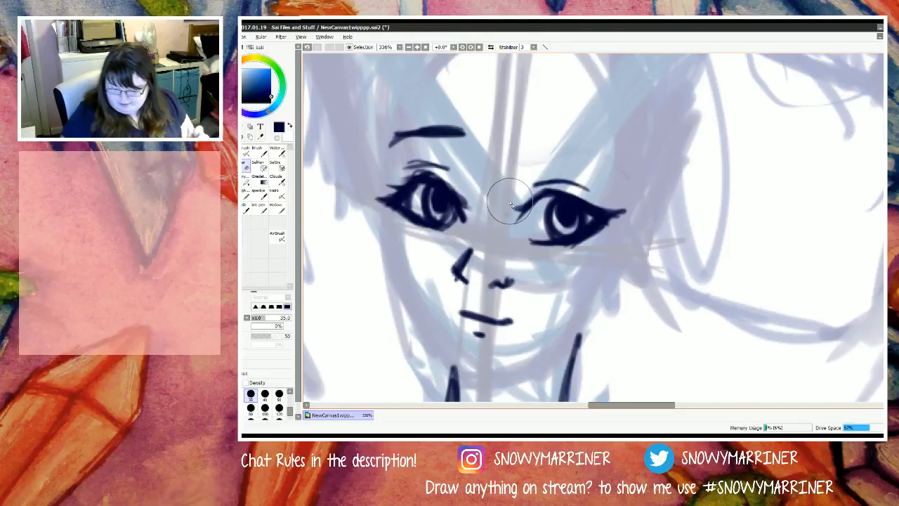
Step: Ink a thin arched eyebrow above the right eye with a size 7 brush, and erase the flat eyebrow above the left eye
key("e")
key("bracketleft")
key("bracketleft")
key("bracketleft")
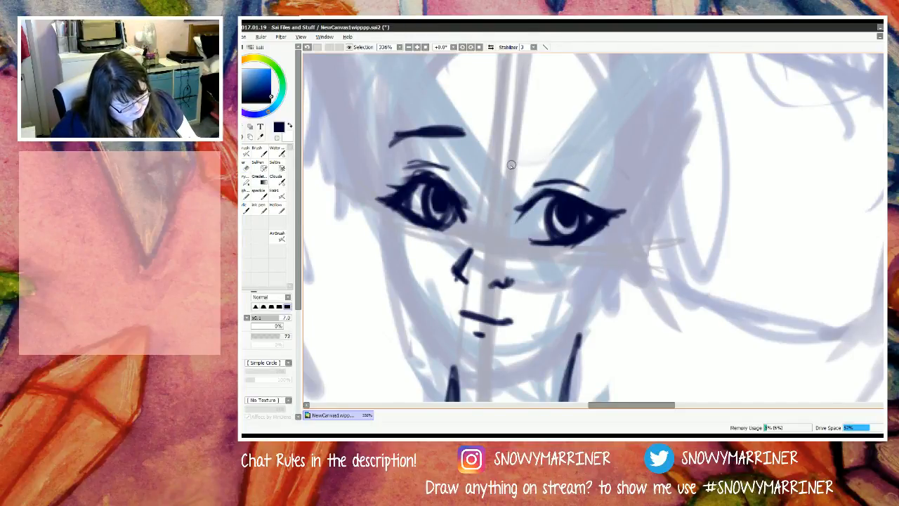
mouse_move(511, 165)
left_mouse_down()
mouse_move(562, 149)
mouse_move(587, 151)
mouse_move(623, 174)
left_mouse_up()
left_click_drag(574, 151, 501, 168)
left_click_drag(560, 152, 498, 176)
key("e")
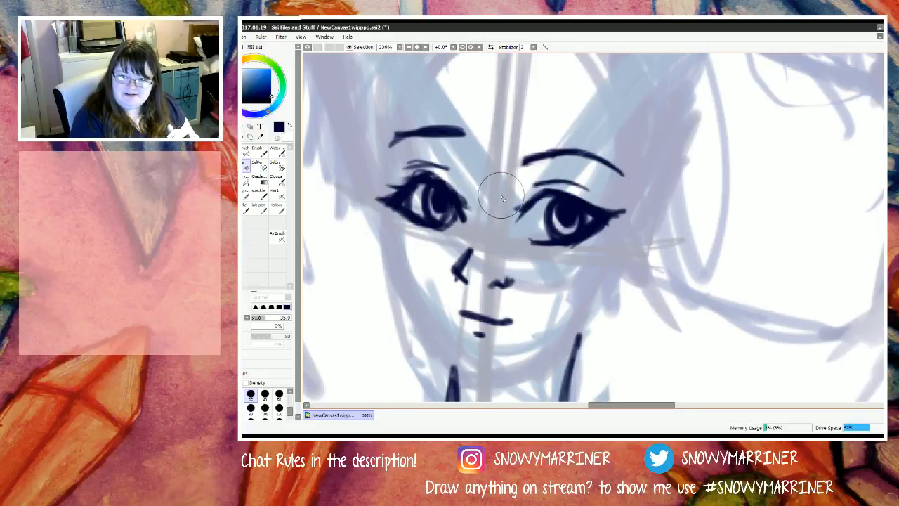
mouse_move(401, 105)
left_mouse_down()
mouse_move(386, 126)
mouse_move(421, 137)
mouse_move(342, 161)
left_mouse_up()
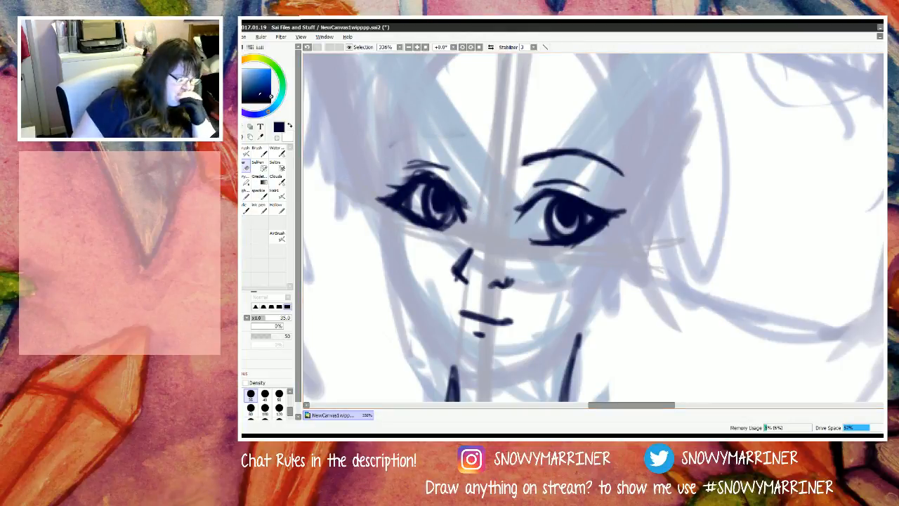
Step: Open a second view of the canvas, turn the views into separate windows and move the new one beside the close-up
left_click(243, 38)
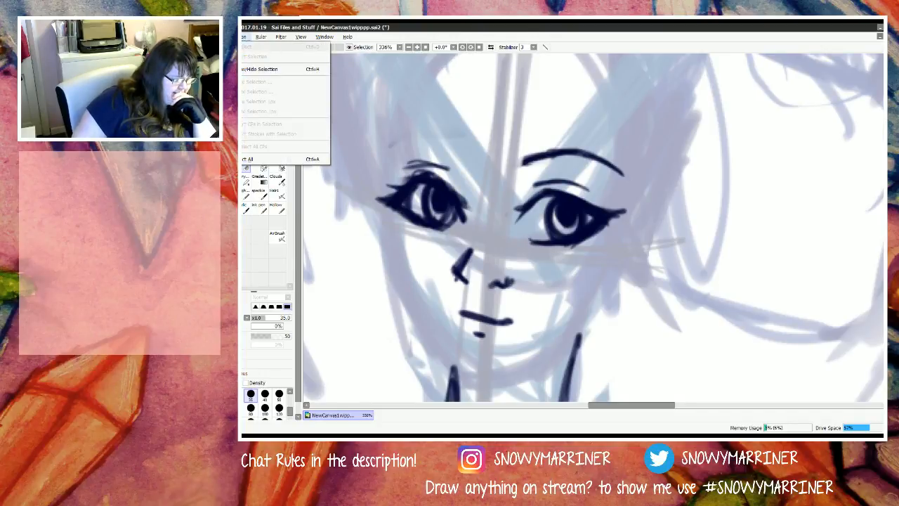
left_click(260, 37)
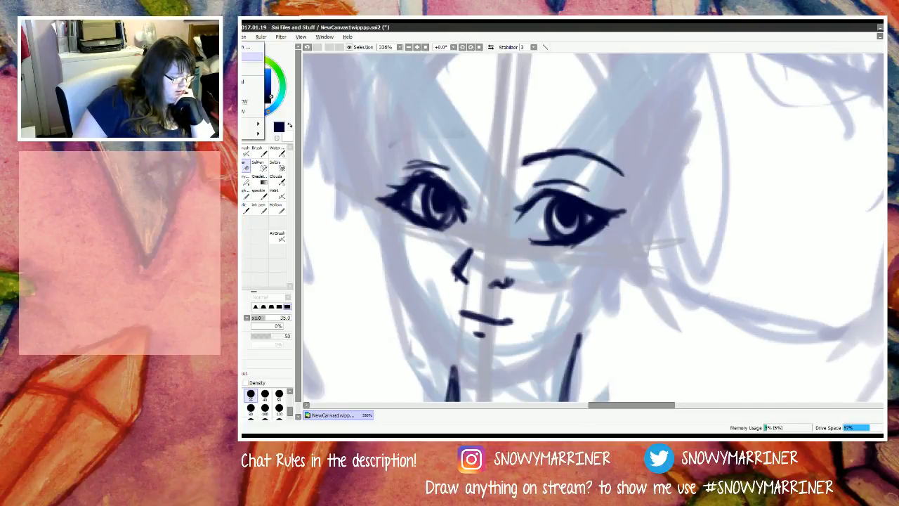
mouse_move(288, 37)
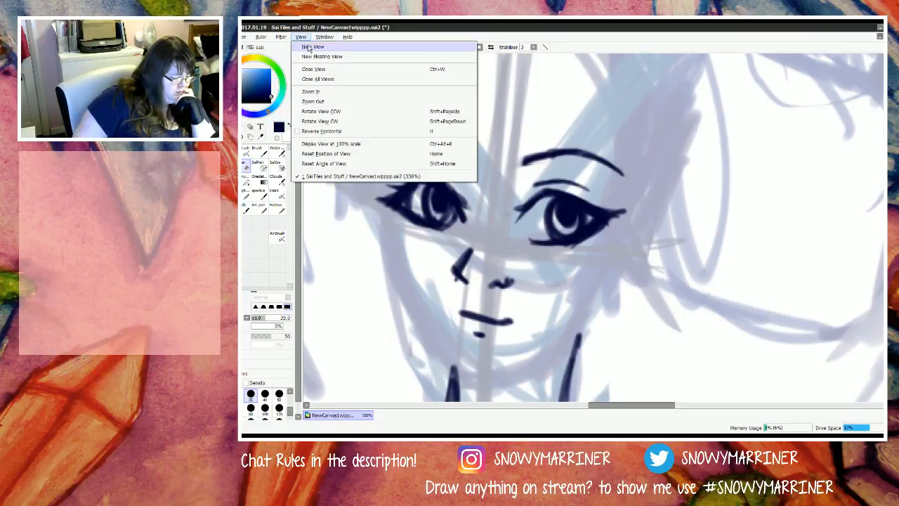
left_click(309, 47)
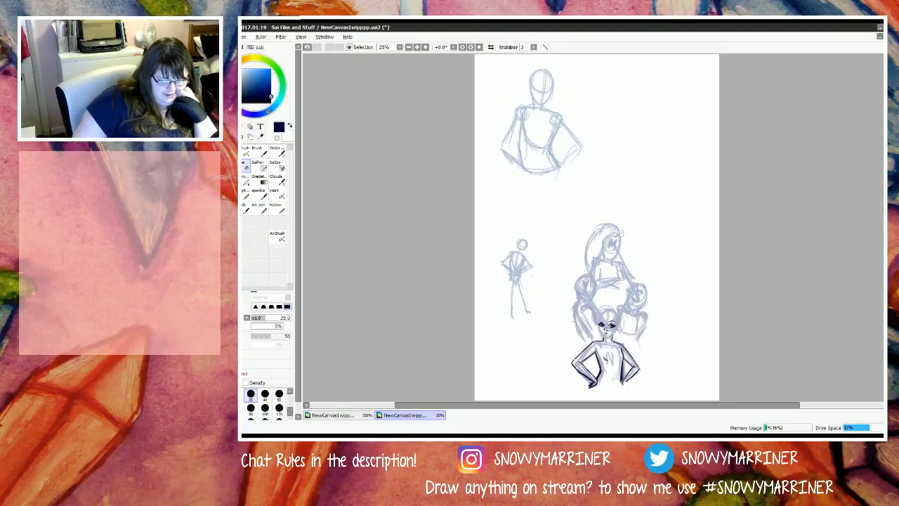
left_click(887, 36)
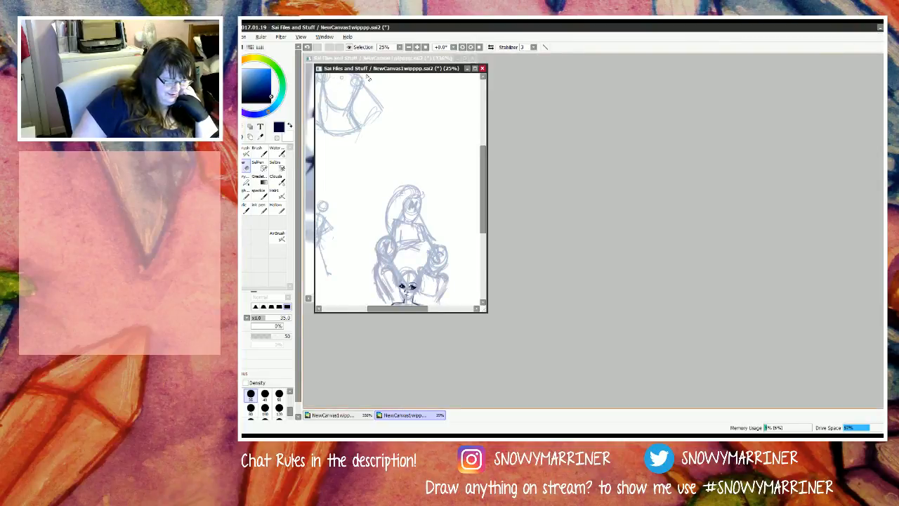
left_click_drag(406, 71, 788, 62)
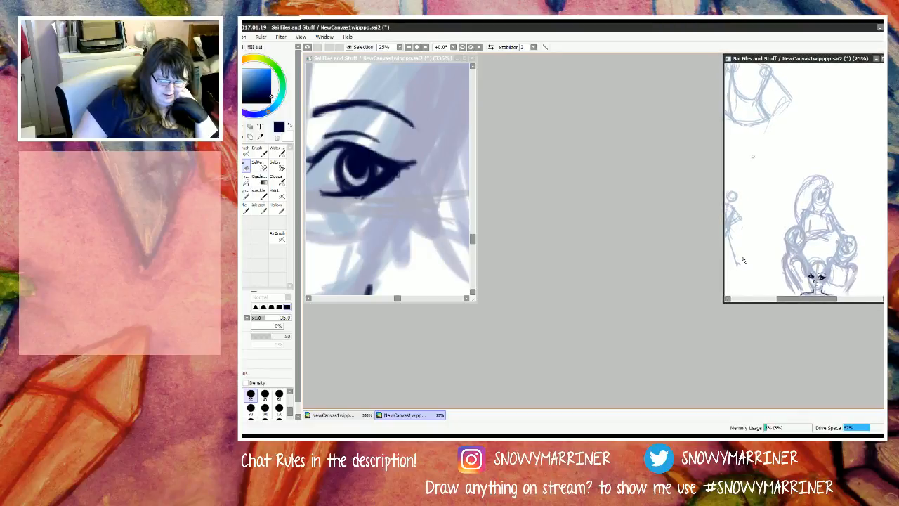
Step: Enlarge both view windows side by side, framing the N figure at 59.4% in the overview and its face in the close-up
left_click_drag(722, 305, 681, 408)
scroll(808, 340, "up", 5)
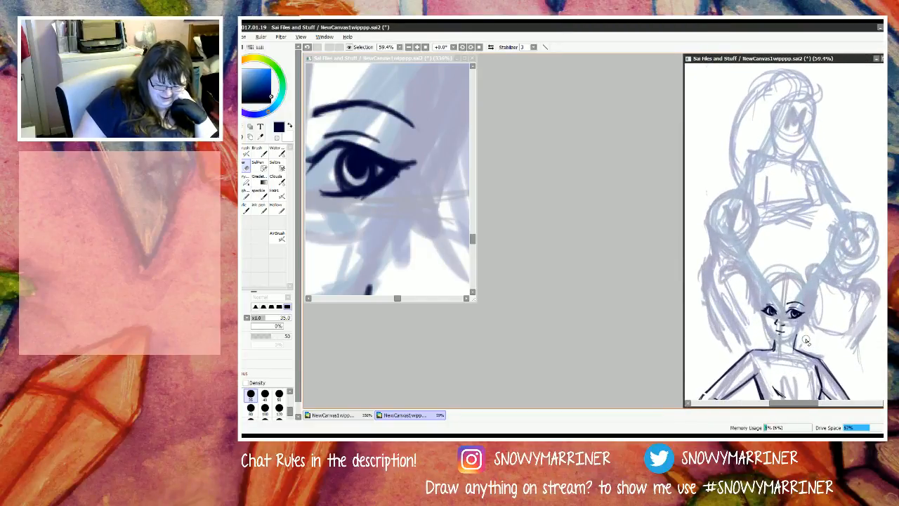
scroll(806, 304, "down", 4)
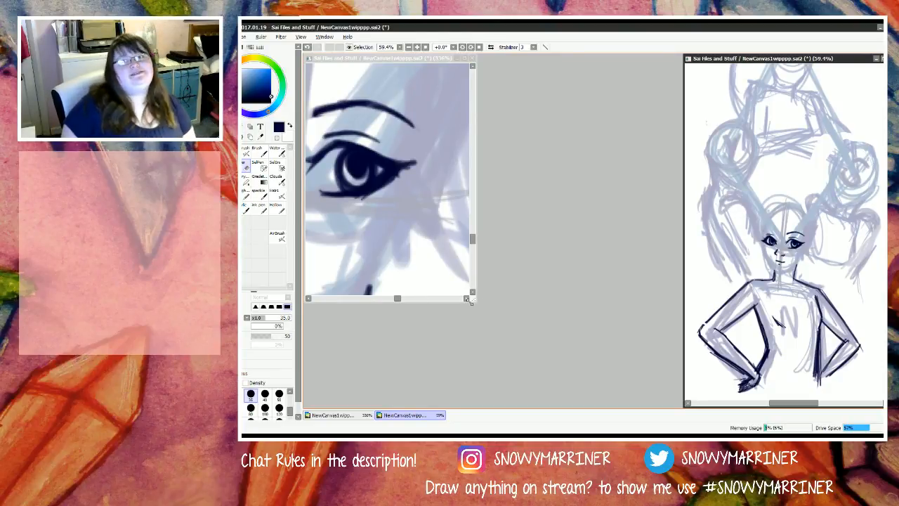
left_click_drag(477, 303, 679, 406)
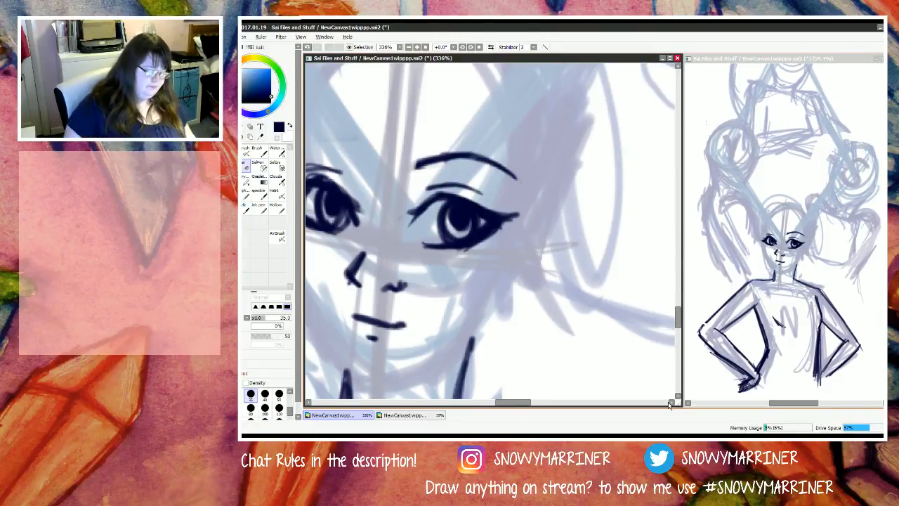
left_click_drag(513, 403, 505, 403)
Step: Extend the inner end of the right eyebrow and ink a matching arched eyebrow above the left eye
key("n")
left_click_drag(440, 318, 445, 318)
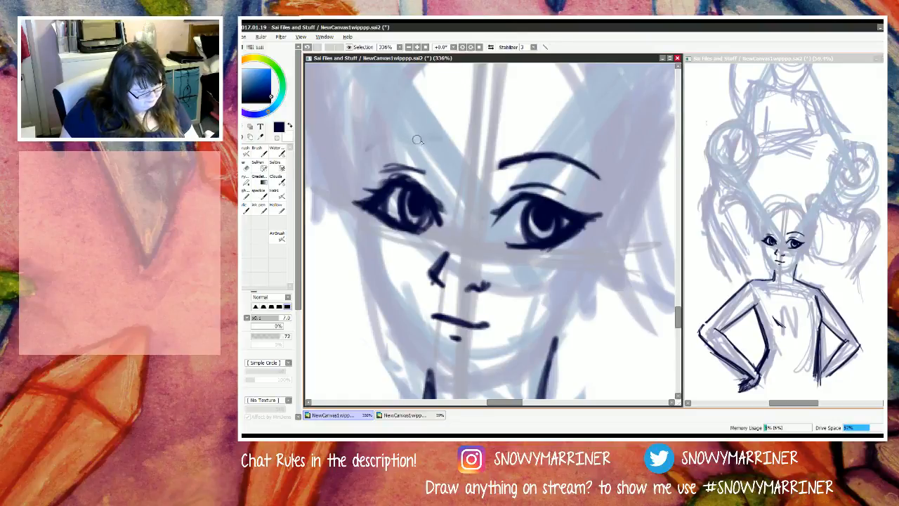
mouse_move(509, 162)
left_mouse_down()
mouse_move(497, 165)
mouse_move(531, 160)
mouse_move(493, 162)
left_mouse_up()
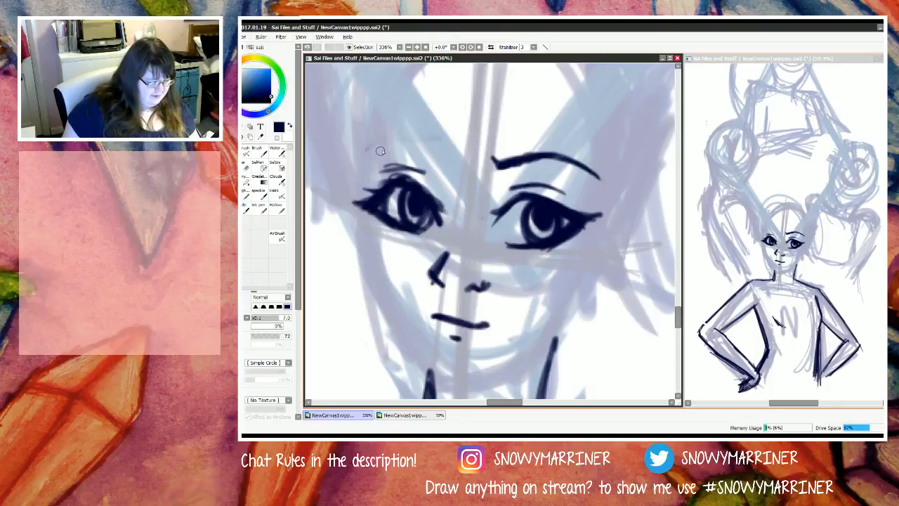
mouse_move(381, 140)
left_mouse_down()
mouse_move(429, 138)
mouse_move(373, 139)
mouse_move(433, 141)
mouse_move(387, 142)
mouse_move(408, 132)
mouse_move(380, 141)
mouse_move(421, 132)
mouse_move(382, 136)
mouse_move(434, 140)
left_mouse_up()
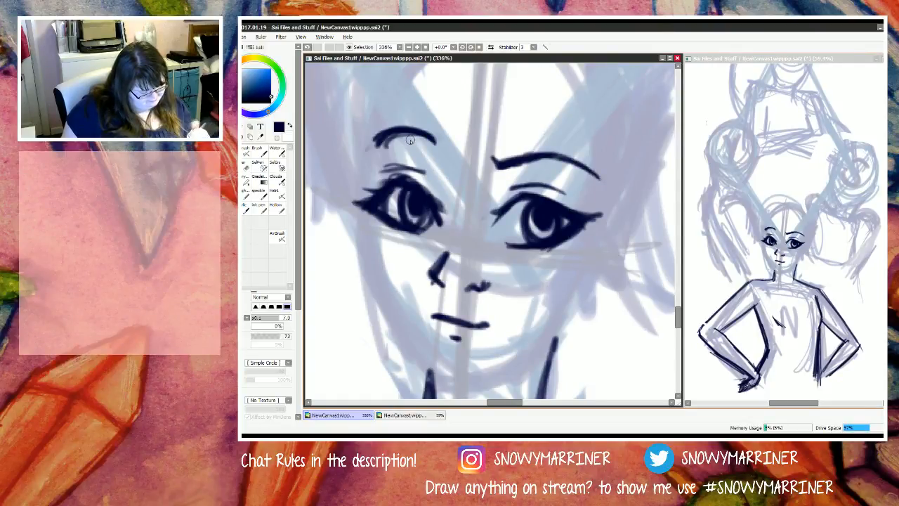
Step: Thicken the upper lip on the left half of the mouth and trim its left corner with the eraser
mouse_move(451, 314)
left_mouse_down()
mouse_move(465, 324)
mouse_move(437, 314)
left_mouse_up()
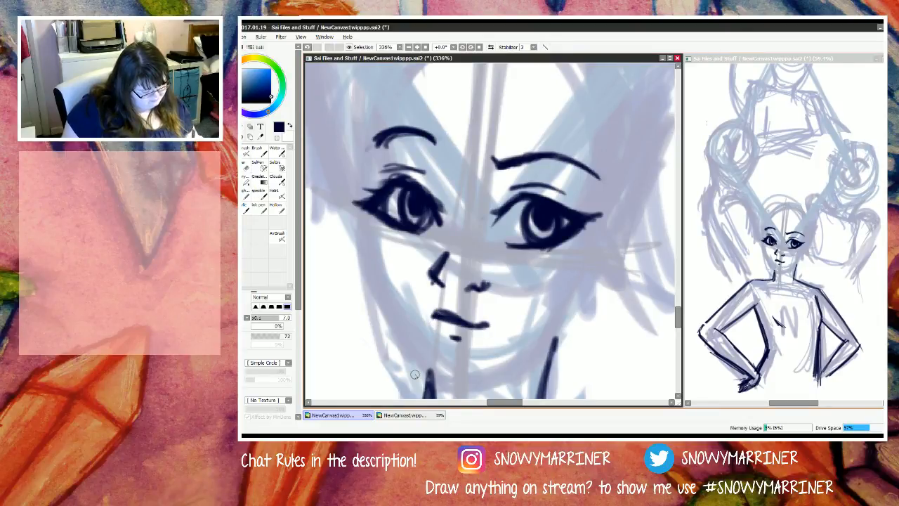
key("e")
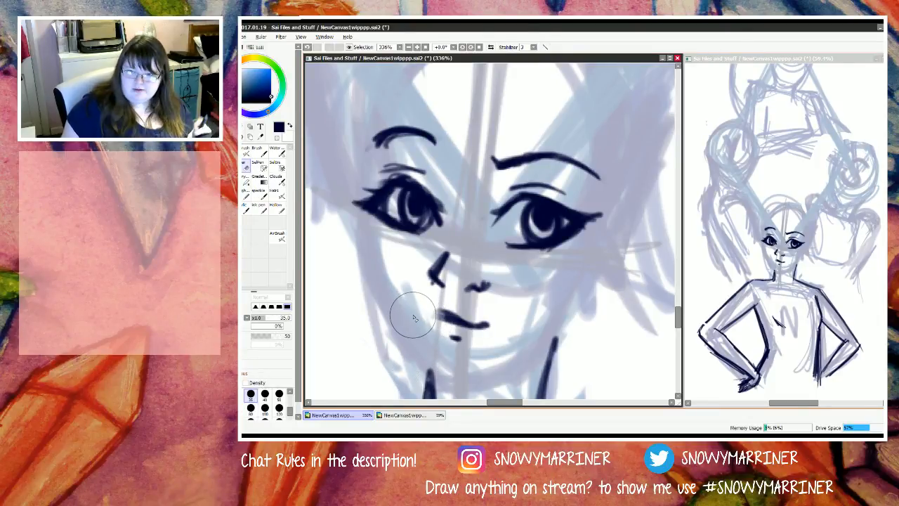
Step: Ink a short downturned corner onto the left end of the N figure's upper lip
key("n")
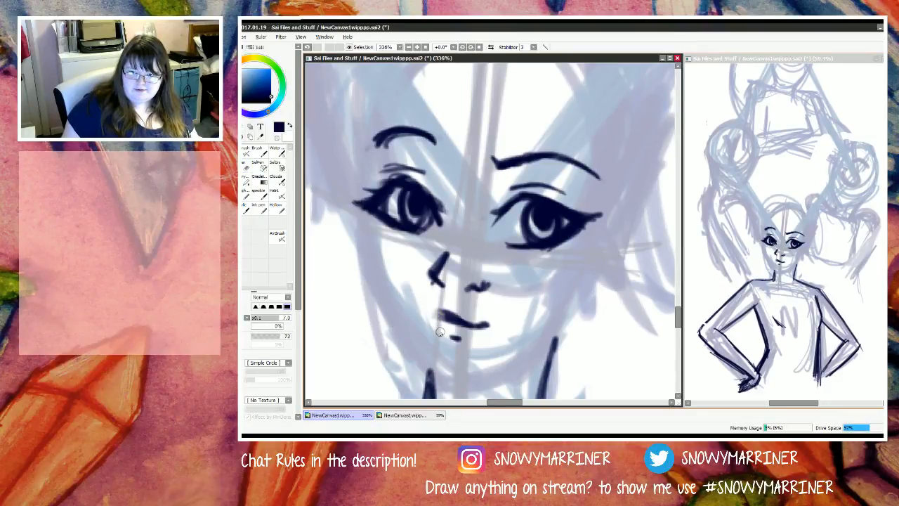
mouse_move(447, 314)
left_mouse_down()
mouse_move(432, 318)
mouse_move(453, 319)
mouse_move(442, 317)
left_mouse_up()
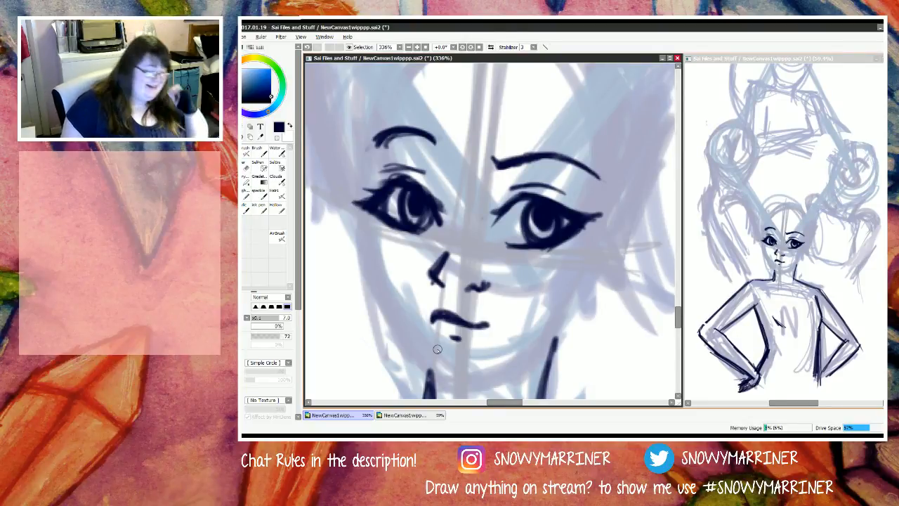
left_click(246, 166)
Step: Ink the face outline from the left brow down the cheek to the chin and up the right side of the jaw
scroll(406, 278, "down", 8)
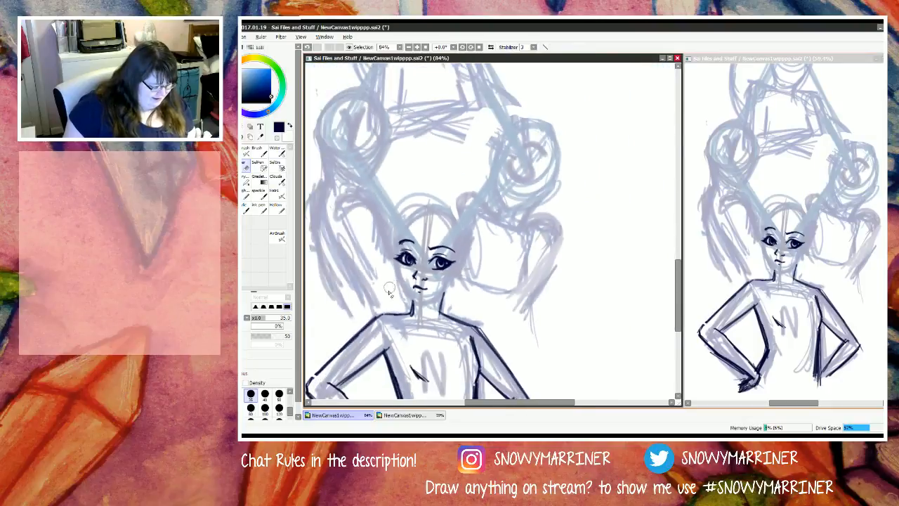
scroll(389, 292, "up", 5)
key("n")
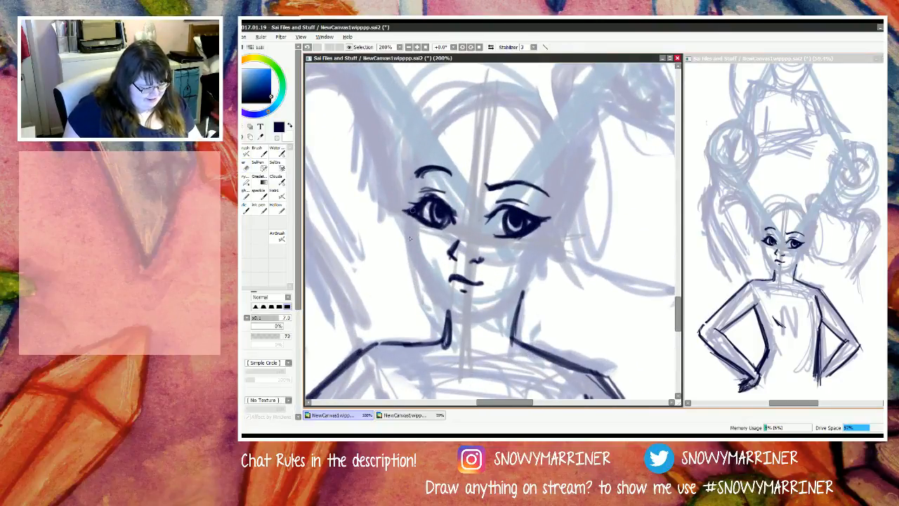
mouse_move(413, 180)
left_mouse_down()
mouse_move(417, 231)
mouse_move(425, 171)
mouse_move(401, 183)
mouse_move(416, 201)
mouse_move(410, 241)
mouse_move(410, 251)
mouse_move(415, 217)
mouse_move(418, 285)
mouse_move(409, 253)
mouse_move(425, 290)
mouse_move(417, 278)
mouse_move(456, 323)
left_mouse_up()
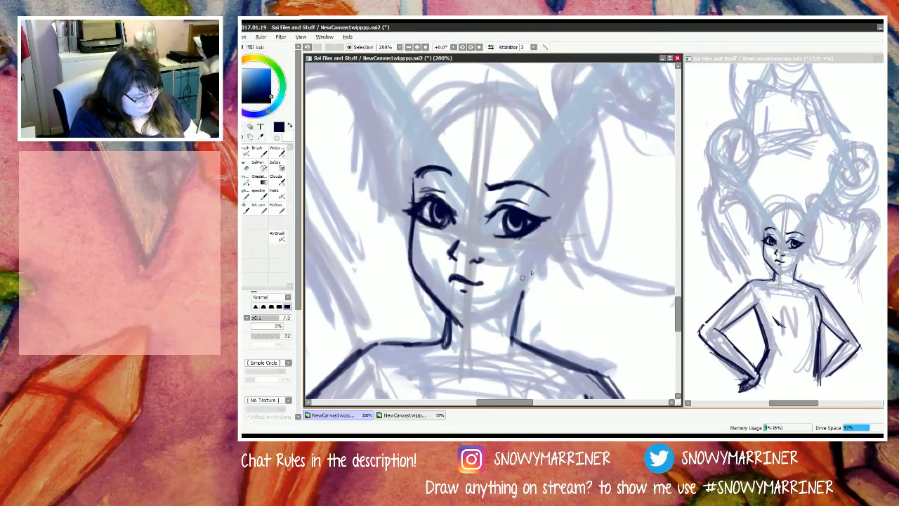
mouse_move(550, 247)
left_mouse_down()
mouse_move(526, 289)
mouse_move(462, 320)
left_mouse_up()
left_click_drag(506, 302, 464, 321)
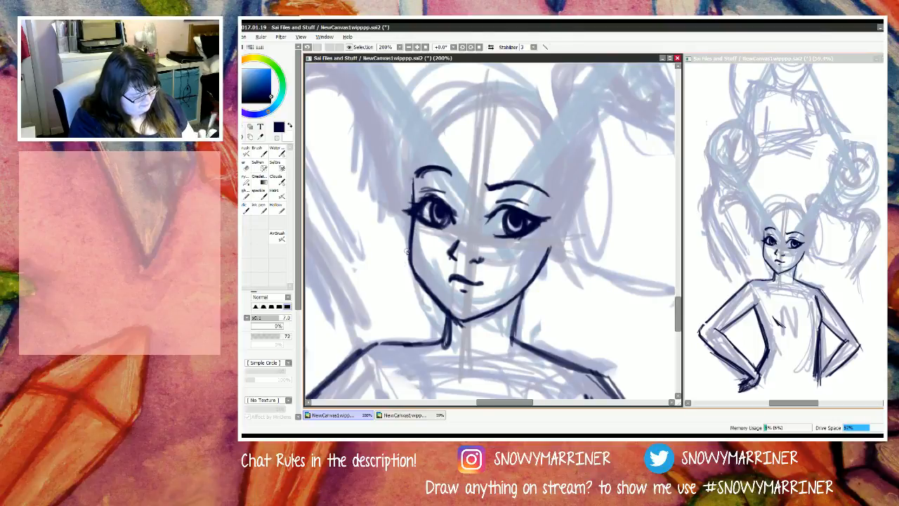
Step: Thin the left cheek line with the eraser and re-ink it from below the eye down to the jaw
key("e")
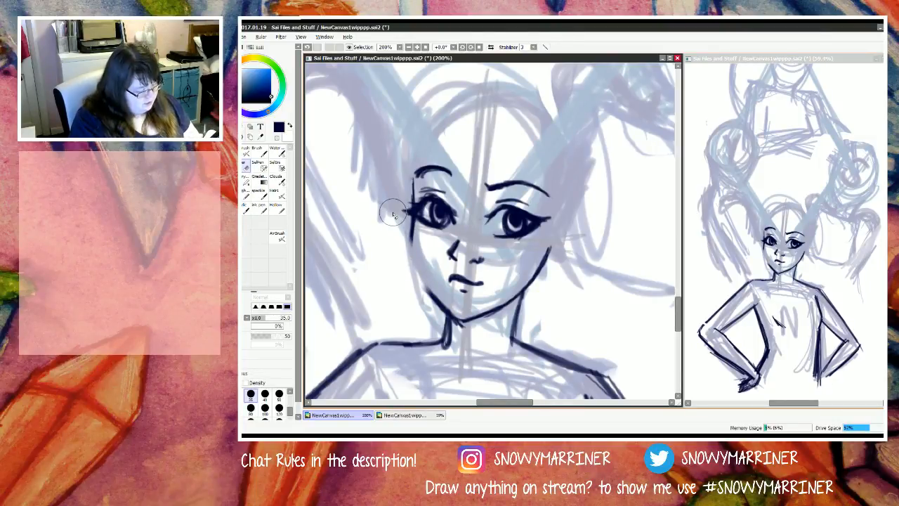
key("n")
mouse_move(412, 225)
left_mouse_down()
mouse_move(420, 268)
mouse_move(409, 249)
mouse_move(412, 264)
mouse_move(410, 253)
mouse_move(423, 287)
mouse_move(411, 250)
mouse_move(426, 289)
left_mouse_up()
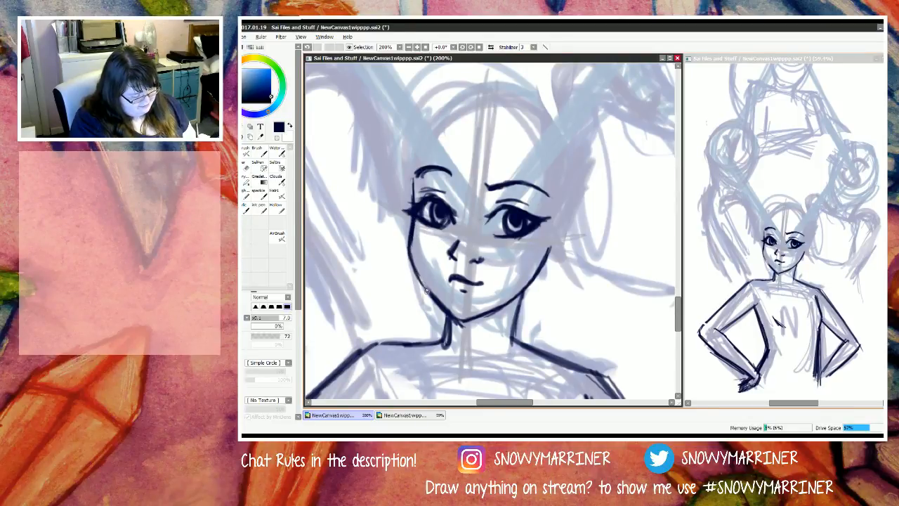
left_click_drag(409, 247, 428, 290)
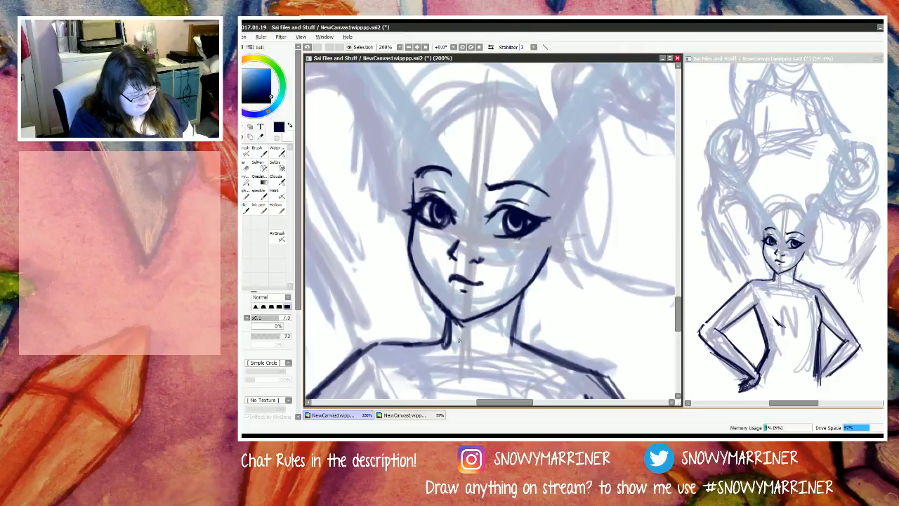
Step: Lasso the nose and mouth together and shift them slightly toward the chin with a transform, then clear the selection
left_click(251, 139)
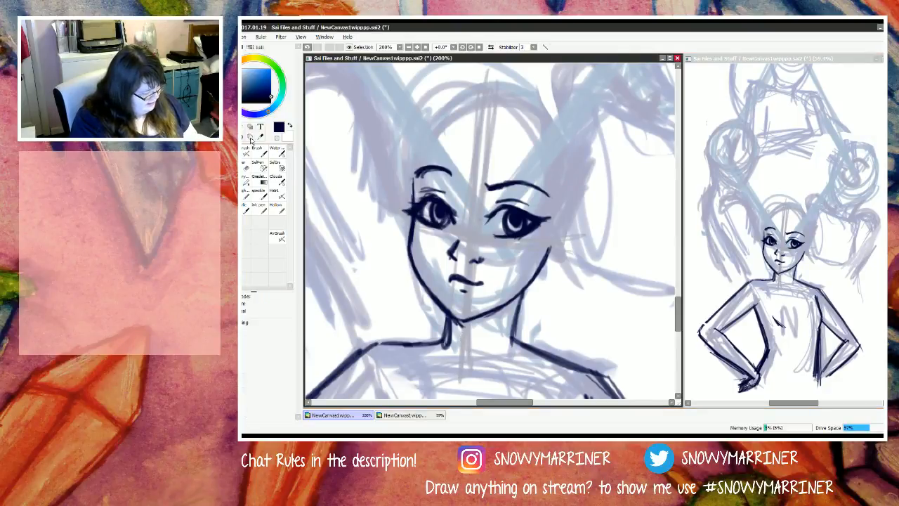
mouse_move(484, 236)
left_mouse_down()
mouse_move(434, 266)
mouse_move(490, 240)
left_mouse_up()
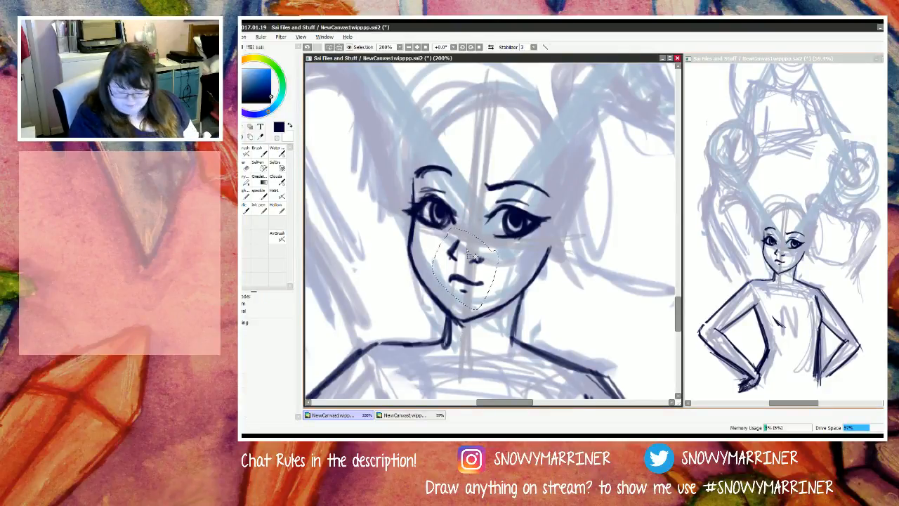
key("ctrl+t")
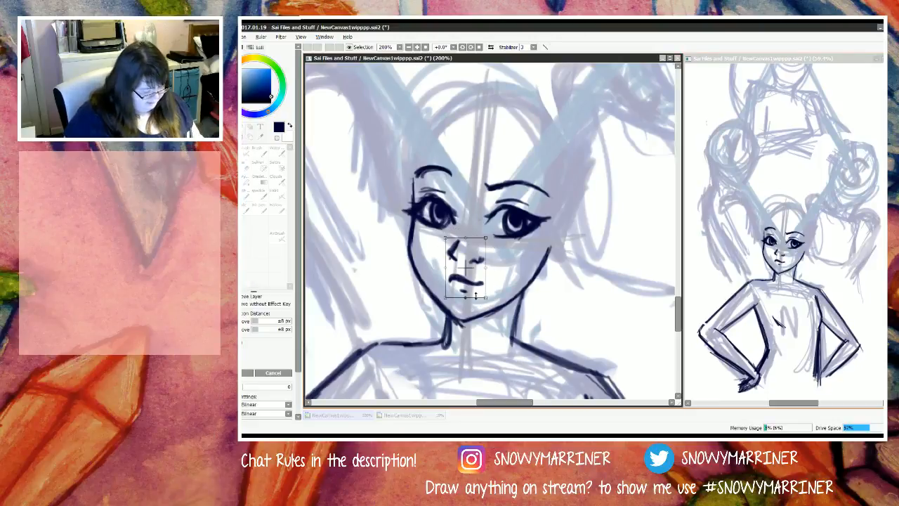
left_click_drag(475, 296, 478, 290)
scroll(466, 323, "down", 1)
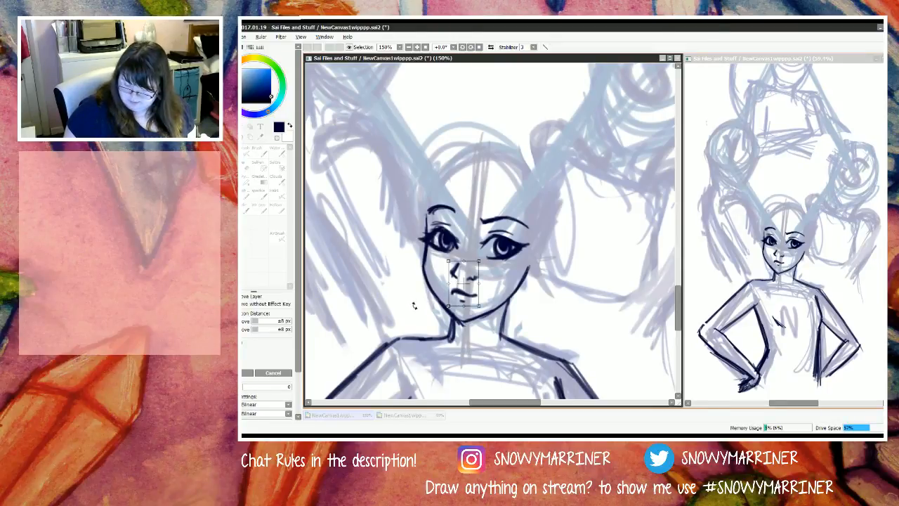
scroll(416, 313, "up", 4)
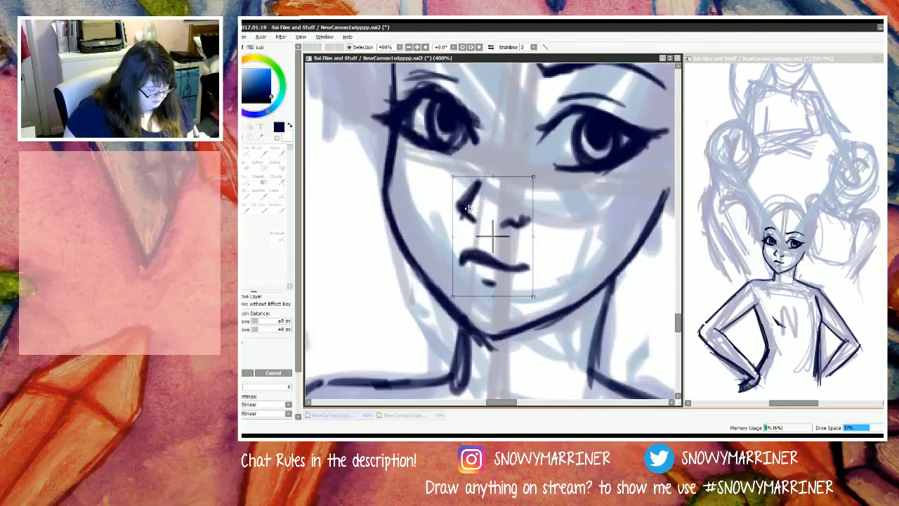
key("Return")
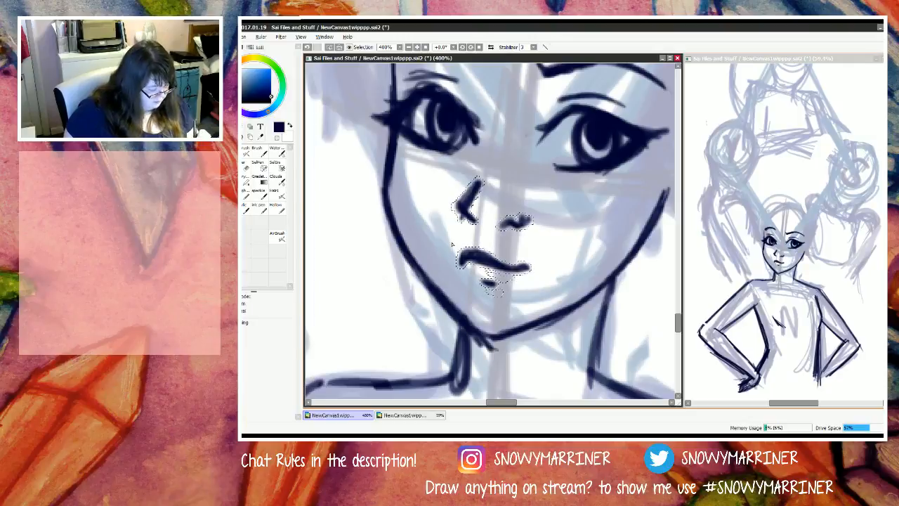
key("ctrl+d")
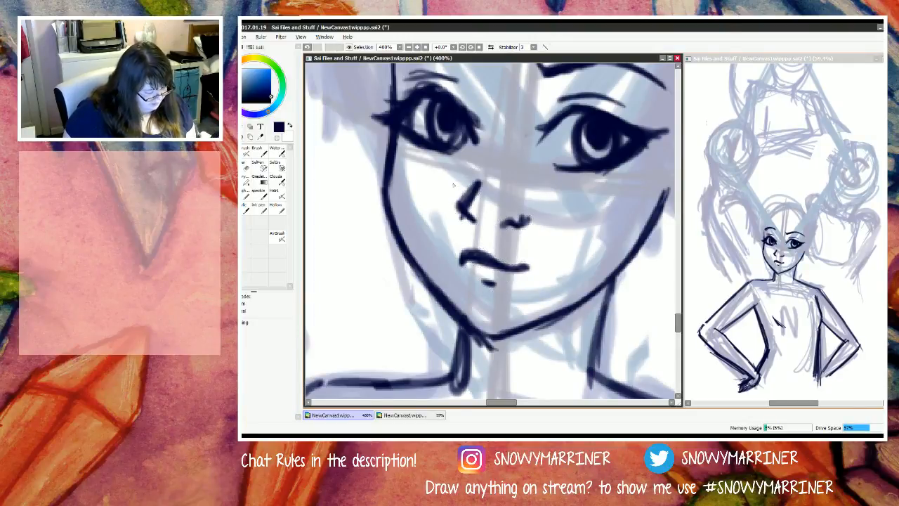
Step: Select only the nose lines, scale them down, rotate them slightly clockwise and move them up and to the left, then deselect
mouse_move(473, 167)
left_mouse_down()
mouse_move(483, 196)
mouse_move(446, 206)
left_mouse_up()
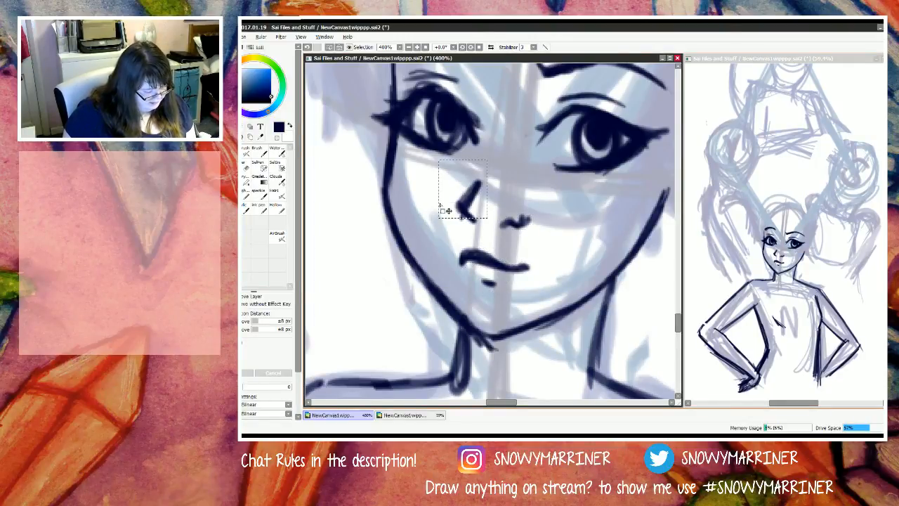
key("ctrl+d")
left_click_drag(542, 181, 451, 231)
left_click_drag(544, 172, 451, 232)
key("ctrl+t")
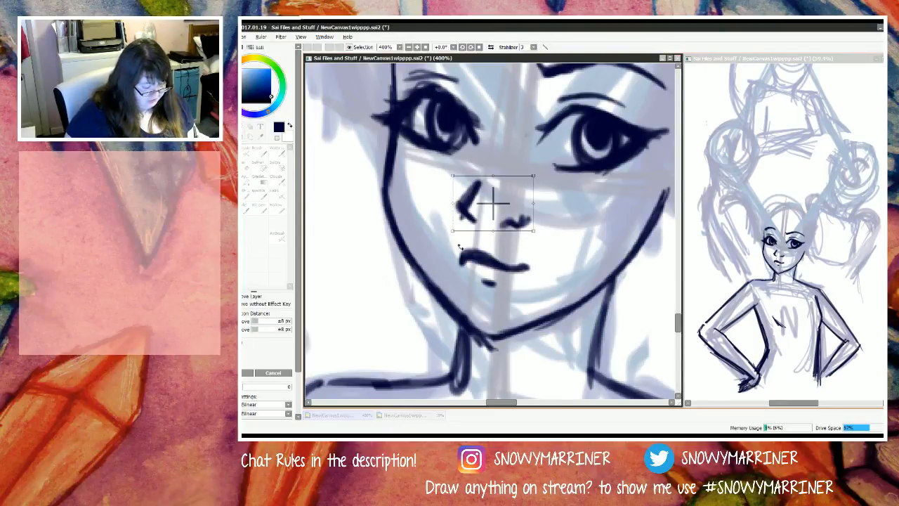
left_click_drag(452, 176, 466, 186)
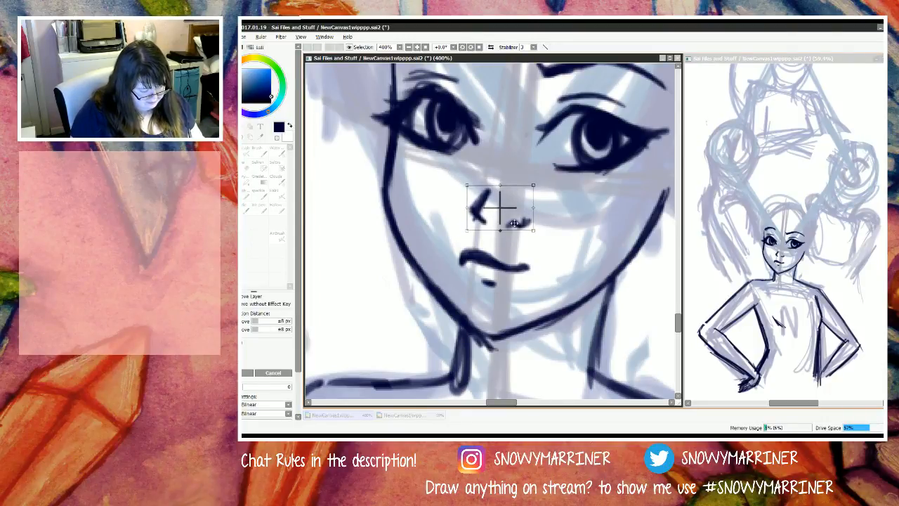
mouse_move(514, 224)
left_mouse_down()
mouse_move(497, 214)
mouse_move(521, 233)
left_mouse_up()
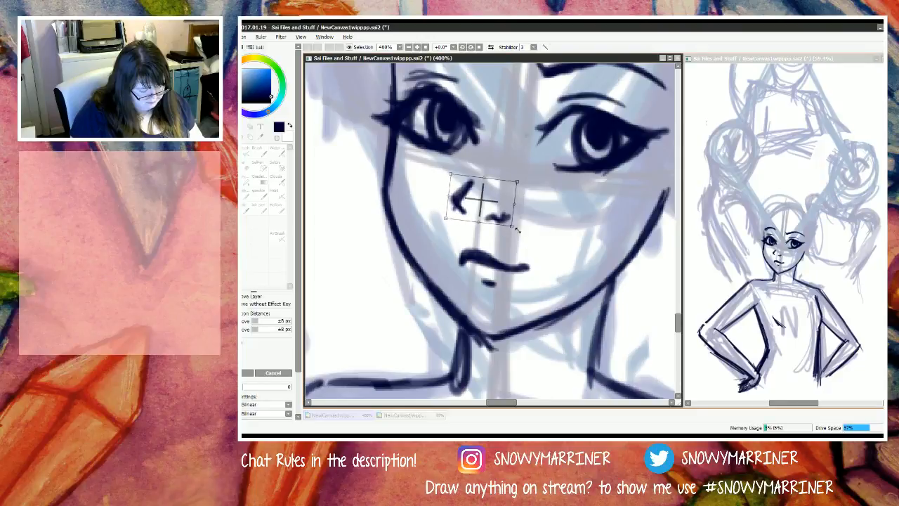
left_click_drag(465, 205, 465, 205)
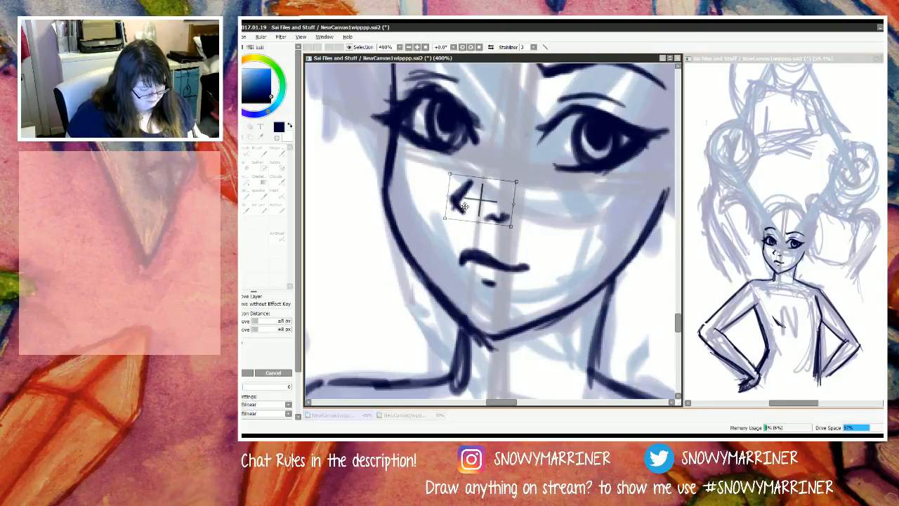
key("Return")
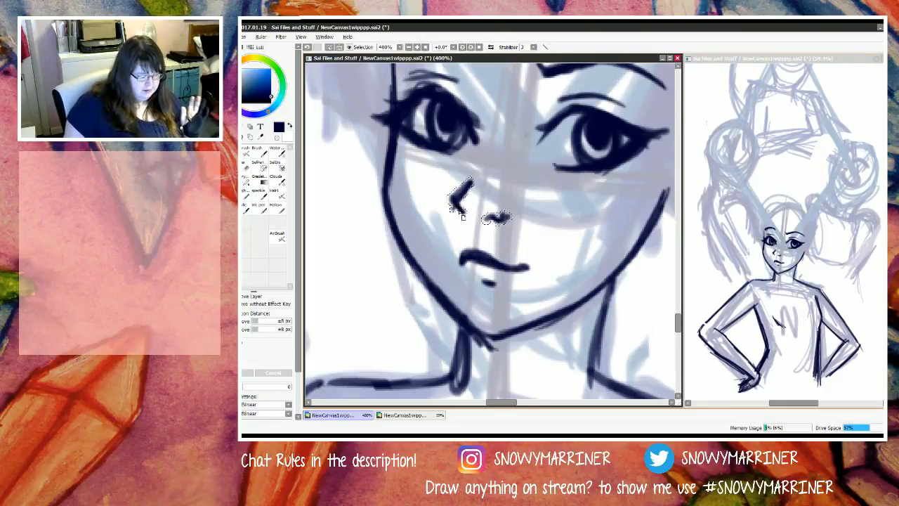
key("ctrl+d")
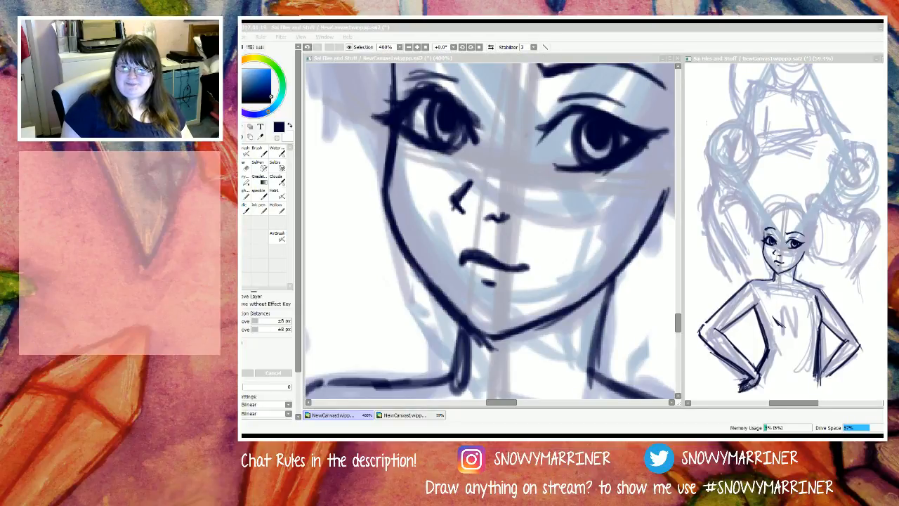
Step: Erase the outer tip of the right eye and redraw its lash wing with the dark pen
key("alt+Tab")
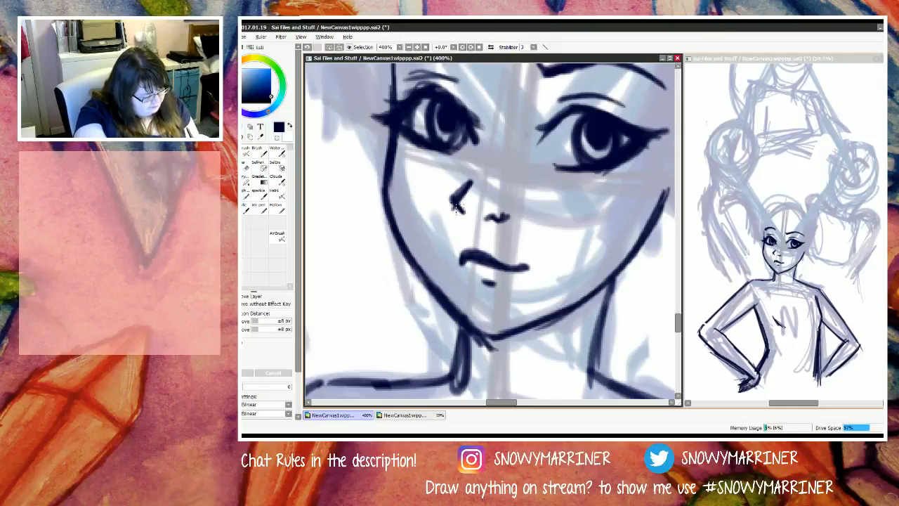
key("n")
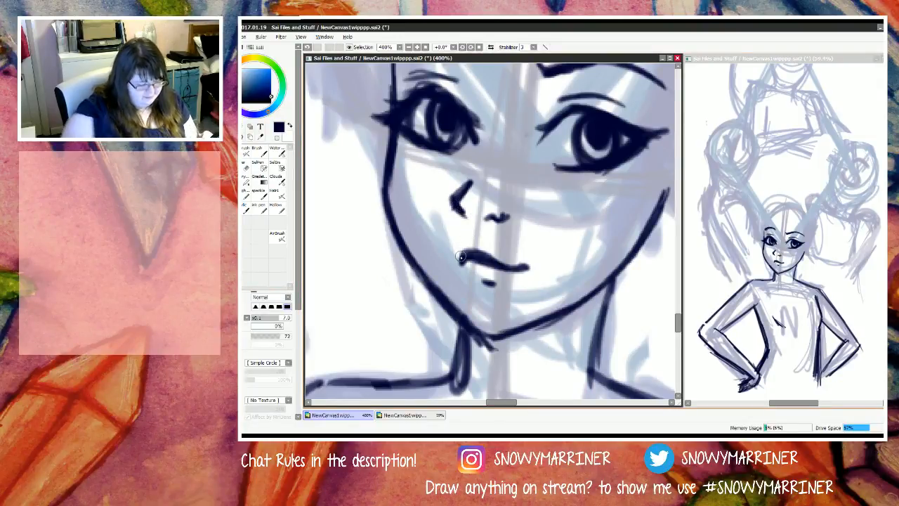
scroll(460, 257, "down", 5)
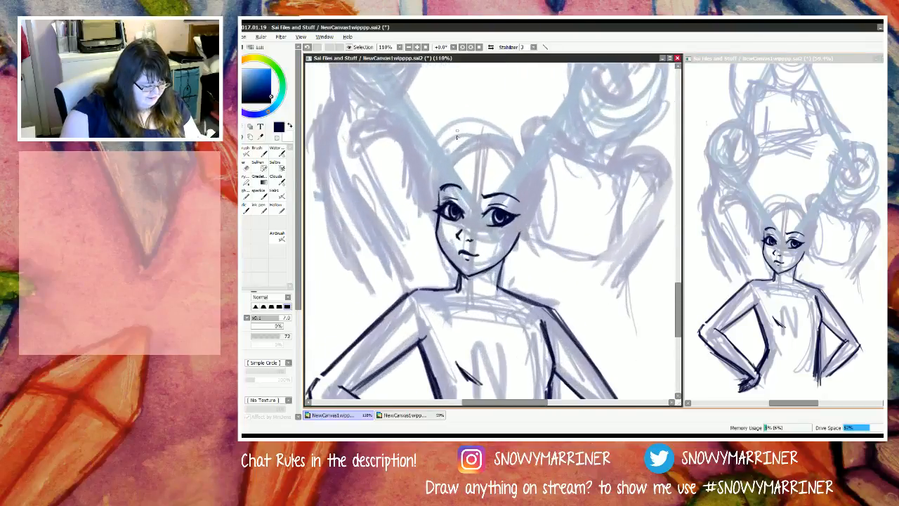
scroll(455, 203, "up", 2)
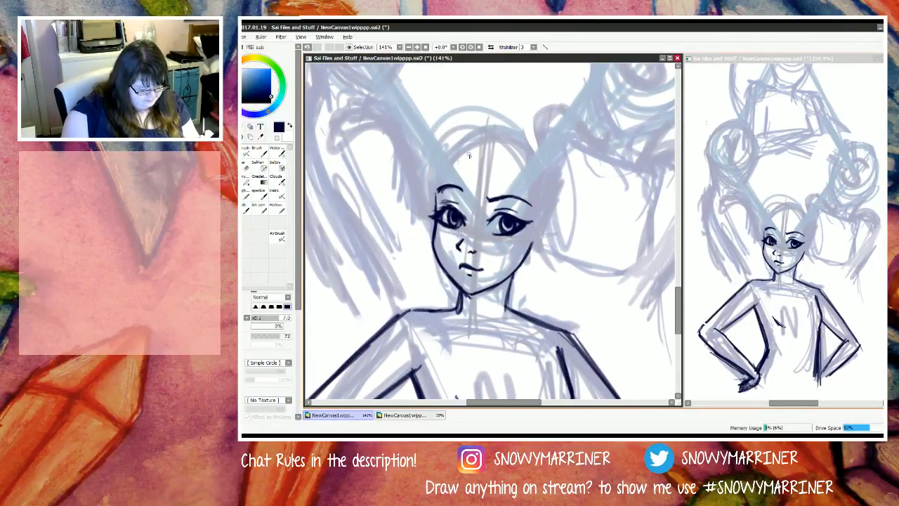
scroll(469, 156, "up", 2)
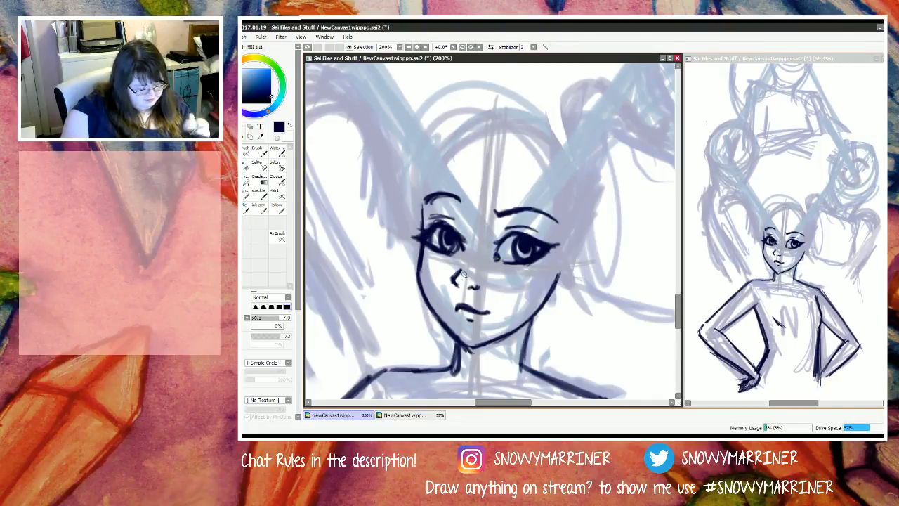
key("e")
mouse_move(558, 251)
left_mouse_down()
mouse_move(560, 233)
mouse_move(550, 259)
left_mouse_up()
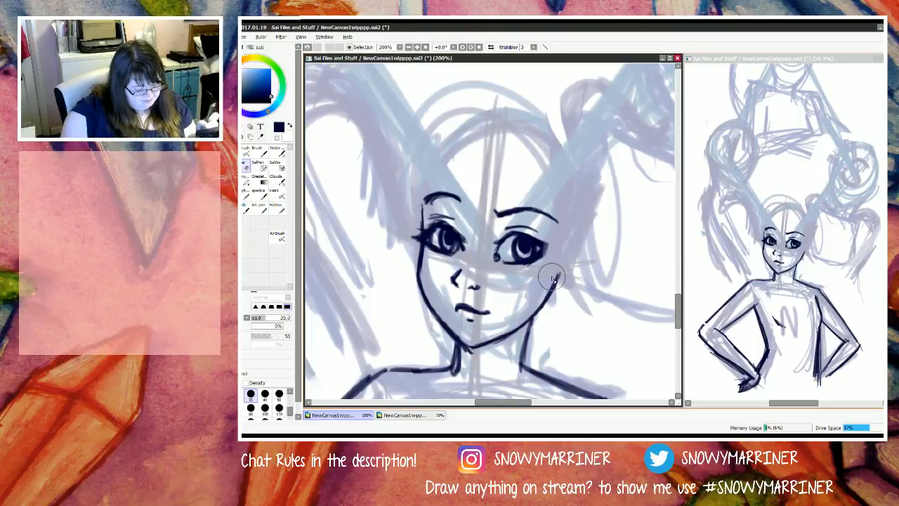
key("n")
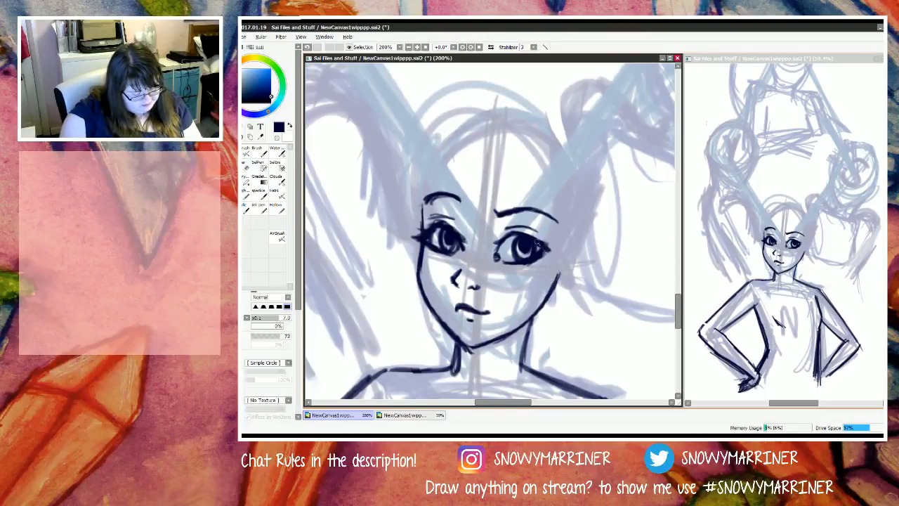
left_click_drag(537, 260, 560, 247)
Step: Sample the dark line colour from the right eye and thicken the lash wing at its outer corner
left_click_drag(425, 240, 418, 233)
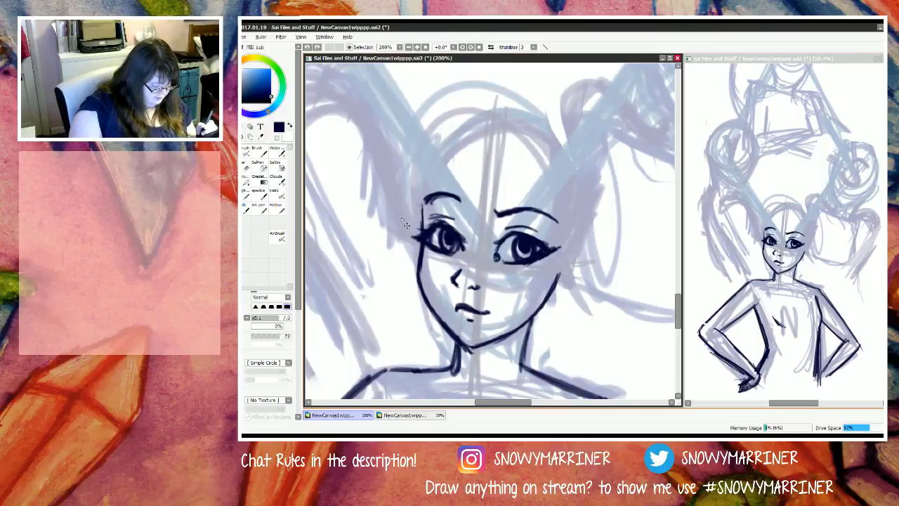
right_click(542, 248)
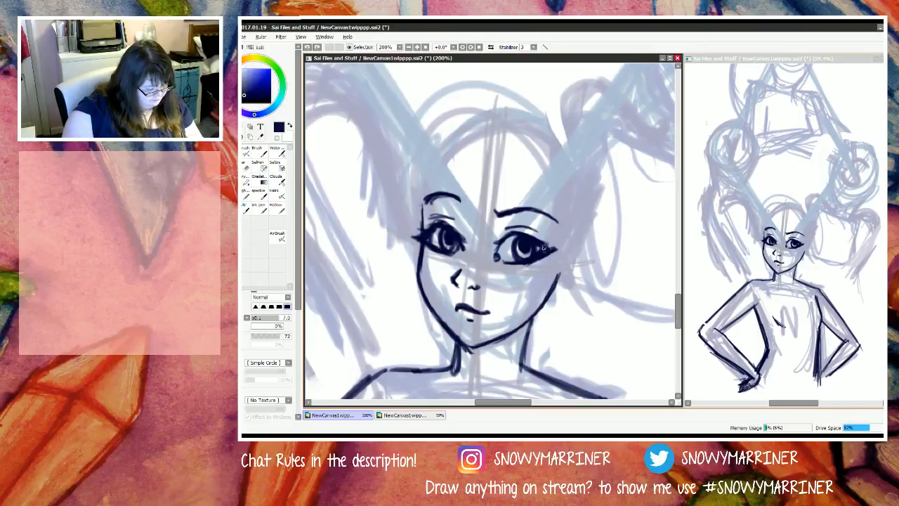
left_click_drag(543, 247, 551, 245)
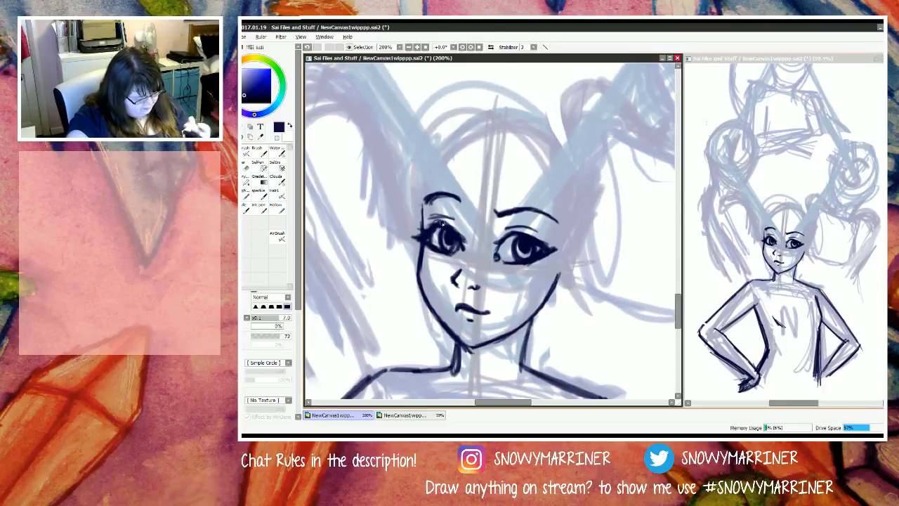
key("e")
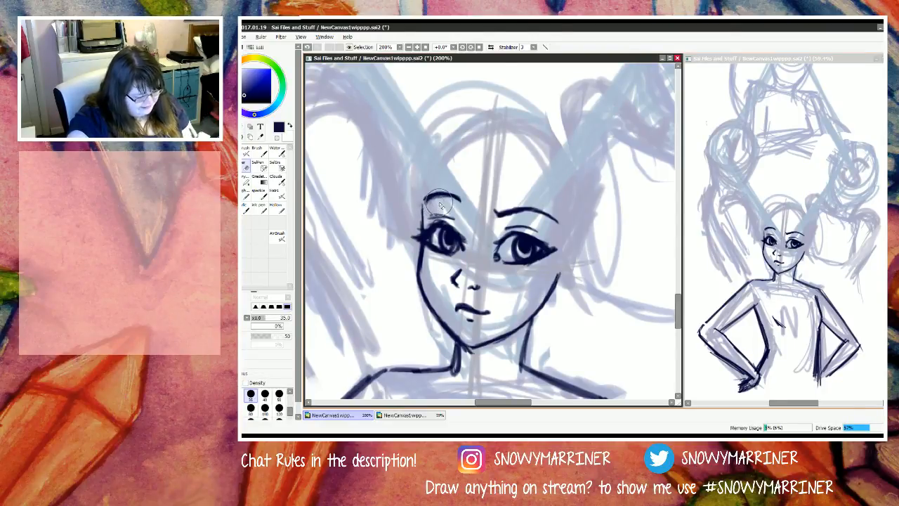
key("n")
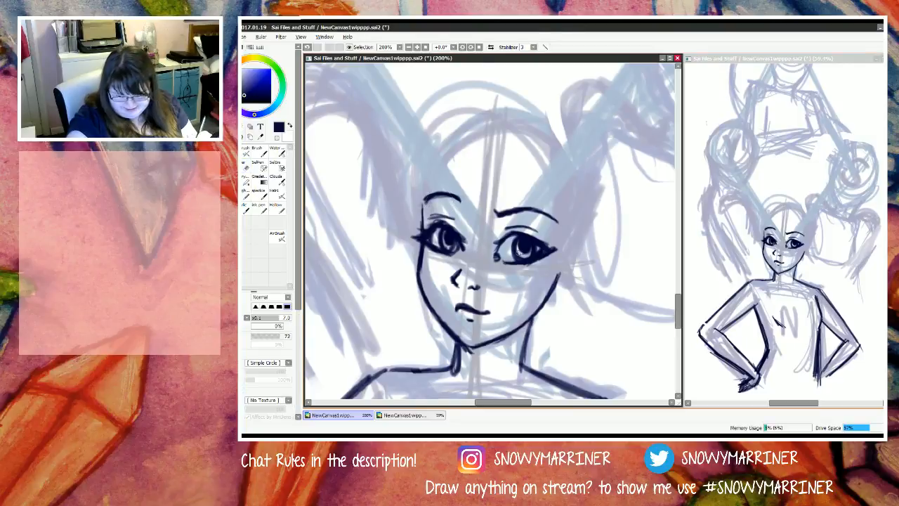
mouse_move(518, 202)
left_mouse_down()
mouse_move(548, 149)
mouse_move(472, 221)
left_mouse_up()
mouse_move(557, 149)
left_mouse_down()
mouse_move(499, 211)
mouse_move(455, 228)
left_mouse_up()
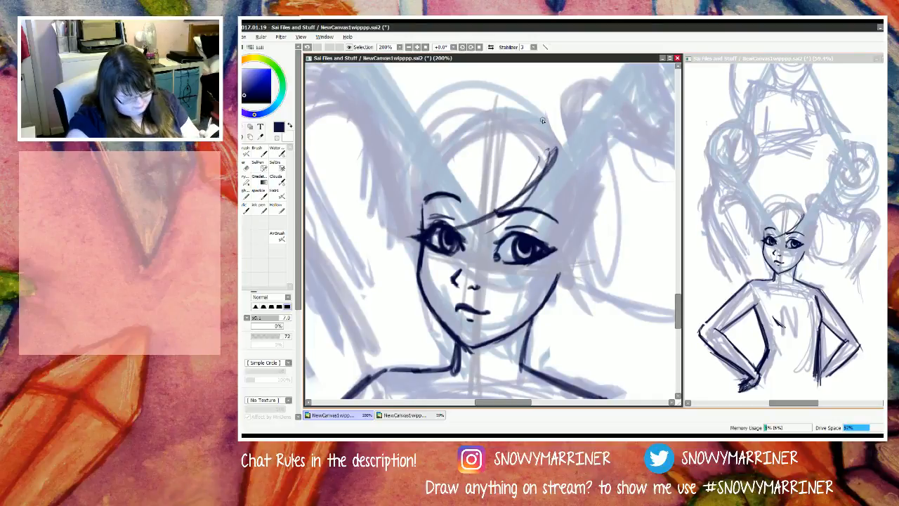
key("ctrl+z")
key("ctrl+z")
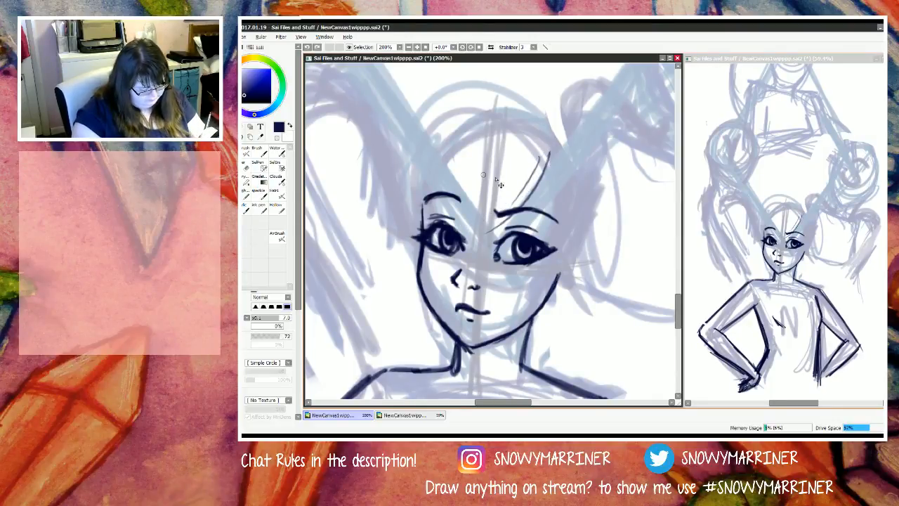
key("ctrl+z")
Step: Sketch the N figure's side-swept fringe with long dark strands from the parting across the forehead to the left temple
left_click_drag(563, 143, 455, 226)
mouse_move(549, 148)
left_mouse_down()
mouse_move(472, 216)
mouse_move(507, 195)
mouse_move(453, 218)
left_mouse_up()
left_click_drag(526, 170, 388, 242)
left_click_drag(516, 136, 407, 243)
left_click_drag(435, 198, 398, 250)
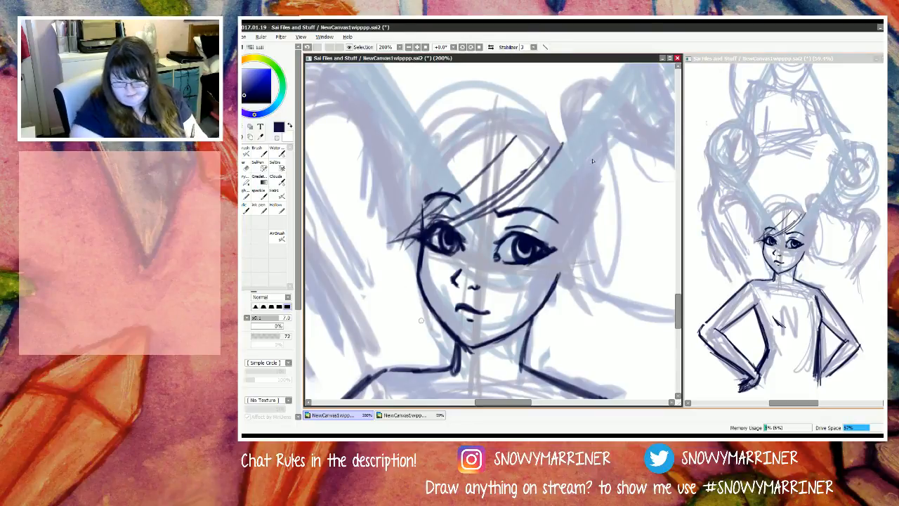
Step: Draw dark hair strands from the parting down the right side of the face, flicking outward beside the neck
left_click_drag(564, 139, 545, 212)
left_click_drag(572, 137, 549, 215)
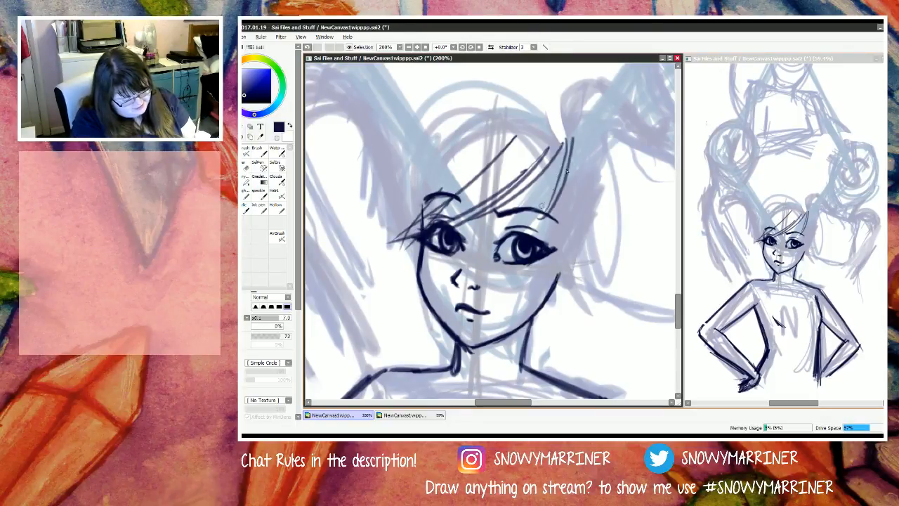
mouse_move(557, 153)
left_mouse_down()
mouse_move(525, 234)
mouse_move(539, 205)
left_mouse_up()
left_click_drag(574, 139, 558, 275)
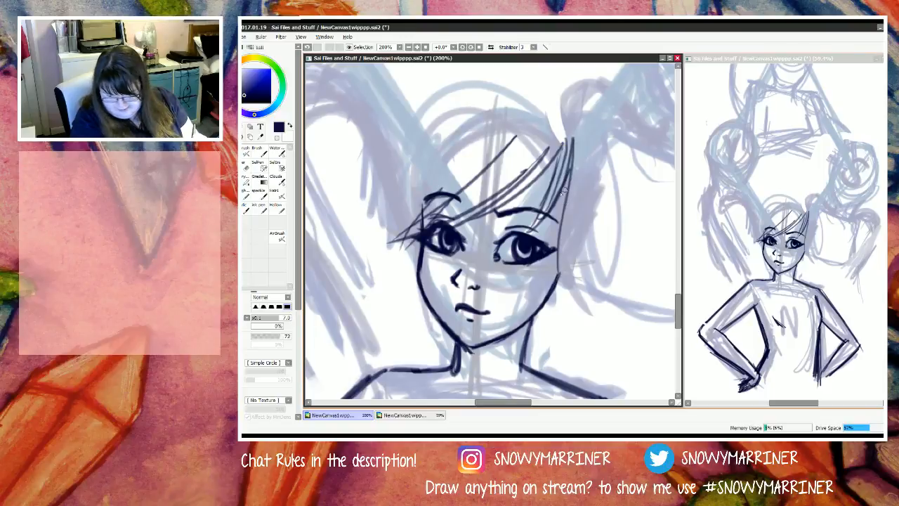
mouse_move(566, 216)
left_mouse_down()
mouse_move(559, 309)
mouse_move(541, 330)
left_mouse_up()
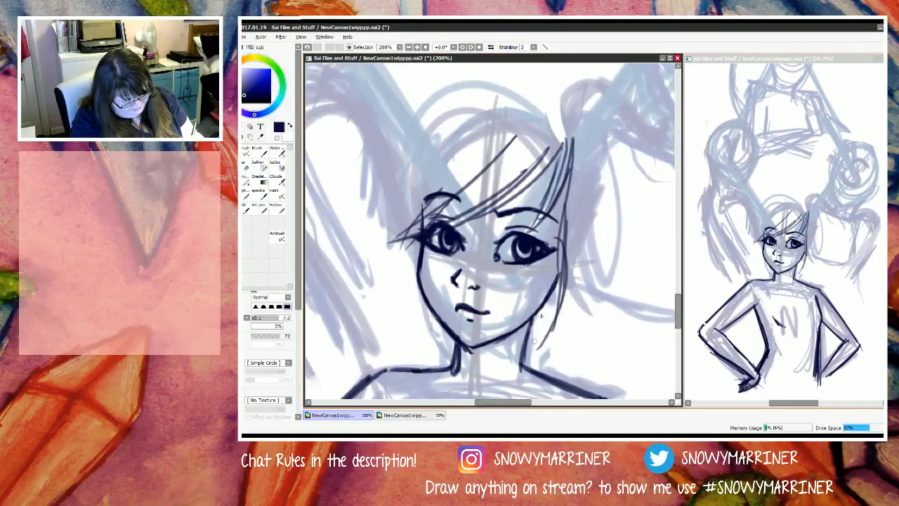
left_click_drag(558, 282, 532, 349)
mouse_move(572, 308)
left_mouse_down()
mouse_move(525, 361)
mouse_move(566, 344)
left_mouse_up()
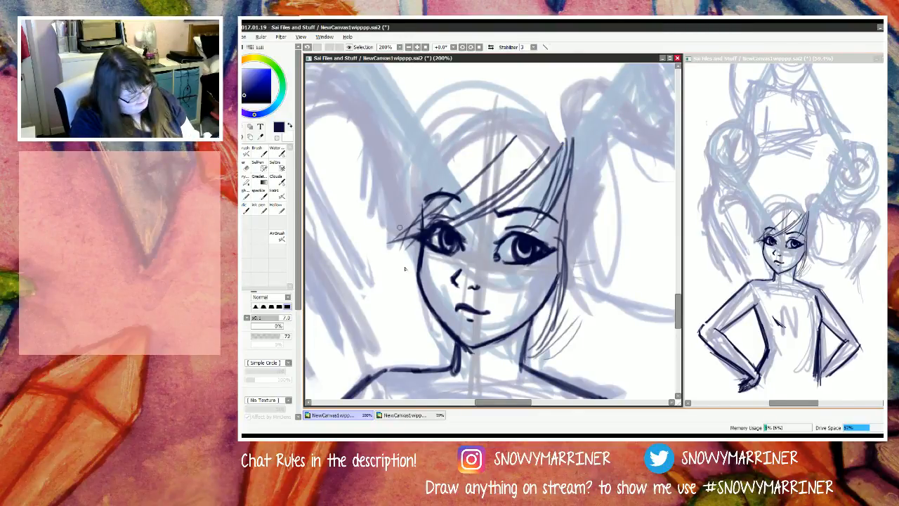
Step: Draw the left side lock from the temple past the jaw, curving inward to the neck
mouse_move(396, 215)
left_mouse_down()
mouse_move(392, 290)
mouse_move(396, 251)
mouse_move(430, 356)
left_mouse_up()
mouse_move(396, 246)
left_mouse_down()
mouse_move(410, 331)
mouse_move(402, 257)
mouse_move(434, 351)
left_mouse_up()
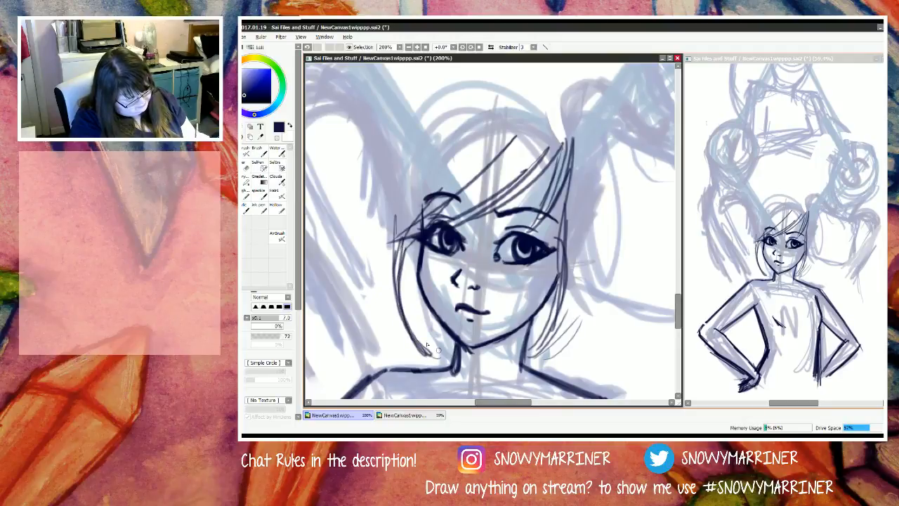
left_click_drag(407, 319, 432, 355)
mouse_move(414, 301)
left_mouse_down()
mouse_move(441, 355)
mouse_move(457, 353)
left_mouse_up()
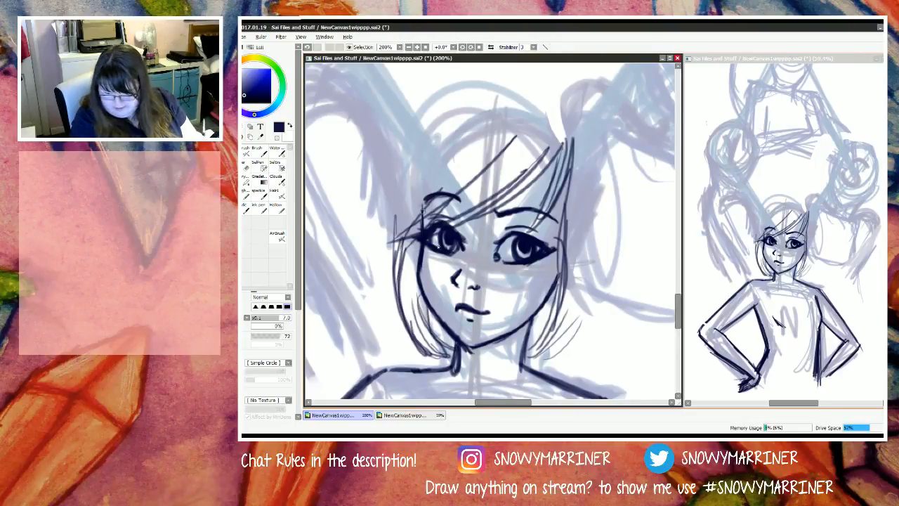
Step: Outline the outer edge of the bob on the right, fill its lower part with strands and add strands to the left lock
mouse_move(587, 136)
left_mouse_down()
mouse_move(599, 189)
mouse_move(607, 317)
left_mouse_up()
left_click_drag(611, 173, 566, 344)
left_click_drag(615, 204, 565, 351)
left_click_drag(594, 233, 542, 365)
mouse_move(592, 207)
left_mouse_down()
mouse_move(581, 280)
mouse_move(548, 342)
mouse_move(567, 242)
left_mouse_up()
left_click_drag(410, 341, 404, 250)
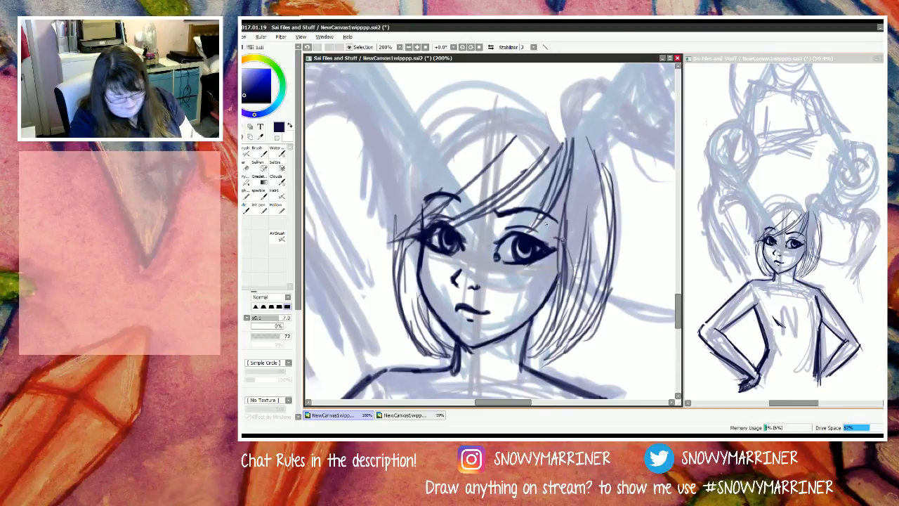
Step: Outline the top of the hair over the crown and bring layered strands down the left side of the head
mouse_move(539, 120)
left_mouse_down()
mouse_move(561, 127)
mouse_move(619, 226)
left_mouse_up()
mouse_move(485, 114)
left_mouse_down()
mouse_move(553, 123)
mouse_move(562, 141)
mouse_move(460, 113)
left_mouse_up()
left_click_drag(536, 105, 431, 120)
mouse_move(484, 104)
left_mouse_down()
mouse_move(452, 138)
mouse_move(471, 114)
mouse_move(409, 161)
mouse_move(447, 121)
mouse_move(388, 209)
left_mouse_up()
mouse_move(431, 131)
left_mouse_down()
mouse_move(366, 257)
mouse_move(374, 246)
left_mouse_up()
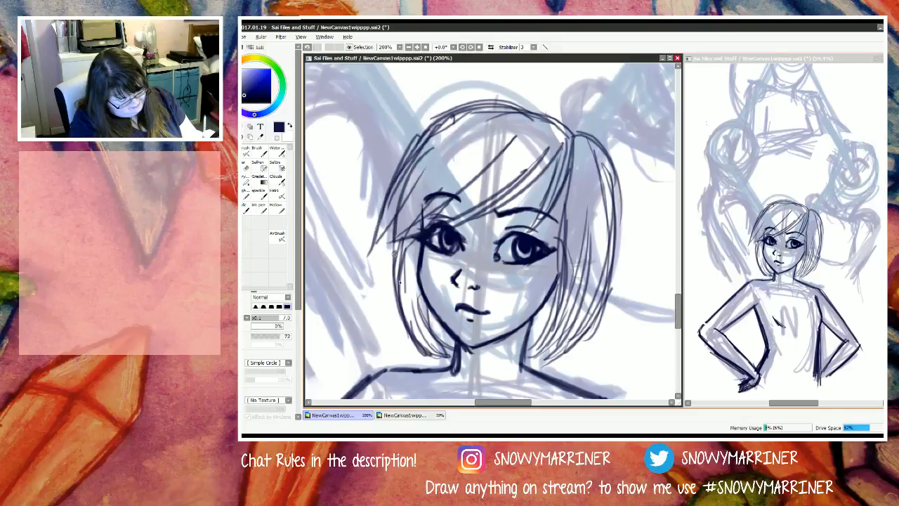
left_click_drag(411, 193, 390, 293)
mouse_move(406, 209)
left_mouse_down()
mouse_move(392, 319)
mouse_move(396, 309)
left_mouse_up()
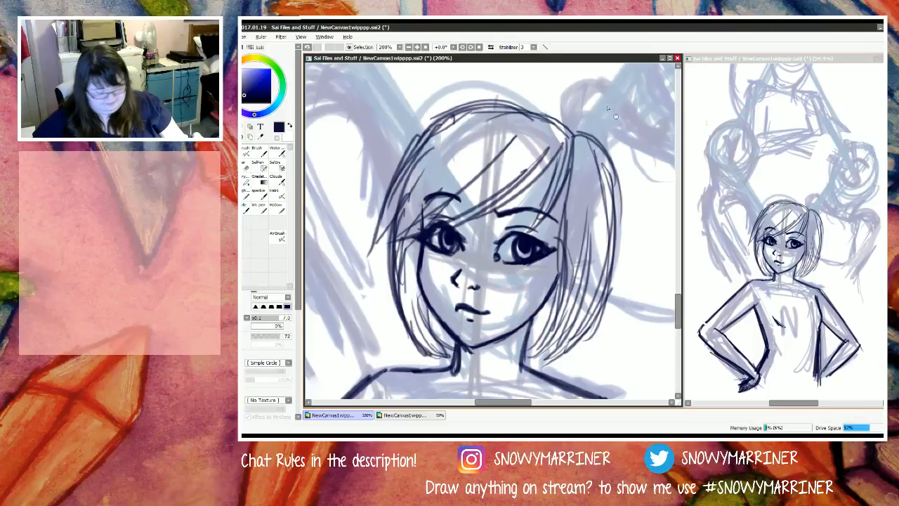
Step: Draw a round hair bun on each side of the head, with a loose curl hanging from the right one
mouse_move(580, 148)
left_mouse_down()
mouse_move(608, 131)
mouse_move(585, 138)
mouse_move(599, 131)
mouse_move(627, 208)
mouse_move(629, 227)
mouse_move(617, 159)
mouse_move(600, 265)
mouse_move(588, 245)
left_mouse_up()
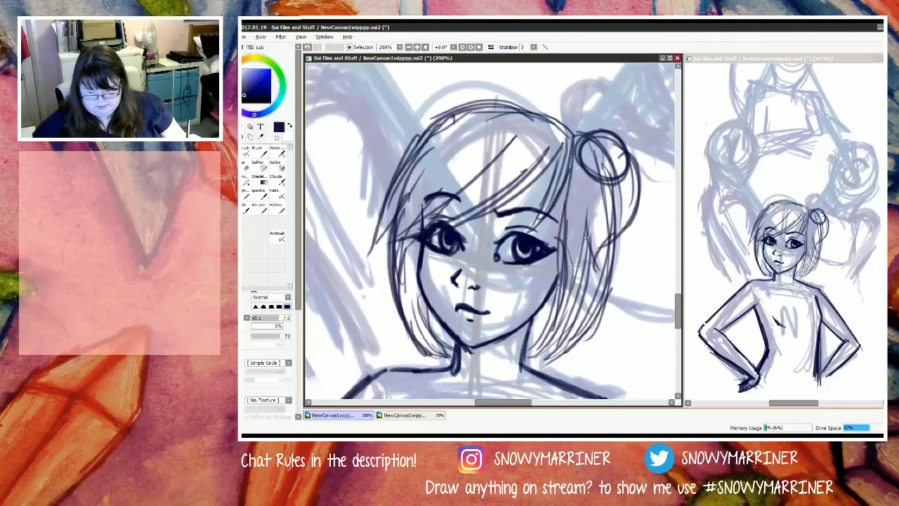
mouse_move(575, 150)
left_mouse_down()
mouse_move(593, 184)
mouse_move(608, 191)
mouse_move(584, 167)
mouse_move(605, 211)
mouse_move(598, 199)
mouse_move(600, 259)
mouse_move(590, 232)
mouse_move(614, 265)
mouse_move(629, 170)
mouse_move(608, 141)
left_mouse_up()
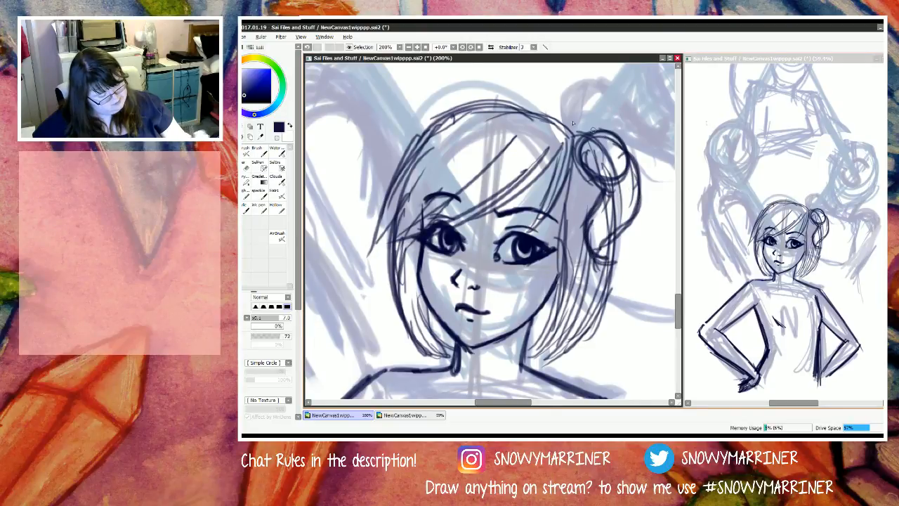
mouse_move(449, 105)
left_mouse_down()
mouse_move(397, 144)
mouse_move(428, 98)
mouse_move(391, 175)
left_mouse_up()
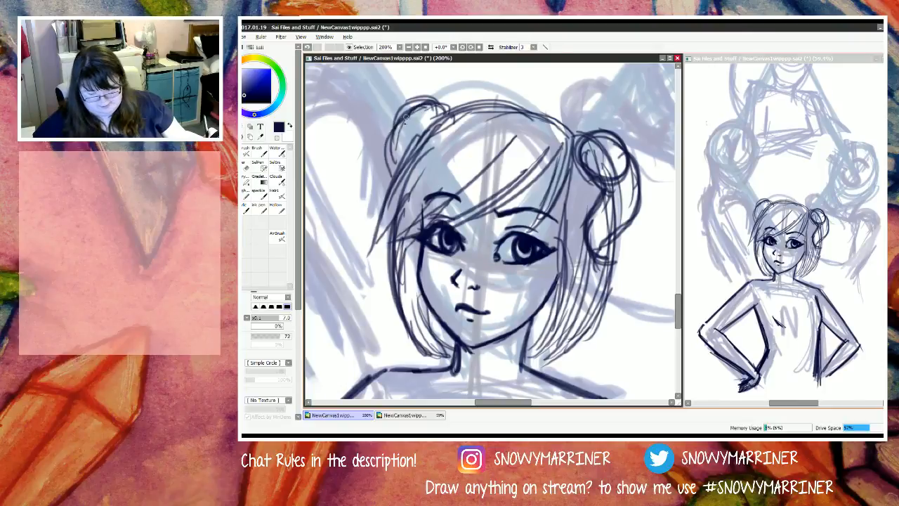
left_click_drag(409, 115, 398, 171)
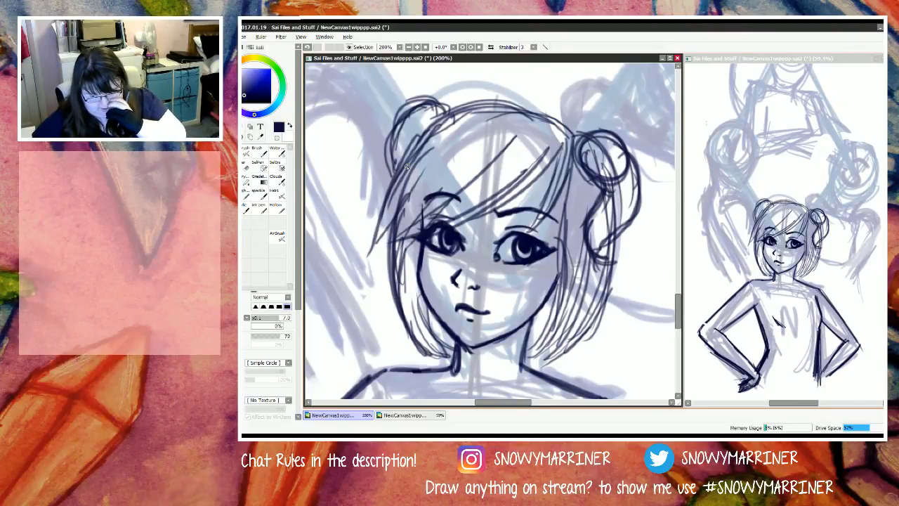
Step: Draw strands fanning from the right bun toward the face and darken the hair beside the right cheek
mouse_move(596, 163)
left_mouse_down()
mouse_move(567, 191)
mouse_move(584, 180)
mouse_move(570, 215)
left_mouse_up()
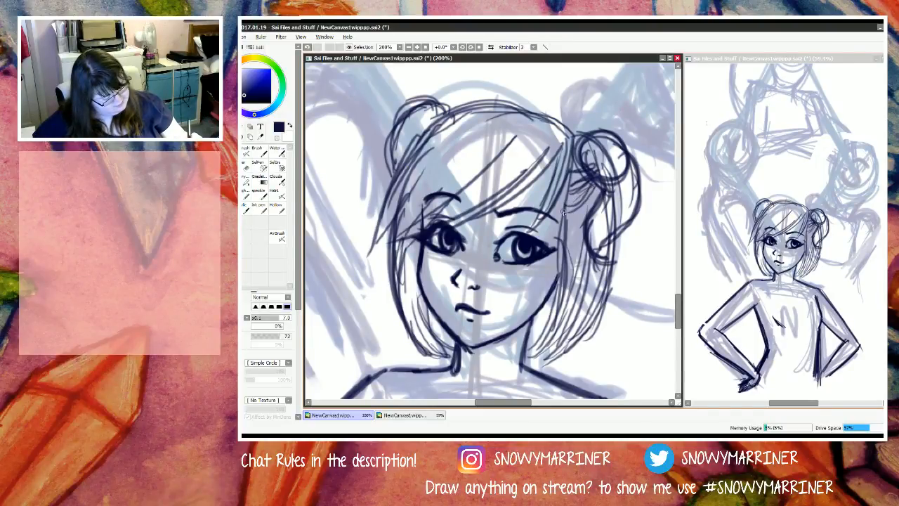
left_click_drag(600, 179, 571, 236)
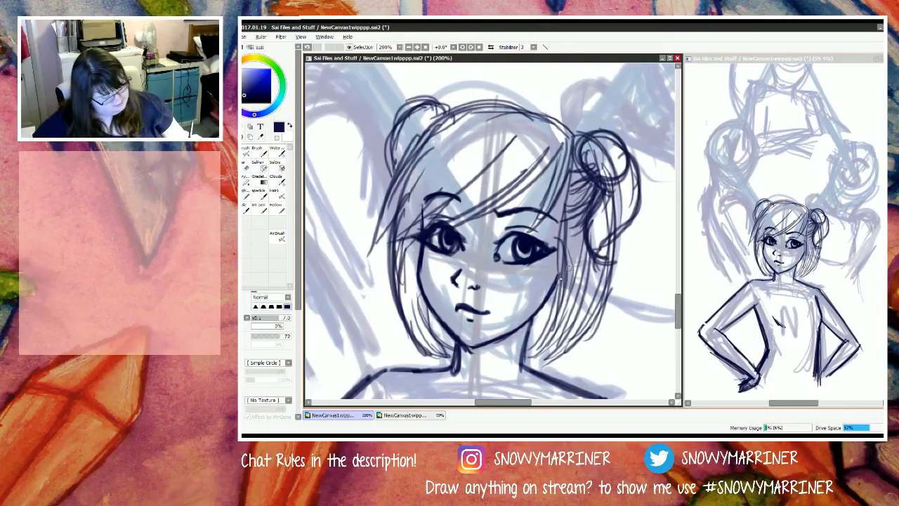
left_click_drag(553, 201, 547, 304)
left_click_drag(555, 209, 552, 249)
mouse_move(550, 281)
left_mouse_down()
mouse_move(535, 351)
mouse_move(565, 226)
mouse_move(557, 316)
mouse_move(566, 198)
mouse_move(568, 276)
mouse_move(558, 325)
mouse_move(577, 258)
mouse_move(575, 197)
mouse_move(565, 318)
left_mouse_up()
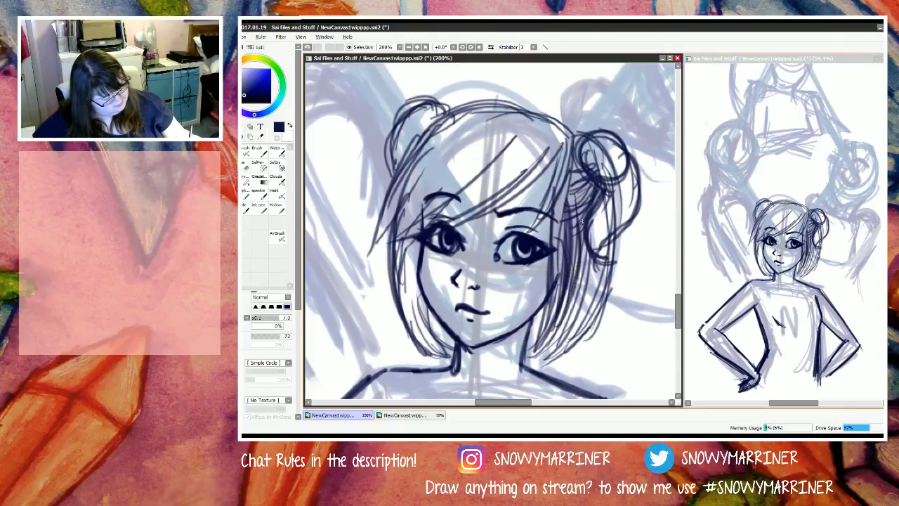
left_click_drag(582, 221, 562, 311)
mouse_move(584, 253)
left_mouse_down()
mouse_move(577, 277)
mouse_move(586, 242)
mouse_move(568, 301)
left_mouse_up()
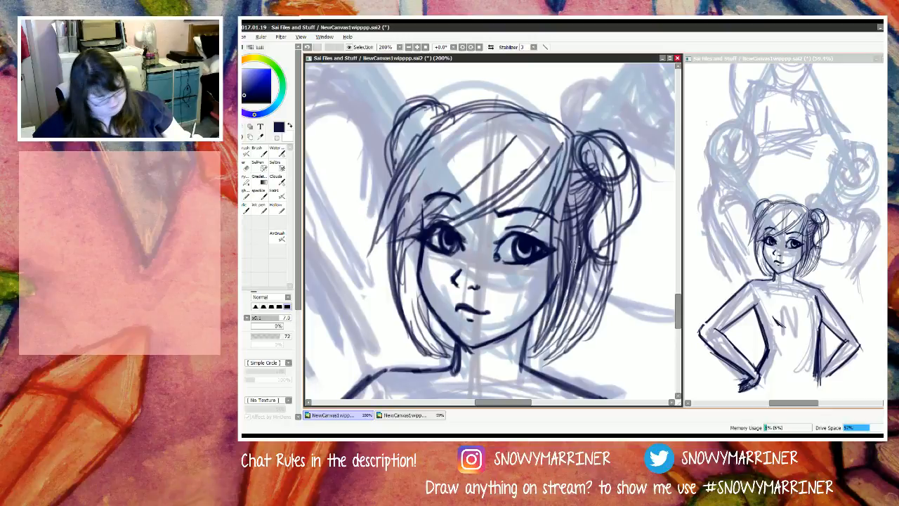
Step: Erase stray lines beneath the right bun's curl and add dark strands through the hair below it
key("e")
left_click_drag(590, 267, 586, 294)
key("n")
left_click_drag(587, 236, 568, 318)
left_click_drag(588, 246, 571, 328)
left_click_drag(600, 261, 586, 301)
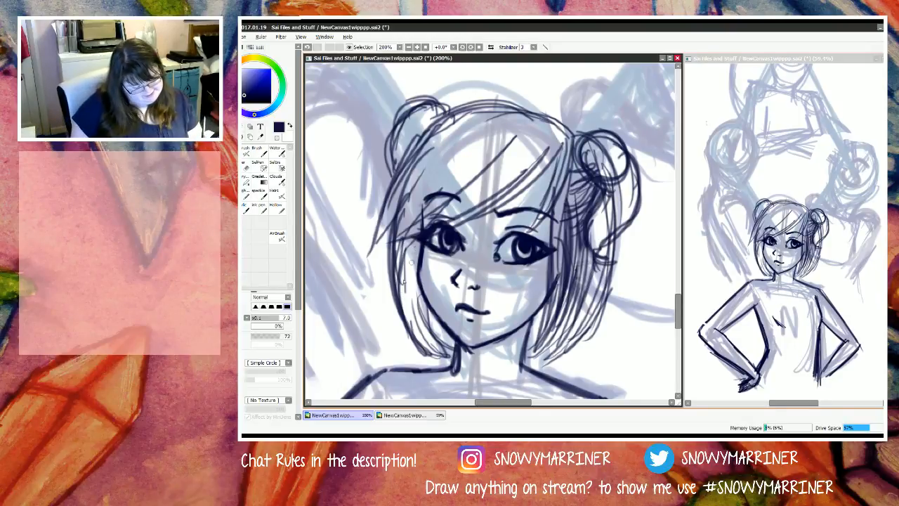
Step: Add strands through the left side of the fringe and thicken the left bun with inner curved lines
left_click_drag(436, 215, 392, 281)
mouse_move(469, 154)
left_mouse_down()
mouse_move(399, 284)
mouse_move(389, 271)
left_mouse_up()
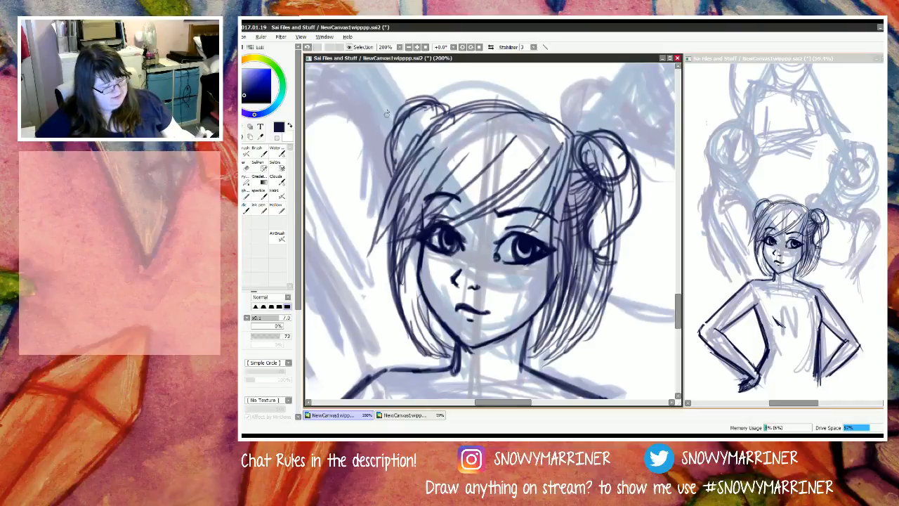
mouse_move(448, 111)
left_mouse_down()
mouse_move(406, 120)
mouse_move(387, 157)
left_mouse_up()
mouse_move(402, 119)
left_mouse_down()
mouse_move(422, 133)
mouse_move(403, 136)
mouse_move(412, 158)
mouse_move(425, 118)
mouse_move(421, 162)
left_mouse_up()
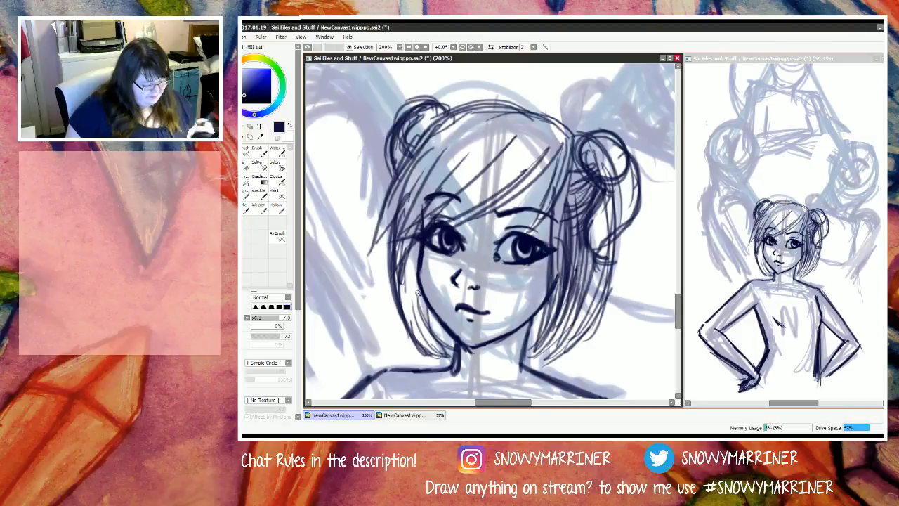
Step: Erase the upper left cheek outline and redraw it slightly farther out with the dark pen
key("e")
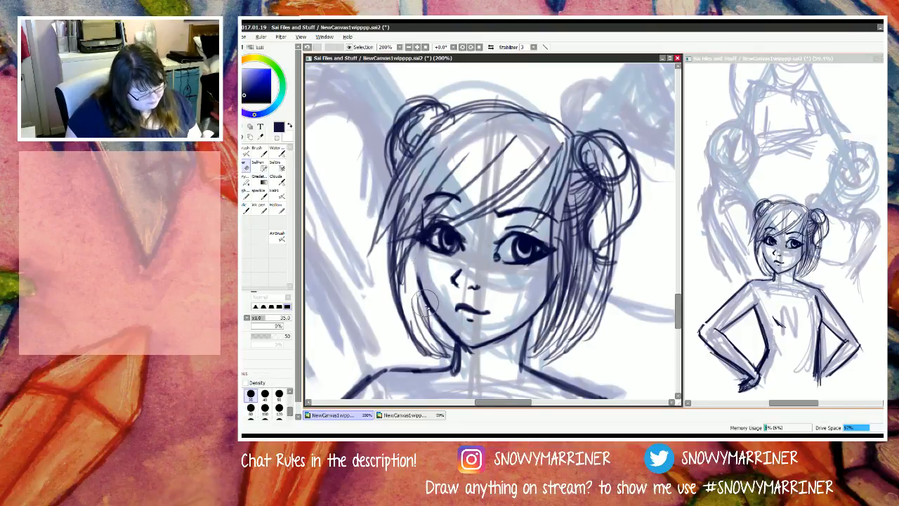
key("n")
mouse_move(420, 246)
left_mouse_down()
mouse_move(416, 286)
mouse_move(418, 279)
left_mouse_up()
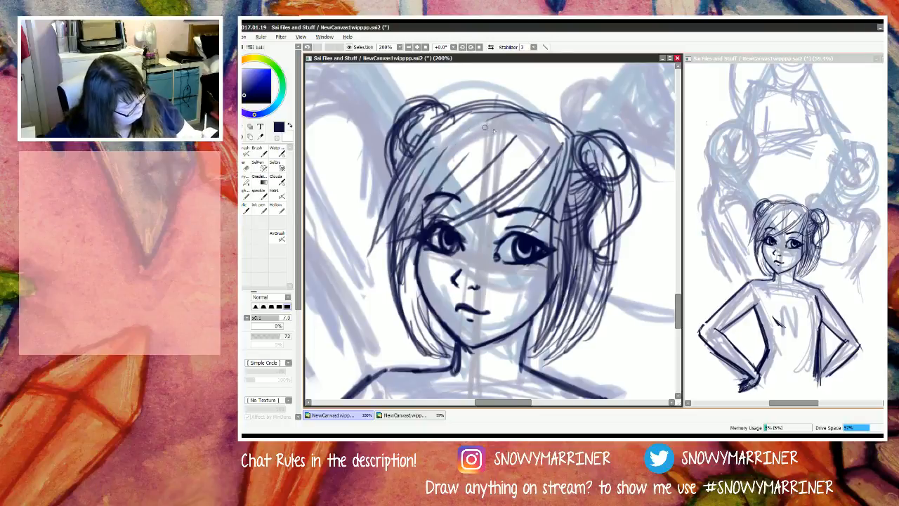
Step: Draw curved strands along the crown, from the parting toward both sides of the head, to give the hair volume
mouse_move(497, 127)
left_mouse_down()
mouse_move(431, 178)
mouse_move(411, 227)
left_mouse_up()
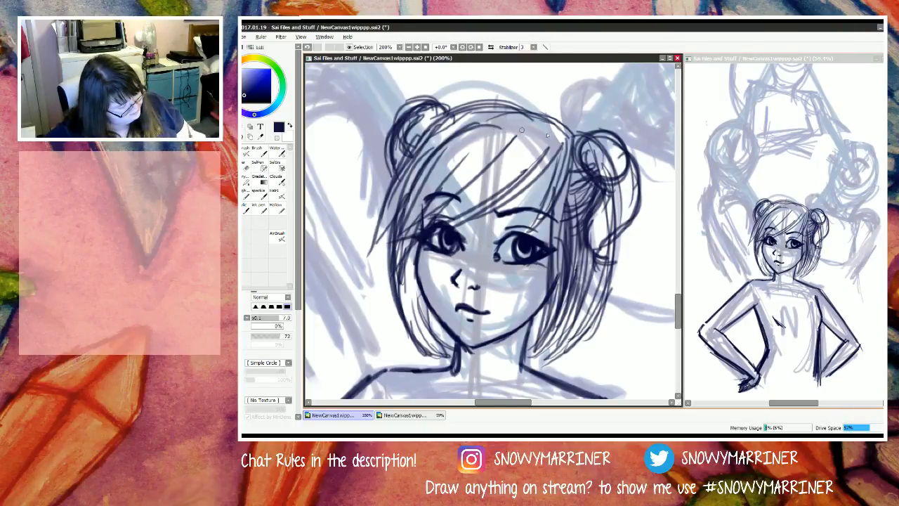
mouse_move(518, 126)
left_mouse_down()
mouse_move(573, 148)
mouse_move(519, 127)
mouse_move(558, 128)
mouse_move(522, 123)
mouse_move(563, 129)
left_mouse_up()
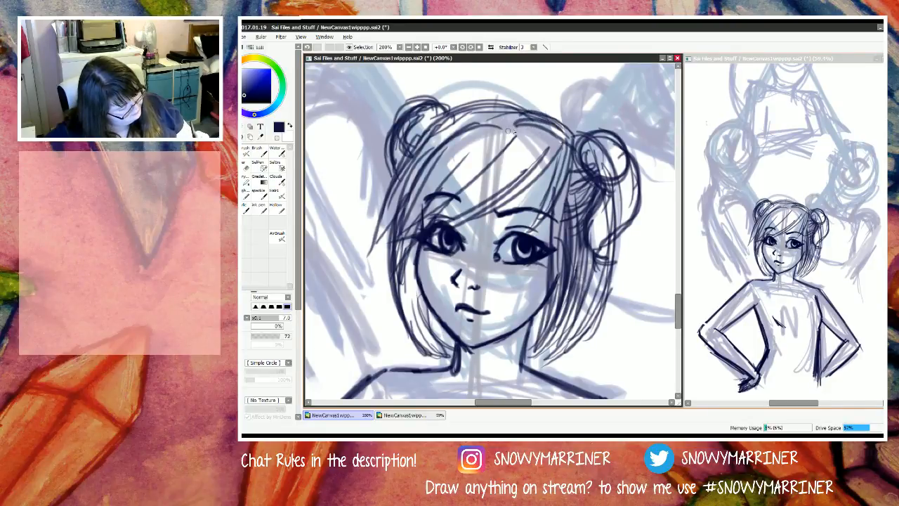
mouse_move(465, 116)
left_mouse_down()
mouse_move(518, 127)
mouse_move(521, 117)
mouse_move(470, 105)
left_mouse_up()
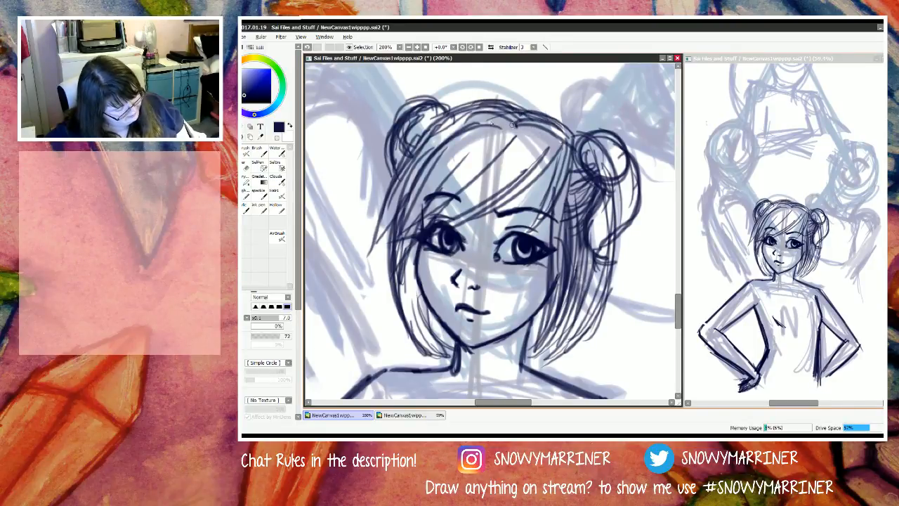
mouse_move(518, 126)
left_mouse_down()
mouse_move(467, 125)
mouse_move(477, 124)
mouse_move(428, 151)
left_mouse_up()
left_click_drag(415, 183, 434, 146)
left_click_drag(434, 170, 448, 149)
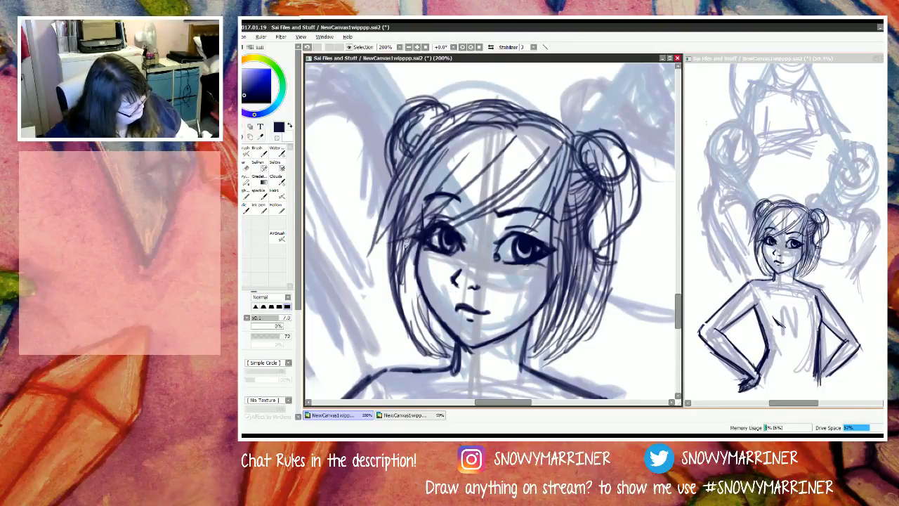
Step: Extend the left fringe into a long pointed lock sweeping out past the face and erase the stray hook at its tip
mouse_move(421, 231)
left_mouse_down()
mouse_move(346, 270)
mouse_move(392, 239)
left_mouse_up()
left_click_drag(414, 200, 357, 263)
left_click_drag(412, 188, 361, 264)
left_click_drag(398, 203, 365, 275)
mouse_move(363, 273)
left_mouse_down()
mouse_move(416, 227)
mouse_move(358, 277)
left_mouse_up()
left_click_drag(395, 241, 355, 284)
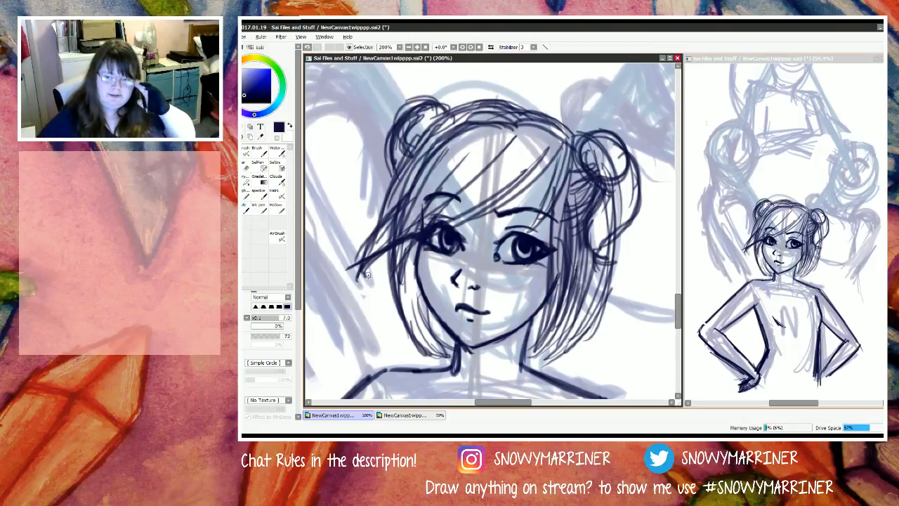
mouse_move(382, 252)
left_mouse_down()
mouse_move(356, 286)
mouse_move(365, 288)
left_mouse_up()
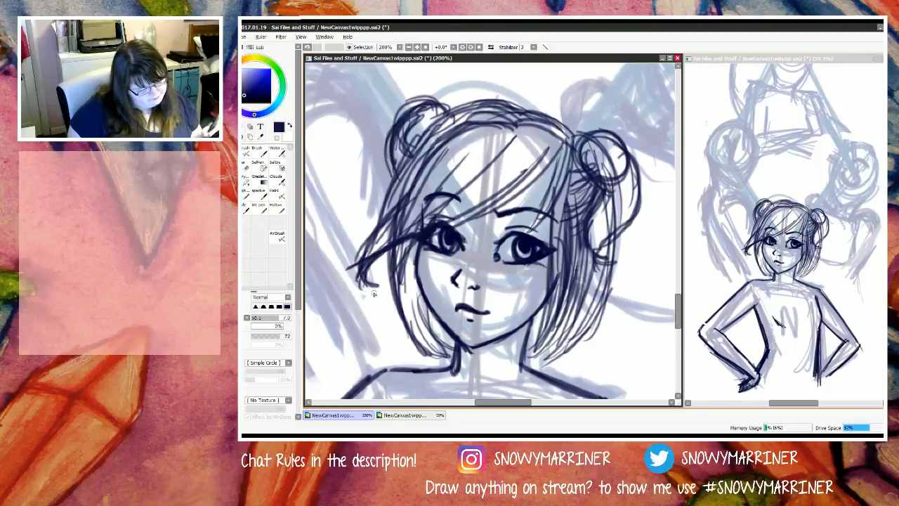
key("e")
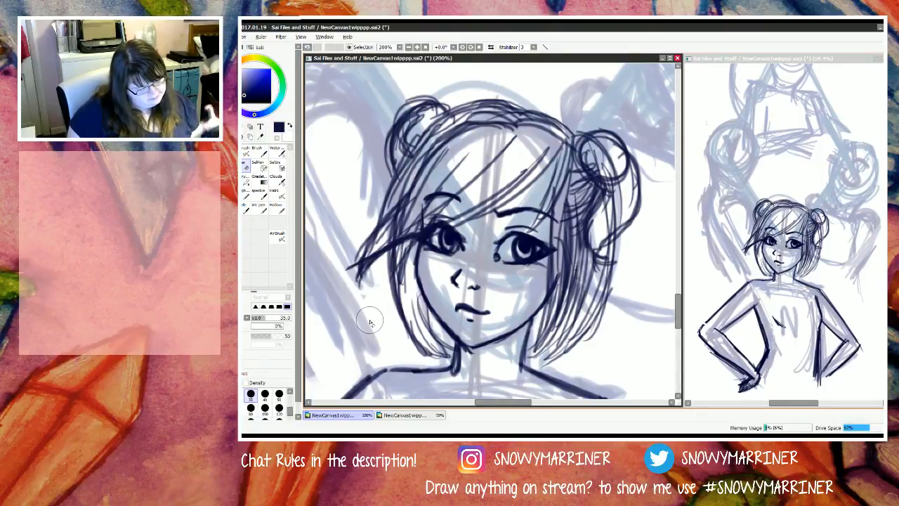
Step: Darken the fringe beside the left eye with dense strokes and thicken the strands above it
key("n")
left_click_drag(421, 229, 390, 213)
mouse_move(420, 230)
left_mouse_down()
mouse_move(390, 214)
mouse_move(419, 214)
left_mouse_up()
mouse_move(395, 242)
left_mouse_down()
mouse_move(423, 198)
mouse_move(412, 220)
left_mouse_up()
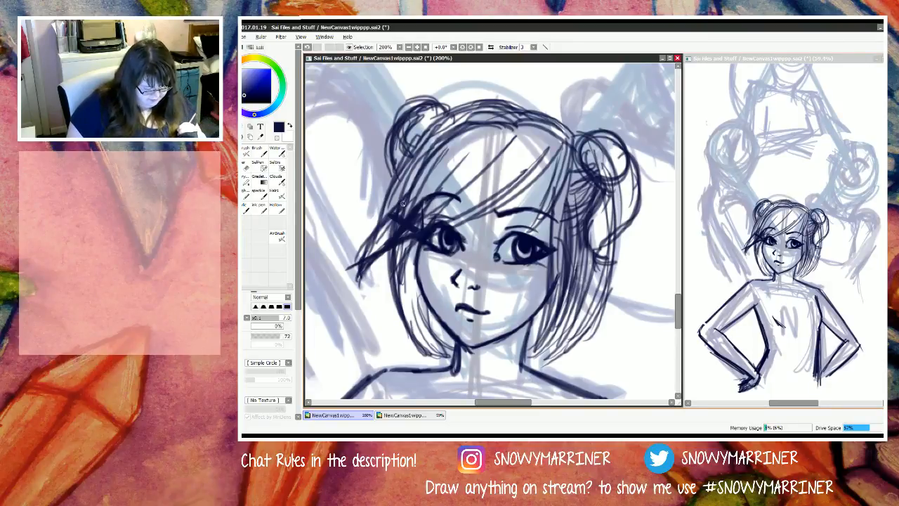
left_click_drag(461, 156, 401, 208)
mouse_move(460, 156)
left_mouse_down()
mouse_move(393, 214)
mouse_move(411, 198)
left_mouse_up()
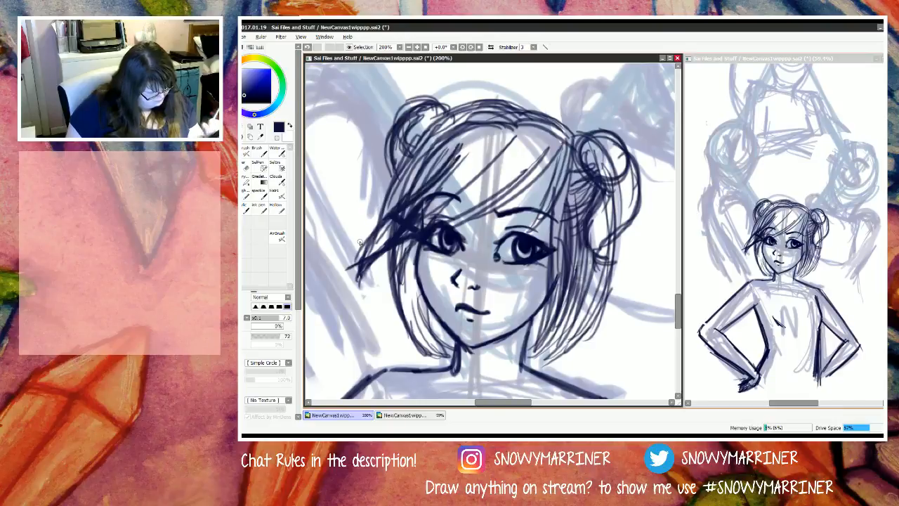
scroll(360, 243, "down", 5)
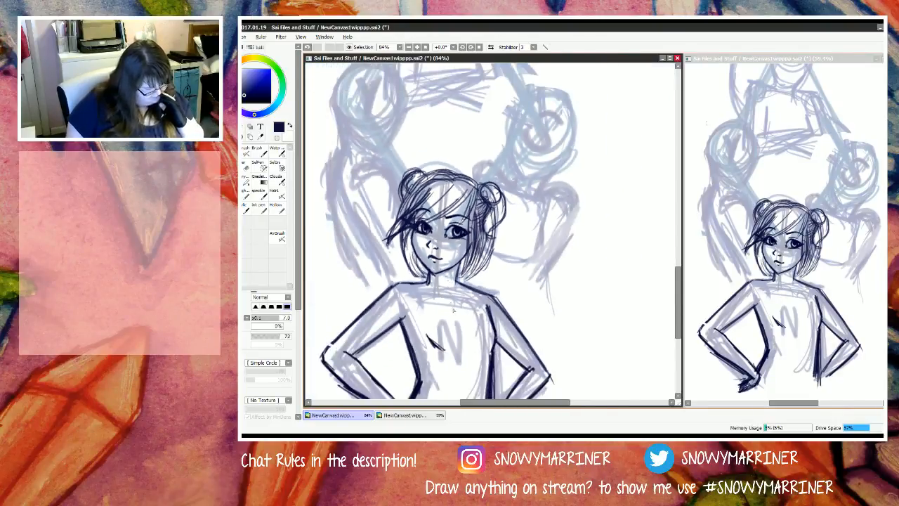
Step: Draw the dark shoulder curve and a short neck line of the figure behind the N figure's bun, over the pale sketch
scroll(442, 215, "up", 5)
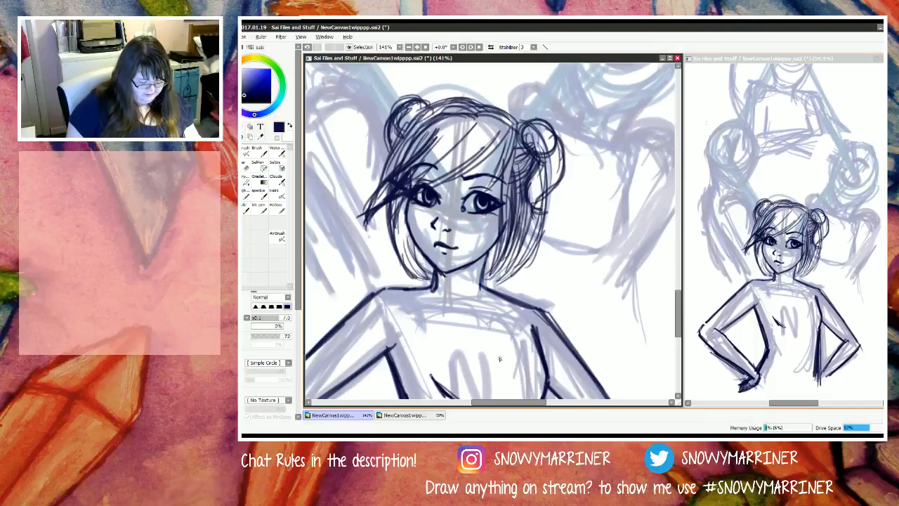
scroll(416, 248, "down", 3)
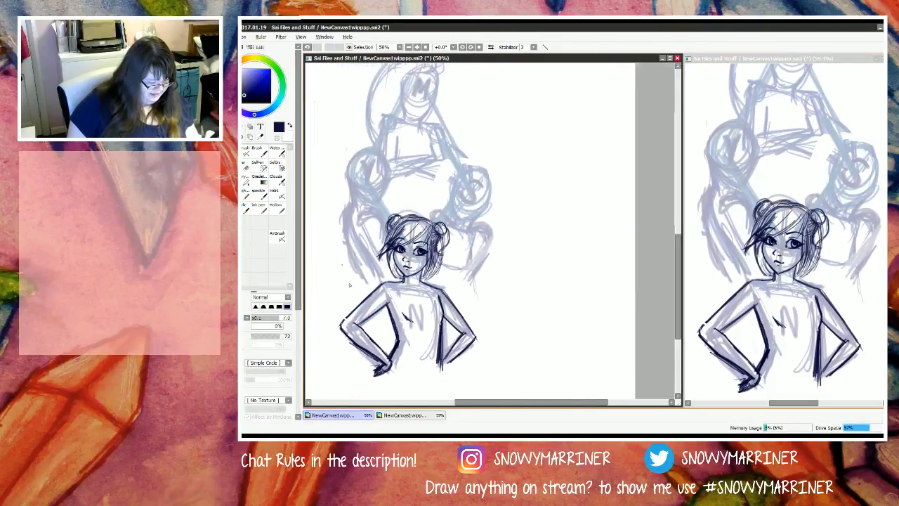
scroll(340, 178, "up", 2)
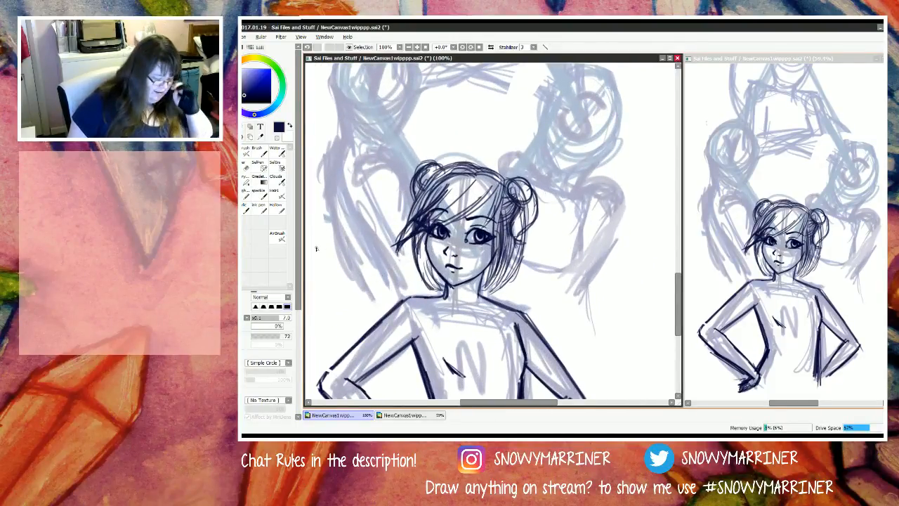
scroll(316, 249, "up", 5)
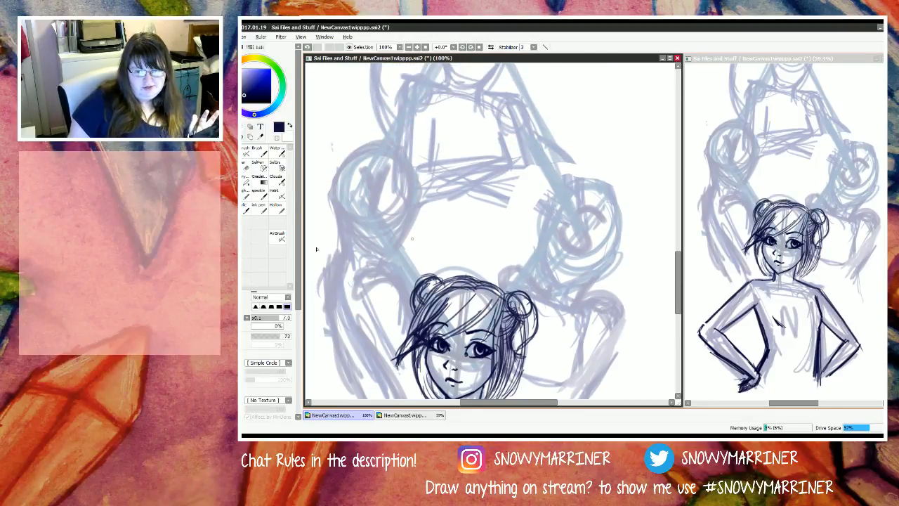
scroll(316, 248, "left", 5)
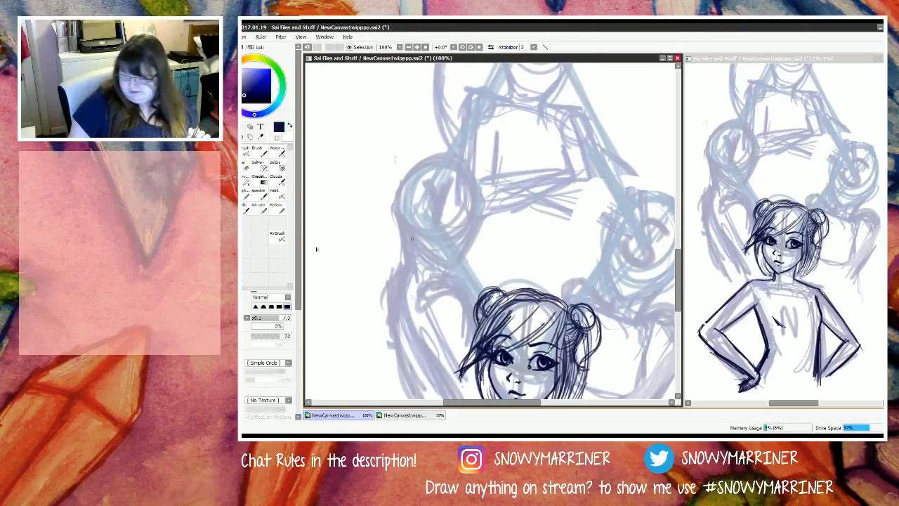
scroll(316, 248, "up", 3)
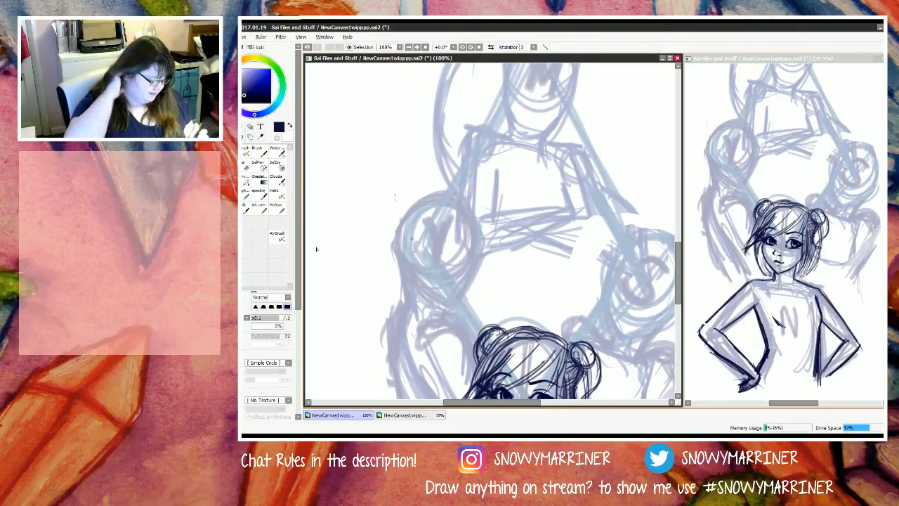
scroll(441, 324, "down", 6)
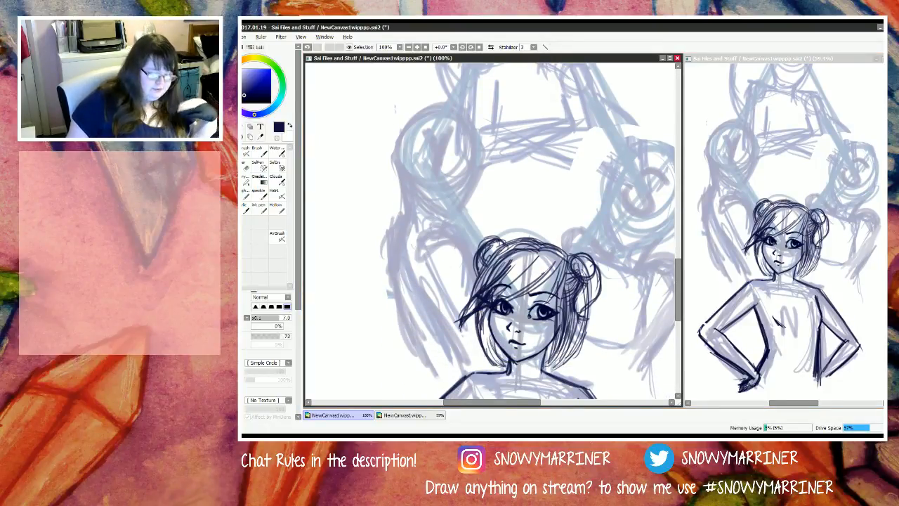
scroll(412, 243, "up", 5)
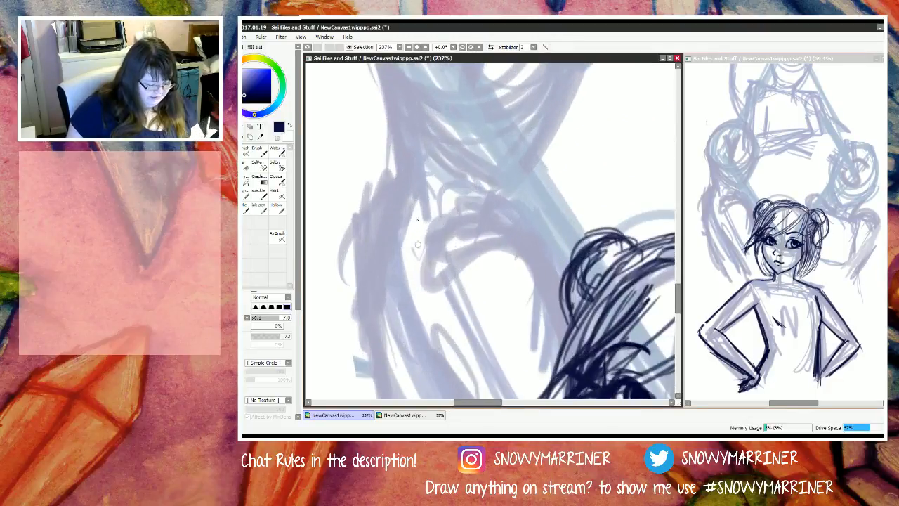
mouse_move(479, 182)
left_mouse_down()
mouse_move(473, 208)
mouse_move(437, 228)
mouse_move(542, 252)
mouse_move(560, 300)
left_mouse_up()
mouse_move(531, 237)
left_mouse_down()
mouse_move(544, 261)
mouse_move(534, 237)
mouse_move(571, 332)
mouse_move(491, 212)
left_mouse_up()
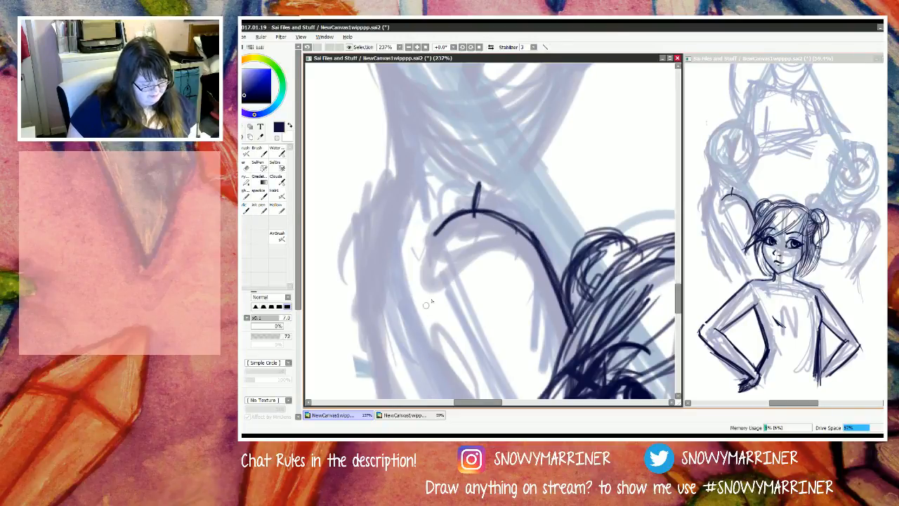
Step: Draw the inner arm line of the left rear figure, curving down toward the N figure's shoulder
scroll(430, 281, "down", 7)
scroll(433, 309, "up", 5)
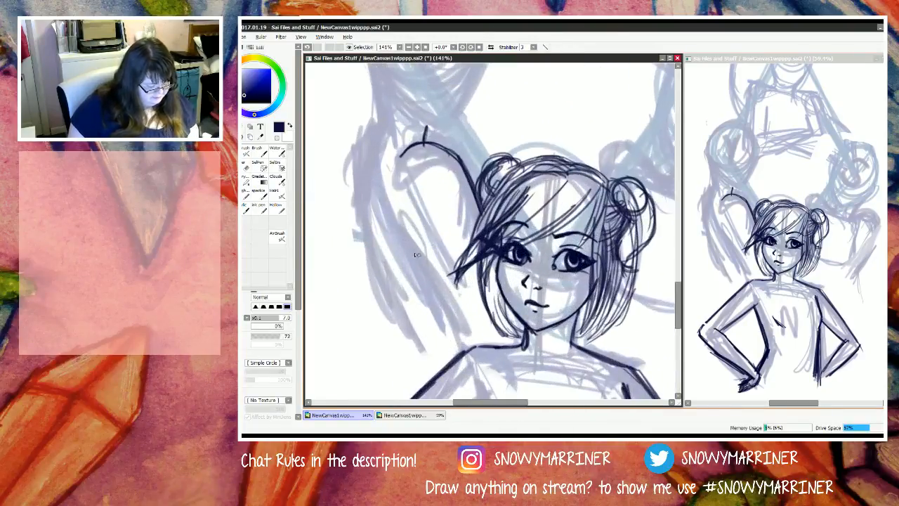
left_click_drag(387, 222, 443, 303)
left_click_drag(401, 236, 465, 344)
left_click_drag(427, 274, 454, 316)
mouse_move(408, 246)
left_mouse_down()
mouse_move(390, 224)
mouse_move(387, 236)
left_mouse_up()
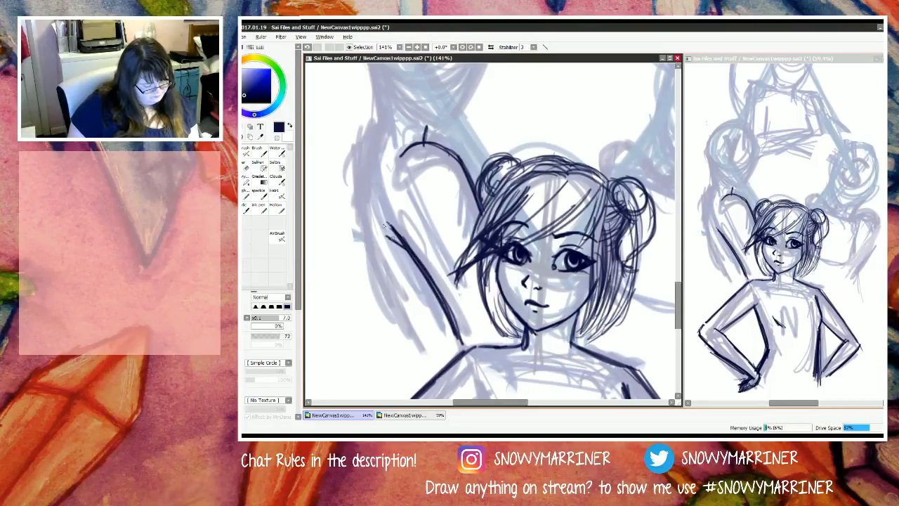
Step: Draw the left rear figure's long outer contour from below the head down along the arm with overlapping dark strokes
mouse_move(371, 137)
left_mouse_down()
mouse_move(372, 70)
mouse_move(379, 127)
mouse_move(372, 138)
mouse_move(376, 81)
mouse_move(354, 232)
left_mouse_up()
left_click_drag(357, 163, 372, 303)
mouse_move(357, 204)
left_mouse_down()
mouse_move(376, 307)
mouse_move(358, 207)
mouse_move(404, 340)
left_mouse_up()
left_click_drag(359, 235, 372, 277)
left_click_drag(379, 120, 356, 212)
mouse_move(360, 164)
left_mouse_down()
mouse_move(373, 300)
mouse_move(352, 197)
mouse_move(356, 163)
mouse_move(354, 247)
left_mouse_up()
left_click_drag(351, 209, 379, 324)
mouse_move(361, 252)
left_mouse_down()
mouse_move(386, 337)
mouse_move(378, 311)
left_mouse_up()
left_click_drag(376, 308, 389, 333)
left_click_drag(373, 283, 391, 330)
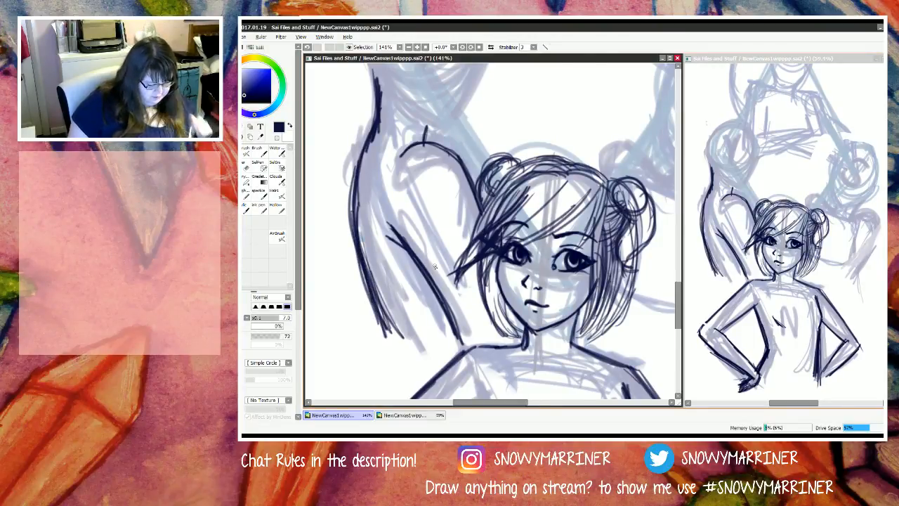
Step: Reinforce the lower part of the left rear figure's outer arm contour with short dark strokes
scroll(436, 267, "down", 7)
scroll(400, 202, "up", 4)
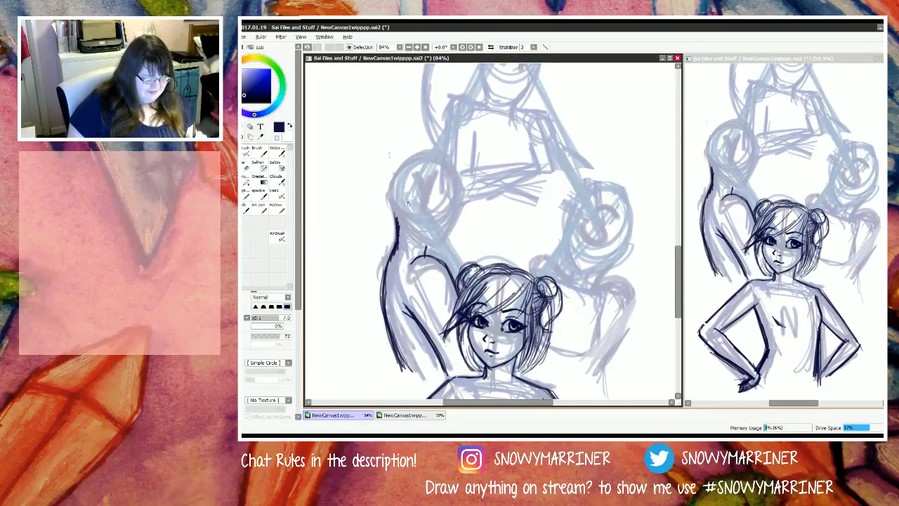
scroll(455, 237, "down", 3)
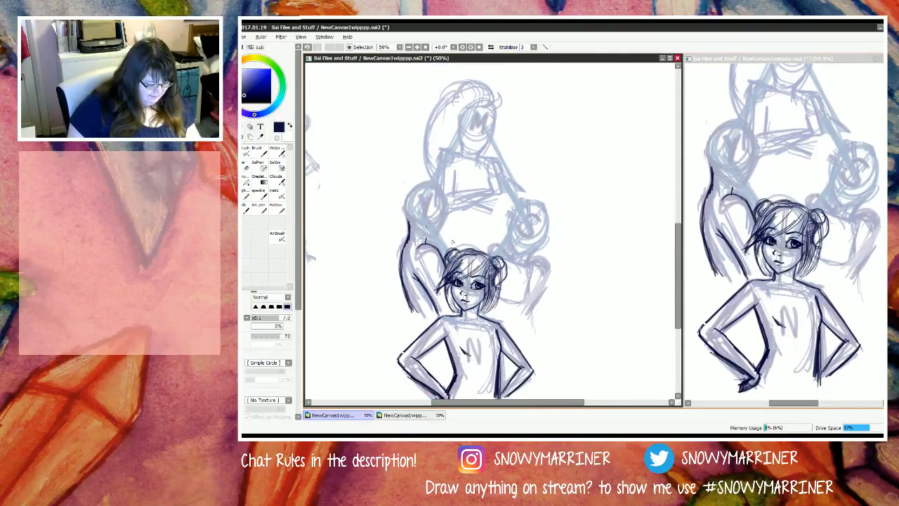
scroll(453, 244, "up", 2)
scroll(442, 237, "down", 1)
scroll(432, 230, "up", 2)
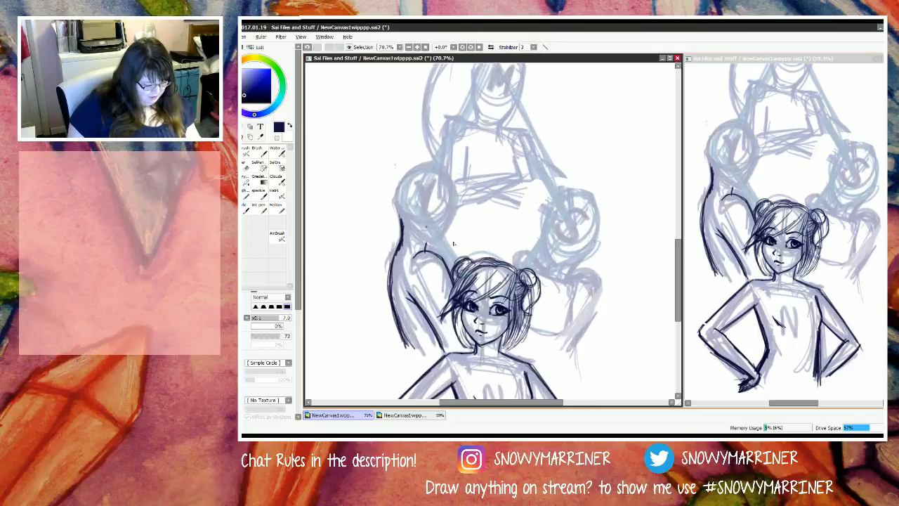
left_click_drag(386, 282, 392, 344)
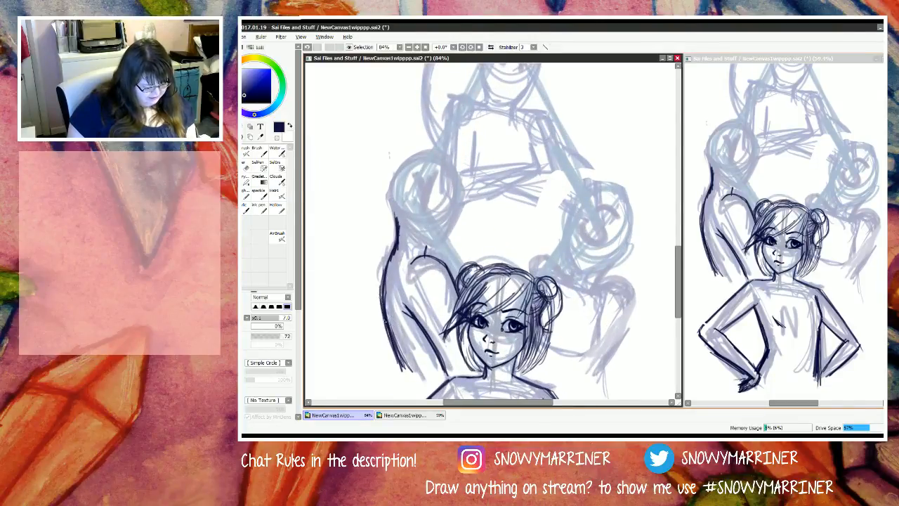
left_click_drag(383, 299, 390, 337)
left_click_drag(390, 328, 404, 370)
mouse_move(391, 334)
left_mouse_down()
mouse_move(440, 333)
mouse_move(409, 375)
left_mouse_up()
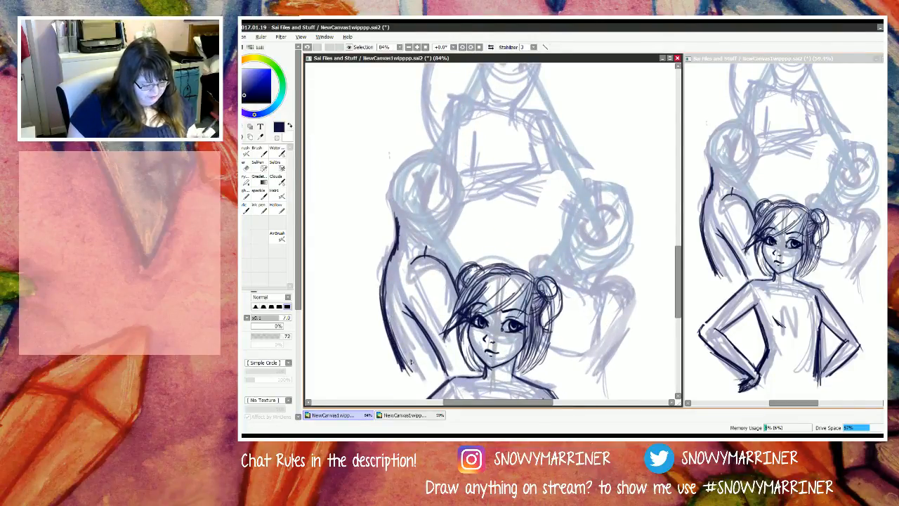
Step: Erase the rough inner edge along the lower outer arm contour and return to the dark pen
key("e")
left_click_drag(391, 289, 409, 372)
left_click_drag(394, 323, 404, 349)
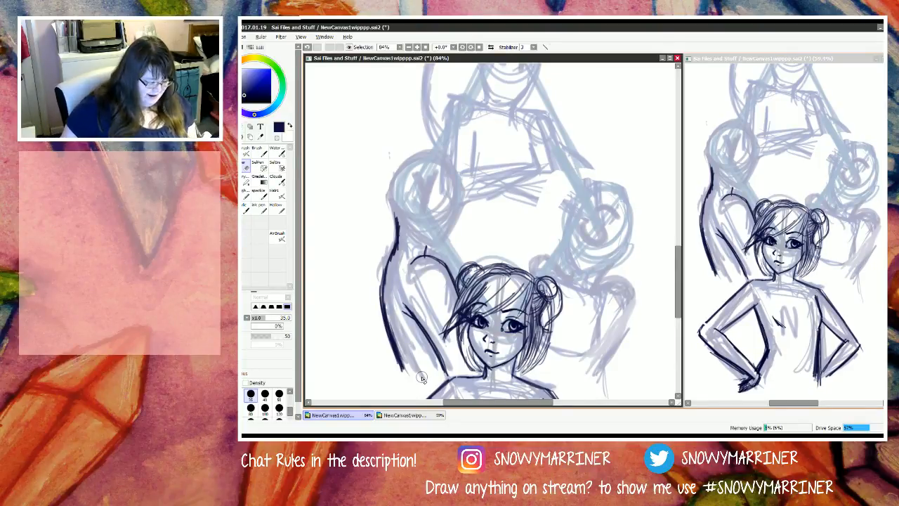
key("n")
Step: Draw pointed fringe locks and curved side strands on the left rear figure's head
scroll(415, 301, "down", 4)
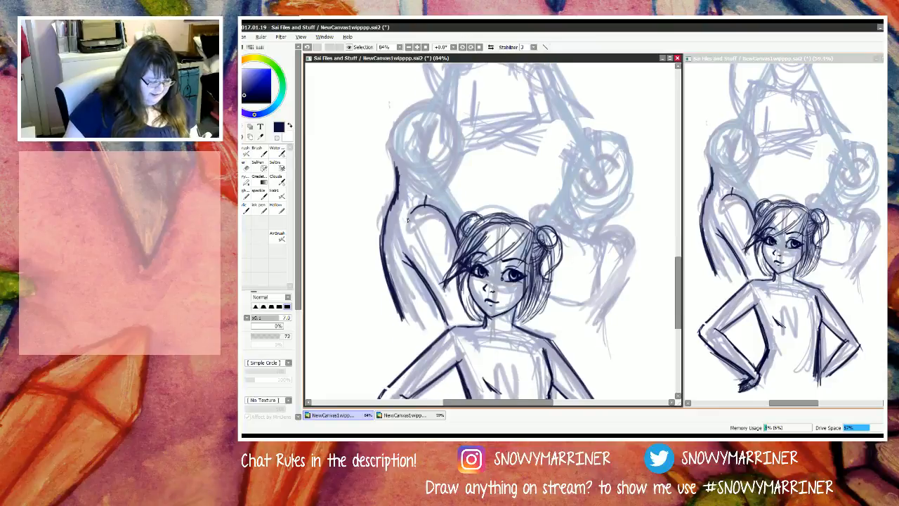
scroll(406, 219, "up", 4)
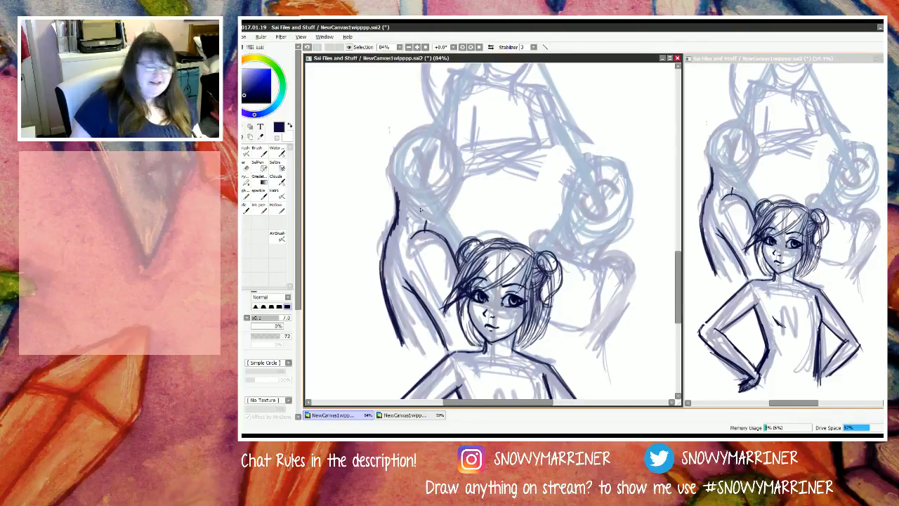
scroll(420, 209, "up", 2)
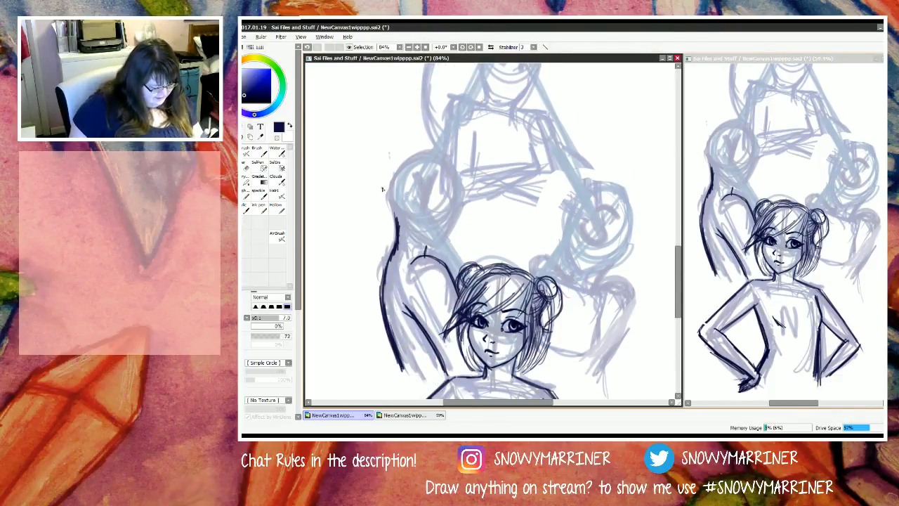
scroll(382, 189, "up", 2)
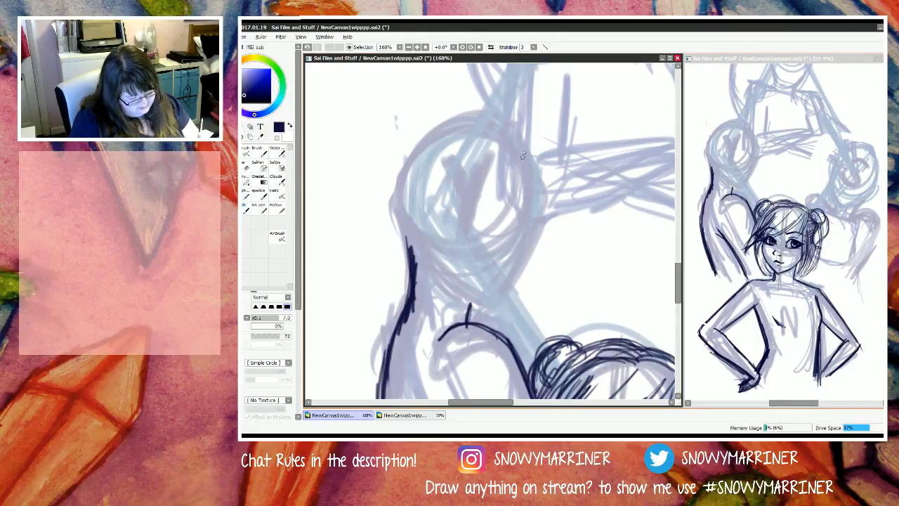
mouse_move(523, 141)
left_mouse_down()
mouse_move(526, 200)
mouse_move(472, 238)
mouse_move(502, 184)
left_mouse_up()
mouse_move(468, 239)
left_mouse_down()
mouse_move(511, 146)
mouse_move(472, 236)
left_mouse_up()
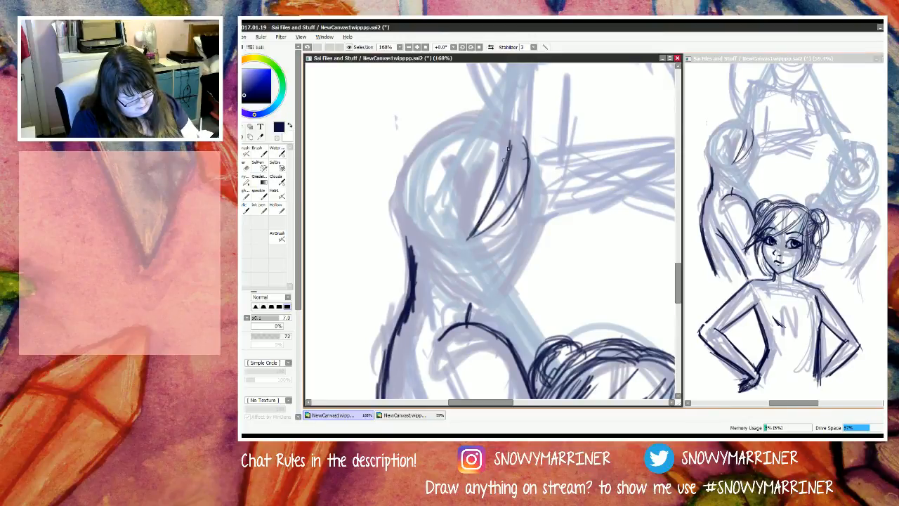
mouse_move(510, 139)
left_mouse_down()
mouse_move(471, 237)
mouse_move(519, 196)
left_mouse_up()
mouse_move(490, 225)
left_mouse_down()
mouse_move(534, 153)
mouse_move(538, 214)
left_mouse_up()
mouse_move(527, 125)
left_mouse_down()
mouse_move(542, 223)
mouse_move(533, 242)
left_mouse_up()
mouse_move(535, 172)
left_mouse_down()
mouse_move(526, 242)
mouse_move(529, 236)
left_mouse_up()
left_click_drag(533, 163, 528, 220)
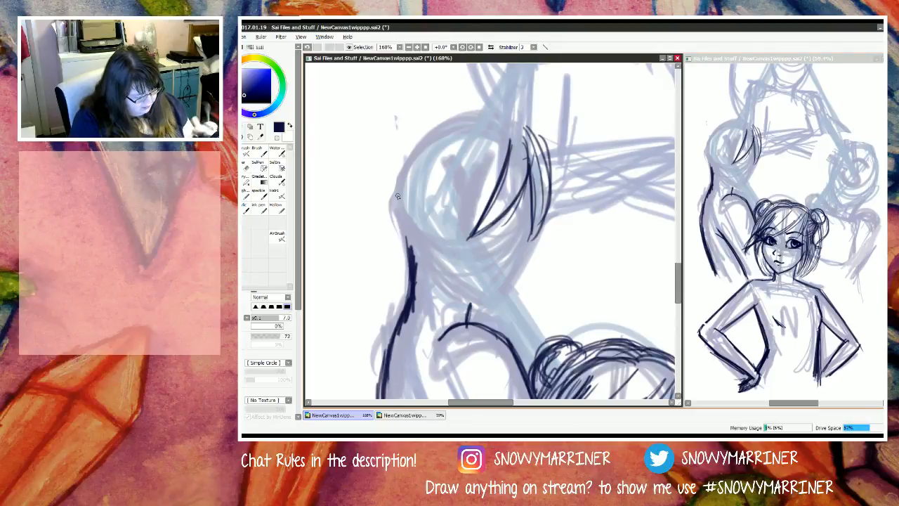
Step: Trim the bump on the outer contour below the head and add thin strands sweeping the fringe across the face
key("e")
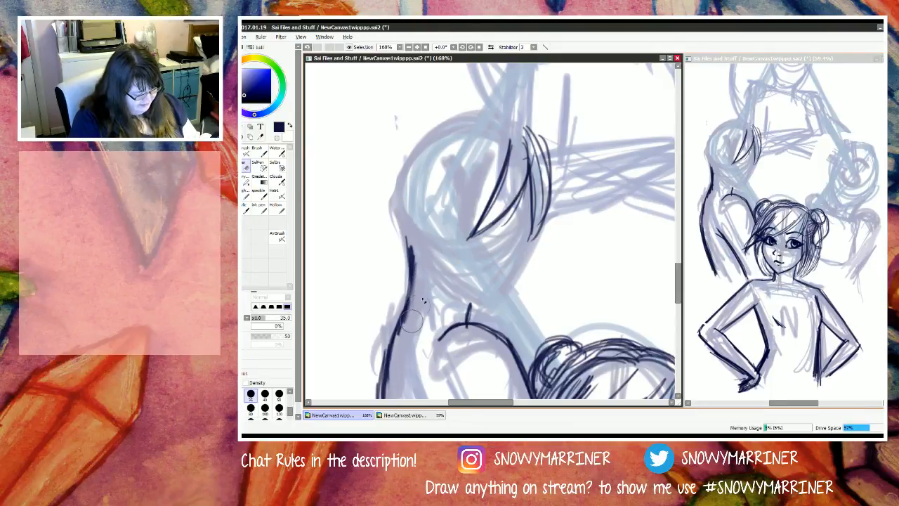
key("e")
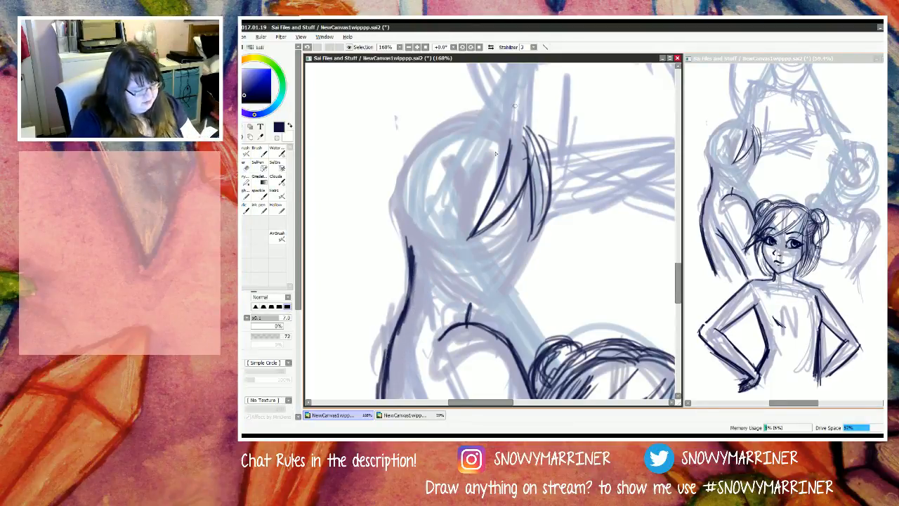
mouse_move(508, 143)
left_mouse_down()
mouse_move(494, 171)
mouse_move(466, 211)
mouse_move(489, 181)
mouse_move(499, 163)
mouse_move(450, 223)
left_mouse_up()
left_click_drag(505, 155, 430, 238)
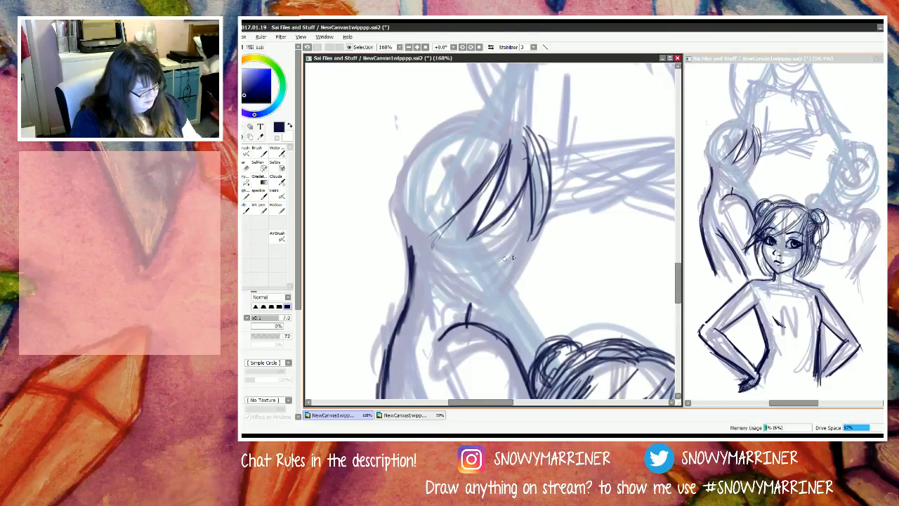
Step: Check the drawing mirrored horizontally in both the close-up and overview views, restoring the normal orientation each time
left_click(490, 47)
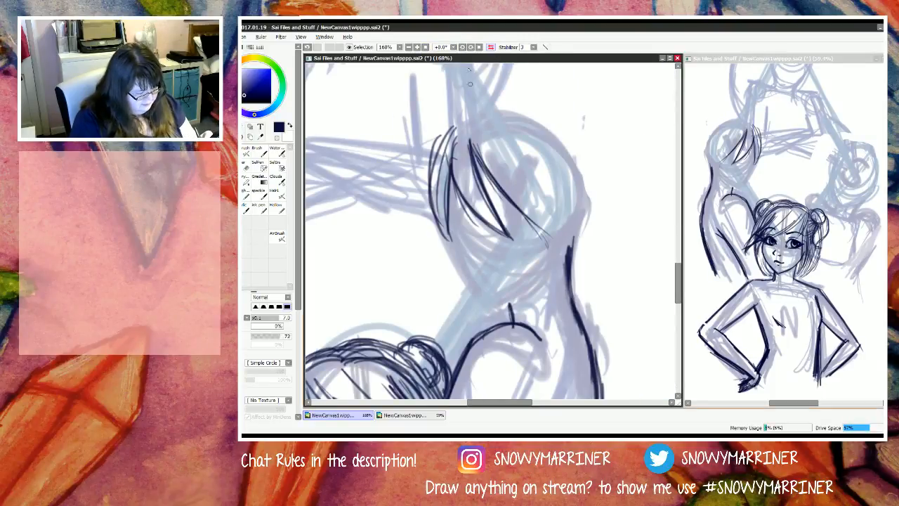
left_click(490, 47)
left_click(758, 56)
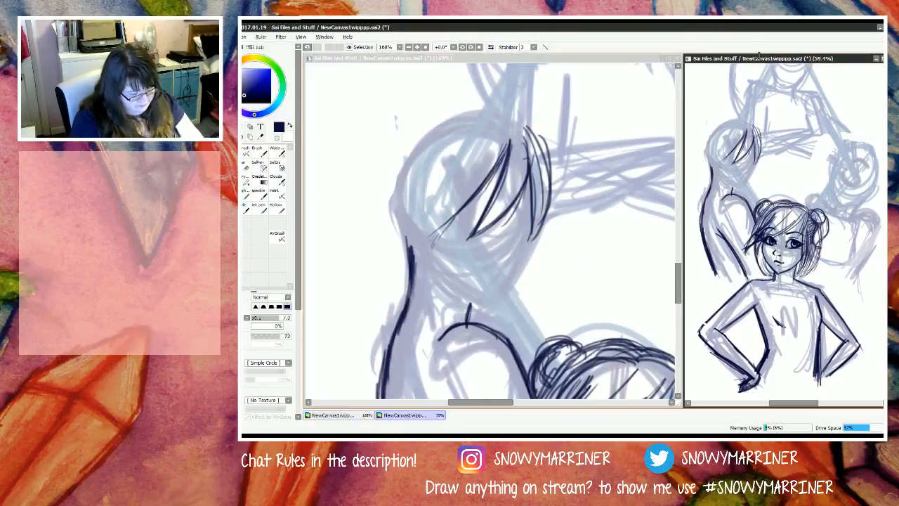
left_click(490, 47)
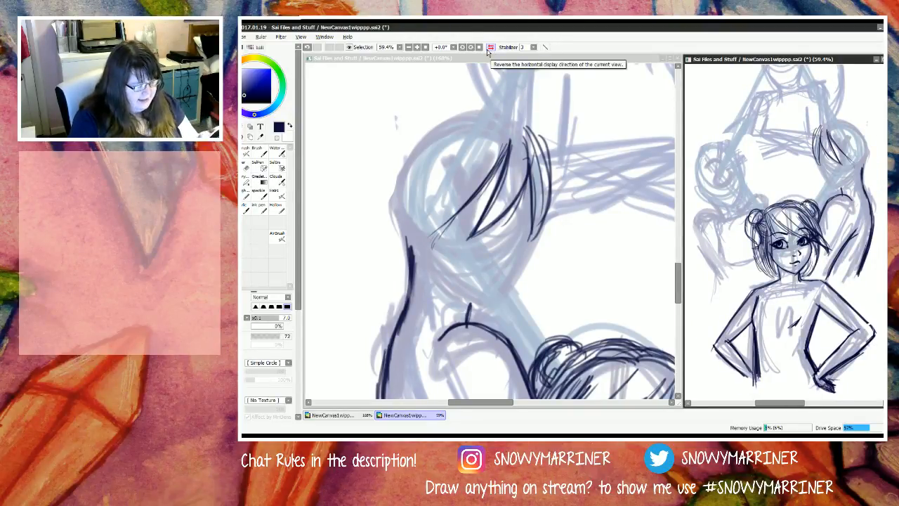
left_click(490, 47)
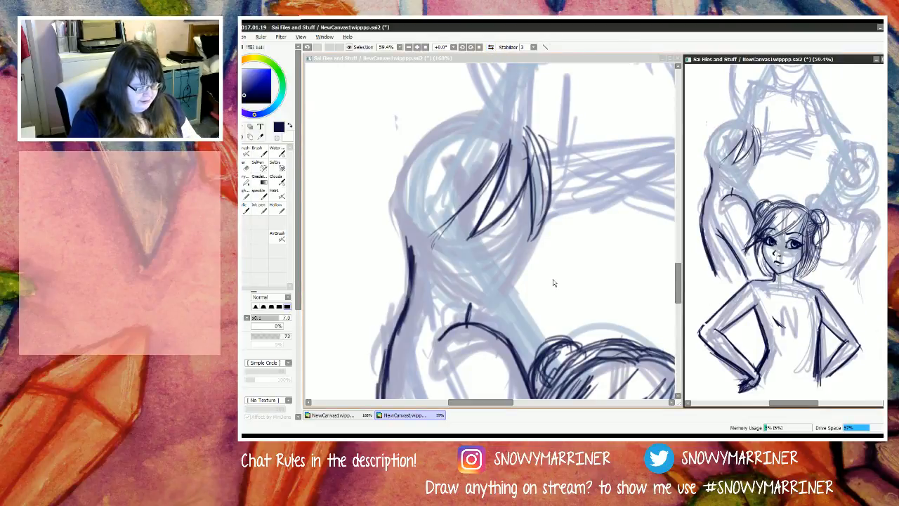
Step: Draw the left rear figure's cheek, chin and jawline in dark strokes below the fringe
left_click(527, 203)
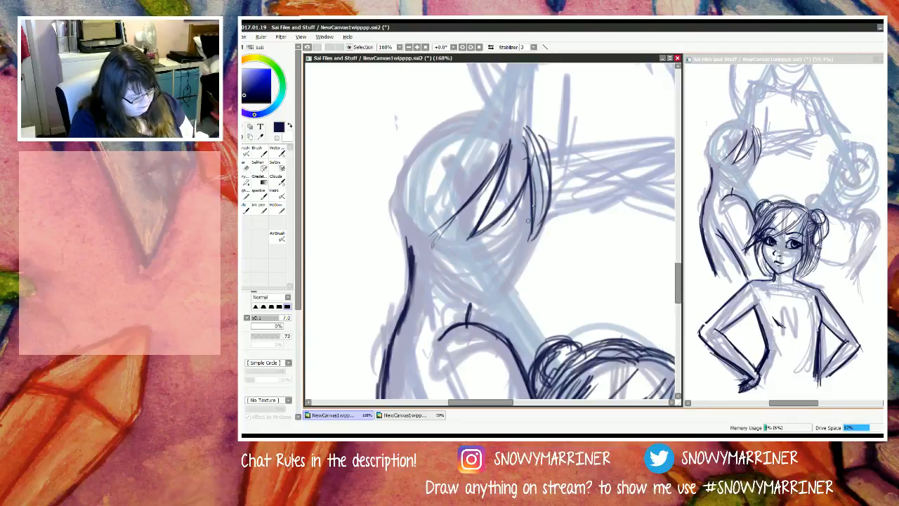
mouse_move(528, 220)
left_mouse_down()
mouse_move(531, 243)
mouse_move(532, 204)
mouse_move(530, 245)
left_mouse_up()
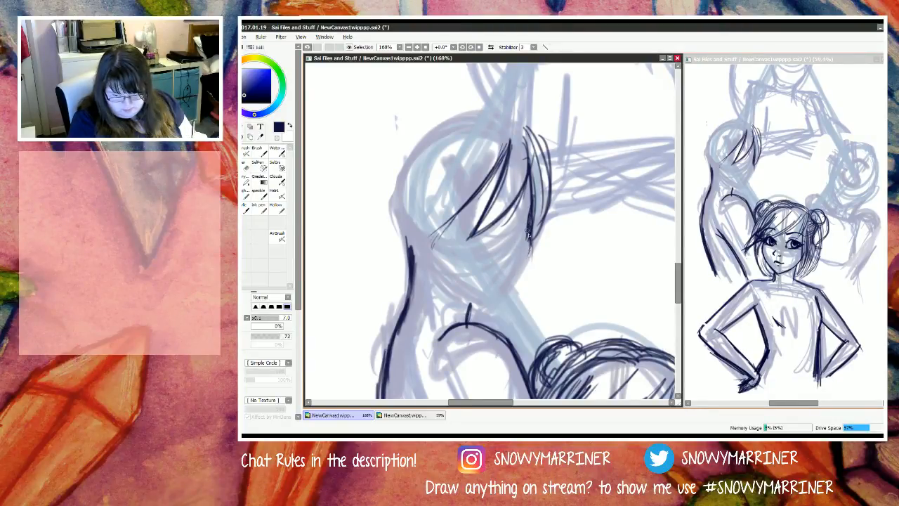
mouse_move(530, 238)
left_mouse_down()
mouse_move(516, 288)
mouse_move(524, 264)
mouse_move(493, 309)
left_mouse_up()
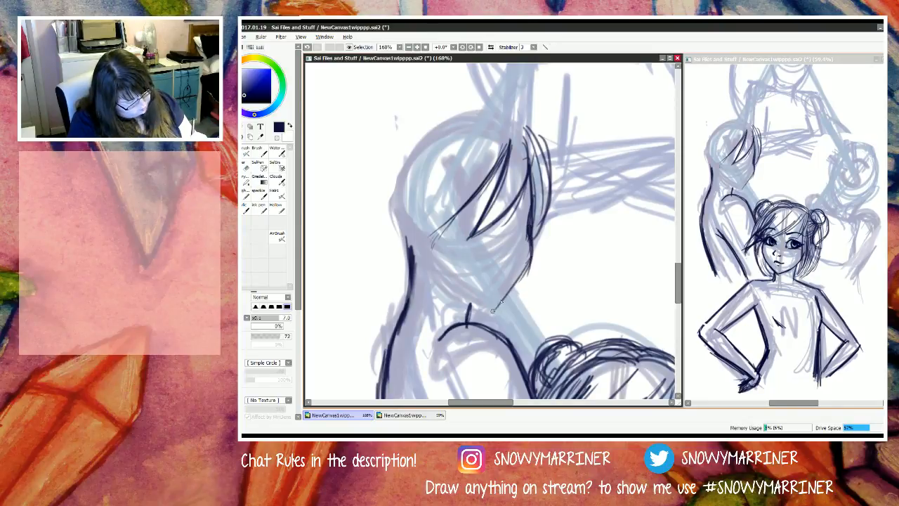
left_click_drag(531, 257, 484, 317)
mouse_move(521, 283)
left_mouse_down()
mouse_move(481, 316)
mouse_move(439, 288)
left_mouse_up()
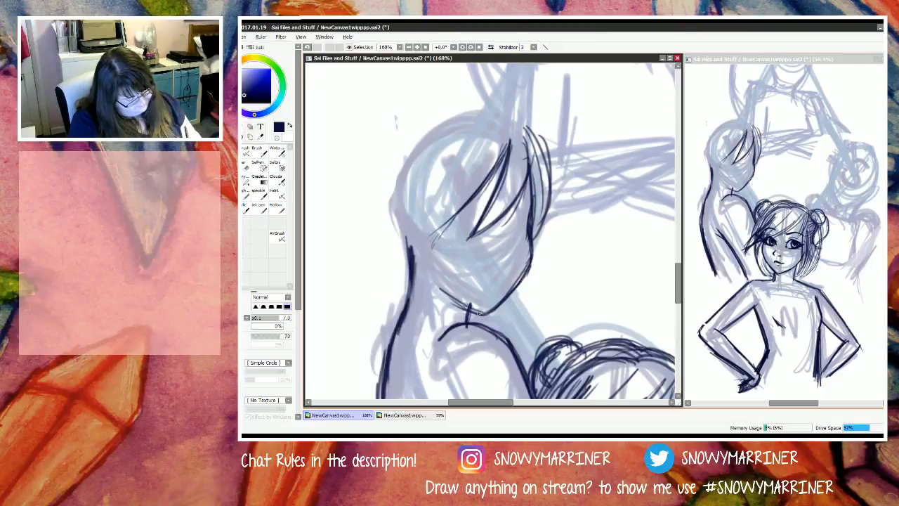
Step: Extend the left rear figure's jawline from the chin up along the far cheek to the temple
mouse_move(479, 314)
left_mouse_down()
mouse_move(444, 293)
mouse_move(423, 263)
left_mouse_up()
mouse_move(450, 302)
left_mouse_down()
mouse_move(416, 238)
mouse_move(444, 291)
left_mouse_up()
mouse_move(417, 238)
left_mouse_down()
mouse_move(453, 296)
mouse_move(473, 308)
left_mouse_up()
left_click_drag(433, 272, 480, 314)
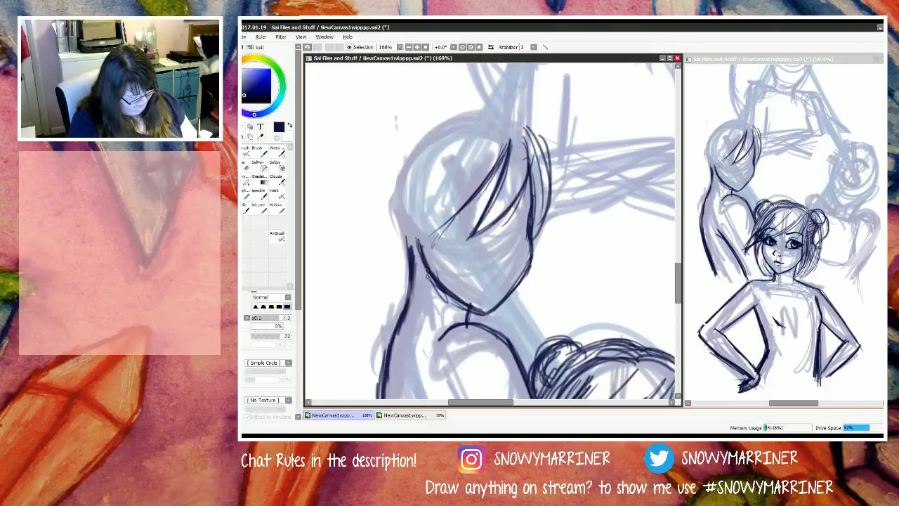
left_click_drag(427, 277, 423, 223)
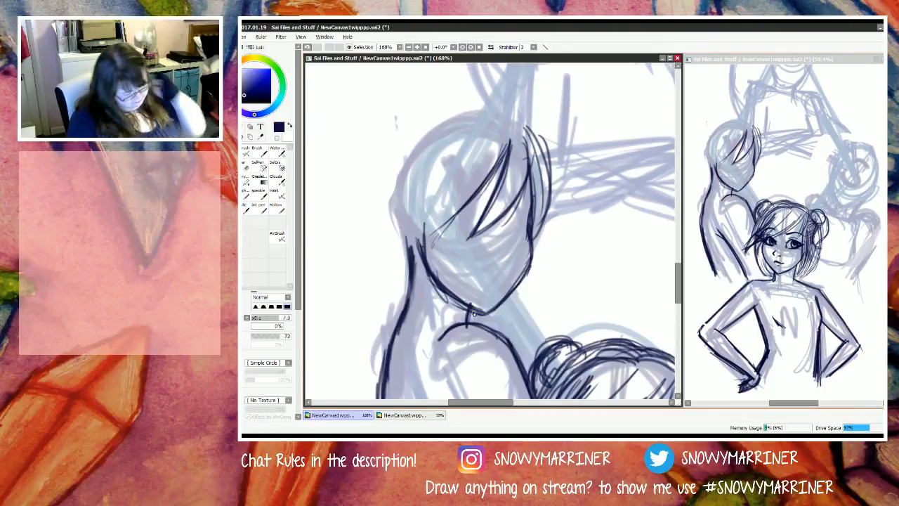
Step: Draw long side locks falling from the crown past the left rear figure's cheek and jaw to the shoulder
left_click_drag(455, 181, 435, 257)
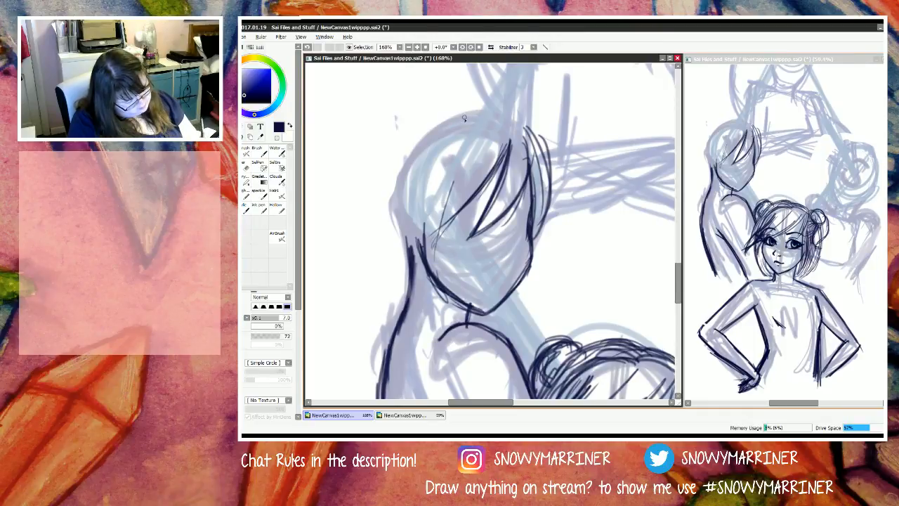
mouse_move(464, 118)
left_mouse_down()
mouse_move(436, 225)
mouse_move(446, 288)
left_mouse_up()
left_click_drag(442, 223, 467, 316)
left_click_drag(439, 253, 474, 325)
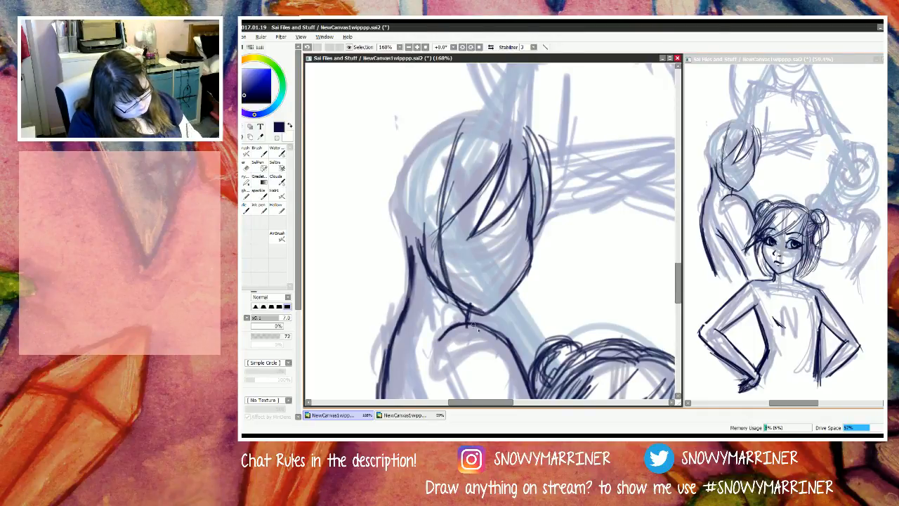
left_click_drag(450, 283, 490, 331)
mouse_move(418, 189)
left_mouse_down()
mouse_move(419, 254)
mouse_move(450, 325)
left_mouse_up()
left_click_drag(417, 232, 457, 330)
left_click_drag(413, 181, 427, 289)
left_click_drag(420, 254, 450, 320)
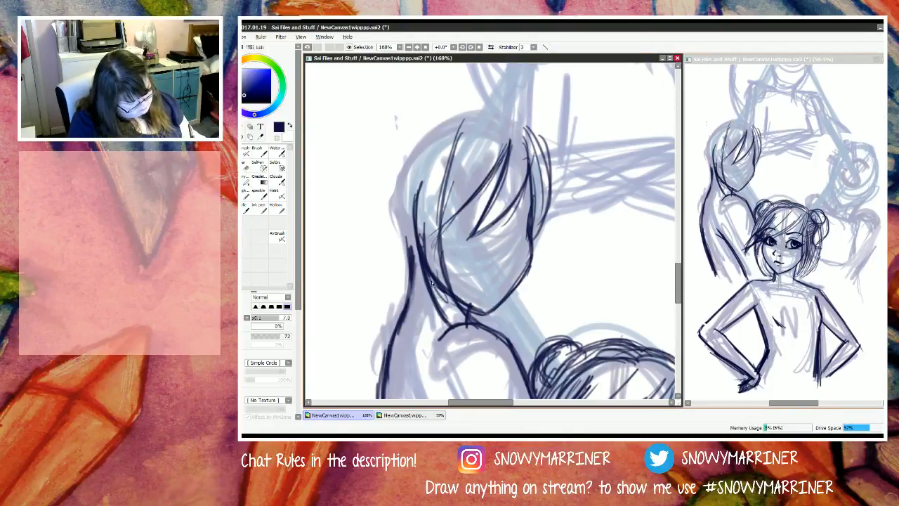
left_click_drag(430, 283, 457, 325)
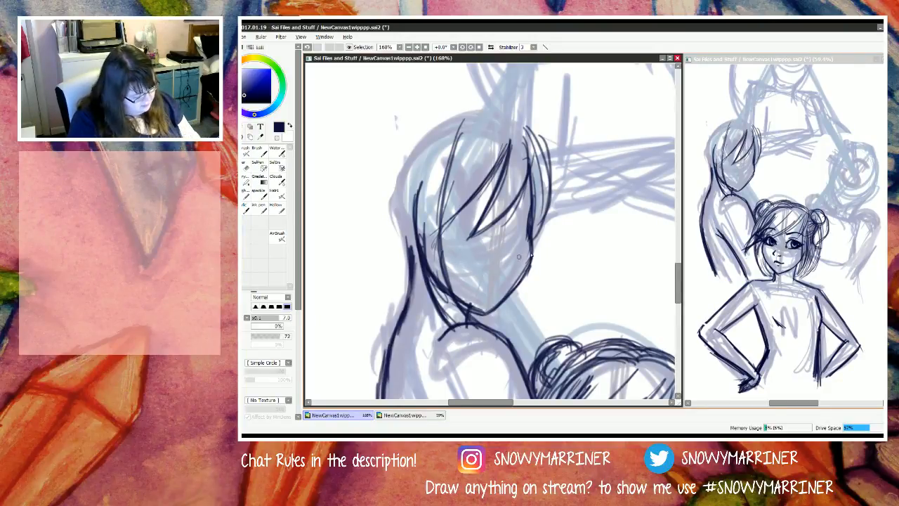
Step: Lightly mark the left rear figure's eye line and draw both upper eyelids with outer lashes
mouse_move(470, 244)
left_mouse_down()
mouse_move(553, 229)
mouse_move(395, 240)
mouse_move(559, 224)
mouse_move(505, 237)
mouse_move(402, 237)
mouse_move(495, 237)
left_mouse_up()
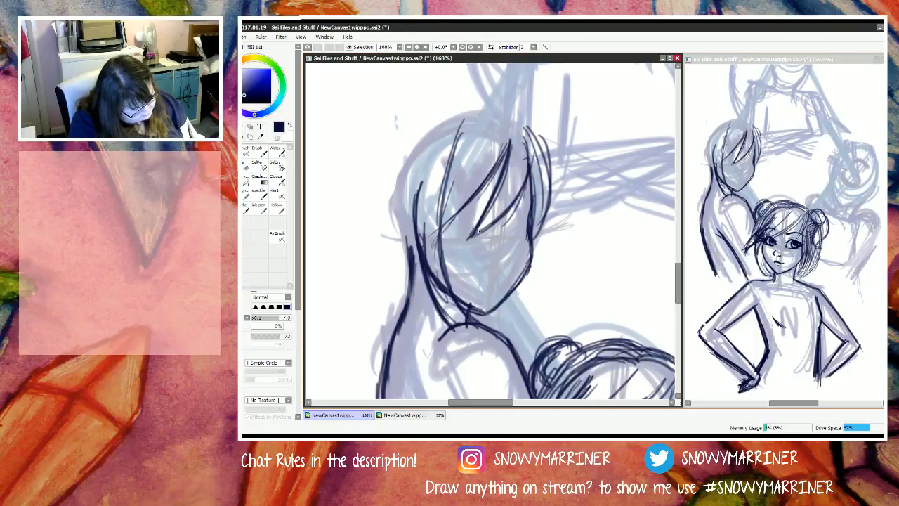
mouse_move(464, 217)
left_mouse_down()
mouse_move(481, 234)
mouse_move(444, 225)
mouse_move(481, 230)
mouse_move(474, 224)
mouse_move(443, 227)
mouse_move(454, 221)
mouse_move(437, 231)
mouse_move(476, 237)
left_mouse_up()
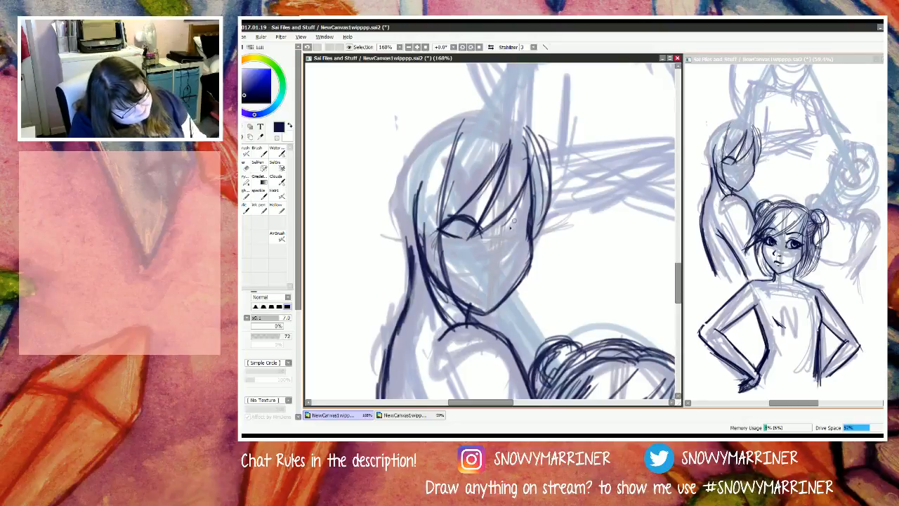
mouse_move(507, 235)
left_mouse_down()
mouse_move(526, 218)
mouse_move(546, 225)
left_mouse_up()
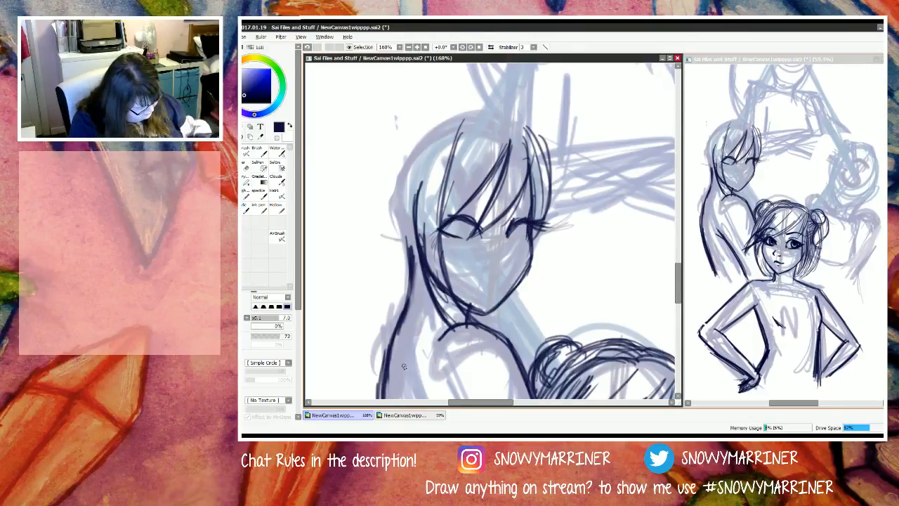
key("e")
mouse_move(481, 210)
left_mouse_down()
mouse_move(464, 232)
mouse_move(453, 221)
mouse_move(438, 243)
mouse_move(476, 239)
mouse_move(462, 219)
mouse_move(433, 229)
mouse_move(444, 235)
mouse_move(433, 230)
mouse_move(453, 236)
mouse_move(438, 211)
mouse_move(459, 222)
mouse_move(428, 217)
mouse_move(425, 227)
left_mouse_up()
key("n")
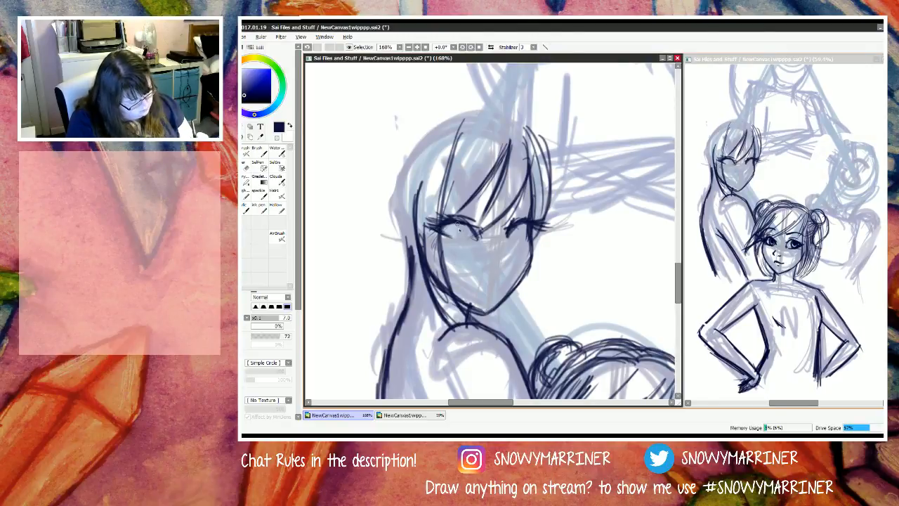
Step: Draw the irises in both of the left rear figure's eyes, lighten their insides and add dark detail
left_click_drag(458, 223, 453, 237)
left_click_drag(449, 223, 453, 236)
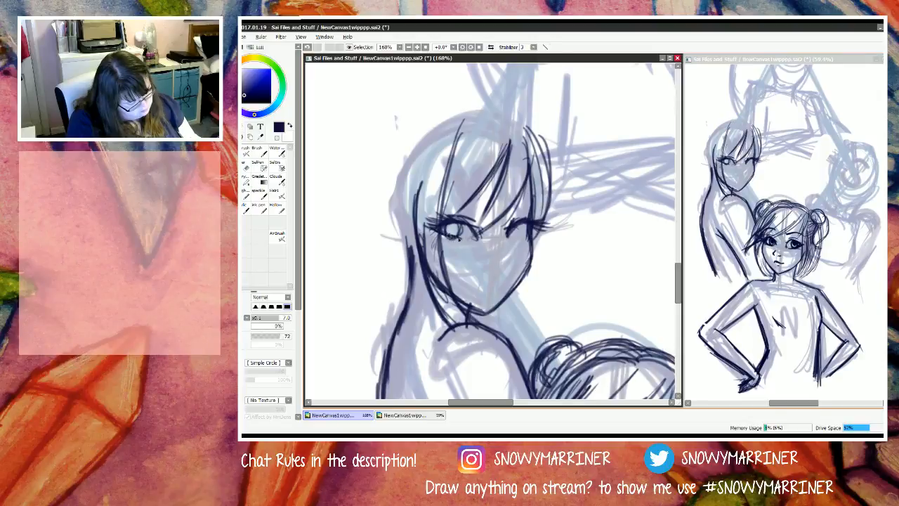
key("e")
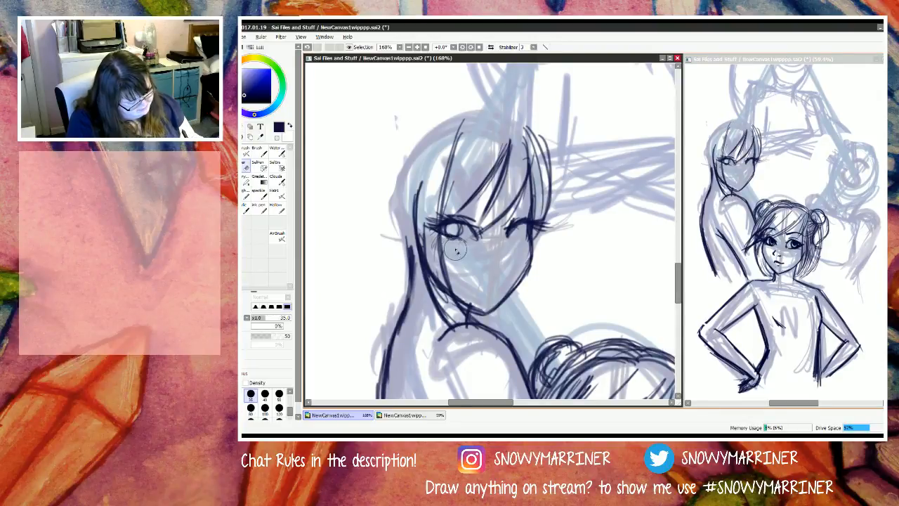
key("n")
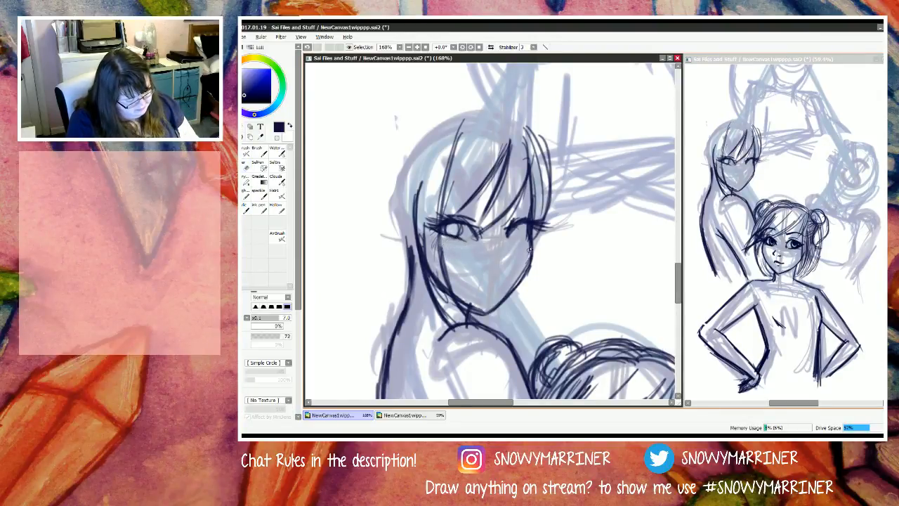
left_click_drag(528, 239, 529, 238)
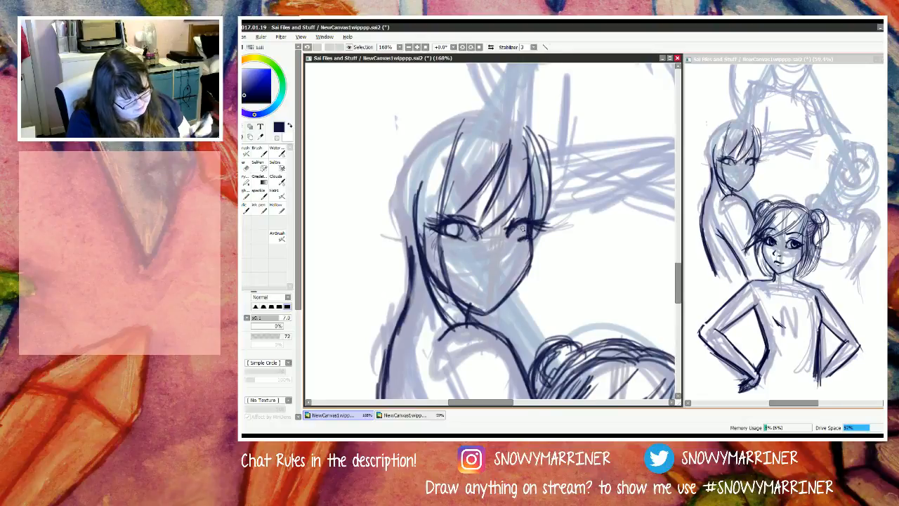
key("e")
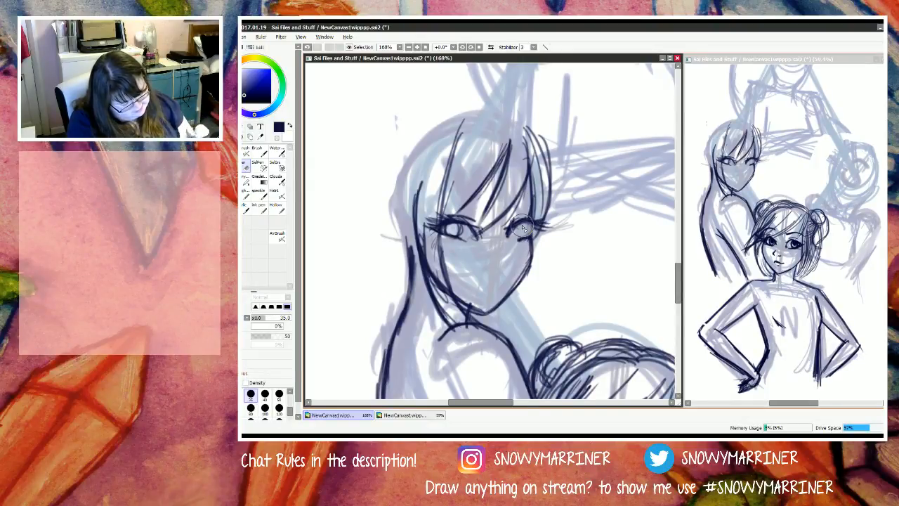
key("n")
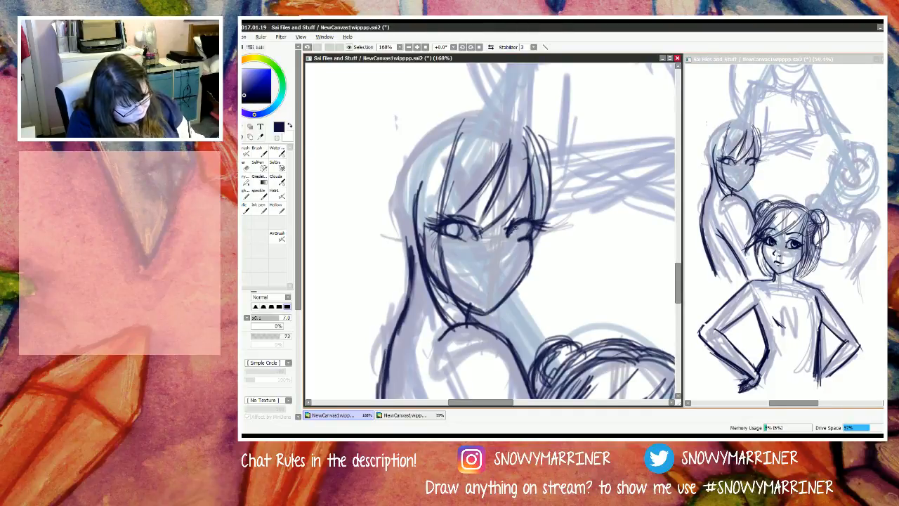
mouse_move(516, 226)
left_mouse_down()
mouse_move(518, 238)
mouse_move(519, 226)
mouse_move(507, 242)
left_mouse_up()
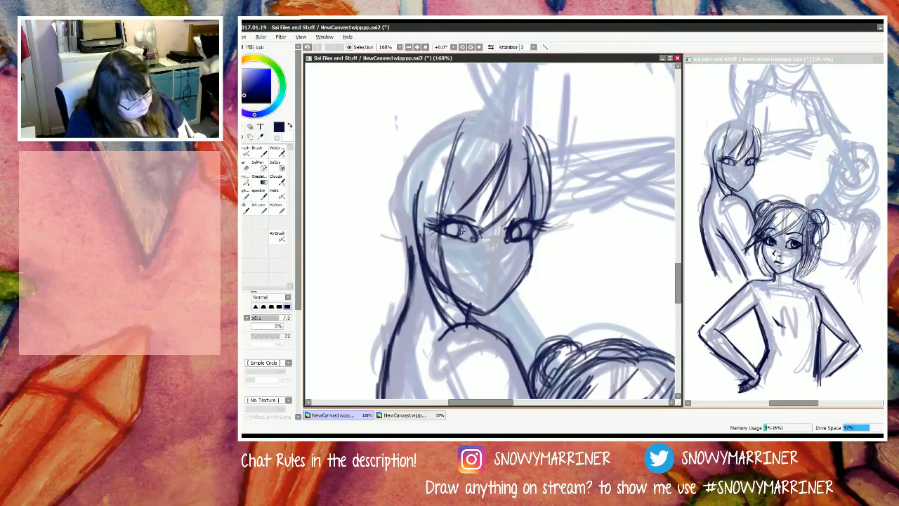
mouse_move(455, 225)
left_mouse_down()
mouse_move(460, 233)
mouse_move(448, 234)
left_mouse_up()
mouse_move(523, 229)
left_mouse_down()
mouse_move(526, 238)
mouse_move(514, 225)
left_mouse_up()
left_click_drag(451, 228, 456, 234)
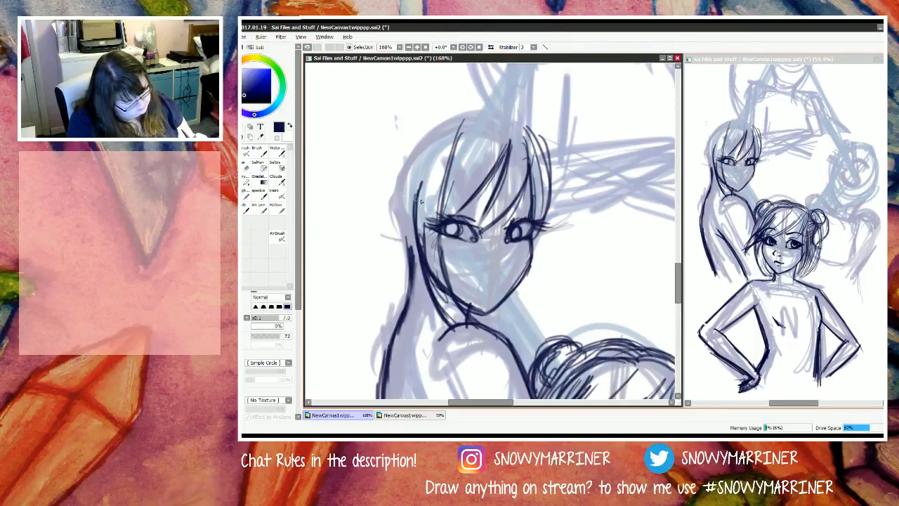
Step: Draw the left rear figure's eyebrows, slanting upward toward the middle of the forehead
left_click_drag(458, 215, 483, 206)
mouse_move(430, 215)
left_mouse_down()
mouse_move(486, 206)
mouse_move(538, 216)
left_mouse_up()
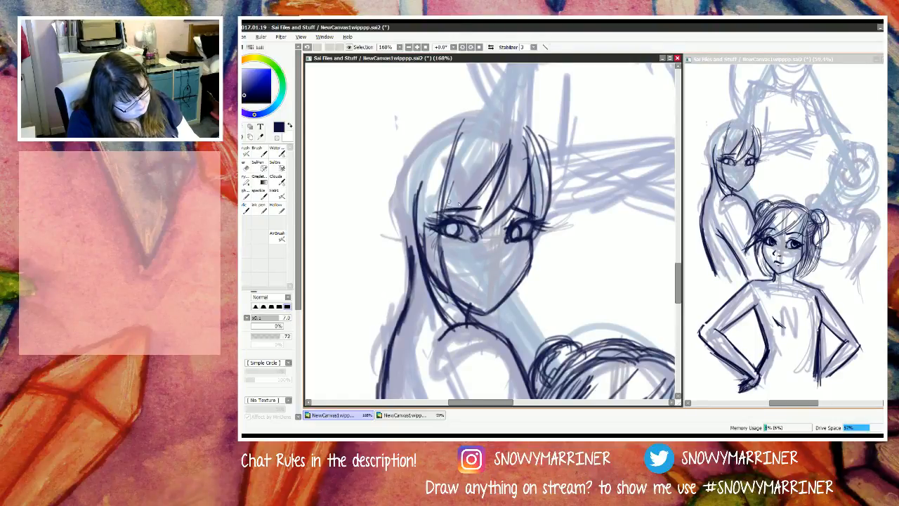
mouse_move(465, 210)
left_mouse_down()
mouse_move(443, 211)
mouse_move(480, 203)
left_mouse_up()
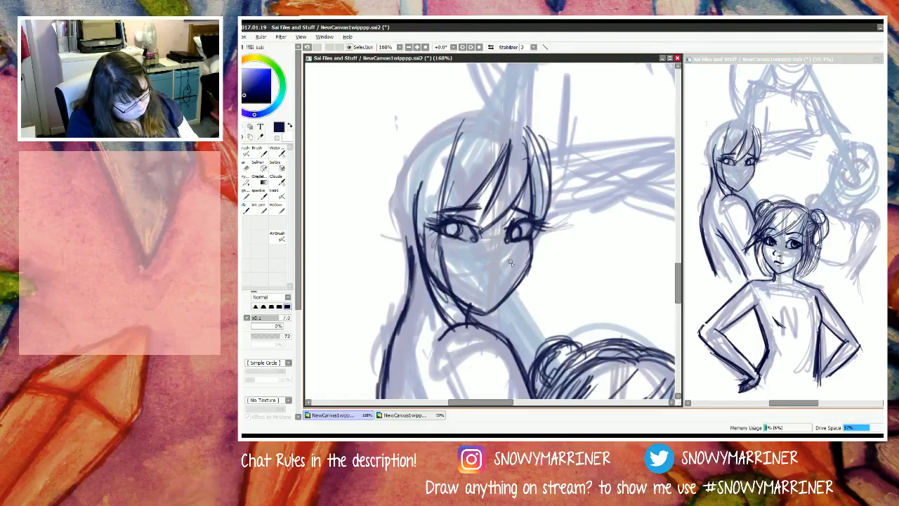
Step: Draw the left rear figure's nose and nostril, and nudge the selected nose slightly upward
mouse_move(501, 253)
left_mouse_down()
mouse_move(507, 274)
mouse_move(485, 272)
mouse_move(513, 277)
mouse_move(475, 271)
mouse_move(508, 246)
left_mouse_up()
left_click(232, 127)
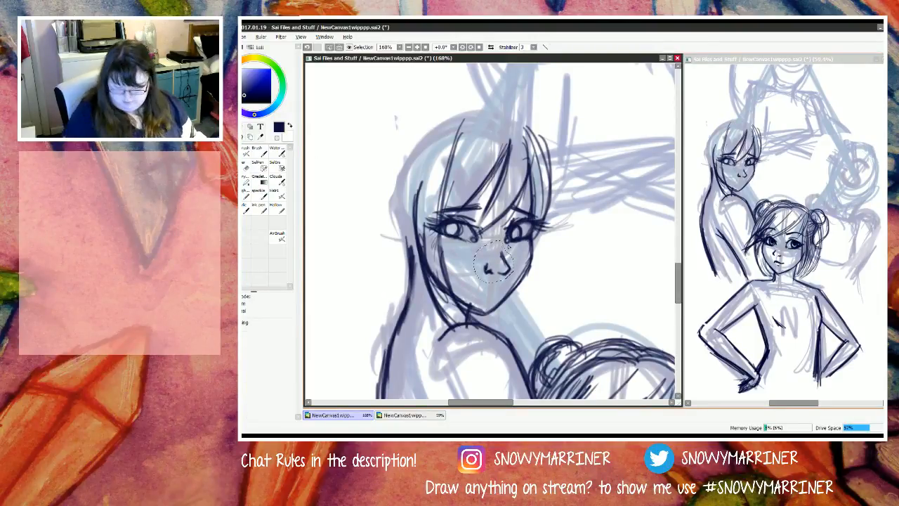
key("ctrl+Up")
key("ctrl+Up")
key("ctrl+Up")
key("ctrl+Up")
key("ctrl+Up")
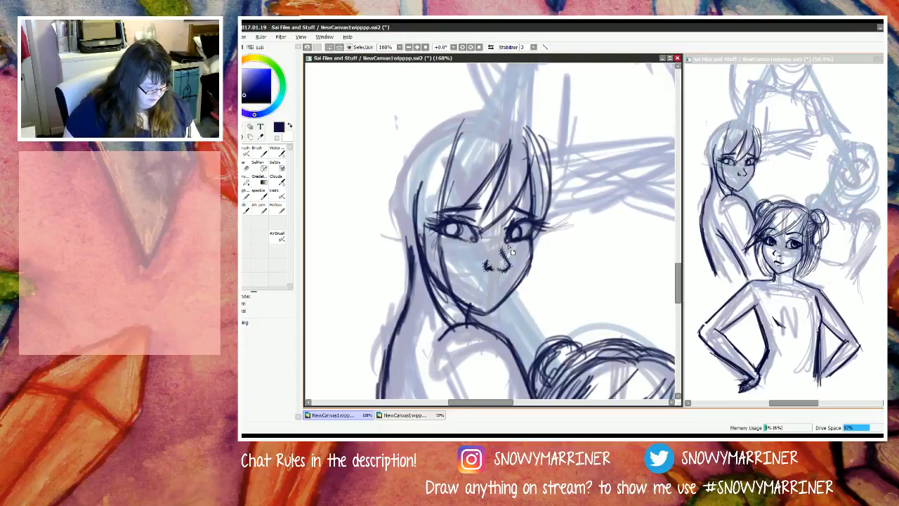
key("ctrl+Up")
key("ctrl+Up")
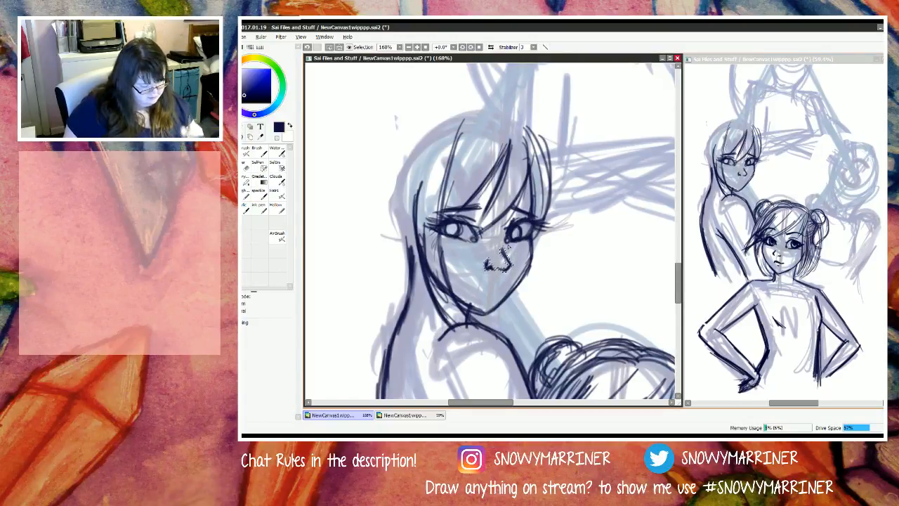
key("ctrl+d")
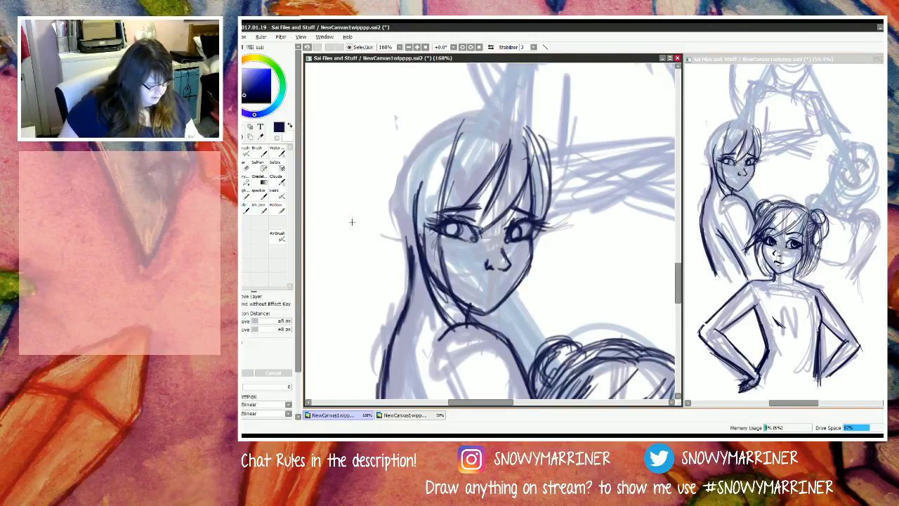
Step: Draw a wavy mouth line below the nose with a short stroke marking the lower lip
key("n")
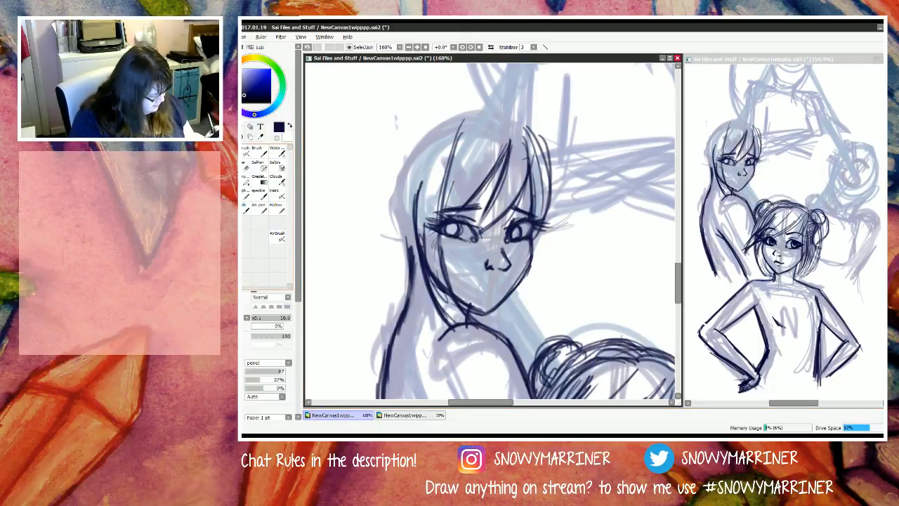
key("e")
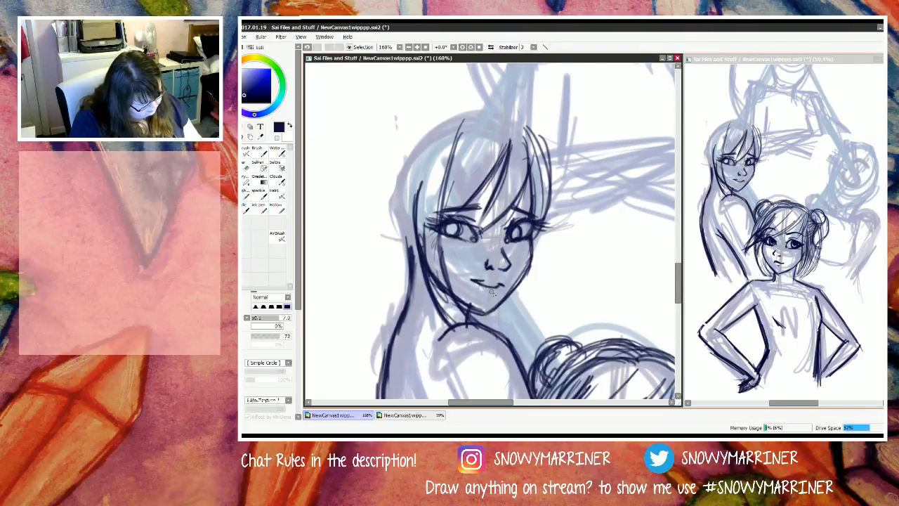
left_click_drag(497, 294, 480, 293)
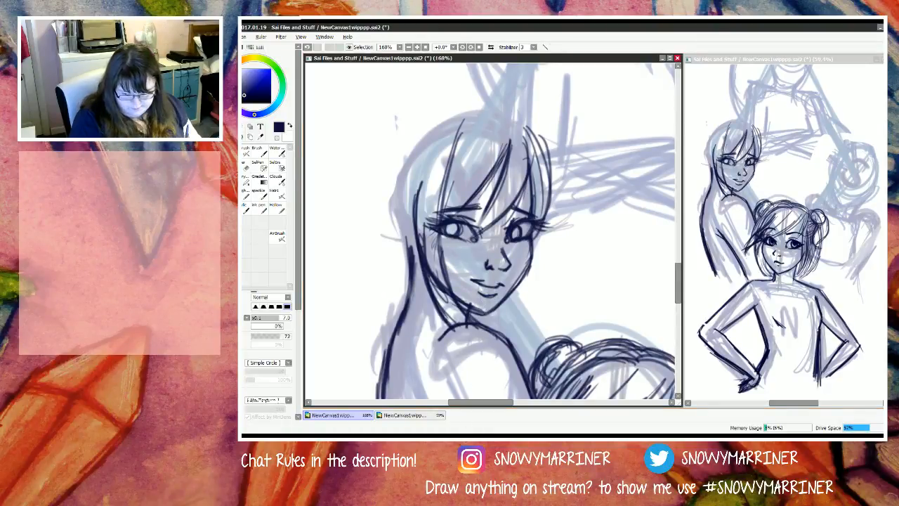
Step: Erase the mouth's outer ends and redraw it as small, slightly parted lips
mouse_move(460, 436)
key("e")
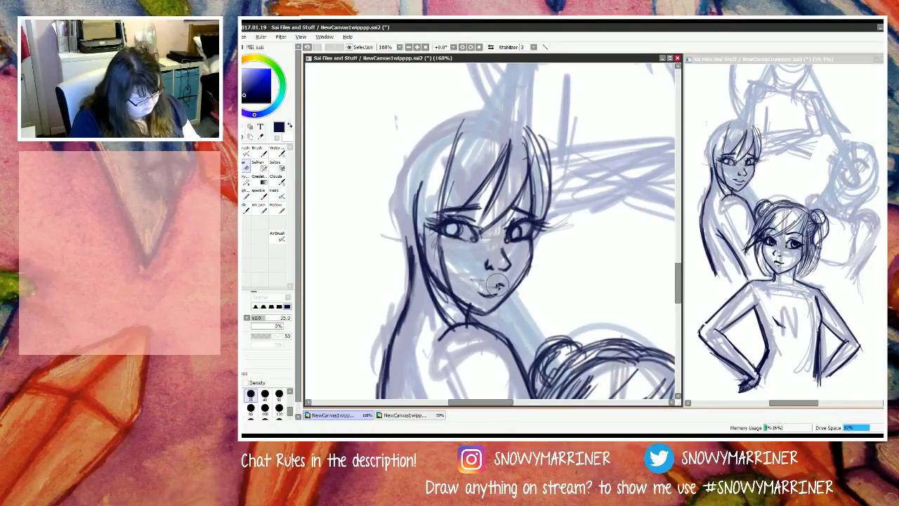
mouse_move(475, 293)
left_mouse_down()
mouse_move(496, 294)
mouse_move(474, 292)
mouse_move(488, 296)
mouse_move(490, 283)
left_mouse_up()
key("n")
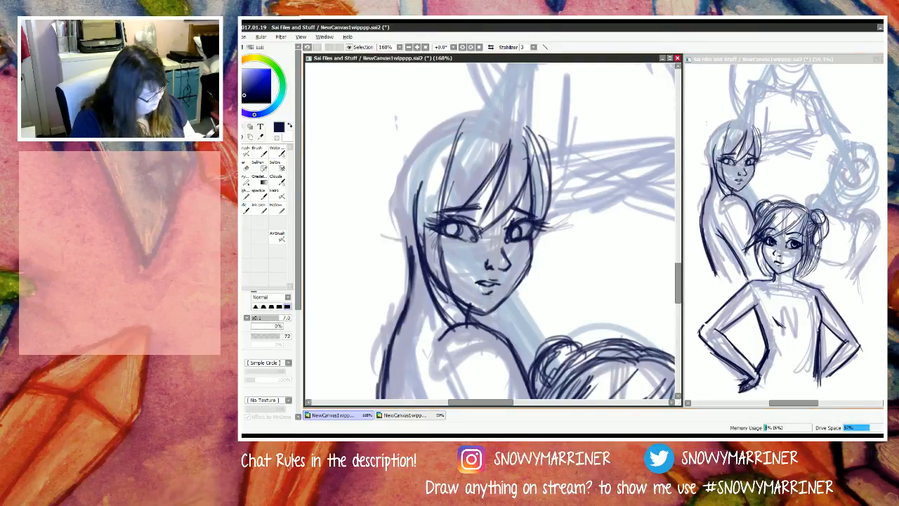
Step: Select the left rear figure's mouth, enlarge and reposition it slightly with a free transform, and clear the selection
key("l")
mouse_move(475, 281)
left_mouse_down()
mouse_move(501, 298)
mouse_move(505, 280)
left_mouse_up()
key("ctrl+t")
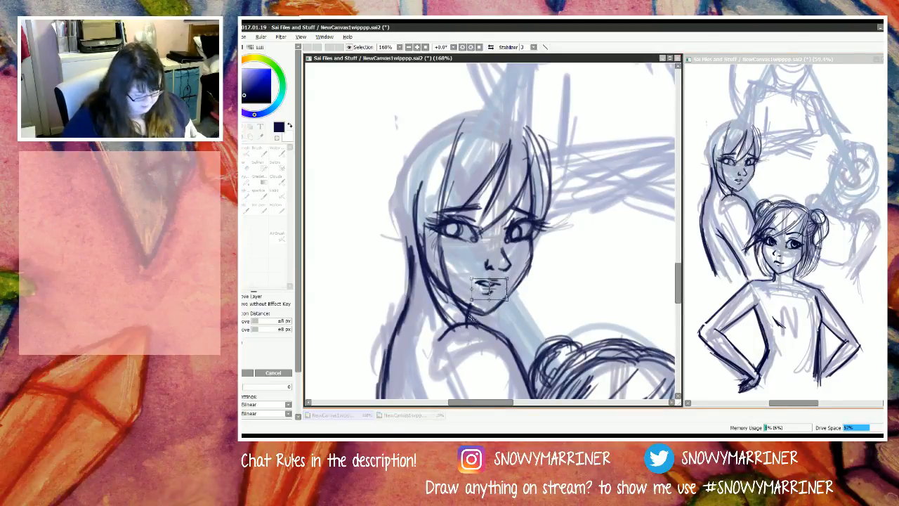
left_click_drag(469, 276, 498, 295)
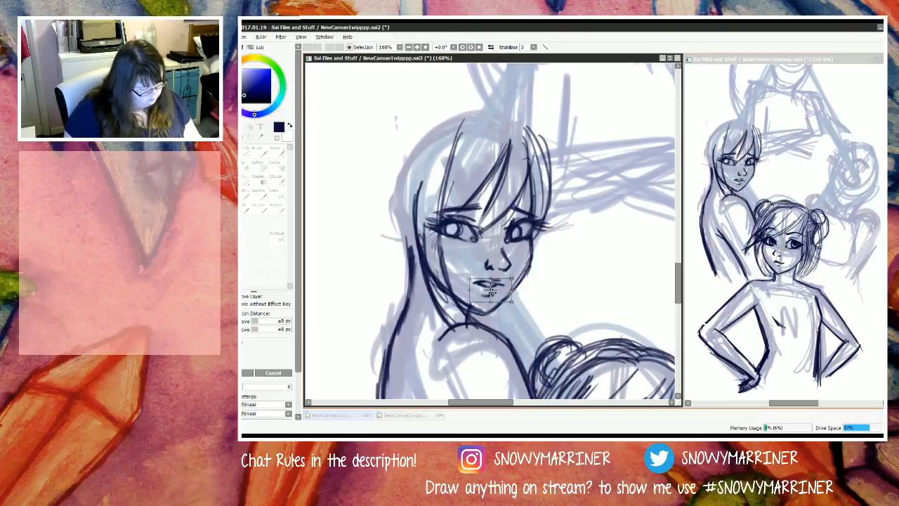
left_click_drag(512, 307, 509, 308)
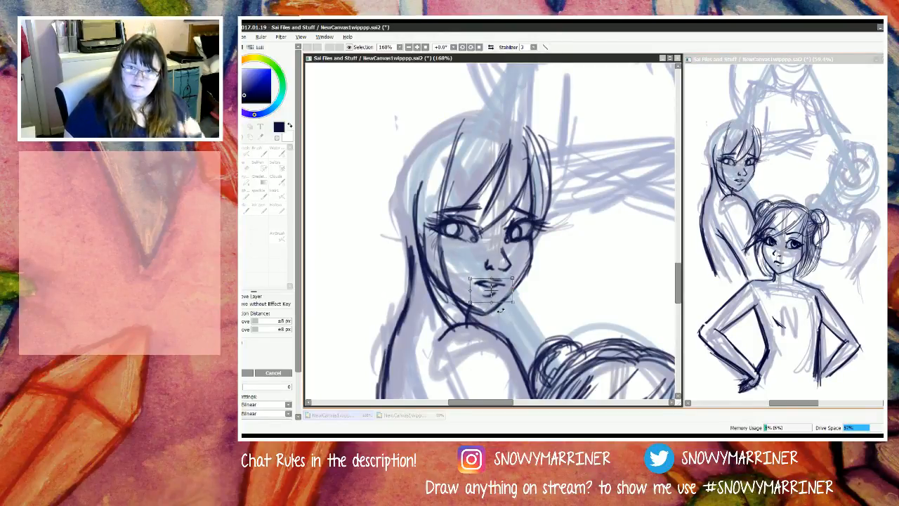
key("Return")
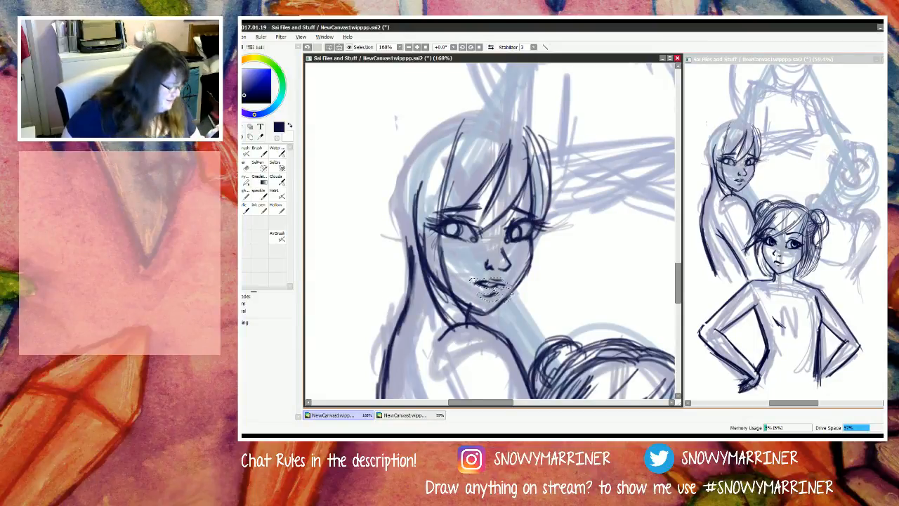
key("ctrl+d")
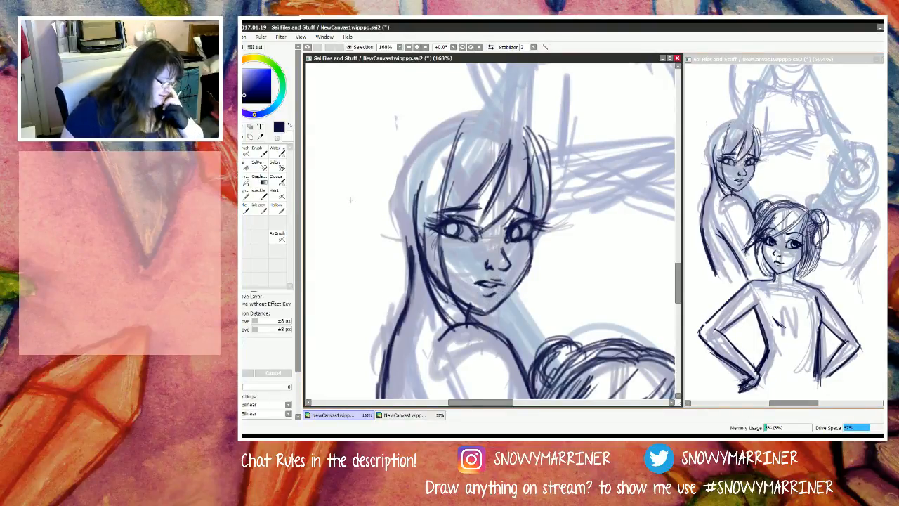
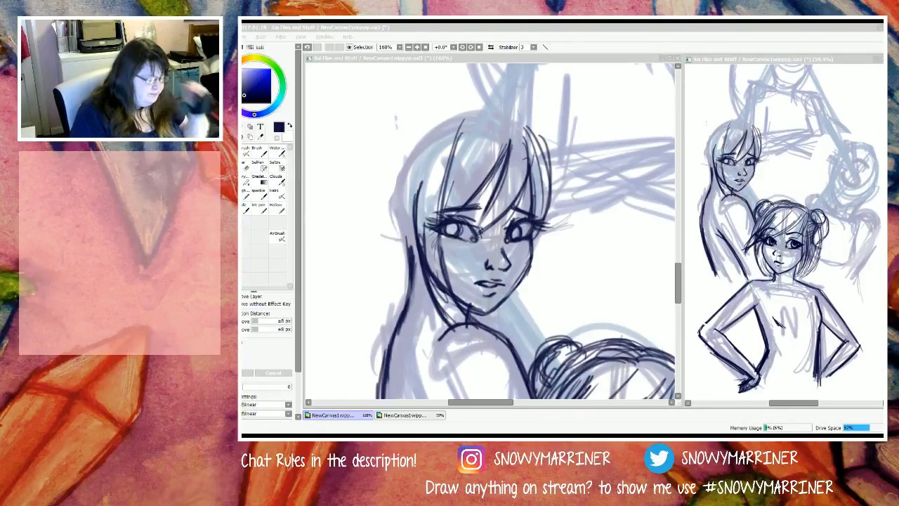
Step: Fill in the left rear figure's irises and pupils with dark strokes and touch up the small mouth
left_click(392, 28)
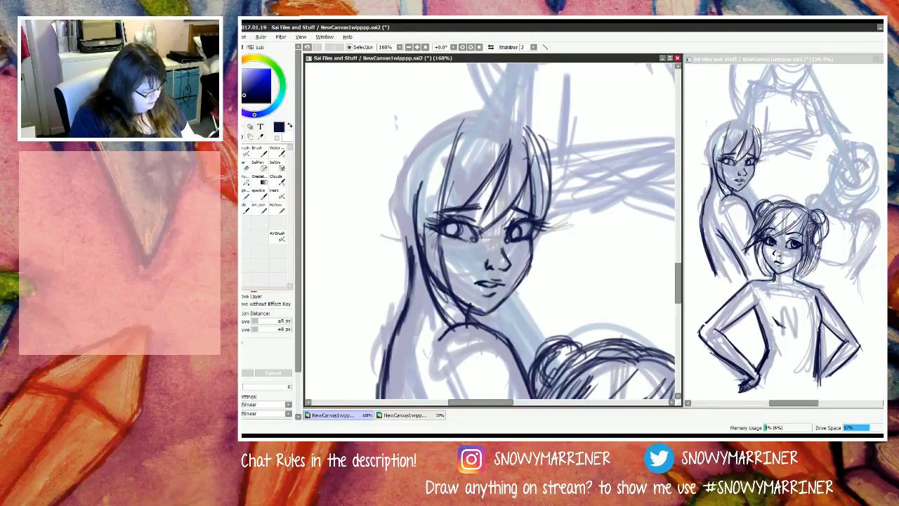
key("n")
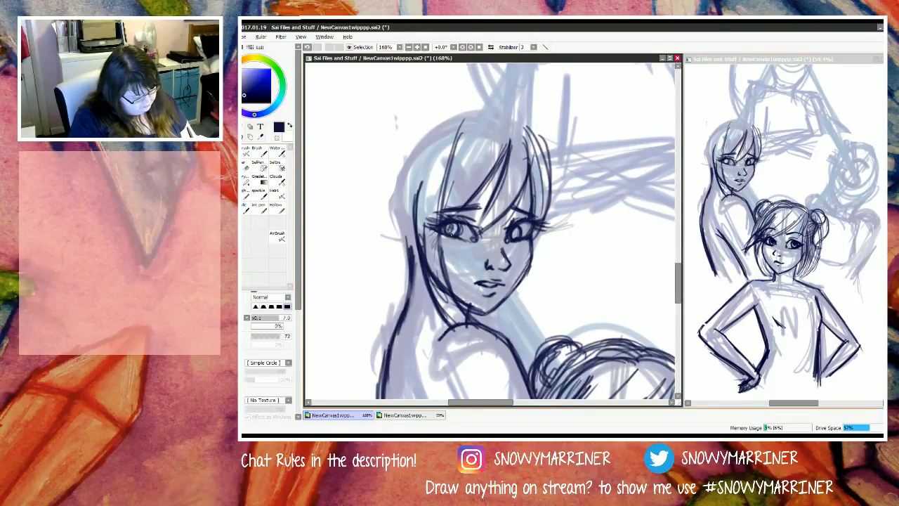
mouse_move(450, 232)
left_mouse_down()
mouse_move(458, 225)
mouse_move(516, 237)
left_mouse_up()
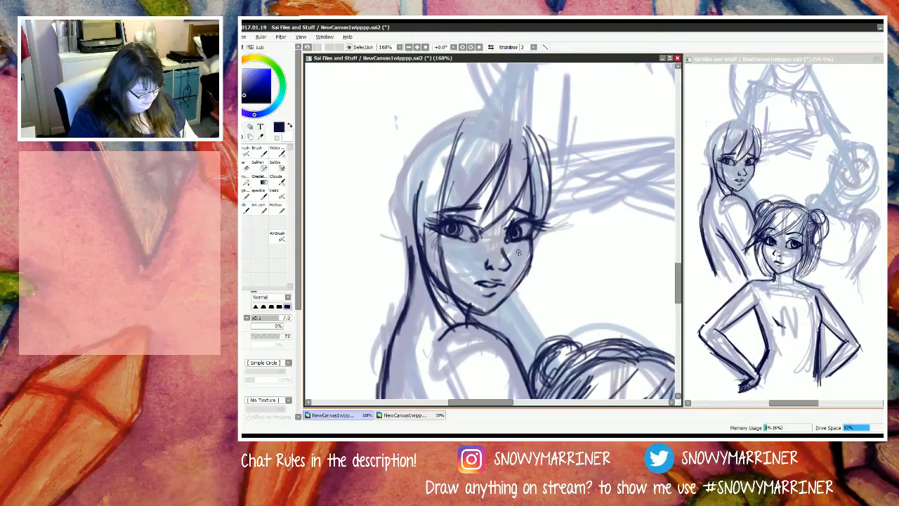
mouse_move(480, 284)
left_mouse_down()
mouse_move(471, 279)
mouse_move(489, 287)
left_mouse_up()
key("e")
key("n")
key("e")
key("n")
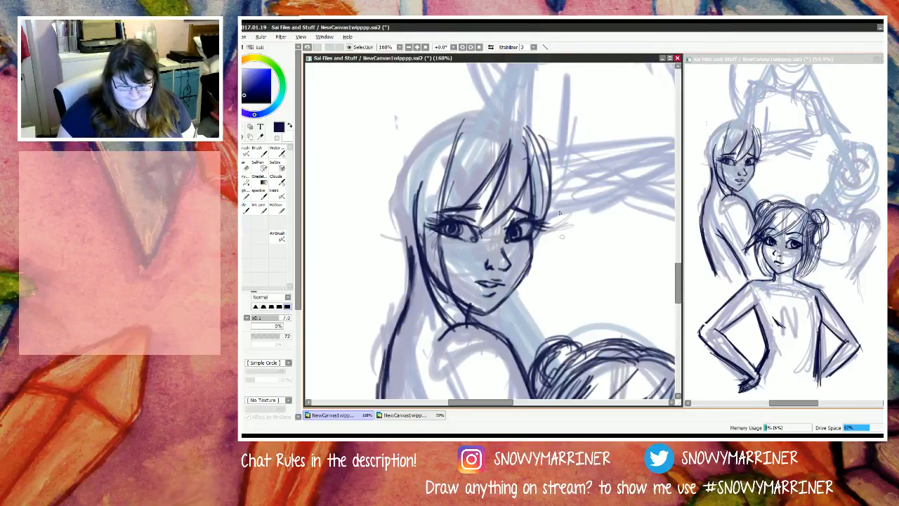
Step: Draw a long thin hair strand falling beside the left rear figure's cheek and darken the figure's lower arm line
mouse_move(550, 203)
left_mouse_down()
mouse_move(551, 295)
mouse_move(553, 266)
mouse_move(562, 309)
left_mouse_up()
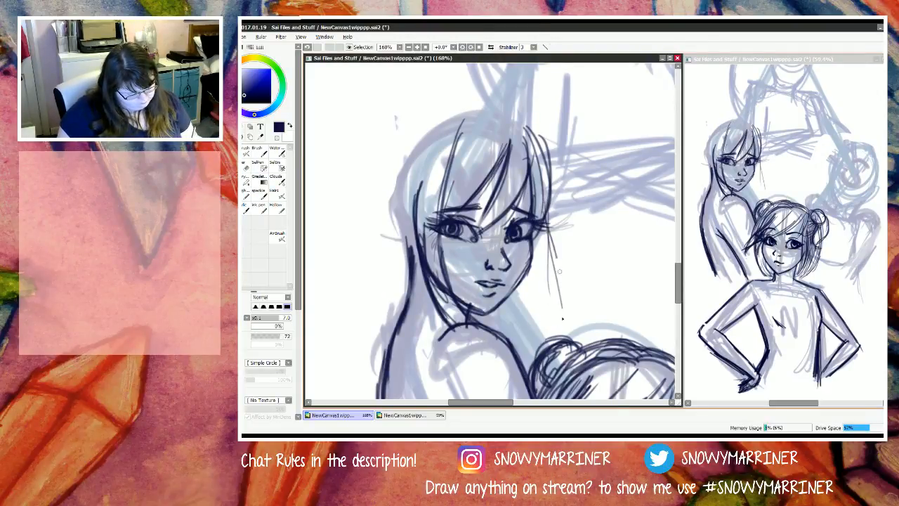
left_click_drag(552, 257, 562, 328)
left_click_drag(545, 215, 561, 336)
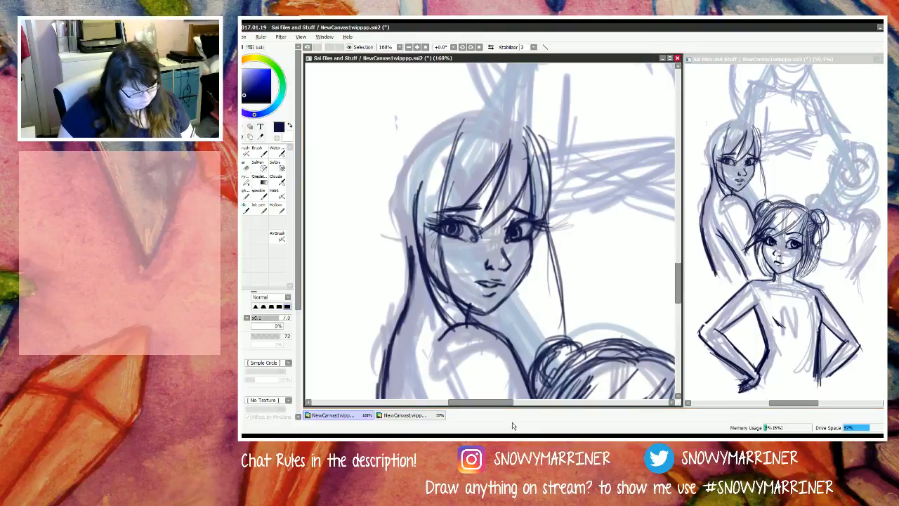
scroll(455, 283, "down", 9)
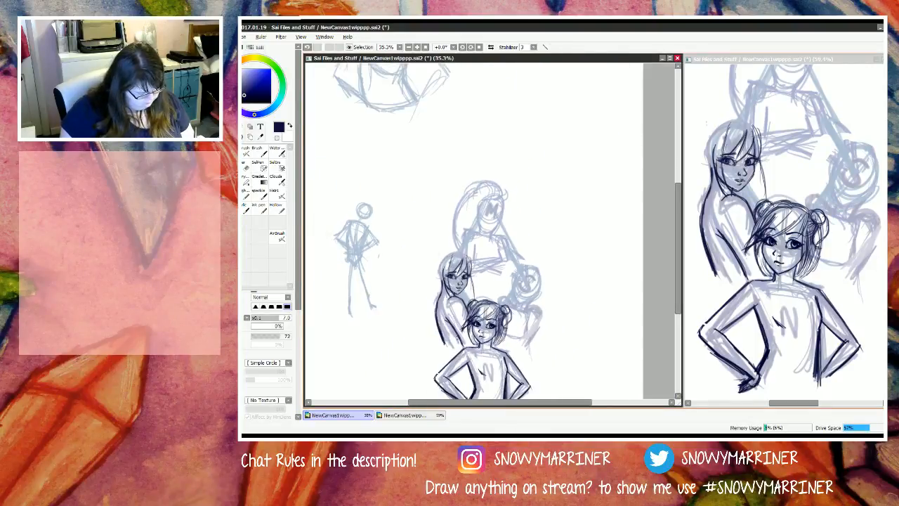
scroll(458, 312, "up", 3)
scroll(456, 371, "up", 2)
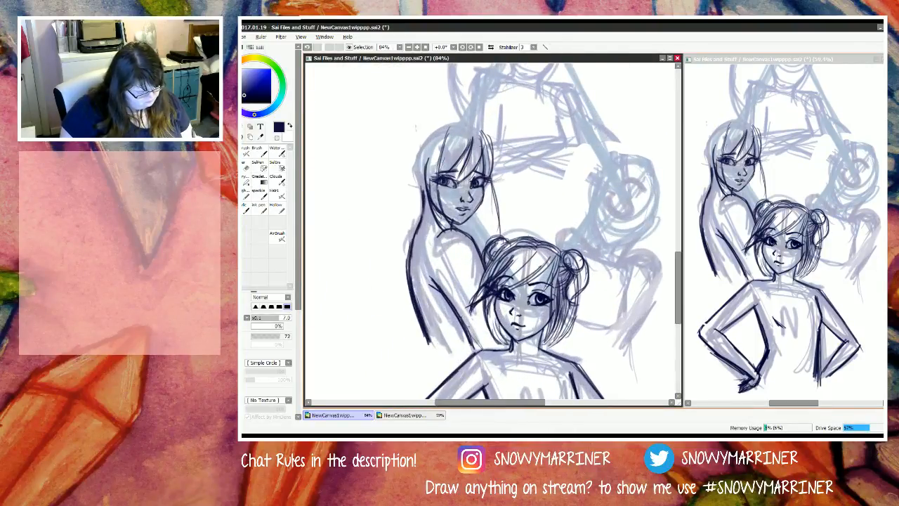
left_click_drag(450, 304, 490, 349)
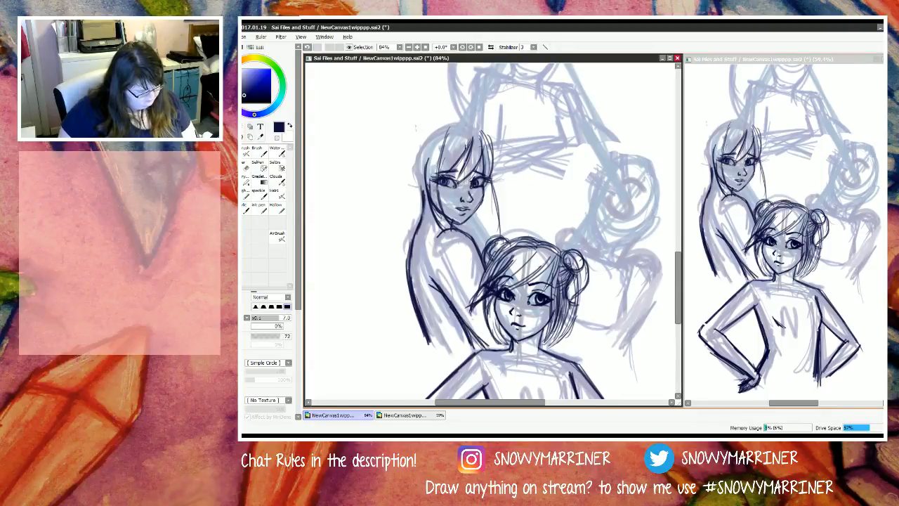
Step: Outline the left rear figure's hair over the crown, with loose side strands and a long curve starting down behind the head
mouse_move(475, 128)
left_mouse_down()
mouse_move(488, 155)
mouse_move(493, 140)
mouse_move(507, 184)
mouse_move(491, 132)
mouse_move(515, 191)
mouse_move(504, 210)
left_mouse_up()
left_click_drag(496, 152, 504, 224)
mouse_move(490, 141)
left_mouse_down()
mouse_move(453, 127)
mouse_move(491, 130)
mouse_move(447, 127)
mouse_move(487, 129)
mouse_move(433, 138)
mouse_move(421, 129)
mouse_move(435, 136)
mouse_move(446, 126)
mouse_move(415, 130)
mouse_move(435, 132)
mouse_move(403, 172)
mouse_move(423, 134)
mouse_move(402, 169)
left_mouse_up()
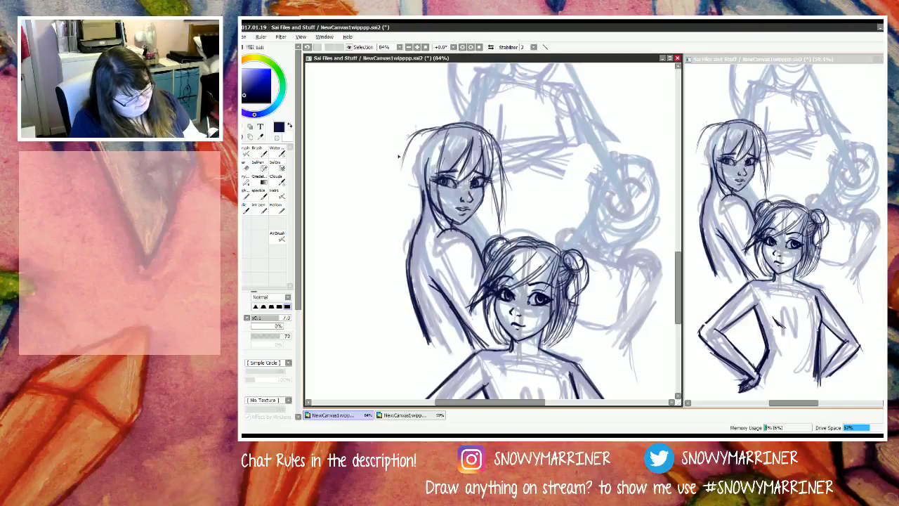
left_click_drag(412, 135, 392, 214)
mouse_move(415, 139)
left_mouse_down()
mouse_move(400, 219)
mouse_move(406, 168)
mouse_move(401, 176)
mouse_move(400, 257)
left_mouse_up()
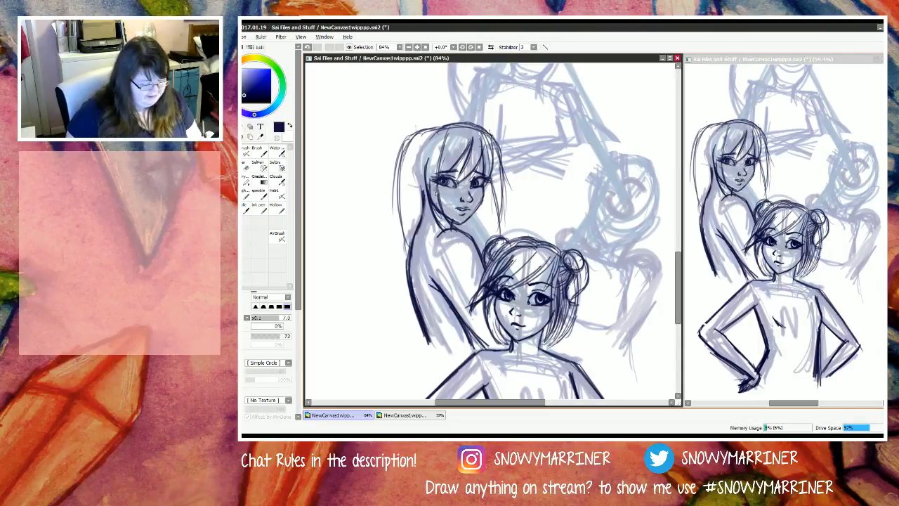
Step: Enlarge the brush to 14 and draw thick hair strands from behind the left rear figure's cheek down along the arm
key("bracketright")
key("bracketright")
key("bracketright")
key("bracketright")
key("bracketright")
left_click_drag(430, 202, 427, 234)
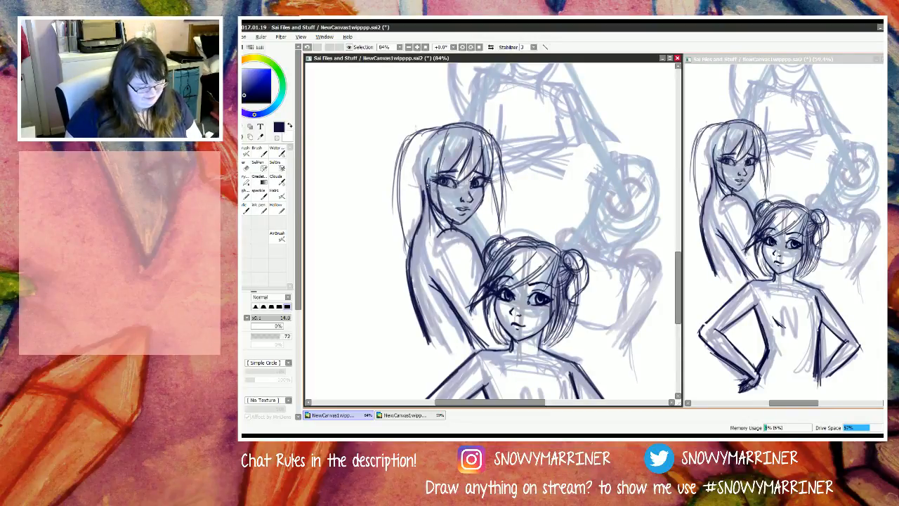
mouse_move(436, 180)
left_mouse_down()
mouse_move(425, 195)
mouse_move(425, 260)
left_mouse_up()
left_click_drag(427, 201, 416, 300)
mouse_move(424, 262)
left_mouse_down()
mouse_move(416, 323)
mouse_move(442, 361)
mouse_move(452, 354)
left_mouse_up()
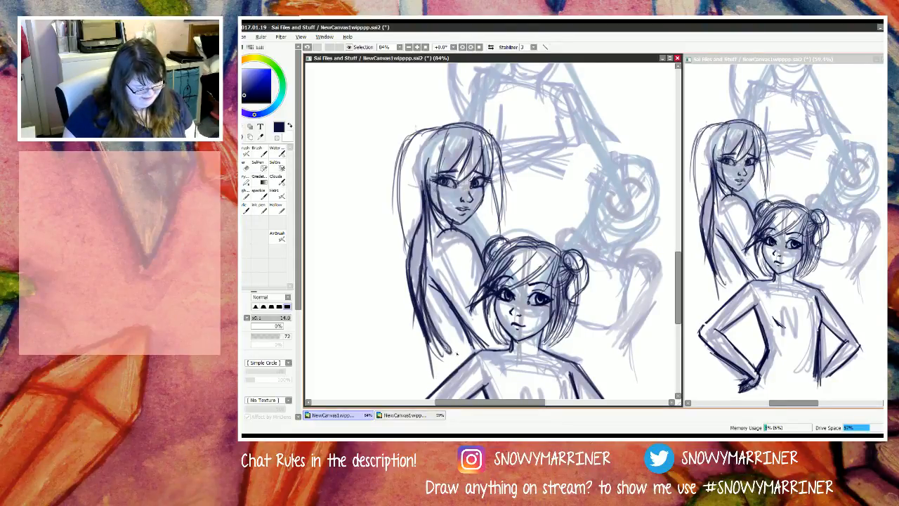
left_click_drag(414, 322, 433, 342)
left_click_drag(426, 338, 458, 355)
Step: Extend the left rear figure's hair with long flowing strands through the middle and a sweeping outer edge
left_click_drag(414, 158, 410, 285)
left_click_drag(415, 205, 406, 342)
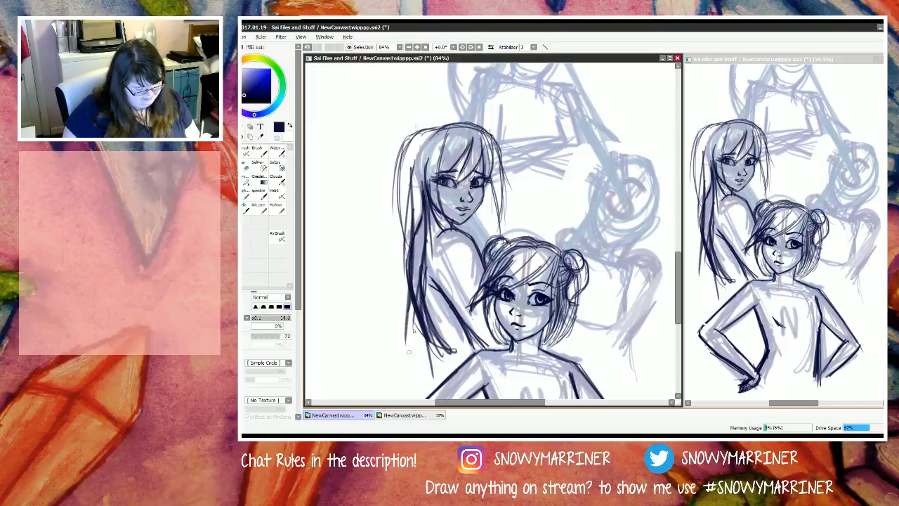
left_click_drag(408, 277, 435, 364)
mouse_move(403, 160)
left_mouse_down()
mouse_move(394, 246)
mouse_move(395, 227)
mouse_move(382, 266)
left_mouse_up()
mouse_move(393, 204)
left_mouse_down()
mouse_move(373, 313)
mouse_move(380, 342)
left_mouse_up()
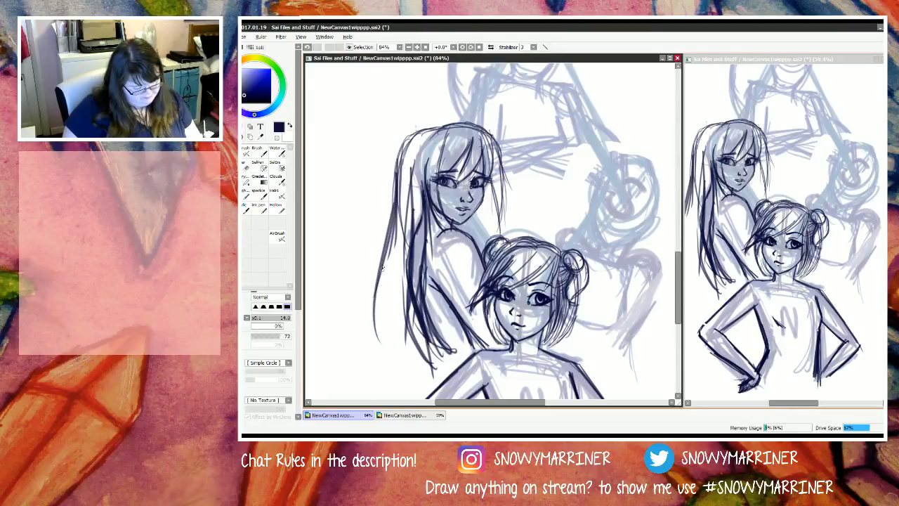
left_click_drag(383, 264, 376, 318)
left_click_drag(395, 225, 384, 276)
left_click_drag(403, 194, 383, 344)
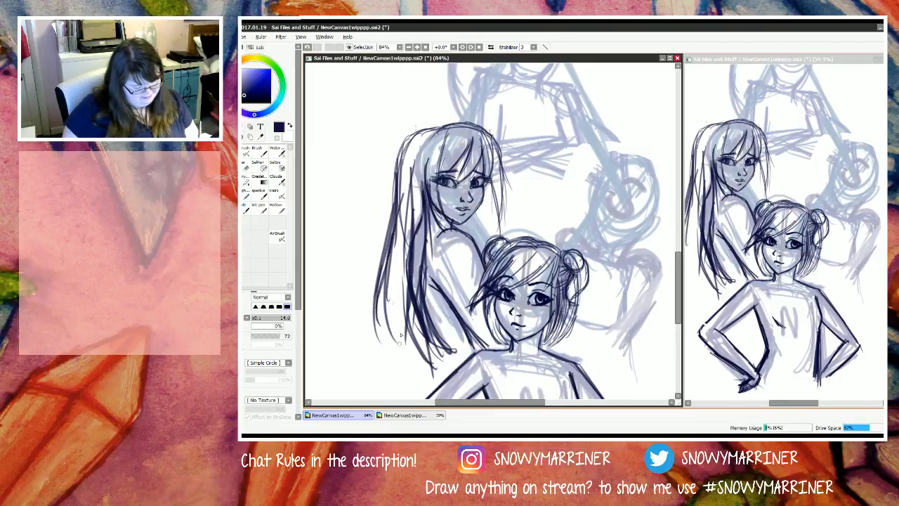
left_click_drag(385, 268, 409, 368)
left_click_drag(387, 323, 415, 373)
left_click_drag(402, 297, 405, 361)
left_click_drag(401, 278, 407, 363)
left_click_drag(401, 253, 421, 381)
mouse_move(398, 246)
left_mouse_down()
mouse_move(410, 358)
mouse_move(405, 319)
left_mouse_up()
mouse_move(421, 254)
left_mouse_down()
mouse_move(420, 352)
mouse_move(403, 287)
mouse_move(409, 367)
mouse_move(392, 302)
left_mouse_up()
Step: Erase the left rear figure's tangled lower hair strands and redraw the ones running alongside the arm
key("e")
mouse_move(420, 357)
left_mouse_down()
mouse_move(406, 288)
mouse_move(423, 324)
mouse_move(418, 215)
mouse_move(396, 331)
mouse_move(409, 394)
mouse_move(422, 352)
mouse_move(411, 371)
left_mouse_up()
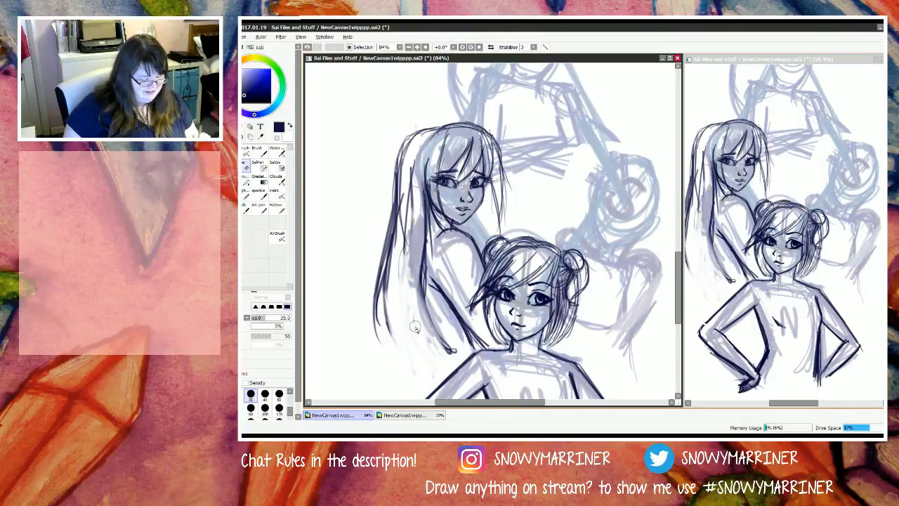
key("n")
left_click_drag(423, 264, 441, 355)
left_click_drag(423, 264, 451, 369)
left_click_drag(426, 290, 455, 369)
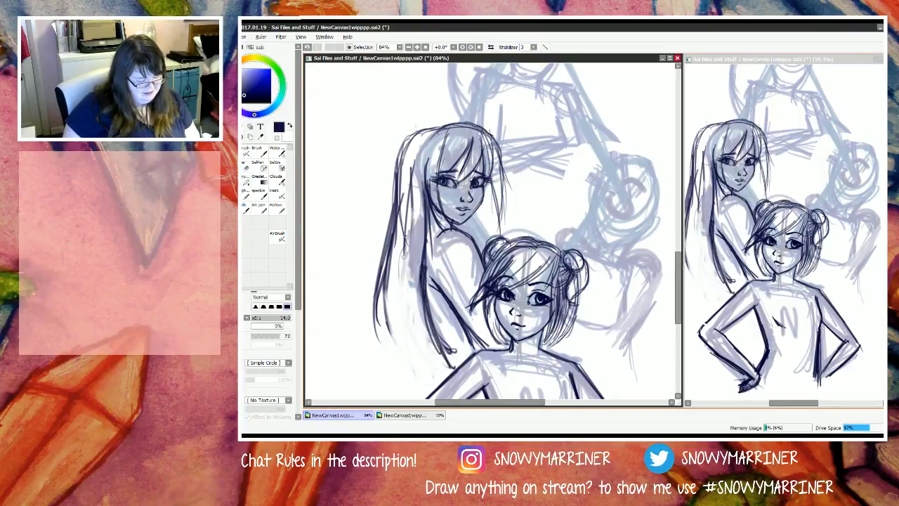
Step: Draw long, nearly straight strands through the middle of the left rear figure's hair, reaching toward the front figure's upper arm
left_click_drag(404, 234, 435, 388)
left_click_drag(409, 260, 442, 388)
left_click_drag(411, 201, 409, 315)
left_click_drag(411, 197, 408, 273)
left_click_drag(404, 209, 415, 391)
left_click_drag(404, 232, 413, 393)
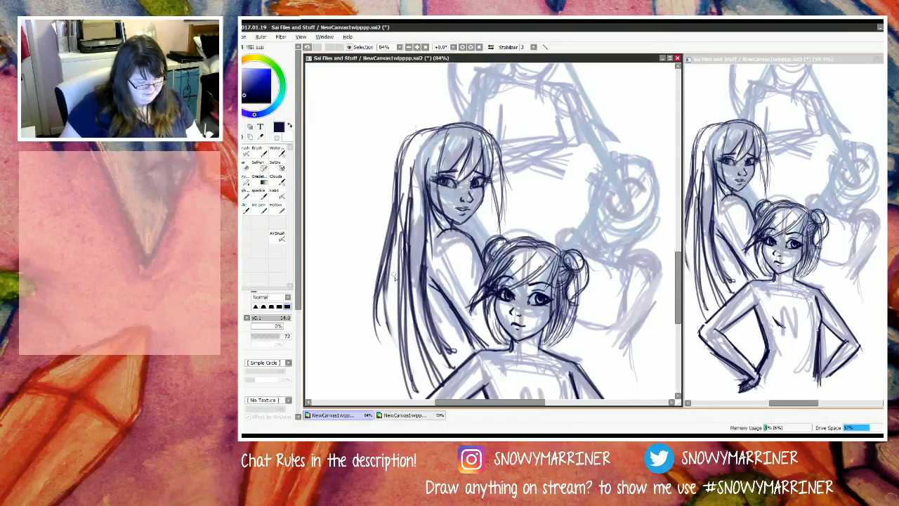
Step: Lengthen the outer edge of the left rear figure's hair with strands tapering down to the front figure's elbow
scroll(395, 286, "down", 2)
scroll(395, 287, "down", 6)
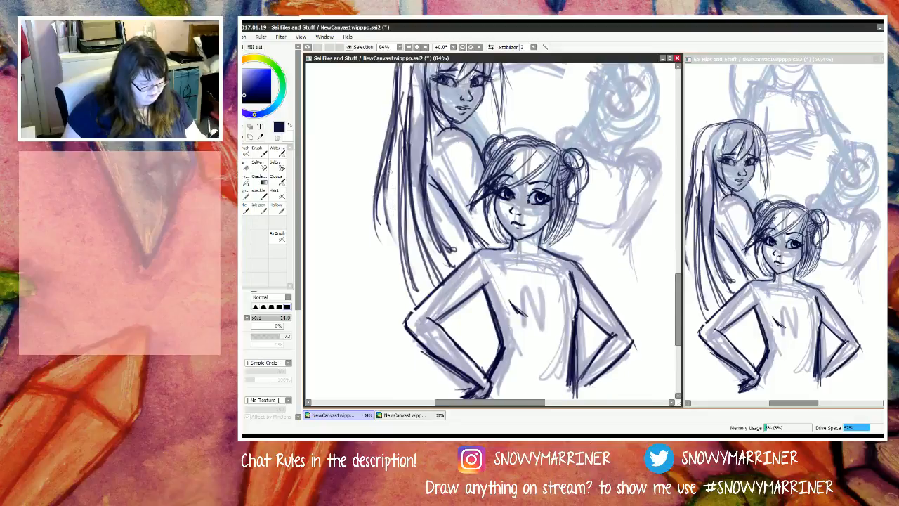
left_click_drag(390, 159, 380, 298)
mouse_move(390, 181)
left_mouse_down()
mouse_move(387, 293)
mouse_move(400, 331)
left_mouse_up()
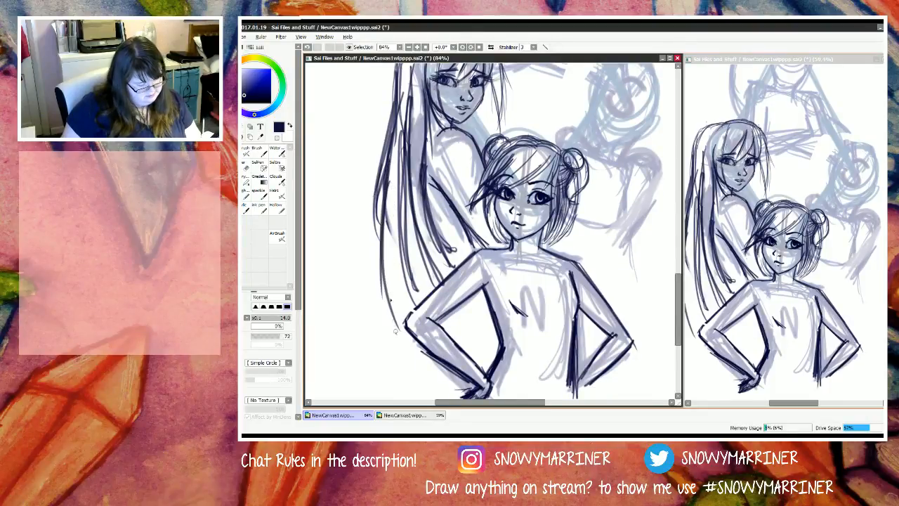
left_click_drag(389, 257, 398, 335)
left_click_drag(392, 205, 407, 302)
left_click_drag(387, 235, 415, 297)
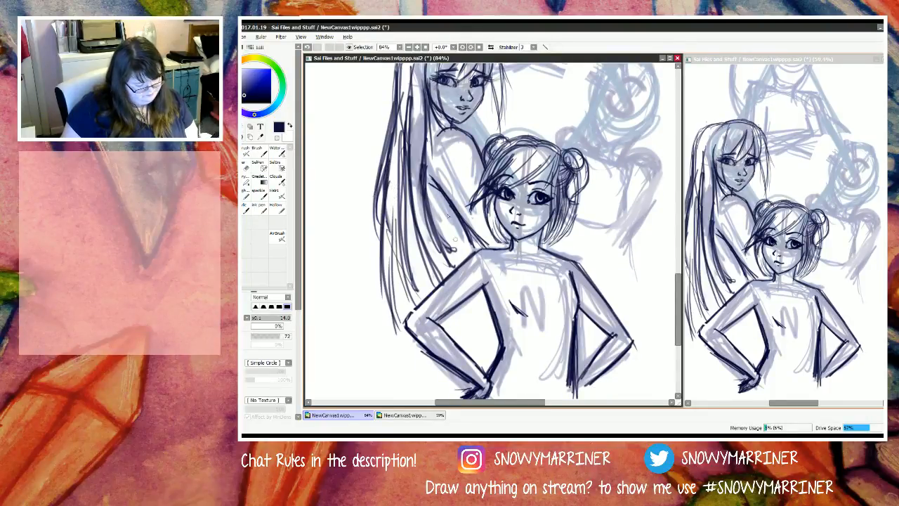
Step: Try extra hair strokes beside the left rear figure's arm and erase the heavy strands in that area
mouse_move(414, 210)
left_mouse_down()
mouse_move(436, 287)
mouse_move(443, 280)
left_mouse_up()
mouse_move(431, 229)
left_mouse_down()
mouse_move(444, 285)
mouse_move(437, 267)
left_mouse_up()
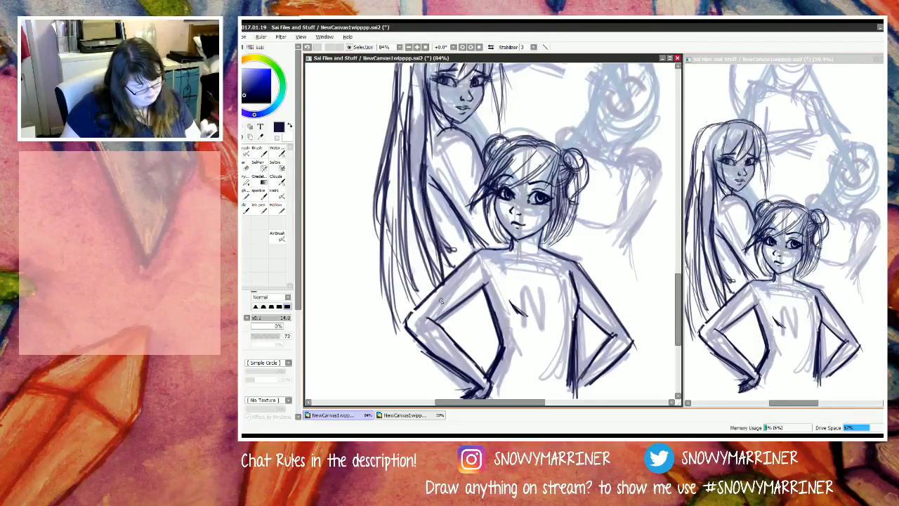
key("e")
mouse_move(420, 168)
left_mouse_down()
mouse_move(427, 225)
mouse_move(448, 265)
left_mouse_up()
mouse_move(433, 213)
left_mouse_down()
mouse_move(449, 262)
mouse_move(454, 245)
mouse_move(445, 233)
mouse_move(439, 243)
mouse_move(435, 229)
mouse_move(444, 255)
left_mouse_up()
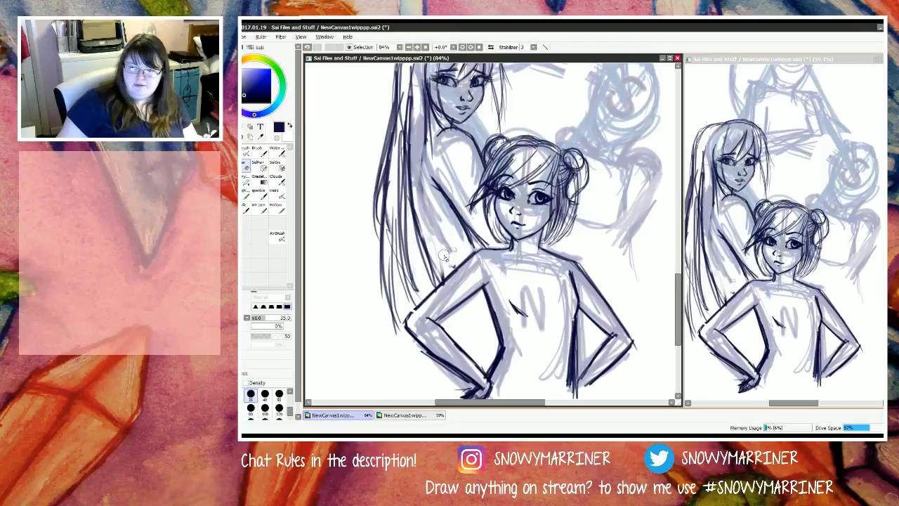
Step: Redraw the hair beside the left rear figure's arm as dense dark strands ending behind the front figure's upper arm
key("b")
mouse_move(421, 144)
left_mouse_down()
mouse_move(427, 255)
mouse_move(443, 302)
mouse_move(451, 272)
left_mouse_up()
left_click_drag(422, 171, 456, 281)
left_click_drag(430, 236, 451, 277)
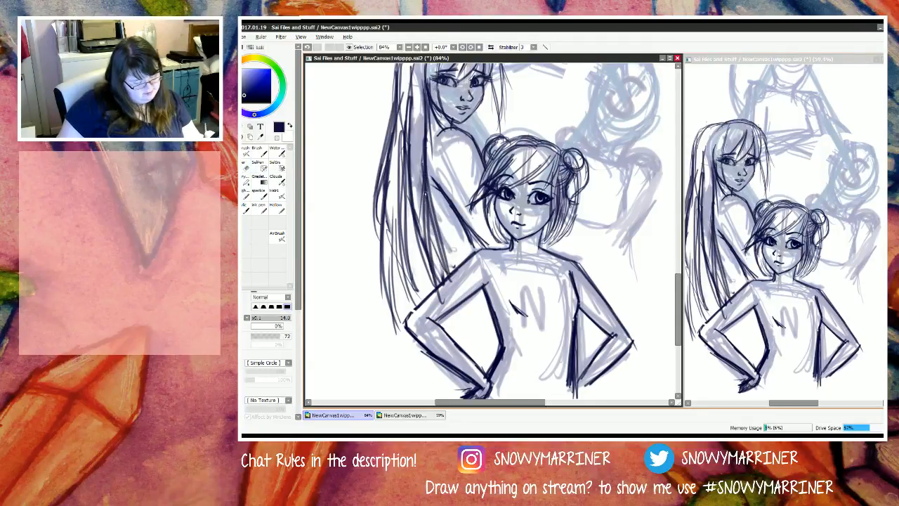
left_click_drag(424, 193, 439, 299)
left_click_drag(419, 139, 423, 219)
left_click_drag(418, 84, 426, 230)
mouse_move(419, 62)
left_mouse_down()
mouse_move(421, 205)
mouse_move(417, 160)
left_mouse_up()
left_click_drag(429, 224, 438, 257)
Step: Thicken the lower outer section of the left rear figure's hair with overlapping strands ending at the front figure's elbow
left_click_drag(400, 192, 420, 309)
mouse_move(404, 216)
left_mouse_down()
mouse_move(423, 323)
mouse_move(420, 312)
left_mouse_up()
left_click_drag(390, 240, 415, 286)
left_click_drag(390, 219, 399, 323)
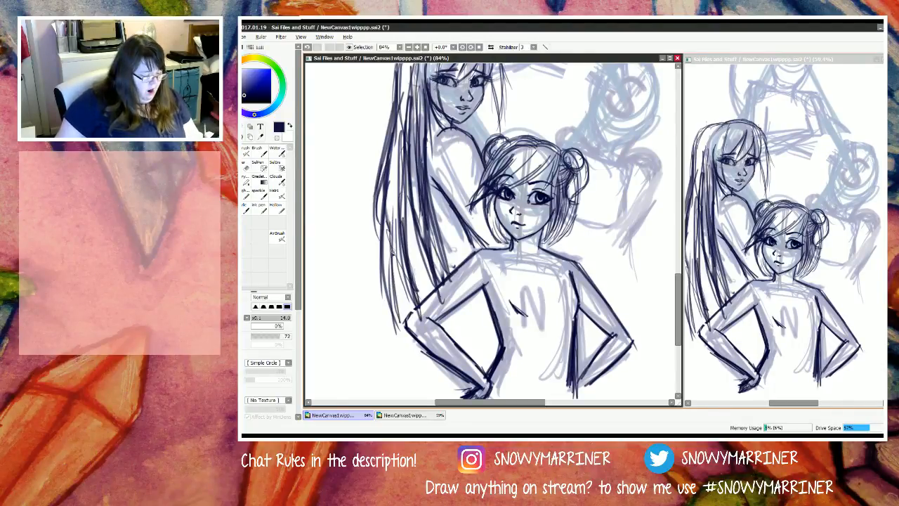
left_click_drag(392, 247, 405, 340)
left_click_drag(390, 283, 410, 350)
mouse_move(401, 270)
left_mouse_down()
mouse_move(411, 349)
mouse_move(406, 330)
left_mouse_up()
left_click_drag(404, 244, 404, 306)
left_click_drag(401, 259, 406, 300)
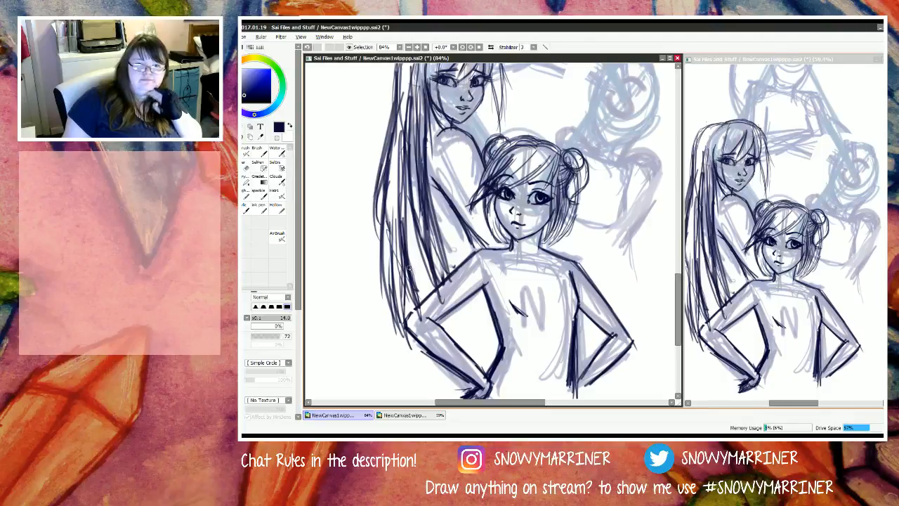
scroll(409, 269, "down", 1)
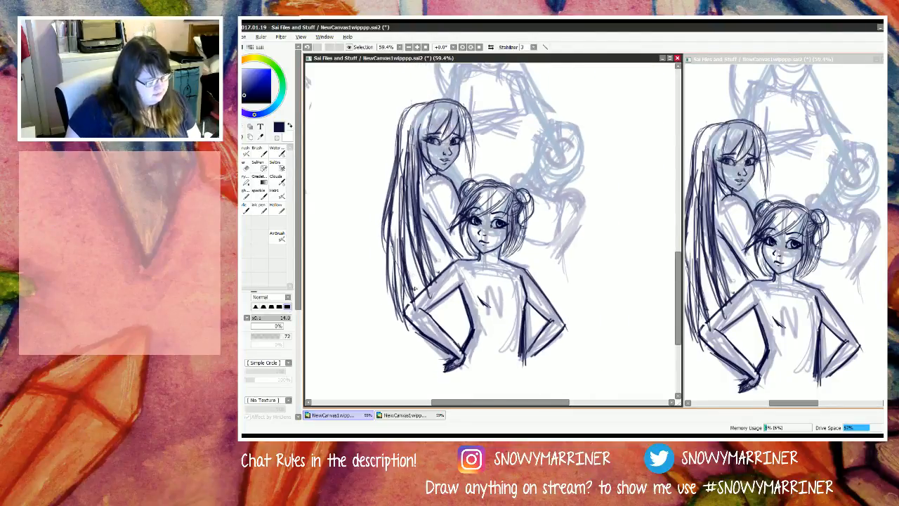
scroll(414, 288, "up", 2)
mouse_move(413, 208)
left_mouse_down()
mouse_move(427, 297)
mouse_move(436, 302)
mouse_move(434, 295)
mouse_move(394, 334)
left_mouse_up()
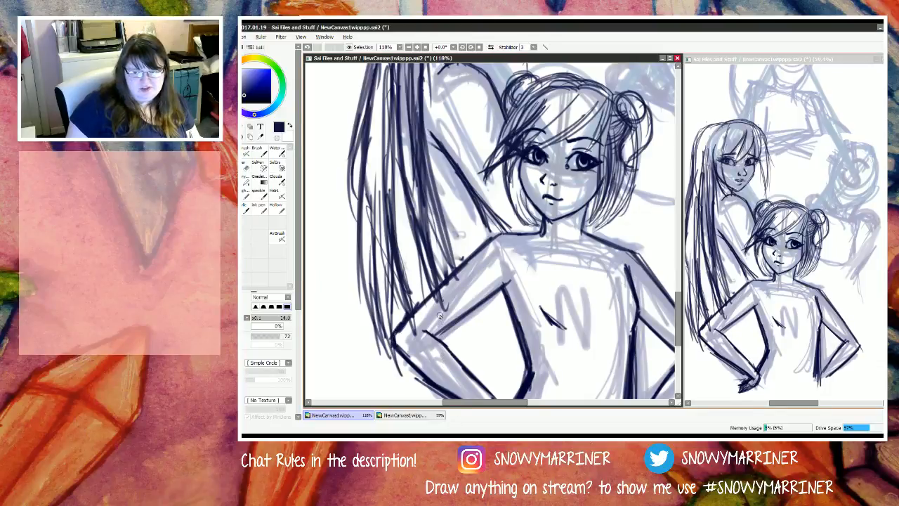
Step: Erase the left rear figure's lower arm line and redraw it as a clean diagonal down to the front figure's shoulder
scroll(440, 316, "down", 3)
scroll(453, 320, "up", 2)
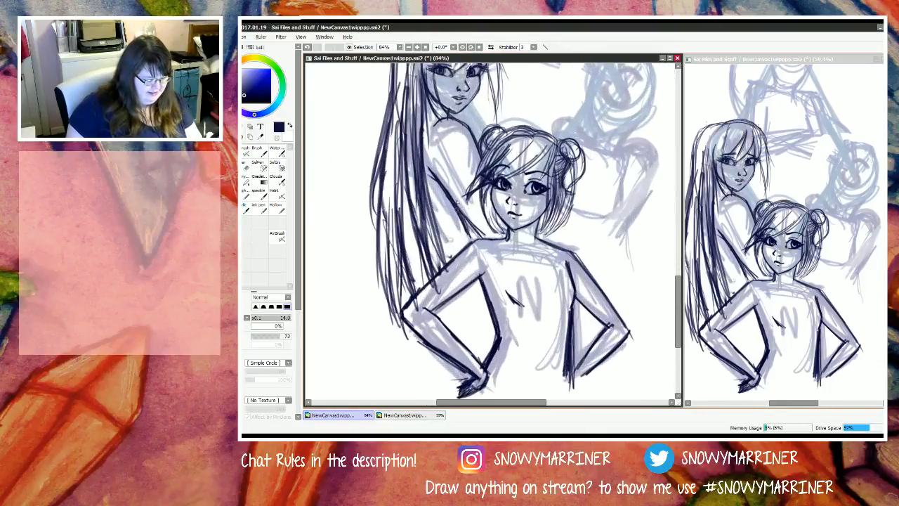
left_click_drag(459, 212, 476, 240)
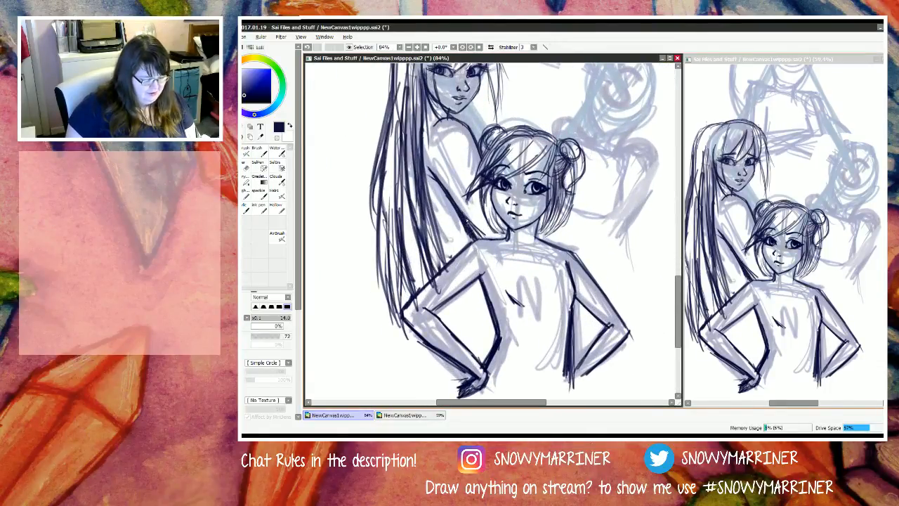
scroll(495, 256, "down", 2)
key("e")
scroll(485, 232, "up", 3)
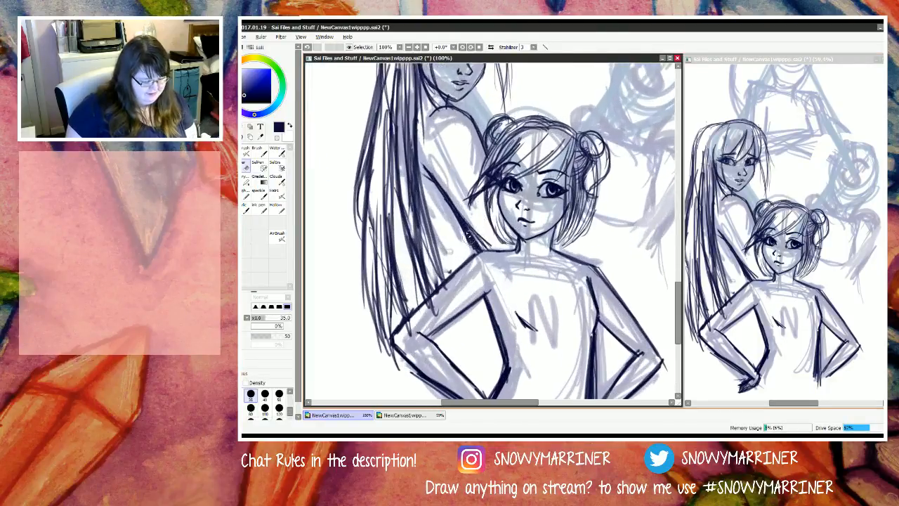
mouse_move(468, 234)
left_mouse_down()
mouse_move(482, 238)
mouse_move(479, 247)
mouse_move(442, 190)
left_mouse_up()
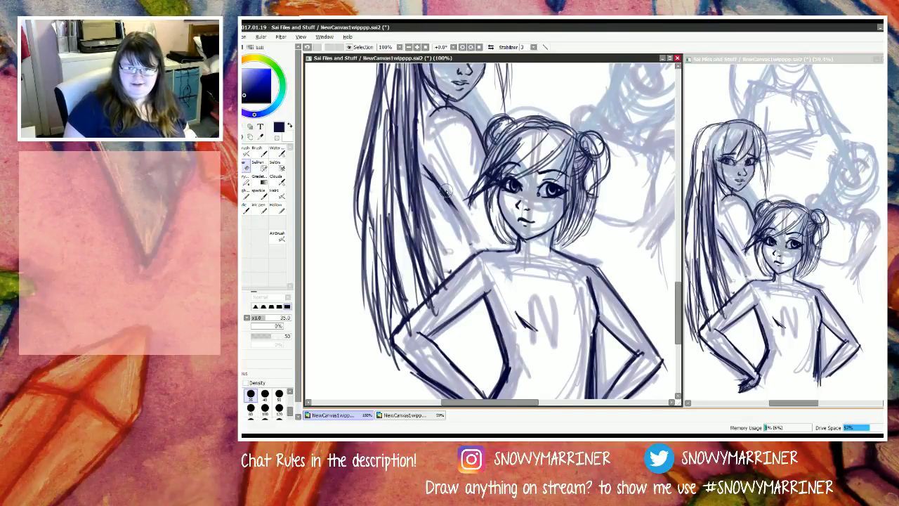
key("n")
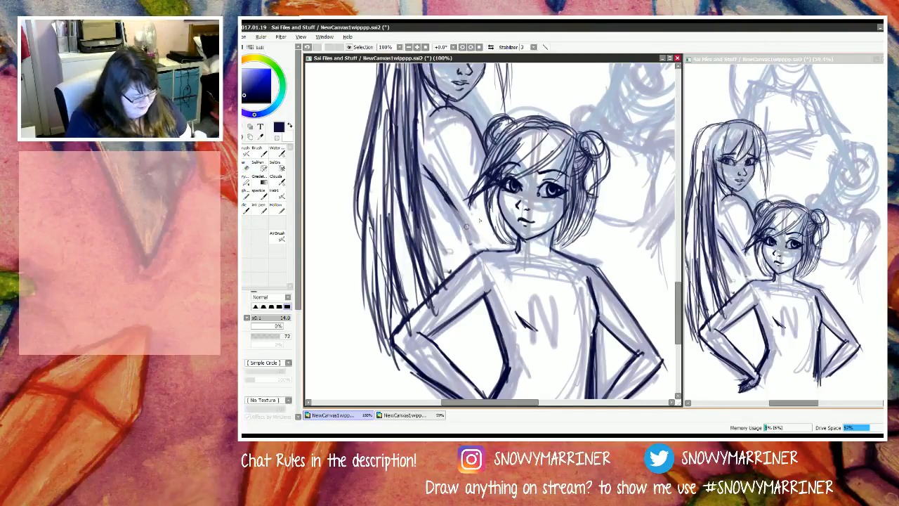
left_click_drag(441, 189, 482, 241)
left_click_drag(454, 209, 484, 248)
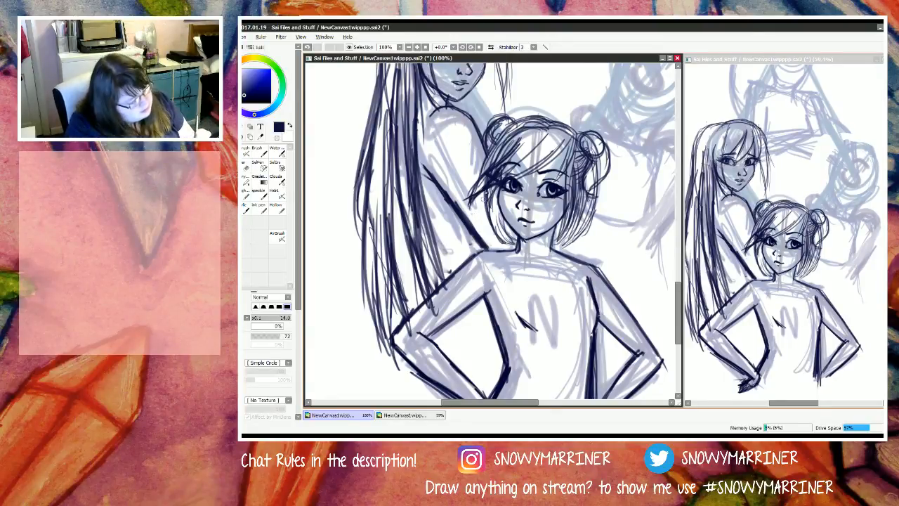
Step: Touch up the front figure's side hair with tapered strands ending beside the cheek on the left rear figure's side
mouse_move(485, 182)
left_mouse_down()
mouse_move(473, 210)
mouse_move(480, 226)
left_mouse_up()
key("e")
key("n")
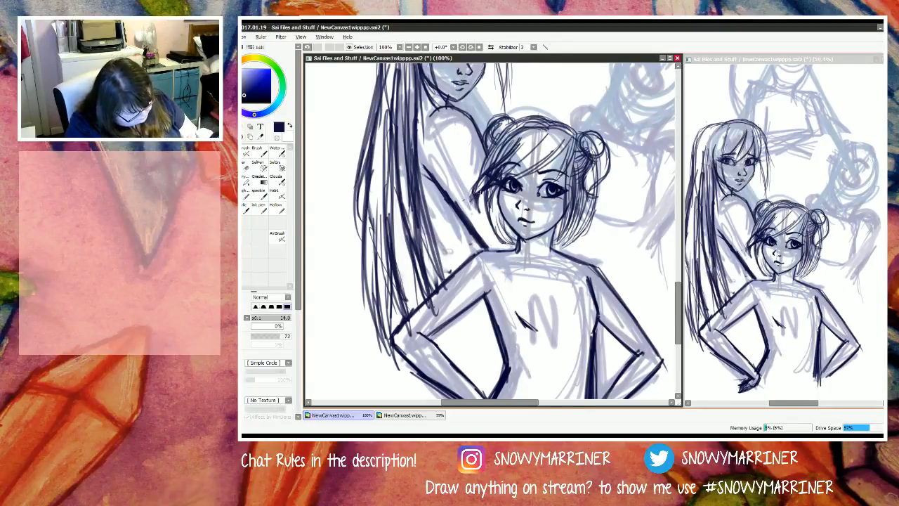
left_click_drag(482, 187, 468, 202)
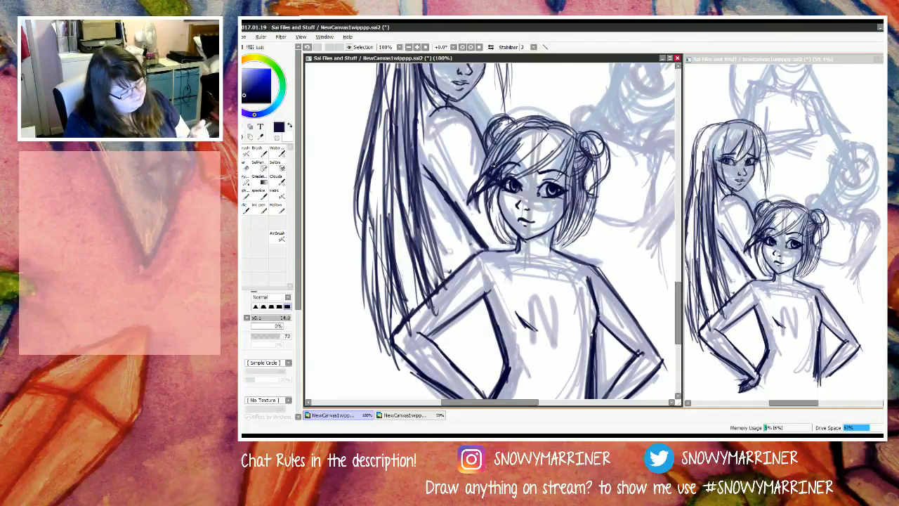
Step: Thicken the short diagonal chest line beside the letter N on the front figure's torso
left_click_drag(514, 307, 531, 336)
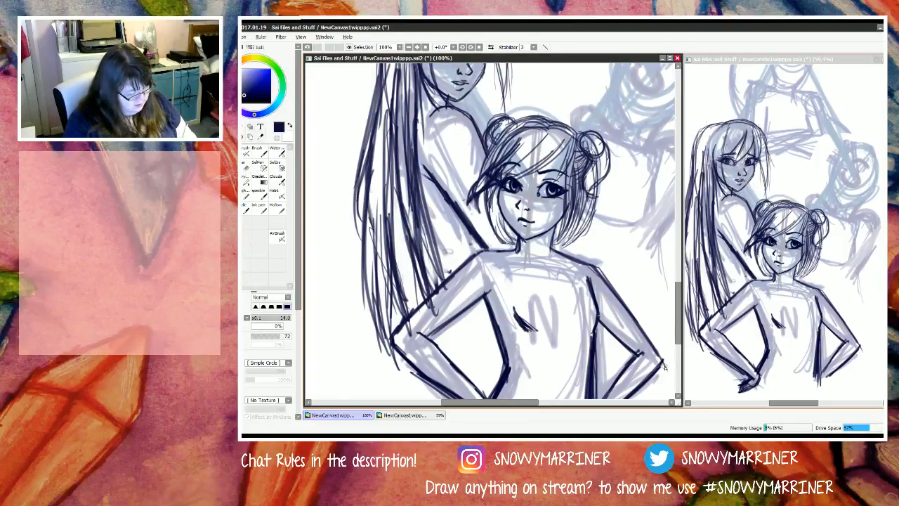
key("e")
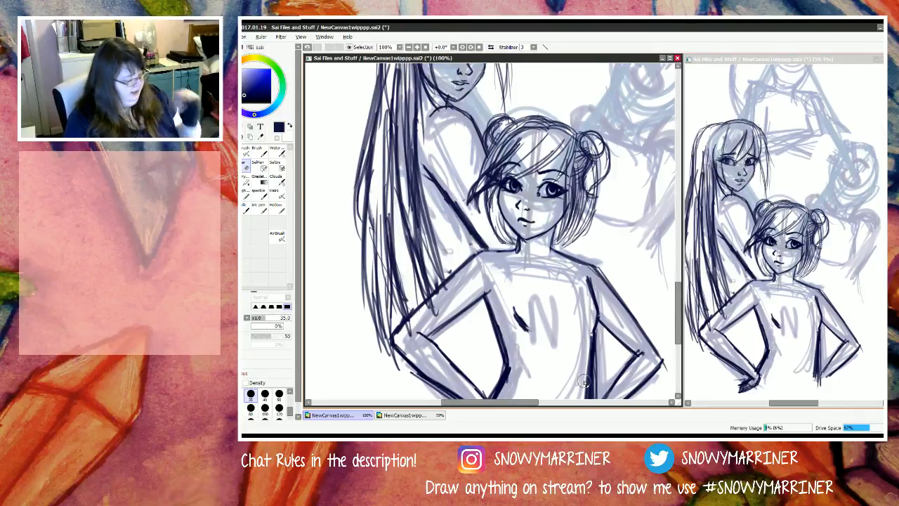
key("n")
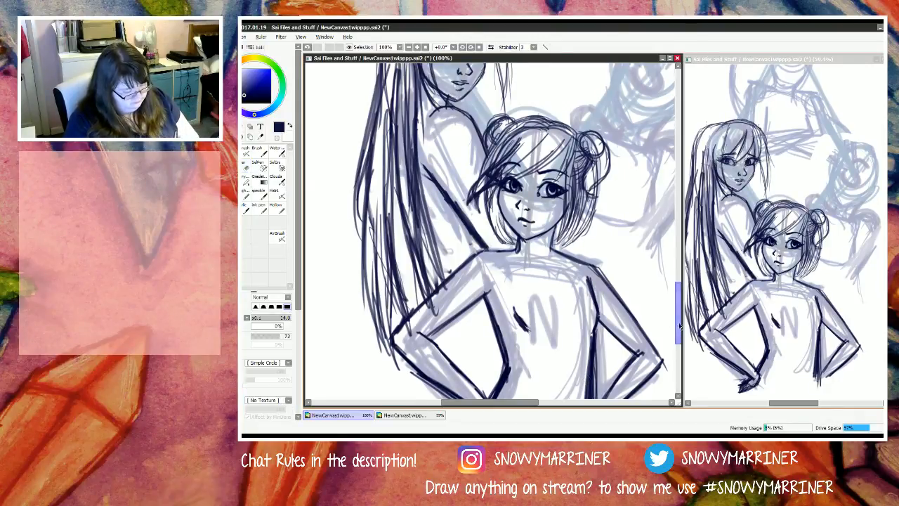
Step: Clean up the left rear figure's cheek edge and draw long strands falling behind the jaw to the shoulder
mouse_move(679, 326)
left_mouse_down()
mouse_move(680, 303)
mouse_move(680, 315)
left_mouse_up()
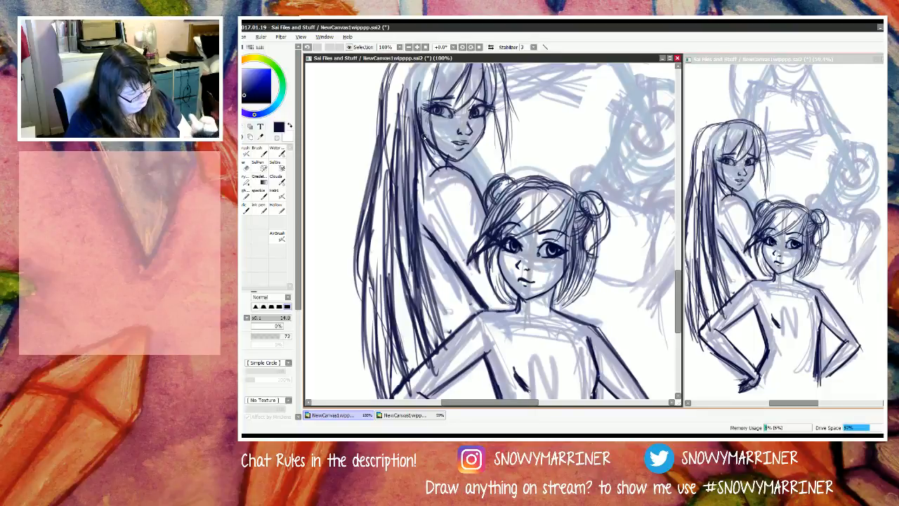
key("e")
mouse_move(426, 139)
left_mouse_down()
mouse_move(431, 149)
mouse_move(428, 112)
left_mouse_up()
key("n")
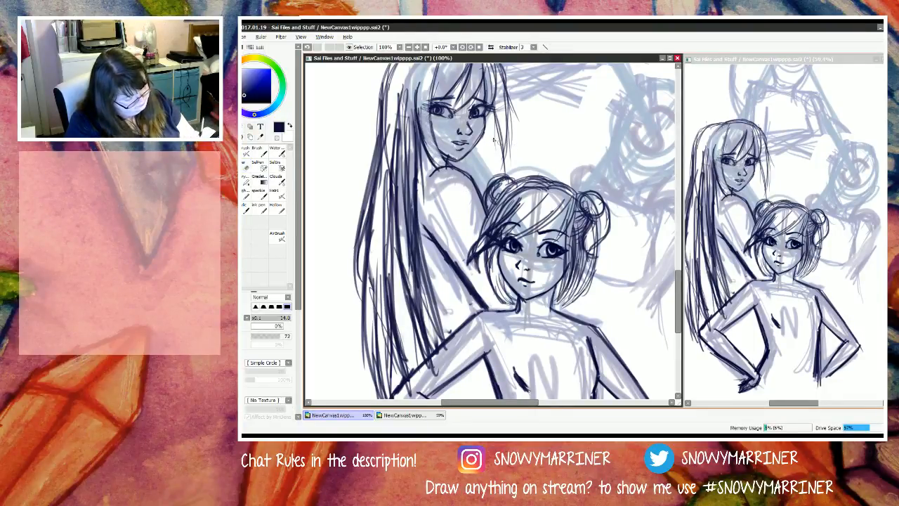
mouse_move(491, 109)
left_mouse_down()
mouse_move(497, 180)
mouse_move(485, 200)
left_mouse_up()
mouse_move(481, 139)
left_mouse_down()
mouse_move(476, 185)
mouse_move(473, 171)
mouse_move(463, 176)
left_mouse_up()
left_click_drag(461, 158, 455, 172)
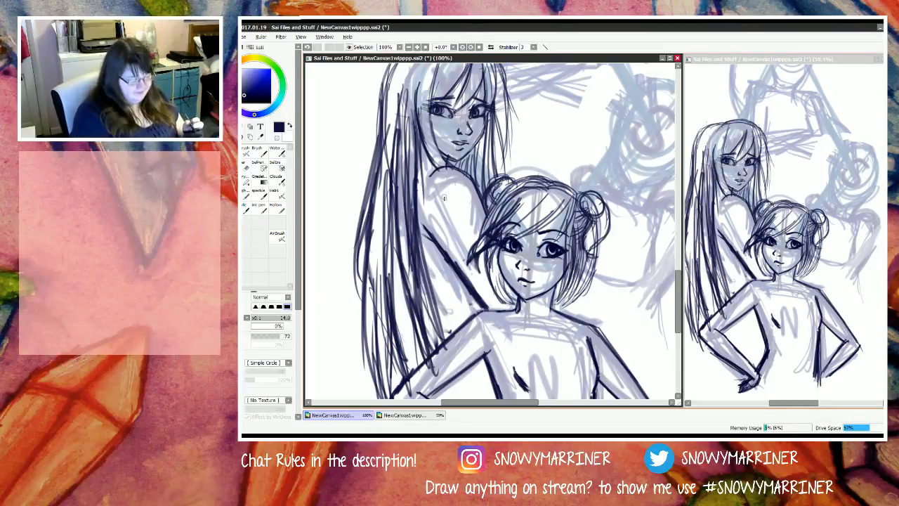
Step: Add thin hair strands framing the near side of the left rear figure's face from temple to neck
left_click_drag(433, 132, 441, 150)
mouse_move(428, 113)
left_mouse_down()
mouse_move(451, 168)
mouse_move(442, 166)
left_mouse_up()
mouse_move(427, 123)
left_mouse_down()
mouse_move(442, 165)
mouse_move(433, 145)
left_mouse_up()
left_click_drag(424, 80, 431, 143)
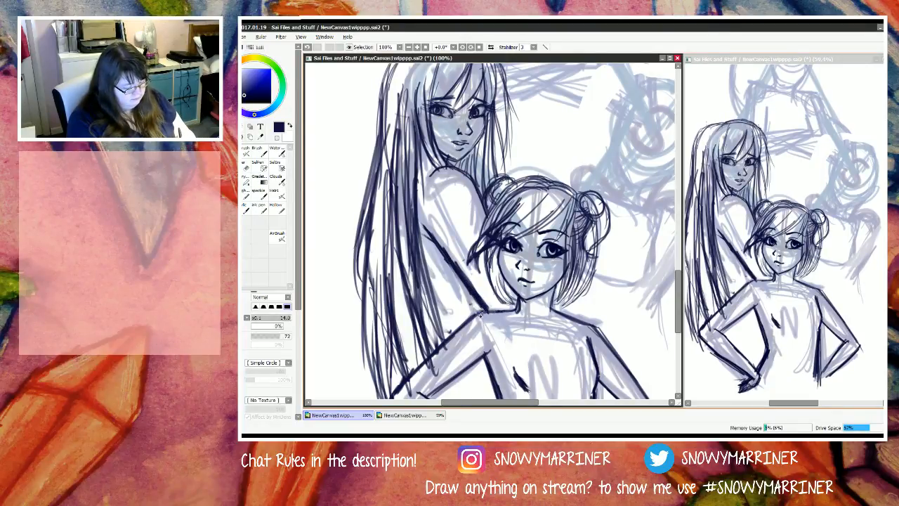
Step: Touch up the front figure's shoulder line and extend the left rear figure's lower inner hair strands down to it
left_click_drag(500, 311, 479, 314)
left_click_drag(425, 265, 444, 339)
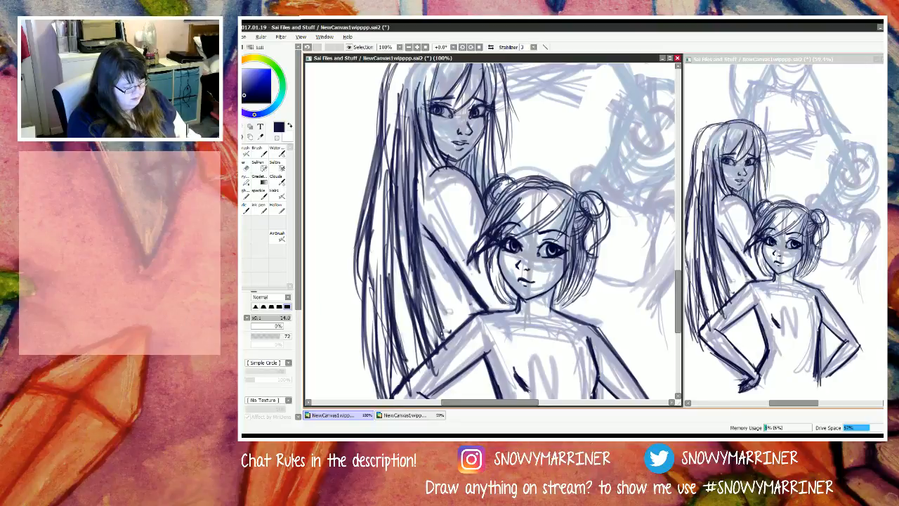
left_click_drag(433, 307, 446, 342)
left_click_drag(413, 273, 440, 341)
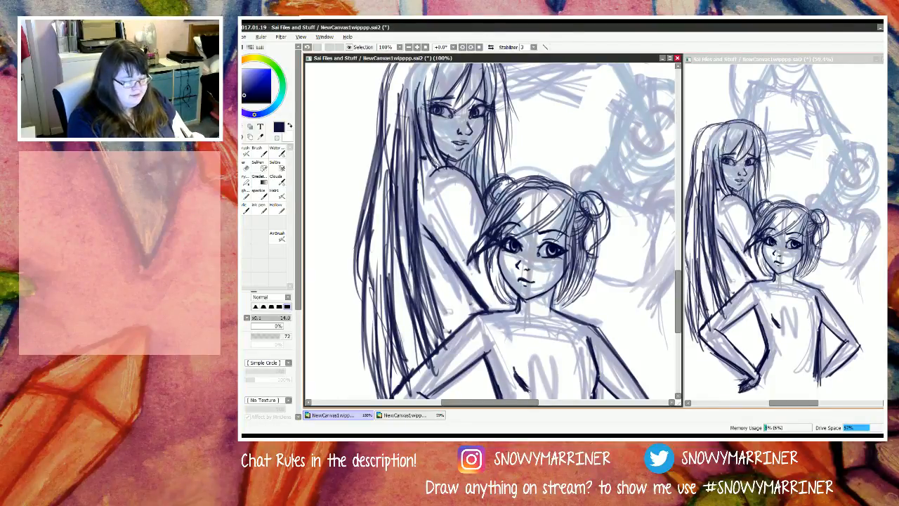
Step: Draw the left rear figure's neck line and darken the rounded shoulder contour beneath the hair
left_click_drag(444, 160, 453, 165)
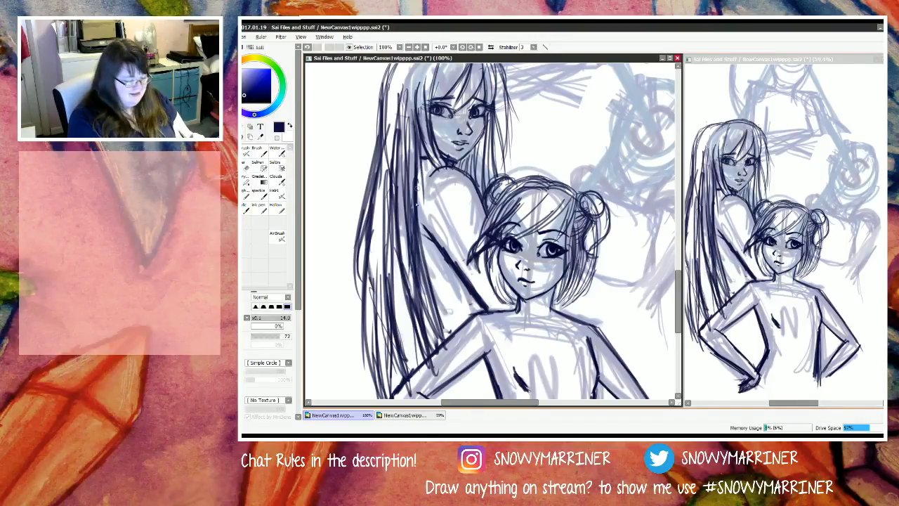
mouse_move(423, 171)
left_mouse_down()
mouse_move(460, 171)
mouse_move(483, 199)
left_mouse_up()
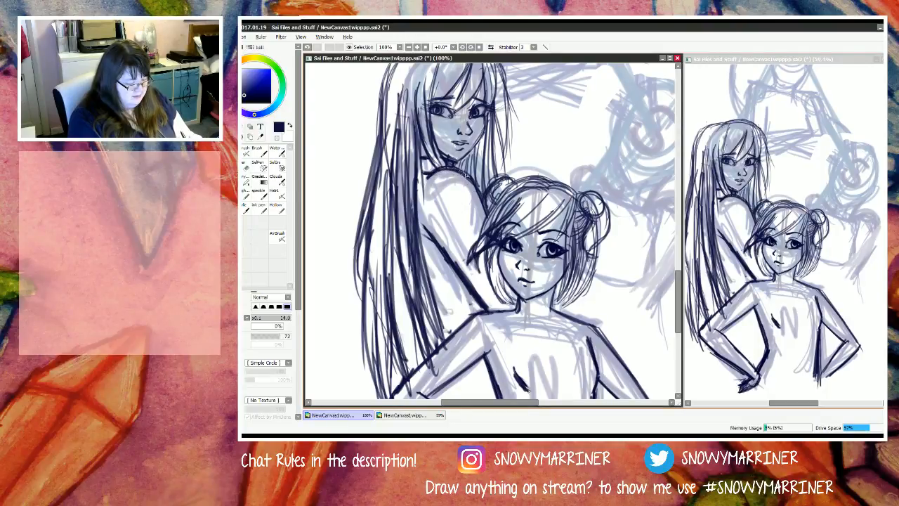
left_click_drag(460, 171, 482, 196)
left_click_drag(441, 169, 427, 174)
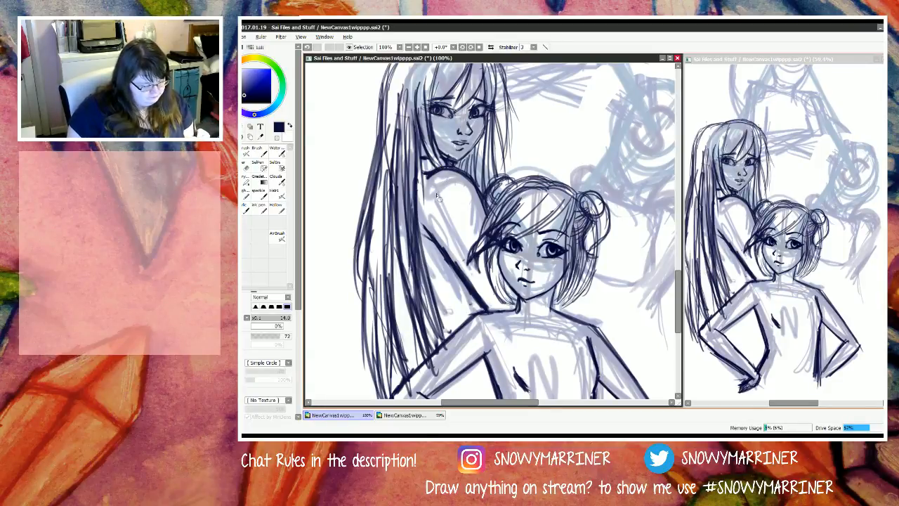
Step: Reinforce the outer crown of the left rear figure's hair with curved strands
scroll(430, 194, "up", 5)
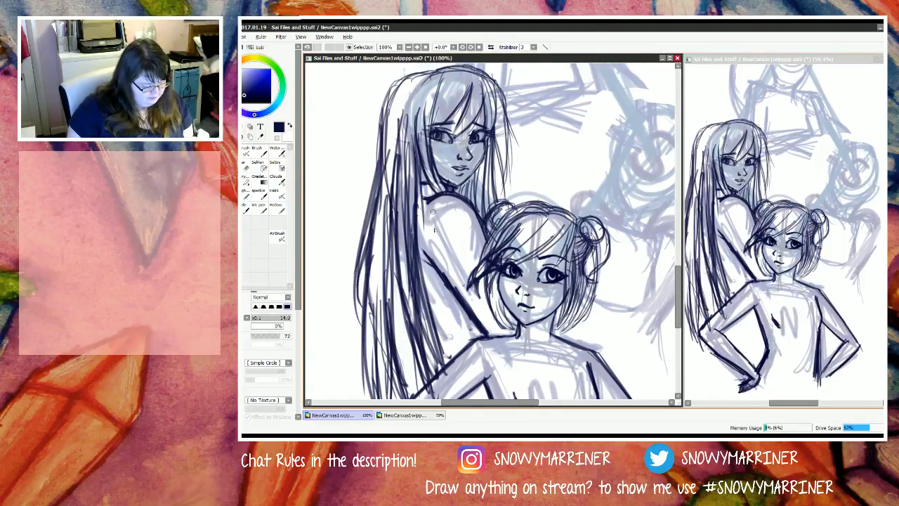
scroll(464, 262, "up", 5)
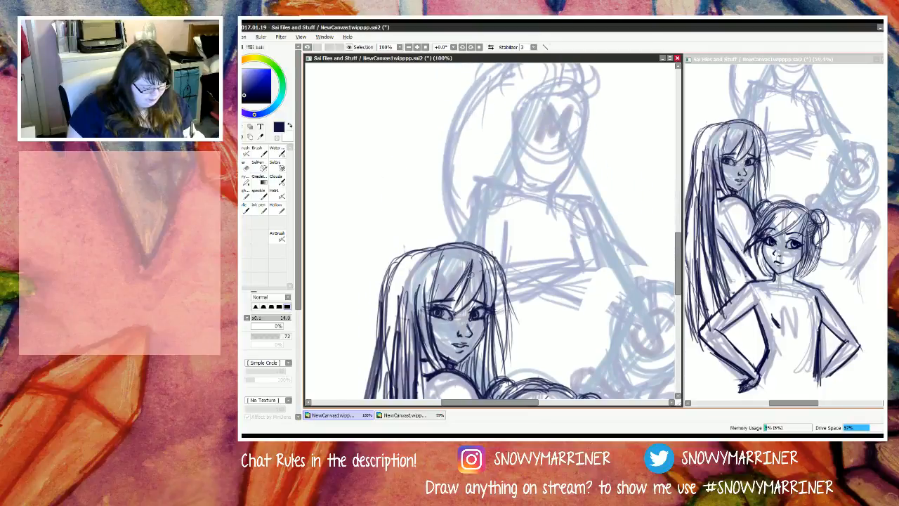
scroll(434, 271, "right", 1)
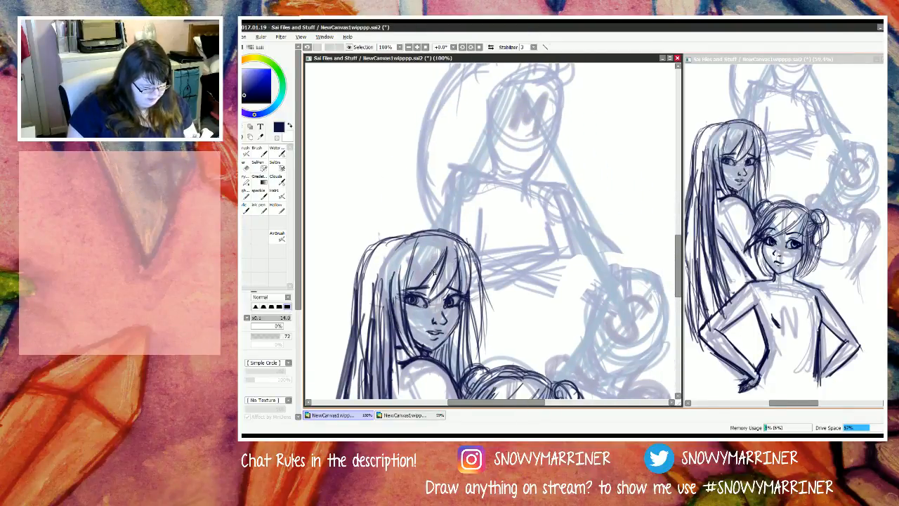
scroll(434, 271, "up", 1)
left_click_drag(411, 247, 380, 254)
left_click_drag(408, 248, 371, 268)
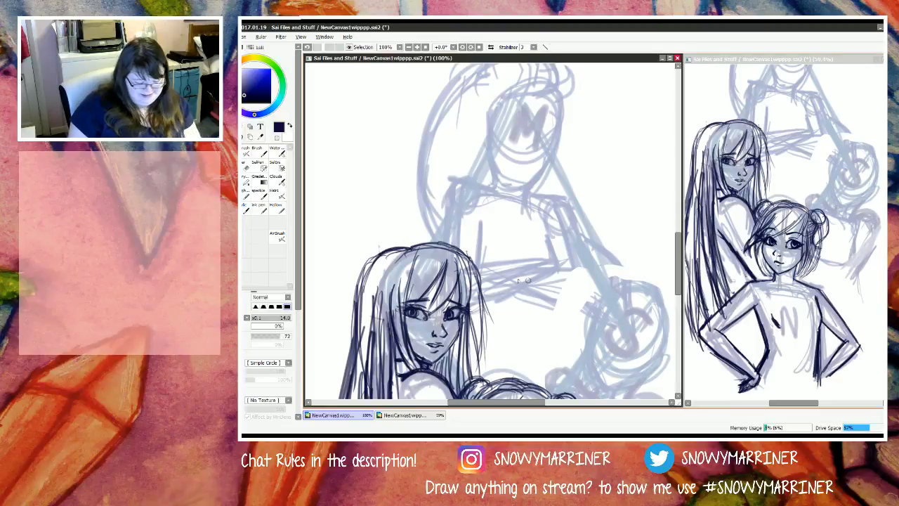
scroll(527, 280, "down", 10)
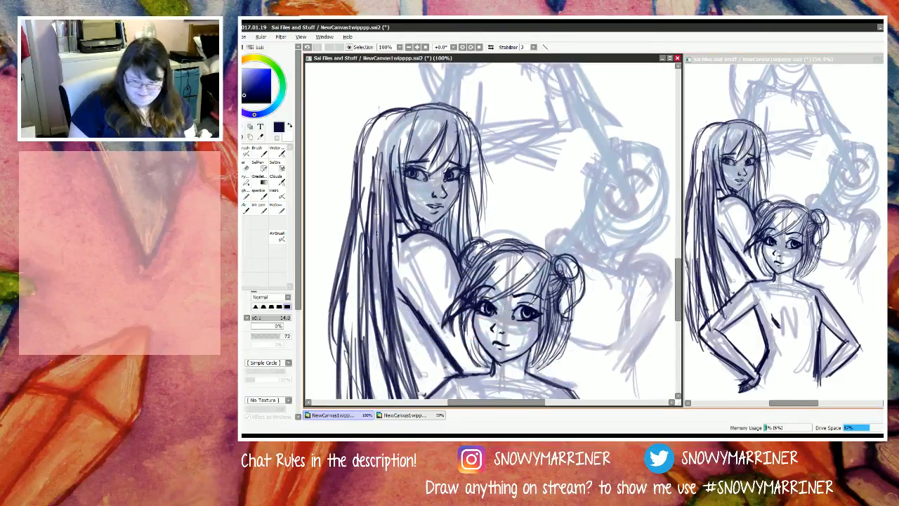
scroll(391, 284, "up", 1)
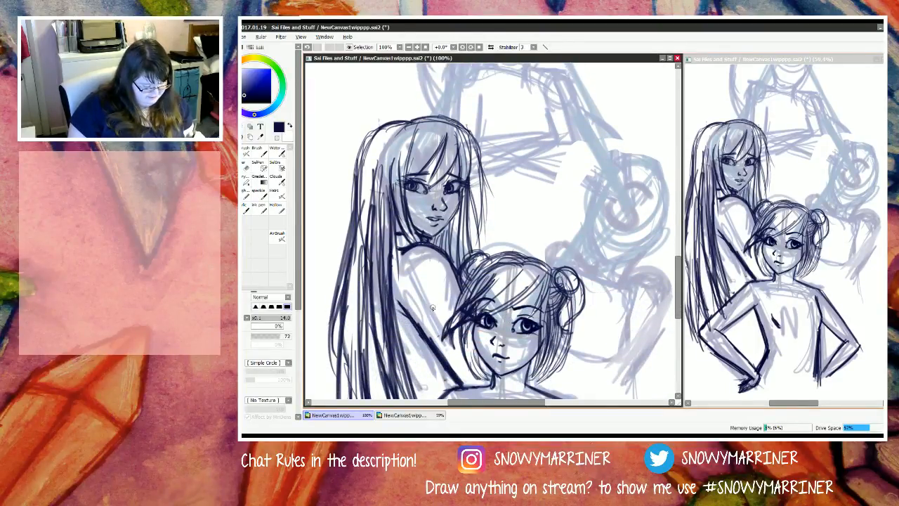
scroll(432, 308, "down", 6)
scroll(432, 307, "up", 7)
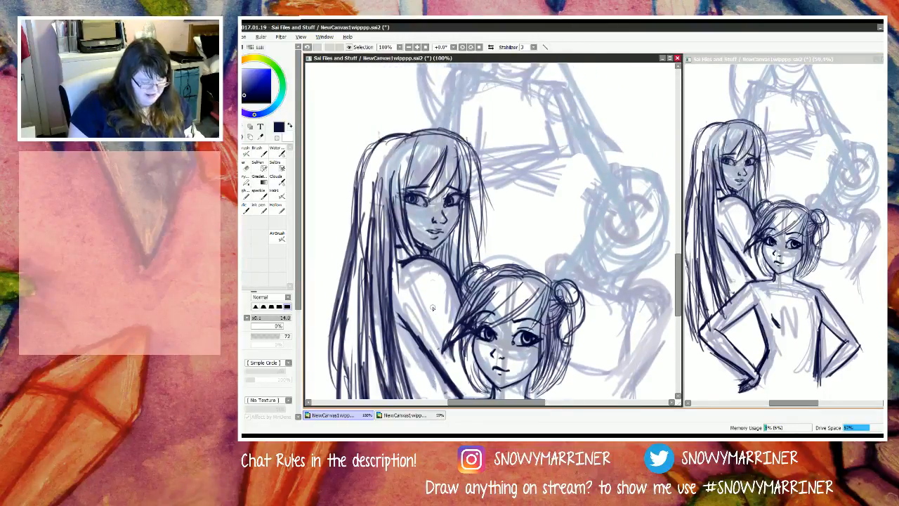
Step: Draw long curved fringe strands sweeping across the face of the rear figure labelled M
scroll(432, 308, "up", 2)
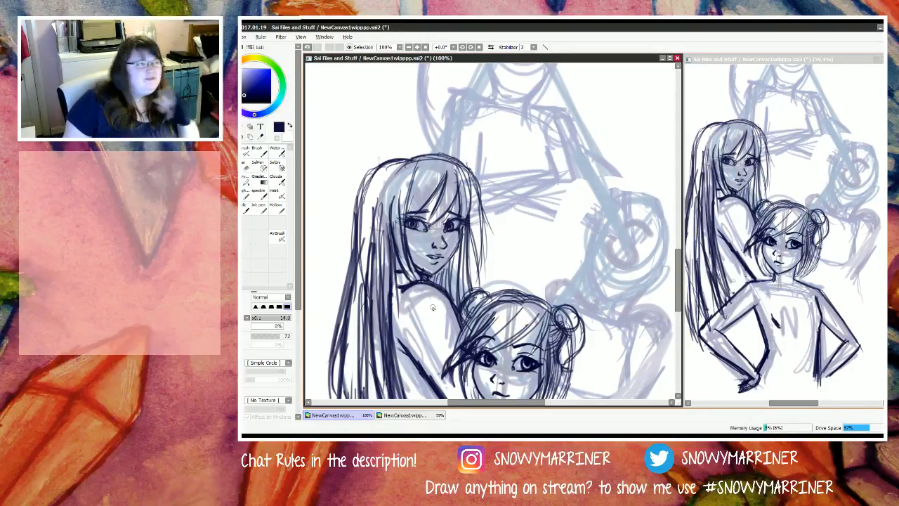
scroll(432, 307, "up", 3)
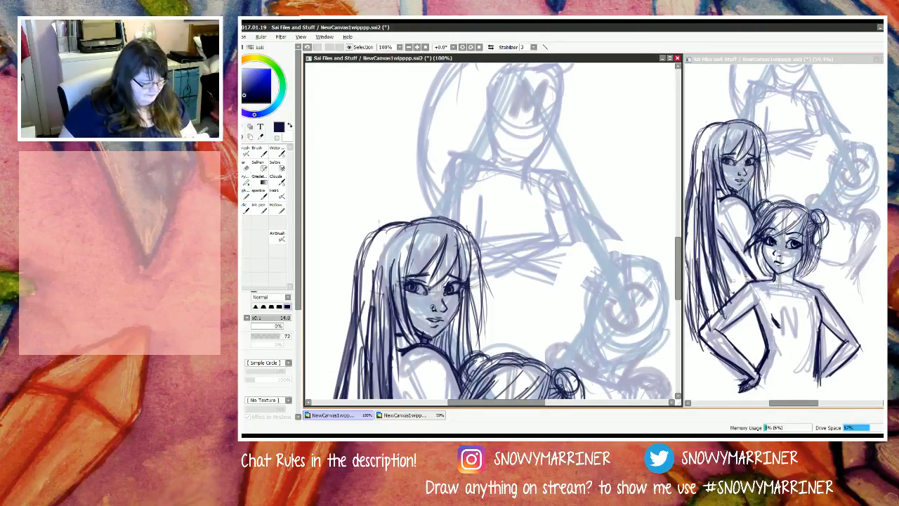
key("Up")
key("Up")
key("Up")
key("Up")
key("Right")
key("Right")
key("Right")
key("Right")
key("Right")
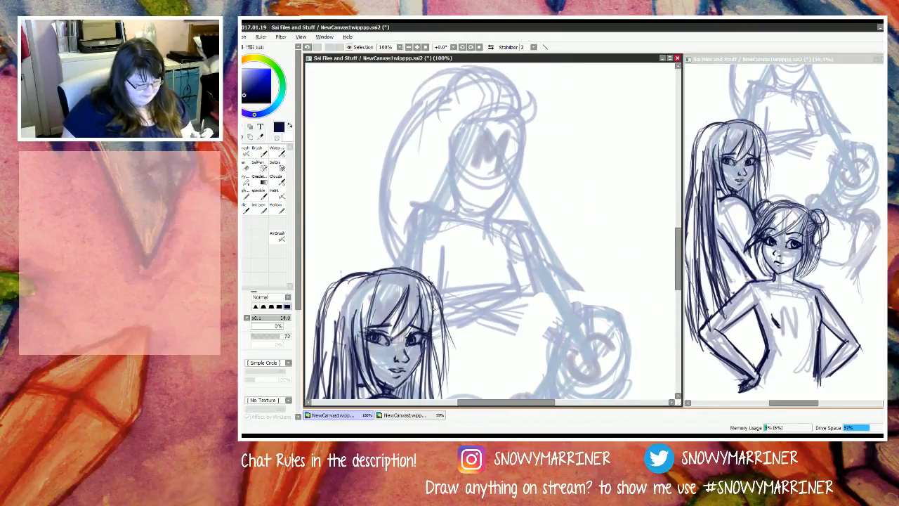
key("Up")
key("Up")
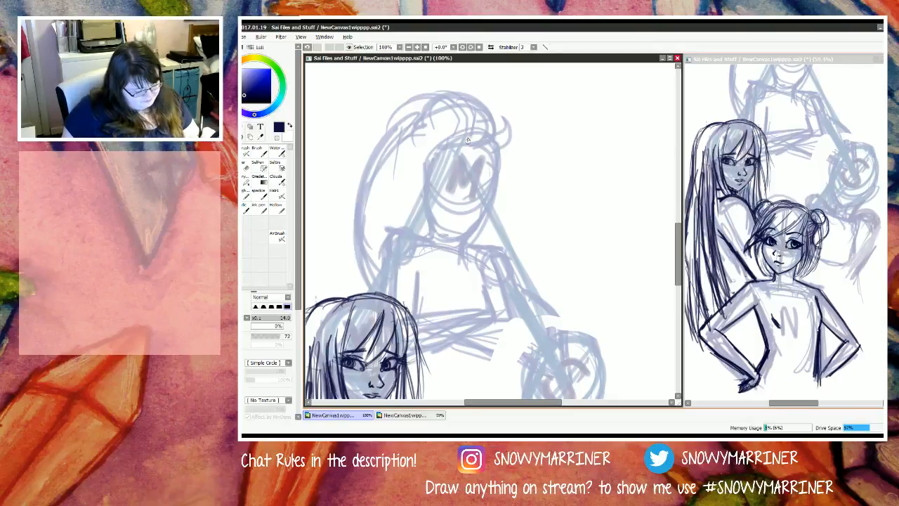
mouse_move(449, 136)
left_mouse_down()
mouse_move(458, 186)
mouse_move(479, 202)
left_mouse_up()
left_click_drag(469, 149, 484, 203)
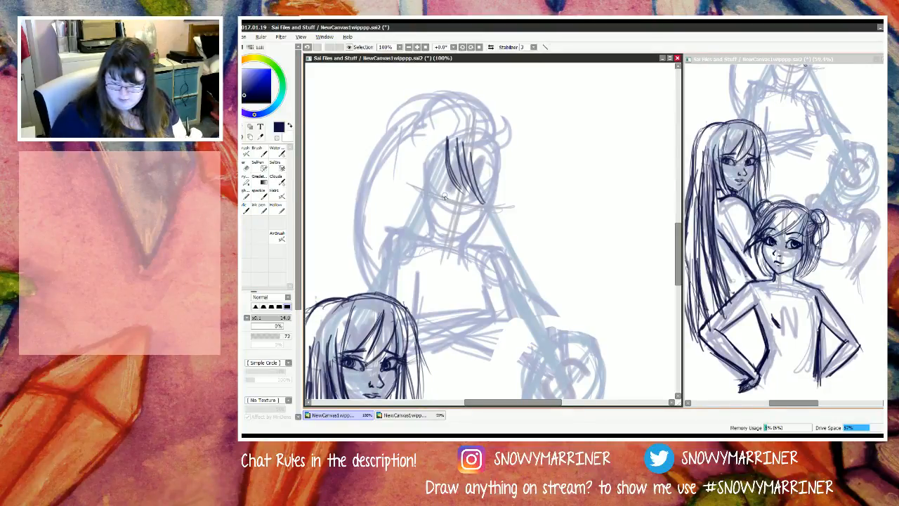
Step: Draw an arched upper lid with a crease for the M figure's first eye and start the second eye's lid beneath the fringe
scroll(444, 198, "up", 1)
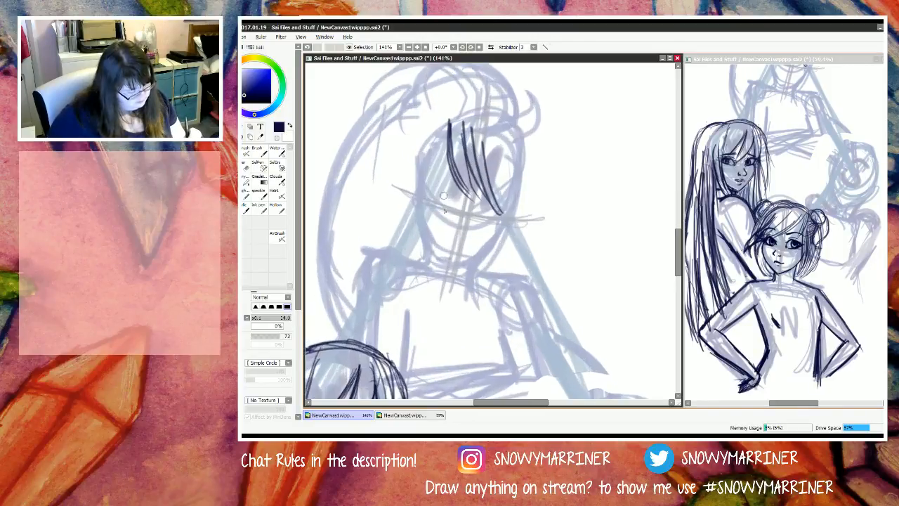
scroll(444, 198, "up", 5)
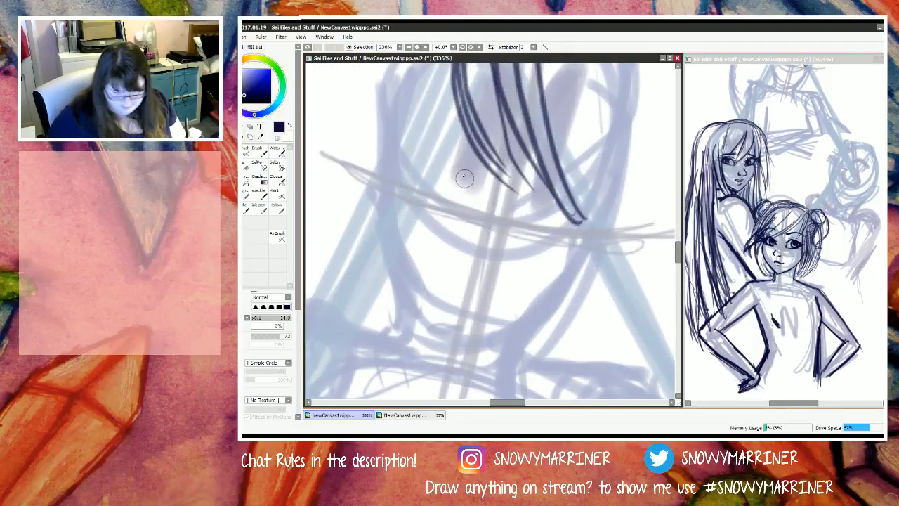
mouse_move(465, 167)
left_mouse_down()
mouse_move(424, 166)
mouse_move(440, 156)
mouse_move(439, 166)
mouse_move(394, 175)
left_mouse_up()
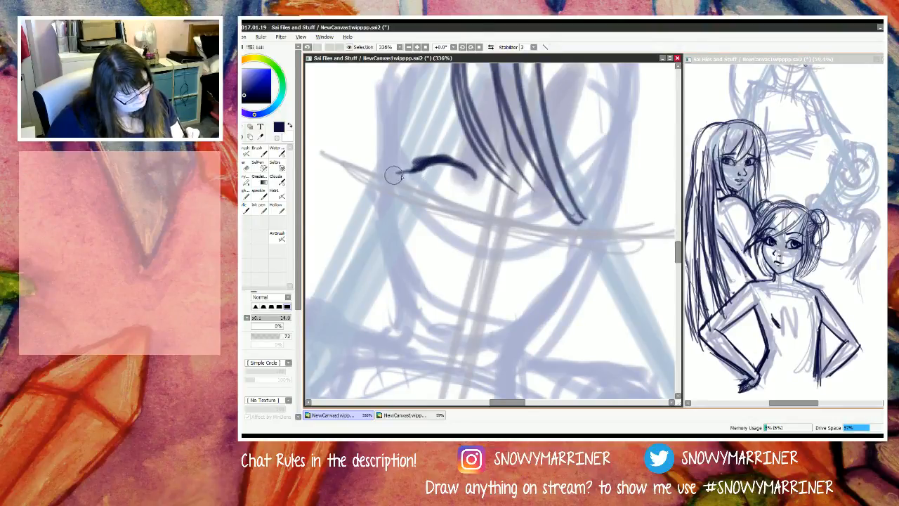
left_click_drag(425, 149, 471, 156)
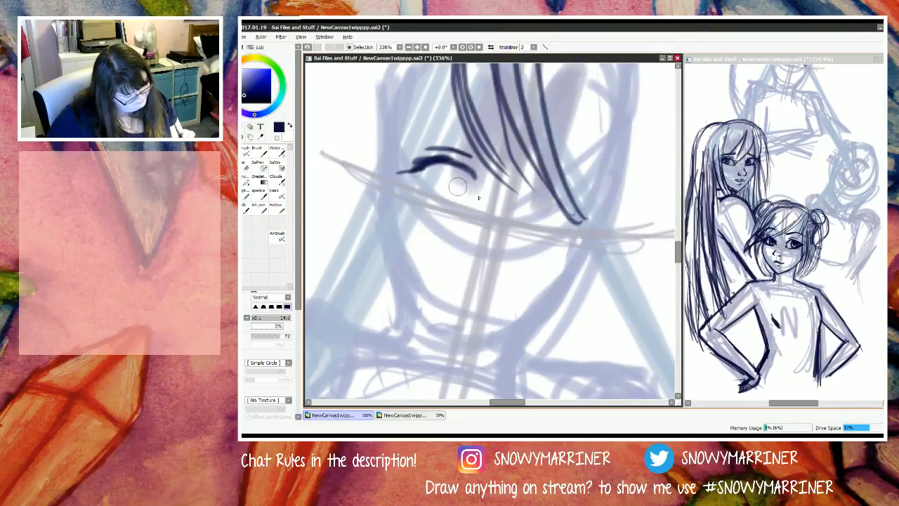
left_click_drag(520, 192, 546, 184)
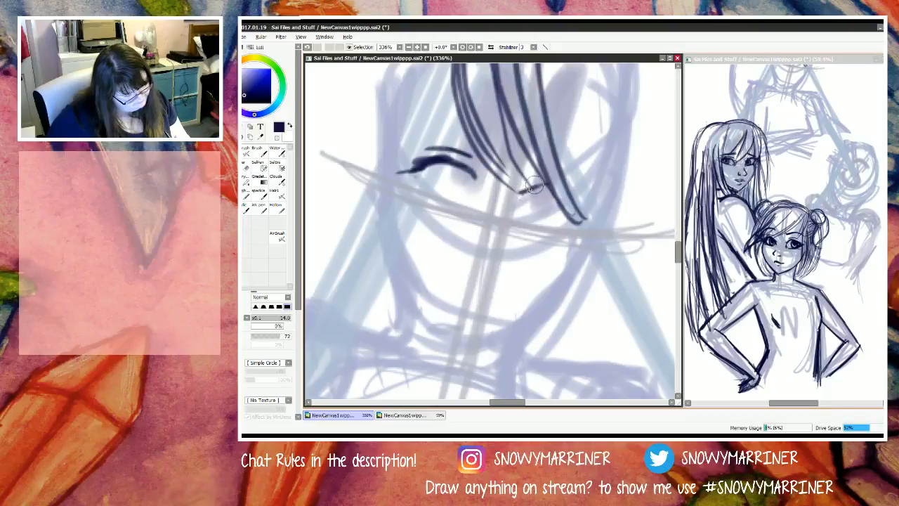
Step: Extend the M figure's fringe-side upper lid to its outer corner and draw lower lid lines on both eyes
left_click(837, 281)
scroll(837, 281, "up", 3)
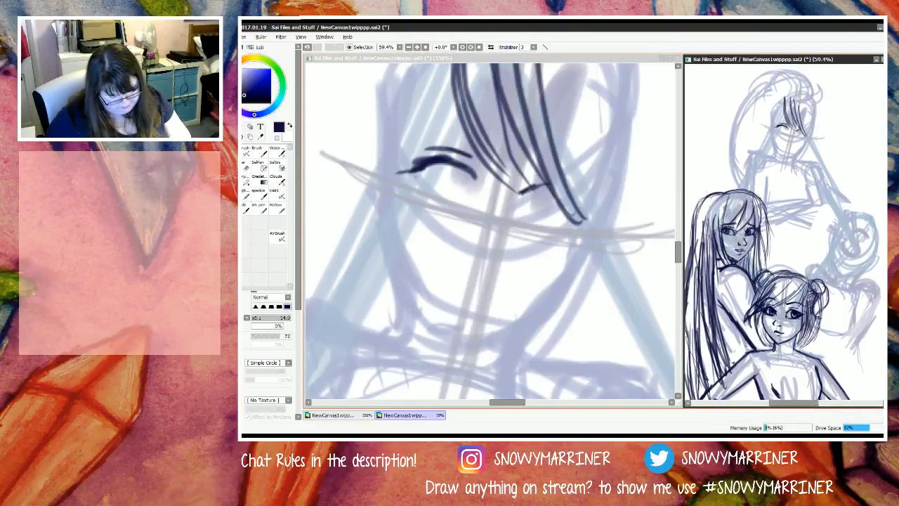
scroll(783, 232, "down", 1)
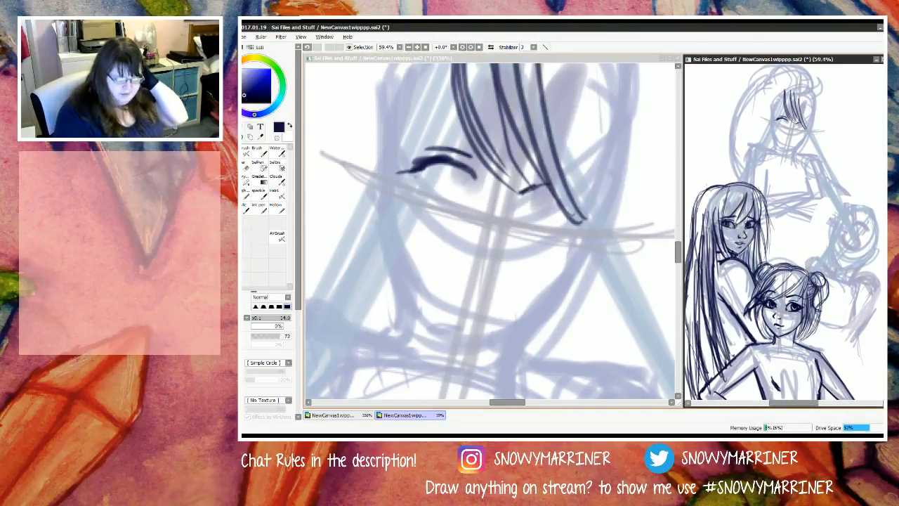
left_click_drag(451, 59, 453, 60)
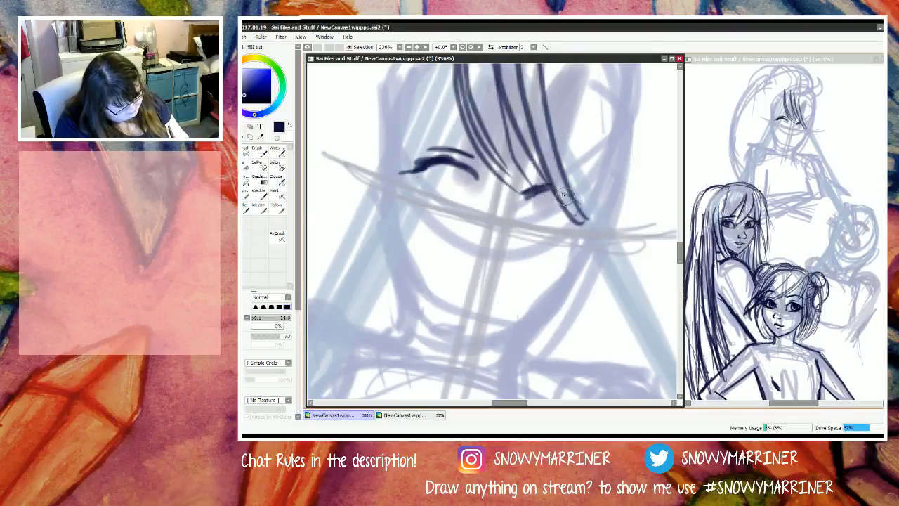
mouse_move(555, 190)
left_mouse_down()
mouse_move(585, 211)
mouse_move(581, 220)
left_mouse_up()
left_click_drag(552, 189, 586, 230)
mouse_move(429, 163)
left_mouse_down()
mouse_move(405, 174)
mouse_move(432, 197)
left_mouse_up()
left_click_drag(412, 187, 450, 205)
left_click_drag(585, 223, 538, 234)
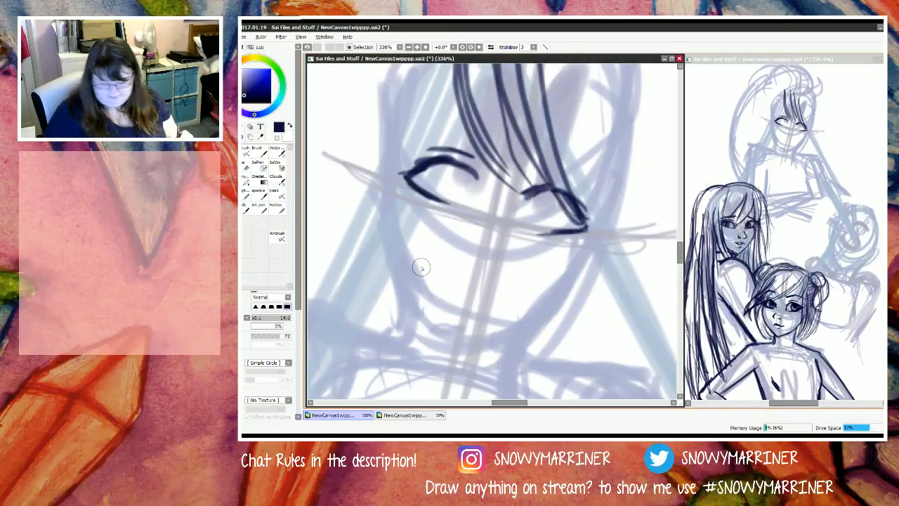
Step: Set the brush size to 5.0 and draw a round iris with a dark pupil in the M figure's first eye
key("bracketleft")
key("bracketleft")
key("bracketleft")
key("bracketleft")
key("bracketleft")
key("bracketleft")
key("bracketleft")
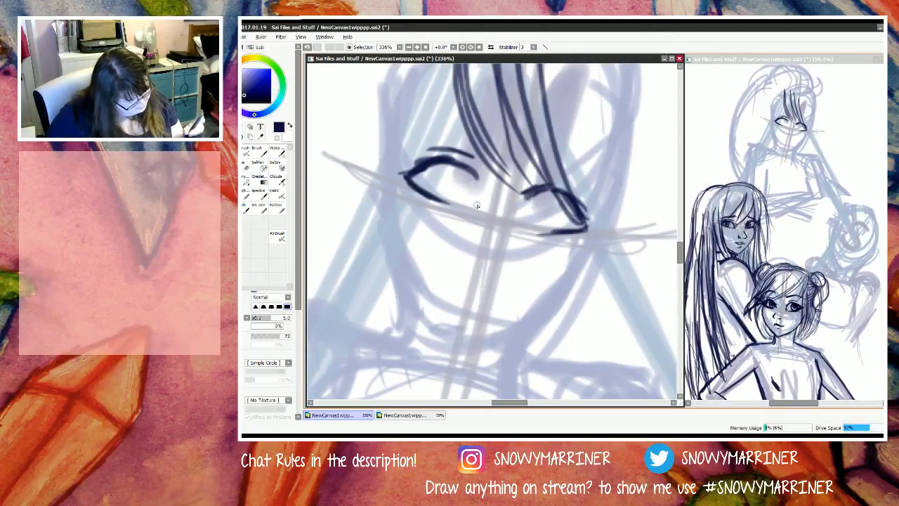
key("e")
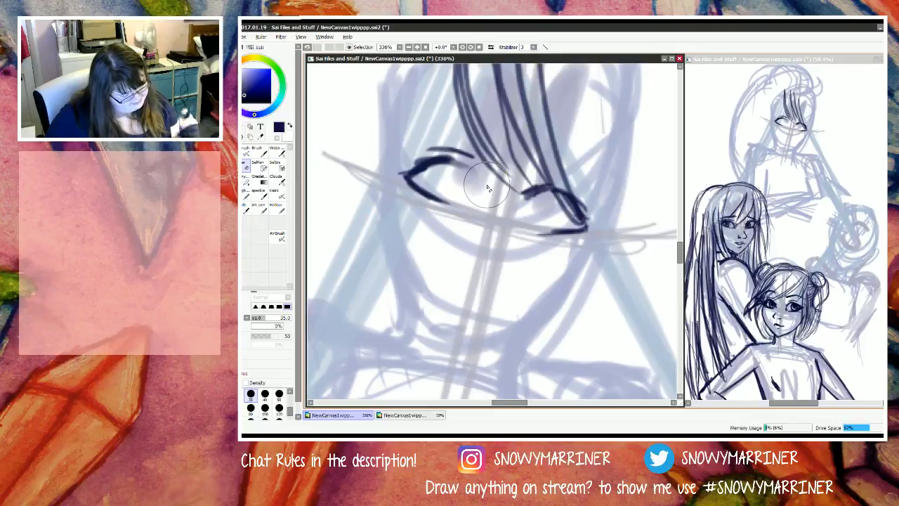
key("n")
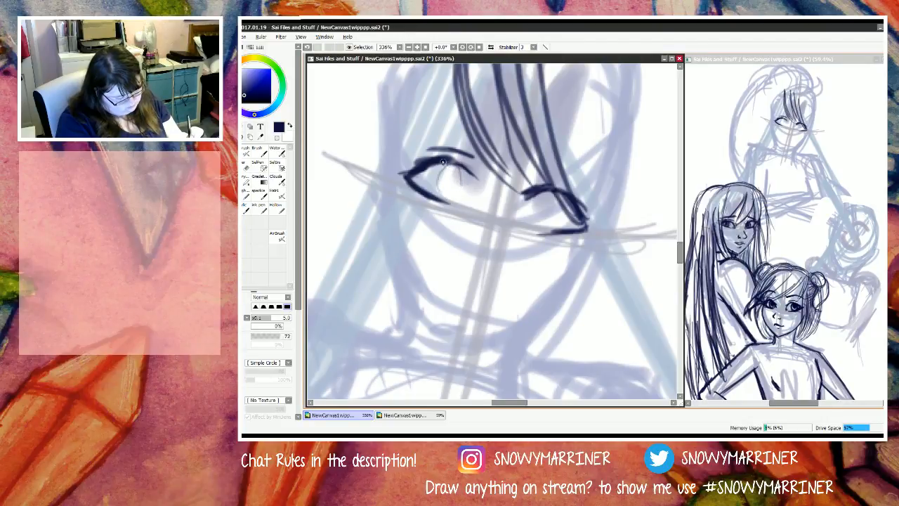
mouse_move(443, 165)
left_mouse_down()
mouse_move(441, 190)
mouse_move(444, 162)
mouse_move(452, 195)
mouse_move(438, 165)
mouse_move(444, 194)
mouse_move(465, 169)
mouse_move(444, 191)
mouse_move(448, 162)
mouse_move(443, 191)
mouse_move(464, 172)
mouse_move(461, 164)
mouse_move(445, 200)
mouse_move(448, 161)
mouse_move(435, 188)
mouse_move(462, 168)
mouse_move(462, 179)
mouse_move(445, 162)
mouse_move(436, 200)
left_mouse_up()
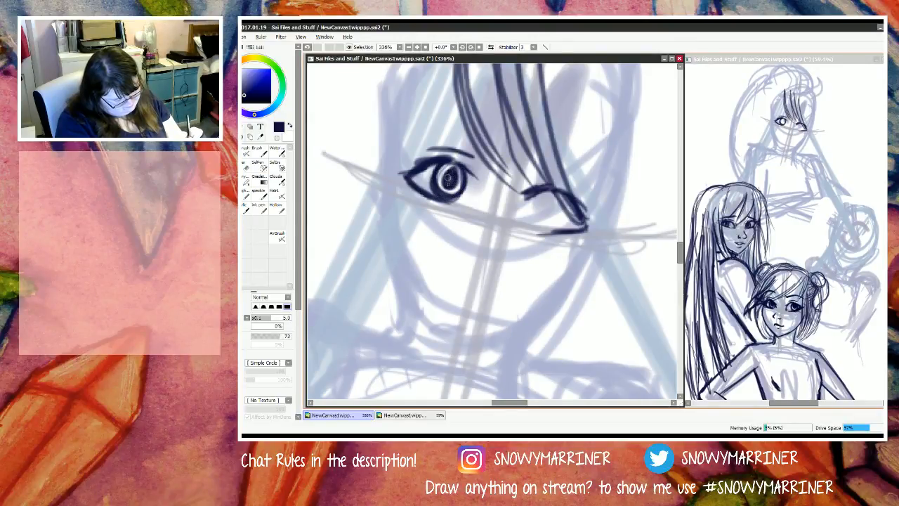
mouse_move(448, 179)
left_mouse_down()
mouse_move(456, 170)
mouse_move(442, 177)
mouse_move(442, 167)
left_mouse_up()
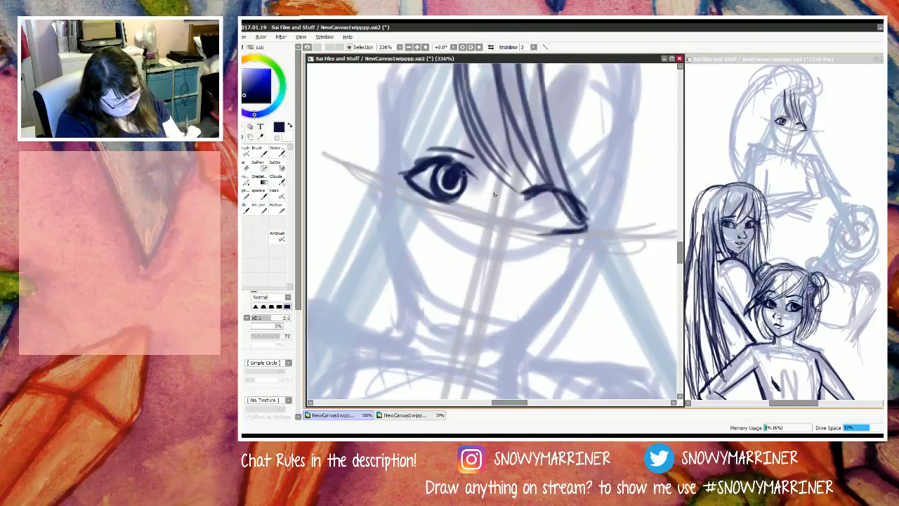
Step: Draw the iris and pupil of the M figure's fringe-side eye and darken the upper part of the first eye's iris
mouse_move(546, 191)
left_mouse_down()
mouse_move(532, 224)
mouse_move(562, 224)
mouse_move(554, 191)
mouse_move(534, 224)
mouse_move(554, 229)
mouse_move(547, 204)
mouse_move(539, 215)
mouse_move(559, 200)
mouse_move(547, 209)
left_mouse_up()
left_click_drag(443, 173, 456, 175)
mouse_move(455, 167)
left_mouse_down()
mouse_move(436, 180)
mouse_move(443, 202)
mouse_move(435, 182)
mouse_move(451, 198)
left_mouse_up()
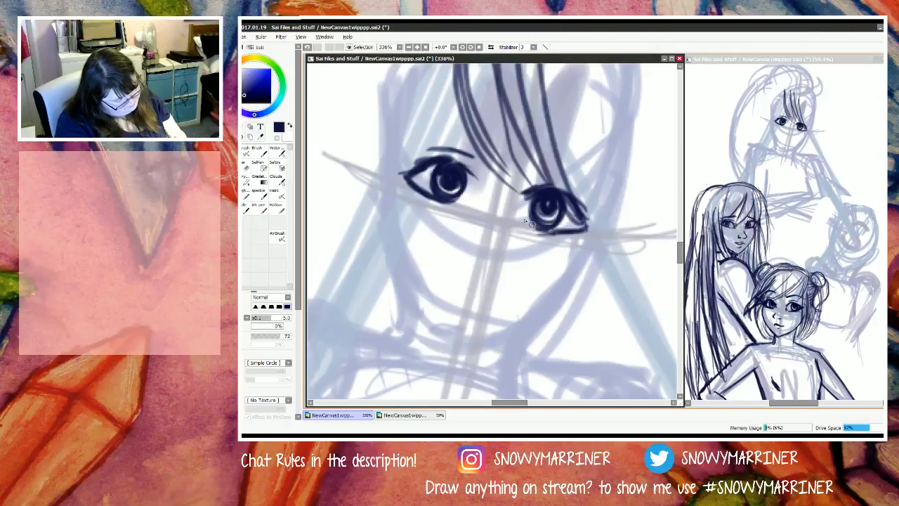
left_click_drag(535, 193, 517, 216)
left_click_drag(441, 187, 454, 189)
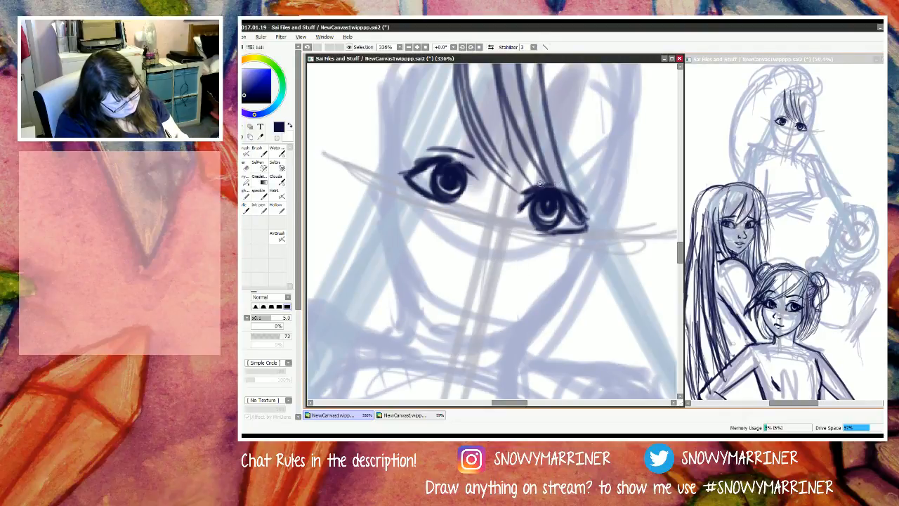
Step: Draw a crease above the fringe-side eye and slim curved eyebrows over both of the M figure's eyes
left_click_drag(530, 188, 575, 191)
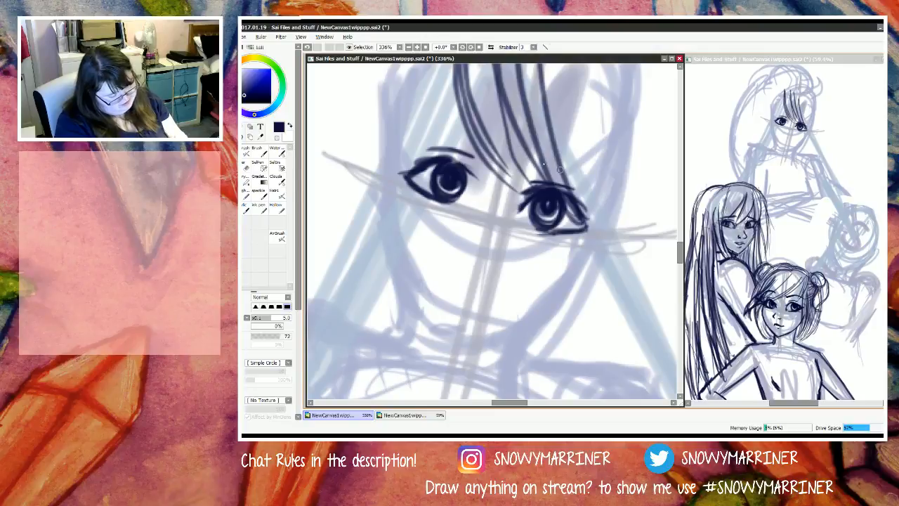
mouse_move(519, 159)
left_mouse_down()
mouse_move(573, 173)
mouse_move(526, 158)
mouse_move(590, 190)
mouse_move(518, 153)
mouse_move(557, 168)
left_mouse_up()
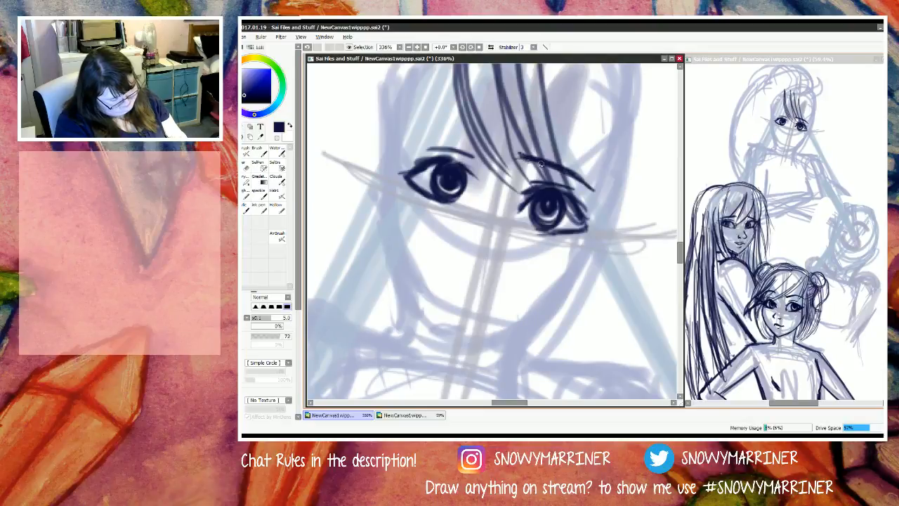
mouse_move(435, 130)
left_mouse_down()
mouse_move(472, 134)
mouse_move(424, 131)
mouse_move(482, 138)
mouse_move(431, 136)
left_mouse_up()
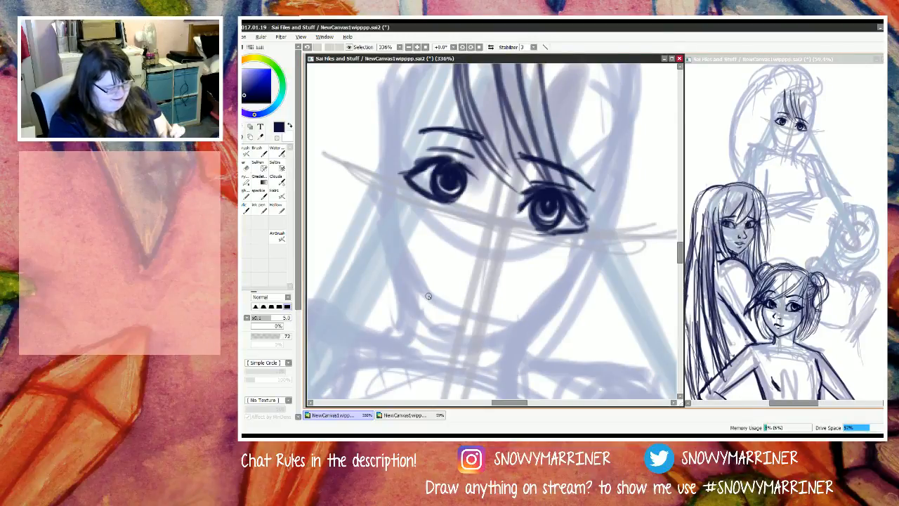
Step: Trim the fringe-side eye's lower lid and strengthen the lower lid lines on both of the M figure's eyes
left_click_drag(563, 229, 537, 227)
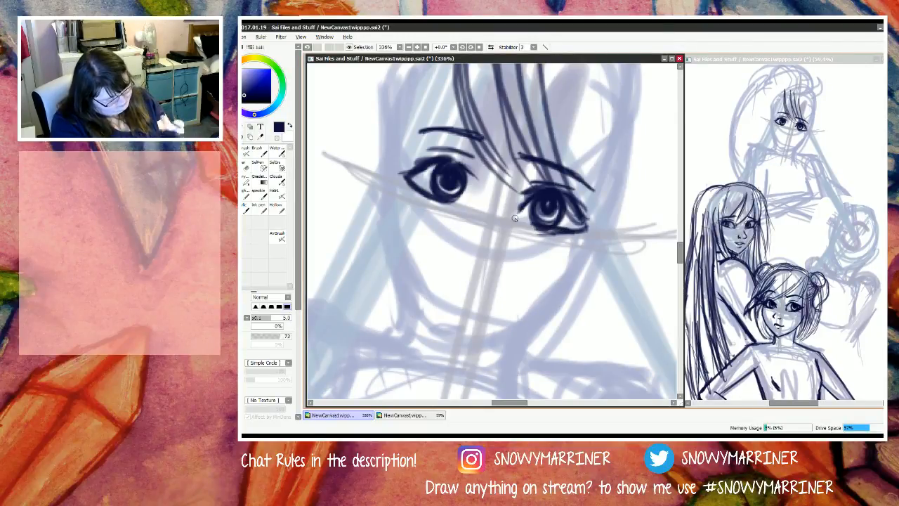
key("e")
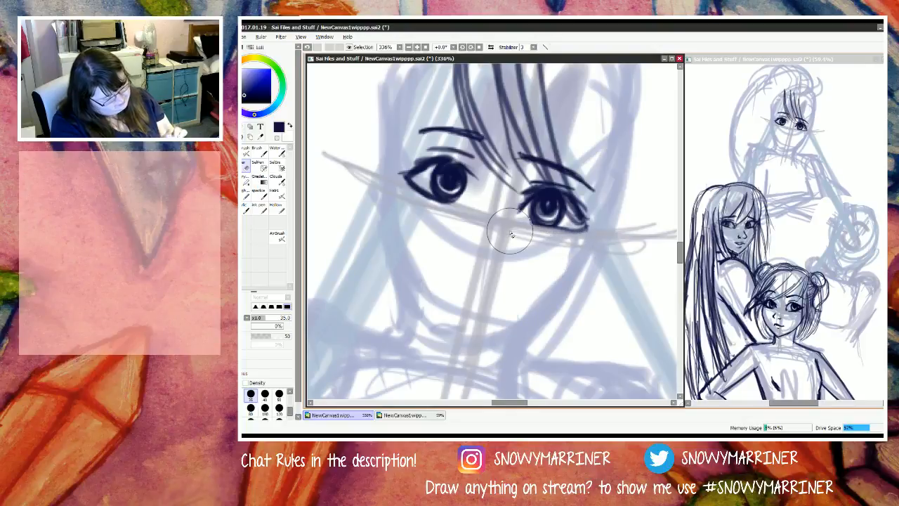
key("n")
left_click_drag(576, 233, 528, 223)
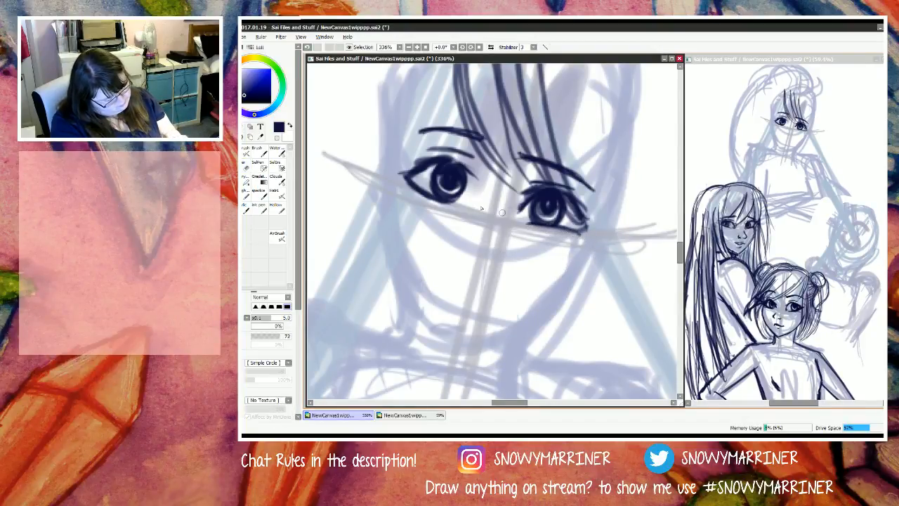
left_click_drag(409, 181, 455, 205)
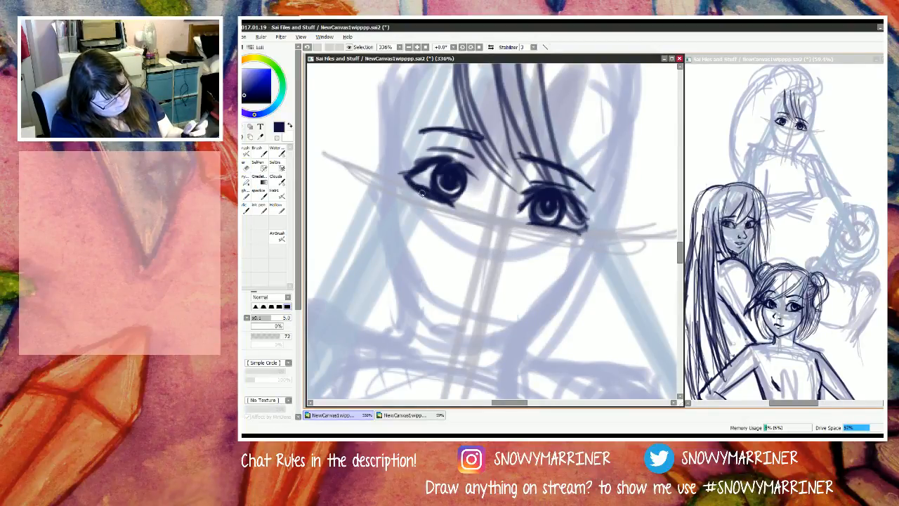
Step: Clean up the first eye's lower lid and add short inner-corner strokes to both of the M figure's eyes
key("e")
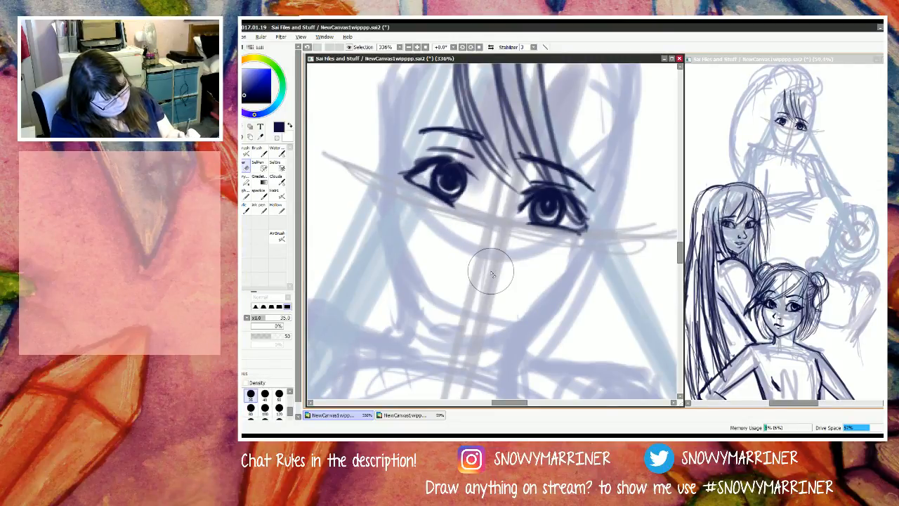
key("e")
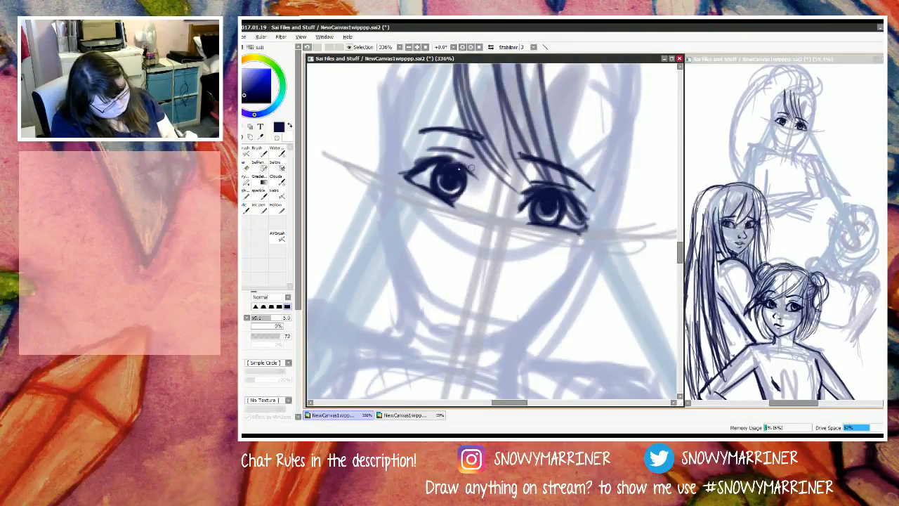
left_click_drag(466, 175, 477, 190)
key("e")
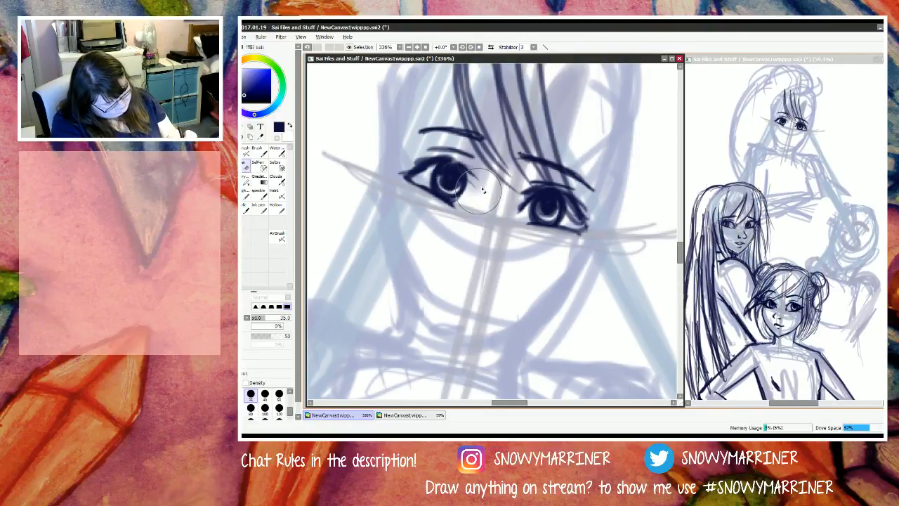
key("e")
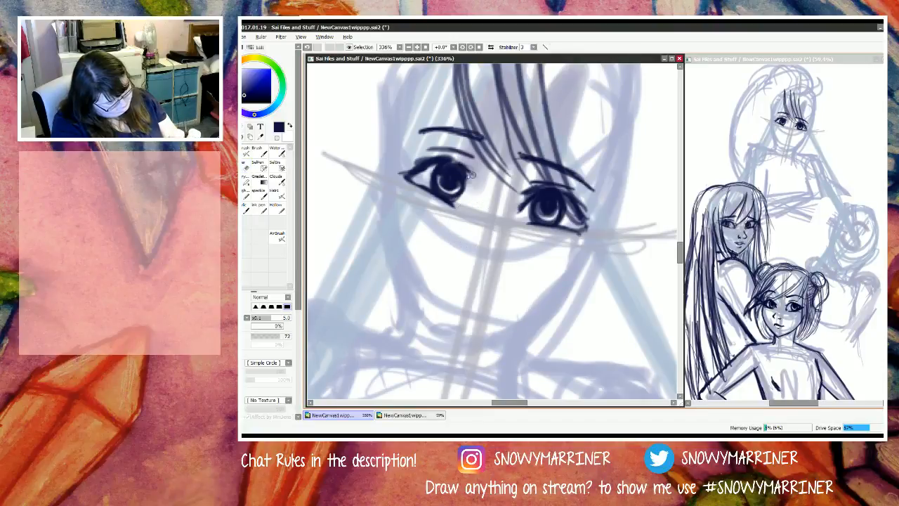
mouse_move(465, 171)
left_mouse_down()
mouse_move(473, 193)
mouse_move(460, 169)
mouse_move(473, 196)
mouse_move(457, 170)
mouse_move(468, 189)
mouse_move(466, 179)
mouse_move(476, 185)
mouse_move(461, 173)
mouse_move(505, 199)
mouse_move(532, 193)
left_mouse_up()
left_click_drag(517, 201, 531, 194)
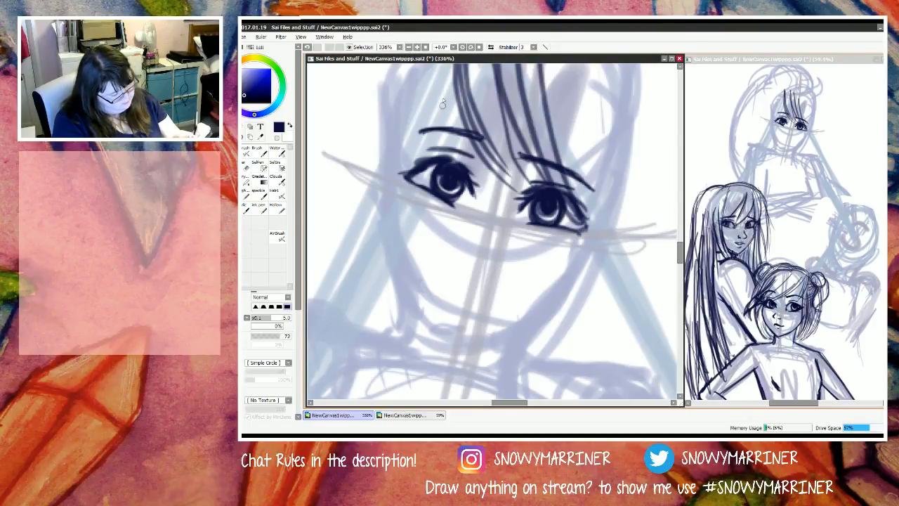
Step: Fill in the M figure's fringe above the first eye with curved strands sweeping from the parting to the temple
mouse_move(441, 59)
left_mouse_down()
mouse_move(436, 136)
mouse_move(434, 65)
left_mouse_up()
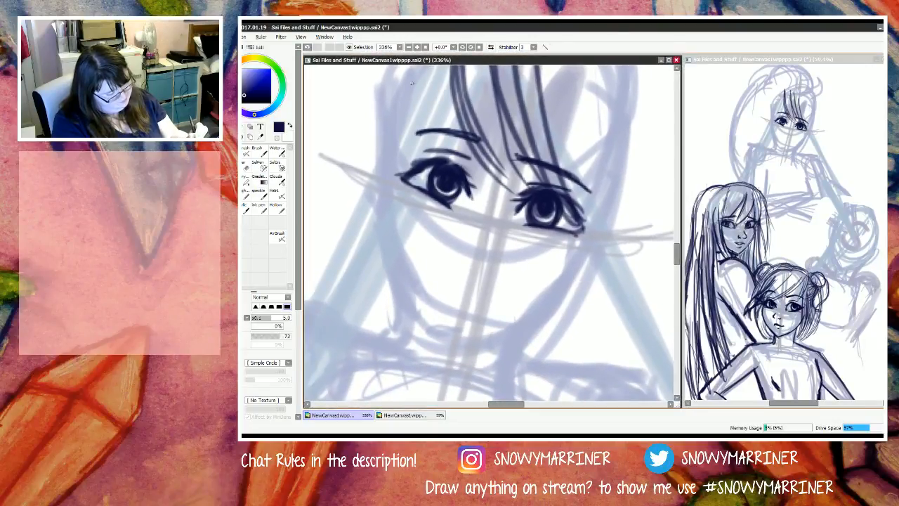
scroll(435, 239, "down", 5)
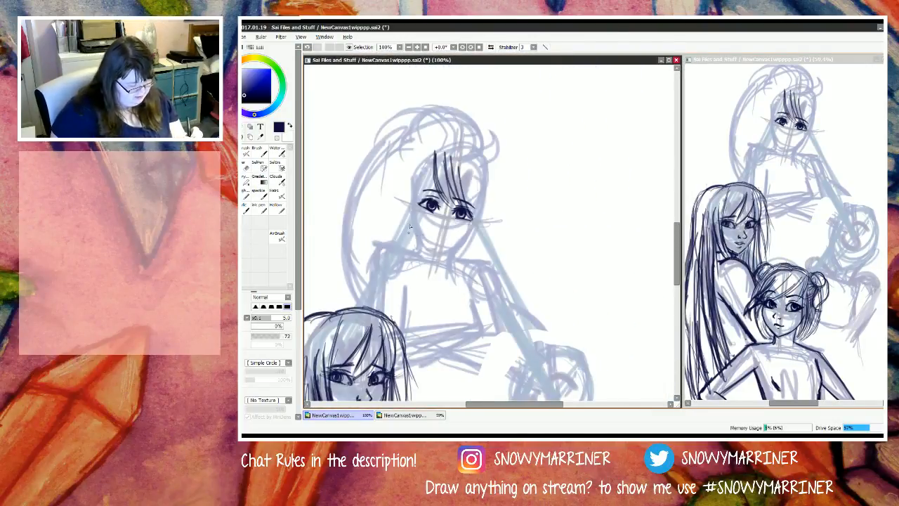
scroll(418, 230, "up", 2)
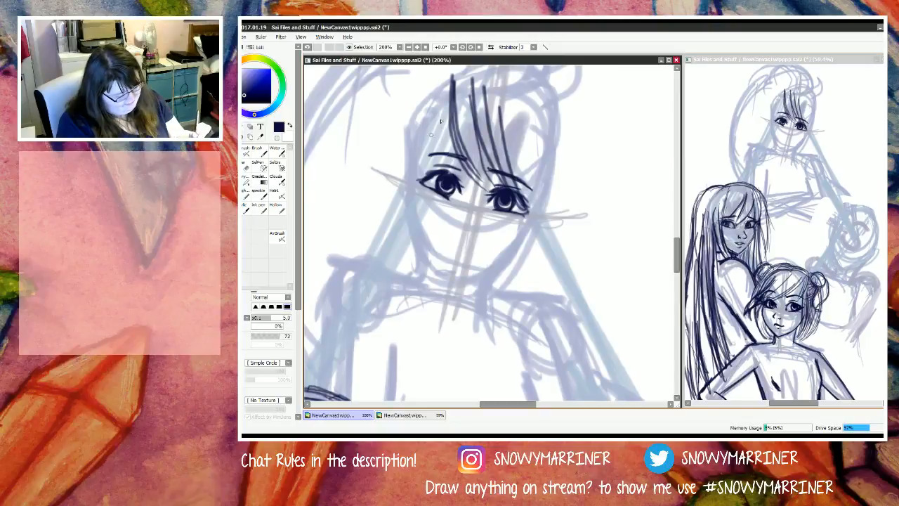
left_click_drag(450, 106, 437, 136)
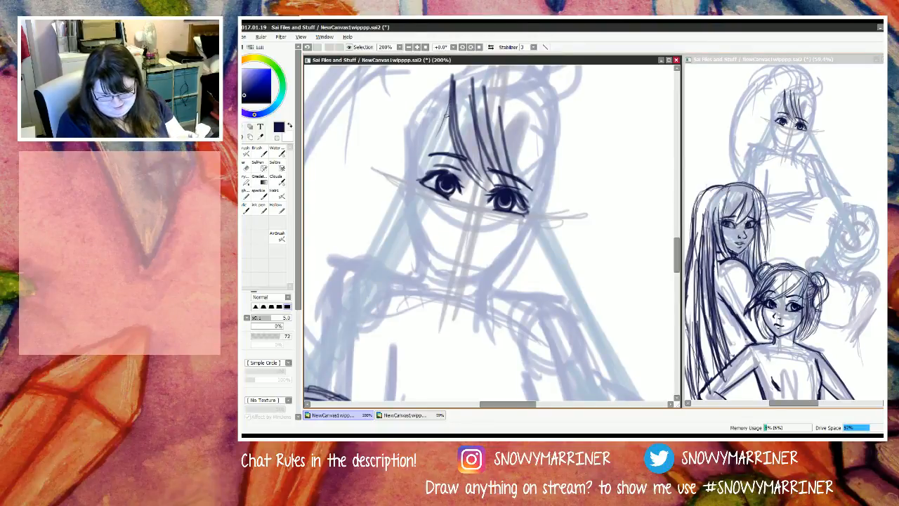
mouse_move(451, 78)
left_mouse_down()
mouse_move(453, 129)
mouse_move(444, 130)
mouse_move(442, 152)
mouse_move(435, 125)
mouse_move(446, 82)
mouse_move(437, 156)
left_mouse_up()
mouse_move(444, 80)
left_mouse_down()
mouse_move(451, 161)
mouse_move(442, 154)
left_mouse_up()
mouse_move(433, 118)
left_mouse_down()
mouse_move(446, 164)
mouse_move(446, 152)
left_mouse_up()
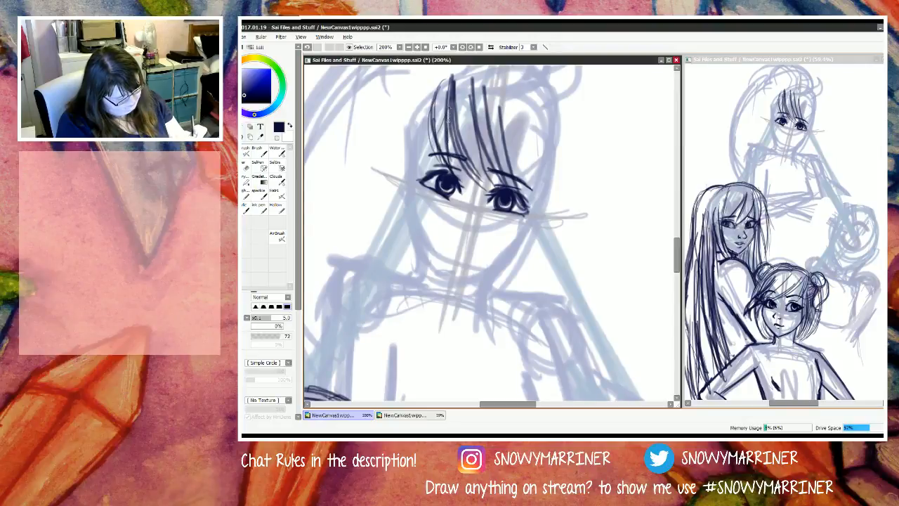
mouse_move(451, 97)
left_mouse_down()
mouse_move(447, 153)
mouse_move(429, 137)
mouse_move(426, 170)
left_mouse_up()
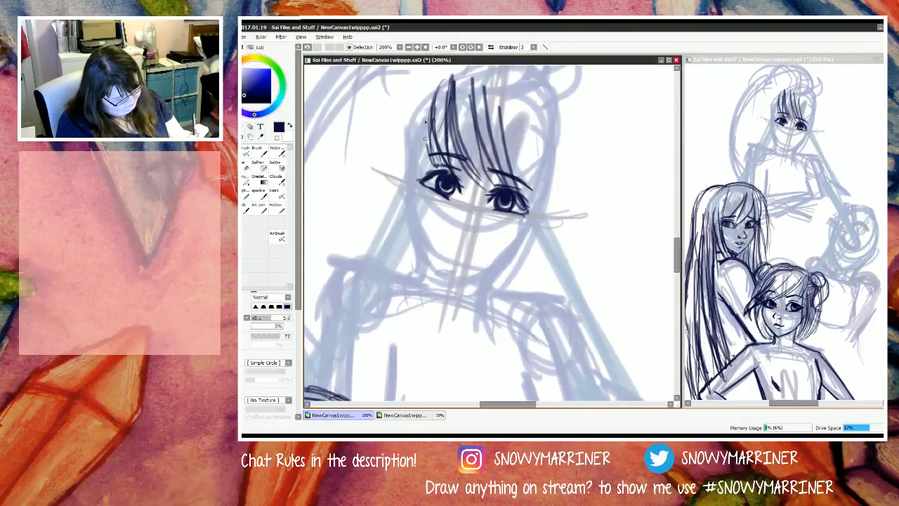
left_click_drag(426, 117, 419, 168)
left_click_drag(433, 94, 424, 168)
left_click_drag(435, 109, 424, 170)
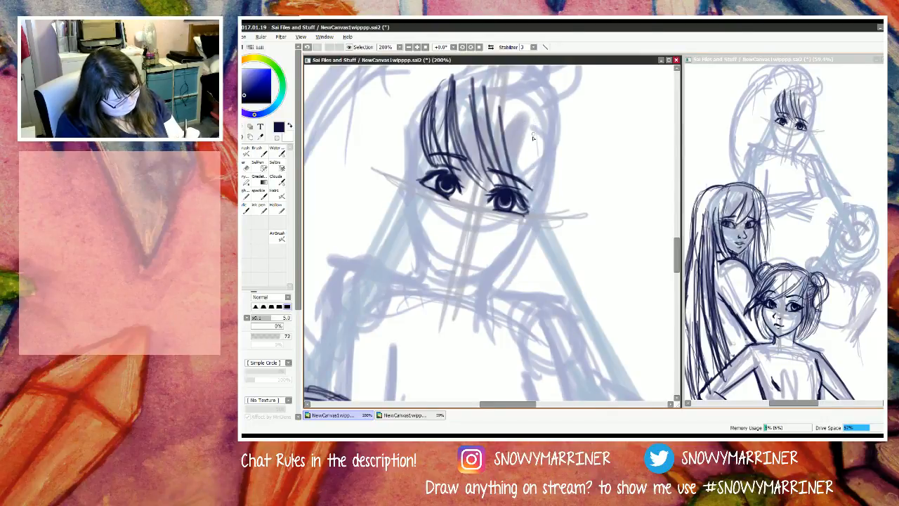
Step: Draw long side strands hanging past the outer corner of the M figure's fringe-side eye
left_click_drag(523, 110, 532, 215)
left_click_drag(538, 114, 525, 248)
left_click_drag(541, 144, 533, 199)
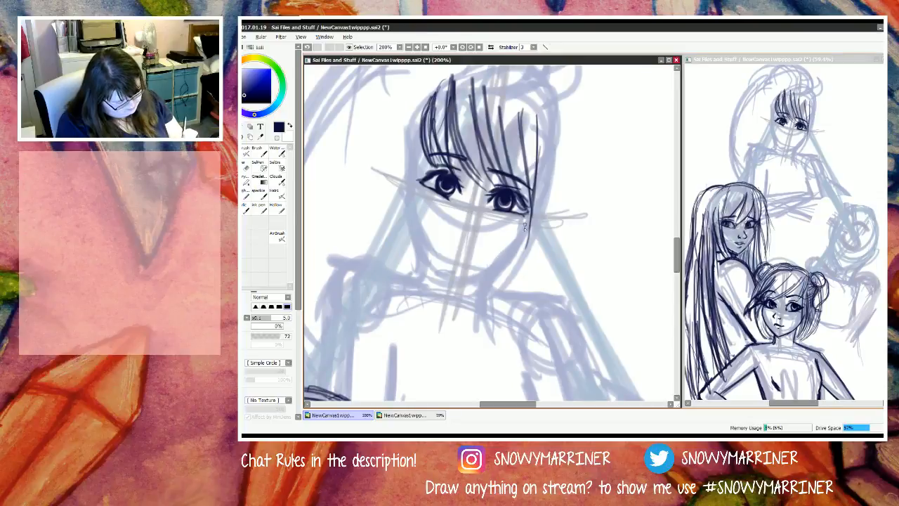
Step: Draw the M figure's cheek and jaw contour from below the fringe-side eye down to the chin
mouse_move(532, 211)
left_mouse_down()
mouse_move(524, 242)
mouse_move(528, 235)
left_mouse_up()
mouse_move(531, 209)
left_mouse_down()
mouse_move(506, 263)
mouse_move(523, 239)
mouse_move(490, 272)
left_mouse_up()
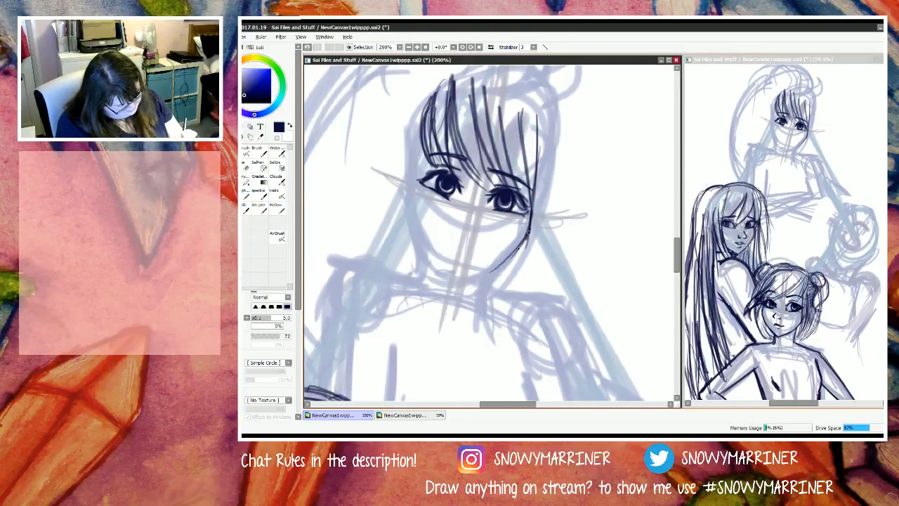
mouse_move(526, 237)
left_mouse_down()
mouse_move(485, 277)
mouse_move(454, 288)
mouse_move(447, 285)
mouse_move(478, 275)
mouse_move(444, 285)
left_mouse_up()
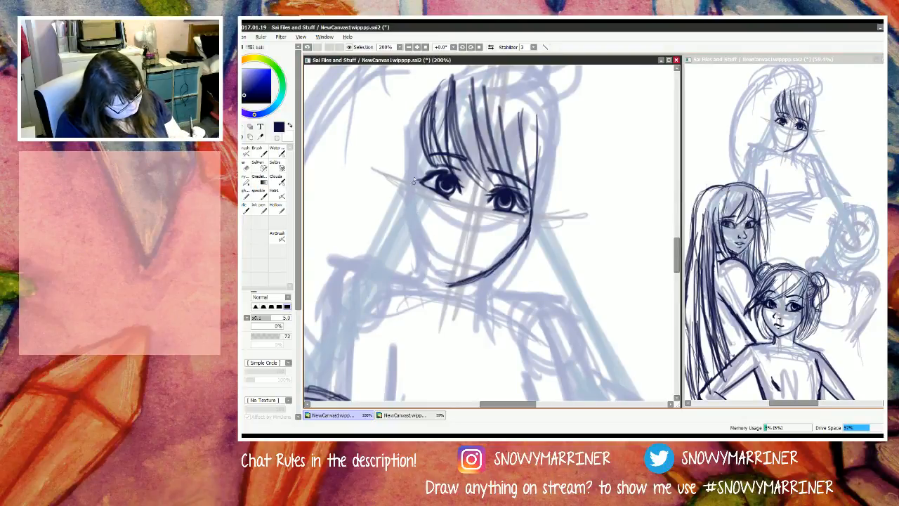
Step: Draw temple strands and the upper cheek contour beside the M figure's first eye
mouse_move(424, 144)
left_mouse_down()
mouse_move(405, 195)
mouse_move(413, 146)
mouse_move(413, 172)
left_mouse_up()
left_click_drag(420, 124, 404, 197)
mouse_move(417, 166)
left_mouse_down()
mouse_move(408, 215)
mouse_move(408, 194)
mouse_move(413, 236)
left_mouse_up()
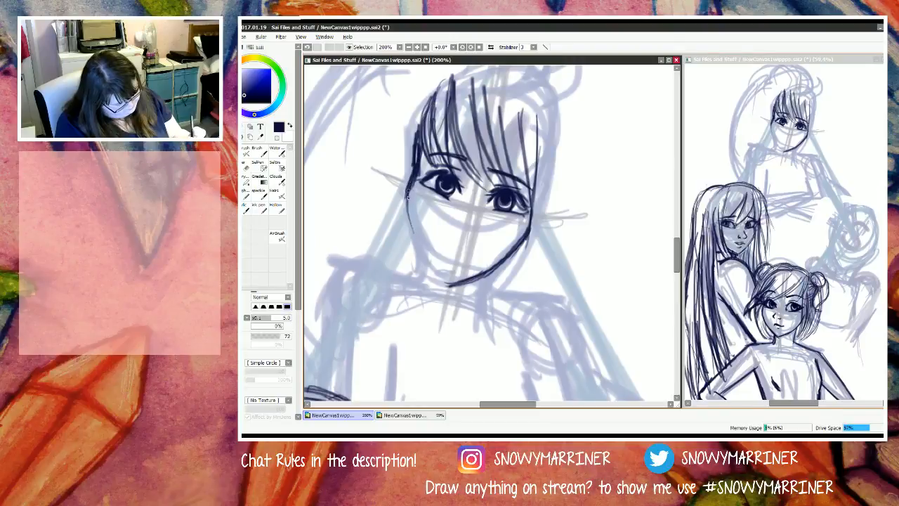
Step: Try extending the cheek contour below the M figure's first eye down the jaw to the chin
left_click_drag(408, 189, 421, 254)
left_click_drag(410, 212, 430, 271)
mouse_move(414, 232)
left_mouse_down()
mouse_move(434, 271)
mouse_move(450, 280)
left_mouse_up()
left_click_drag(418, 248, 447, 281)
Step: Erase the M figure's lower jaw and try redrawing both sides tapering to a narrower chin
key("e")
mouse_move(423, 252)
left_mouse_down()
mouse_move(495, 276)
mouse_move(491, 284)
mouse_move(460, 284)
mouse_move(432, 256)
mouse_move(450, 276)
mouse_move(444, 271)
mouse_move(500, 275)
mouse_move(507, 243)
mouse_move(514, 244)
mouse_move(495, 279)
left_mouse_up()
key("n")
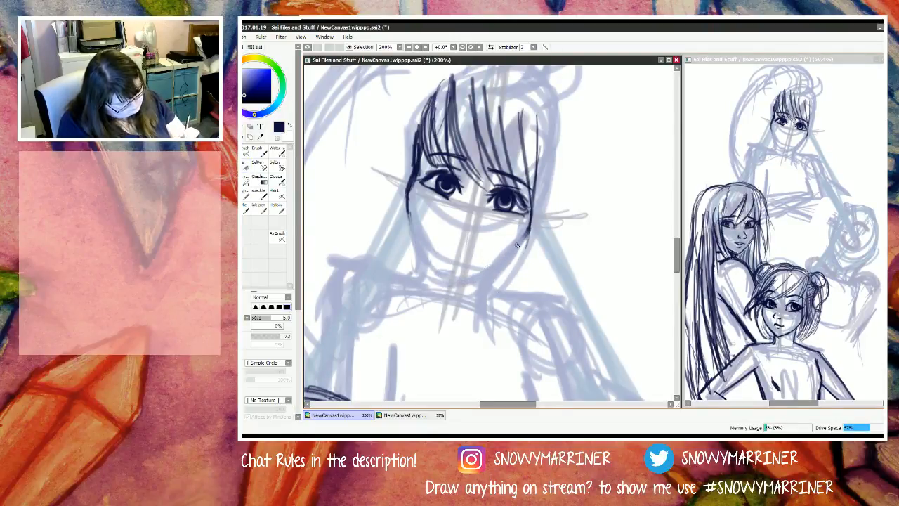
mouse_move(528, 226)
left_mouse_down()
mouse_move(485, 281)
mouse_move(501, 268)
mouse_move(454, 285)
left_mouse_up()
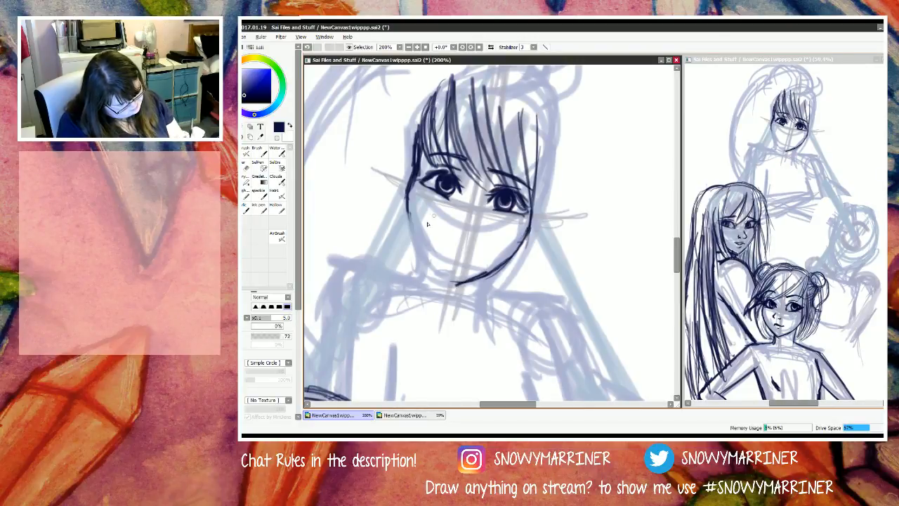
mouse_move(404, 203)
left_mouse_down()
mouse_move(413, 246)
mouse_move(453, 284)
mouse_move(436, 267)
left_mouse_up()
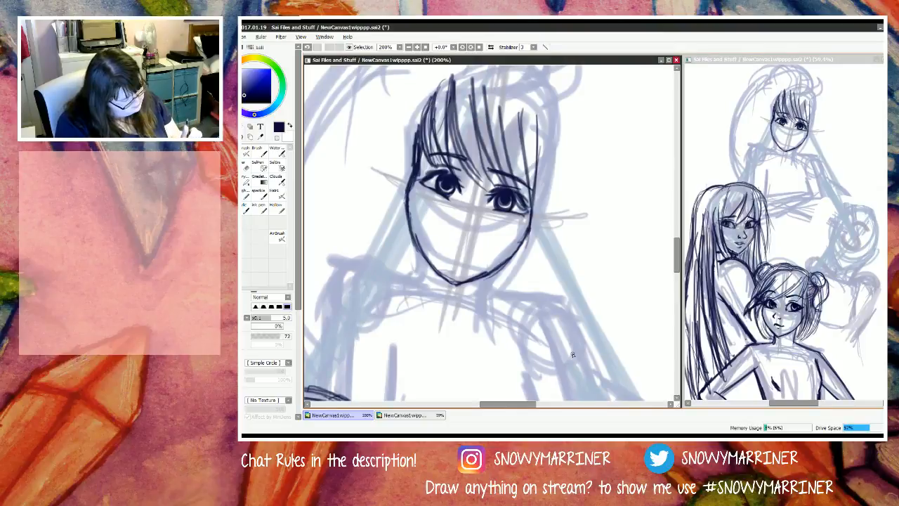
Step: Erase the M figure's lower jaw and redraw the fringe-side jaw curving down to the chin
key("e")
mouse_move(412, 225)
left_mouse_down()
mouse_move(446, 273)
mouse_move(504, 269)
mouse_move(480, 271)
left_mouse_up()
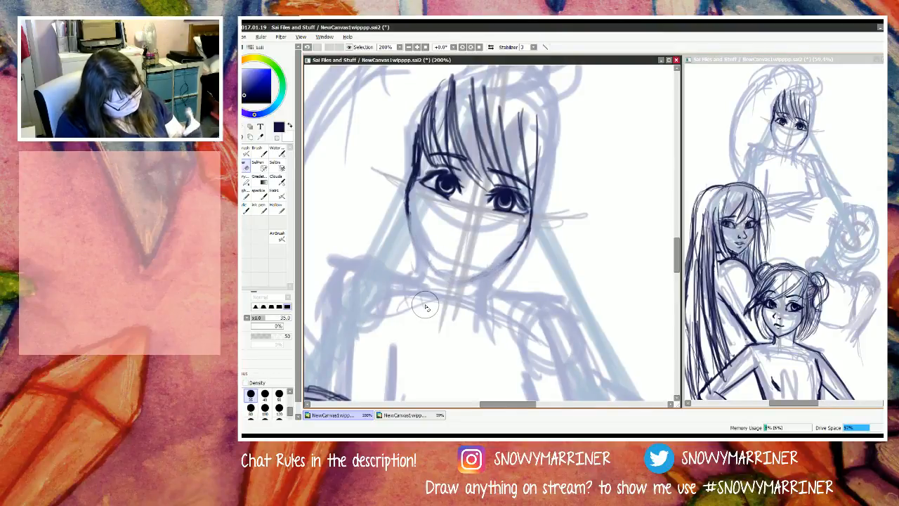
key("n")
left_click_drag(531, 231, 494, 265)
left_click_drag(531, 232, 485, 273)
left_click_drag(528, 238, 472, 274)
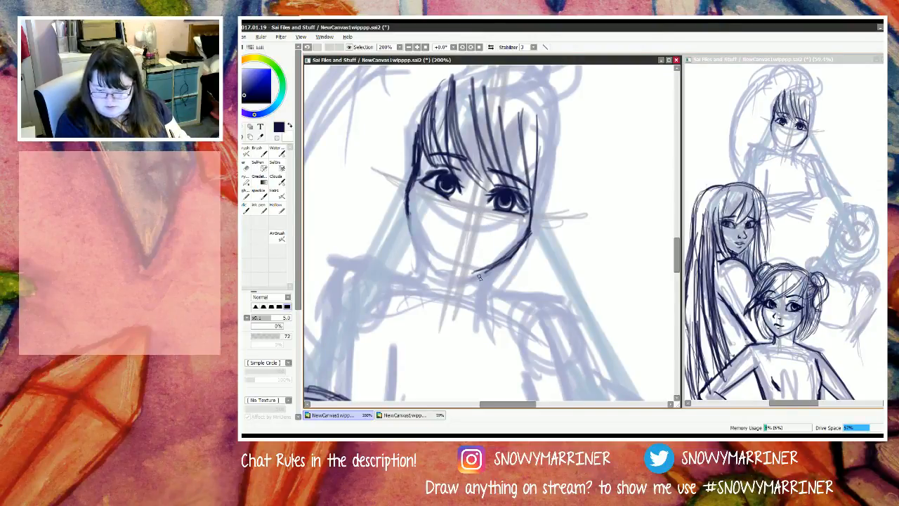
mouse_move(532, 230)
left_mouse_down()
mouse_move(511, 259)
mouse_move(450, 274)
left_mouse_up()
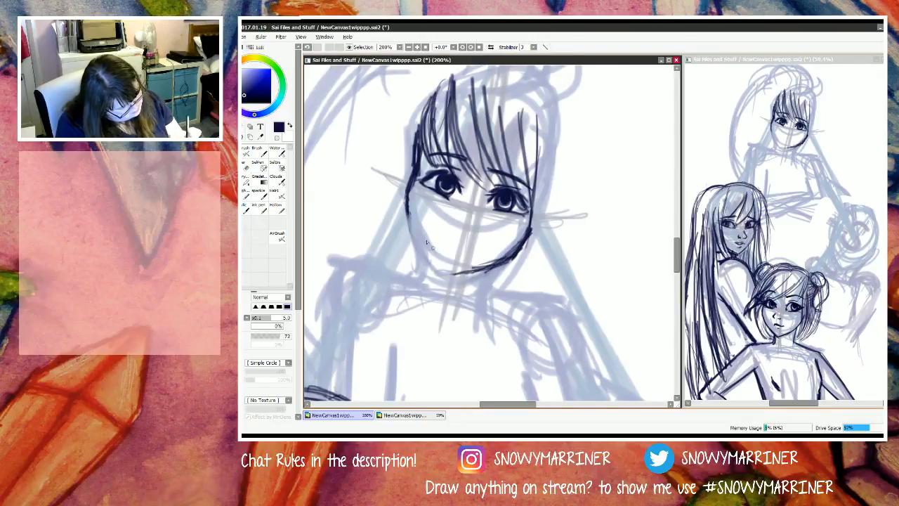
Step: Redraw the M figure's cheek and jaw below the first eye to a pointed chin and reinforce the chin line
mouse_move(406, 201)
left_mouse_down()
mouse_move(419, 250)
mouse_move(444, 271)
left_mouse_up()
mouse_move(414, 238)
left_mouse_down()
mouse_move(452, 281)
mouse_move(476, 276)
left_mouse_up()
mouse_move(512, 254)
left_mouse_down()
mouse_move(455, 282)
mouse_move(496, 268)
mouse_move(466, 270)
left_mouse_up()
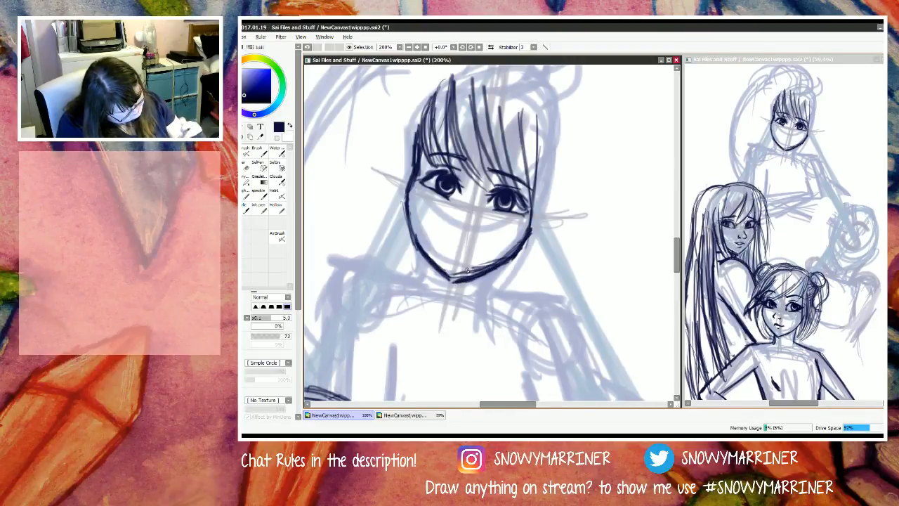
key("e")
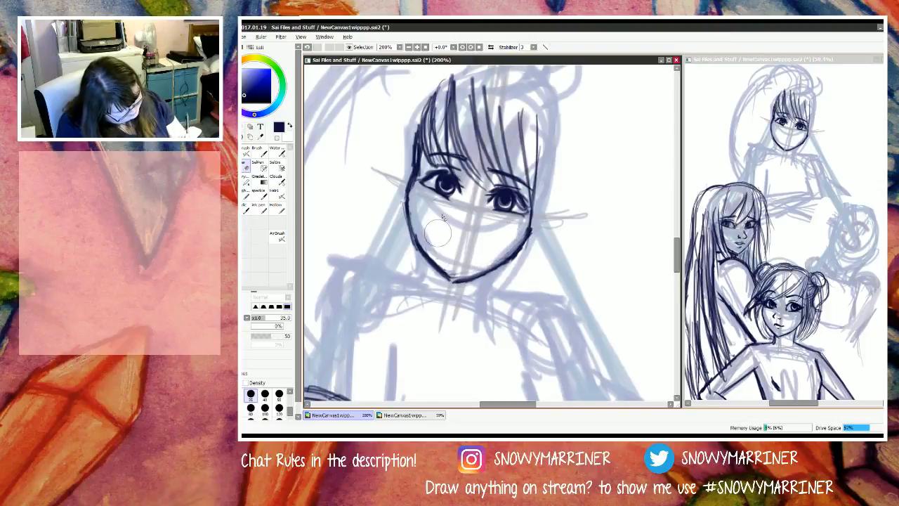
mouse_move(437, 234)
left_mouse_down()
mouse_move(428, 250)
mouse_move(421, 238)
mouse_move(467, 263)
left_mouse_up()
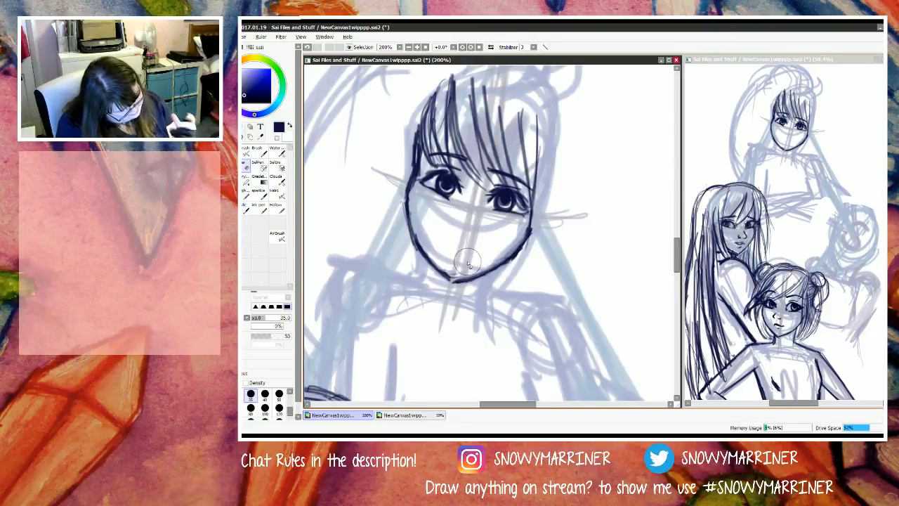
Step: Draw the M figure's nose and a small mark at the first eye's inner corner
key("n")
mouse_move(480, 216)
left_mouse_down()
mouse_move(480, 232)
mouse_move(451, 224)
left_mouse_up()
key("e")
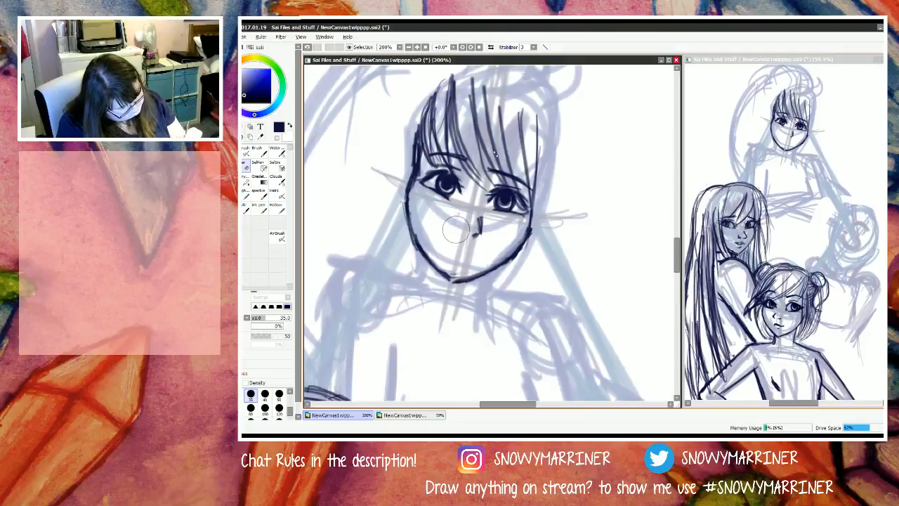
key("n")
left_click_drag(456, 181, 460, 196)
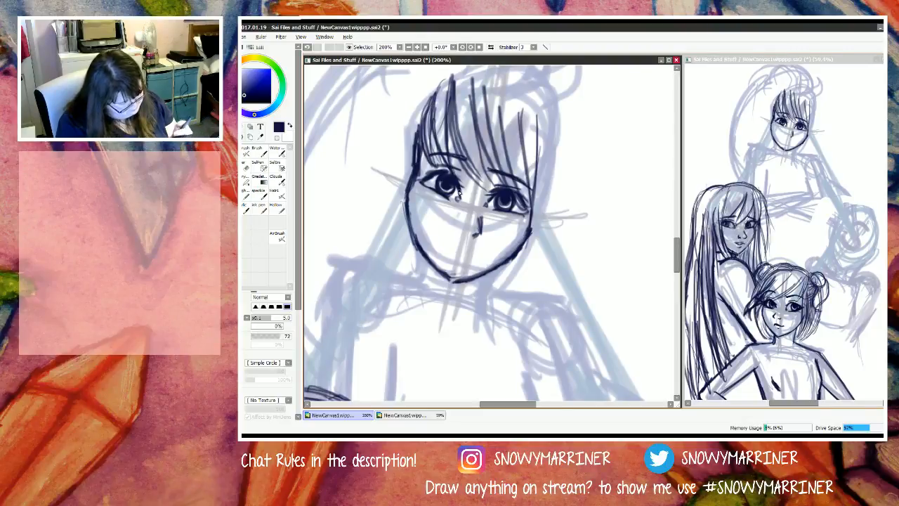
key("e")
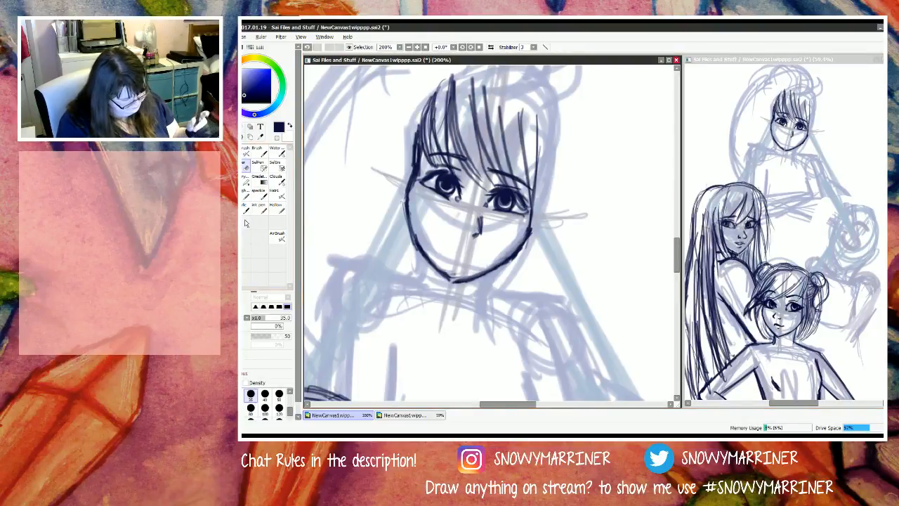
key("n")
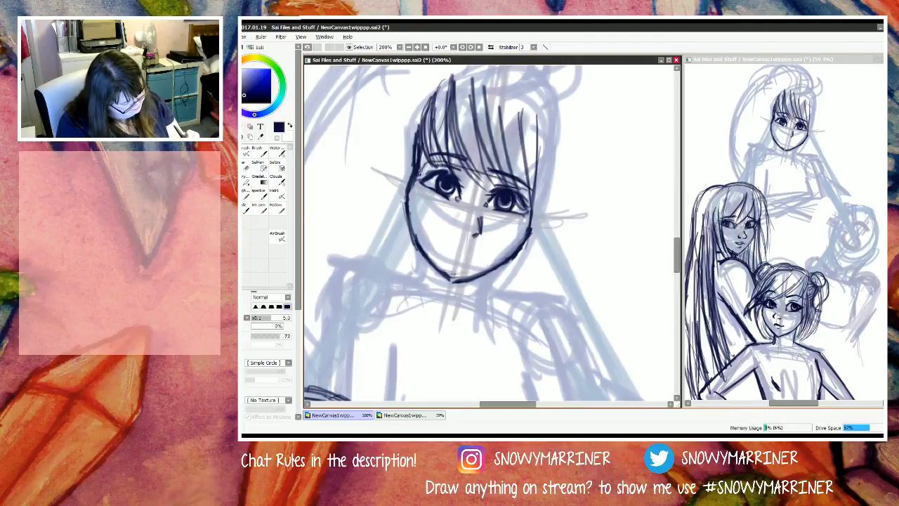
left_click_drag(415, 188, 486, 225)
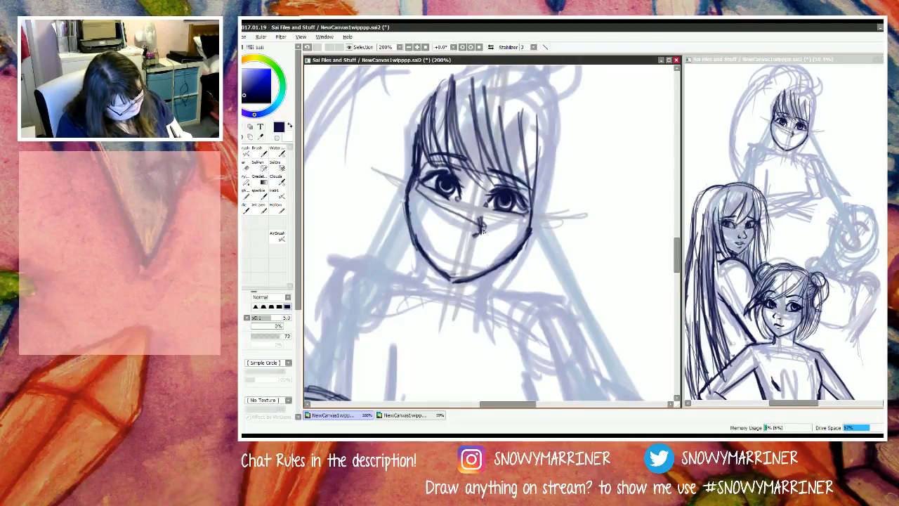
key("ctrl+z")
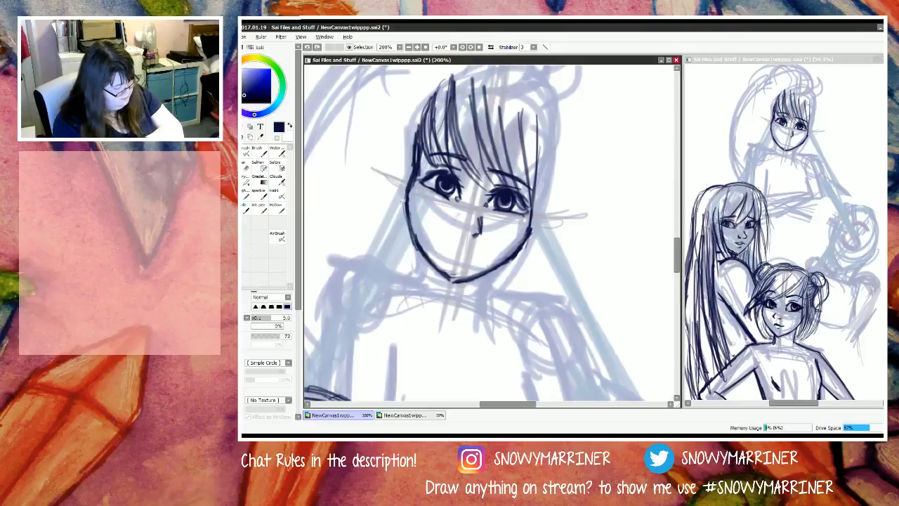
Step: Select both of the M figure's eyes together, scale them down slightly and reposition them on the face
key("l")
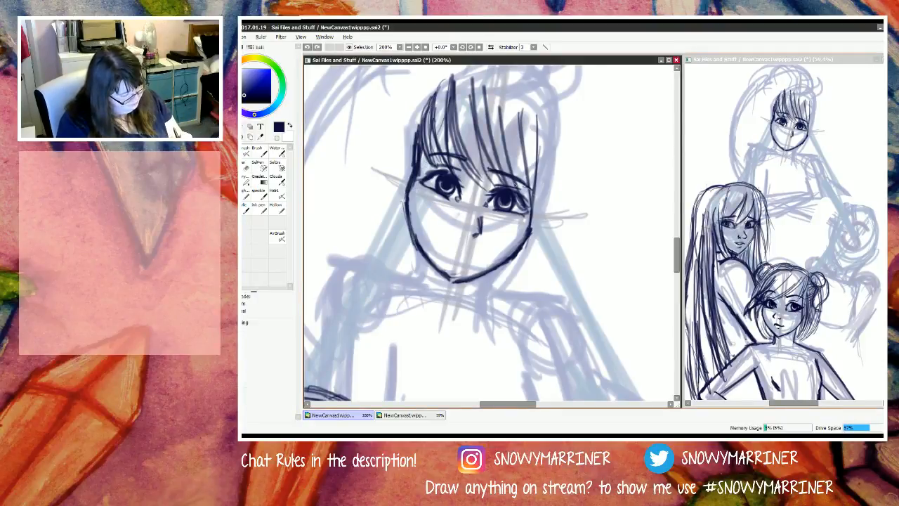
mouse_move(516, 184)
left_mouse_down()
mouse_move(426, 163)
mouse_move(420, 175)
mouse_move(460, 212)
mouse_move(533, 226)
mouse_move(525, 183)
left_mouse_up()
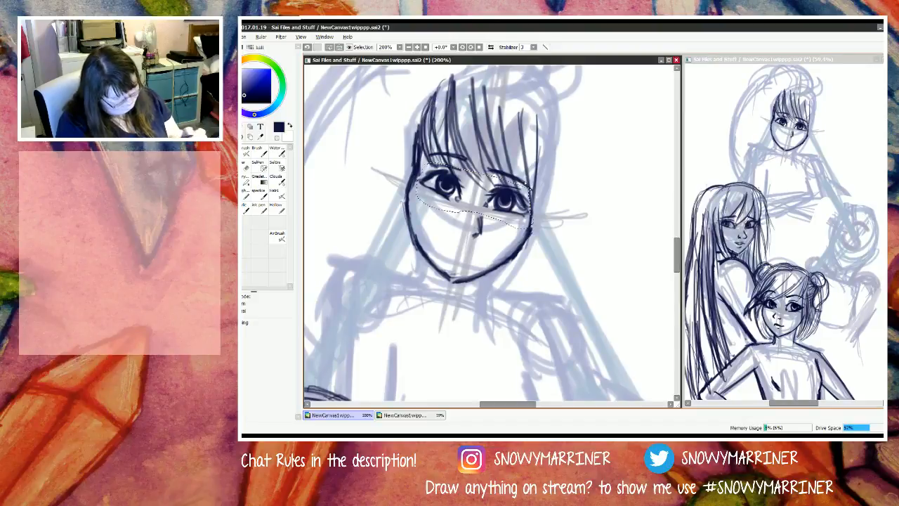
key("ctrl+t")
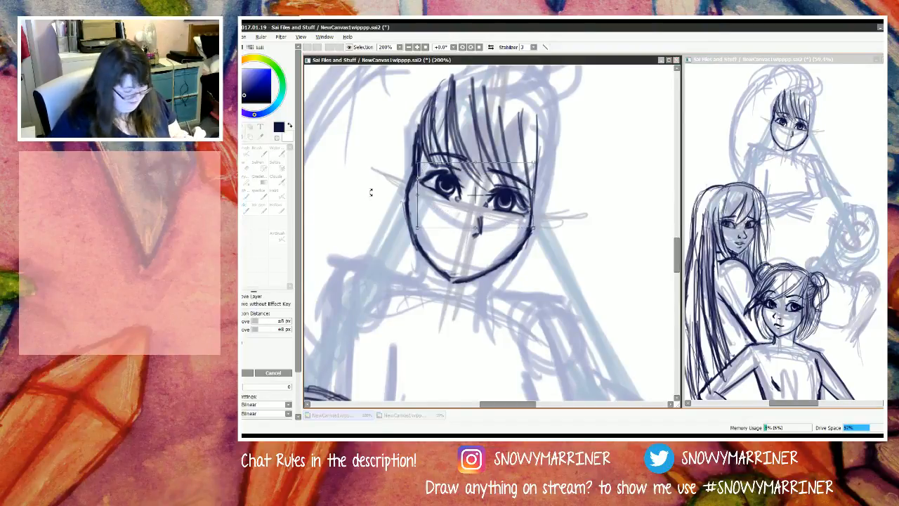
mouse_move(418, 163)
left_mouse_down()
mouse_move(433, 172)
mouse_move(424, 166)
left_mouse_up()
mouse_move(473, 209)
left_mouse_down()
mouse_move(464, 203)
mouse_move(469, 209)
left_mouse_up()
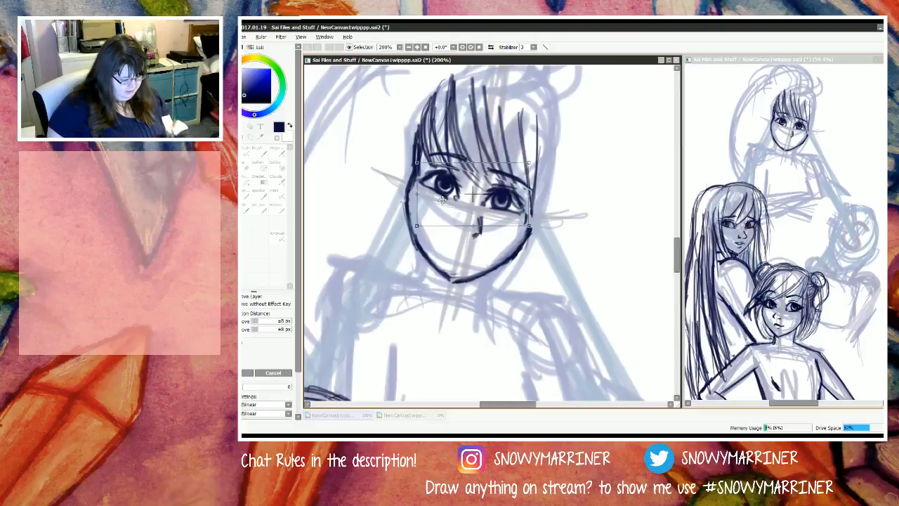
key("Return")
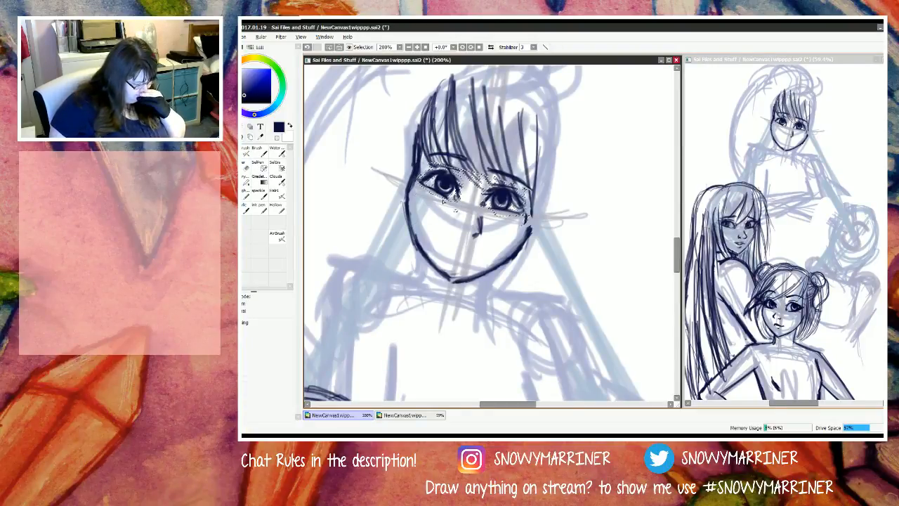
Step: Shrink the selected pair of eyes a little more, recentre them and clear the selection
key("ctrl+t")
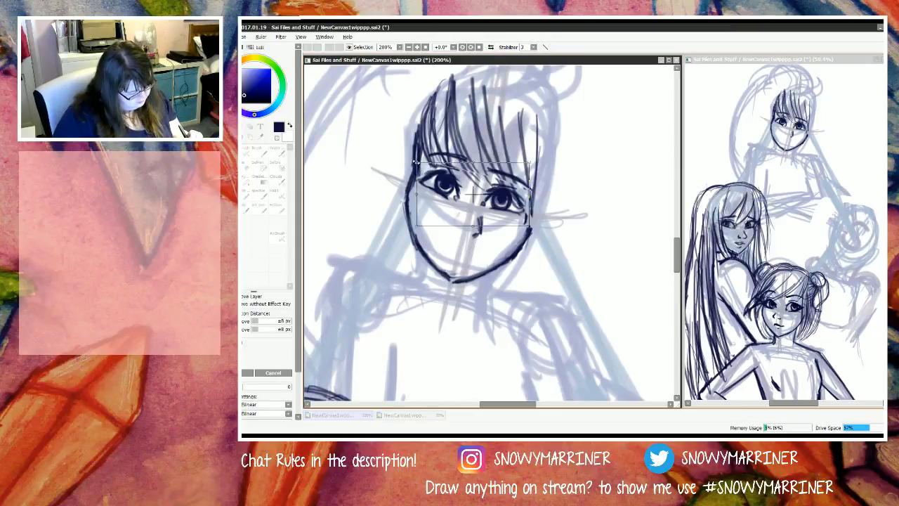
left_click_drag(416, 162, 420, 165)
left_click_drag(463, 201, 461, 198)
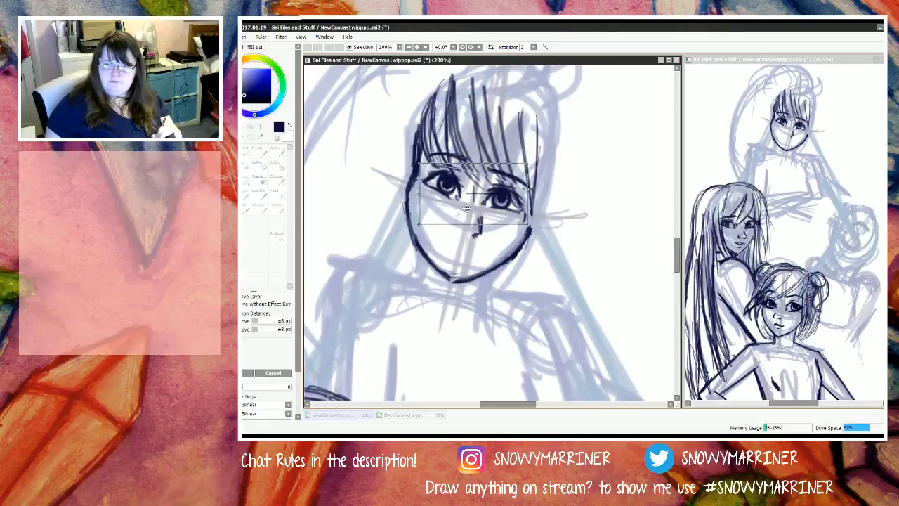
key("Return")
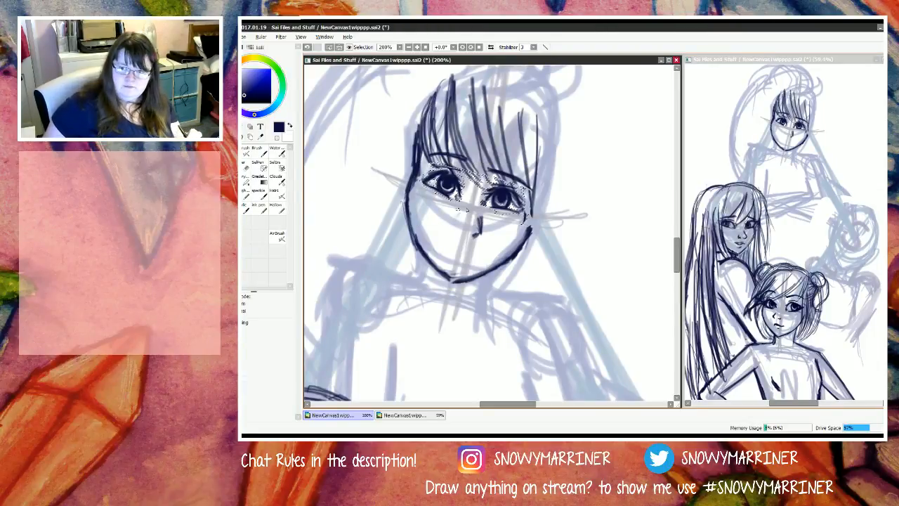
key("ctrl+t")
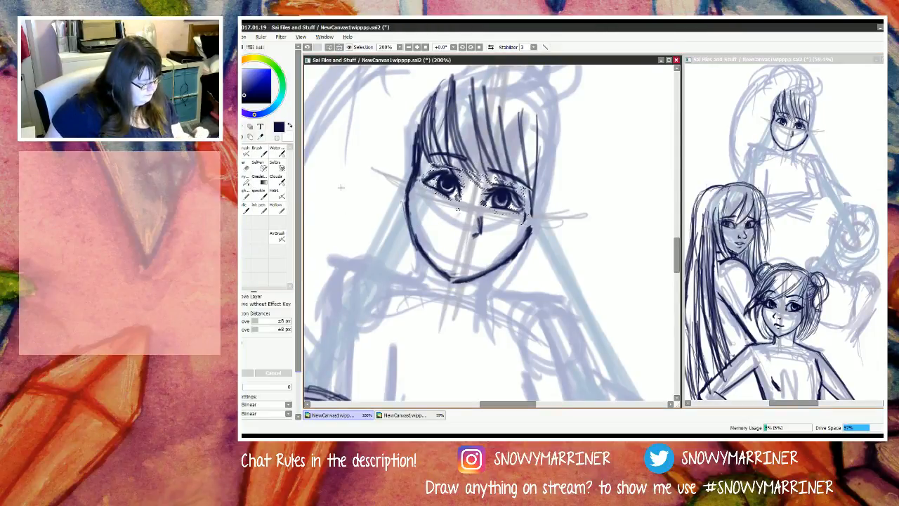
key("ctrl+d")
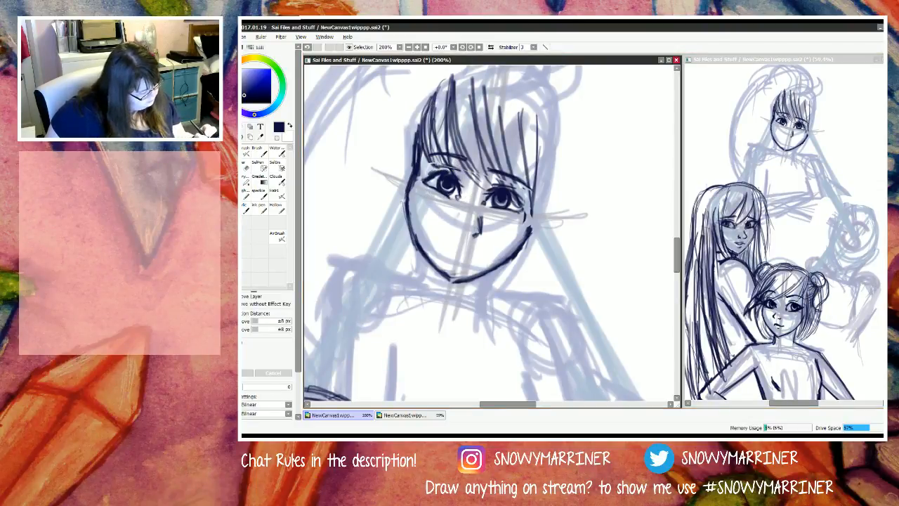
key("Return")
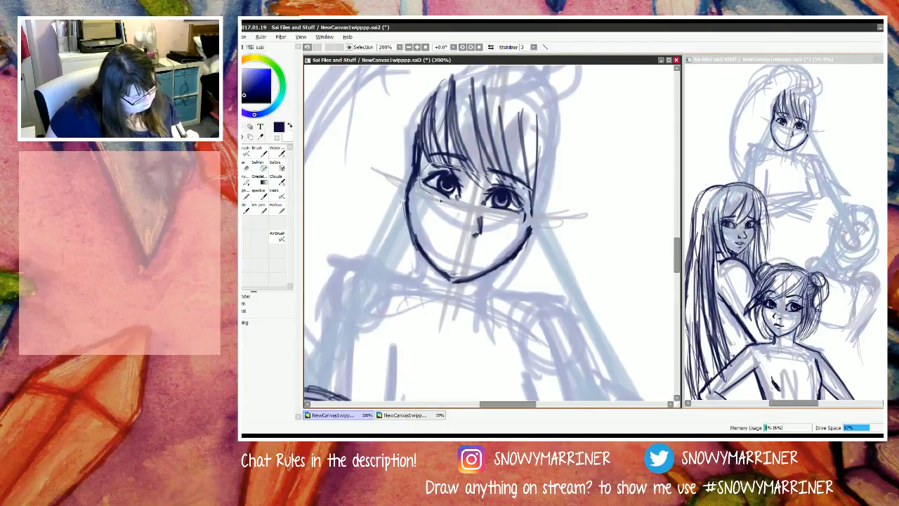
Step: Select only the M figure's first eye, shrink it slightly, shift it toward the outer cheek and deselect
left_click_drag(472, 185, 470, 174)
key("ctrl+t")
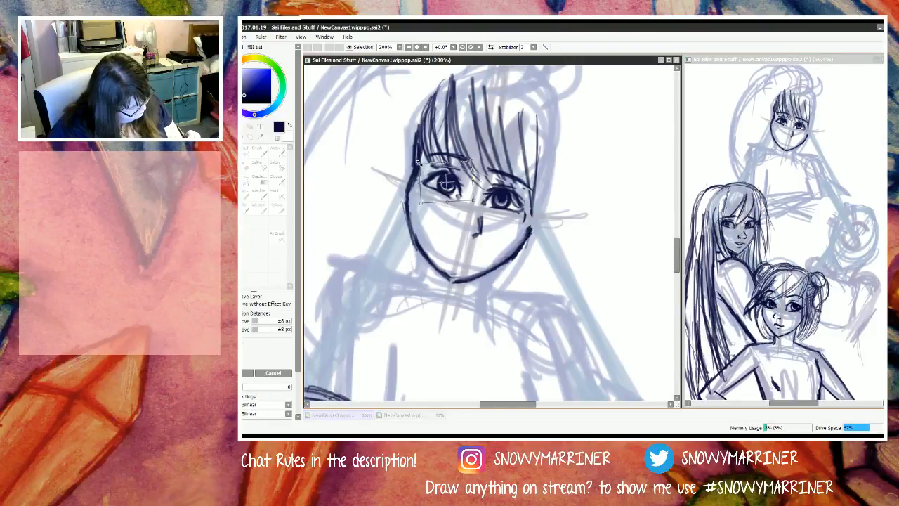
left_click_drag(443, 181, 420, 166)
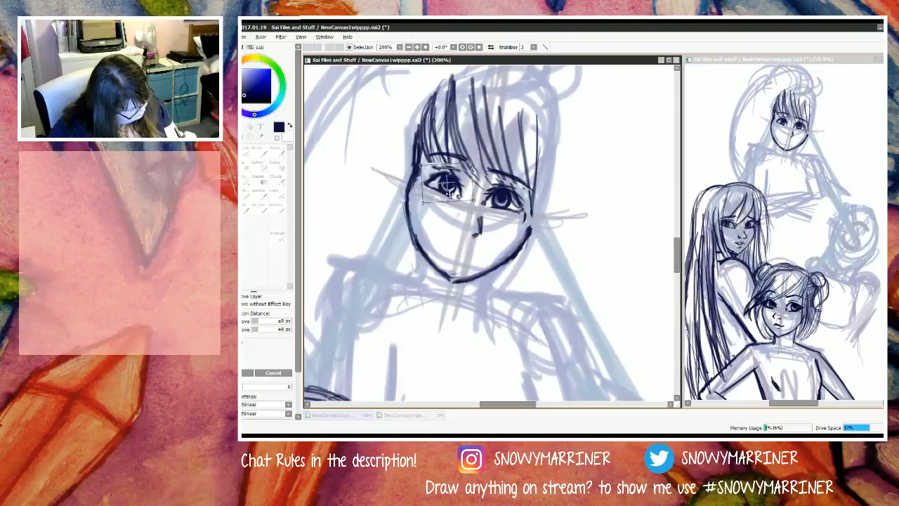
left_click_drag(446, 192, 443, 191)
key("Return")
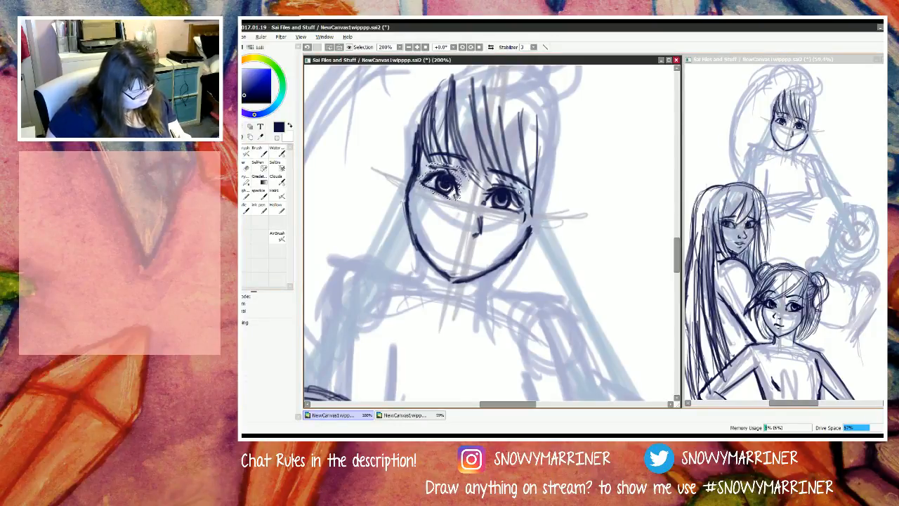
key("ctrl+d")
Step: Select the M figure's fringe-side eye, shrink it slightly, shift it toward the outer cheek and deselect
mouse_move(506, 181)
left_mouse_down()
mouse_move(475, 191)
mouse_move(477, 208)
mouse_move(520, 221)
mouse_move(530, 203)
mouse_move(507, 183)
mouse_move(518, 208)
left_mouse_up()
key("ctrl+t")
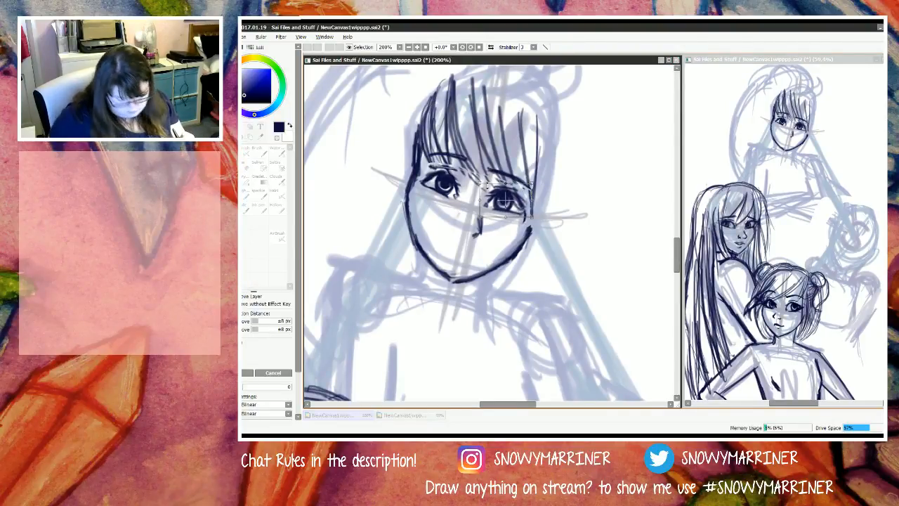
left_click_drag(481, 184, 482, 187)
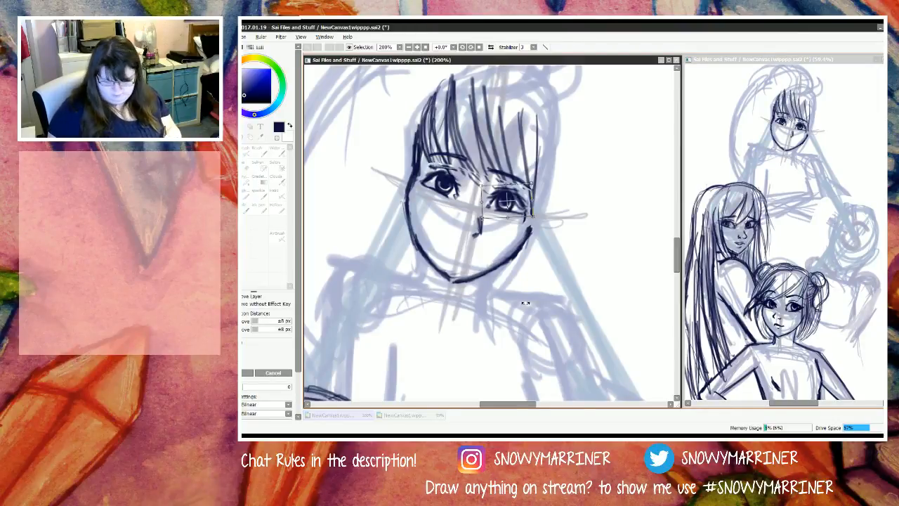
key("Return")
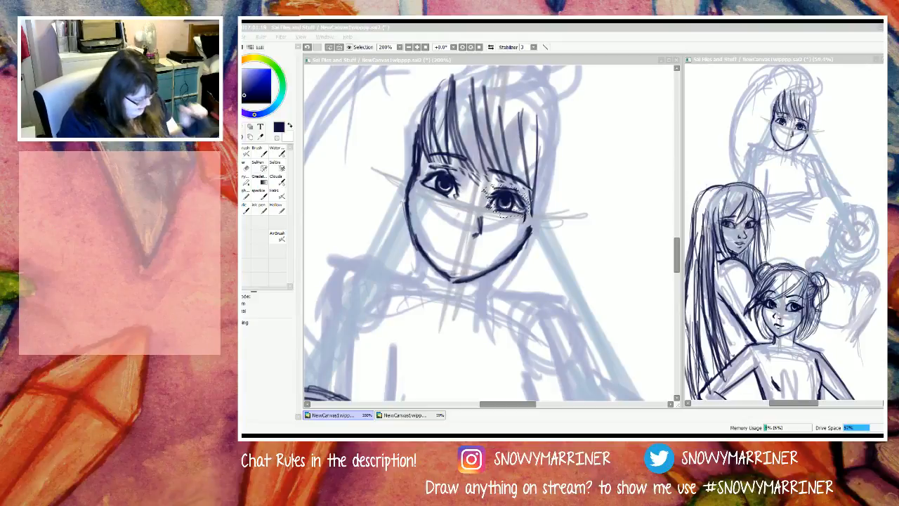
left_click(325, 184)
key("ctrl+d")
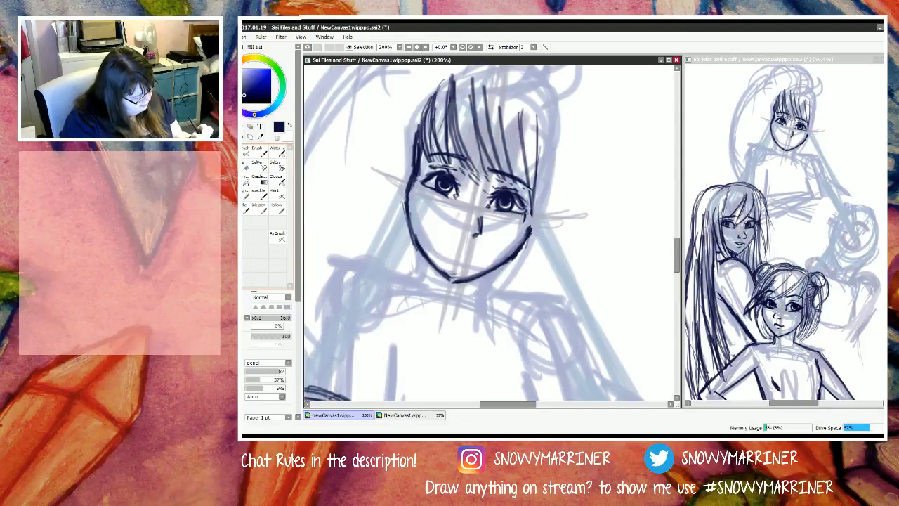
Step: Draw eyelashes at the outer corners of both of the M figure's eyes
key("e")
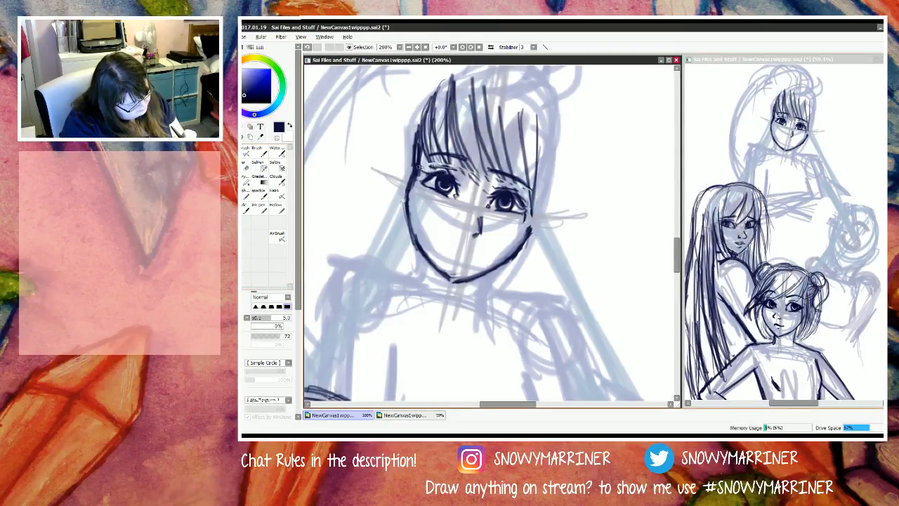
mouse_move(424, 173)
left_mouse_down()
mouse_move(442, 165)
mouse_move(413, 178)
mouse_move(423, 183)
left_mouse_up()
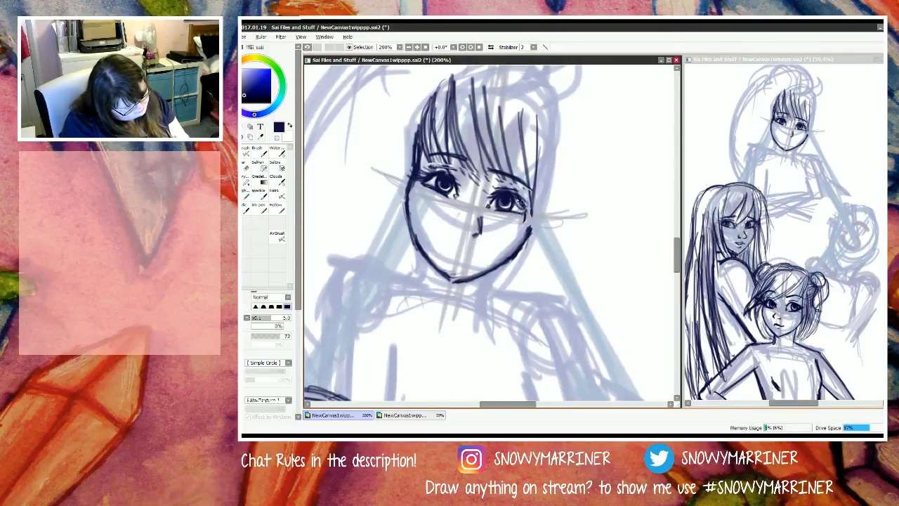
mouse_move(518, 199)
left_mouse_down()
mouse_move(539, 207)
mouse_move(519, 194)
mouse_move(537, 214)
mouse_move(523, 205)
mouse_move(527, 212)
mouse_move(513, 212)
mouse_move(523, 214)
left_mouse_up()
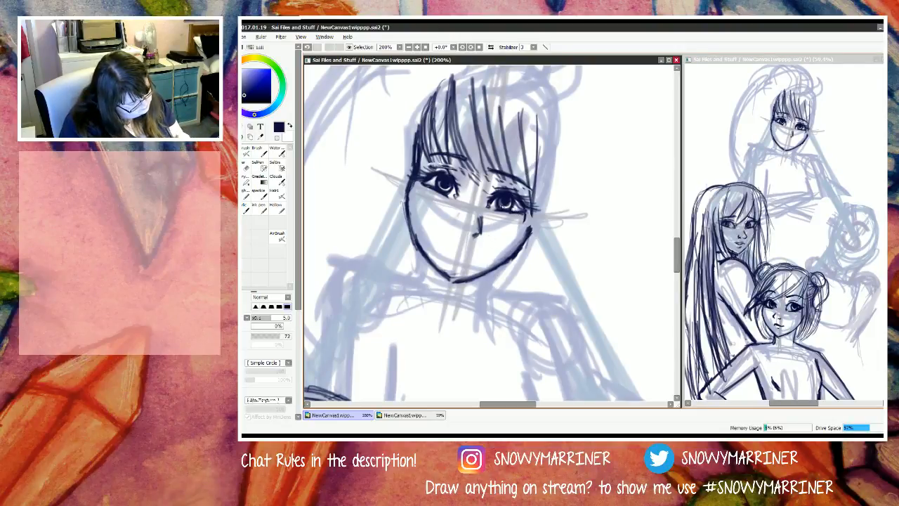
Step: Touch up the irises and upper lid lines on both of the M figure's eyes
key("l")
left_click_drag(442, 199, 444, 198)
key("ctrl+d")
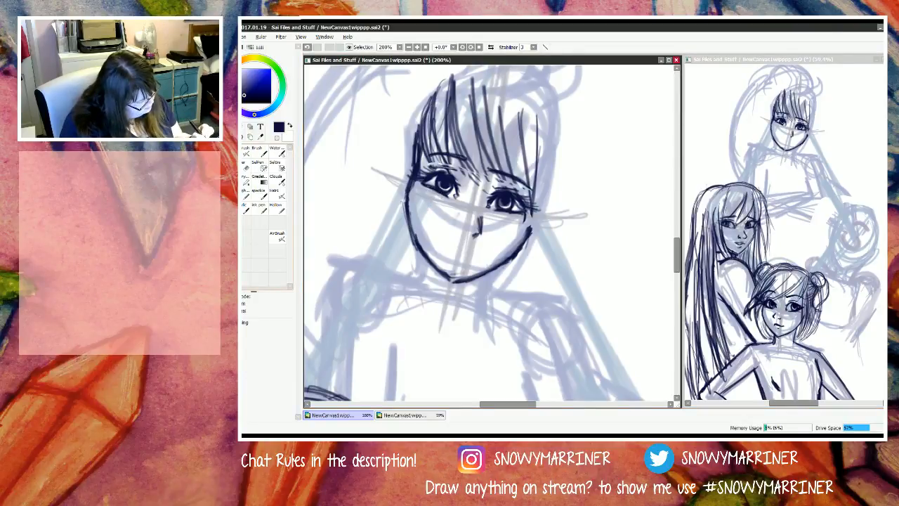
left_click(245, 163)
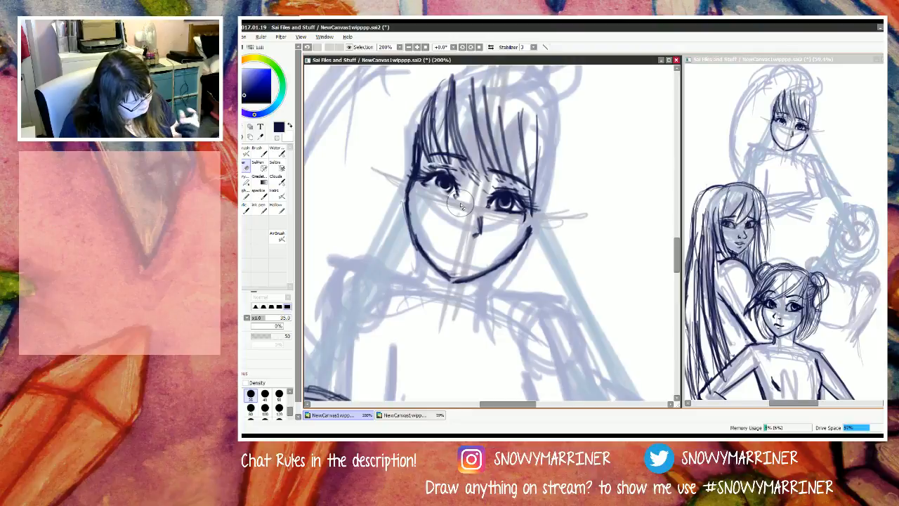
left_click(230, 152)
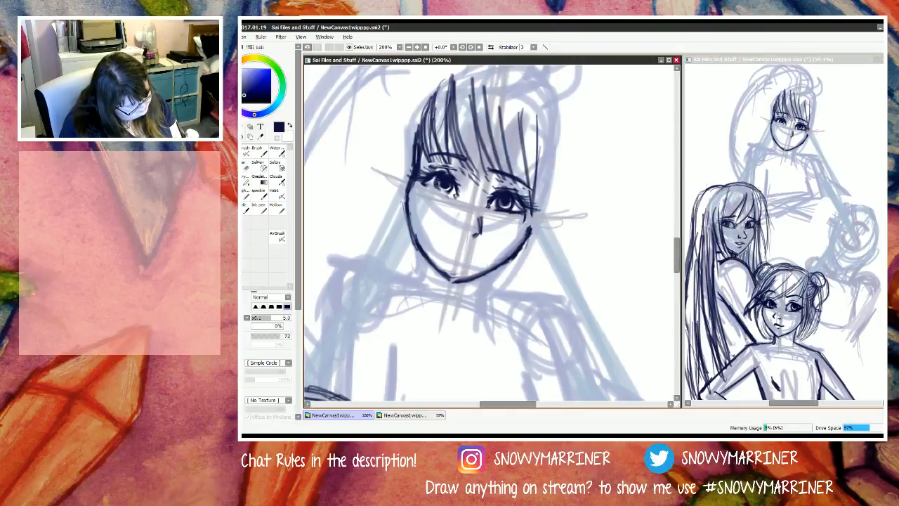
mouse_move(437, 183)
left_mouse_down()
mouse_move(443, 193)
mouse_move(452, 186)
mouse_move(431, 189)
left_mouse_up()
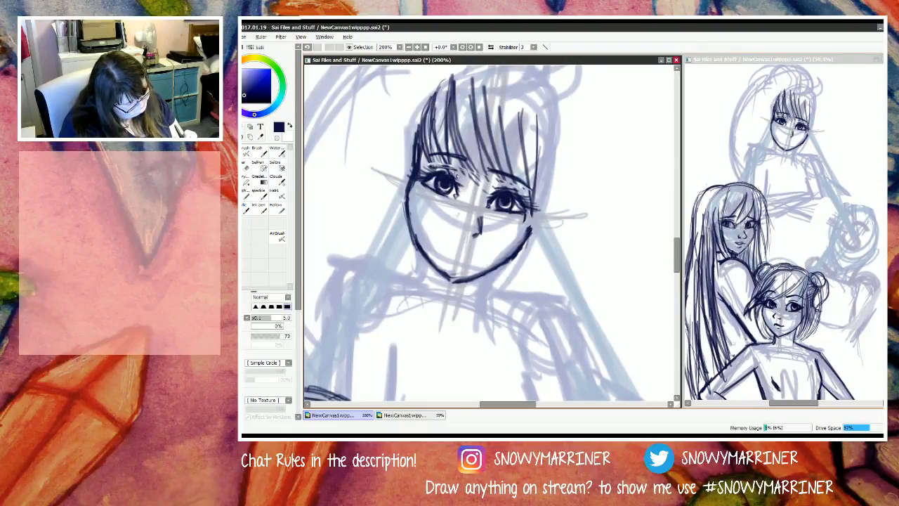
mouse_move(439, 167)
left_mouse_down()
mouse_move(456, 176)
mouse_move(448, 171)
left_mouse_up()
left_click_drag(496, 190, 520, 199)
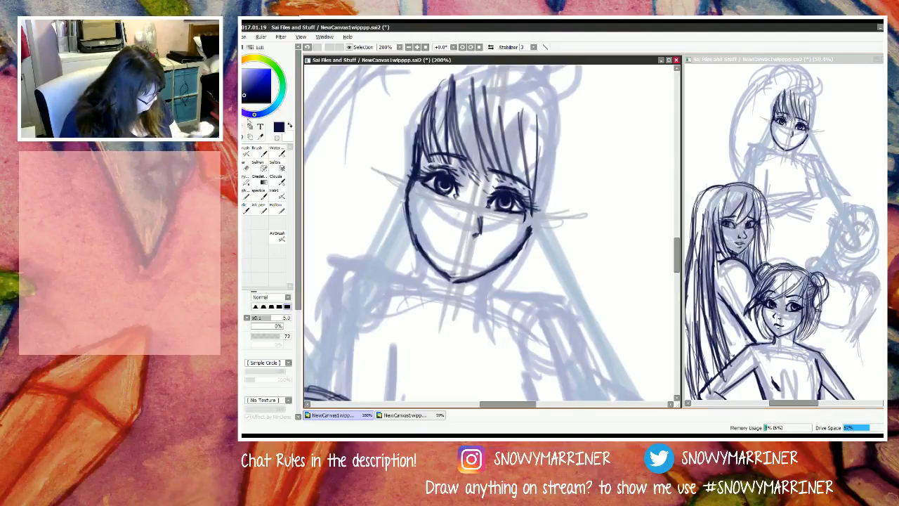
Step: Check the M figure's face in a mirrored canvas view and restore the normal orientation
left_click(242, 127)
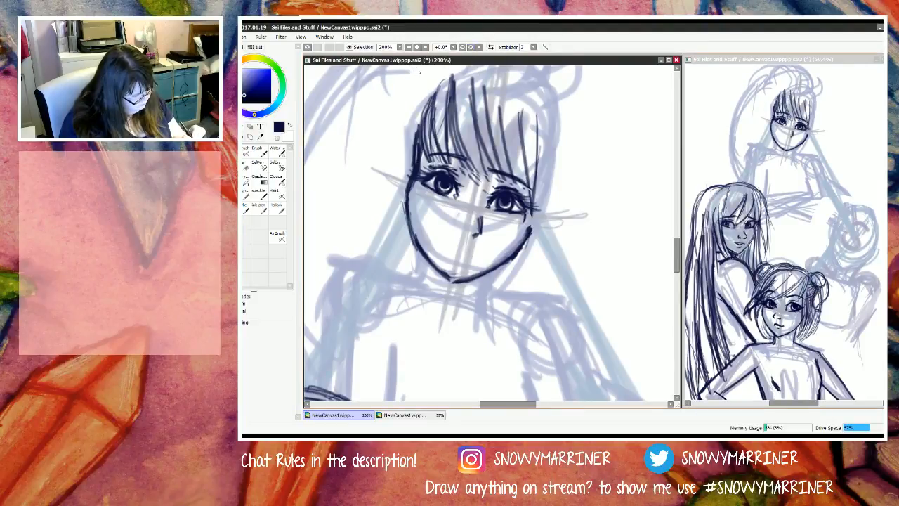
left_click(491, 47)
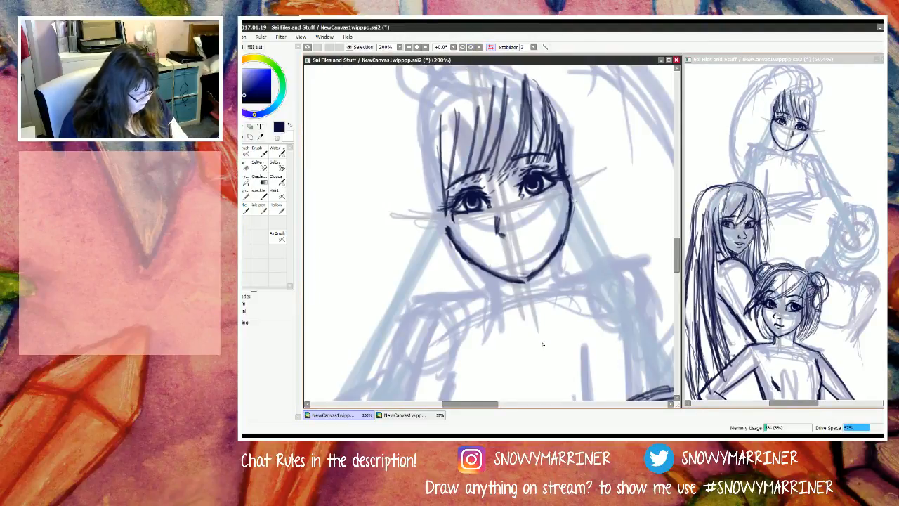
left_click(491, 47)
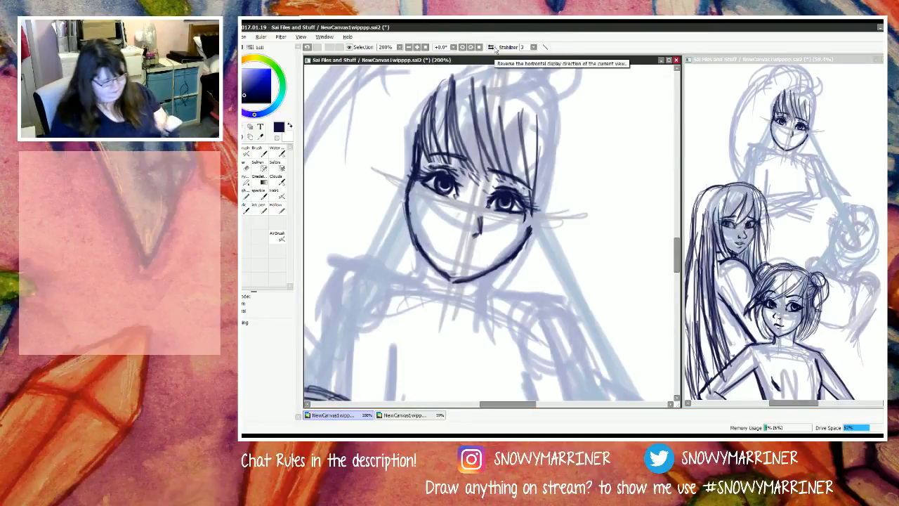
Step: Redraw and darken both of the M figure's cheek contours, adding short hair strands beside the fringe-side eye
left_click(472, 49)
left_click(463, 48)
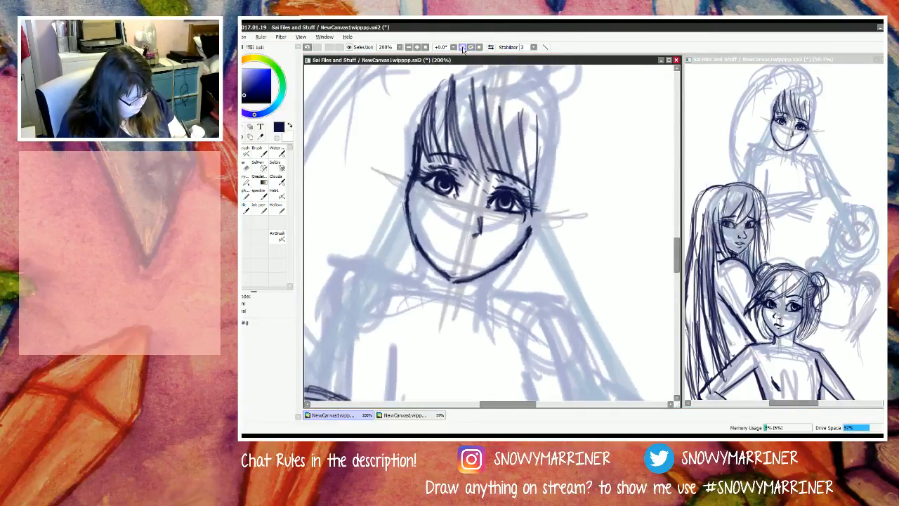
left_click(464, 48)
left_click(463, 49)
left_click(463, 48)
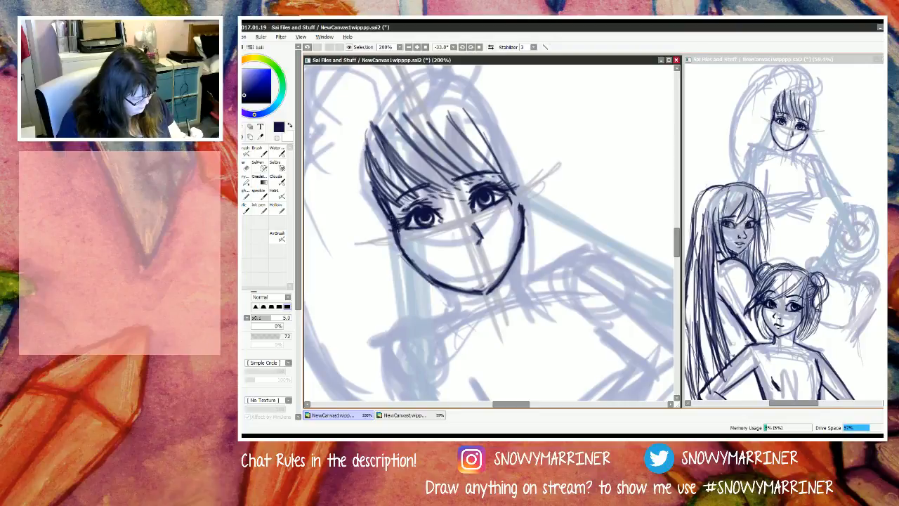
mouse_move(392, 216)
left_mouse_down()
mouse_move(405, 252)
mouse_move(401, 244)
left_mouse_up()
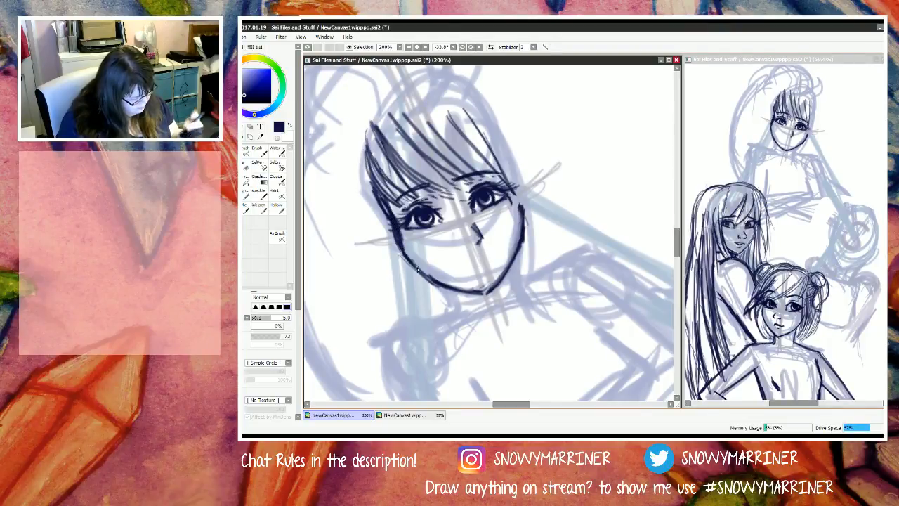
key("e")
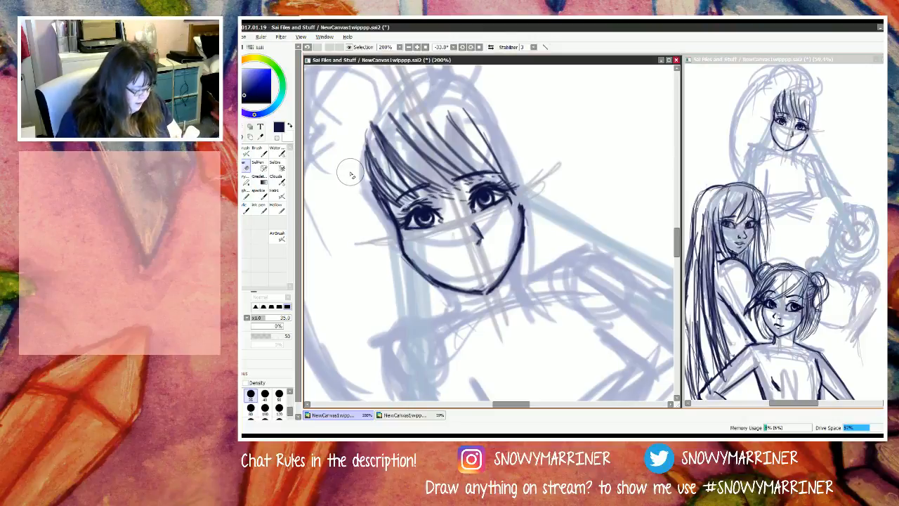
key("n")
left_click_drag(512, 174, 527, 226)
left_click_drag(510, 193, 521, 200)
mouse_move(513, 149)
left_mouse_down()
mouse_move(507, 186)
mouse_move(499, 180)
left_mouse_up()
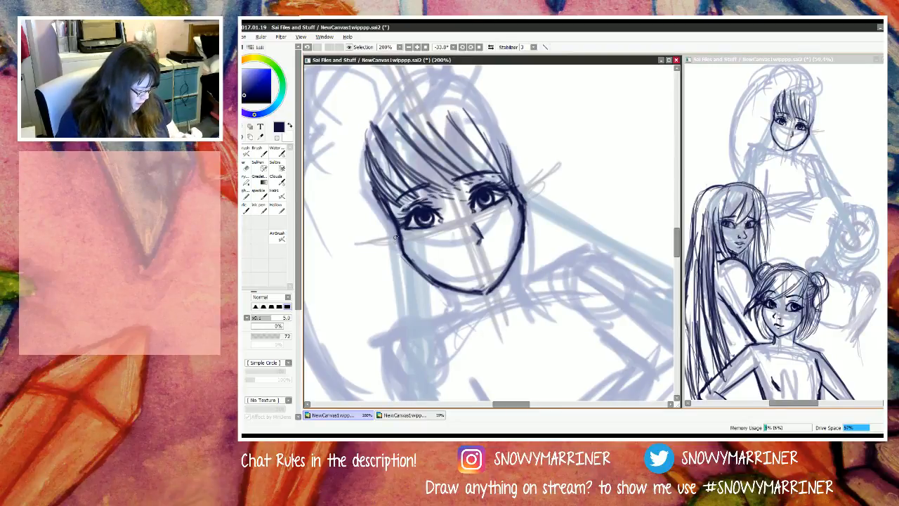
left_click_drag(380, 201, 418, 269)
left_click_drag(394, 229, 399, 240)
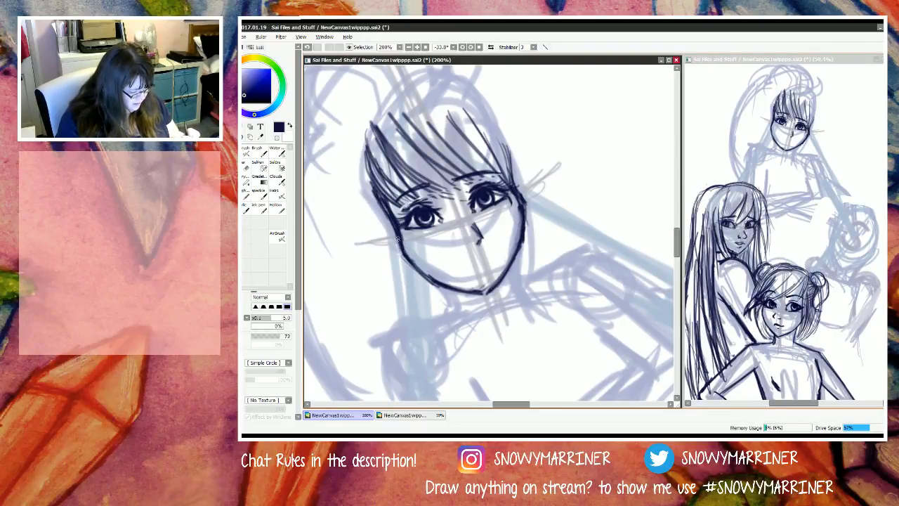
left_click_drag(515, 188, 521, 205)
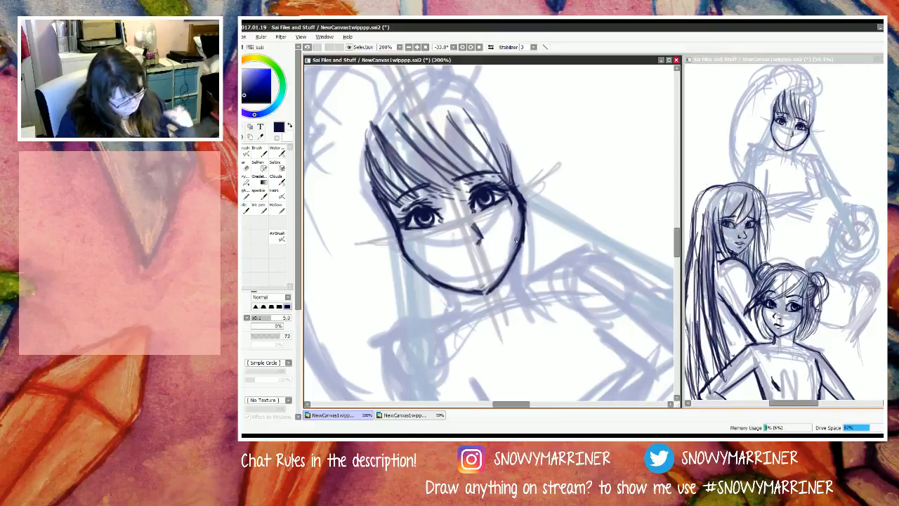
Step: Try widening the M figure's nose with a second side line and nostril marks
key("e")
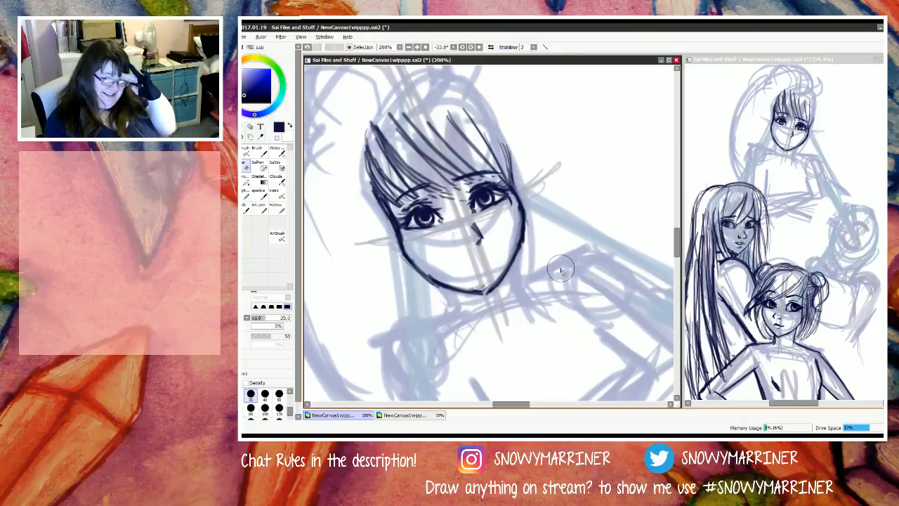
key("n")
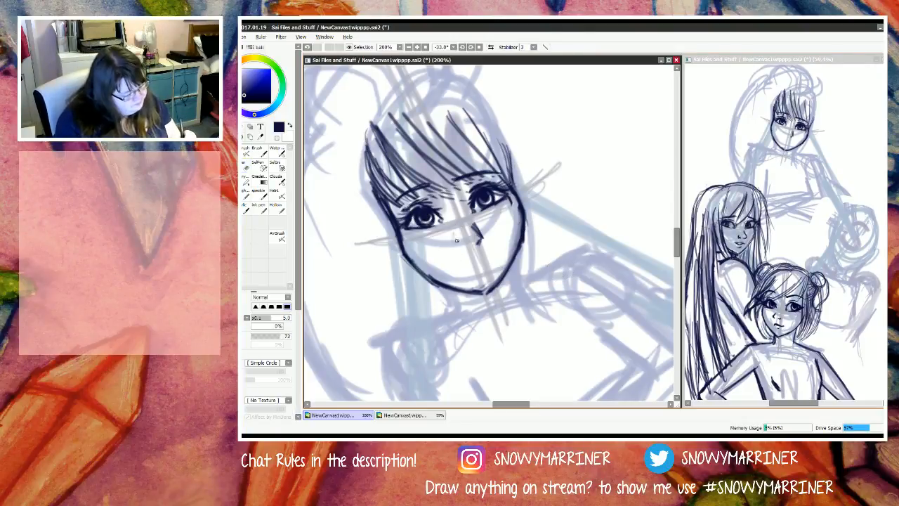
mouse_move(452, 234)
left_mouse_down()
mouse_move(452, 247)
mouse_move(480, 242)
left_mouse_up()
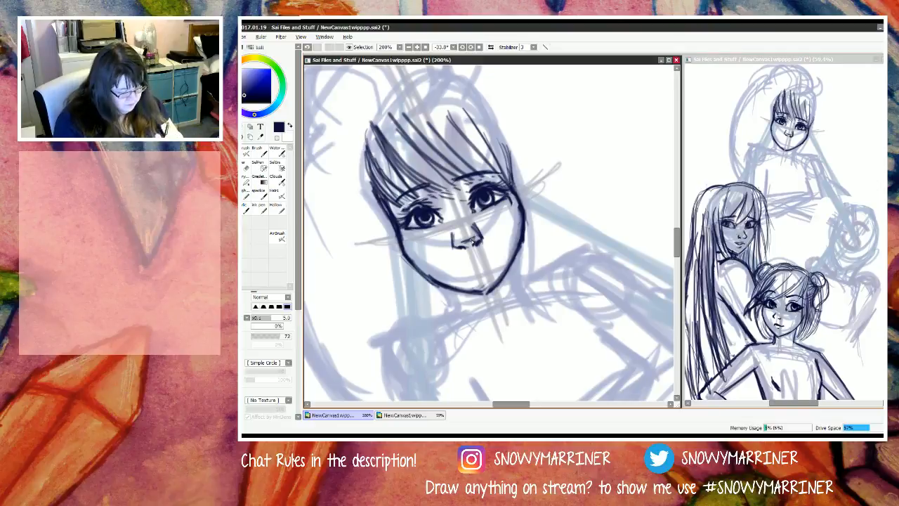
Step: Erase the M figure's nose completely
key("e")
mouse_move(484, 229)
left_mouse_down()
mouse_move(485, 251)
mouse_move(487, 242)
mouse_move(466, 229)
left_mouse_up()
key("n")
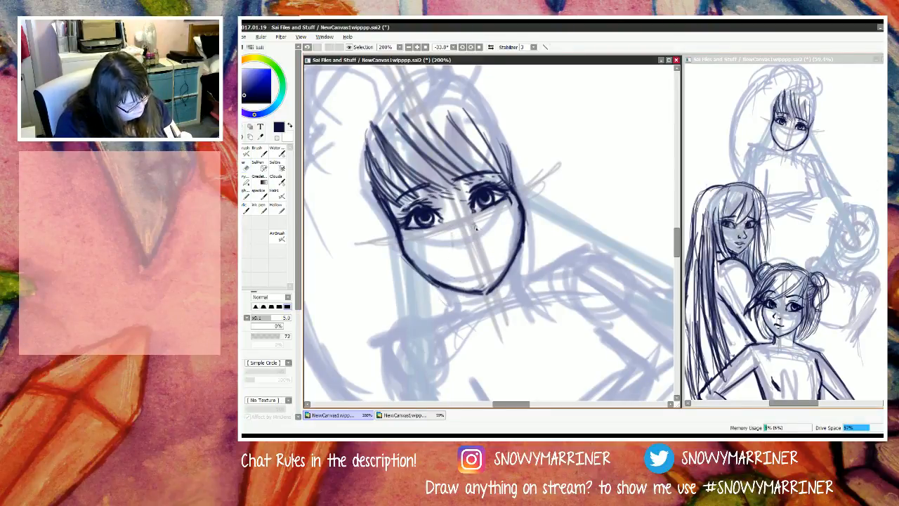
Step: Try a new nose with a line on each side of the face's centre guide, and erase it
left_click_drag(454, 241, 455, 242)
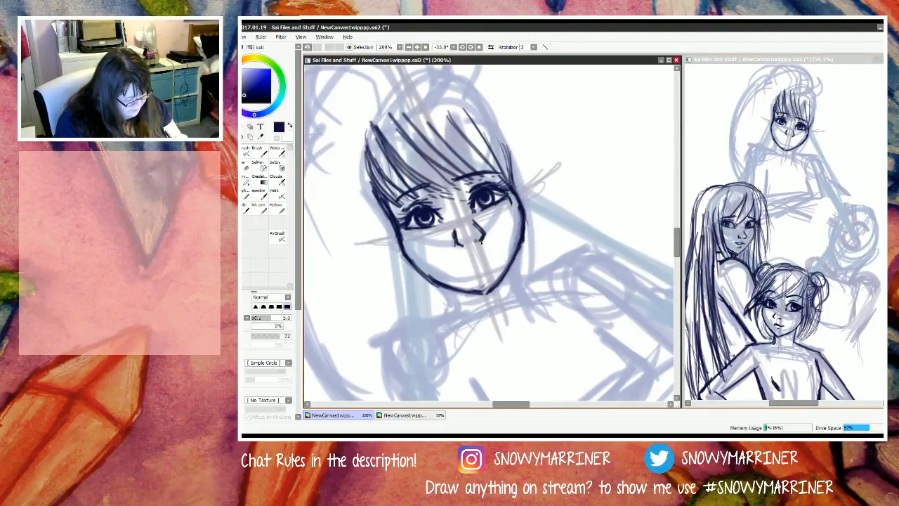
mouse_move(468, 243)
left_mouse_down()
mouse_move(481, 242)
mouse_move(457, 243)
left_mouse_up()
key("e")
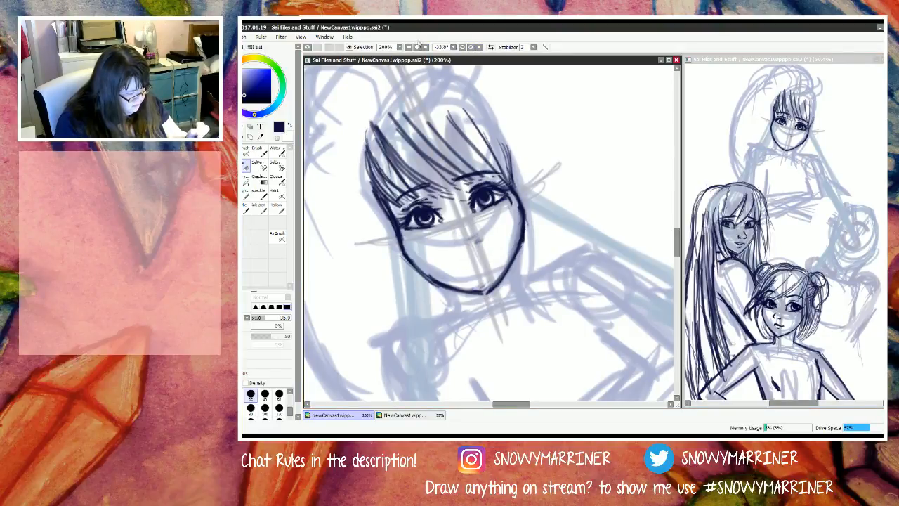
Step: Clean up the leftover nose marks and lightly sketch a rounded nose guide across the face's centre line
left_click(471, 47)
left_click(470, 47)
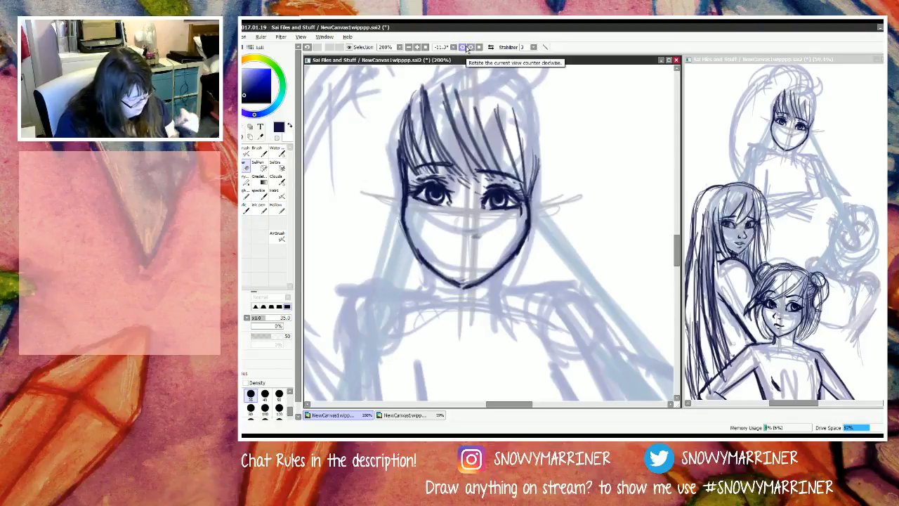
key("n")
key("e")
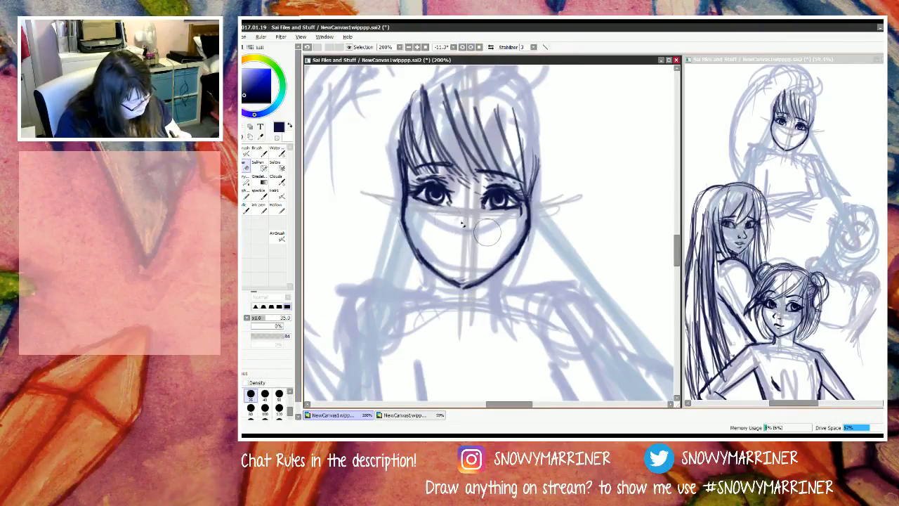
key("n")
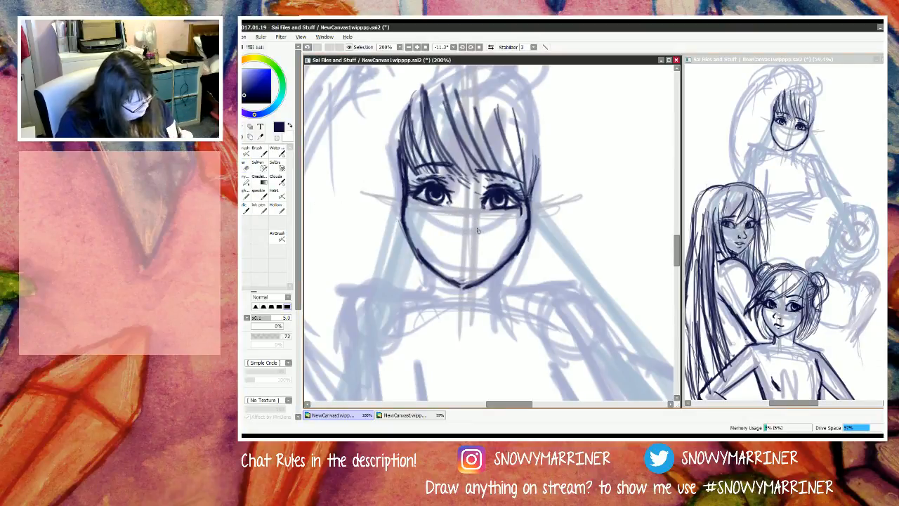
mouse_move(465, 222)
left_mouse_down()
mouse_move(451, 230)
mouse_move(467, 239)
mouse_move(472, 232)
left_mouse_up()
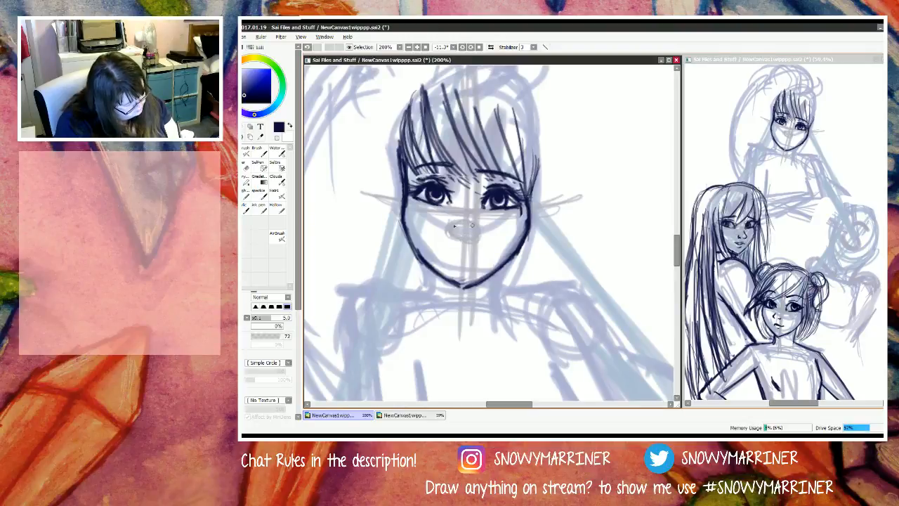
Step: Draw dark side lines for the nose over the light guide, redoing the one below the first eye
mouse_move(477, 223)
left_mouse_down()
mouse_move(472, 241)
mouse_move(447, 235)
left_mouse_up()
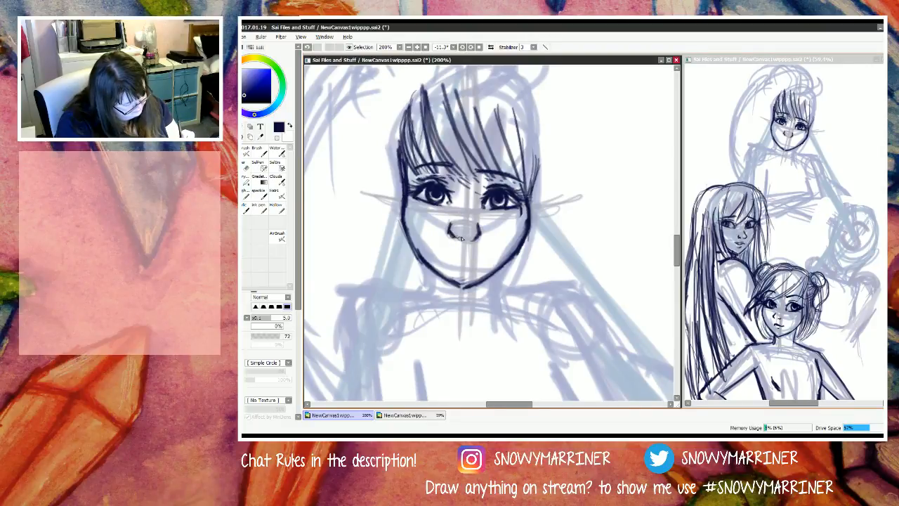
key("ctrl+z")
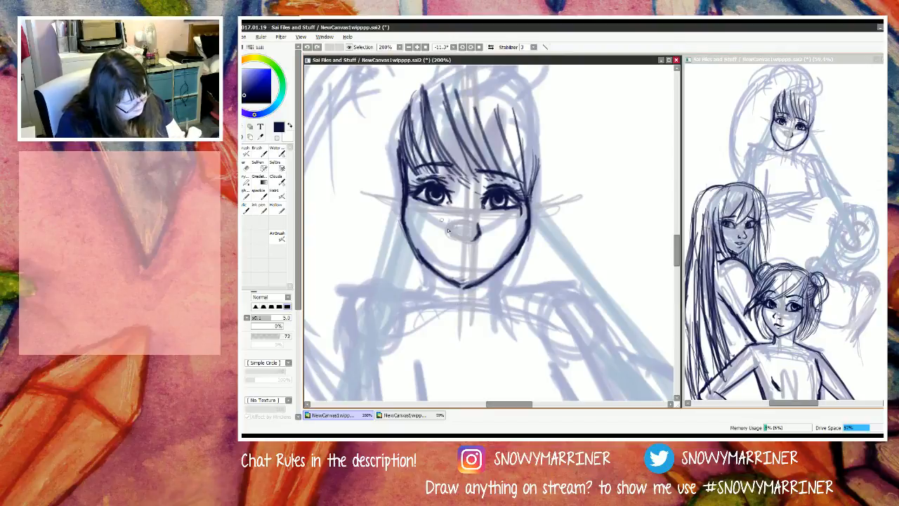
left_click_drag(451, 223, 453, 235)
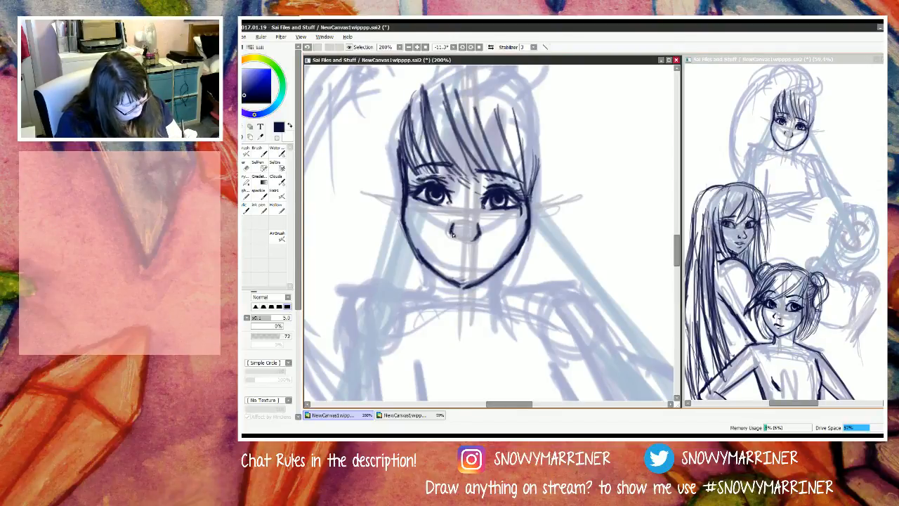
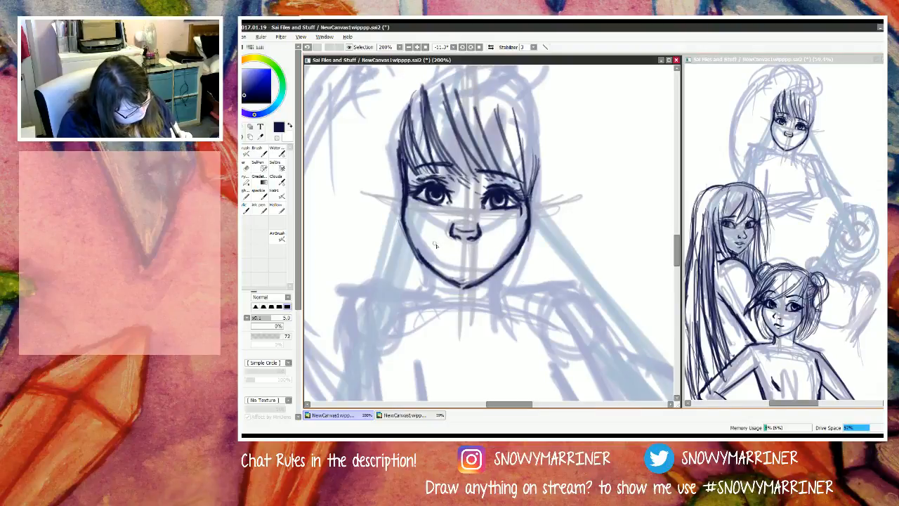
Step: Draw the M figure's smiling mouth below the nose, cleaning it up and adding the upper lip's centre
mouse_move(436, 247)
left_mouse_down()
mouse_move(440, 249)
mouse_move(457, 230)
mouse_move(448, 251)
mouse_move(438, 247)
mouse_move(483, 261)
mouse_move(436, 247)
mouse_move(494, 250)
left_mouse_up()
key("e")
key("n")
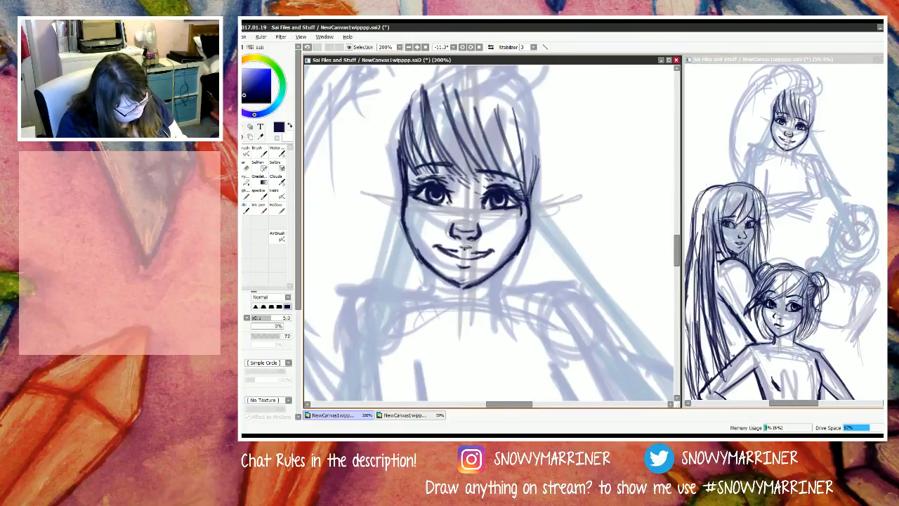
mouse_move(461, 246)
left_mouse_down()
mouse_move(470, 247)
mouse_move(463, 253)
left_mouse_up()
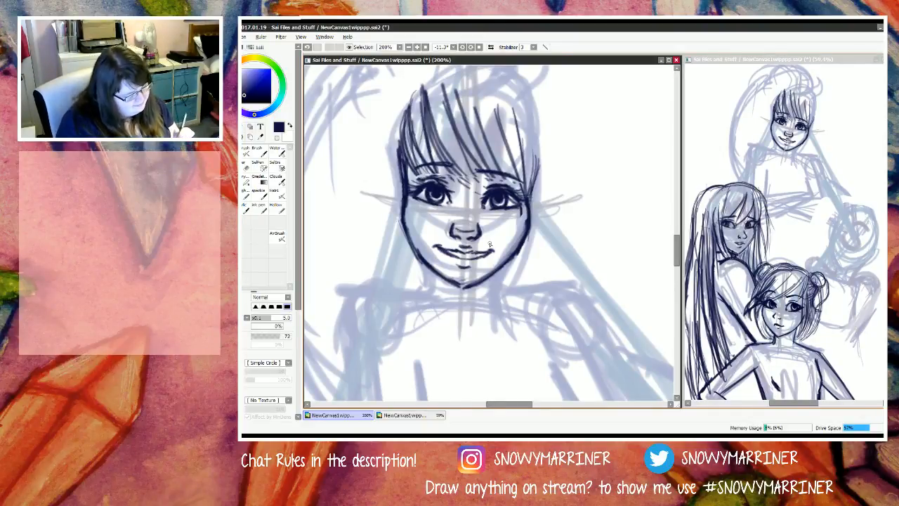
Step: Erase the M figure's jawline beneath the second eye and redraw it as a smoother curve down to the chin
key("e")
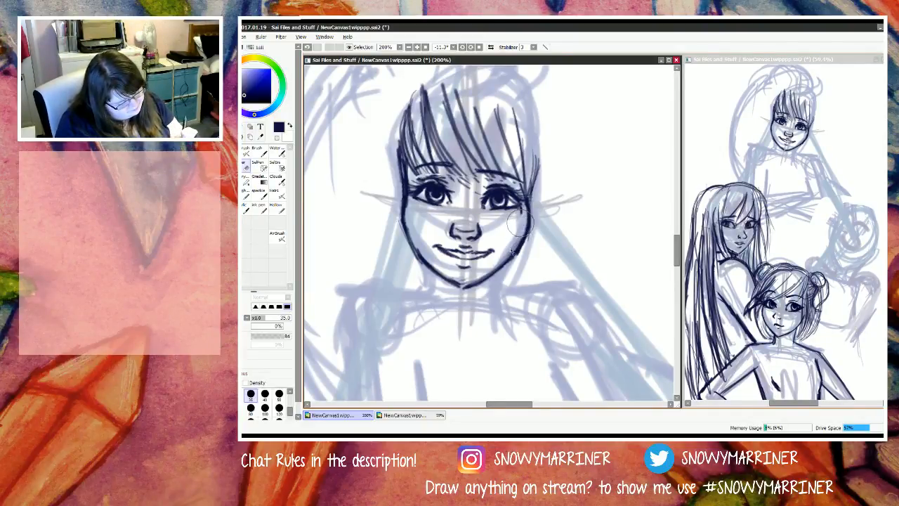
left_click_drag(477, 281, 450, 300)
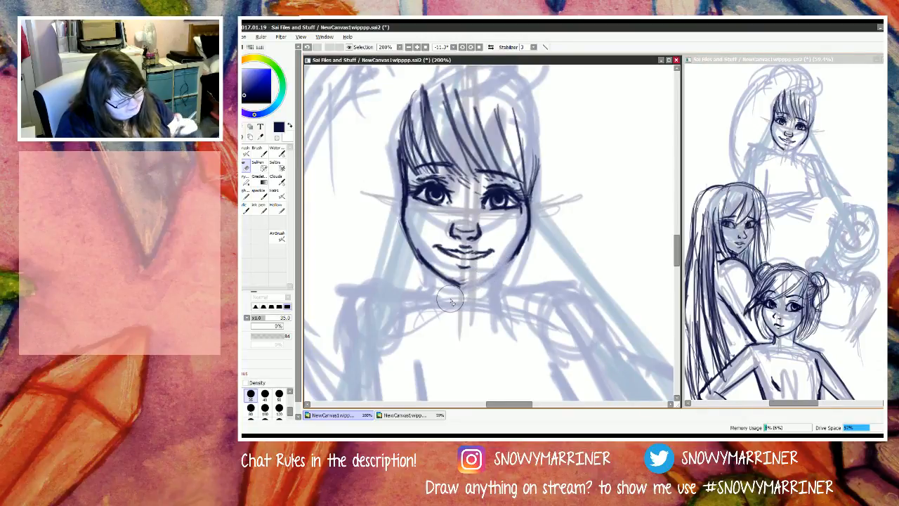
key("n")
left_click_drag(518, 252, 460, 289)
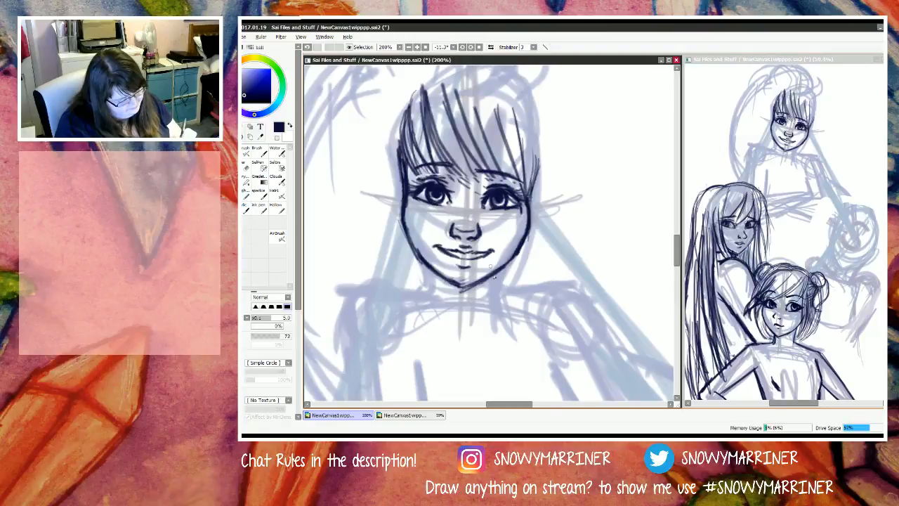
left_click_drag(518, 246, 460, 291)
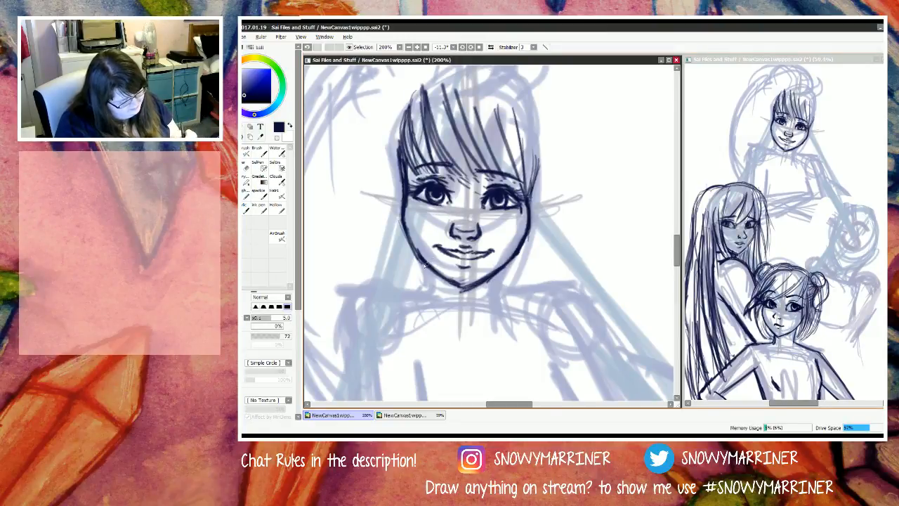
Step: Redo the jawline beneath the first eye down to the chin, and draw both side lines of the neck
left_click_drag(416, 255, 462, 288)
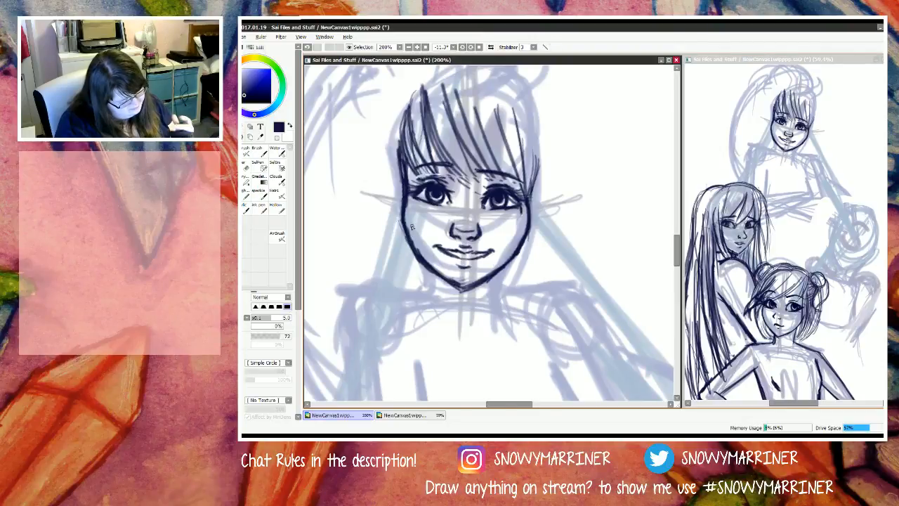
key("e")
left_click_drag(421, 255, 466, 292)
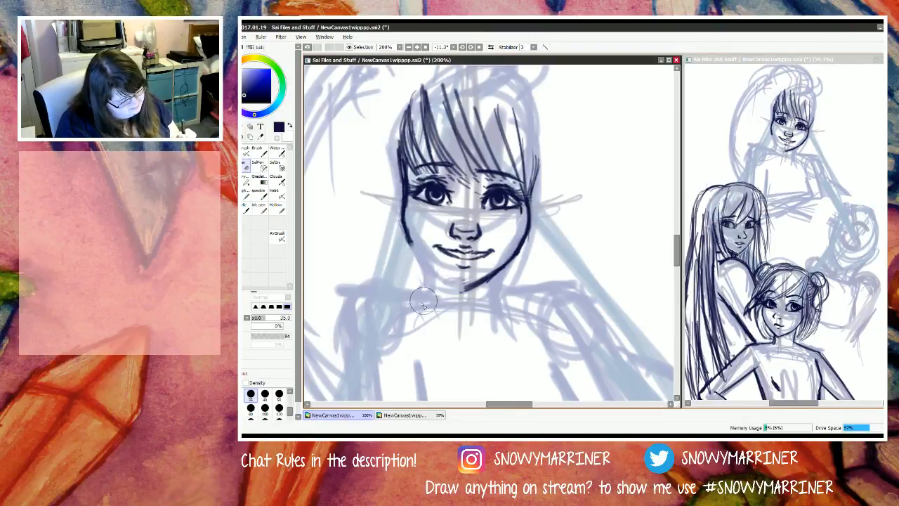
key("n")
mouse_move(408, 235)
left_mouse_down()
mouse_move(437, 278)
mouse_move(416, 254)
mouse_move(451, 286)
mouse_move(503, 303)
left_mouse_up()
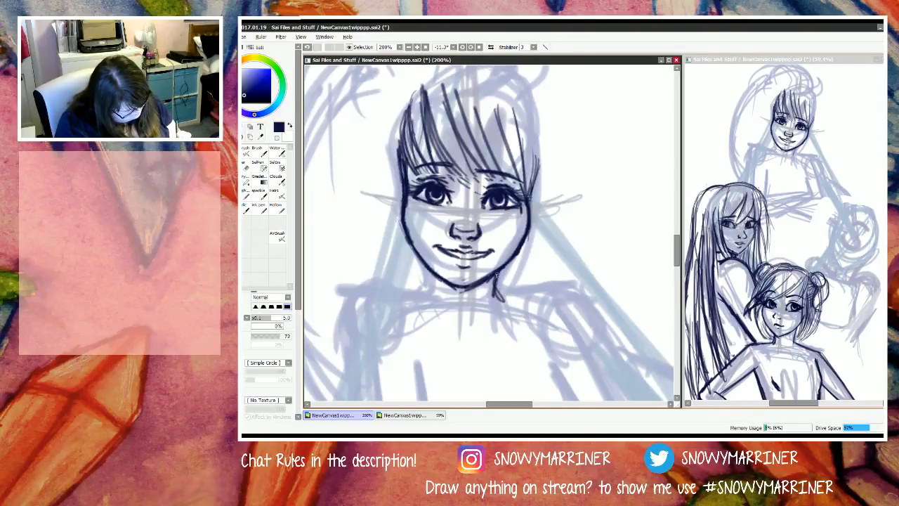
left_click_drag(493, 272, 503, 311)
left_click_drag(429, 273, 431, 302)
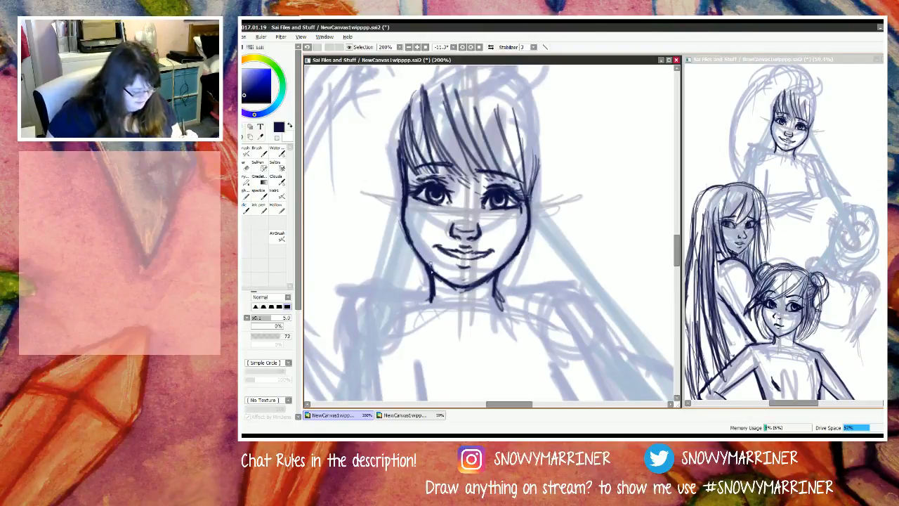
Step: Enlarge the brush to size 6 and draw a dark line on each side of the M figure's torso, running down from the armpits
key("bracketright")
key("bracketright")
key("bracketright")
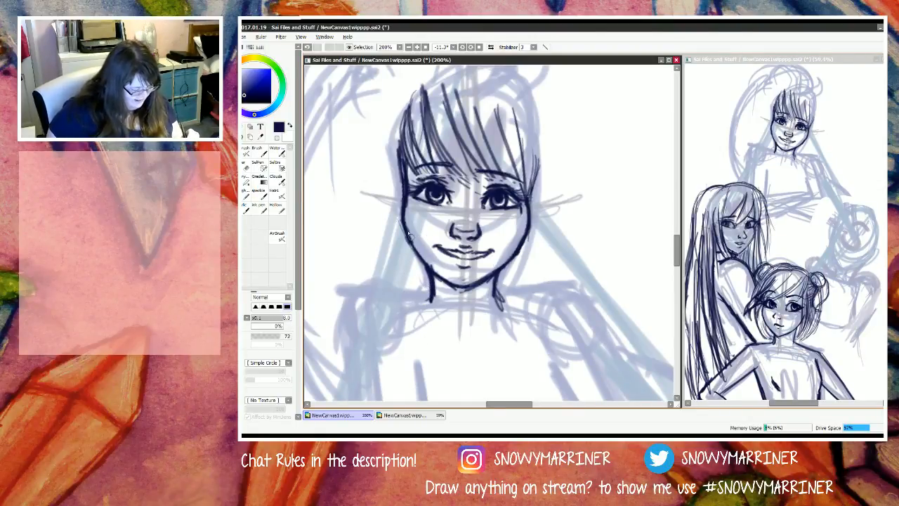
scroll(408, 237, "down", 8)
scroll(385, 331, "up", 7)
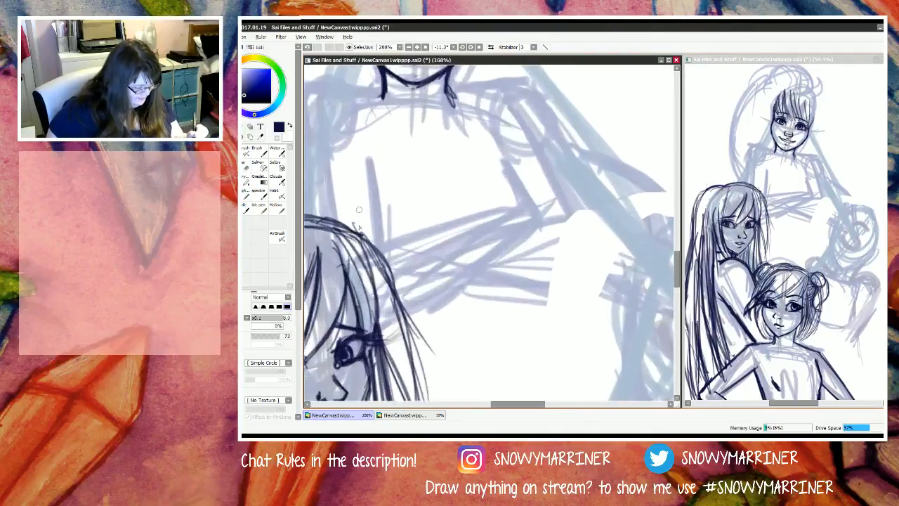
scroll(358, 209, "down", 5)
scroll(407, 203, "up", 3)
scroll(467, 163, "up", 2)
mouse_move(467, 179)
left_mouse_down()
mouse_move(470, 159)
mouse_move(481, 196)
mouse_move(468, 171)
mouse_move(472, 183)
mouse_move(488, 203)
left_mouse_up()
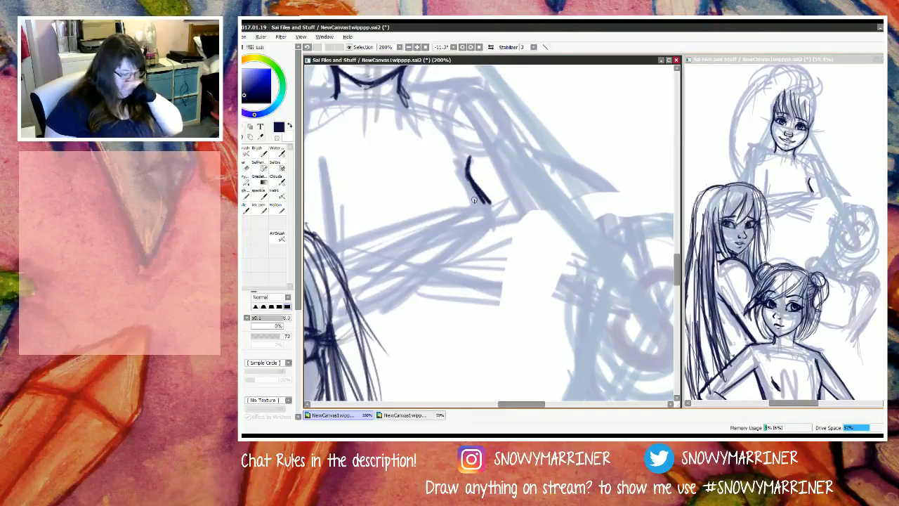
scroll(489, 186, "down", 3)
scroll(415, 209, "up", 3)
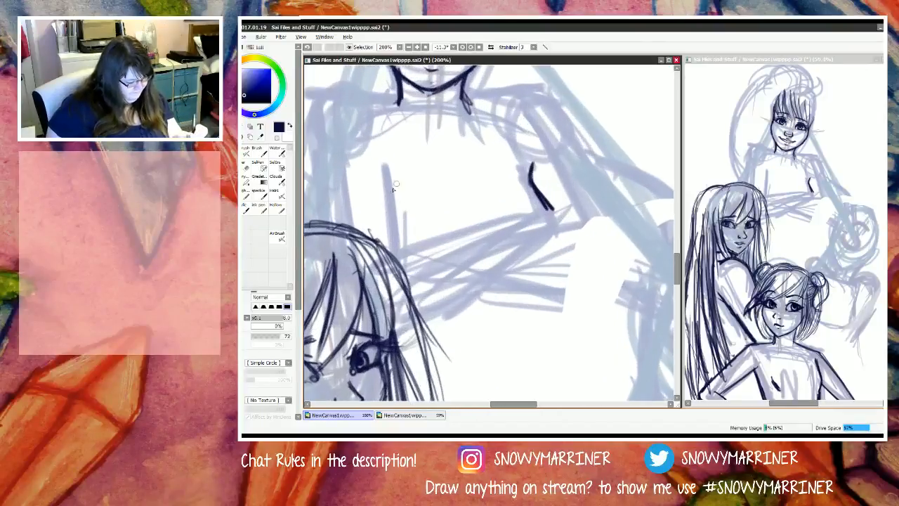
mouse_move(386, 161)
left_mouse_down()
mouse_move(386, 228)
mouse_move(387, 211)
left_mouse_up()
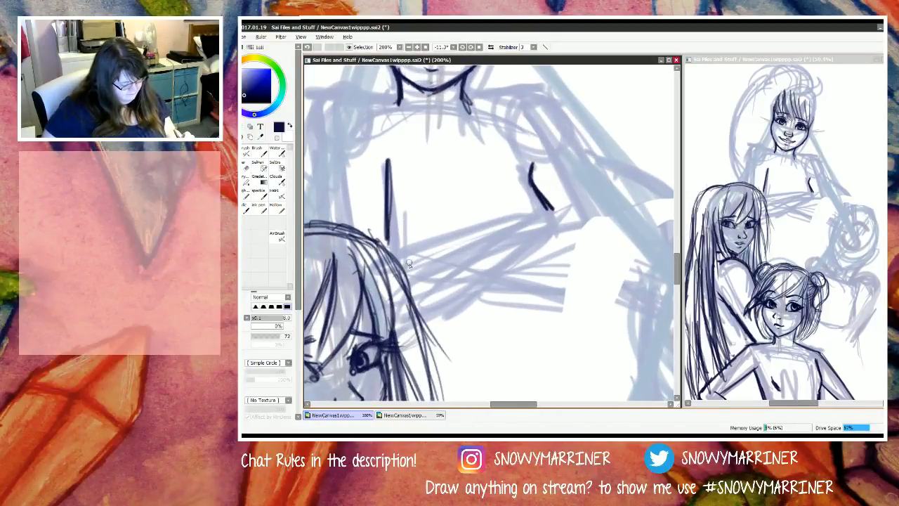
Step: Draw the upper and lower outlines of the forearm crossing the torso towards the long-haired figure's head
left_click_drag(554, 209, 349, 257)
left_click_drag(561, 233, 466, 307)
left_click_drag(579, 213, 458, 314)
left_click_drag(560, 228, 430, 329)
left_click_drag(495, 286, 432, 328)
left_click_drag(469, 303, 429, 324)
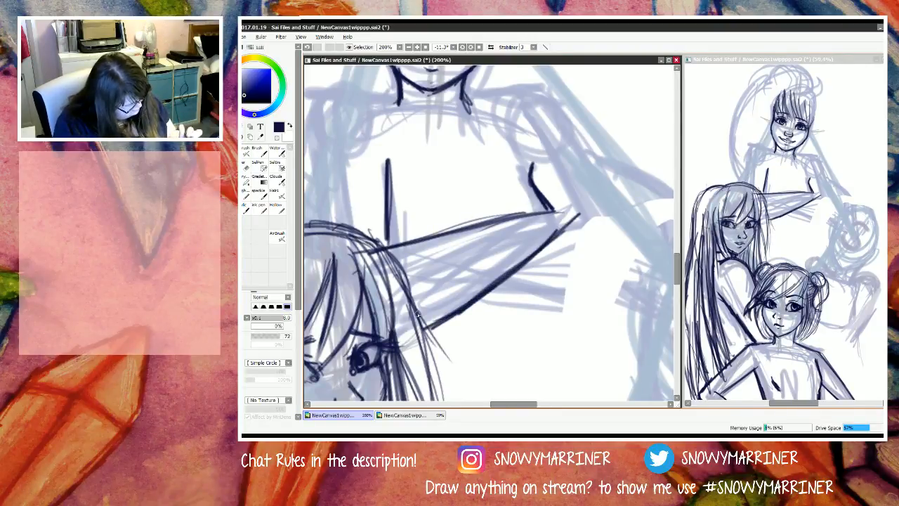
Step: Erase the forearm line overlapping the long-haired figure's head and restore the head outline there
key("e")
mouse_move(385, 266)
left_mouse_down()
mouse_move(348, 244)
mouse_move(328, 251)
left_mouse_up()
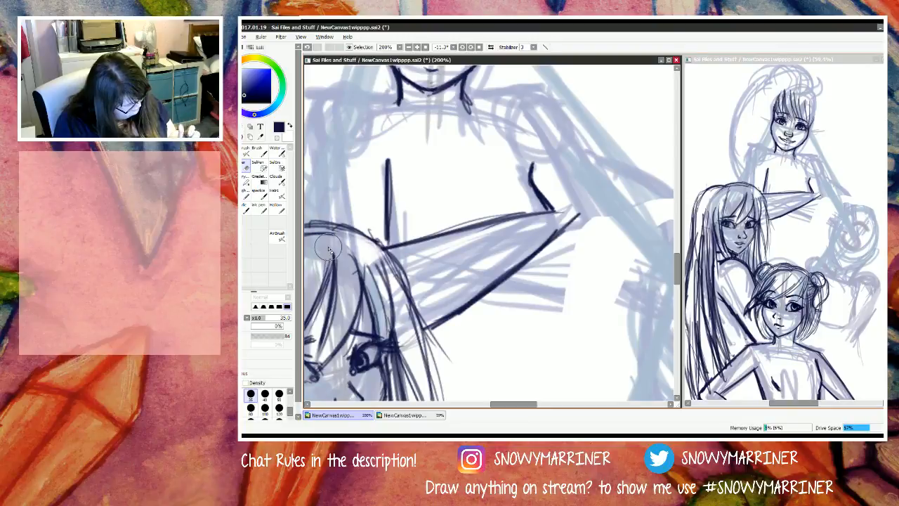
key("n")
left_click_drag(385, 250, 348, 234)
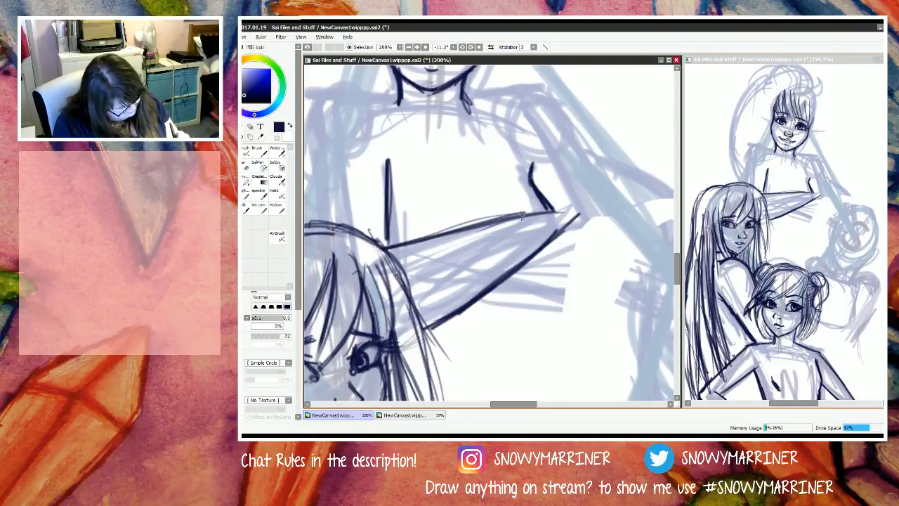
Step: Draw the folds at the forearm's elbow end and sketch the hand resting on the long-haired figure's head
mouse_move(522, 217)
left_mouse_down()
mouse_move(583, 205)
mouse_move(594, 214)
mouse_move(551, 240)
mouse_move(587, 227)
mouse_move(580, 218)
left_mouse_up()
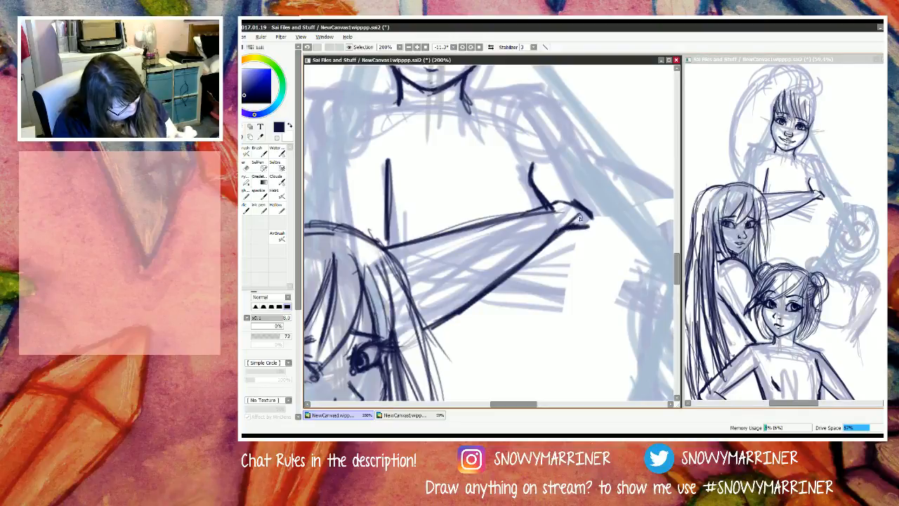
mouse_move(404, 232)
left_mouse_down()
mouse_move(420, 239)
mouse_move(367, 219)
mouse_move(407, 223)
mouse_move(420, 239)
mouse_move(398, 240)
mouse_move(387, 254)
mouse_move(386, 237)
mouse_move(344, 217)
mouse_move(371, 222)
mouse_move(365, 212)
mouse_move(378, 214)
mouse_move(348, 224)
mouse_move(375, 224)
mouse_move(361, 222)
left_mouse_up()
key("e")
key("n")
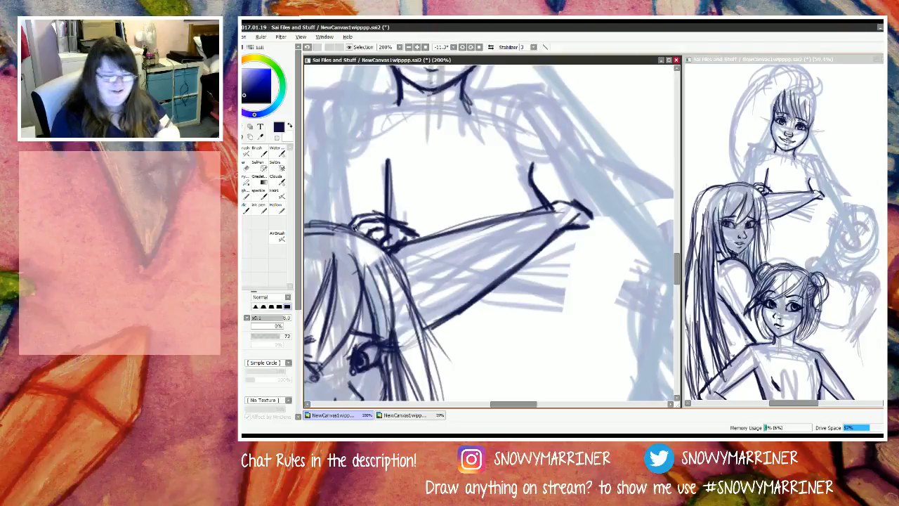
Step: Add short crease strokes at the first armpit line and draw the shoulder lines outward from both sides of the neck
left_click_drag(393, 157, 385, 203)
scroll(390, 186, "down", 7)
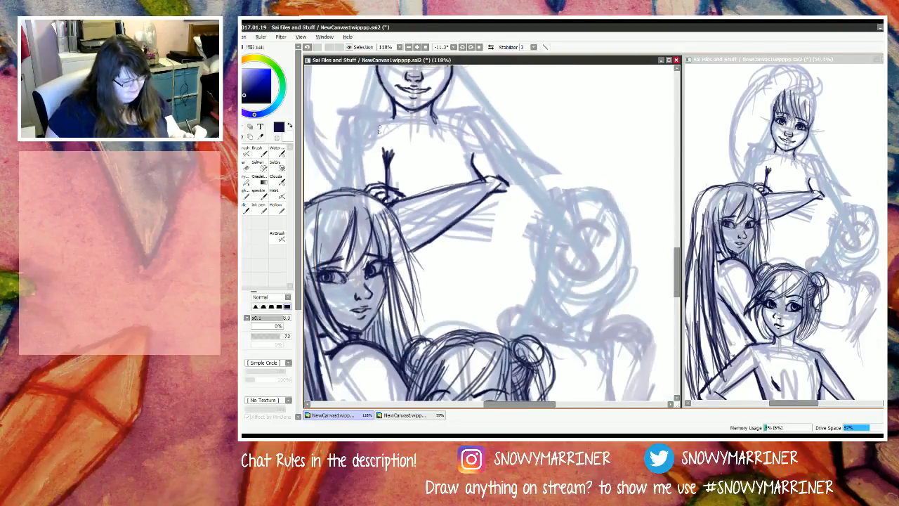
scroll(382, 140, "up", 5)
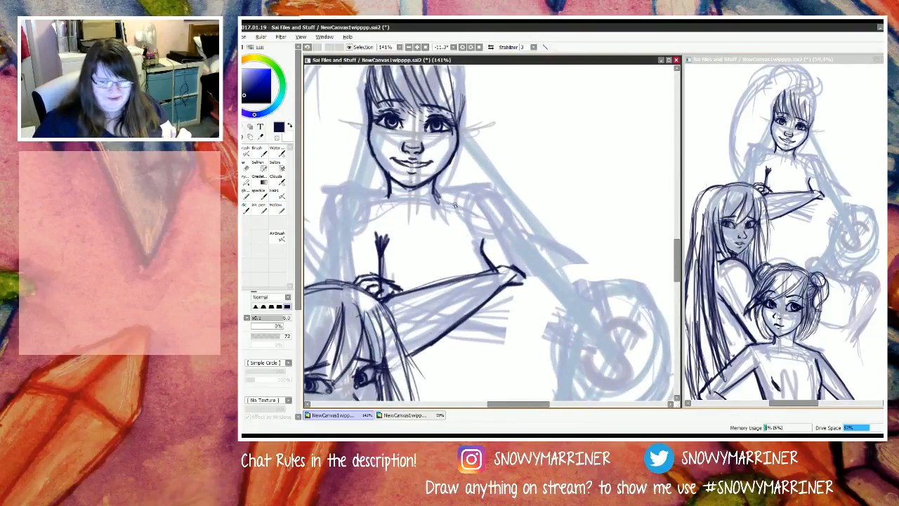
left_click_drag(434, 191, 498, 208)
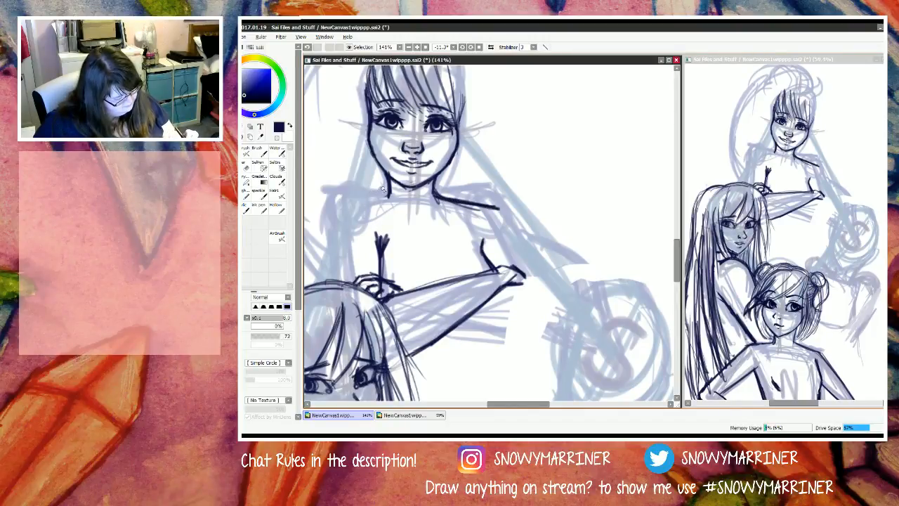
mouse_move(382, 190)
left_mouse_down()
mouse_move(353, 195)
mouse_move(406, 207)
left_mouse_up()
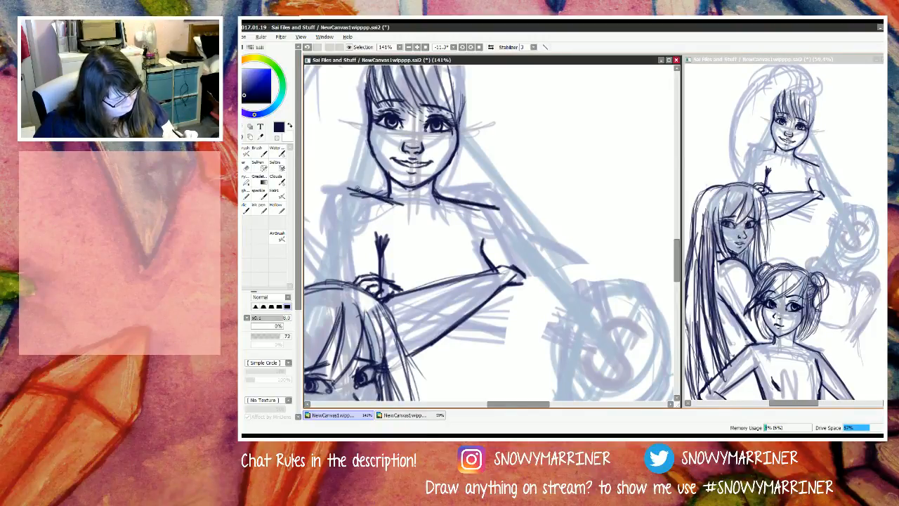
Step: Round off the shoulder above the long-haired figure and draw its outer arm line down to her hair, thickening the line
mouse_move(354, 188)
left_mouse_down()
mouse_move(409, 206)
mouse_move(355, 184)
mouse_move(379, 196)
mouse_move(324, 233)
left_mouse_up()
mouse_move(323, 188)
left_mouse_down()
mouse_move(329, 280)
mouse_move(320, 288)
left_mouse_up()
left_click_drag(324, 209, 326, 289)
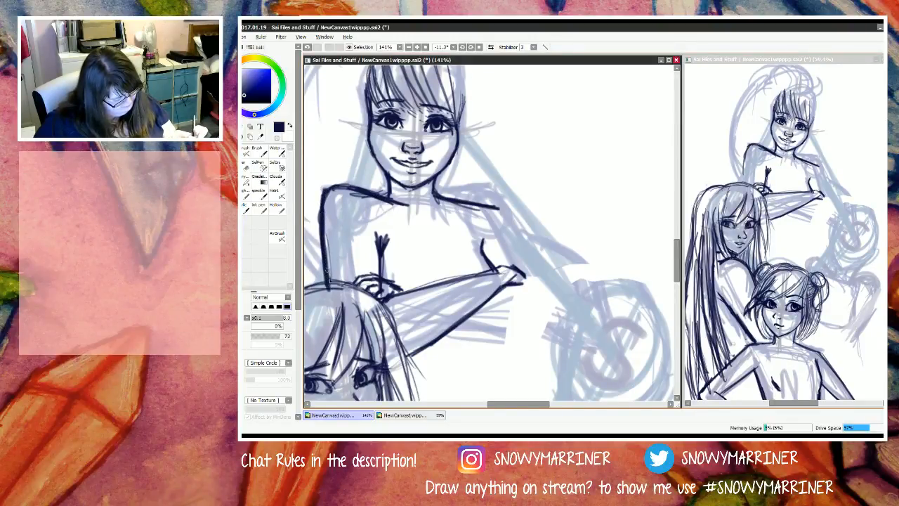
left_click_drag(321, 243, 331, 285)
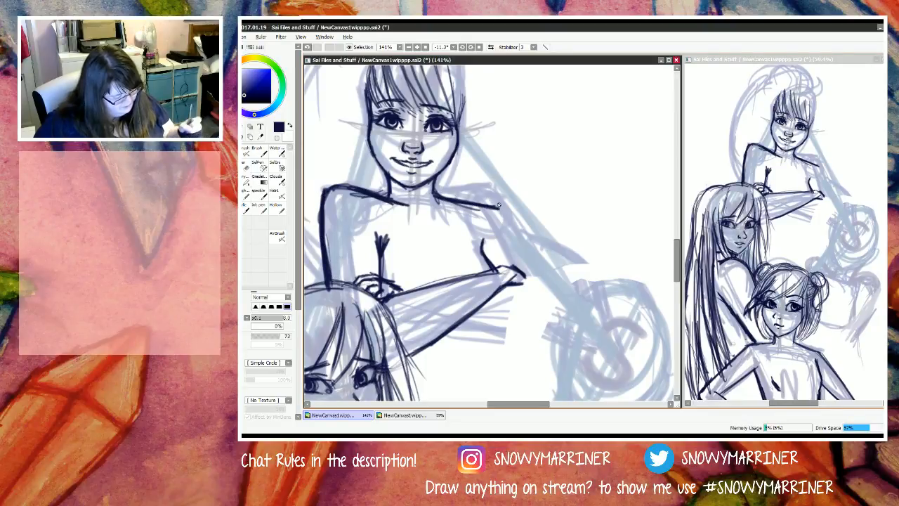
Step: Clean up the end of the opposite shoulder line and draw the outer upper arm down to the elbow
key("e")
mouse_move(497, 206)
left_mouse_down()
mouse_move(444, 197)
mouse_move(500, 203)
mouse_move(535, 275)
left_mouse_up()
key("n")
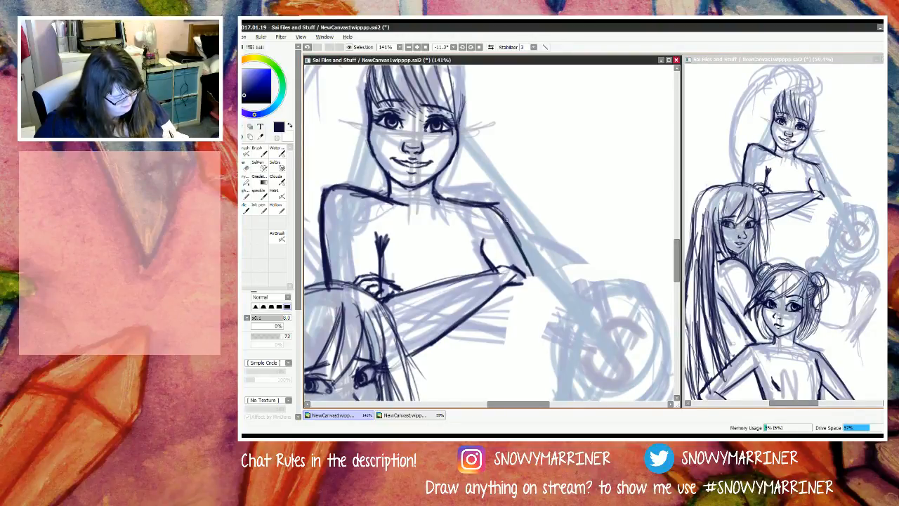
left_click_drag(513, 232, 538, 281)
Step: Clean up and redraw the M figure's cheek and jaw outline on the side above the long-haired figure
scroll(537, 292, "down", 2)
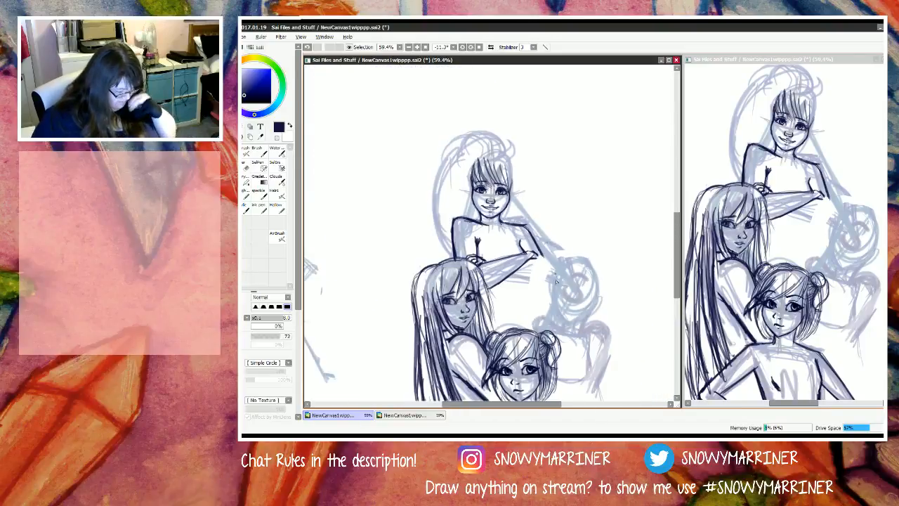
scroll(536, 300, "up", 2)
scroll(455, 144, "down", 3)
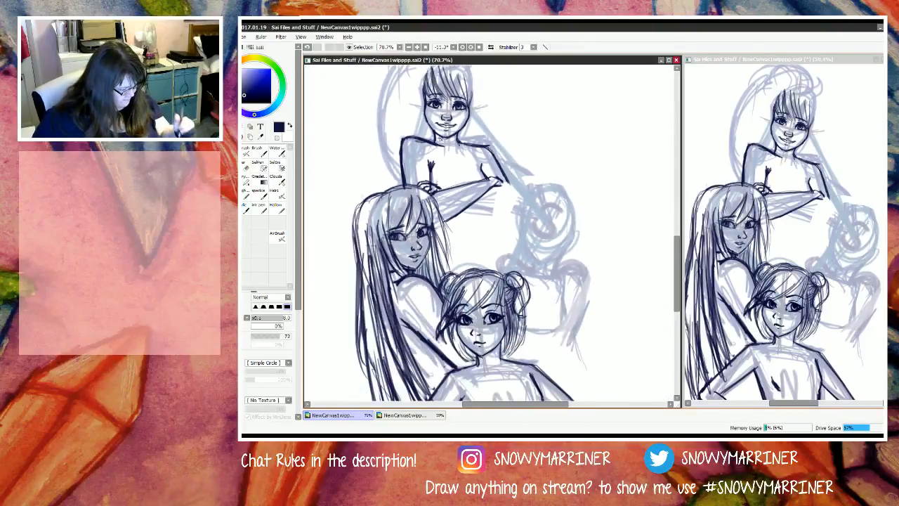
scroll(457, 139, "up", 3)
scroll(459, 139, "up", 2)
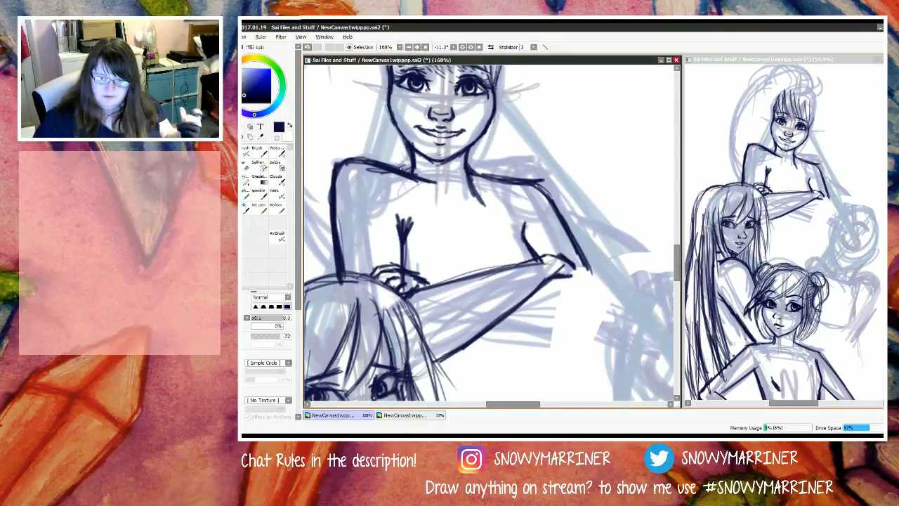
key("e")
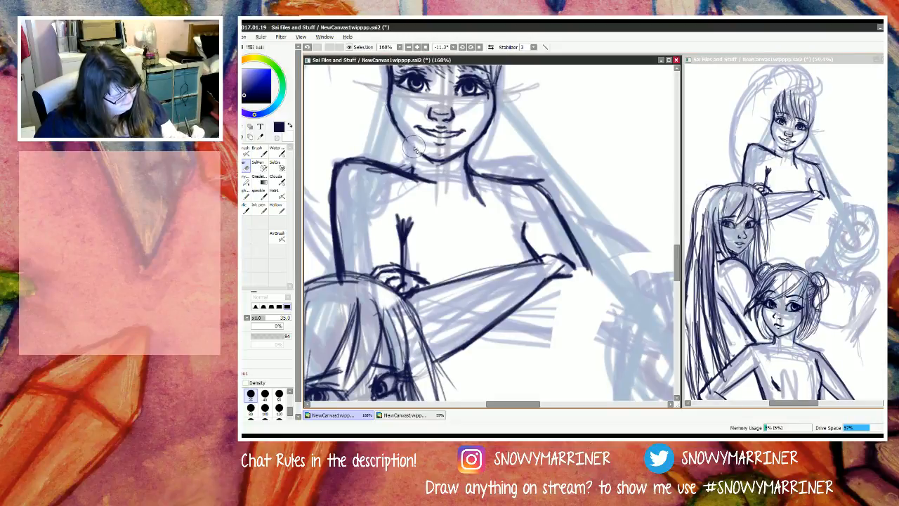
key("n")
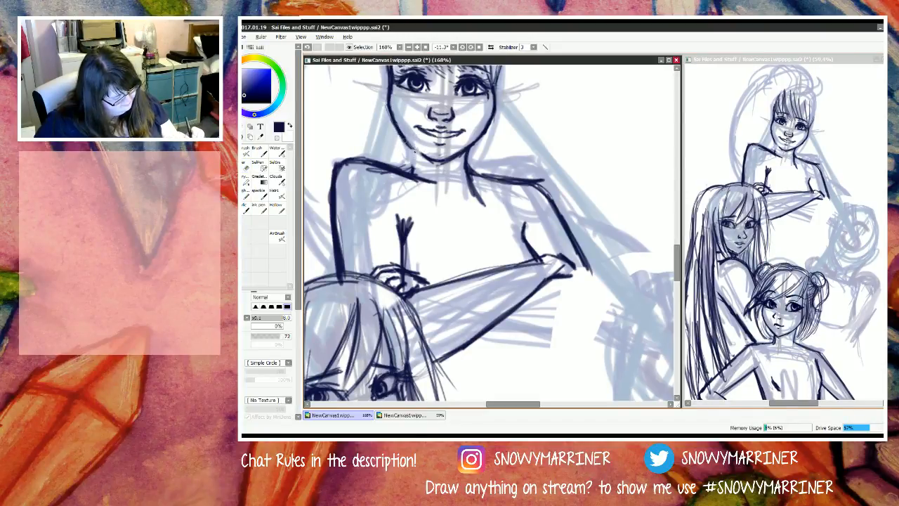
mouse_move(422, 160)
left_mouse_down()
mouse_move(413, 148)
mouse_move(426, 158)
left_mouse_up()
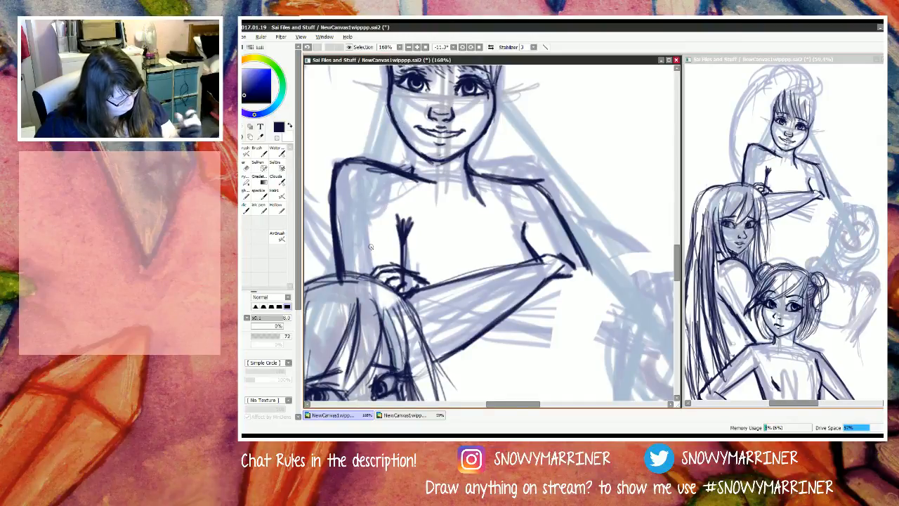
key("e")
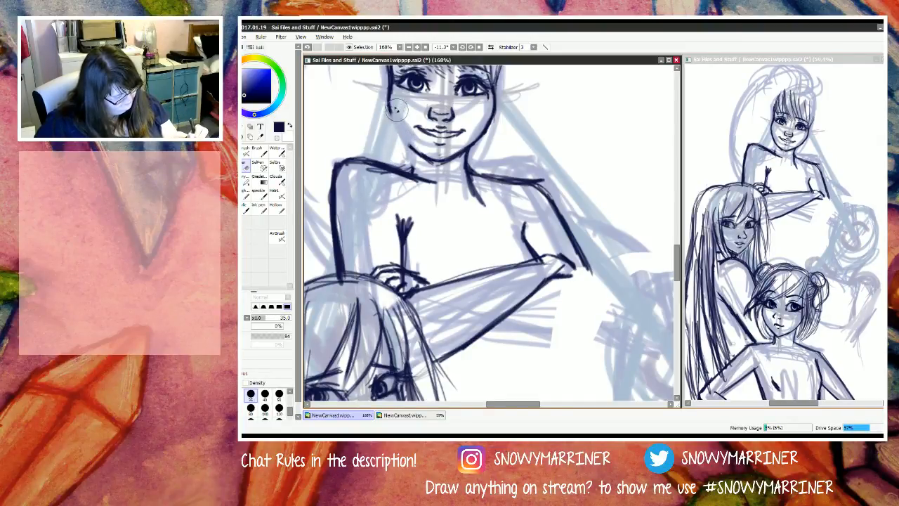
key("n")
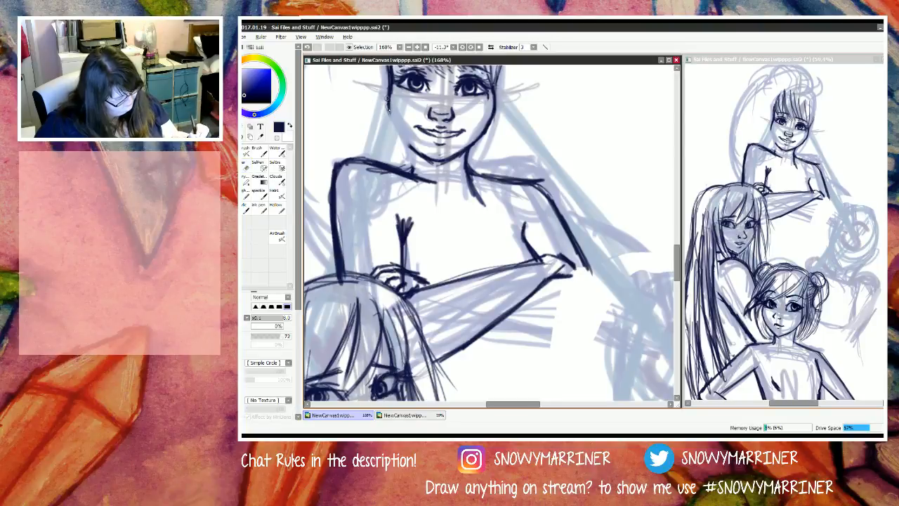
mouse_move(387, 105)
left_mouse_down()
mouse_move(421, 160)
mouse_move(412, 151)
left_mouse_up()
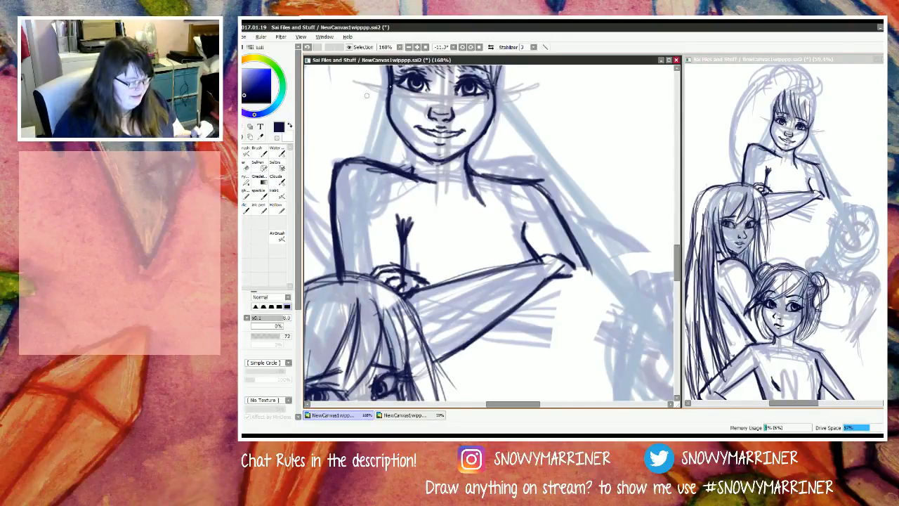
Step: Refine the same side's jaw edge, connect the neck line to the shoulder and trim the line end at the collarbone
key("e")
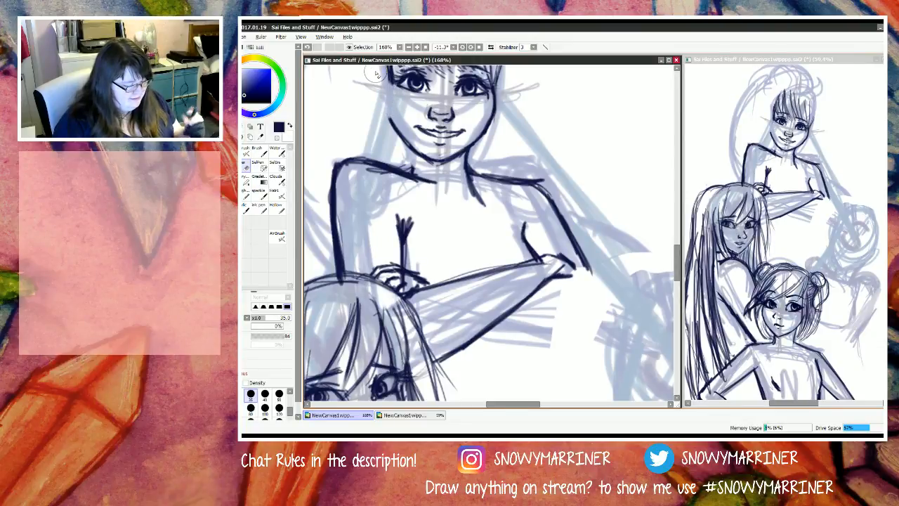
key("n")
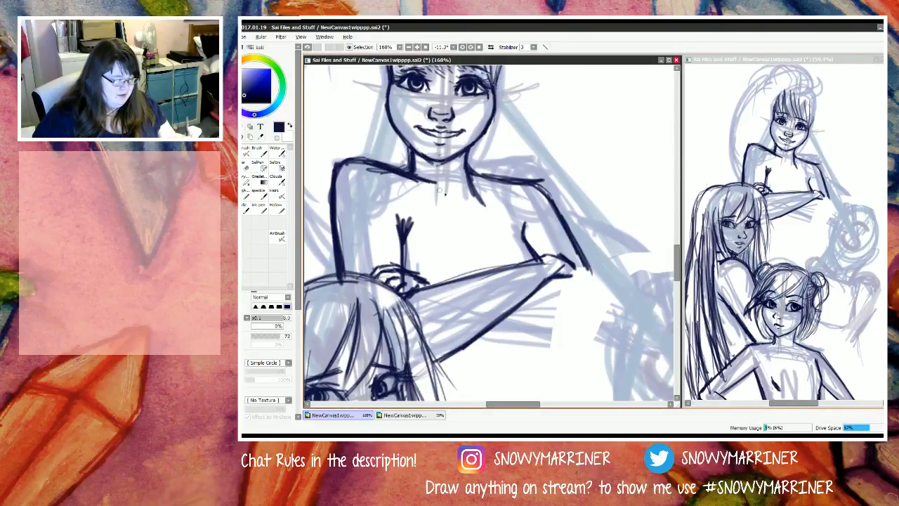
key("e")
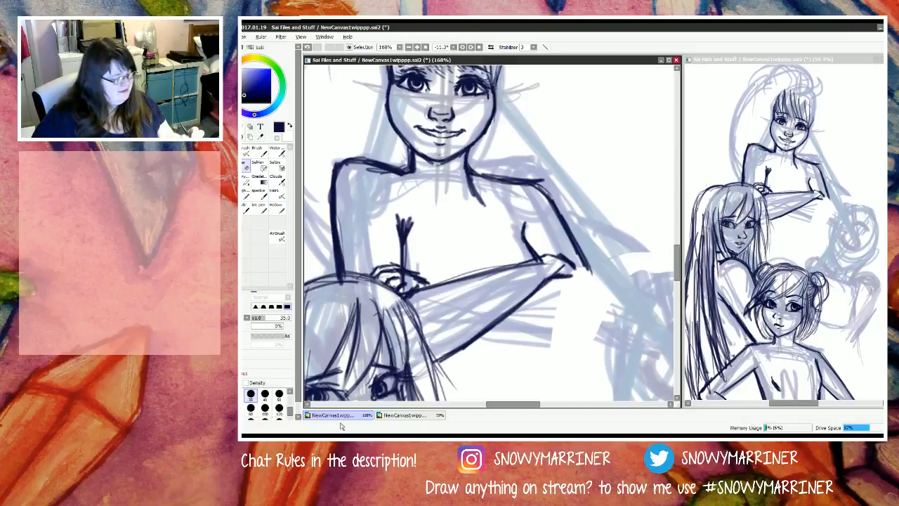
key("n")
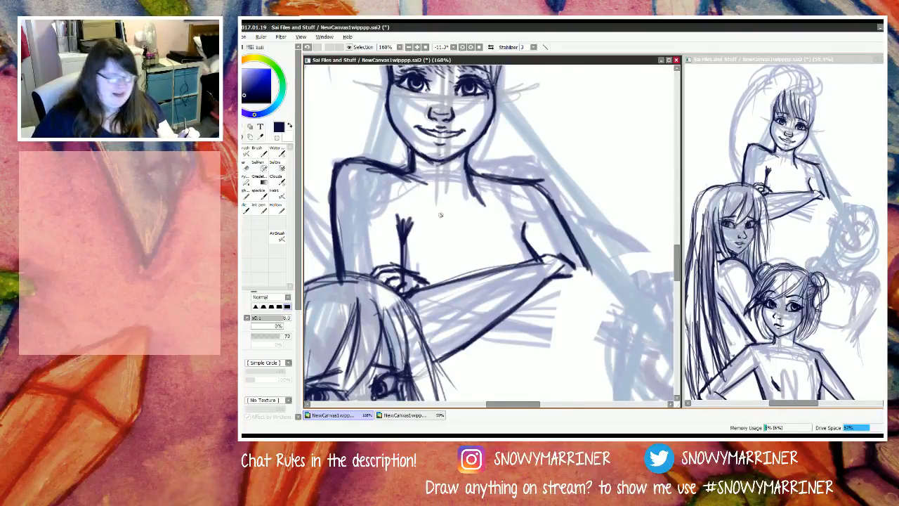
Step: Draw the crown of the M figure's hair as a thick curve over the bangs, with loose ends past the far side
scroll(441, 216, "down", 5)
scroll(415, 123, "up", 2)
scroll(416, 122, "up", 2)
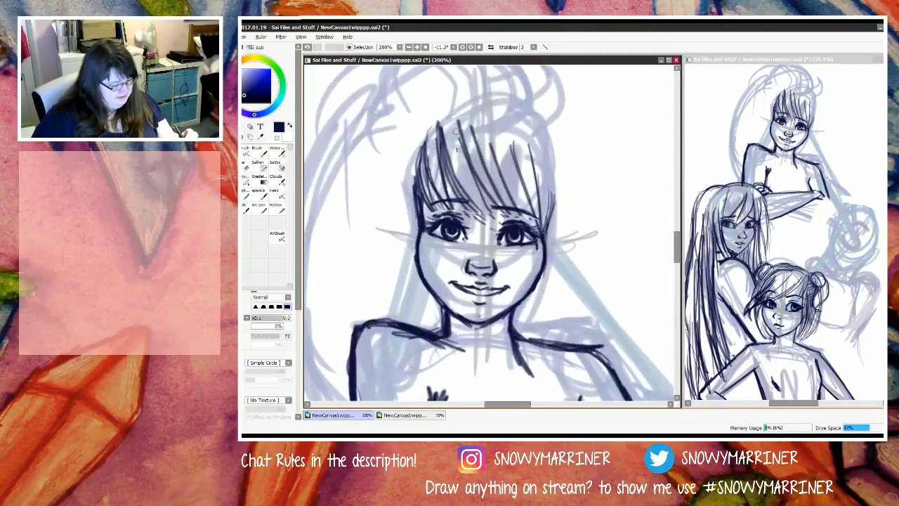
mouse_move(437, 126)
left_mouse_down()
mouse_move(537, 134)
mouse_move(557, 146)
left_mouse_up()
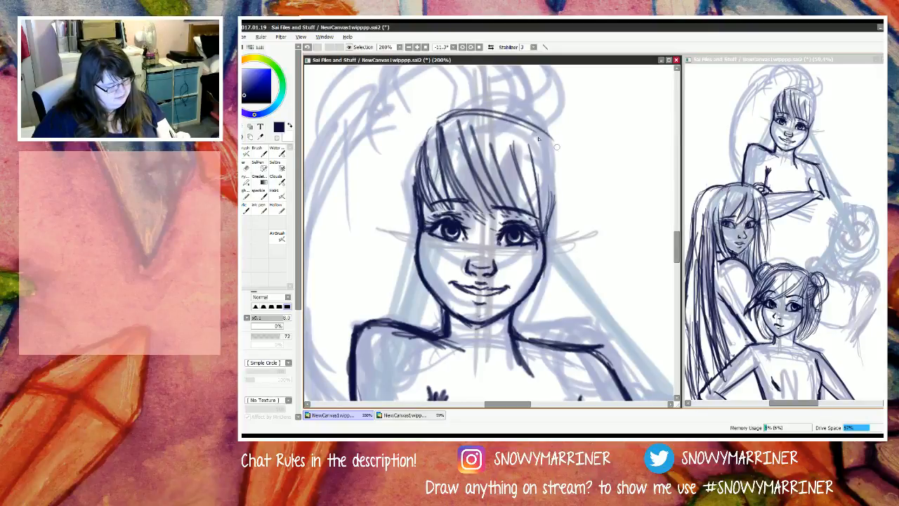
left_click_drag(472, 111, 572, 149)
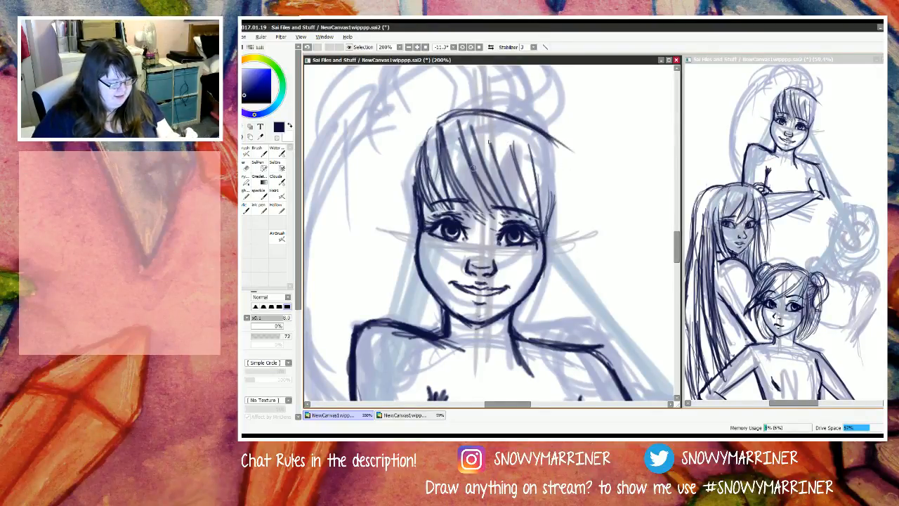
mouse_move(453, 121)
left_mouse_down()
mouse_move(475, 116)
mouse_move(544, 135)
left_mouse_up()
mouse_move(483, 111)
left_mouse_down()
mouse_move(564, 143)
mouse_move(574, 169)
left_mouse_up()
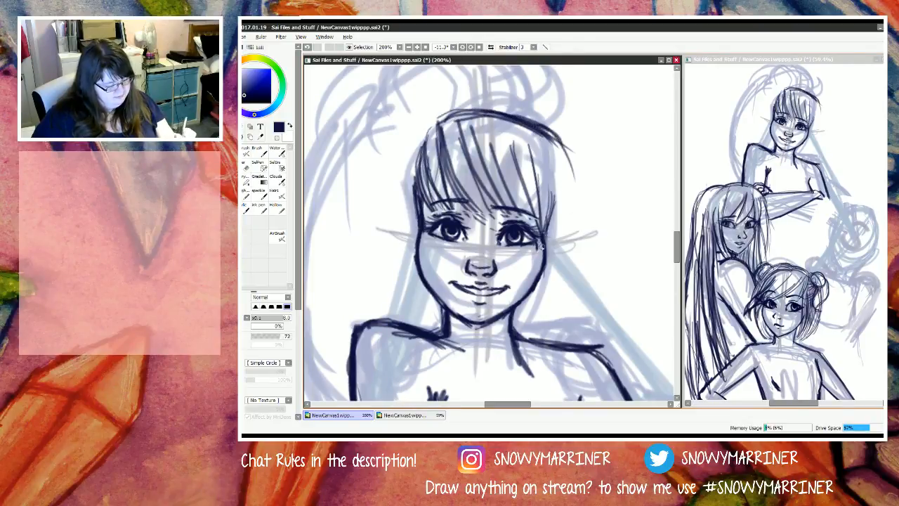
Step: Draw a hair tuft at the crown's far side and its long outer strand lines falling past the shoulder to the forearm
scroll(513, 223, "down", 3)
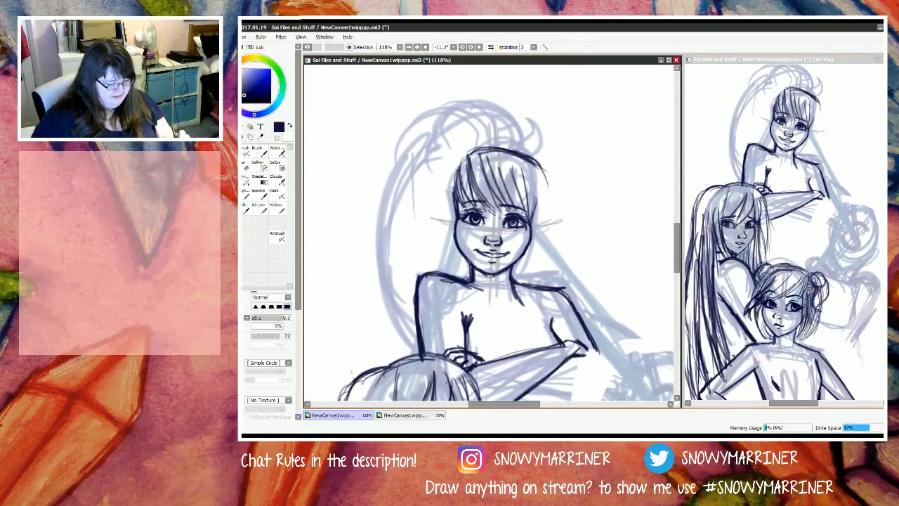
scroll(524, 305, "up", 2)
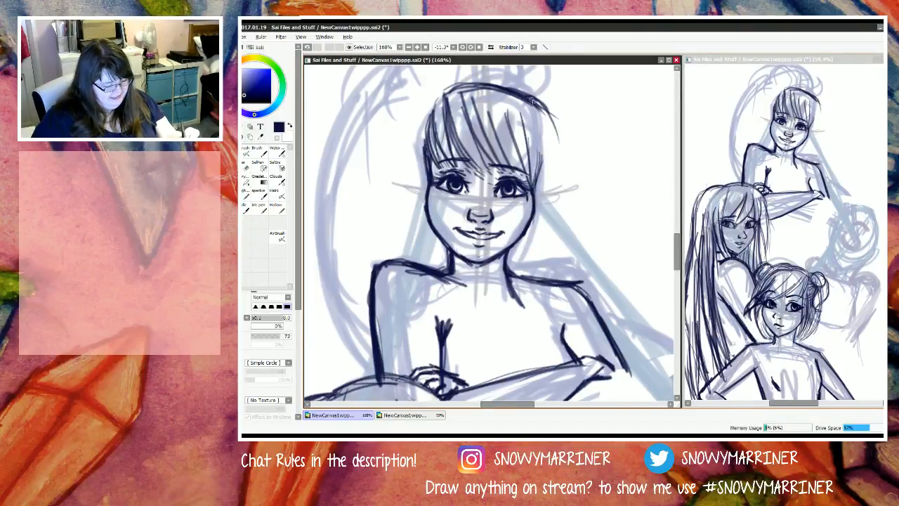
mouse_move(532, 100)
left_mouse_down()
mouse_move(536, 203)
mouse_move(524, 90)
mouse_move(554, 100)
left_mouse_up()
mouse_move(547, 91)
left_mouse_down()
mouse_move(556, 132)
mouse_move(547, 96)
mouse_move(559, 160)
left_mouse_up()
mouse_move(551, 102)
left_mouse_down()
mouse_move(570, 173)
mouse_move(546, 244)
left_mouse_up()
left_click_drag(560, 118, 539, 336)
mouse_move(546, 256)
left_mouse_down()
mouse_move(539, 328)
mouse_move(550, 369)
left_mouse_up()
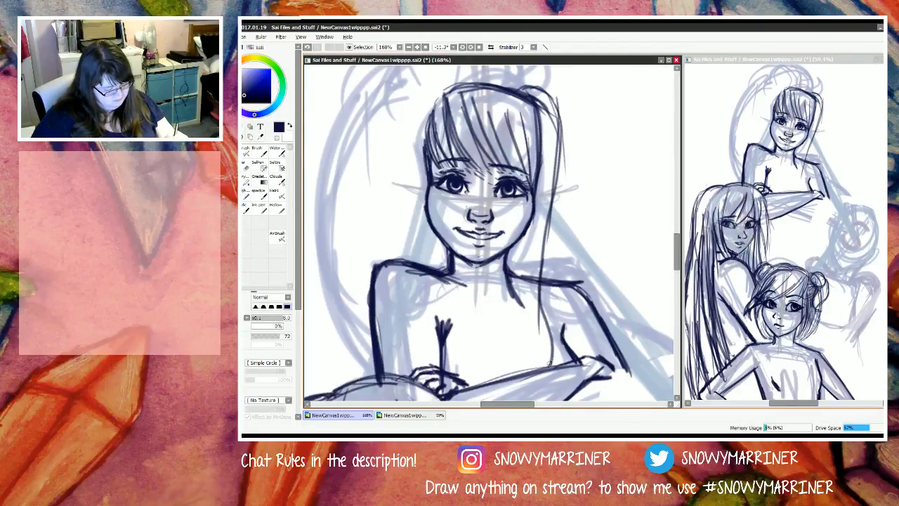
Step: Draw the strand's inner edge from the jaw down the chest and taper it into a pointed tip above the forearm
mouse_move(544, 226)
left_mouse_down()
mouse_move(540, 327)
mouse_move(542, 236)
mouse_move(523, 316)
left_mouse_up()
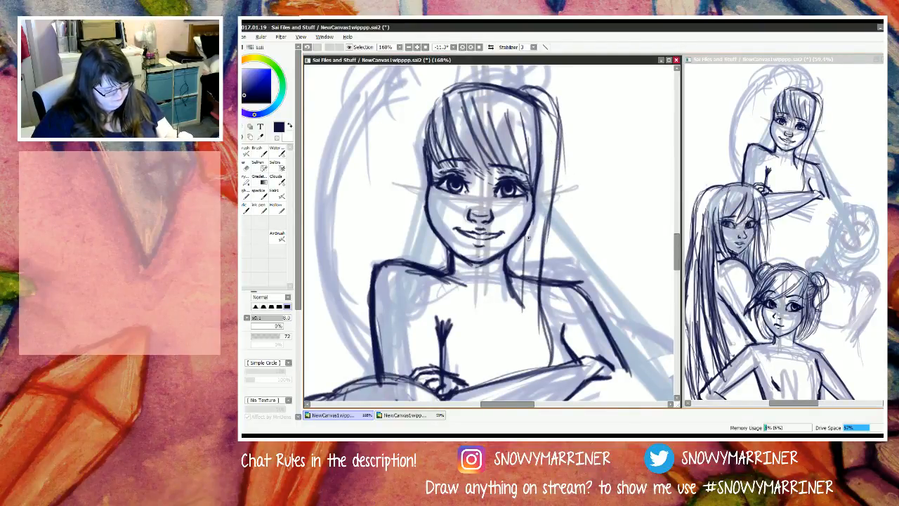
left_click_drag(527, 238, 536, 351)
left_click_drag(522, 288, 544, 373)
mouse_move(527, 313)
left_mouse_down()
mouse_move(544, 374)
mouse_move(544, 319)
mouse_move(558, 369)
left_mouse_up()
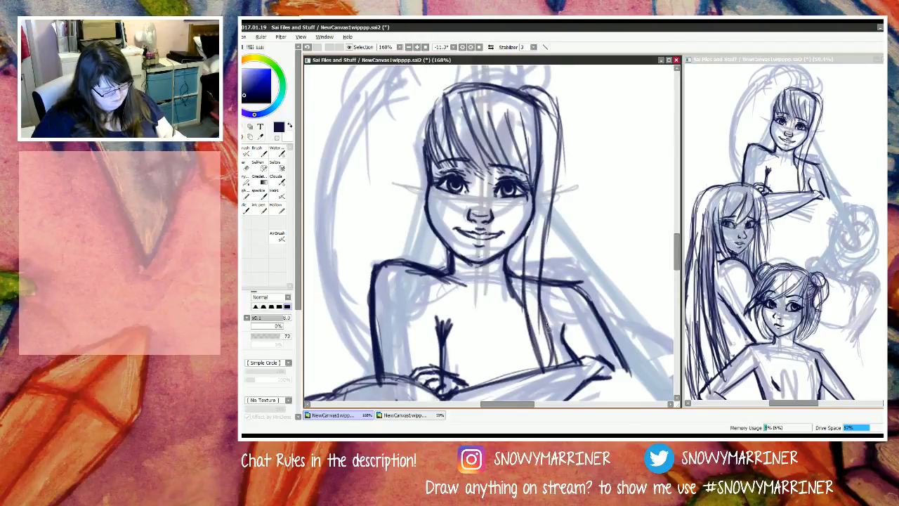
left_click_drag(547, 325, 558, 372)
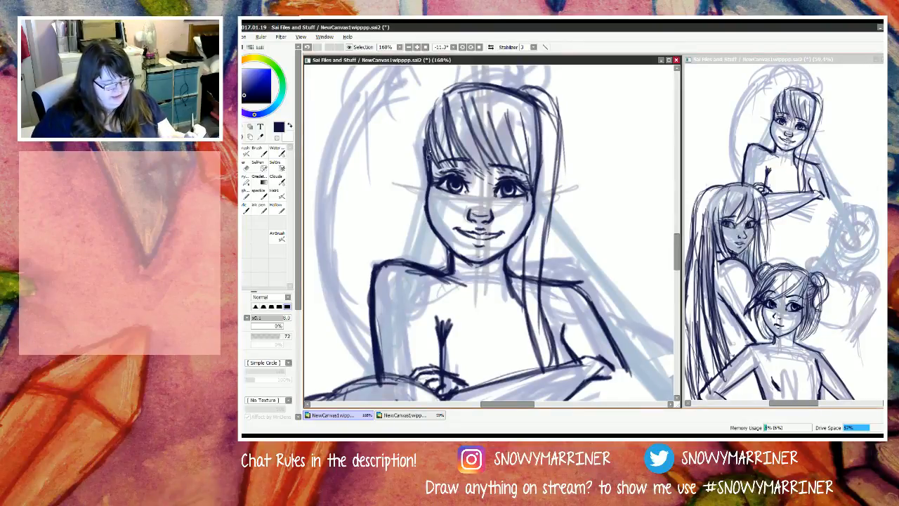
Step: Draw the opposite strand's inner edge along the cheek and neck, tapering to a point across the chest
mouse_move(430, 151)
left_mouse_down()
mouse_move(428, 198)
mouse_move(429, 132)
mouse_move(437, 269)
left_mouse_up()
left_click_drag(433, 231, 451, 304)
left_click_drag(429, 184, 446, 298)
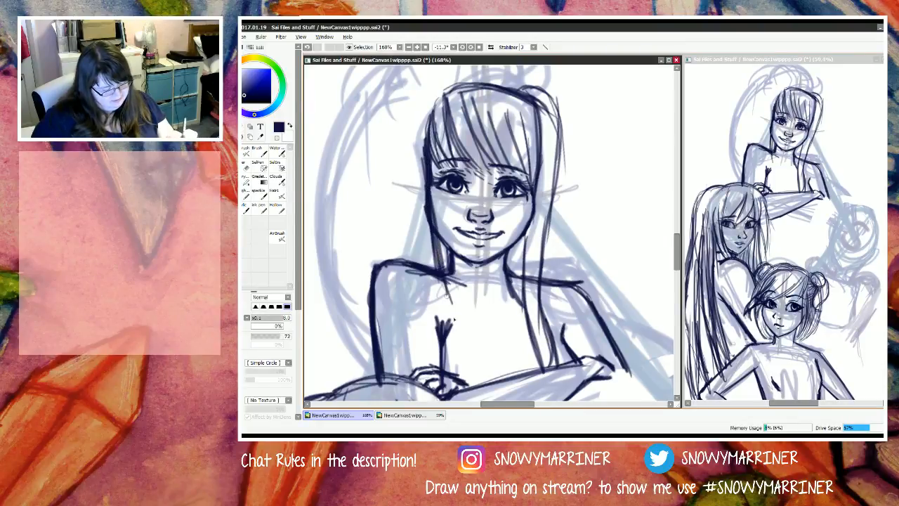
left_click_drag(432, 234, 482, 386)
left_click_drag(449, 329, 481, 386)
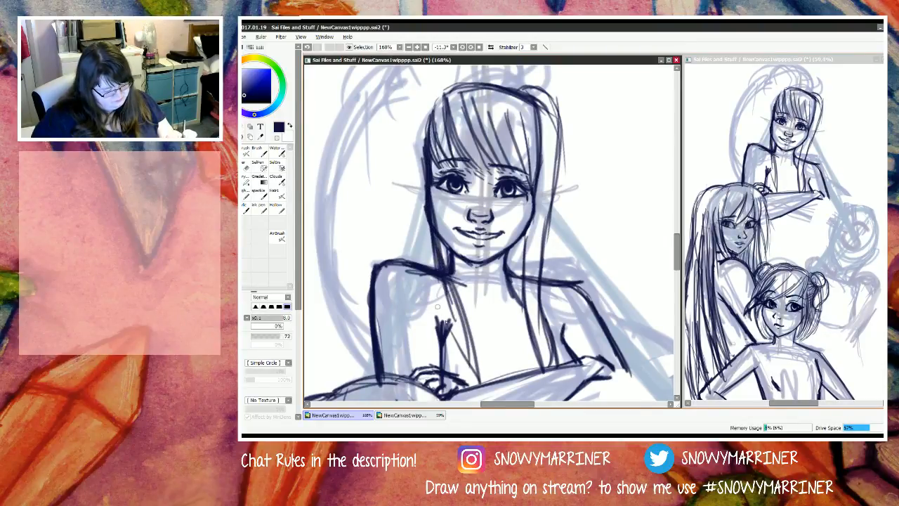
Step: Draw the outer edge of the strand above the long-haired figure, from beside the bangs over the shoulder to the chest
left_click_drag(424, 271, 469, 370)
left_click_drag(420, 250, 454, 329)
left_click_drag(417, 216, 429, 281)
left_click_drag(415, 179, 421, 246)
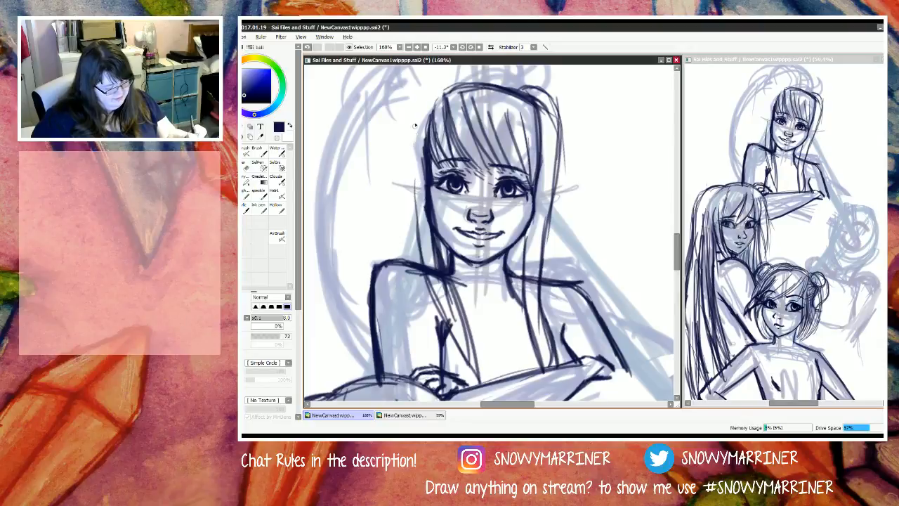
left_click_drag(414, 125, 414, 251)
left_click_drag(417, 144, 407, 262)
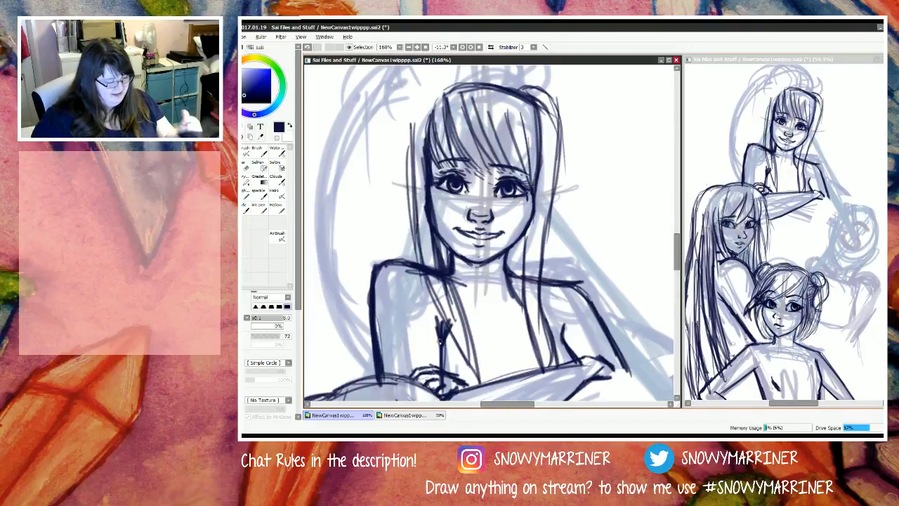
Step: Erase the stray and overlapping lines within the strand on the side above the long-haired figure
key("e")
left_click_drag(414, 125, 425, 237)
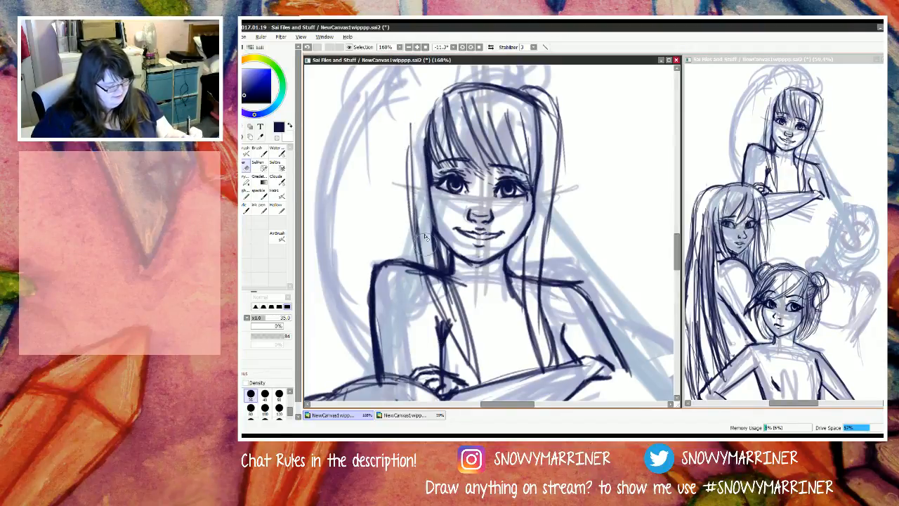
left_click_drag(415, 157, 429, 262)
left_click_drag(411, 127, 437, 268)
left_click_drag(423, 210, 453, 322)
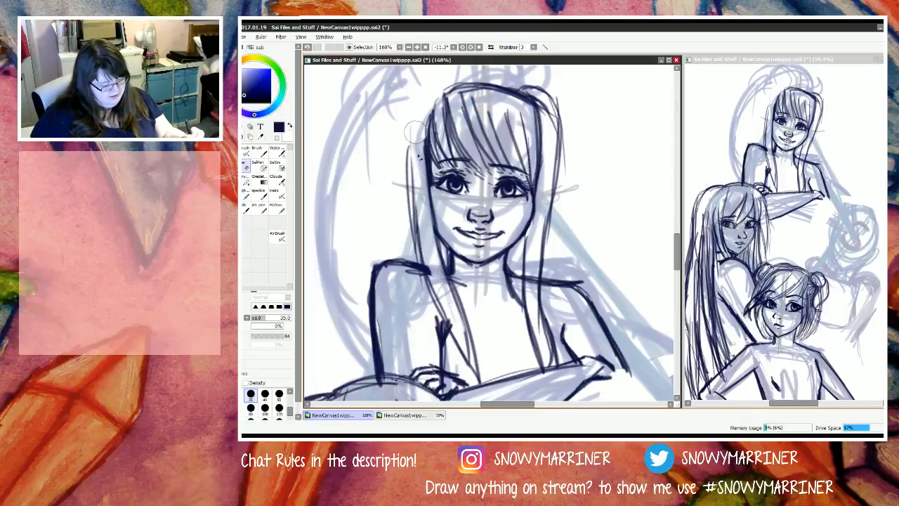
left_click_drag(415, 130, 438, 254)
left_click_drag(439, 267, 469, 342)
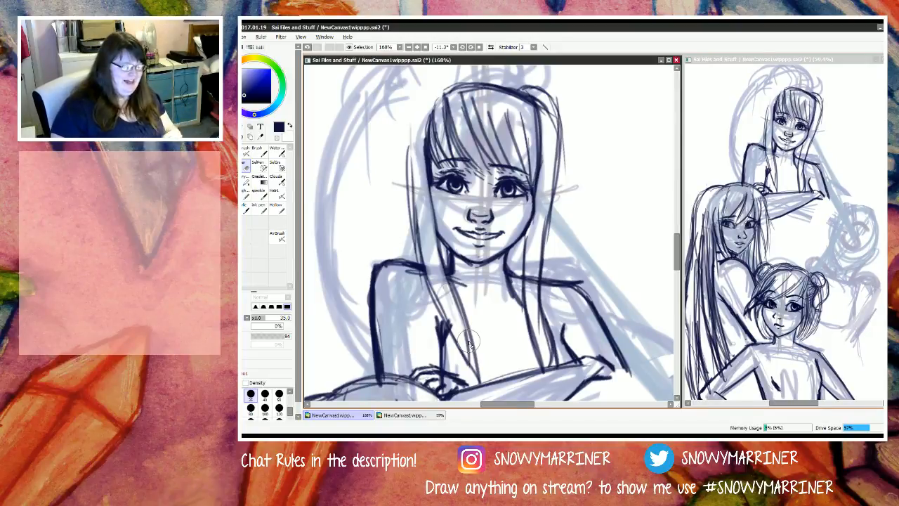
Step: Draw the curved hair outline joining the crown to the outer edge of the cleaned-up strand
key("n")
mouse_move(453, 85)
left_mouse_down()
mouse_move(424, 88)
mouse_move(435, 82)
mouse_move(413, 125)
mouse_move(408, 188)
left_mouse_up()
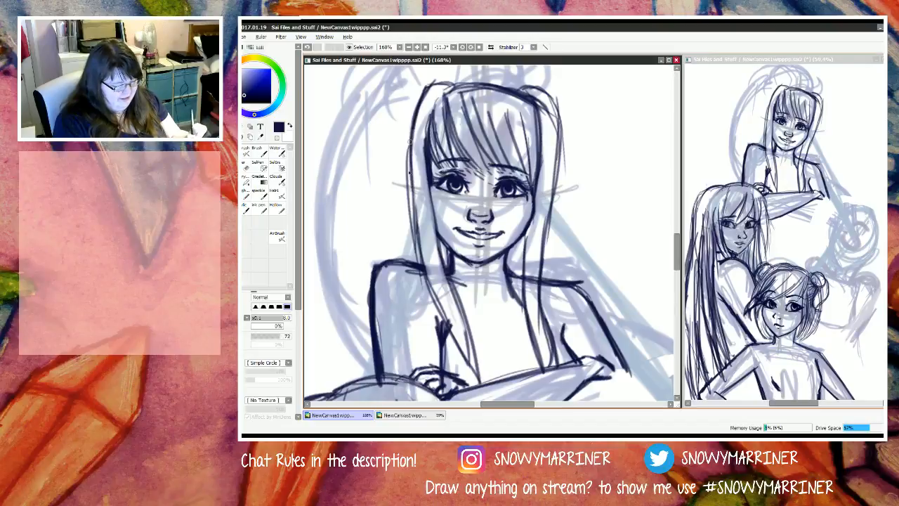
left_click_drag(413, 131, 407, 182)
mouse_move(578, 115)
left_mouse_down()
mouse_move(602, 145)
mouse_move(602, 135)
mouse_move(624, 134)
mouse_move(630, 151)
mouse_move(638, 136)
mouse_move(640, 167)
left_mouse_up()
left_click_drag(642, 165, 667, 191)
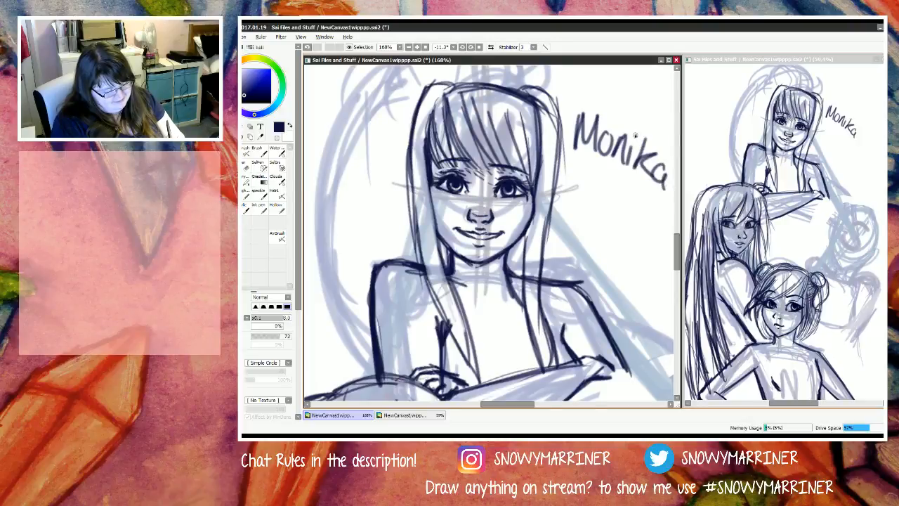
left_click(635, 135)
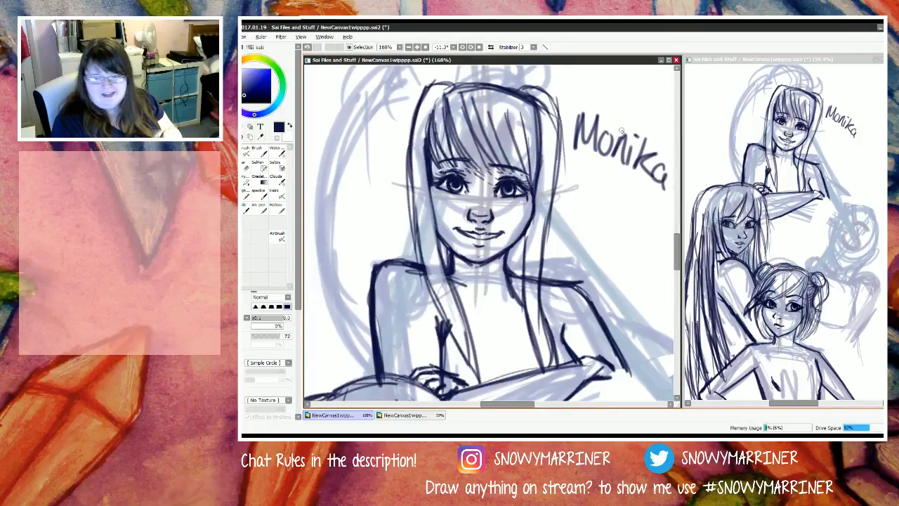
key("e")
mouse_move(663, 181)
left_mouse_down()
mouse_move(629, 135)
mouse_move(631, 111)
mouse_move(632, 172)
left_mouse_up()
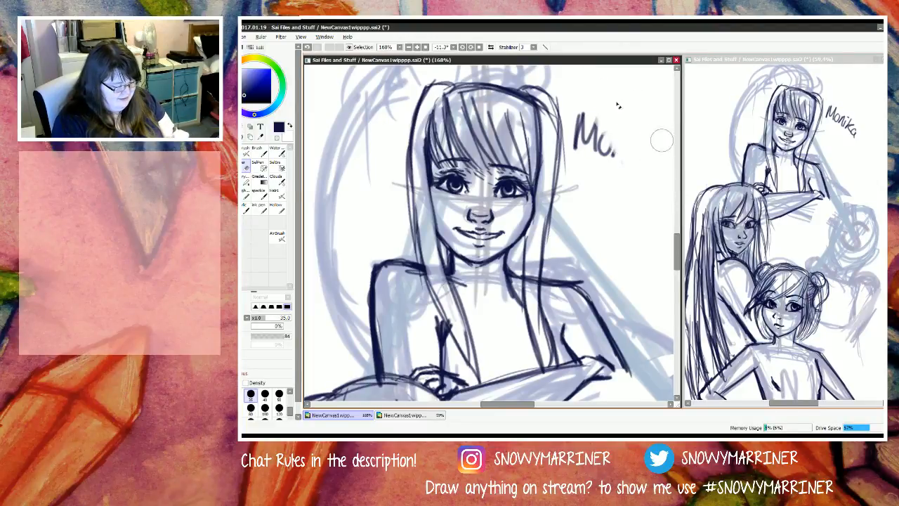
mouse_move(617, 139)
left_mouse_down()
mouse_move(587, 101)
mouse_move(586, 183)
mouse_move(588, 132)
mouse_move(582, 147)
mouse_move(577, 107)
left_mouse_up()
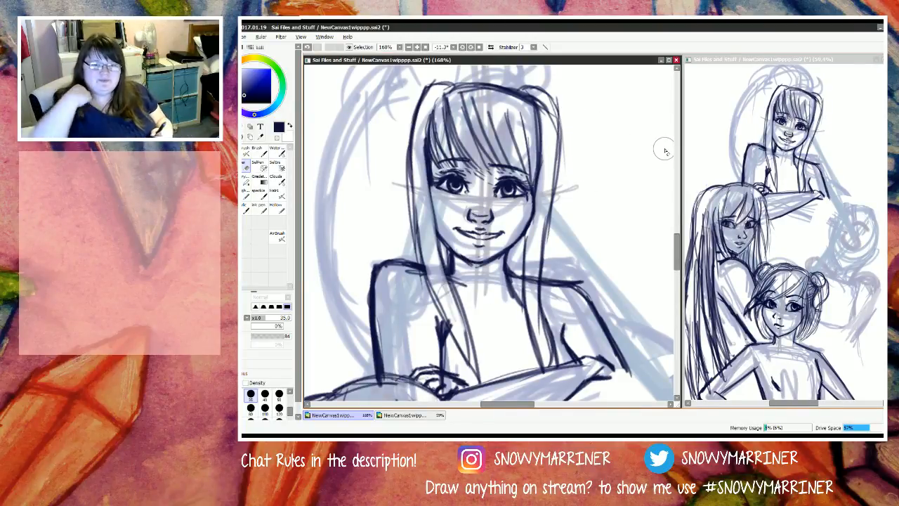
Step: Darken the edges of the strand above the long-haired figure, from beside the bangs past the neck to its tip on the chest
key("n")
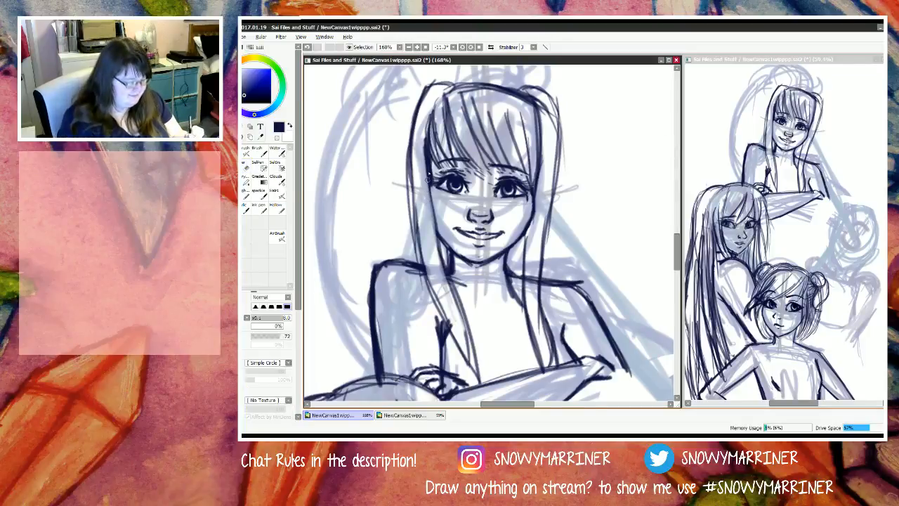
left_click_drag(427, 164, 441, 257)
left_click_drag(429, 190, 447, 269)
left_click_drag(409, 144, 421, 262)
left_click_drag(423, 276, 431, 290)
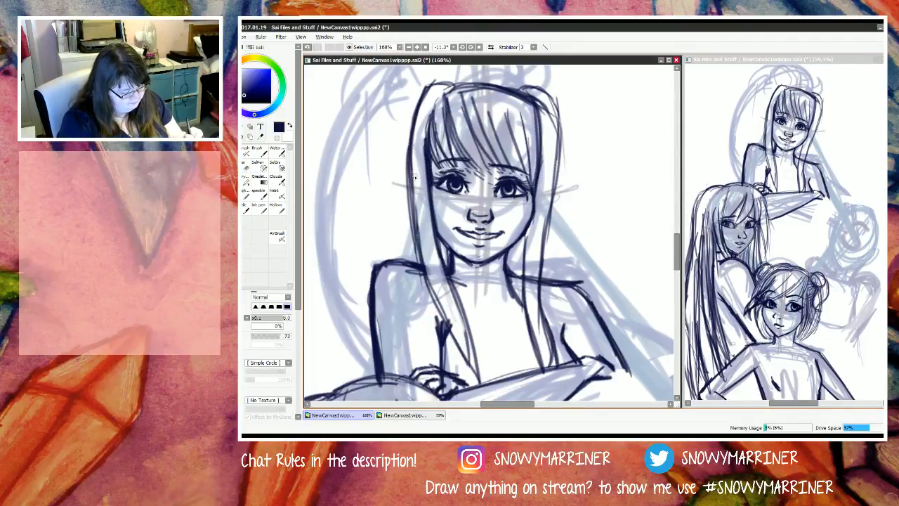
left_click_drag(413, 174, 445, 322)
left_click_drag(415, 219, 420, 259)
left_click_drag(426, 277, 462, 341)
left_click_drag(421, 249, 459, 355)
left_click_drag(426, 277, 465, 354)
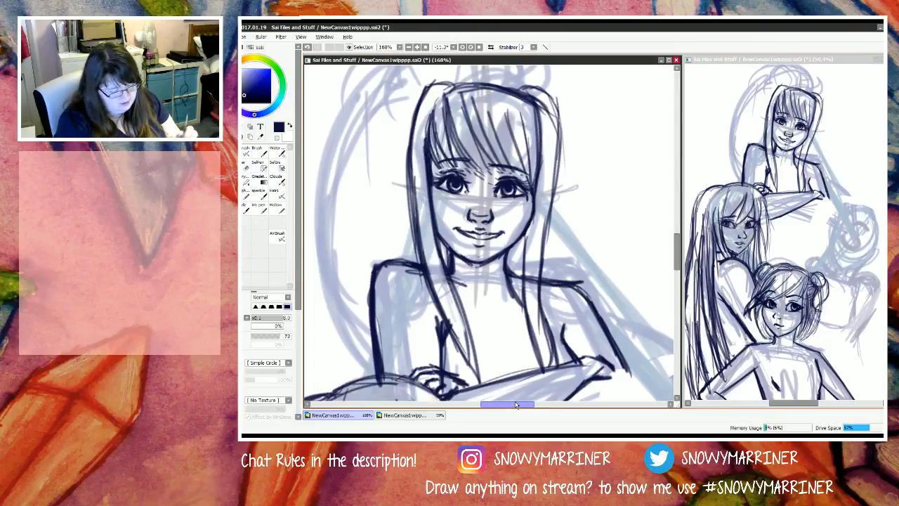
Step: Darken the opposite strand's inner edge along the cheek and neck, and thicken the hairline across the crown
left_click_drag(539, 147, 526, 226)
left_click_drag(538, 158, 525, 258)
left_click_drag(537, 165, 527, 280)
left_click_drag(530, 231, 526, 318)
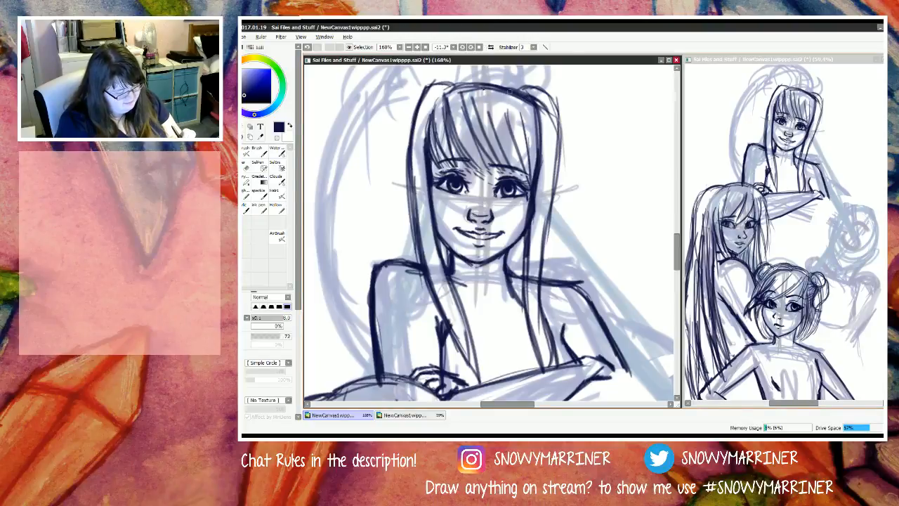
left_click_drag(521, 97, 442, 92)
left_click_drag(507, 80, 443, 88)
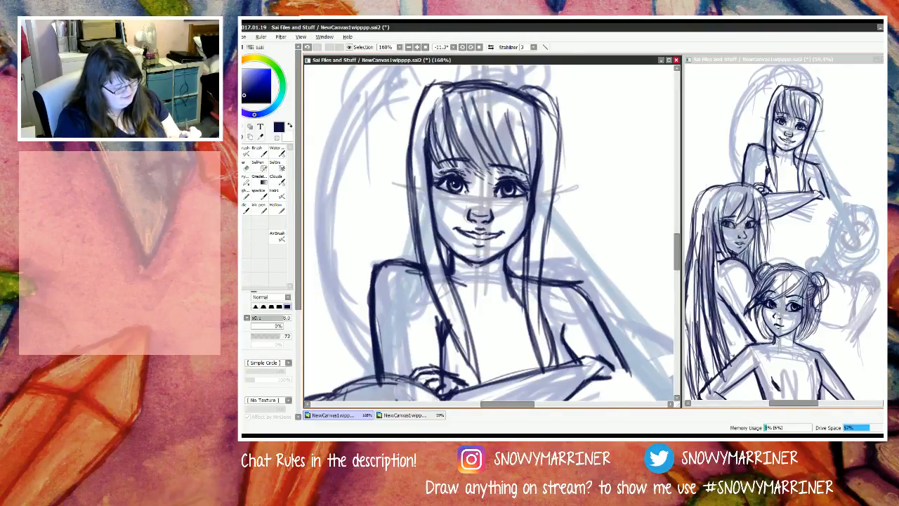
Step: Draw curved strokes rising from the crown and arching back to form the top of the M figure's high ponytail
scroll(432, 217, "down", 5)
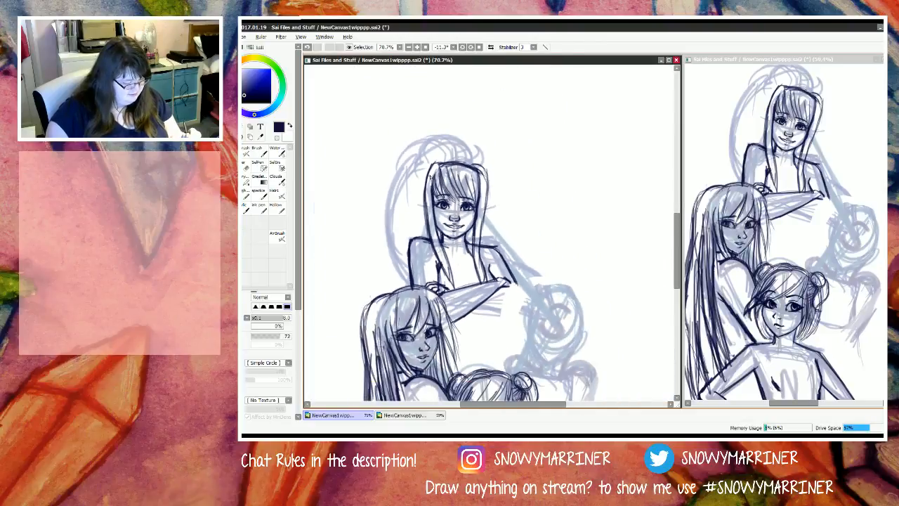
scroll(430, 175, "up", 2)
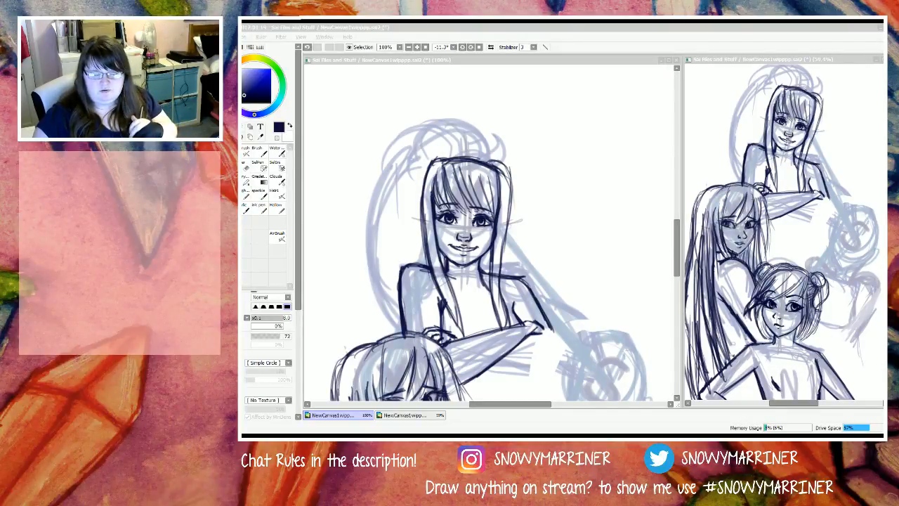
left_click(491, 166)
mouse_move(496, 163)
left_mouse_down()
mouse_move(498, 140)
mouse_move(491, 129)
mouse_move(484, 137)
left_mouse_up()
left_click_drag(457, 120, 487, 148)
left_click_drag(483, 163, 483, 151)
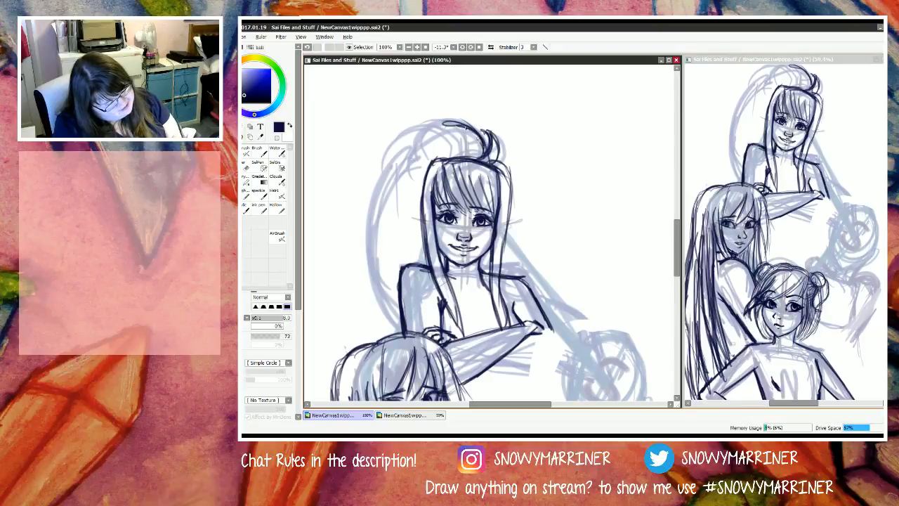
left_click_drag(438, 121, 482, 140)
left_click_drag(425, 125, 467, 129)
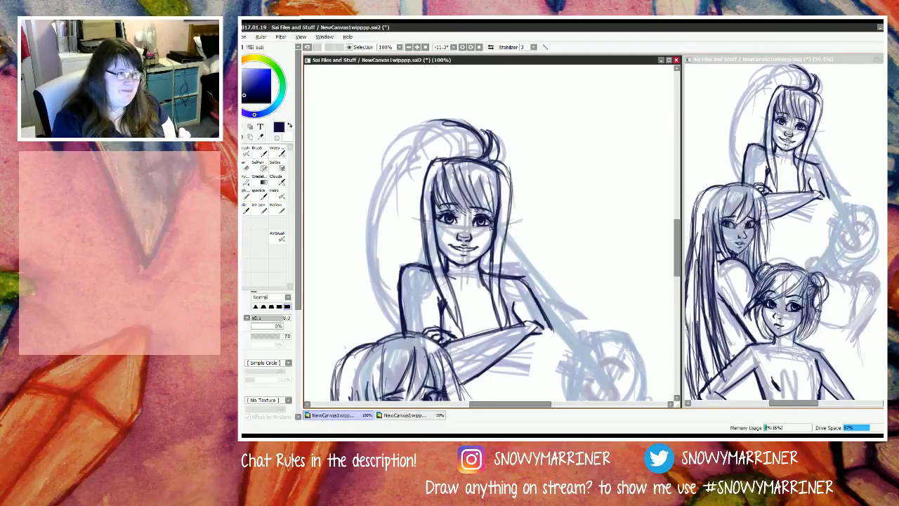
Step: Draw the gathered base of the ponytail along the crown and fill its raised top with curved hair strands
mouse_move(451, 151)
left_mouse_down()
mouse_move(476, 158)
mouse_move(446, 161)
mouse_move(471, 147)
mouse_move(480, 163)
left_mouse_up()
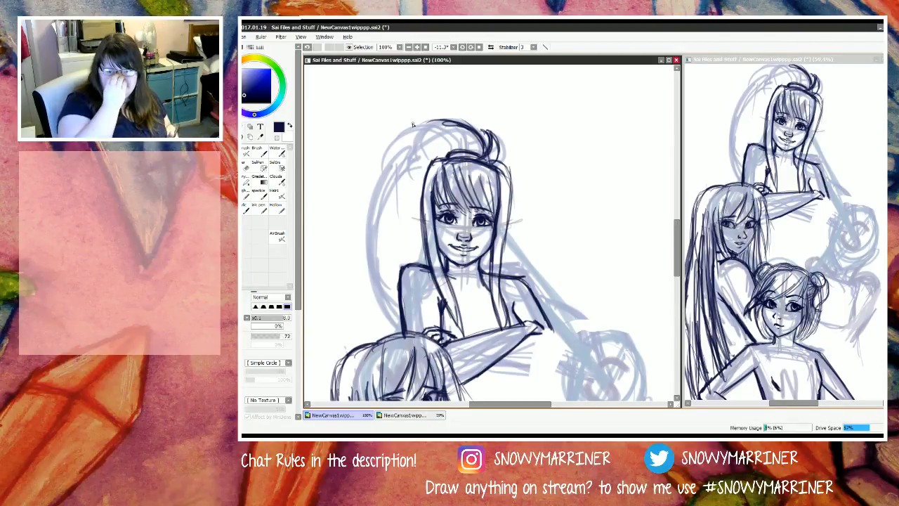
mouse_move(475, 149)
left_mouse_down()
mouse_move(457, 127)
mouse_move(469, 124)
mouse_move(474, 152)
mouse_move(444, 121)
mouse_move(461, 150)
mouse_move(416, 126)
mouse_move(461, 153)
left_mouse_up()
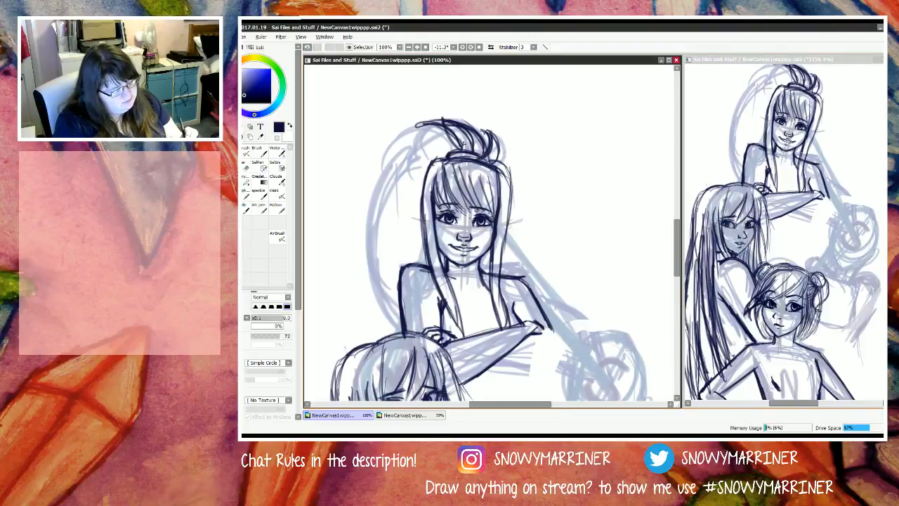
left_click_drag(480, 132, 489, 151)
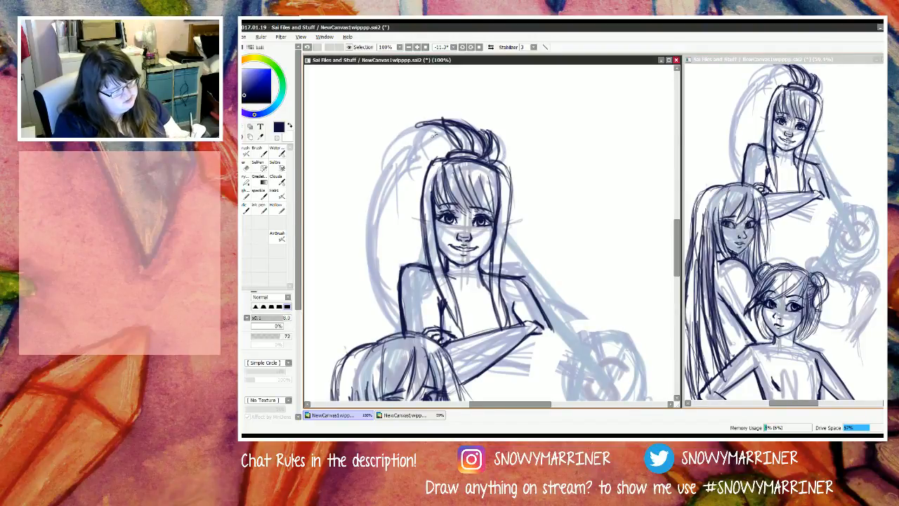
mouse_move(423, 145)
left_mouse_down()
mouse_move(445, 151)
mouse_move(419, 133)
mouse_move(447, 153)
mouse_move(413, 132)
mouse_move(440, 154)
mouse_move(428, 158)
mouse_move(444, 161)
mouse_move(412, 141)
left_mouse_up()
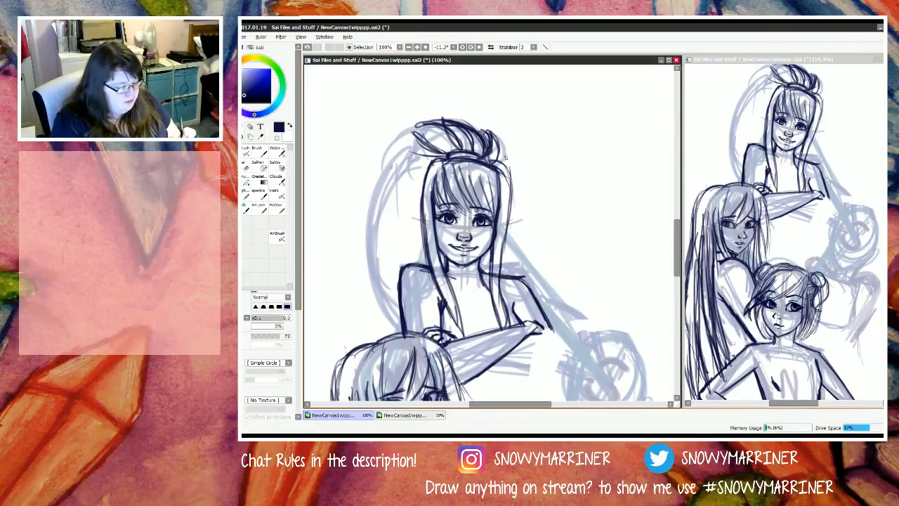
left_click_drag(500, 147, 505, 164)
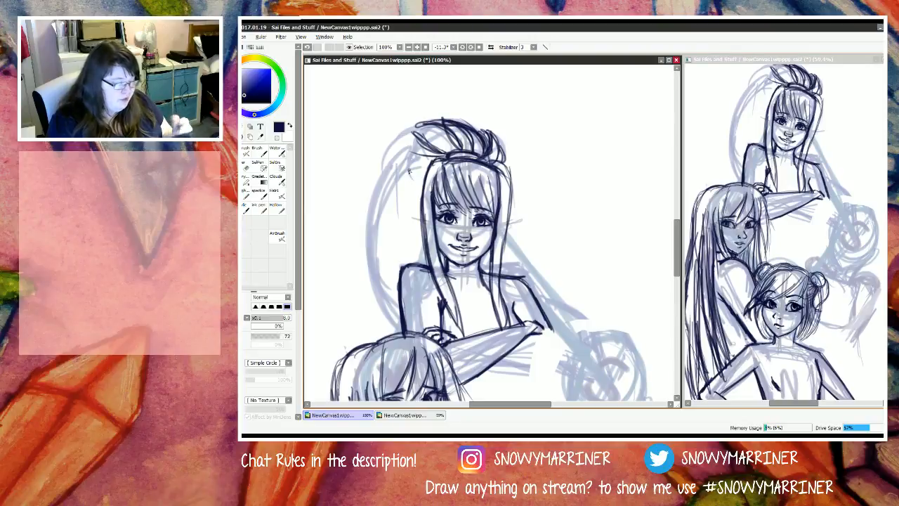
Step: Clean up the stray strands beside the ponytail's base and draw its outer edge sweeping around and down beside the head
key("e")
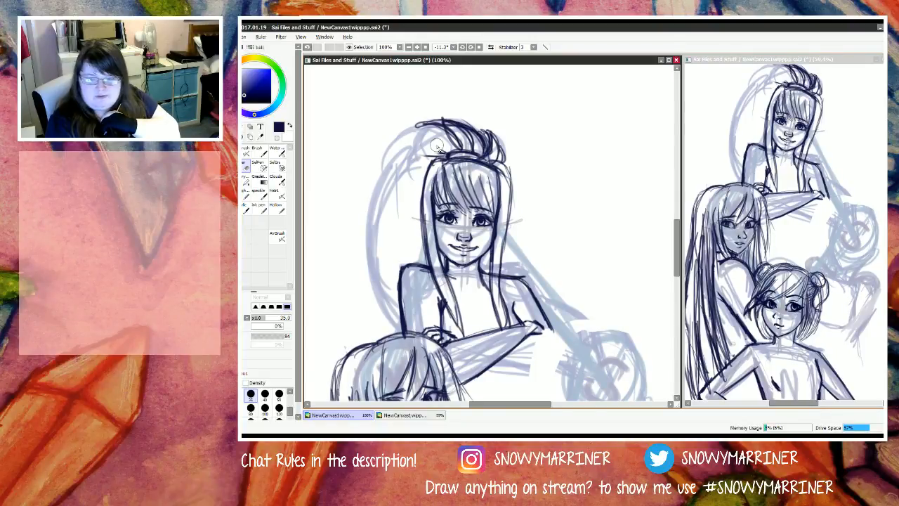
key("n")
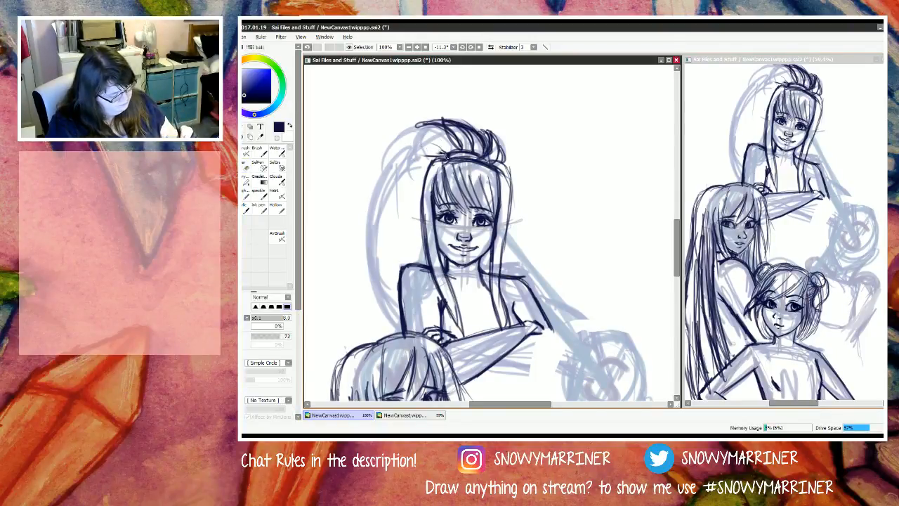
mouse_move(409, 146)
left_mouse_down()
mouse_move(444, 145)
mouse_move(415, 147)
mouse_move(427, 125)
mouse_move(415, 129)
mouse_move(430, 125)
mouse_move(415, 146)
mouse_move(438, 145)
mouse_move(390, 153)
left_mouse_up()
mouse_move(420, 136)
left_mouse_down()
mouse_move(400, 148)
mouse_move(387, 167)
left_mouse_up()
mouse_move(417, 137)
left_mouse_down()
mouse_move(375, 186)
mouse_move(367, 226)
left_mouse_up()
left_click_drag(393, 153, 367, 247)
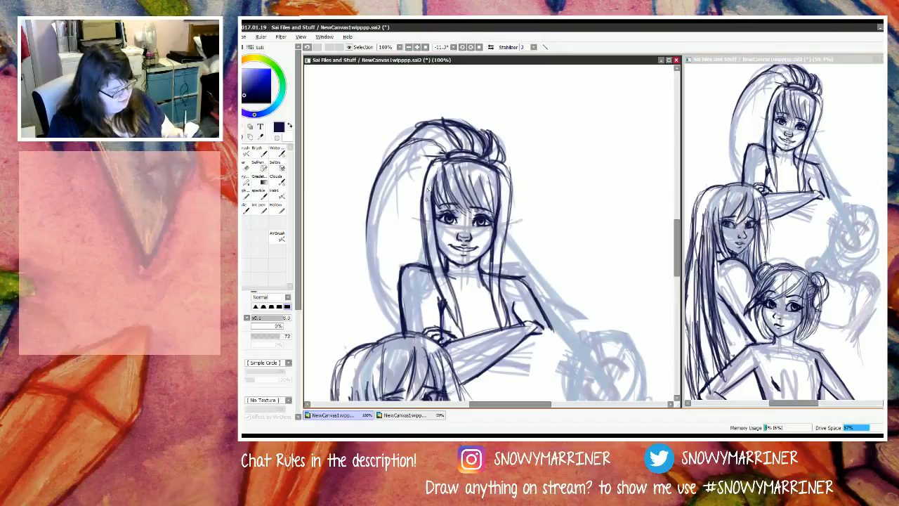
Step: Draw long curved strands inside the ponytail, fanning from beside the crown down towards the shoulder
mouse_move(432, 163)
left_mouse_down()
mouse_move(386, 212)
mouse_move(374, 269)
mouse_move(381, 219)
mouse_move(376, 276)
mouse_move(414, 161)
mouse_move(370, 232)
mouse_move(380, 197)
mouse_move(365, 242)
mouse_move(416, 171)
mouse_move(391, 176)
mouse_move(366, 252)
left_mouse_up()
mouse_move(428, 167)
left_mouse_down()
mouse_move(385, 243)
mouse_move(386, 272)
mouse_move(410, 189)
mouse_move(391, 278)
left_mouse_up()
mouse_move(424, 183)
left_mouse_down()
mouse_move(404, 232)
mouse_move(403, 269)
left_mouse_up()
left_click_drag(418, 205, 407, 275)
Step: Extend and thicken the ponytail's outer edge, curving it down behind the shoulder to the upper arm
mouse_move(371, 209)
left_mouse_down()
mouse_move(378, 292)
mouse_move(390, 309)
left_mouse_up()
left_click_drag(371, 242, 398, 314)
left_click_drag(366, 221, 396, 325)
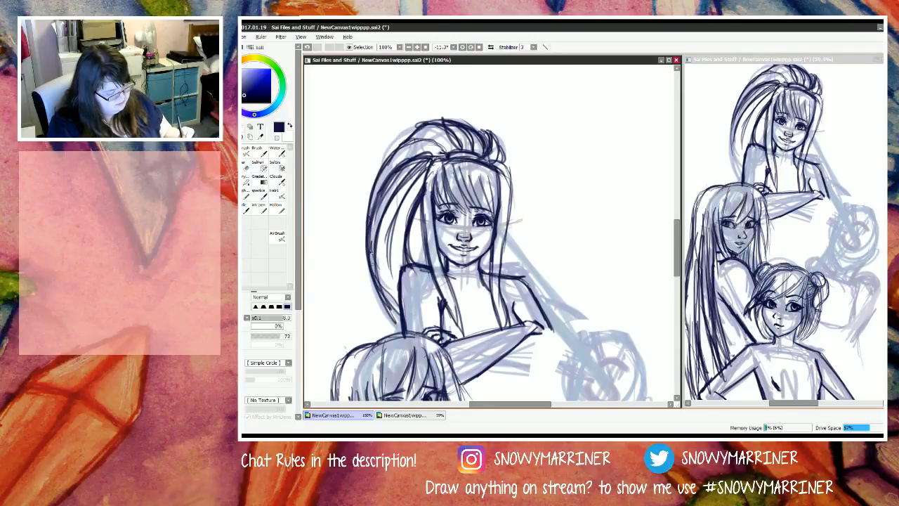
left_click_drag(369, 245, 399, 318)
left_click_drag(372, 263, 403, 322)
left_click_drag(363, 226, 402, 315)
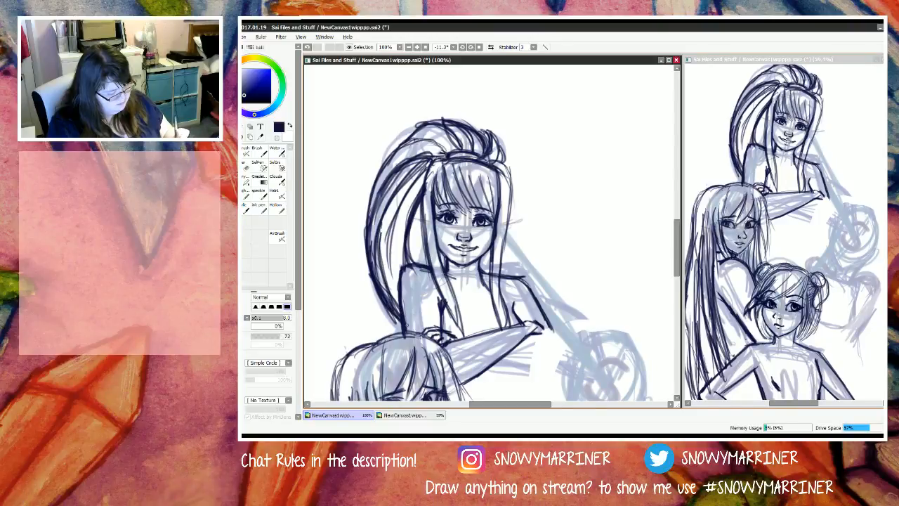
Step: Draw a curved line arching from the M figure's bent elbow down towards the faint round head sketch beside her
mouse_move(536, 298)
left_mouse_down()
mouse_move(559, 302)
mouse_move(606, 348)
left_mouse_up()
left_click_drag(566, 301, 597, 345)
left_click_drag(585, 314, 600, 355)
left_click_drag(542, 296, 593, 327)
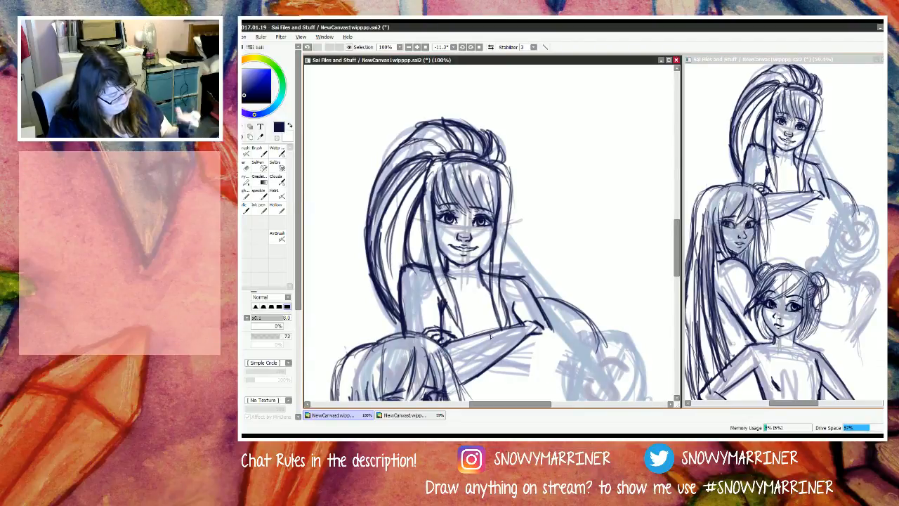
Step: Erase the ponytail lines beside the crown and draw pointed bow shapes on both sides of the M figure's head
key("e")
mouse_move(414, 163)
left_mouse_down()
mouse_move(435, 157)
mouse_move(407, 203)
mouse_move(418, 167)
mouse_move(429, 163)
mouse_move(396, 189)
left_mouse_up()
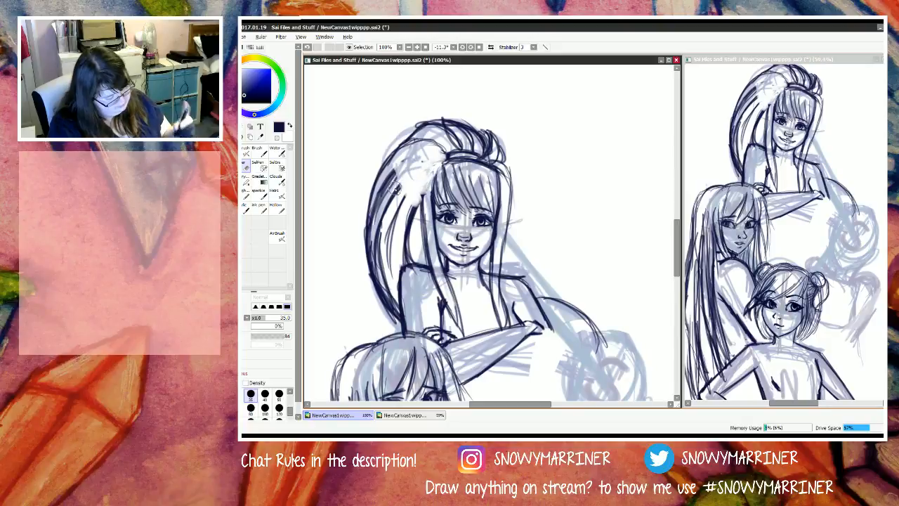
key("n")
mouse_move(440, 164)
left_mouse_down()
mouse_move(418, 198)
mouse_move(425, 181)
mouse_move(406, 154)
mouse_move(386, 157)
mouse_move(411, 185)
mouse_move(400, 191)
mouse_move(421, 207)
mouse_move(425, 195)
mouse_move(409, 208)
mouse_move(418, 165)
mouse_move(398, 164)
mouse_move(415, 175)
mouse_move(409, 180)
left_mouse_up()
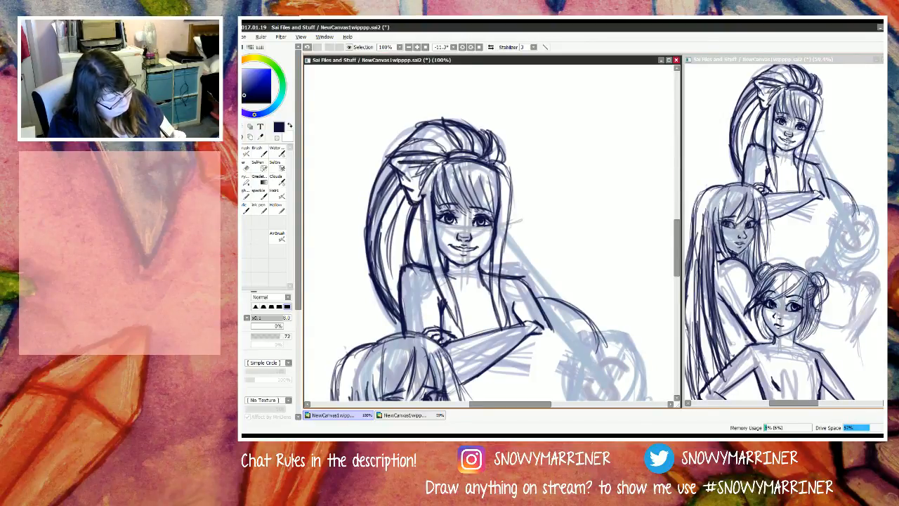
left_click_drag(493, 162, 511, 165)
mouse_move(485, 156)
left_mouse_down()
mouse_move(526, 159)
mouse_move(517, 176)
mouse_move(523, 189)
mouse_move(508, 190)
mouse_move(529, 156)
mouse_move(513, 205)
mouse_move(497, 163)
left_mouse_up()
left_click_drag(523, 158, 498, 164)
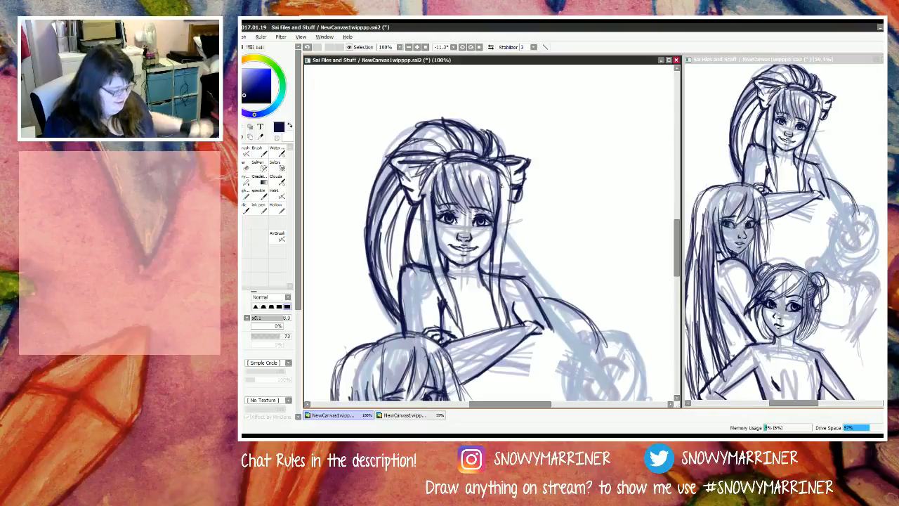
Step: Fill the hanging part of the ponytail with more long strands running from under the bow to the shoulder
left_click_drag(404, 193, 387, 264)
mouse_move(403, 192)
left_mouse_down()
mouse_move(385, 252)
mouse_move(390, 286)
left_mouse_up()
mouse_move(402, 219)
left_mouse_down()
mouse_move(389, 269)
mouse_move(403, 303)
left_mouse_up()
left_click_drag(399, 203, 393, 279)
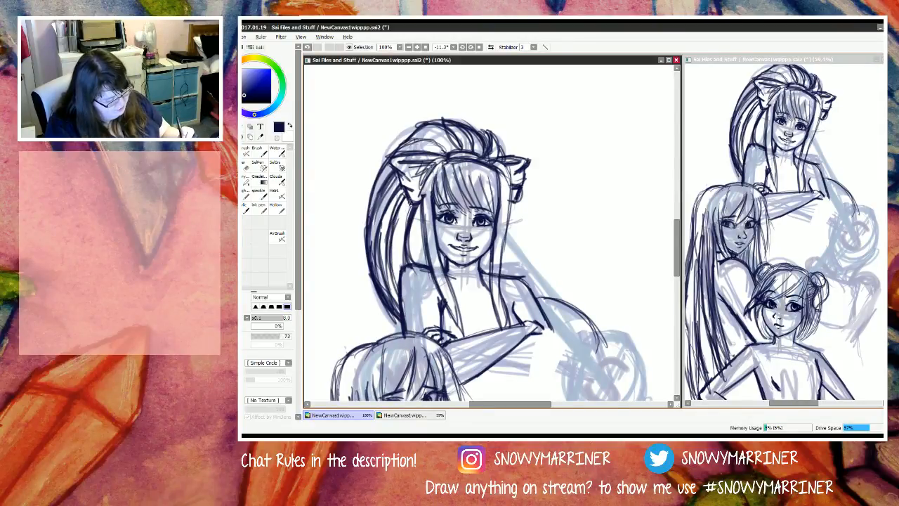
left_click_drag(410, 200, 400, 280)
left_click_drag(409, 202, 396, 272)
mouse_move(419, 206)
left_mouse_down()
mouse_move(408, 260)
mouse_move(420, 279)
left_mouse_up()
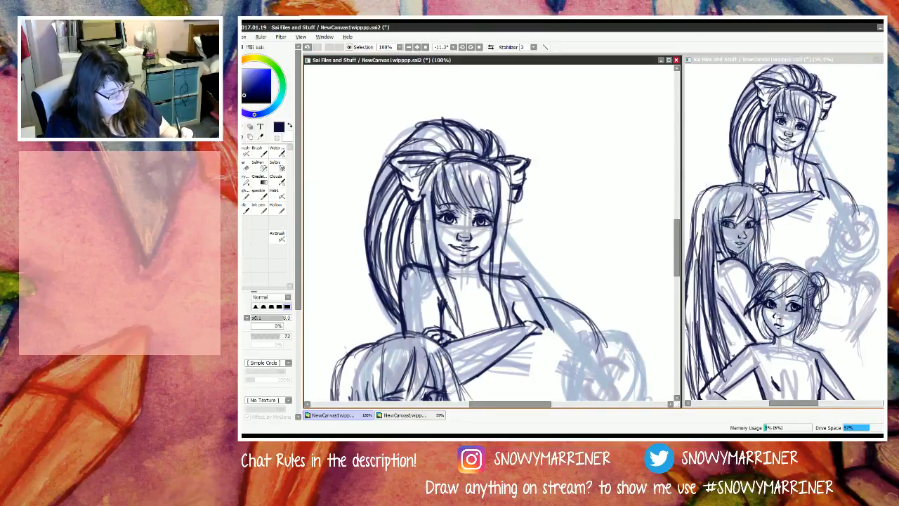
left_click_drag(413, 224, 419, 259)
left_click_drag(416, 206, 419, 263)
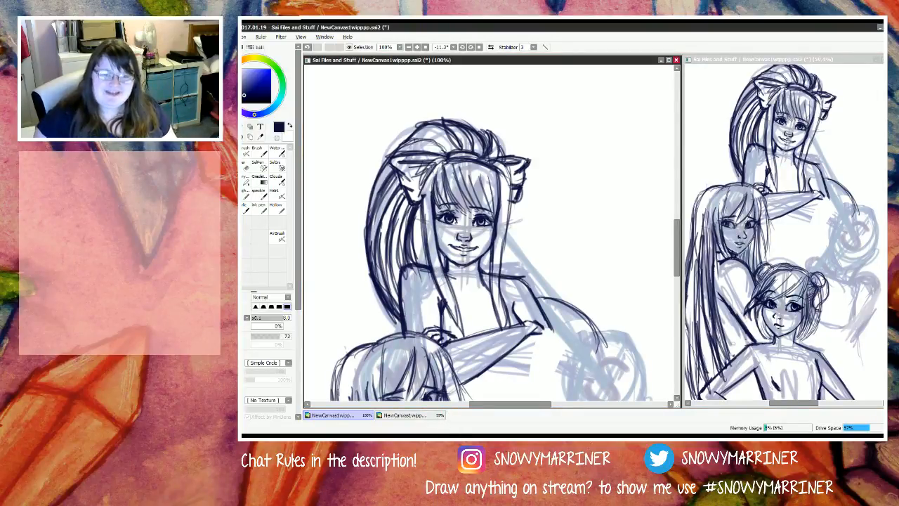
Step: Sketch light curved body guidelines below the M figure's forearm, reaching towards the faint round head sketch
scroll(491, 232, "down", 1)
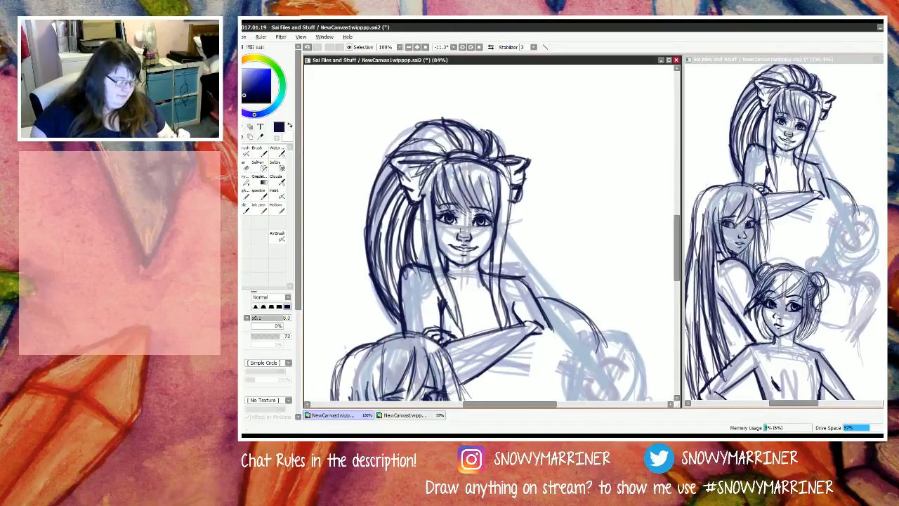
scroll(491, 233, "down", 5)
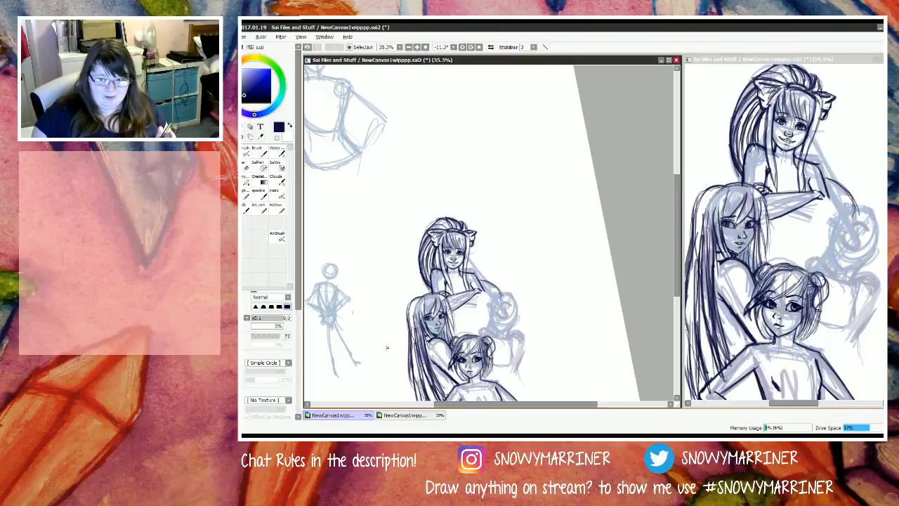
left_click_drag(676, 261, 677, 310)
scroll(448, 151, "up", 3)
scroll(448, 151, "down", 1)
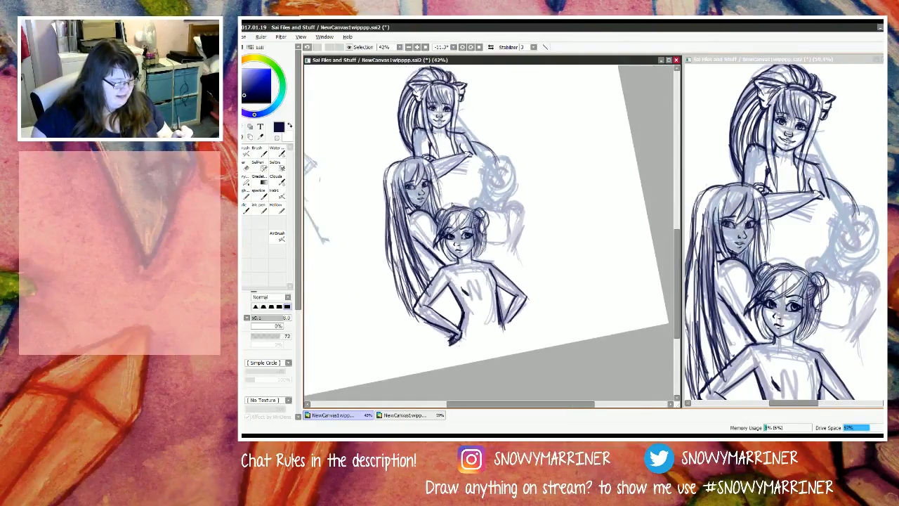
scroll(448, 151, "up", 3)
scroll(505, 301, "up", 1)
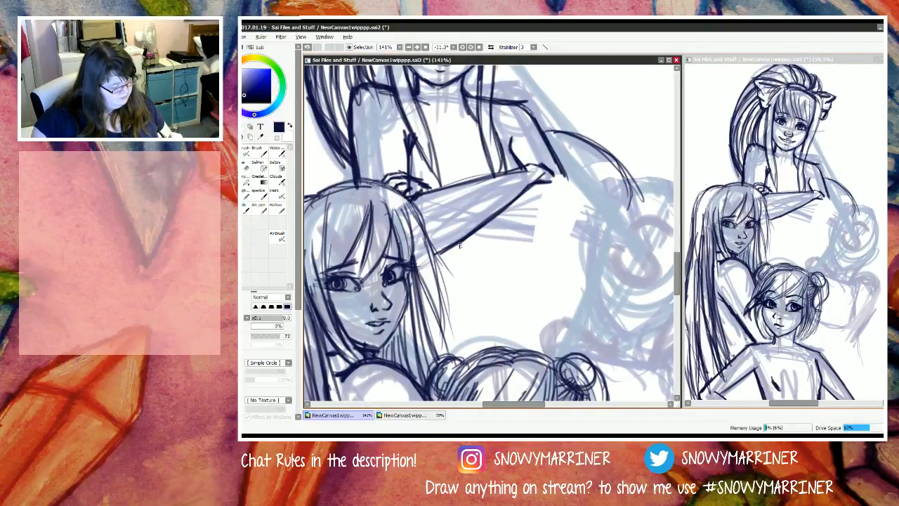
mouse_move(462, 237)
left_mouse_down()
mouse_move(533, 268)
mouse_move(471, 245)
left_mouse_up()
key("e")
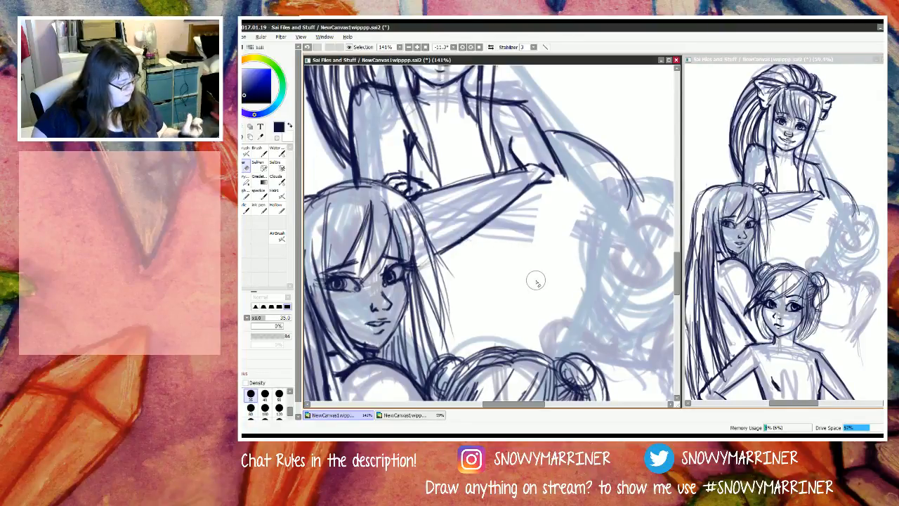
key("n")
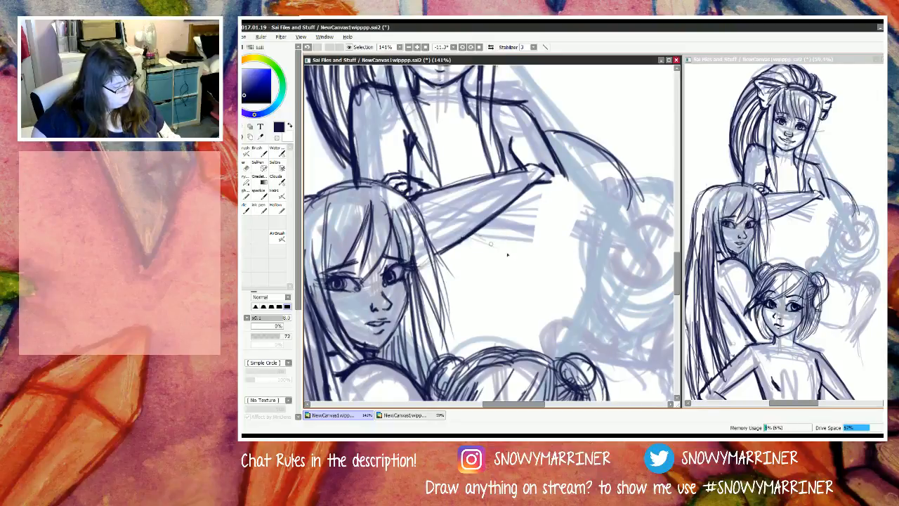
left_click_drag(472, 236, 560, 264)
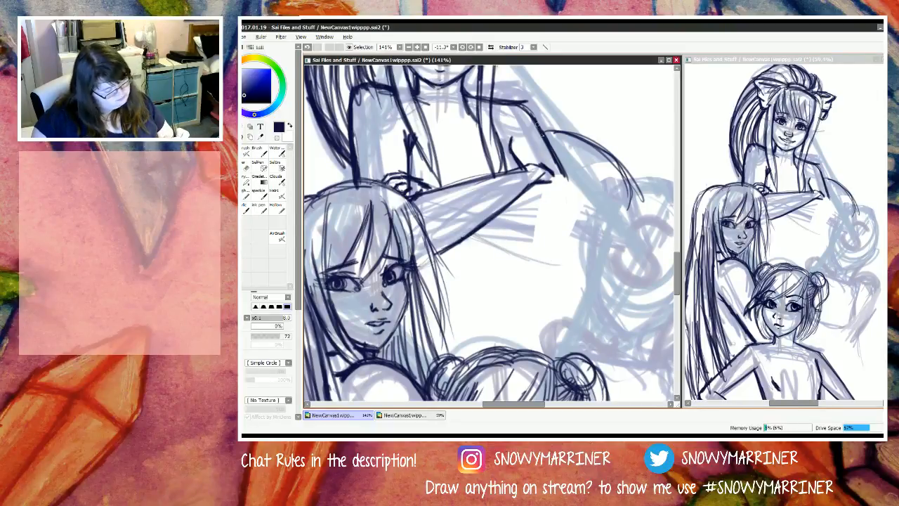
left_click_drag(561, 176, 588, 222)
mouse_move(585, 252)
left_mouse_down()
mouse_move(534, 274)
mouse_move(586, 262)
mouse_move(472, 236)
mouse_move(540, 258)
left_mouse_up()
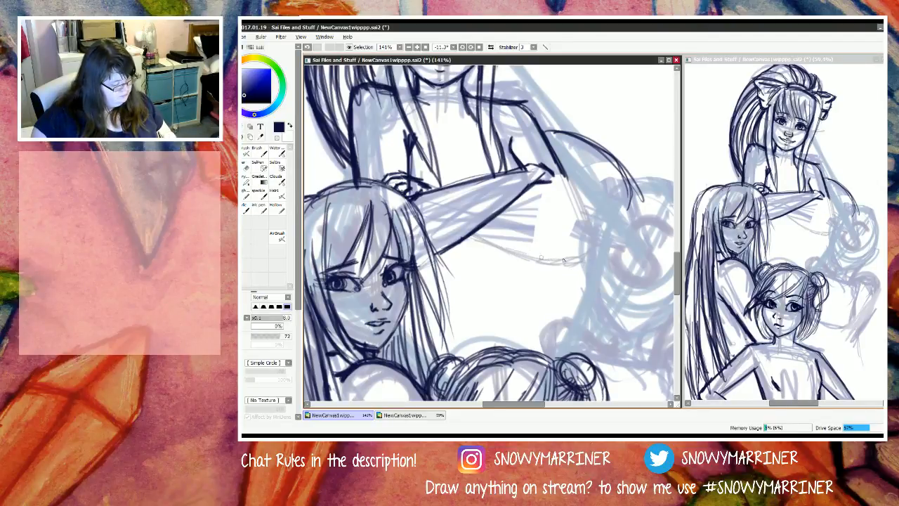
mouse_move(500, 210)
left_mouse_down()
mouse_move(556, 221)
mouse_move(497, 208)
left_mouse_up()
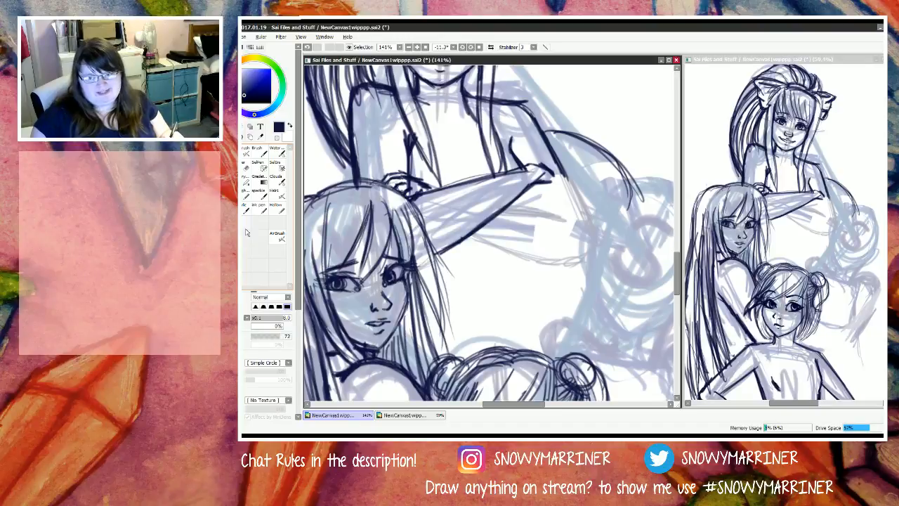
Step: Draw the dark outer line of the M figure's upper arm down to a rounded elbow and along the lower forearm edge
left_click_drag(556, 156, 598, 235)
left_click_drag(553, 153, 597, 236)
left_click_drag(564, 175, 594, 238)
left_click_drag(466, 233, 540, 263)
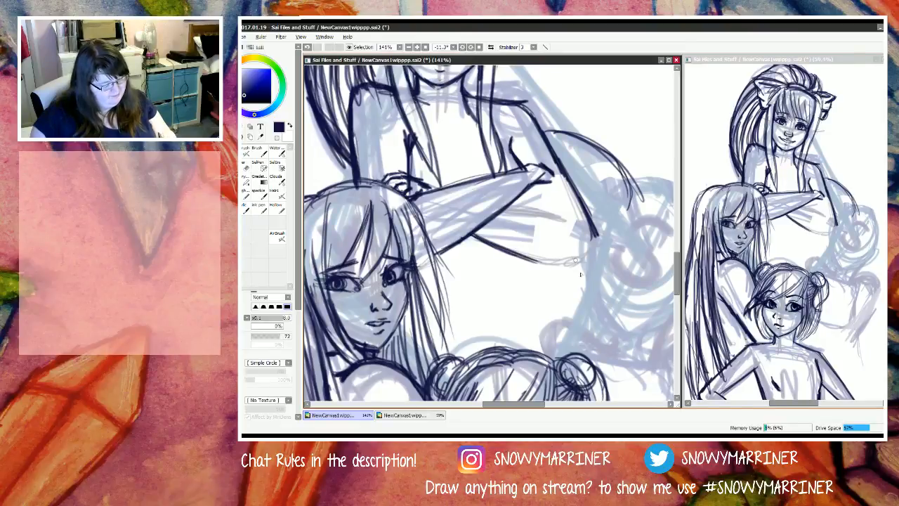
mouse_move(594, 241)
left_mouse_down()
mouse_move(571, 259)
mouse_move(598, 243)
mouse_move(548, 259)
mouse_move(508, 257)
mouse_move(547, 260)
left_mouse_up()
mouse_move(594, 226)
left_mouse_down()
mouse_move(596, 243)
mouse_move(585, 248)
left_mouse_up()
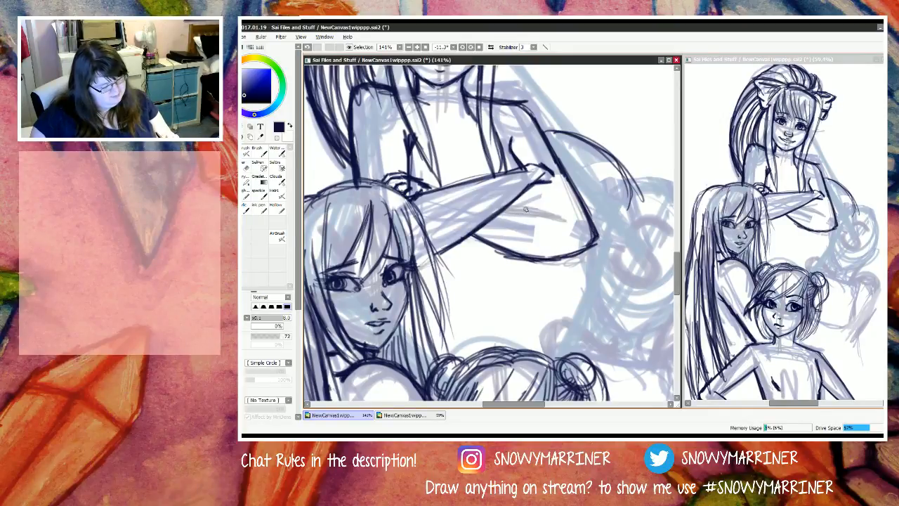
Step: Draw short dark lines below the M figure's resting hand to mark the upper edge of the tucked-under forearm
left_click_drag(536, 210, 510, 206)
mouse_move(569, 209)
left_mouse_down()
mouse_move(507, 208)
mouse_move(549, 210)
mouse_move(513, 209)
mouse_move(503, 209)
left_mouse_up()
left_click_drag(536, 183, 534, 207)
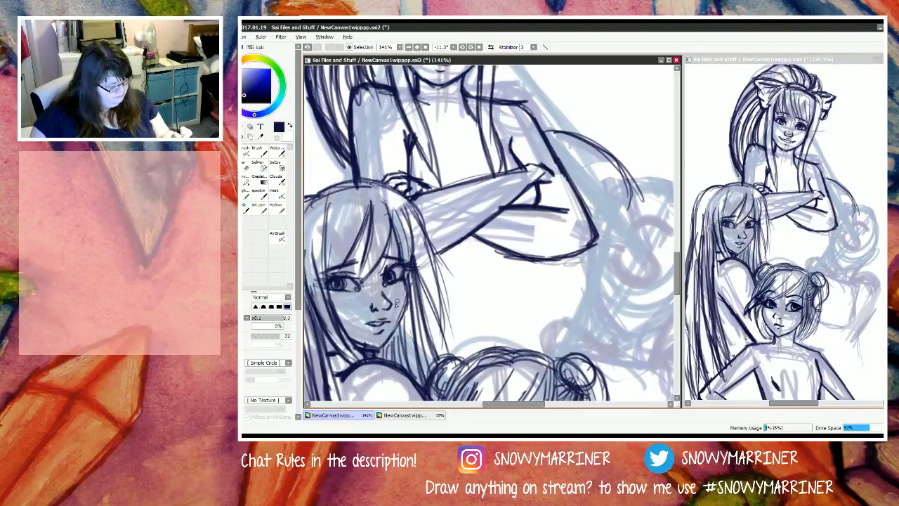
Step: Erase the M figure's front forearm and hand outlines and redraw the forearm slimmer, tucked into the crook of her other arm
key("e")
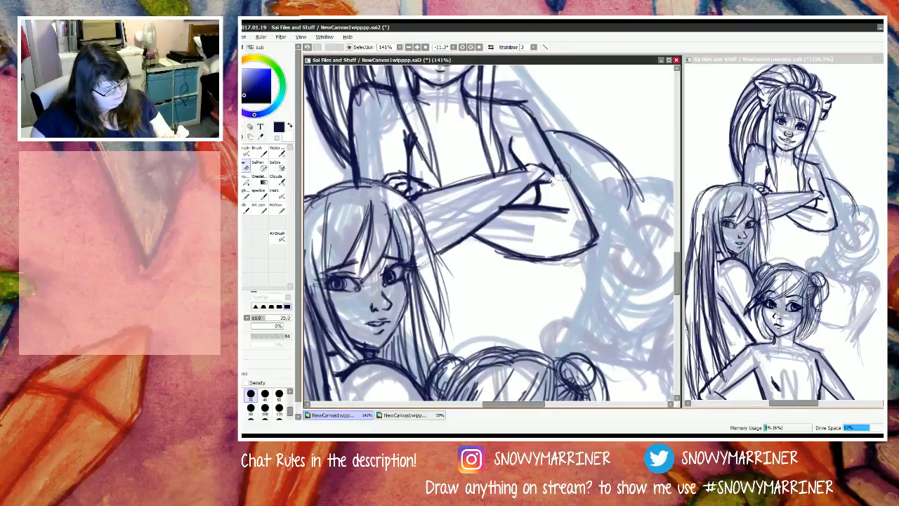
mouse_move(551, 166)
left_mouse_down()
mouse_move(549, 180)
mouse_move(533, 176)
mouse_move(523, 196)
mouse_move(459, 172)
mouse_move(495, 221)
mouse_move(450, 200)
mouse_move(455, 249)
mouse_move(458, 235)
left_mouse_up()
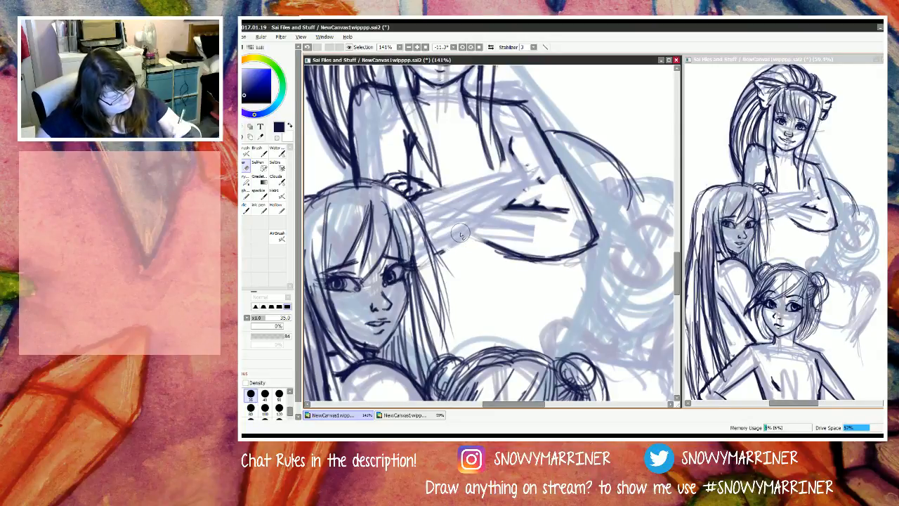
key("n")
left_click_drag(521, 208, 435, 261)
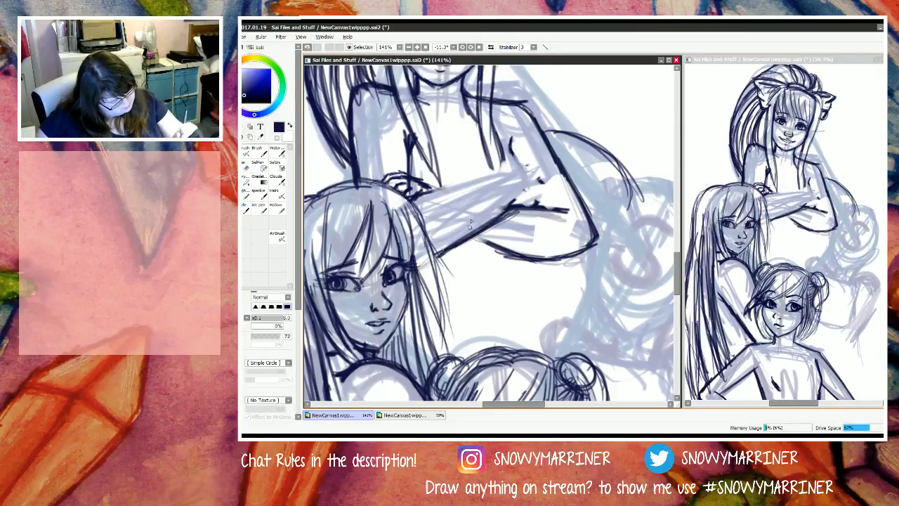
left_click_drag(485, 185, 407, 212)
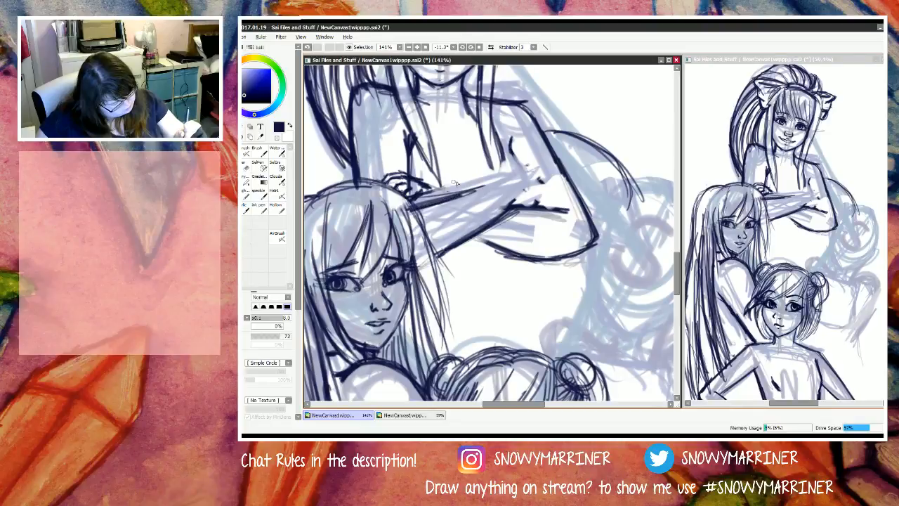
mouse_move(475, 198)
left_mouse_down()
mouse_move(505, 193)
mouse_move(469, 192)
mouse_move(532, 181)
mouse_move(544, 199)
mouse_move(537, 189)
mouse_move(543, 197)
mouse_move(489, 187)
mouse_move(521, 191)
mouse_move(513, 211)
mouse_move(531, 203)
mouse_move(552, 214)
left_mouse_up()
mouse_move(521, 195)
left_mouse_down()
mouse_move(542, 187)
mouse_move(519, 181)
left_mouse_up()
left_click_drag(513, 153, 533, 185)
left_click_drag(411, 178, 458, 194)
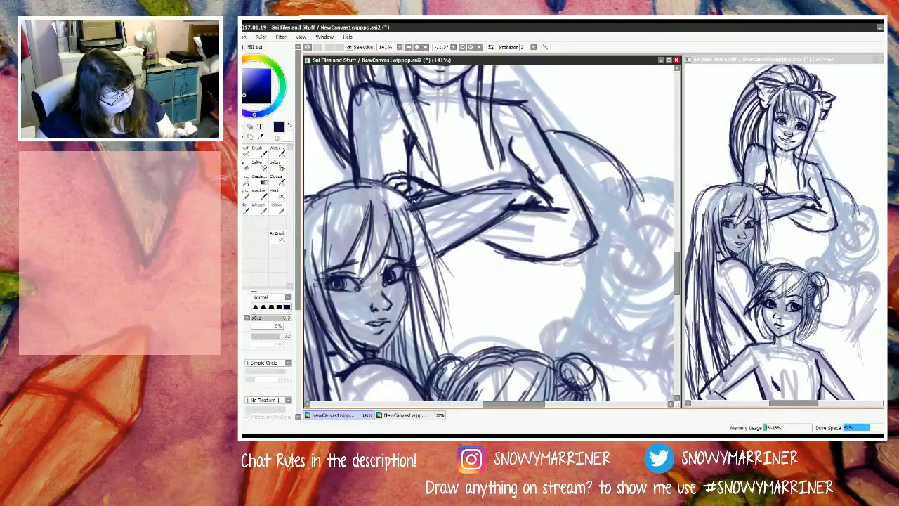
Step: Erase the small hand lines above the long-haired figure's head and redraw the inner edge of the M figure's upper arm
key("e")
mouse_move(397, 184)
left_mouse_down()
mouse_move(436, 203)
mouse_move(390, 184)
mouse_move(450, 196)
mouse_move(400, 187)
mouse_move(425, 222)
left_mouse_up()
key("n")
left_click_drag(409, 155, 411, 185)
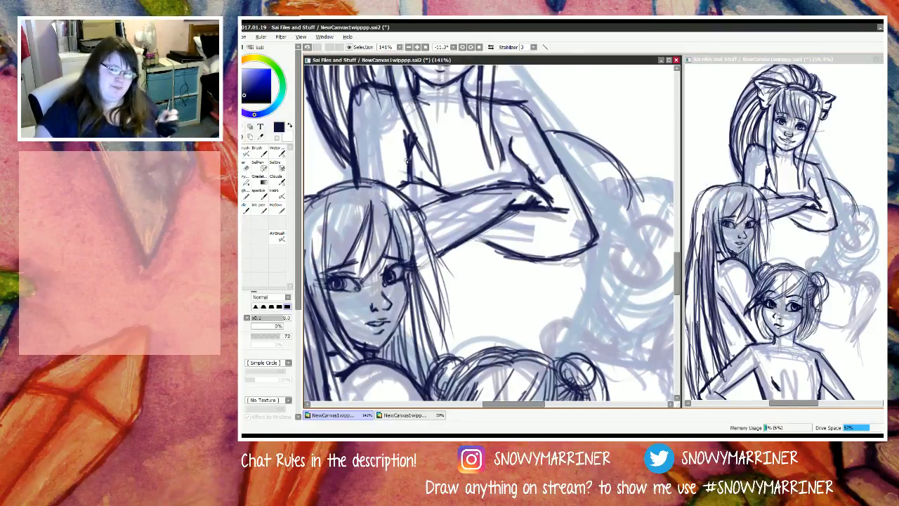
Step: Erase the long-haired figure's cheek and jaw outline and redraw it from beside the eye down to the chin
key("e")
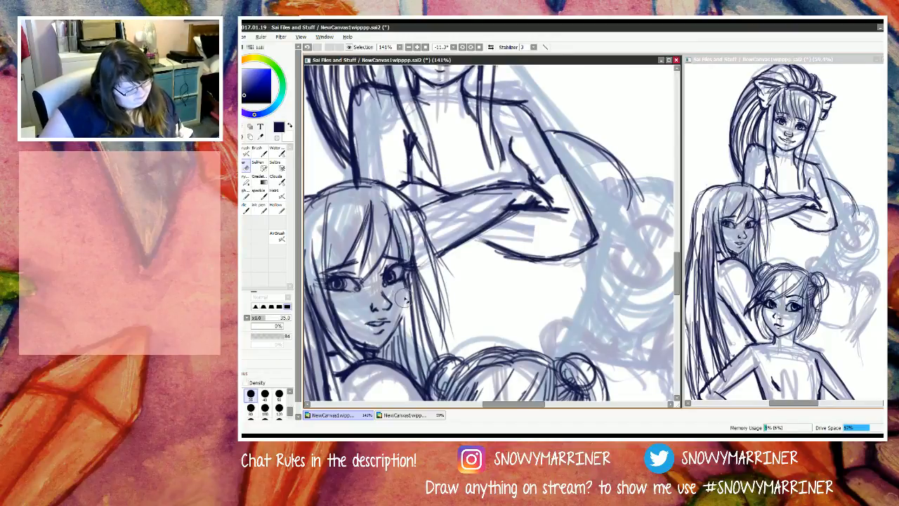
mouse_move(408, 296)
left_mouse_down()
mouse_move(380, 350)
mouse_move(382, 341)
left_mouse_up()
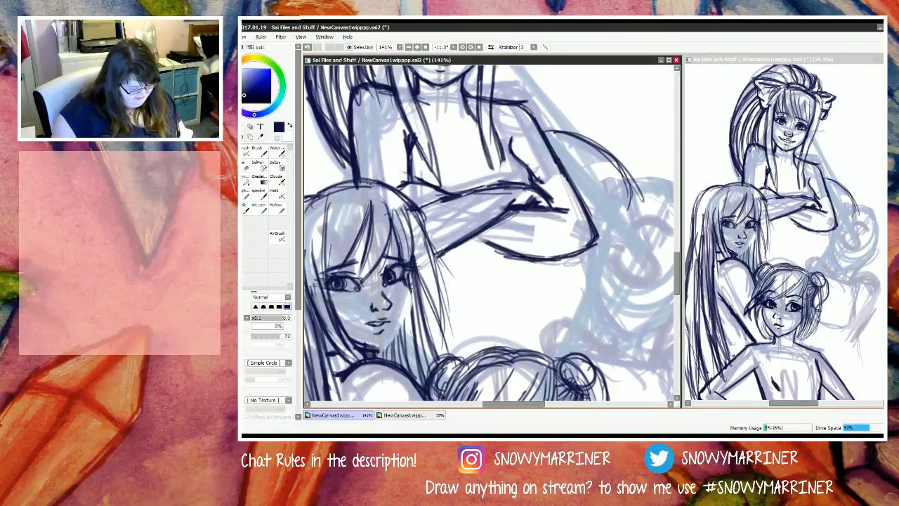
key("n")
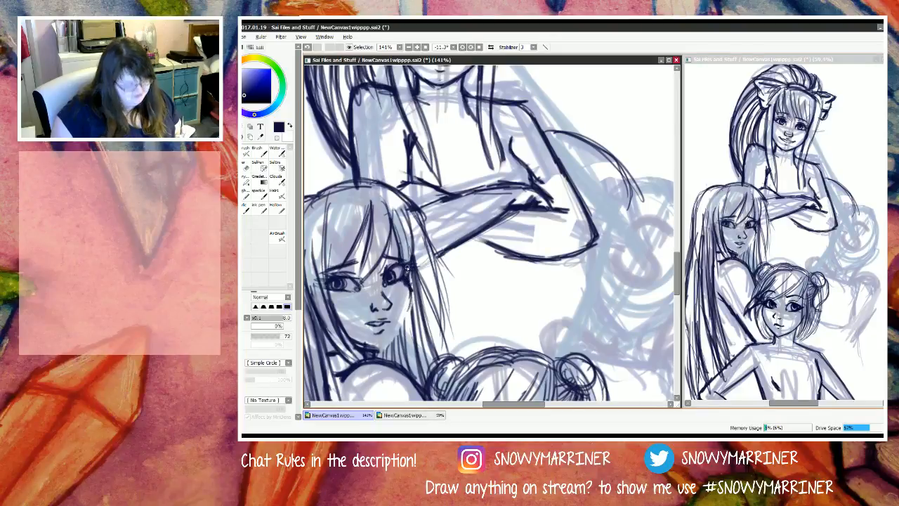
key("e")
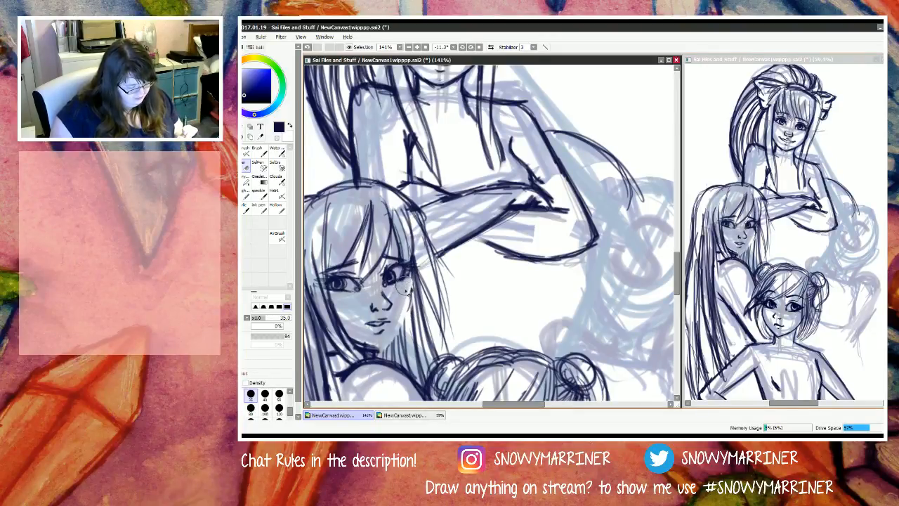
key("n")
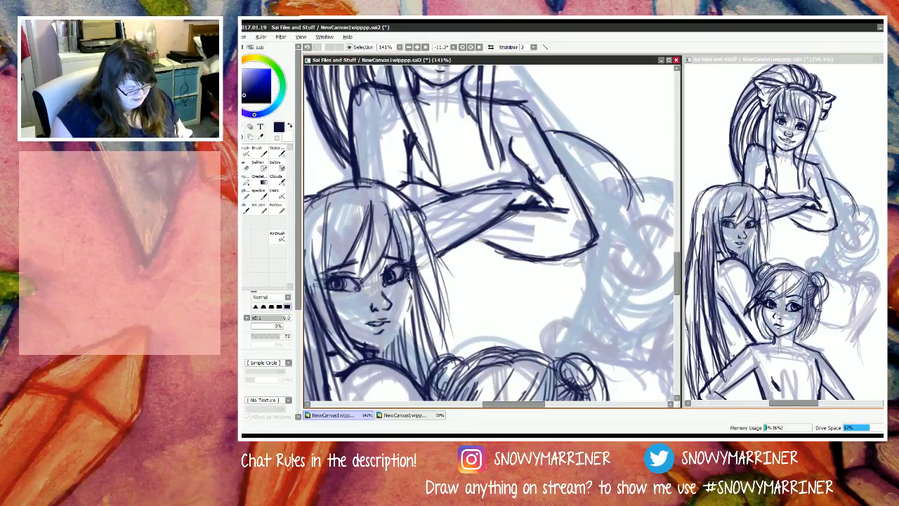
left_click_drag(410, 283, 400, 332)
mouse_move(411, 300)
left_mouse_down()
mouse_move(387, 344)
mouse_move(367, 348)
left_mouse_up()
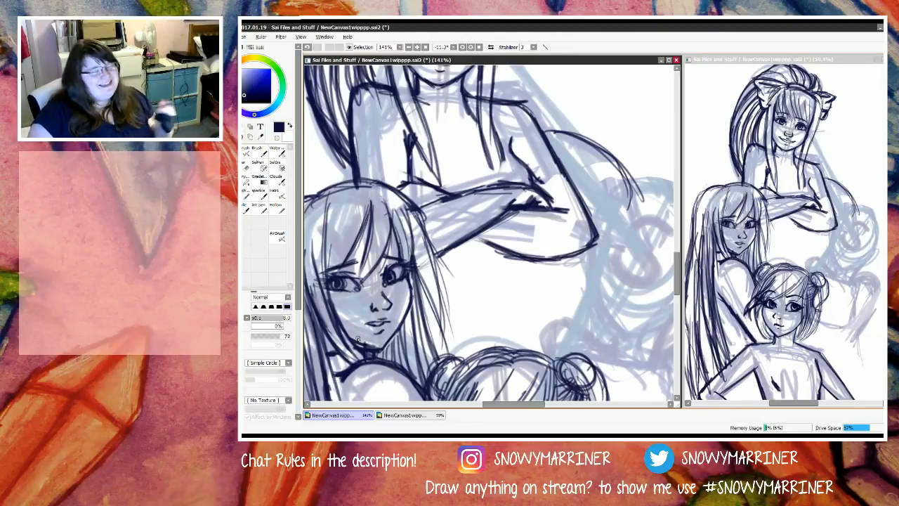
Step: Clean up the long-haired figure's chin by erasing stray lines and redrawing a short stroke under it
key("e")
mouse_move(356, 334)
left_mouse_down()
mouse_move(386, 344)
mouse_move(368, 347)
mouse_move(349, 334)
mouse_move(371, 348)
left_mouse_up()
key("n")
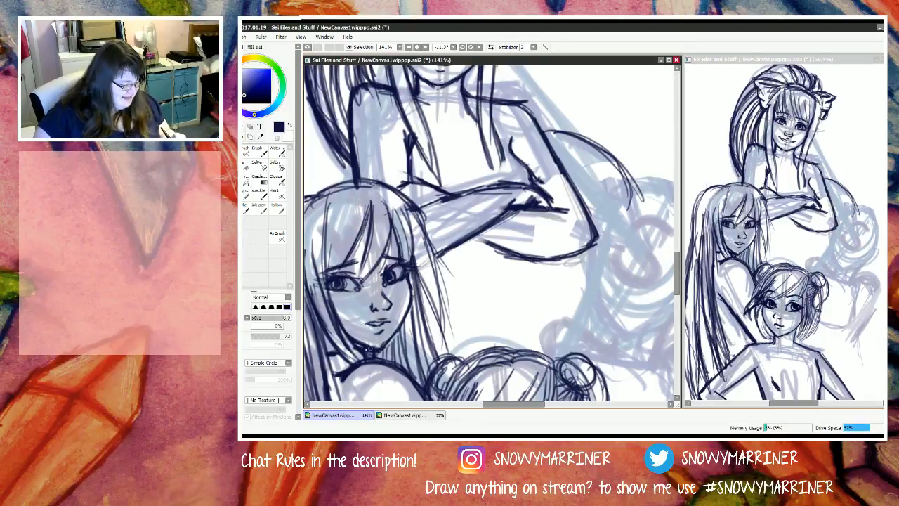
mouse_move(369, 347)
left_mouse_down()
mouse_move(353, 336)
mouse_move(364, 347)
left_mouse_up()
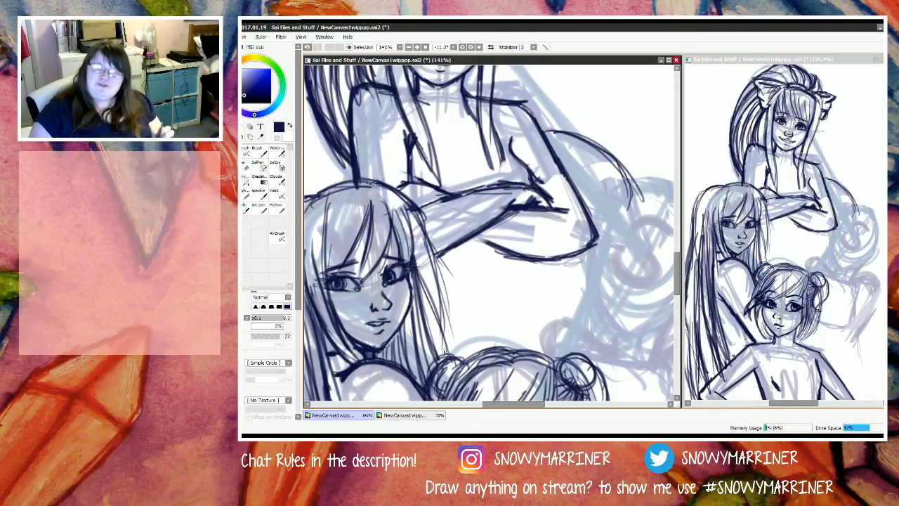
key("e")
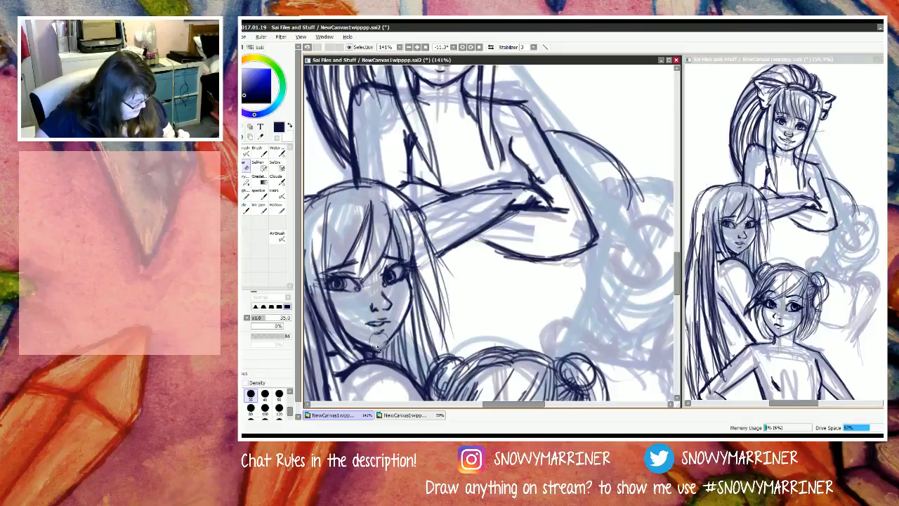
left_click_drag(380, 340, 369, 340)
key("n")
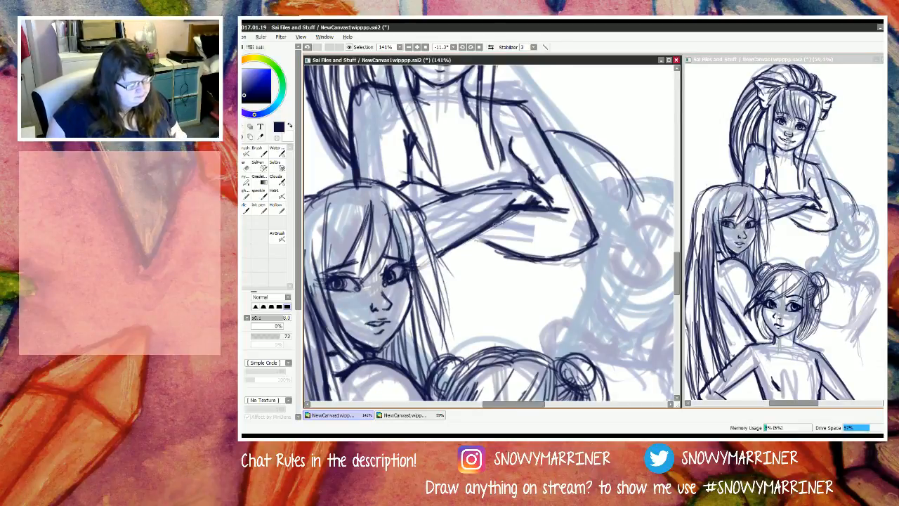
Step: Erase the lower edge of the M figure's tucked forearm and redraw it as a cleaner line running into the elbow
left_click_drag(476, 238, 511, 252)
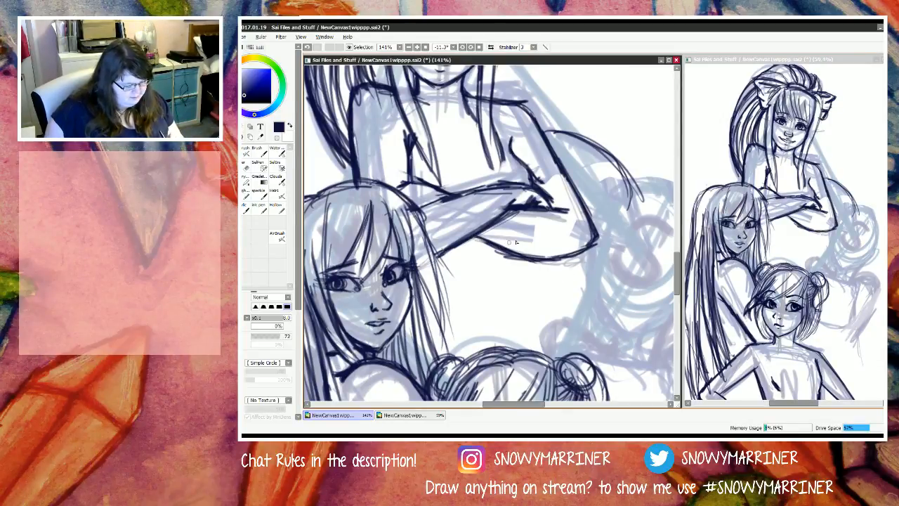
left_click_drag(569, 222, 523, 208)
left_click_drag(480, 239, 576, 265)
key("e")
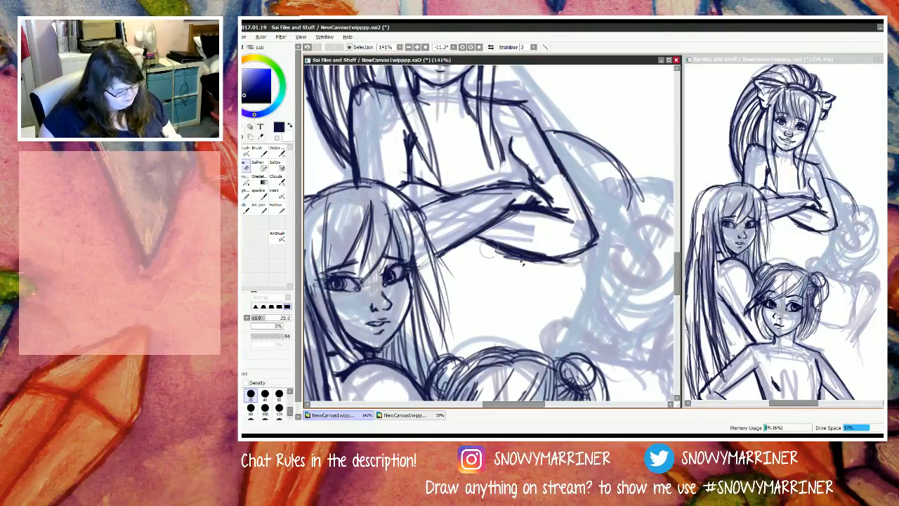
mouse_move(518, 253)
left_mouse_down()
mouse_move(490, 254)
mouse_move(573, 268)
left_mouse_up()
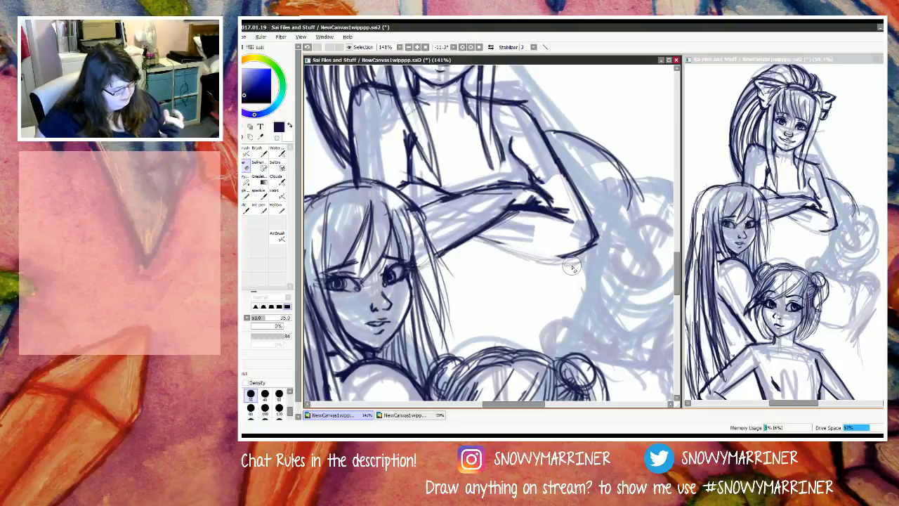
key("n")
left_click_drag(472, 237, 523, 259)
left_click_drag(467, 233, 554, 265)
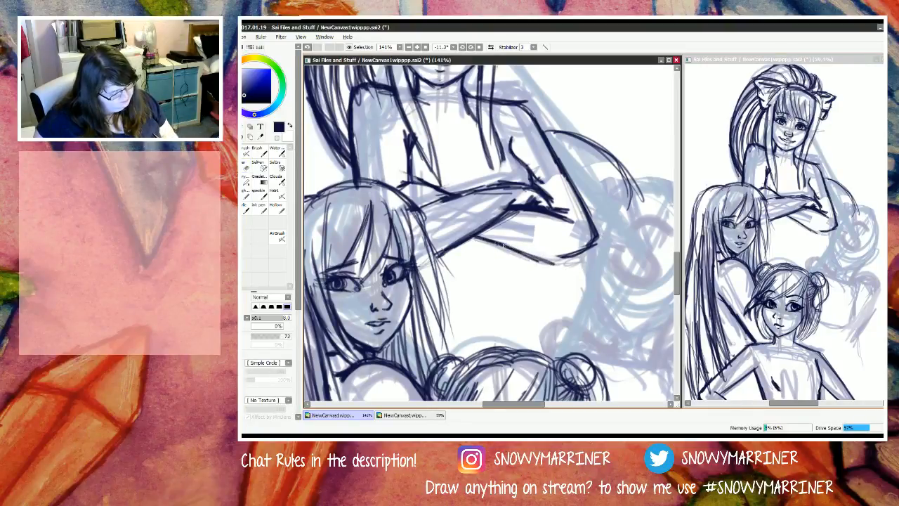
mouse_move(495, 243)
left_mouse_down()
mouse_move(565, 262)
mouse_move(556, 261)
mouse_move(595, 246)
mouse_move(553, 261)
mouse_move(478, 238)
left_mouse_up()
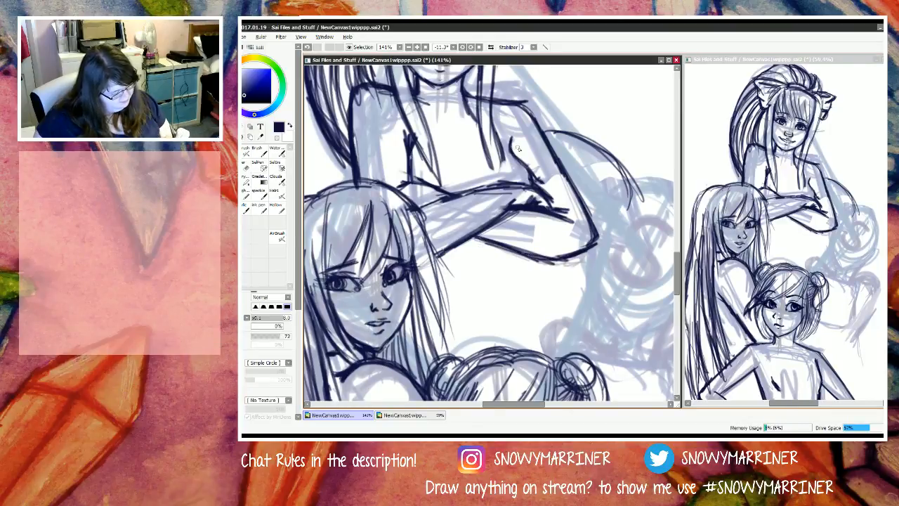
Step: Erase the inner line of the M figure's bent upper arm and redraw it curving down to the crossed forearms
key("e")
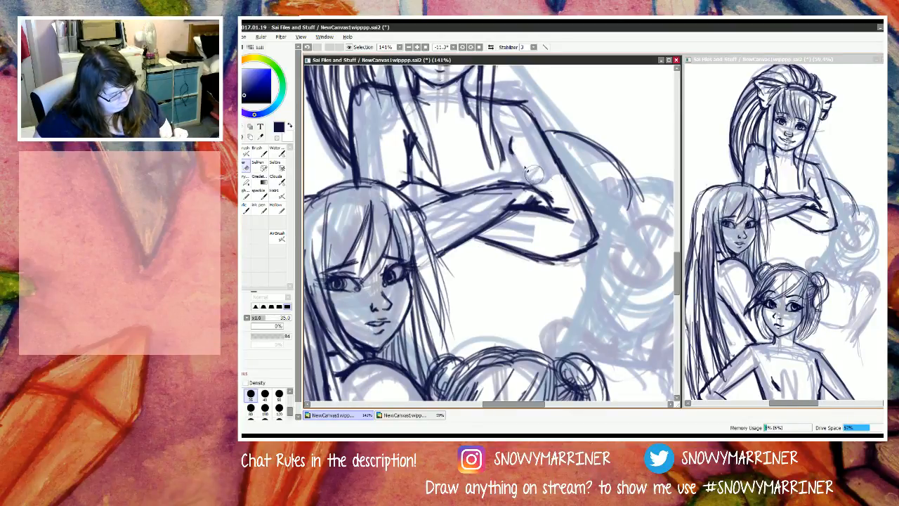
key("n")
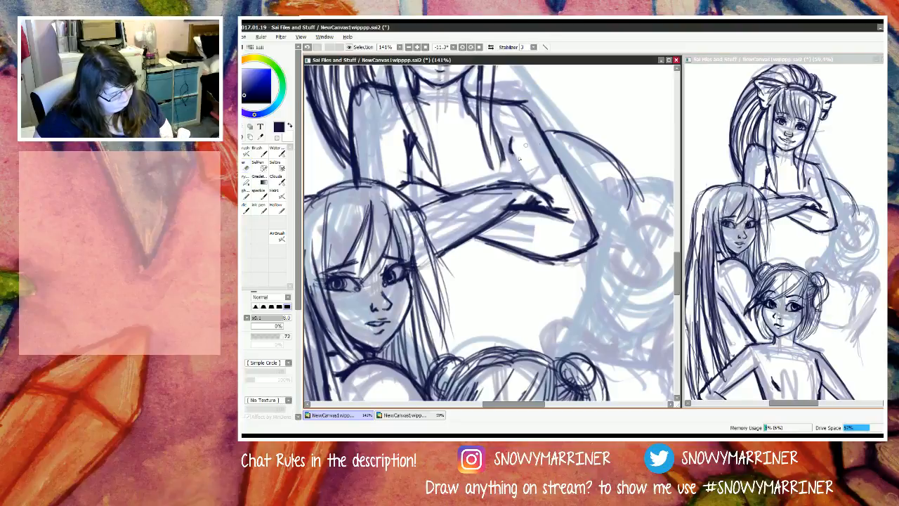
left_click_drag(509, 148, 536, 186)
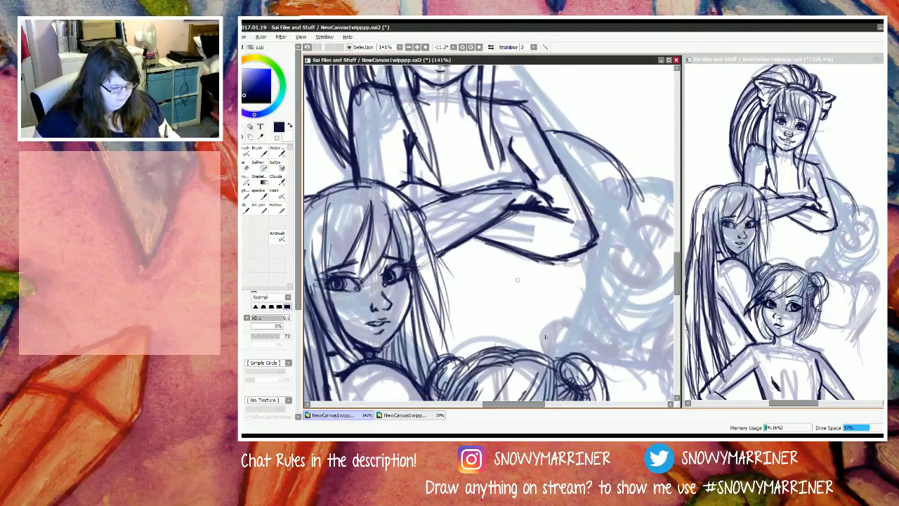
Step: Draw a neck line from the bun-haired N figure's jaw down to her shoulder
scroll(515, 276, "down", 7)
scroll(494, 238, "up", 4)
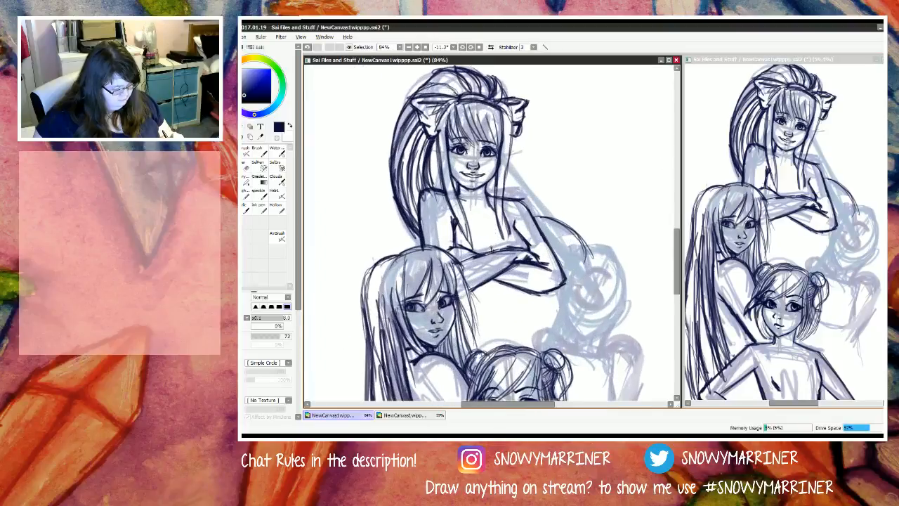
scroll(490, 248, "down", 4)
scroll(507, 374, "up", 6)
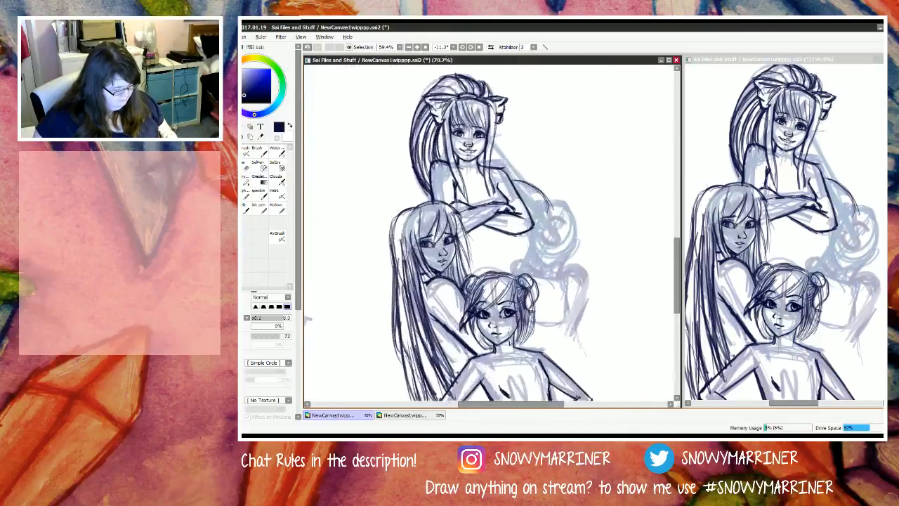
scroll(431, 347, "down", 1)
scroll(430, 347, "up", 2)
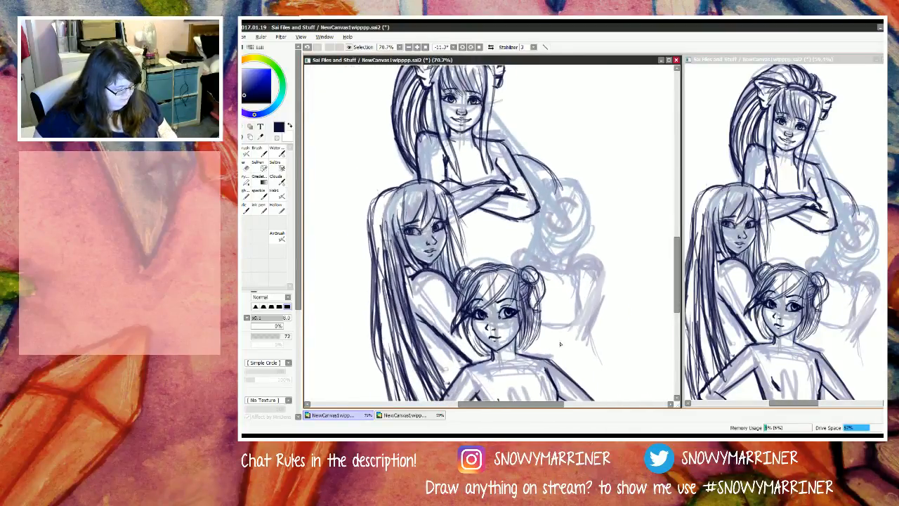
left_click_drag(503, 324, 499, 351)
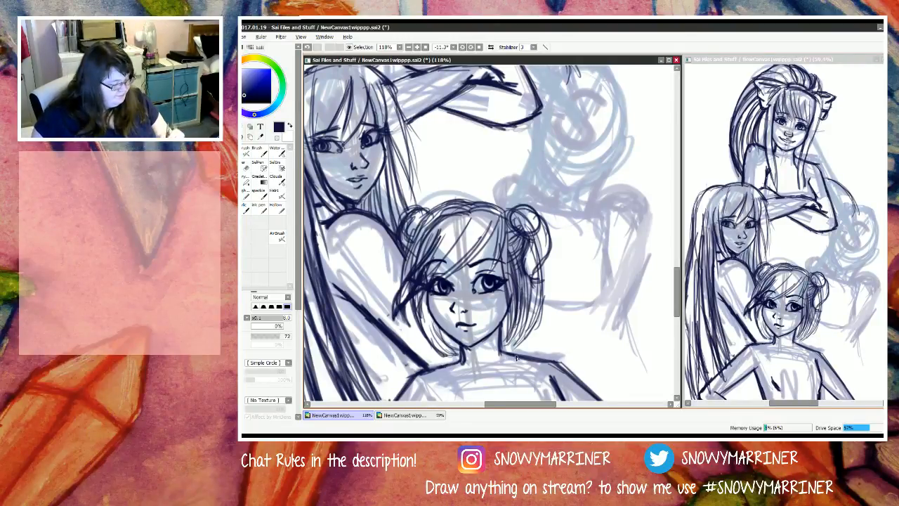
mouse_move(679, 304)
left_mouse_down()
mouse_move(680, 295)
mouse_move(680, 302)
left_mouse_up()
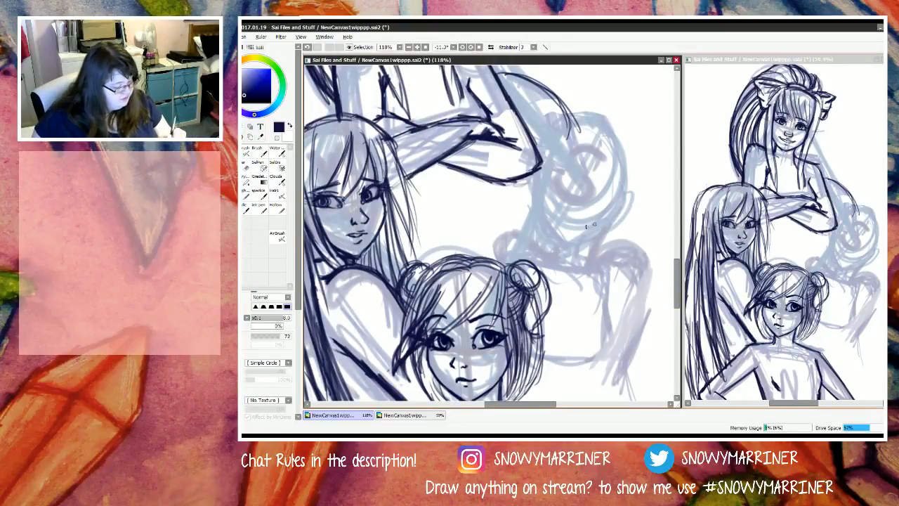
left_click_drag(500, 405, 524, 393)
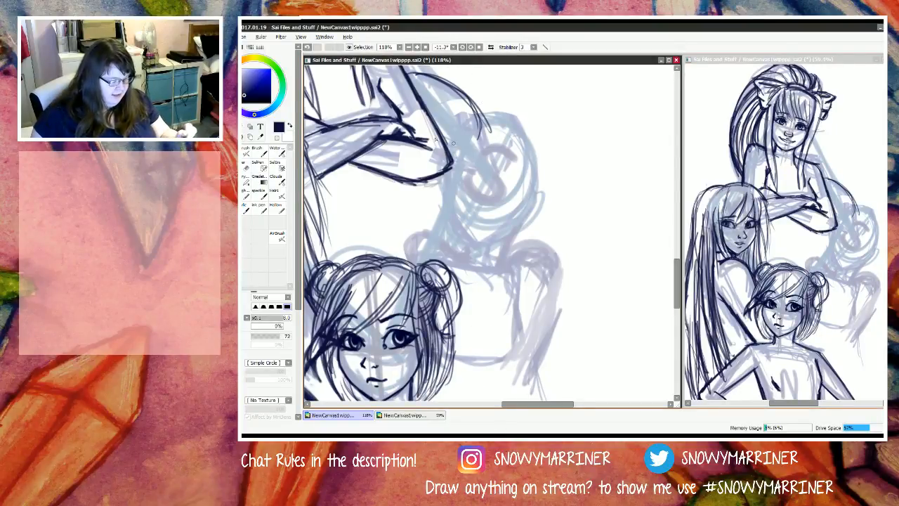
scroll(441, 197, "down", 6)
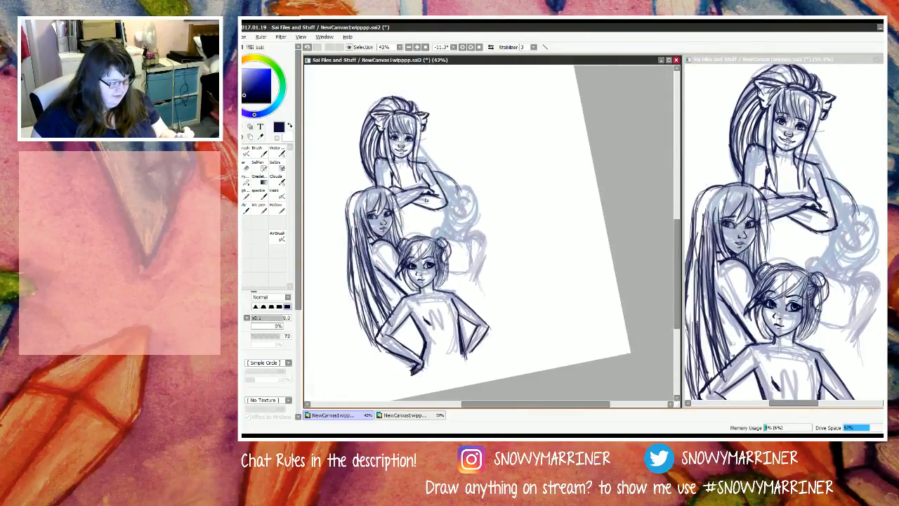
scroll(430, 187, "up", 3)
scroll(485, 246, "down", 1)
scroll(505, 300, "up", 4)
scroll(505, 299, "up", 2)
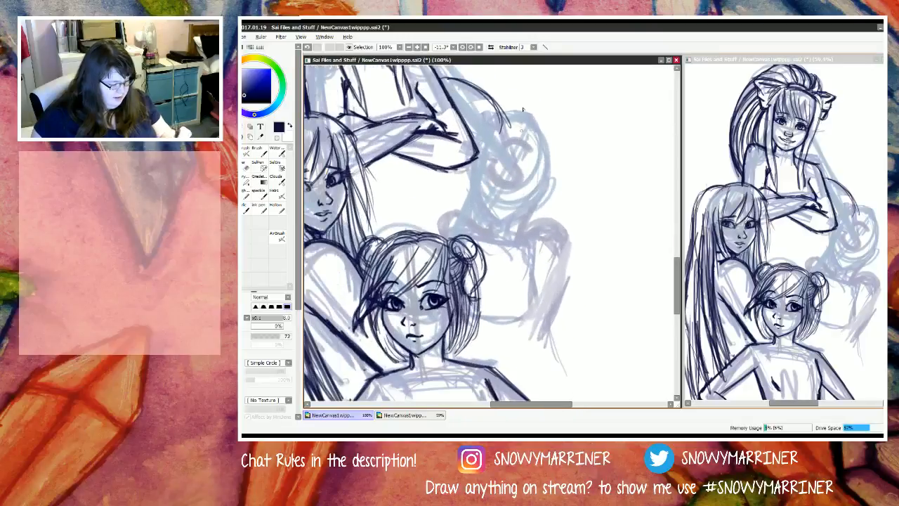
Step: Outline the S figure's jaw with dark strokes down both cheeks that meet in a pointed chin
scroll(488, 233, "up", 1)
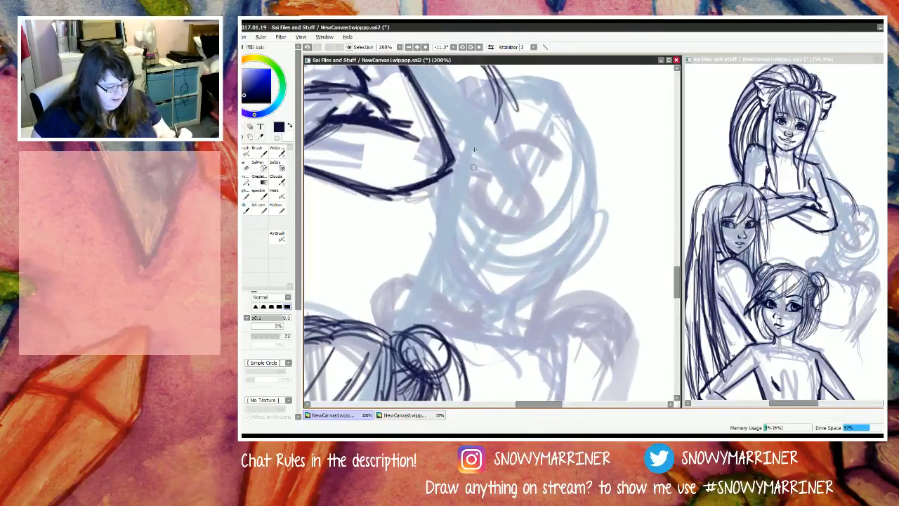
mouse_move(454, 189)
left_mouse_down()
mouse_move(455, 260)
mouse_move(494, 308)
left_mouse_up()
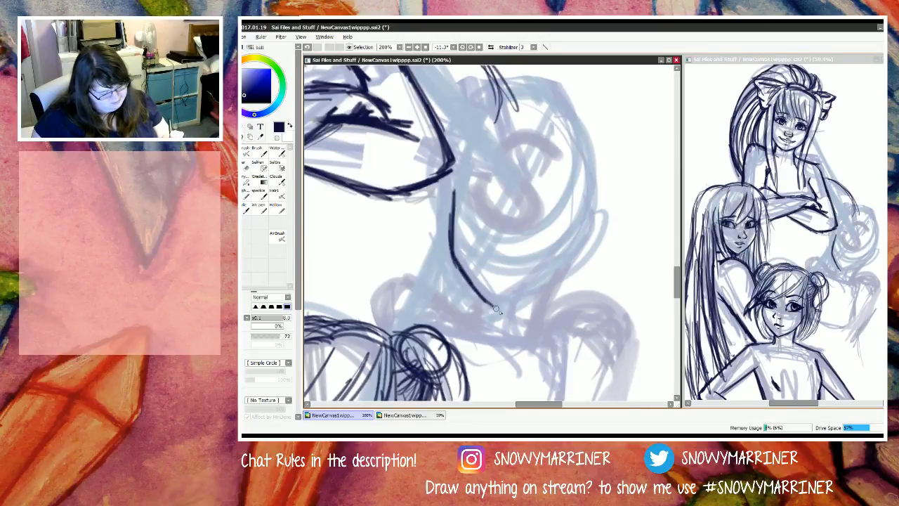
mouse_move(581, 225)
left_mouse_down()
mouse_move(556, 281)
mouse_move(581, 229)
mouse_move(510, 304)
left_mouse_up()
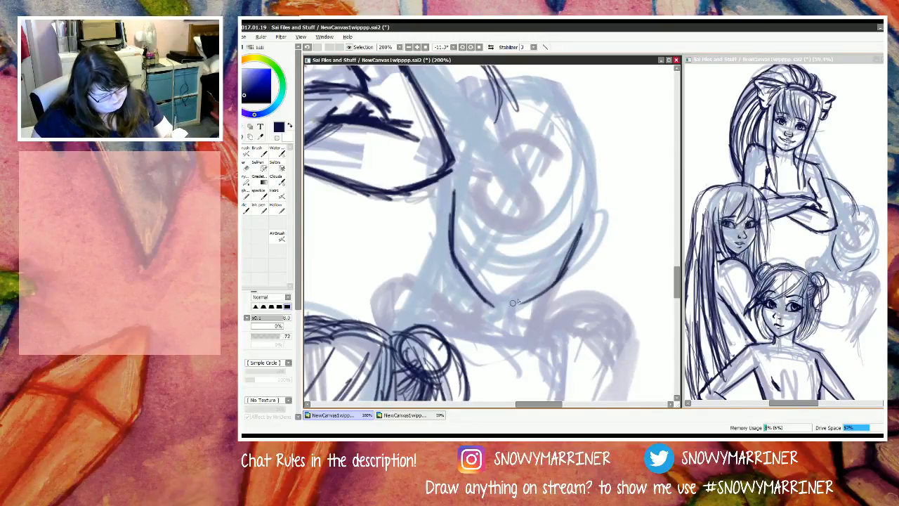
mouse_move(553, 282)
left_mouse_down()
mouse_move(497, 306)
mouse_move(508, 308)
left_mouse_up()
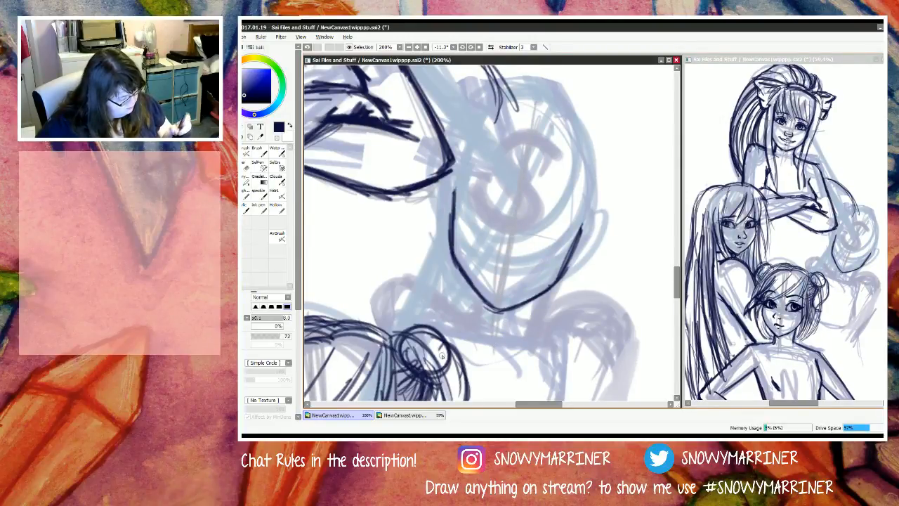
Step: Fade the letter S and guide strokes inside the S figure's face with a size 120 eraser at density 47
key("e")
mouse_move(561, 144)
left_mouse_down()
mouse_move(556, 172)
mouse_move(547, 208)
mouse_move(486, 207)
mouse_move(493, 256)
left_mouse_up()
key("ctrl+z")
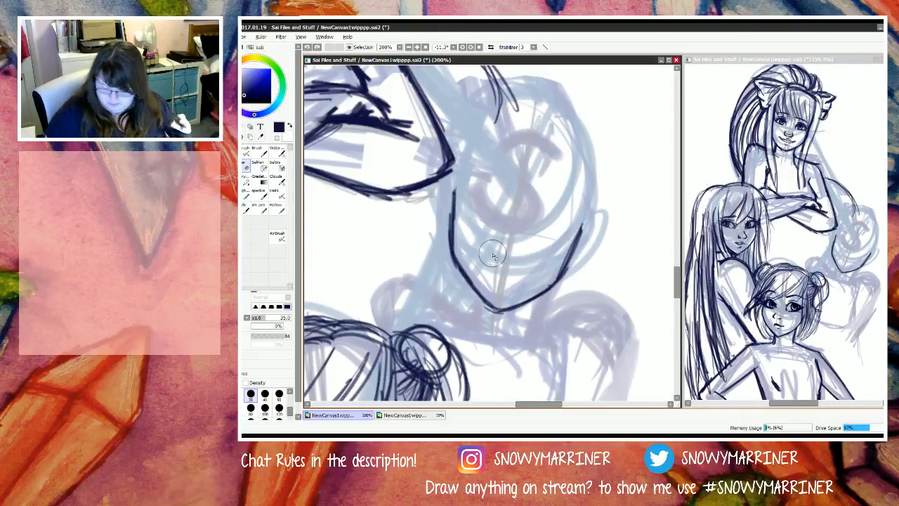
key("bracketright")
key("bracketright")
key("bracketright")
key("bracketright")
key("bracketright")
key("bracketright")
key("bracketright")
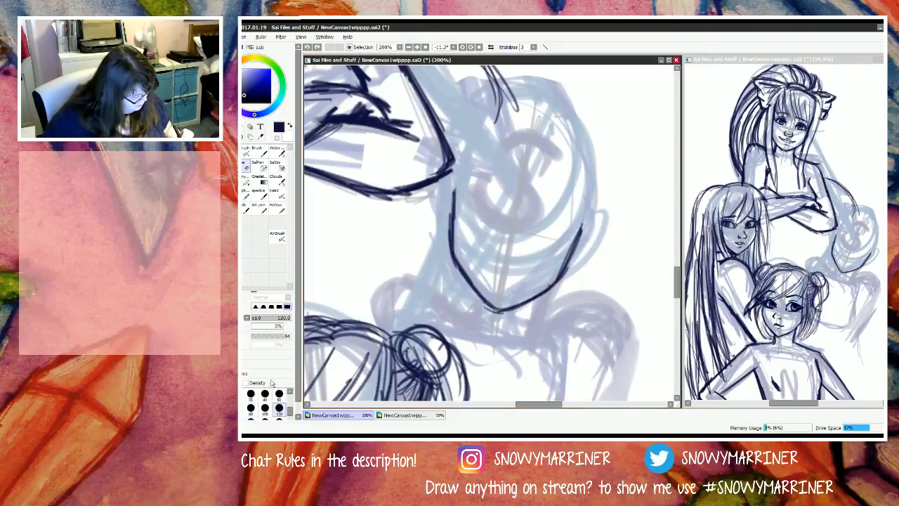
left_click(270, 335)
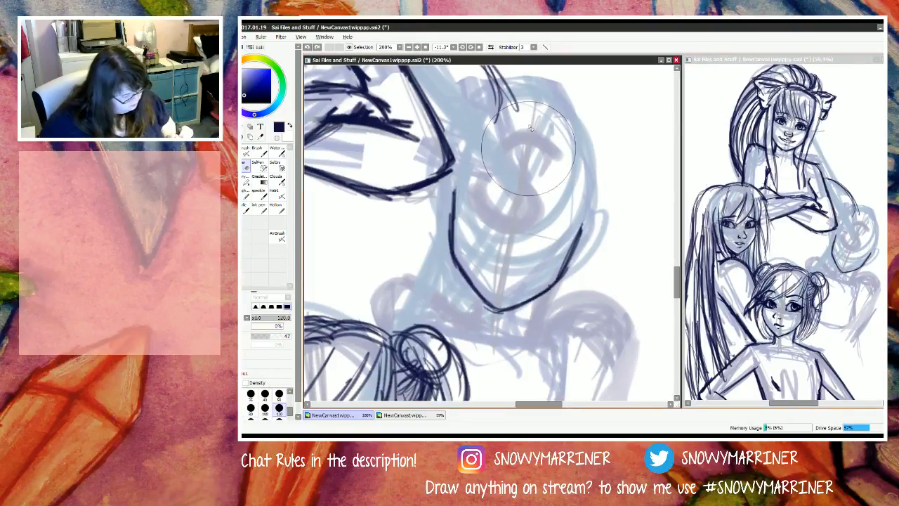
mouse_move(528, 149)
left_mouse_down()
mouse_move(571, 207)
mouse_move(571, 266)
mouse_move(504, 269)
mouse_move(472, 318)
left_mouse_up()
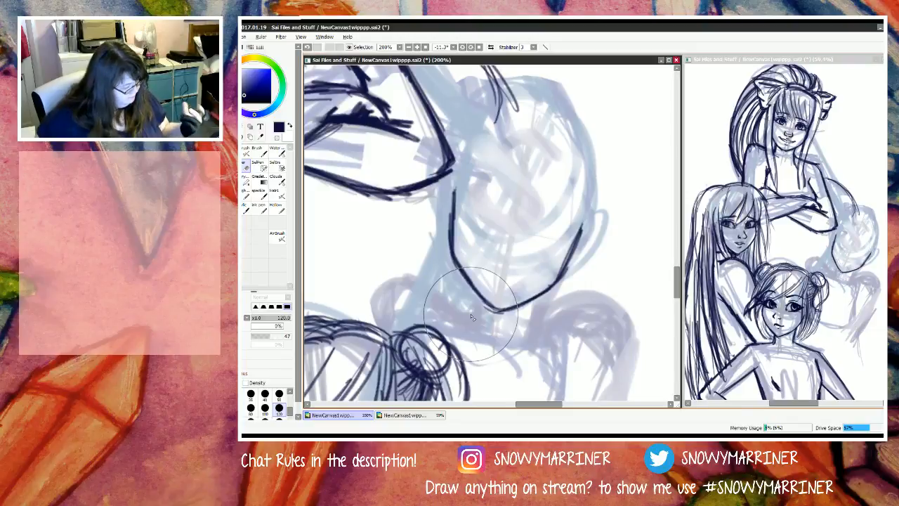
Step: Sketch light guides on the S figure's face: a slanted centre line, a curved eye line and a small nose circle
key("n")
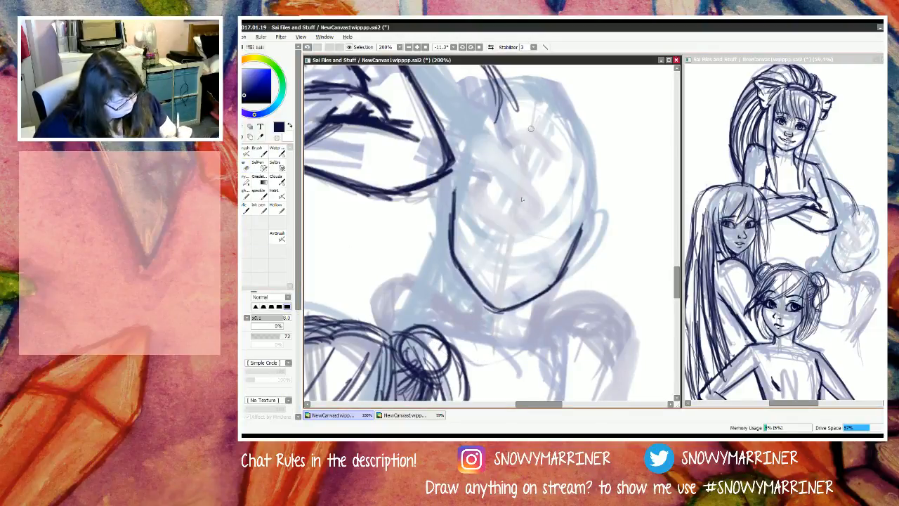
left_click_drag(538, 102, 498, 306)
left_click_drag(537, 102, 500, 330)
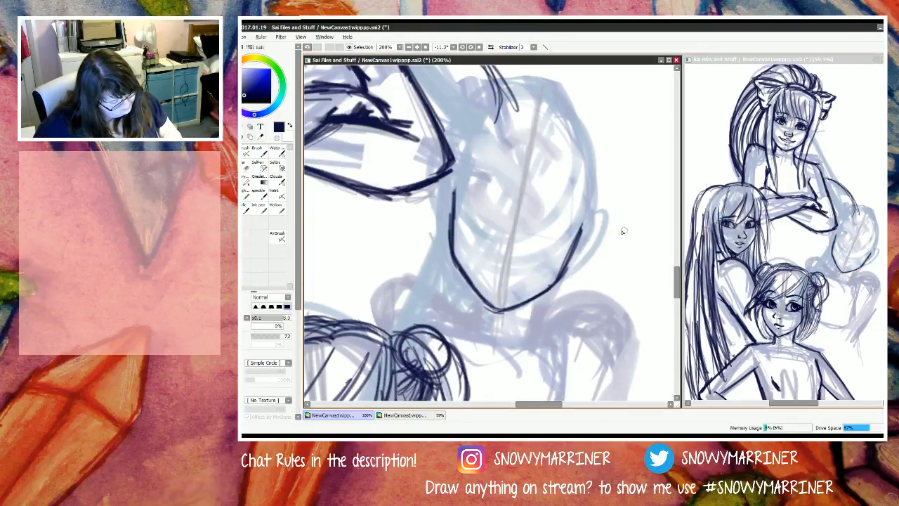
mouse_move(489, 230)
left_mouse_down()
mouse_move(440, 210)
mouse_move(605, 248)
mouse_move(459, 220)
mouse_move(607, 231)
mouse_move(452, 215)
mouse_move(422, 202)
left_mouse_up()
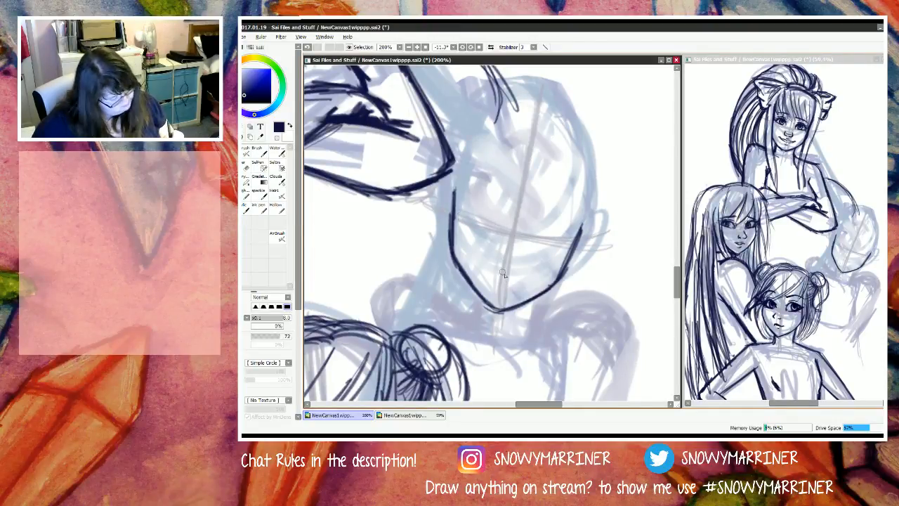
mouse_move(517, 255)
left_mouse_down()
mouse_move(508, 266)
mouse_move(498, 243)
left_mouse_up()
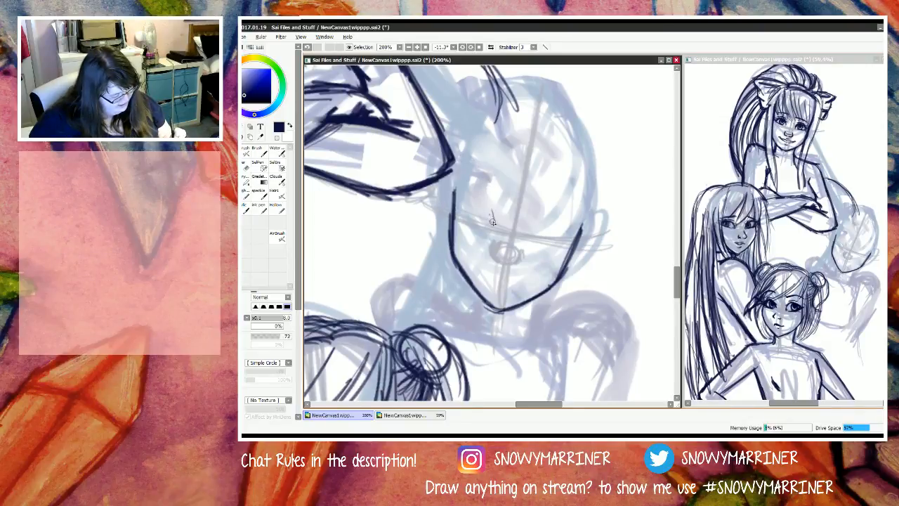
Step: Draw the S figure's two eyes on the curved guide, each with a lid outline and an oval iris
mouse_move(491, 209)
left_mouse_down()
mouse_move(465, 204)
mouse_move(478, 202)
mouse_move(460, 211)
mouse_move(482, 223)
left_mouse_up()
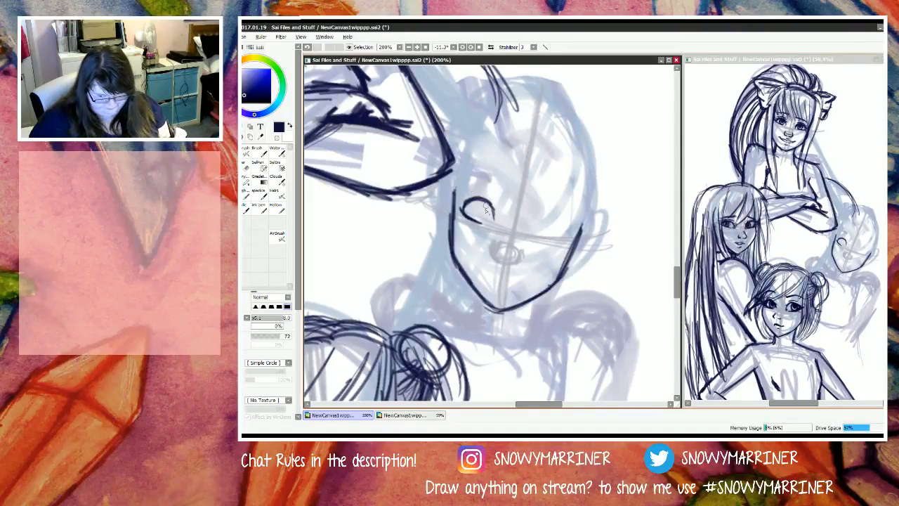
left_click_drag(492, 207, 494, 216)
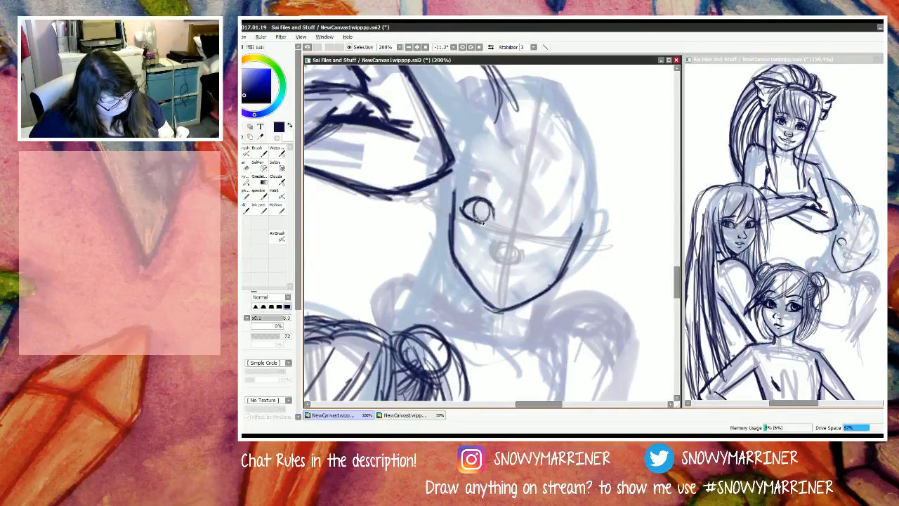
left_click_drag(478, 206, 479, 212)
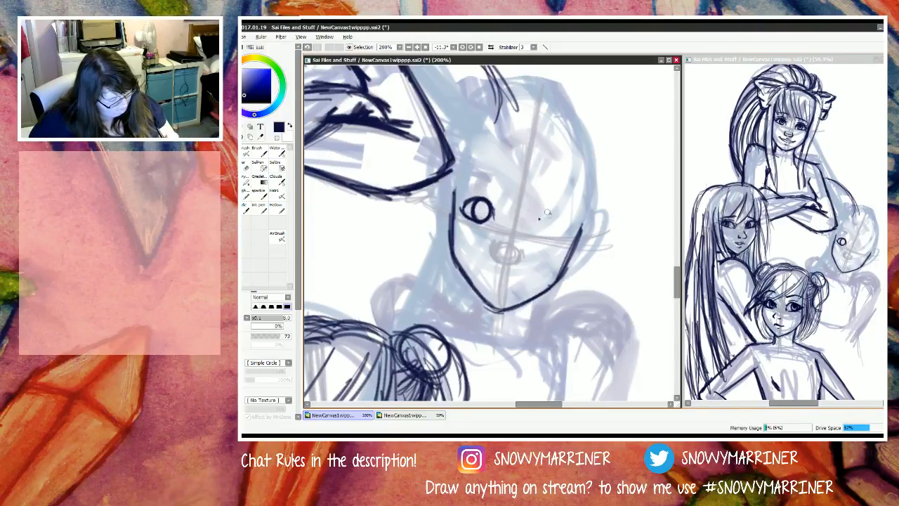
mouse_move(548, 213)
left_mouse_down()
mouse_move(567, 236)
mouse_move(562, 224)
mouse_move(556, 242)
mouse_move(565, 234)
mouse_move(550, 242)
mouse_move(560, 241)
mouse_move(543, 239)
mouse_move(554, 217)
left_mouse_up()
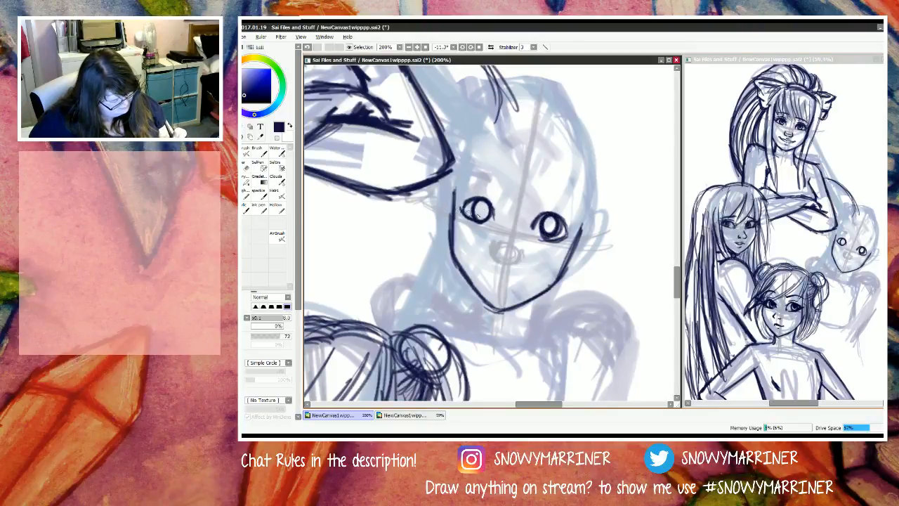
Step: Fade both of the S figure's eyes with the large soft eraser and redraw their upper lids in dark arcs
mouse_move(475, 211)
left_mouse_down()
mouse_move(486, 208)
mouse_move(472, 214)
mouse_move(466, 191)
mouse_move(484, 214)
mouse_move(479, 195)
left_mouse_up()
key("e")
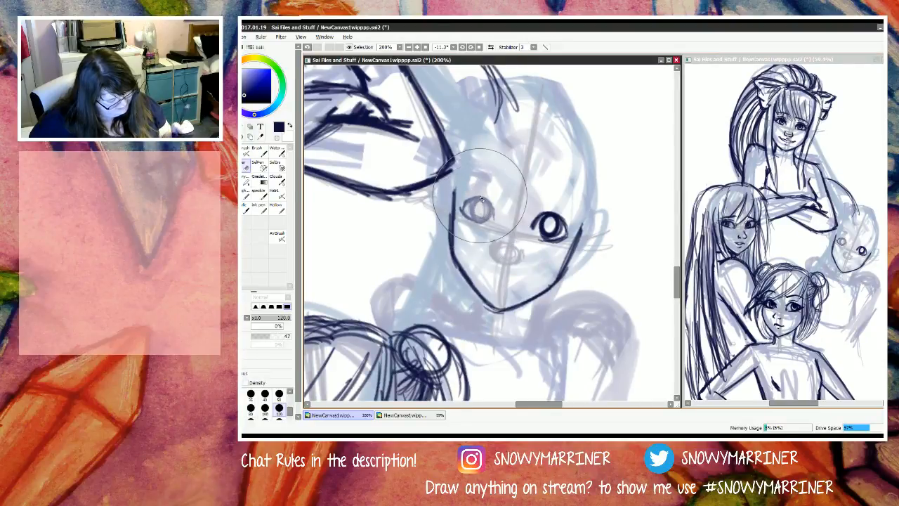
mouse_move(553, 224)
left_mouse_down()
mouse_move(484, 201)
mouse_move(464, 208)
mouse_move(477, 200)
left_mouse_up()
key("n")
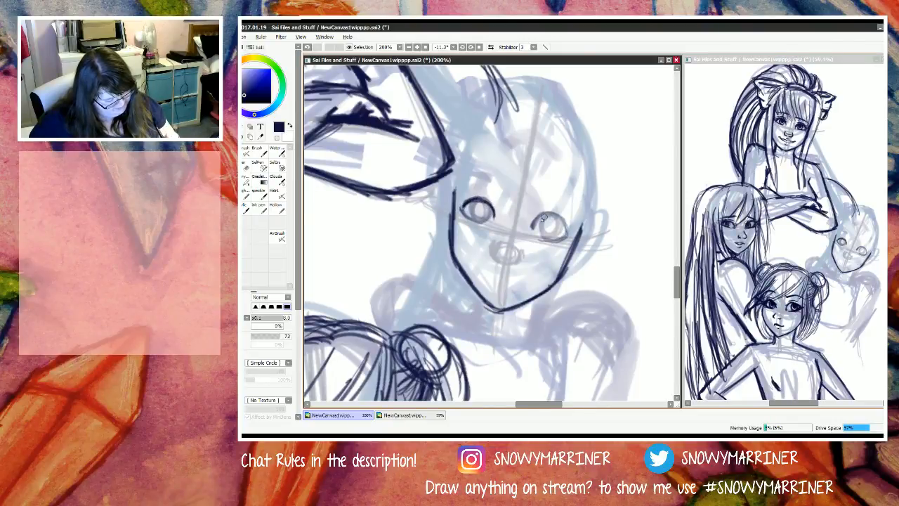
mouse_move(542, 218)
left_mouse_down()
mouse_move(535, 226)
mouse_move(562, 219)
mouse_move(567, 234)
mouse_move(551, 239)
left_mouse_up()
mouse_move(485, 210)
left_mouse_down()
mouse_move(492, 204)
mouse_move(462, 205)
left_mouse_up()
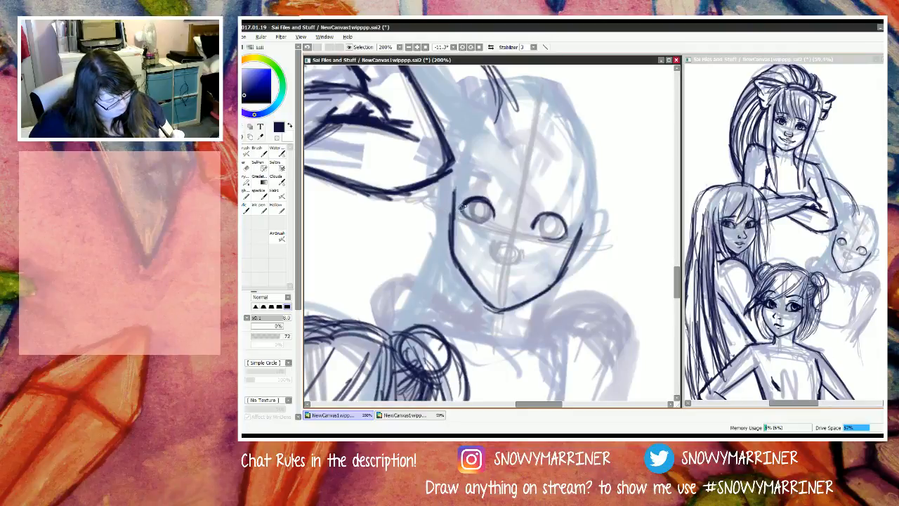
Step: Erase the faded irises and lower lid traces inside the S figure's eyes with a stronger eraser at size 10
key("e")
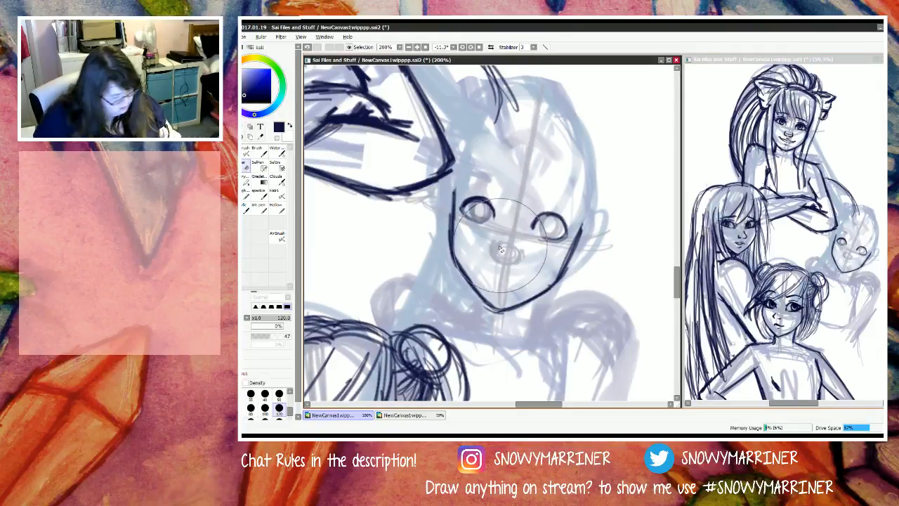
key("bracketleft")
key("bracketleft")
key("bracketleft")
key("bracketleft")
key("bracketleft")
key("bracketleft")
key("bracketleft")
key("bracketleft")
key("bracketleft")
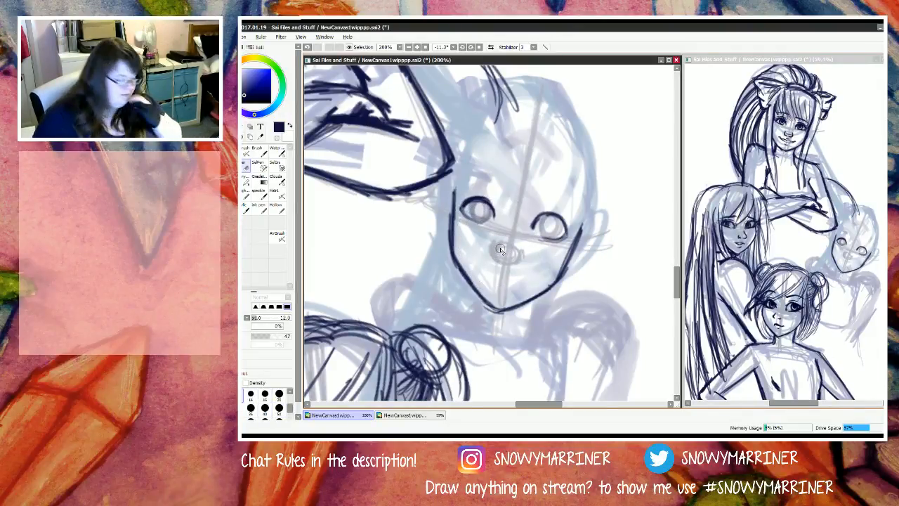
mouse_move(486, 212)
left_mouse_down()
mouse_move(478, 220)
mouse_move(480, 210)
left_mouse_up()
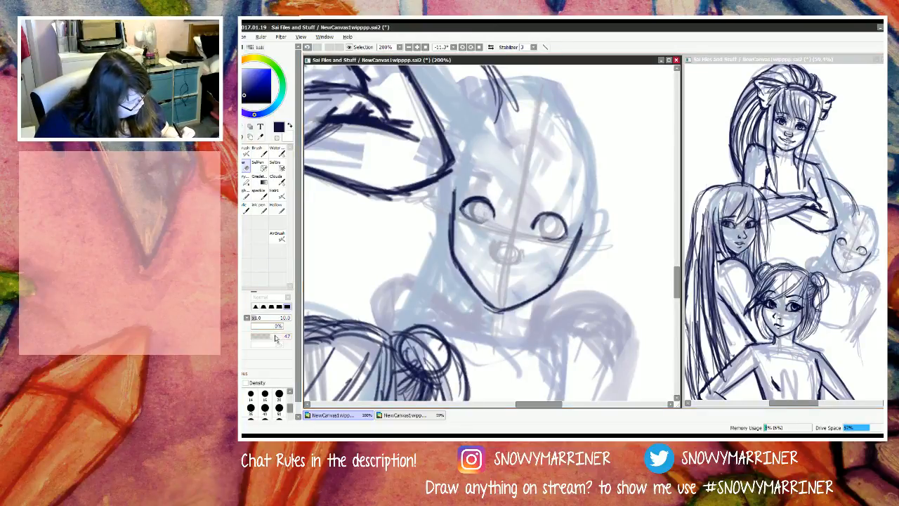
left_click_drag(275, 336, 287, 336)
left_click_drag(477, 213, 483, 223)
left_click_drag(552, 227, 556, 233)
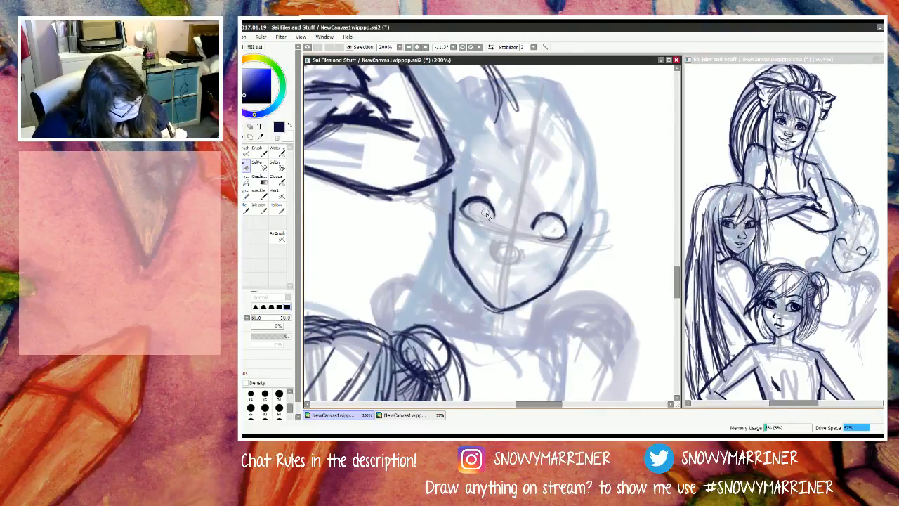
mouse_move(486, 213)
left_mouse_down()
mouse_move(479, 205)
mouse_move(492, 221)
left_mouse_up()
Step: Redraw the lower lids, inner corners and oval irises of both of the S figure's eyes with the dark pencil
left_click(230, 197)
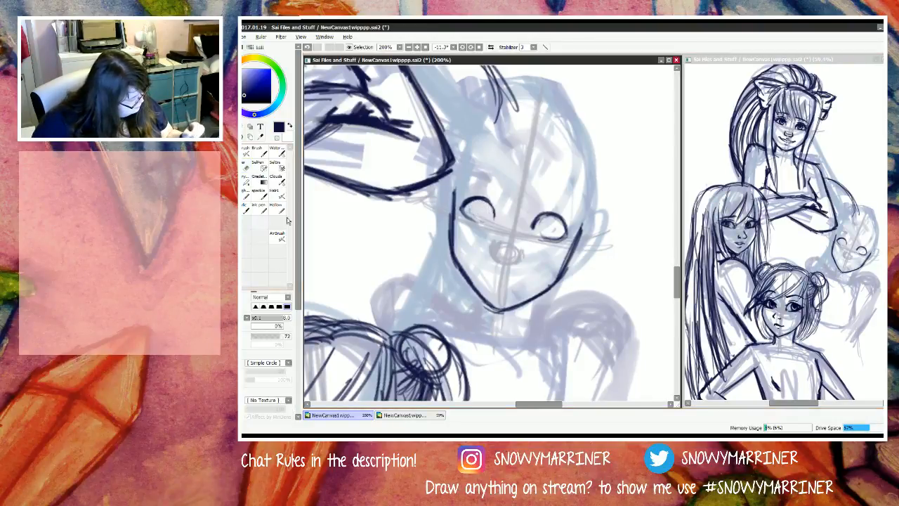
mouse_move(489, 208)
left_mouse_down()
mouse_move(477, 199)
mouse_move(462, 205)
mouse_move(472, 222)
left_mouse_up()
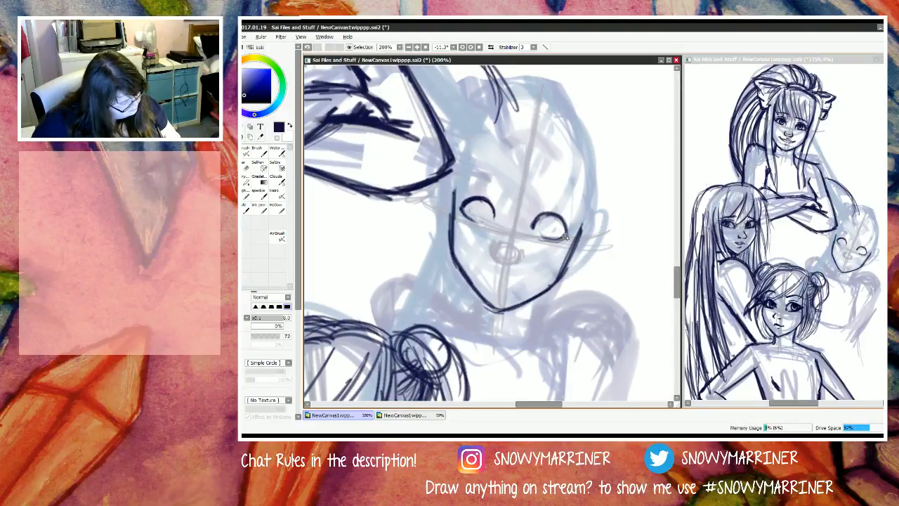
left_click_drag(562, 238, 535, 238)
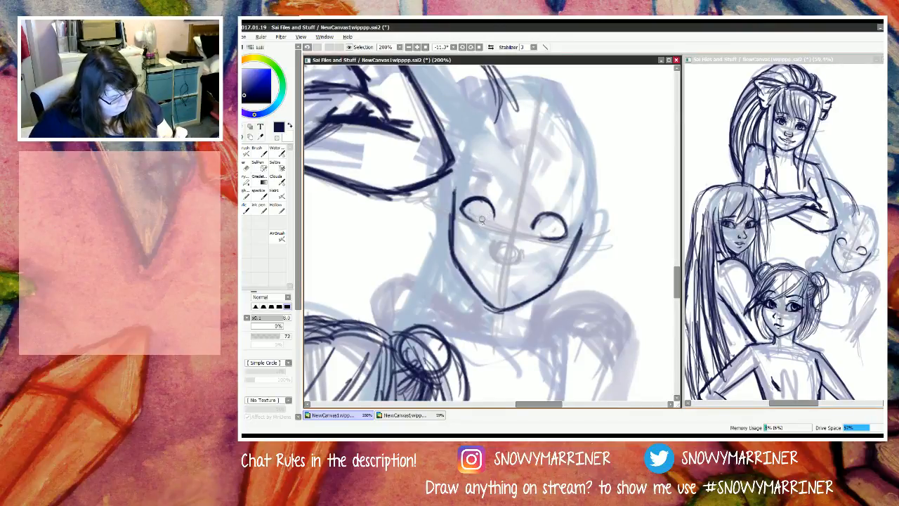
mouse_move(478, 202)
left_mouse_down()
mouse_move(475, 214)
mouse_move(484, 217)
mouse_move(475, 210)
left_mouse_up()
mouse_move(552, 216)
left_mouse_down()
mouse_move(543, 238)
mouse_move(557, 219)
mouse_move(545, 233)
mouse_move(547, 215)
left_mouse_up()
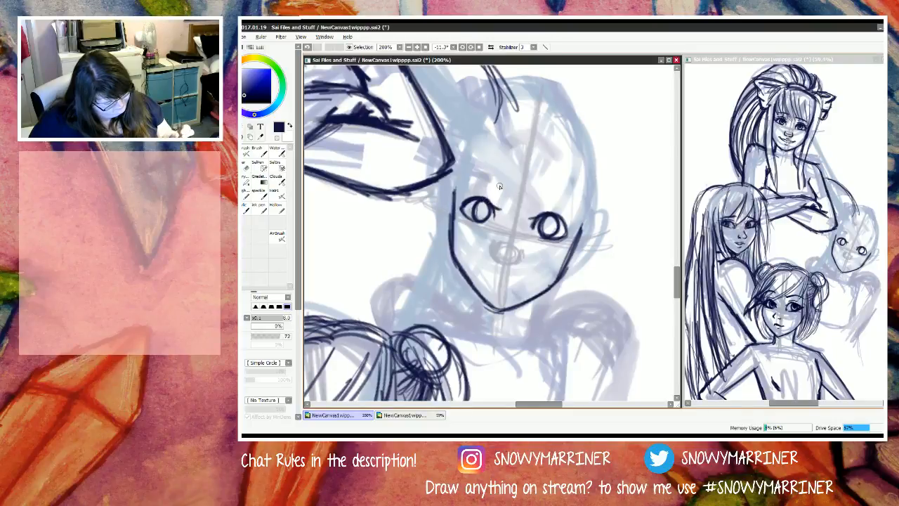
Step: Add lashes at the outer corners of the S figure's eyes and a short crease above each upper lid
mouse_move(558, 215)
left_mouse_down()
mouse_move(578, 234)
mouse_move(557, 239)
left_mouse_up()
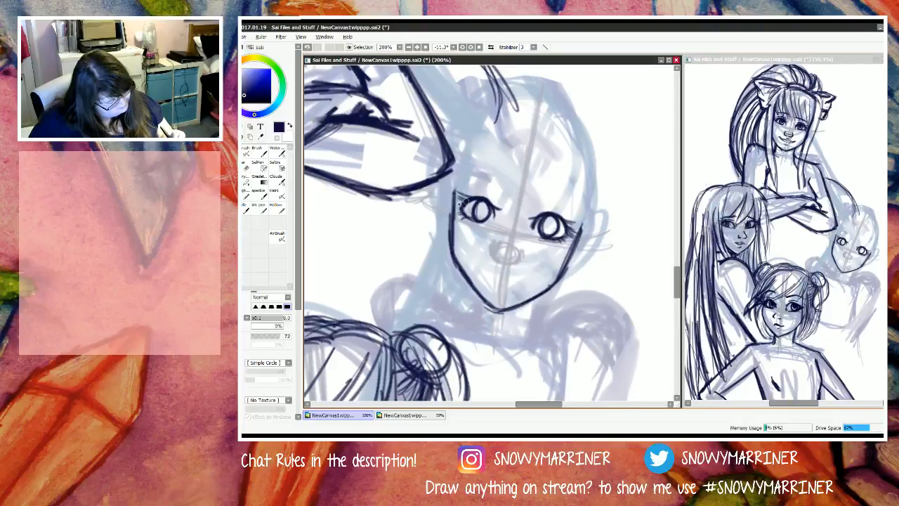
left_click_drag(464, 202, 454, 196)
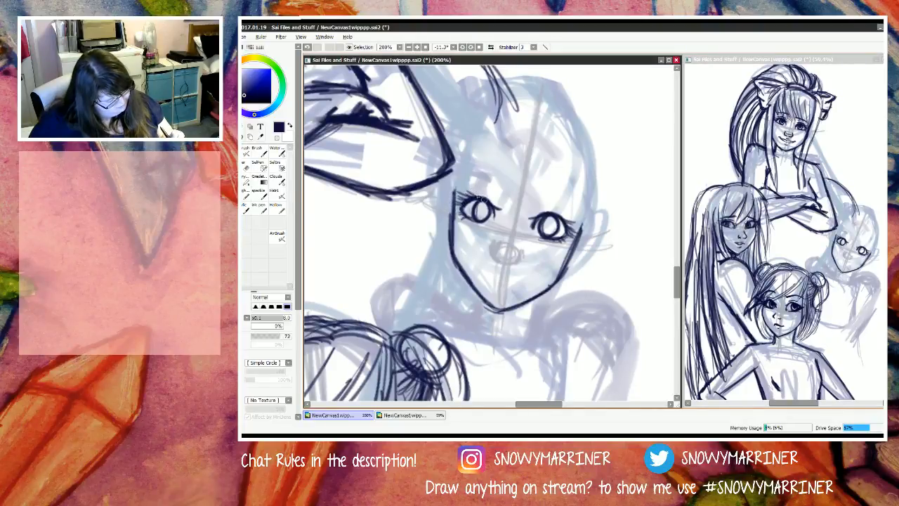
left_click_drag(475, 191, 493, 196)
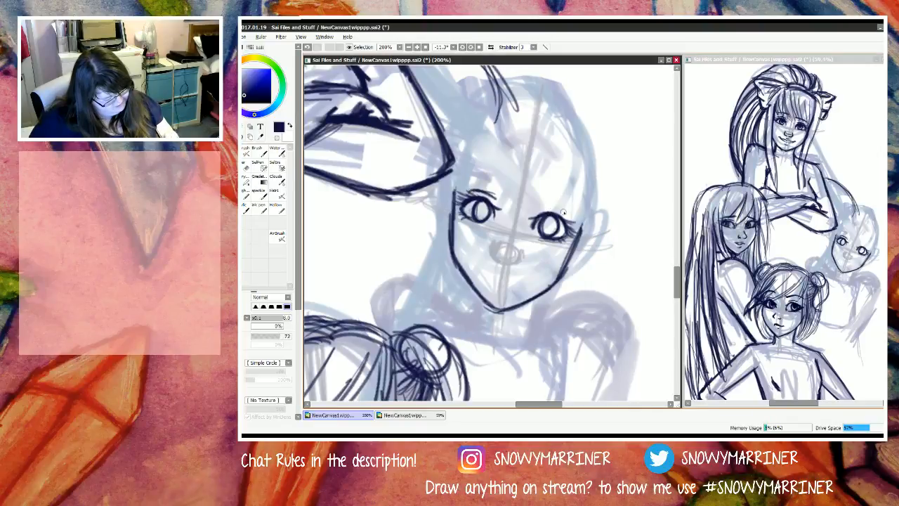
mouse_move(566, 214)
left_mouse_down()
mouse_move(538, 209)
mouse_move(559, 207)
left_mouse_up()
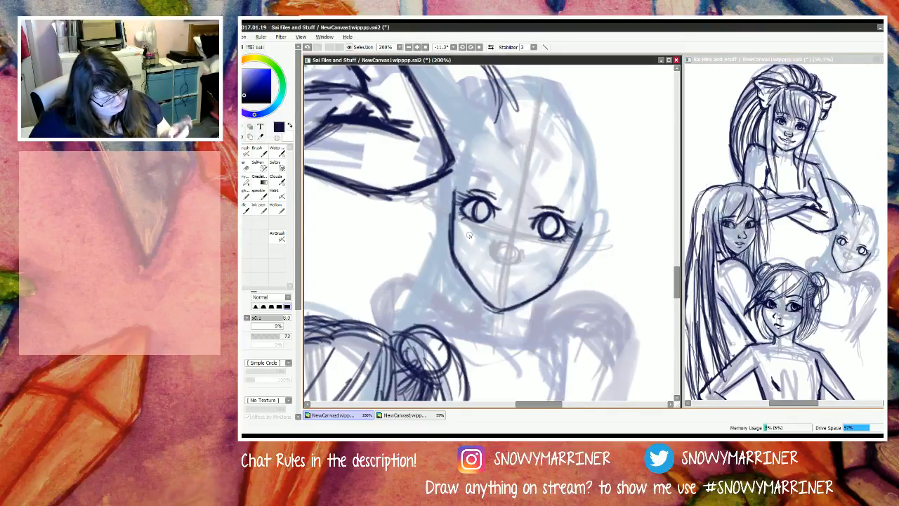
Step: Draw the S figure's nose over the light guide, with a curved wing on each side and a line under the tip
key("e")
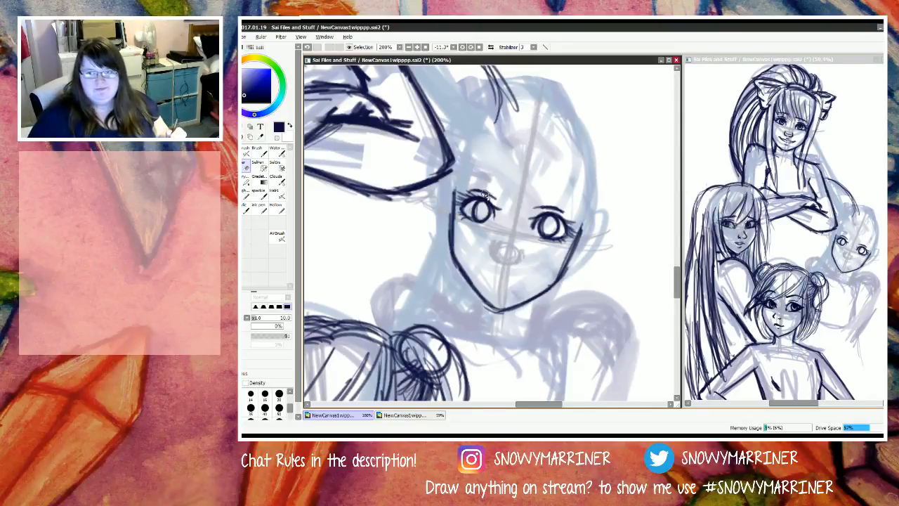
key("n")
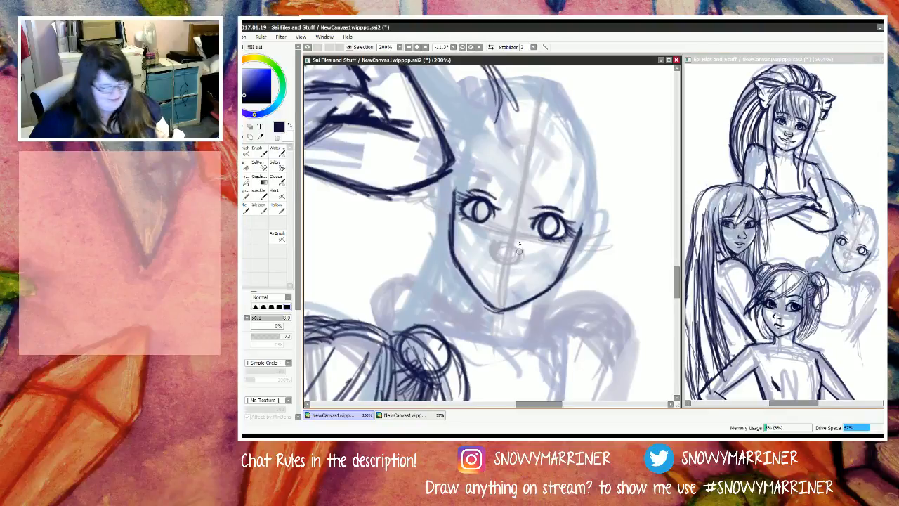
mouse_move(521, 252)
left_mouse_down()
mouse_move(515, 265)
mouse_move(492, 257)
mouse_move(493, 243)
mouse_move(499, 260)
left_mouse_up()
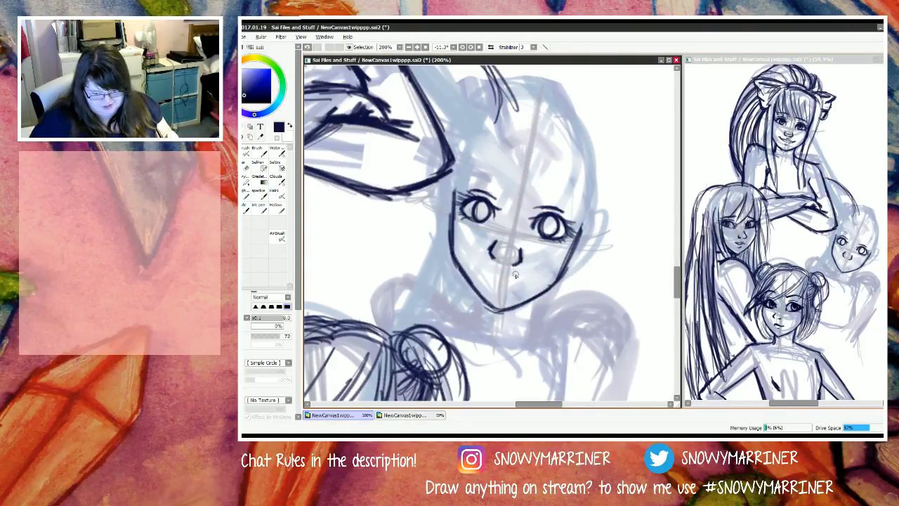
left_click_drag(498, 255, 513, 257)
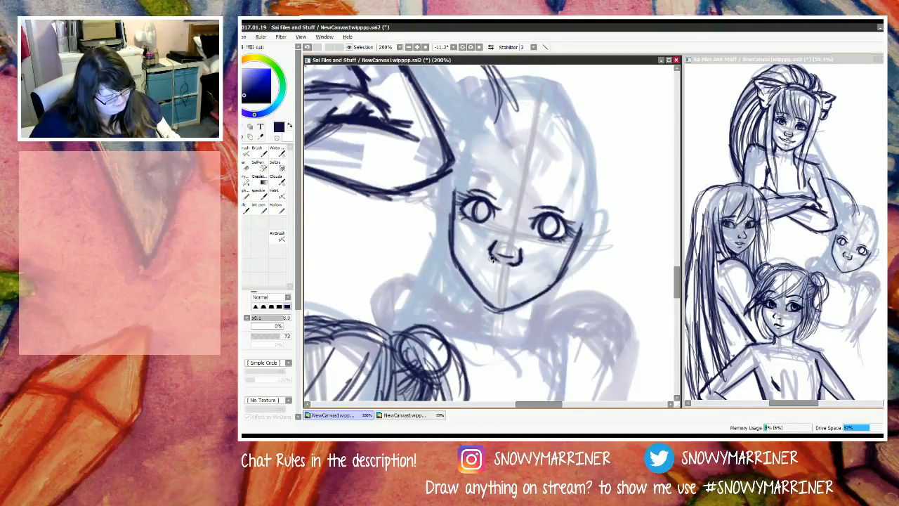
mouse_move(487, 271)
left_mouse_down()
mouse_move(477, 267)
mouse_move(533, 276)
left_mouse_up()
mouse_move(475, 267)
left_mouse_down()
mouse_move(535, 279)
mouse_move(517, 290)
mouse_move(491, 283)
mouse_move(516, 276)
mouse_move(488, 271)
mouse_move(502, 284)
mouse_move(530, 284)
mouse_move(481, 275)
mouse_move(529, 281)
mouse_move(488, 281)
mouse_move(514, 284)
left_mouse_up()
key("e")
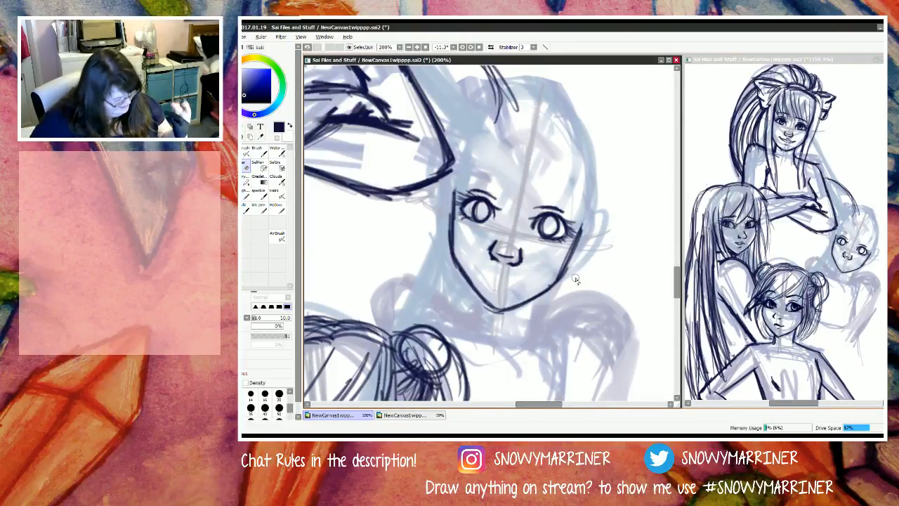
Step: Fill in dark pupils inside the irises of both of the S figure's eyes with the pencil
key("n")
mouse_move(487, 212)
left_mouse_down()
mouse_move(479, 211)
mouse_move(488, 209)
left_mouse_up()
left_click_drag(542, 223, 548, 218)
mouse_move(487, 211)
left_mouse_down()
mouse_move(480, 204)
mouse_move(489, 213)
left_mouse_up()
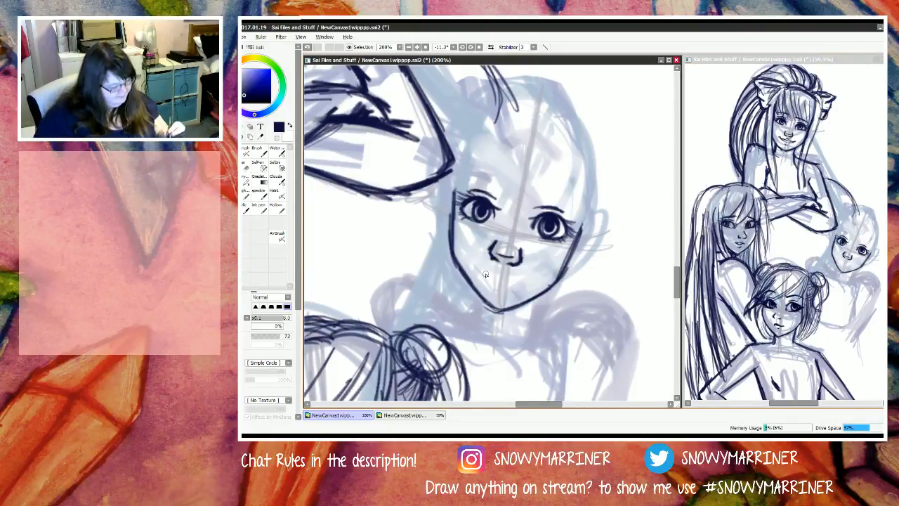
Step: Draw the S figure's open smiling mouth under the nose, with thickened lip lines, upturned corners and a short lower-lip line
mouse_move(474, 262)
left_mouse_down()
mouse_move(535, 279)
mouse_move(501, 284)
mouse_move(482, 274)
mouse_move(507, 296)
left_mouse_up()
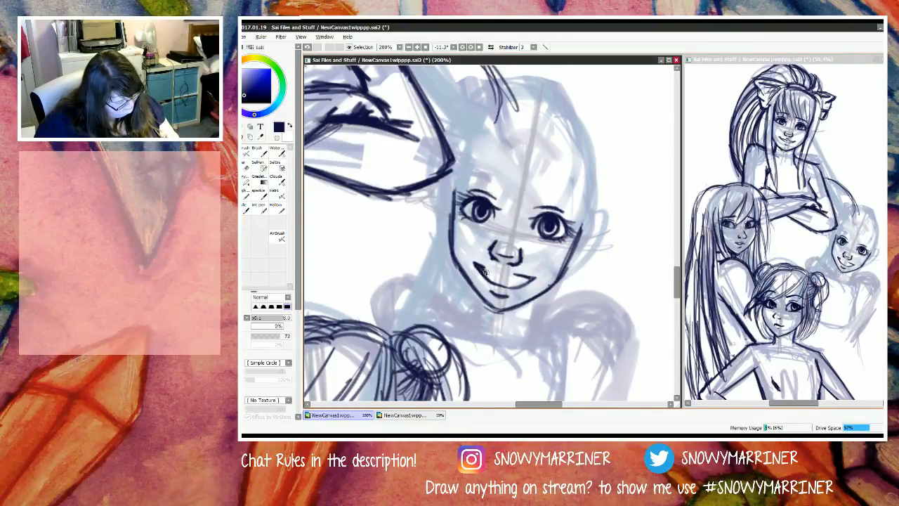
left_click_drag(500, 277, 531, 278)
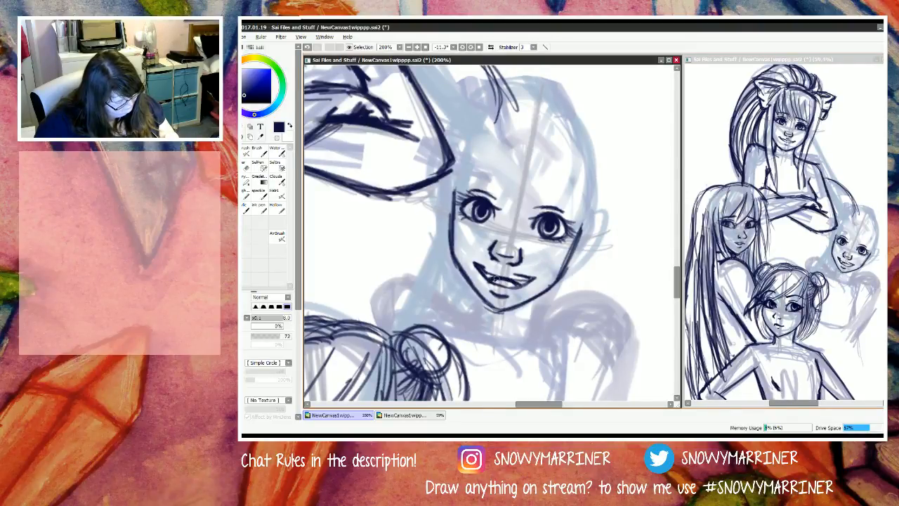
mouse_move(493, 274)
left_mouse_down()
mouse_move(484, 281)
mouse_move(476, 266)
mouse_move(529, 279)
mouse_move(487, 272)
left_mouse_up()
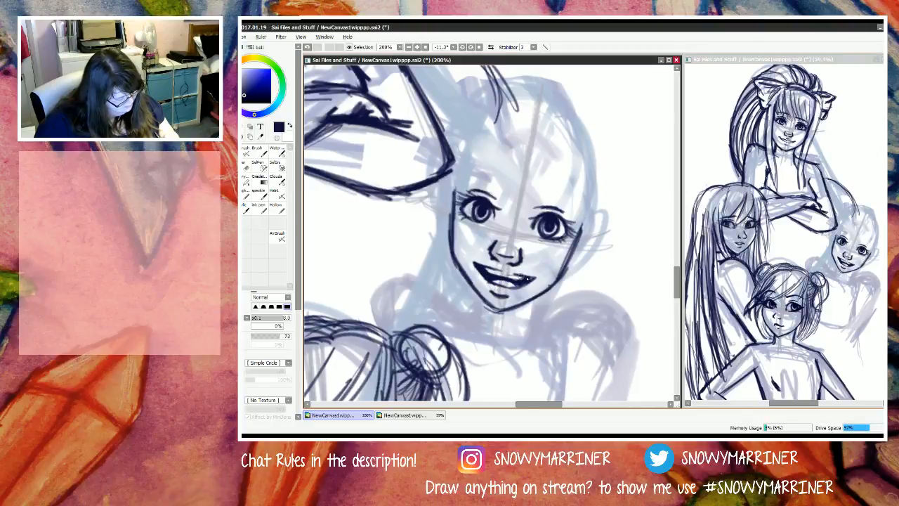
left_click_drag(527, 278, 538, 277)
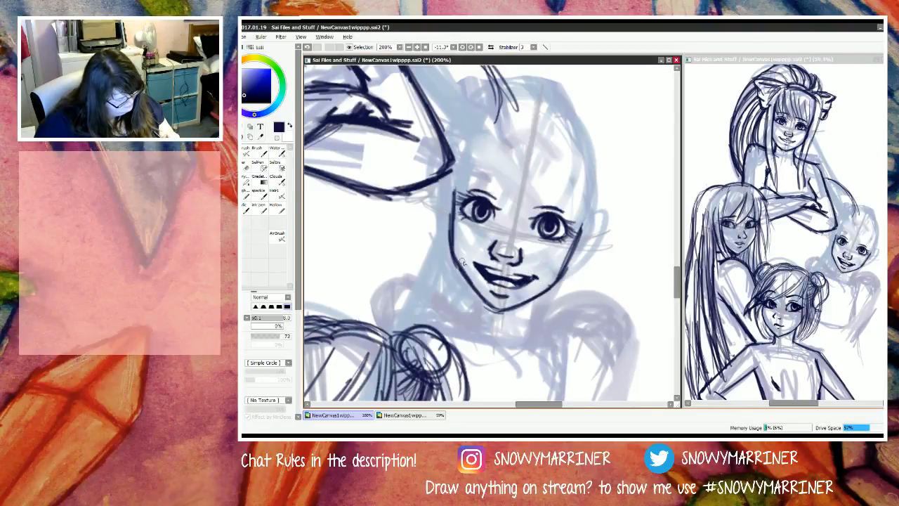
left_click_drag(478, 264, 470, 262)
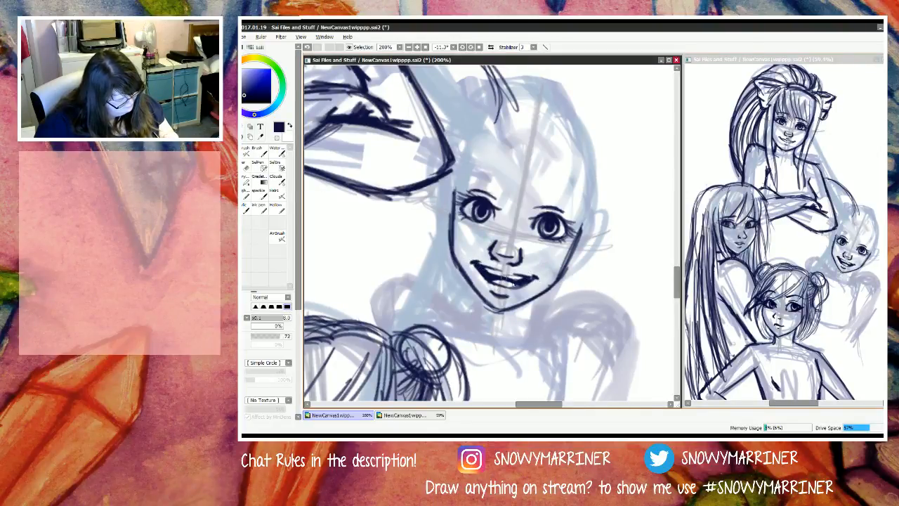
left_click_drag(474, 263, 517, 289)
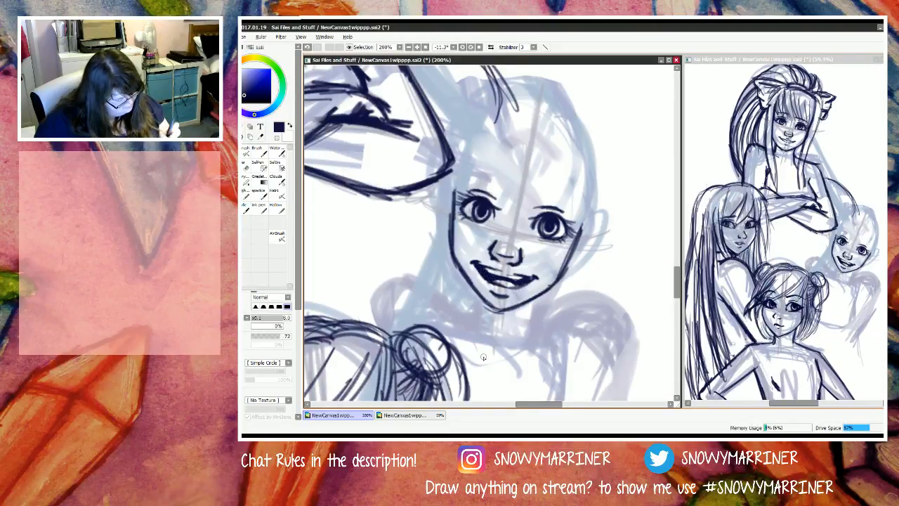
Step: Erase the lower edge of the S figure's open mouth and redraw it as a cleaner curve
key("e")
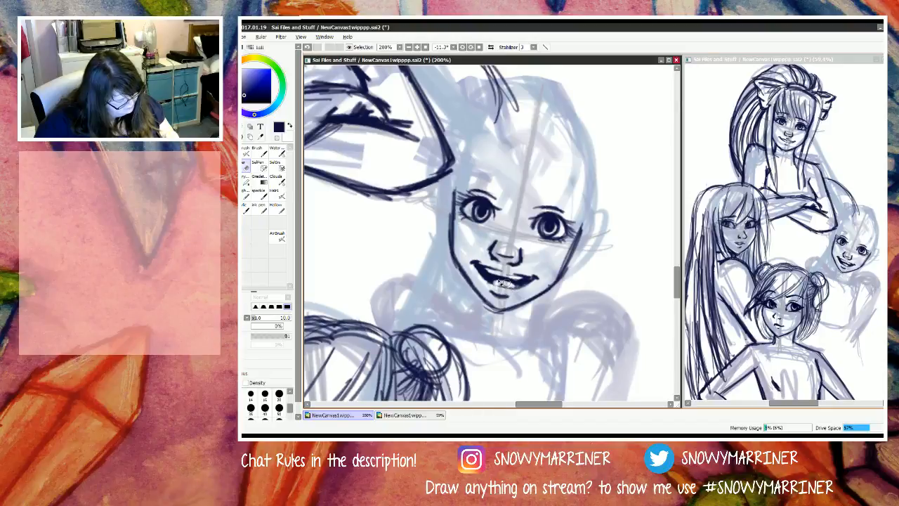
left_click_drag(503, 282, 491, 281)
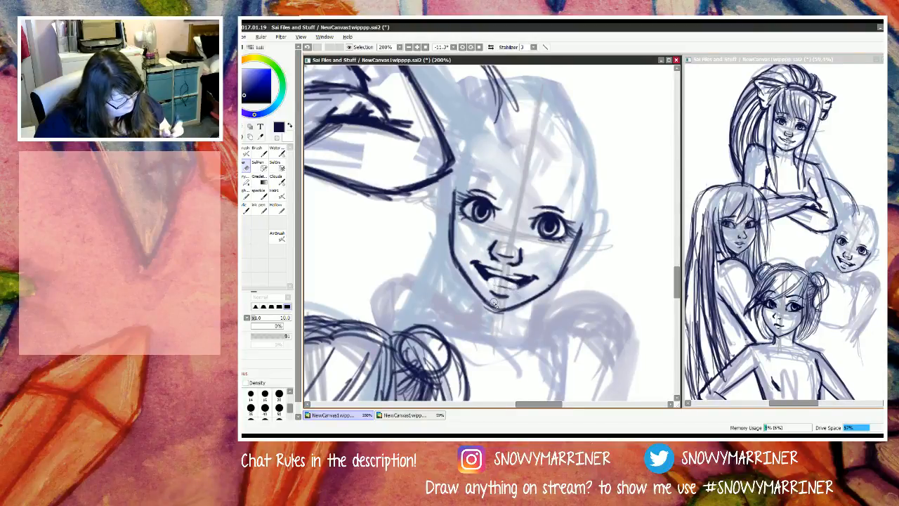
key("n")
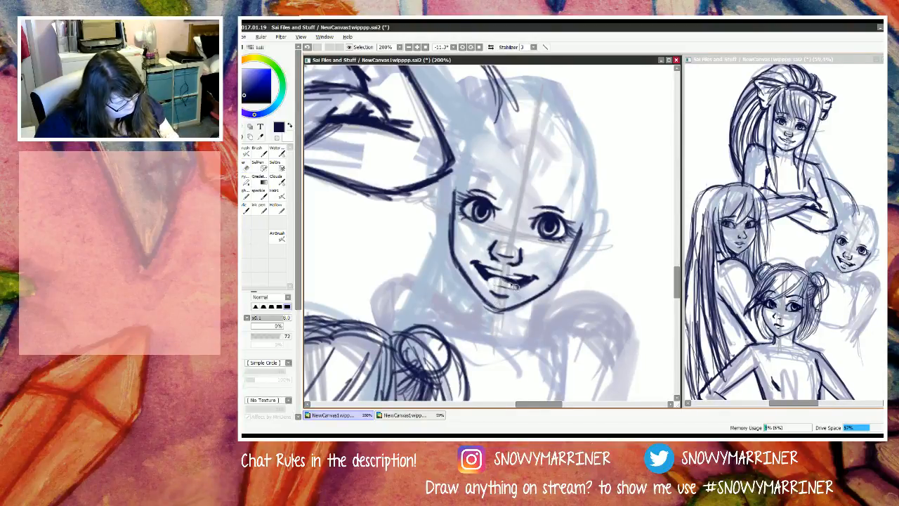
mouse_move(486, 277)
left_mouse_down()
mouse_move(519, 285)
mouse_move(485, 278)
mouse_move(476, 265)
mouse_move(517, 286)
mouse_move(481, 274)
mouse_move(501, 281)
left_mouse_up()
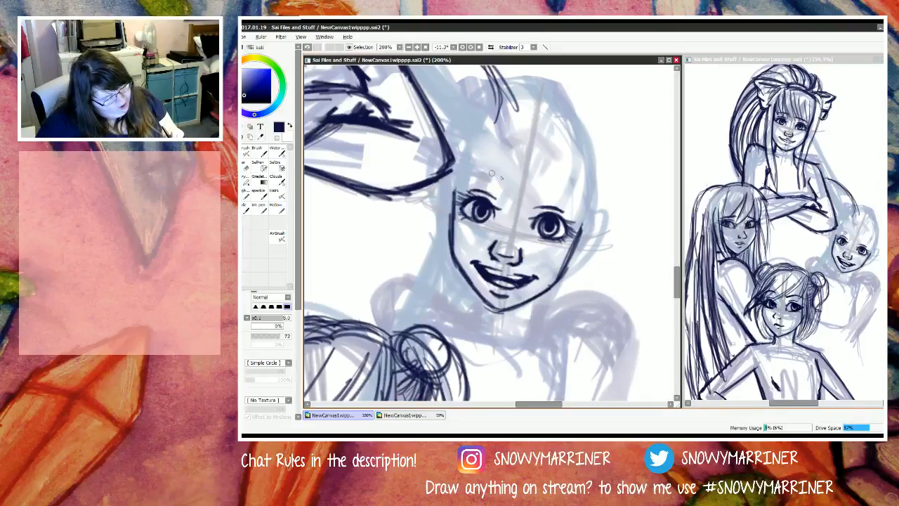
Step: Draw arched eyebrows above both of the S figure's eyes and erase the excess outer tip of the left brow
mouse_move(502, 172)
left_mouse_down()
mouse_move(460, 175)
mouse_move(502, 174)
mouse_move(472, 173)
mouse_move(572, 201)
left_mouse_up()
key("e")
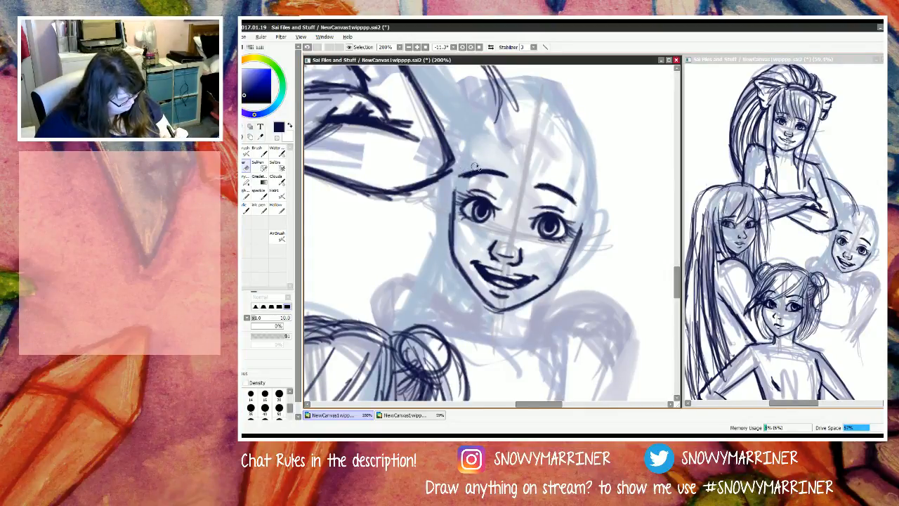
left_click_drag(455, 180, 462, 171)
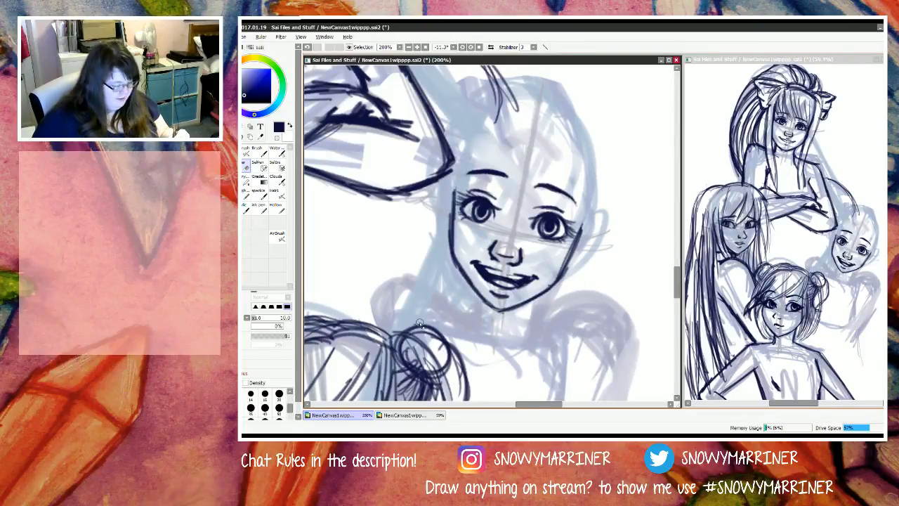
Step: Rework the S figure's left jawline down to the chin with the pencil and clean its inner edge with the eraser
key("n")
left_click_drag(452, 251, 481, 303)
mouse_move(458, 266)
left_mouse_down()
mouse_move(486, 308)
mouse_move(469, 283)
mouse_move(478, 299)
mouse_move(499, 316)
left_mouse_up()
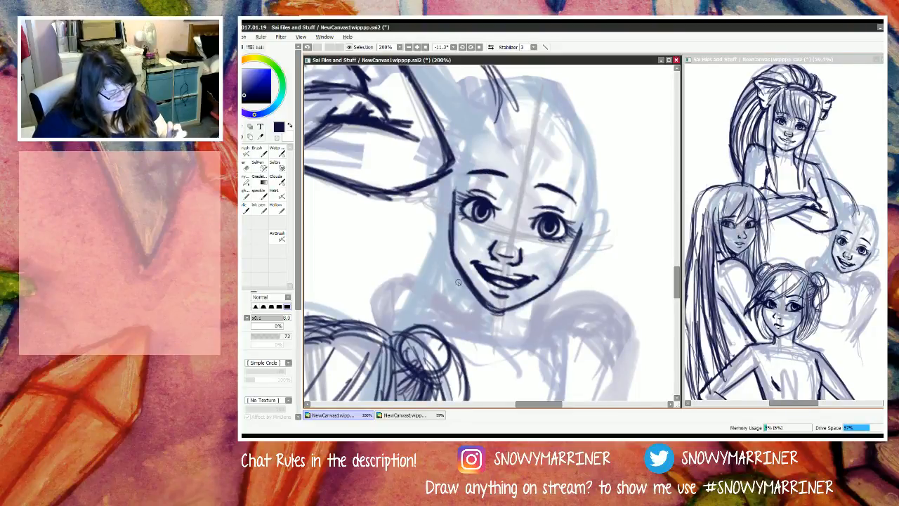
key("e")
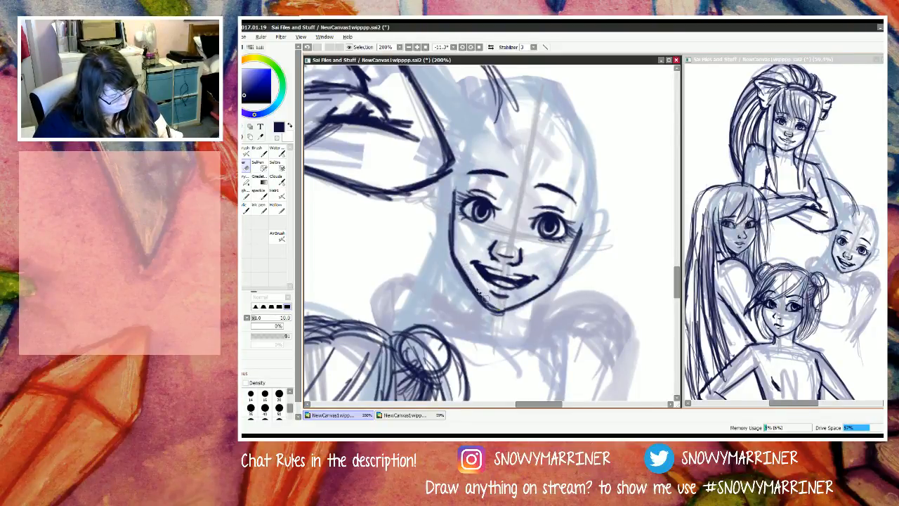
mouse_move(461, 253)
left_mouse_down()
mouse_move(494, 306)
mouse_move(499, 285)
mouse_move(507, 317)
left_mouse_up()
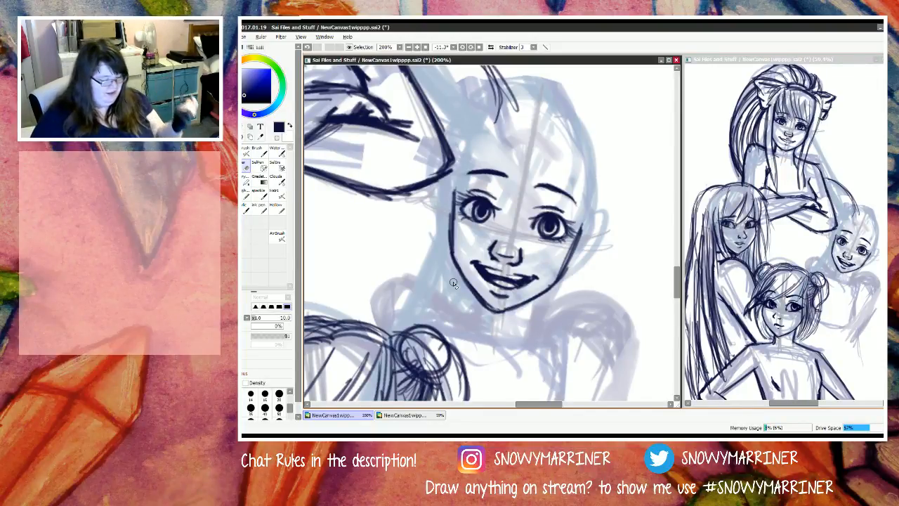
Step: Strengthen the S figure's left cheek line and extend the right cheek line up toward the ear
key("n")
mouse_move(452, 223)
left_mouse_down()
mouse_move(454, 187)
mouse_move(452, 221)
left_mouse_up()
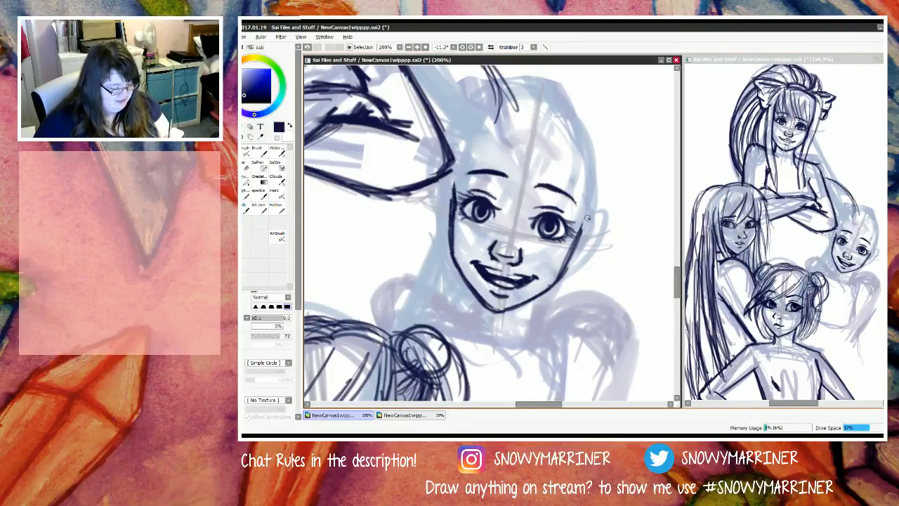
left_click_drag(587, 219, 564, 279)
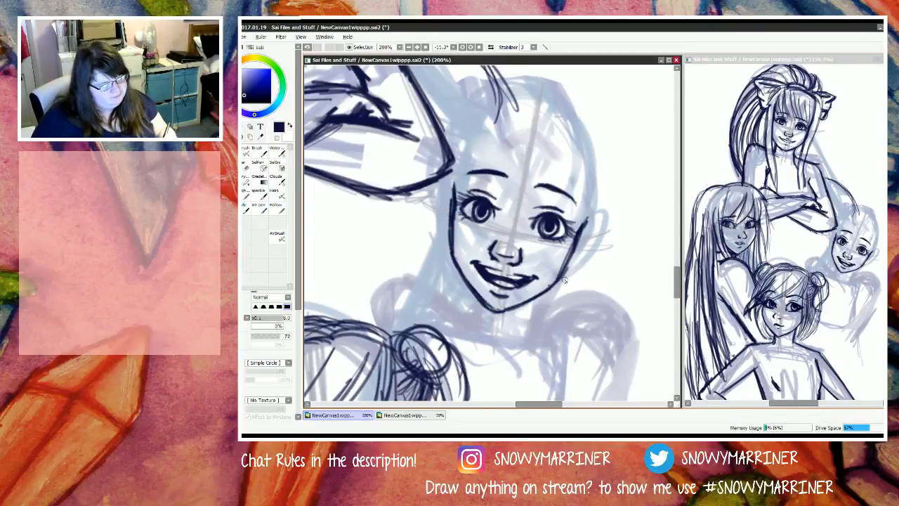
Step: Draw both sides of the S figure's neck below the jaw and erase the surplus line on the left side
left_click_drag(545, 292, 534, 337)
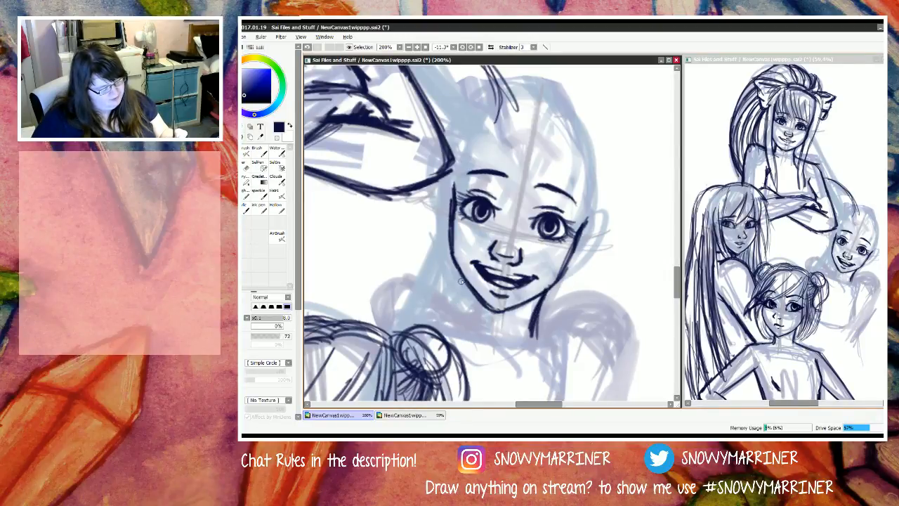
mouse_move(460, 278)
left_mouse_down()
mouse_move(464, 311)
mouse_move(473, 294)
mouse_move(463, 334)
left_mouse_up()
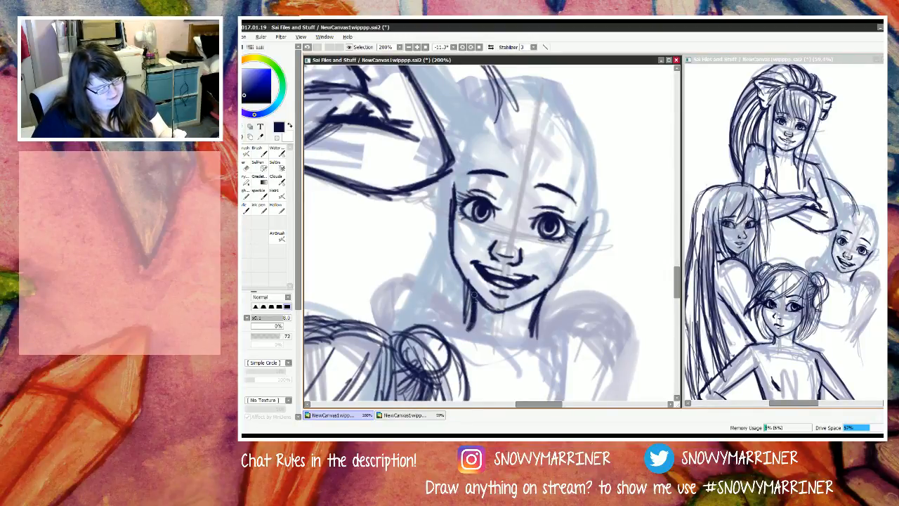
left_click_drag(477, 291, 450, 324)
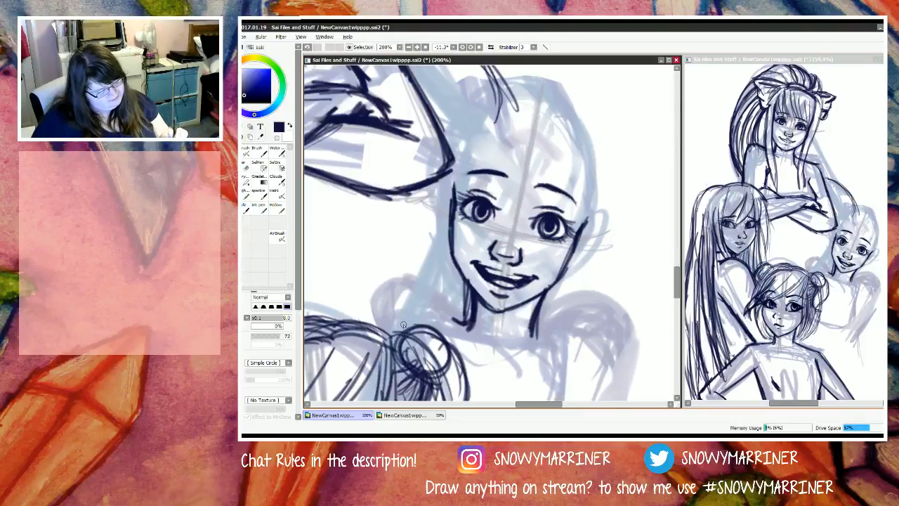
key("e")
left_click_drag(461, 284, 460, 318)
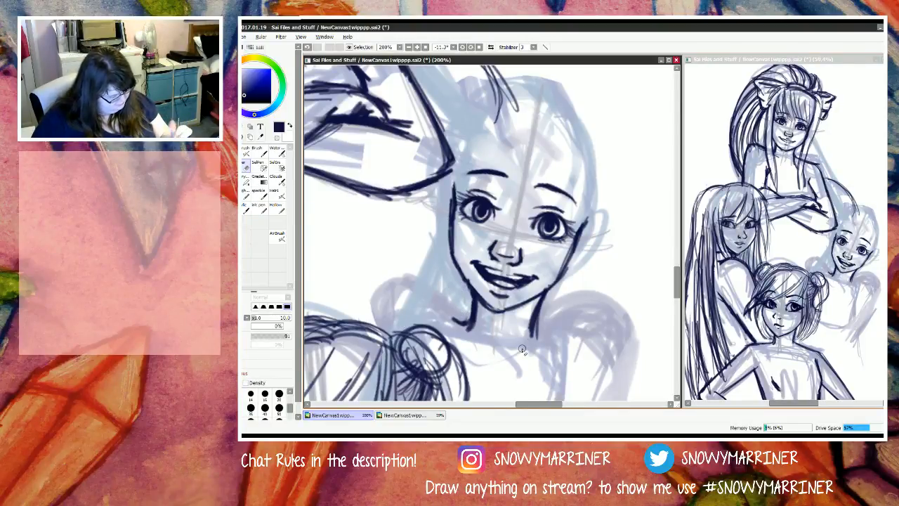
Step: Erase the rough inner edges of the S figure's cheek outlines and redraw both cheeks with smoother curves
key("n")
key("e")
left_click_drag(455, 227, 458, 255)
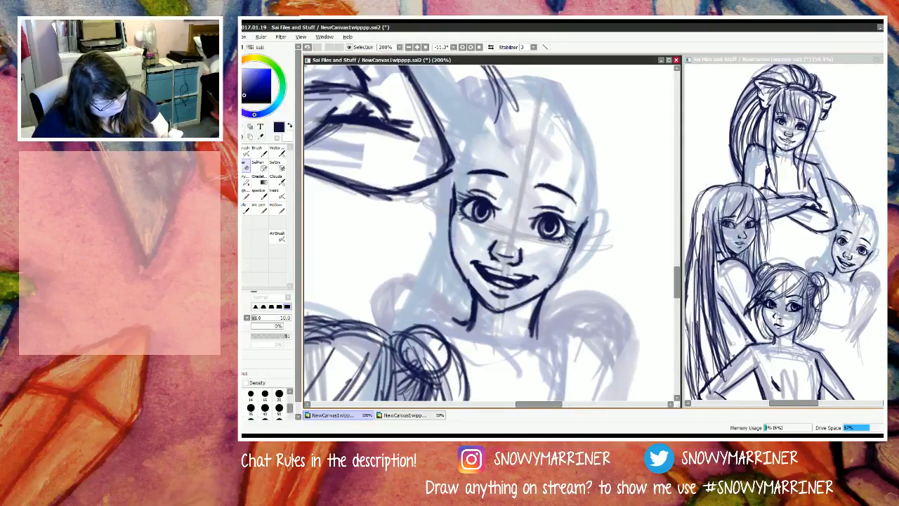
mouse_move(568, 244)
left_mouse_down()
mouse_move(559, 278)
mouse_move(550, 270)
left_mouse_up()
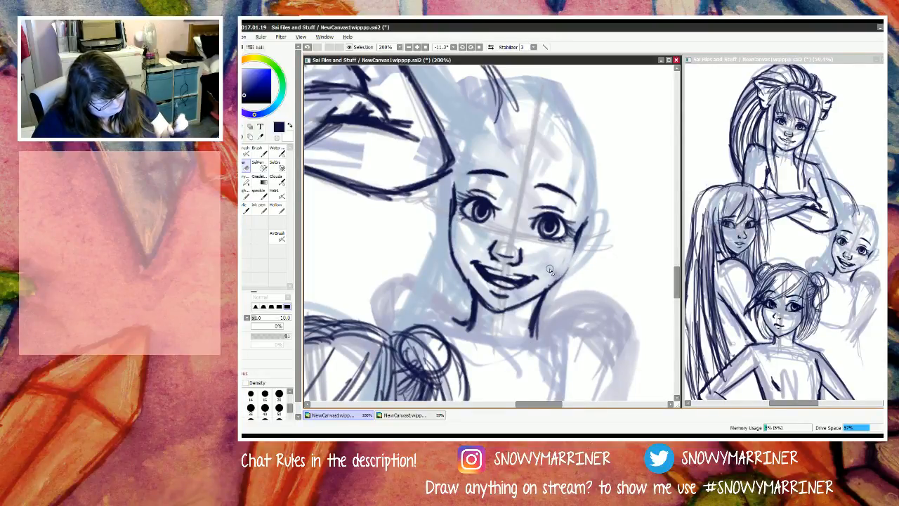
key("n")
left_click_drag(576, 237, 554, 283)
left_click_drag(453, 212, 453, 255)
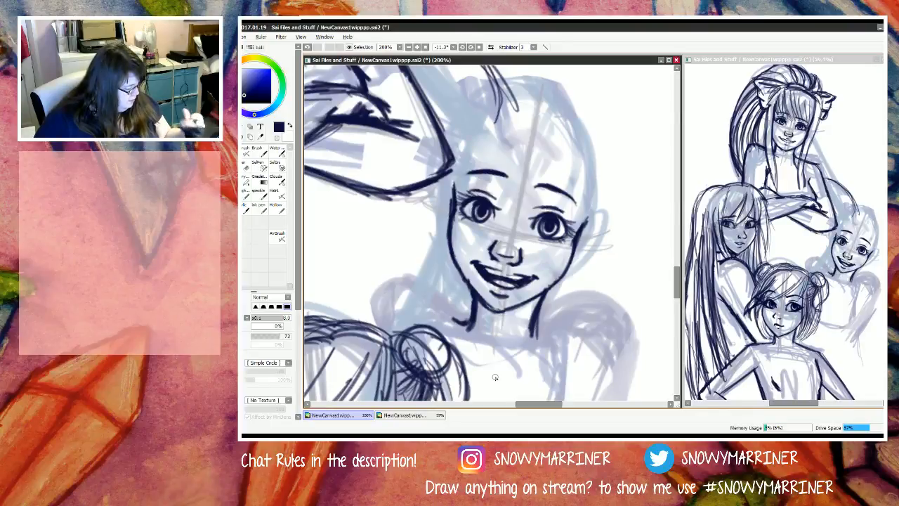
Step: Lasso the S figure's nose and mouth and start a free transform on the selection
key("l")
left_click_drag(539, 249, 478, 238)
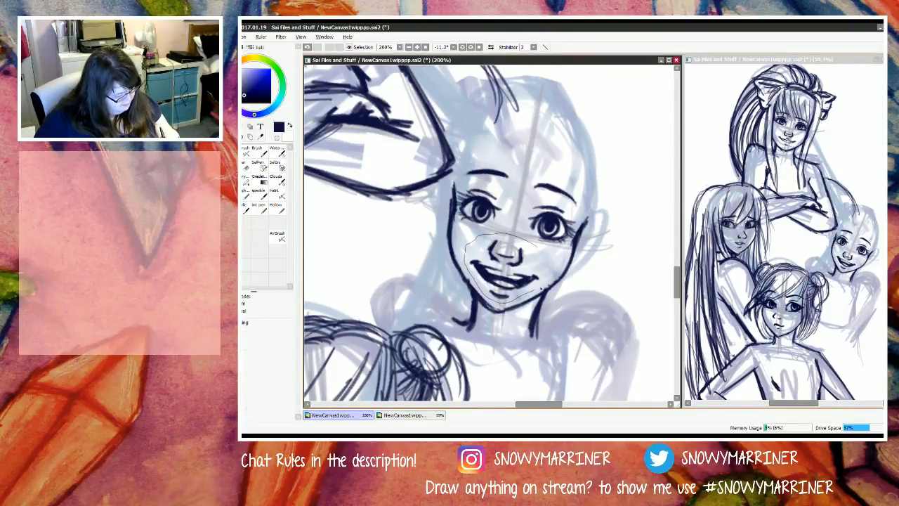
mouse_move(541, 287)
left_mouse_down()
mouse_move(520, 236)
mouse_move(523, 247)
left_mouse_up()
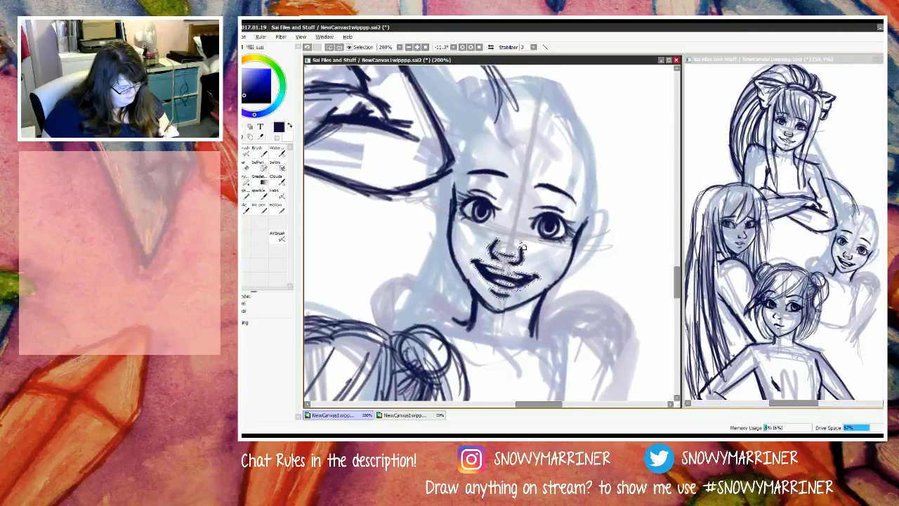
key("ctrl+t")
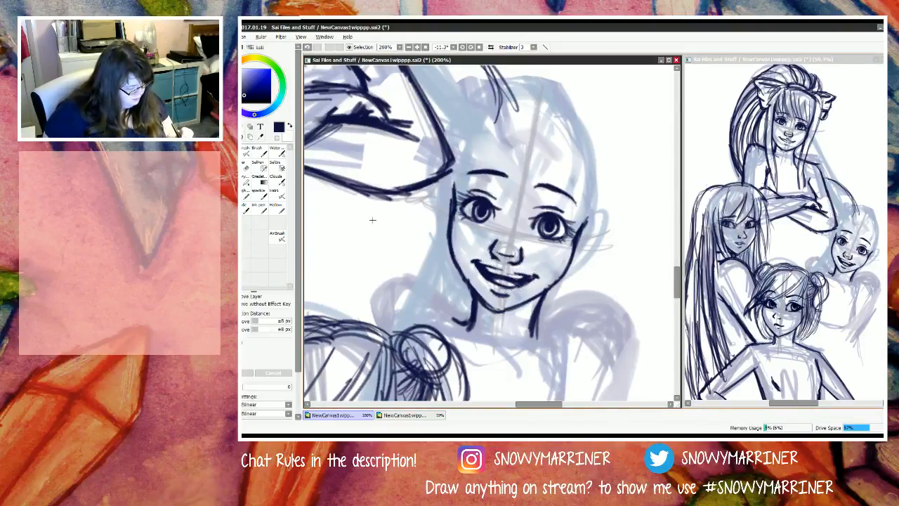
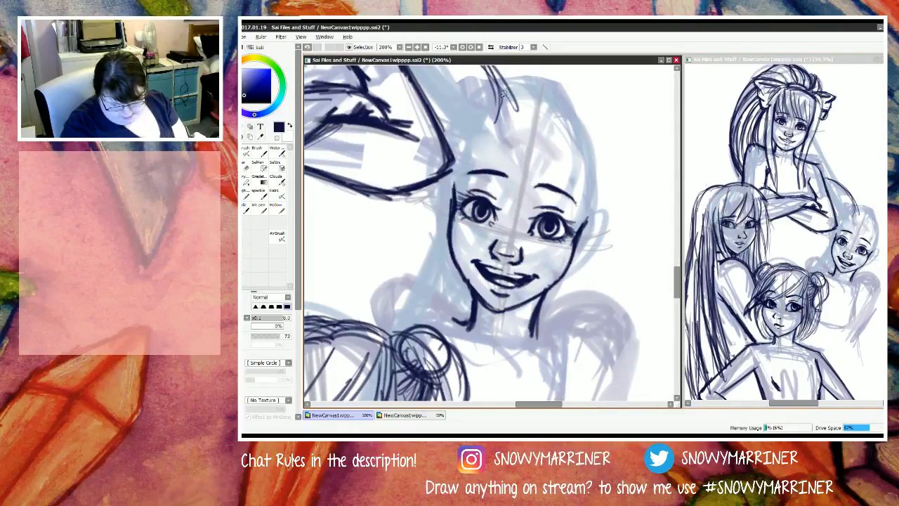
Step: Draw the S figure's pointed fringe strands falling over the forehead between the eyes and across the right eyebrow
mouse_move(498, 141)
left_mouse_down()
mouse_move(514, 182)
mouse_move(514, 215)
left_mouse_up()
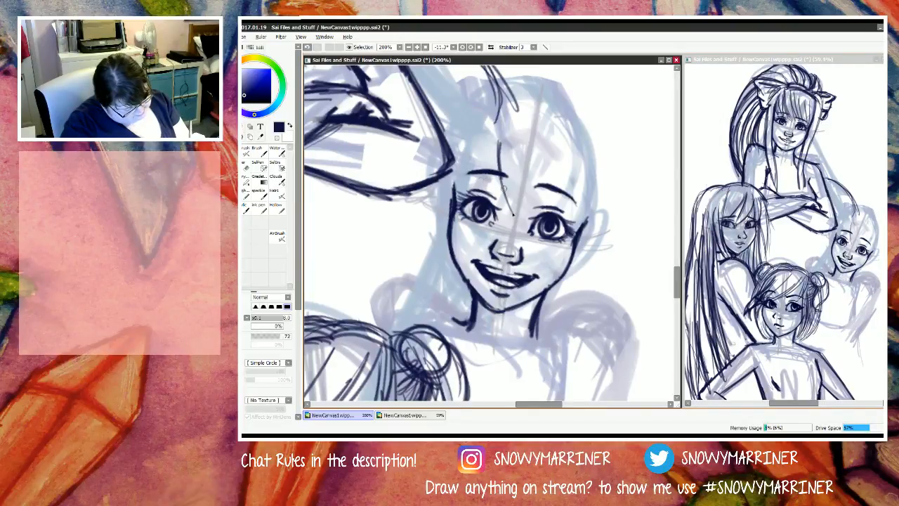
left_click_drag(502, 176, 522, 223)
left_click_drag(518, 159, 523, 222)
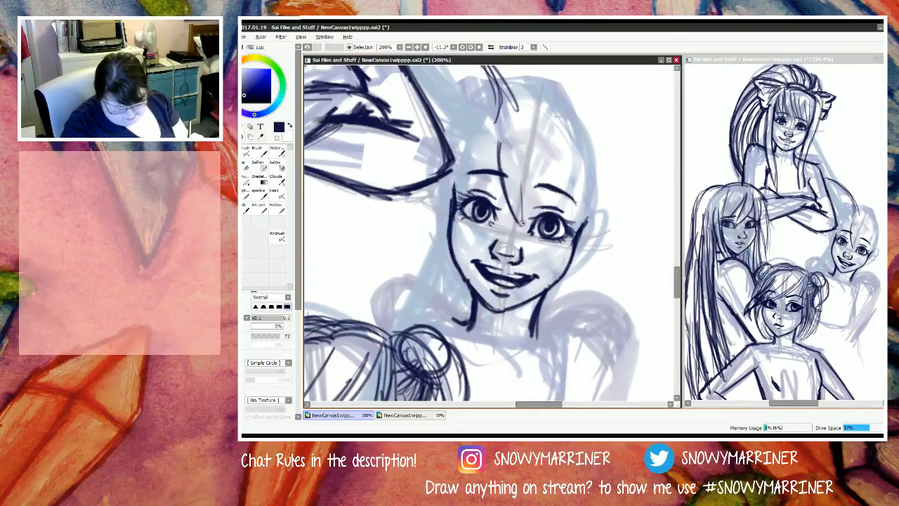
mouse_move(519, 152)
left_mouse_down()
mouse_move(530, 216)
mouse_move(520, 165)
mouse_move(544, 207)
mouse_move(547, 148)
left_mouse_up()
mouse_move(534, 222)
left_mouse_down()
mouse_move(519, 153)
mouse_move(520, 229)
left_mouse_up()
left_click_drag(510, 169, 512, 213)
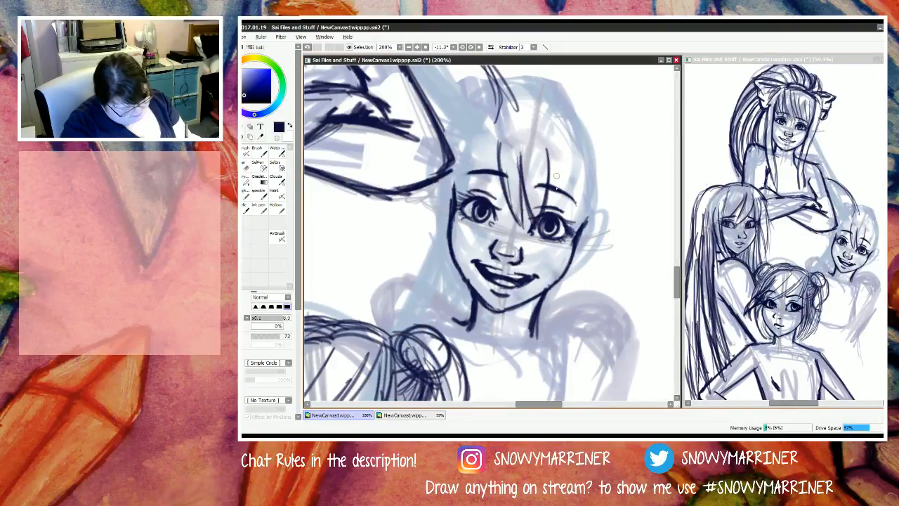
left_click_drag(545, 147, 582, 251)
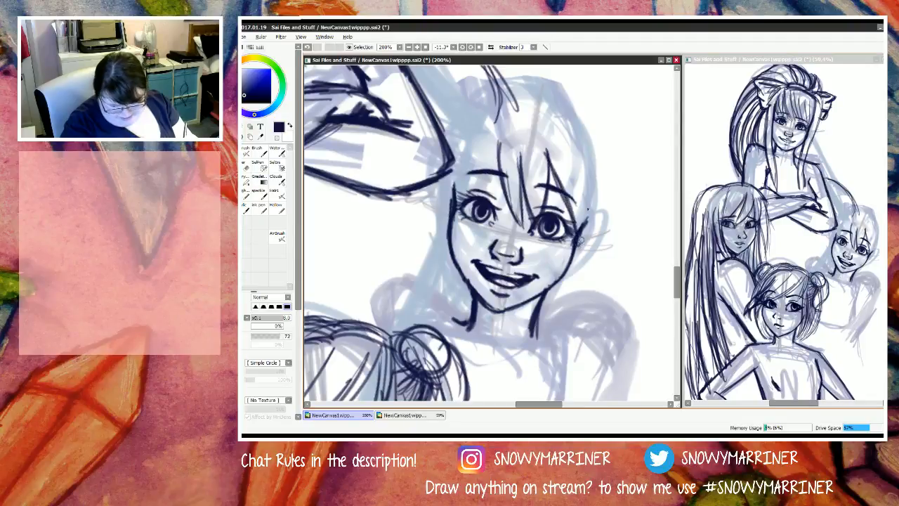
Step: Draw the face-framing lock on the right of the S figure's face, from the crown down past the jaw, with a second outer strand
left_click_drag(589, 174, 576, 246)
mouse_move(592, 142)
left_mouse_down()
mouse_move(582, 233)
mouse_move(578, 221)
left_mouse_up()
mouse_move(572, 125)
left_mouse_down()
mouse_move(584, 162)
mouse_move(574, 131)
mouse_move(584, 181)
mouse_move(572, 273)
left_mouse_up()
left_click_drag(585, 212, 557, 288)
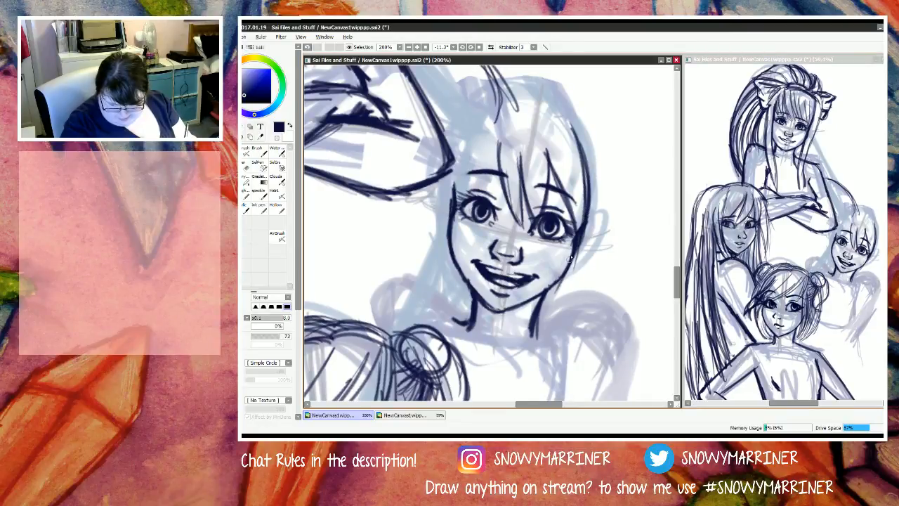
left_click_drag(579, 238, 545, 300)
left_click_drag(570, 261, 513, 325)
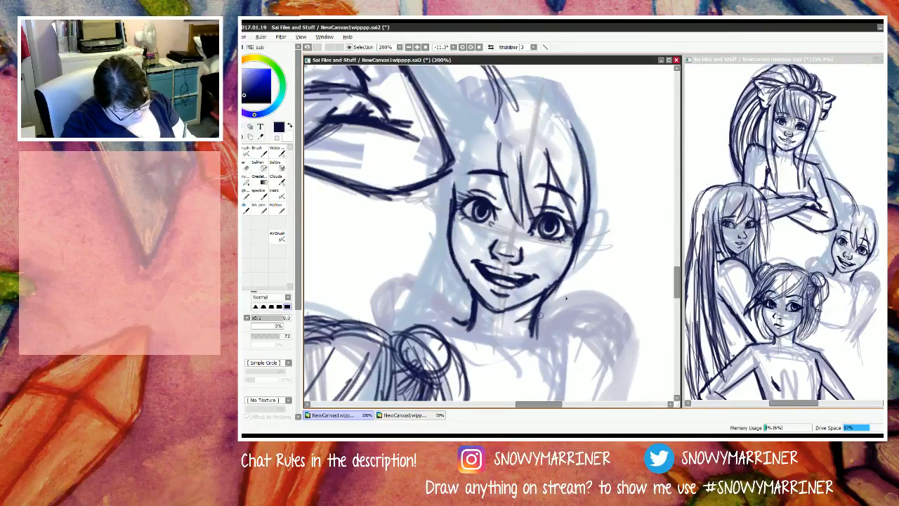
left_click_drag(573, 285, 537, 317)
left_click_drag(591, 262, 552, 308)
mouse_move(607, 214)
left_mouse_down()
mouse_move(569, 292)
mouse_move(547, 312)
left_mouse_up()
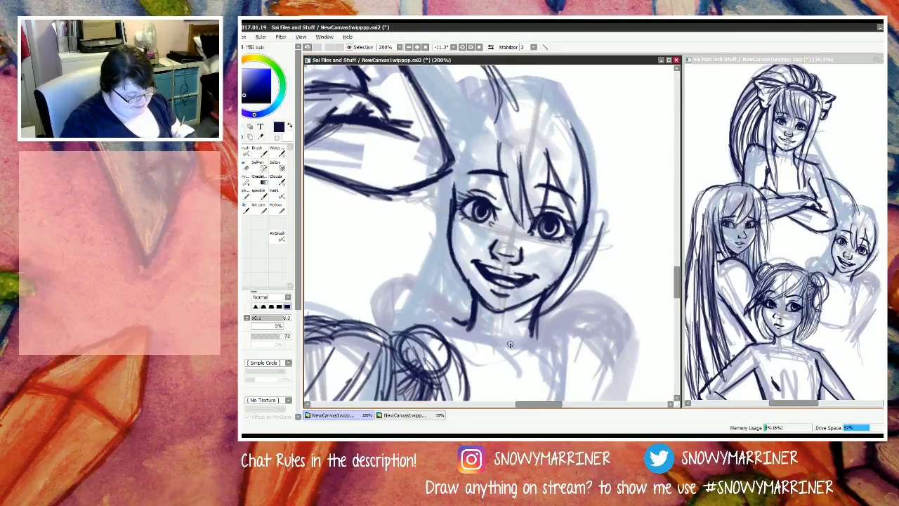
Step: In the overview window, add loose flyaway hair strands on both sides of the topmost figure's head
left_click(821, 124)
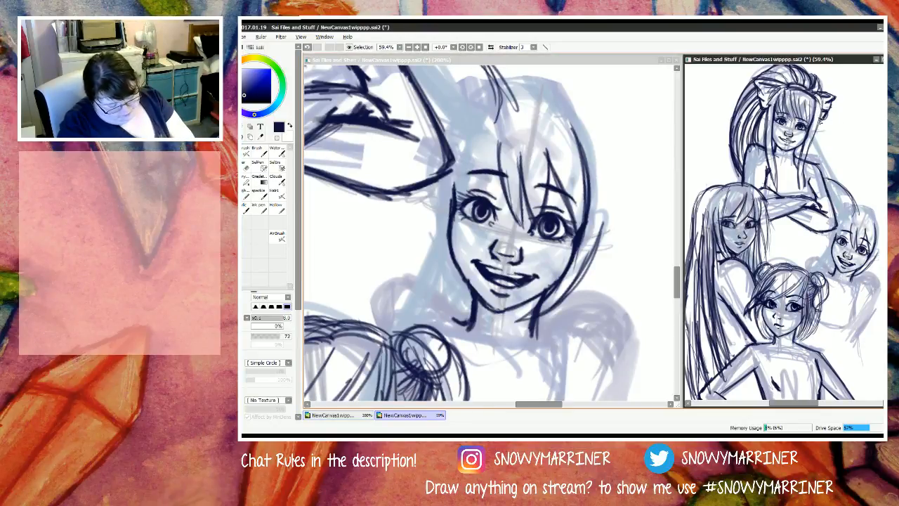
mouse_move(822, 96)
left_mouse_down()
mouse_move(811, 151)
mouse_move(851, 188)
left_mouse_up()
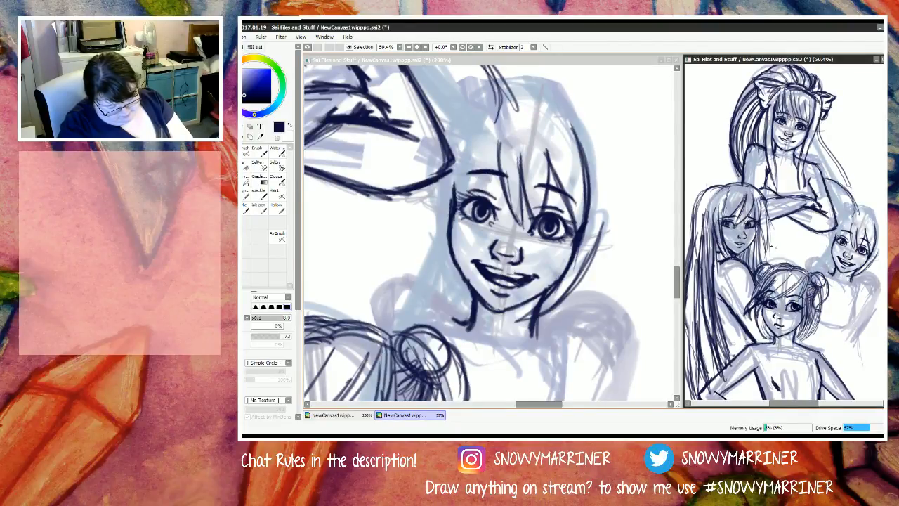
mouse_move(769, 110)
left_mouse_down()
mouse_move(731, 141)
mouse_move(721, 169)
mouse_move(765, 114)
mouse_move(715, 158)
mouse_move(722, 171)
left_mouse_up()
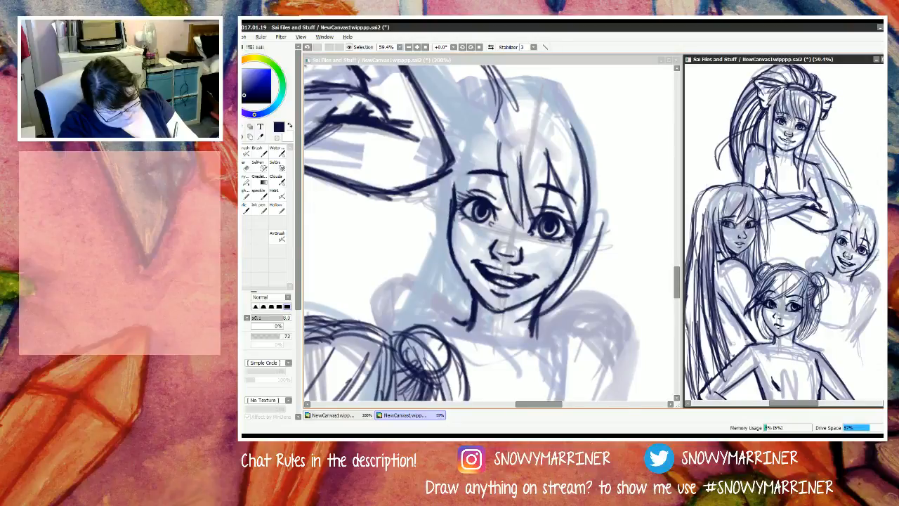
left_click_drag(762, 116, 738, 136)
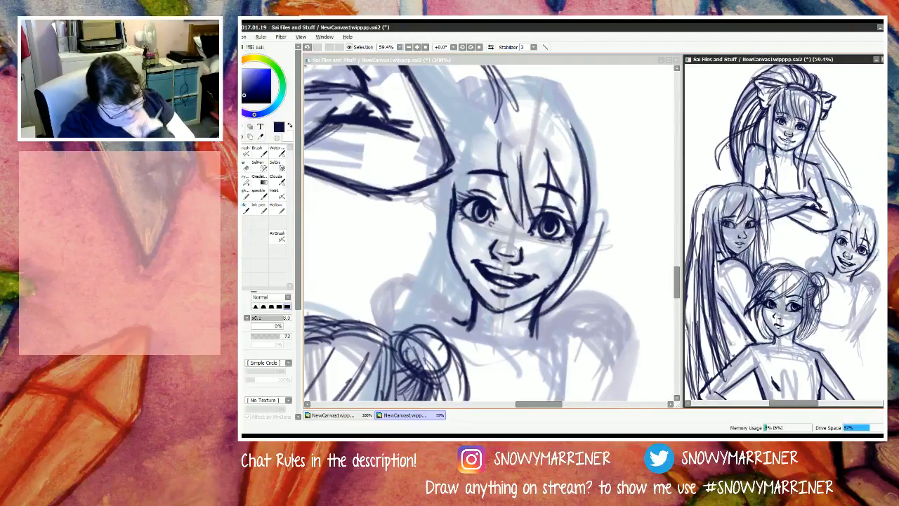
Step: Erase the loose strands on the right of the topmost figure and redraw them as shorter curved locks near the shoulder
key("e")
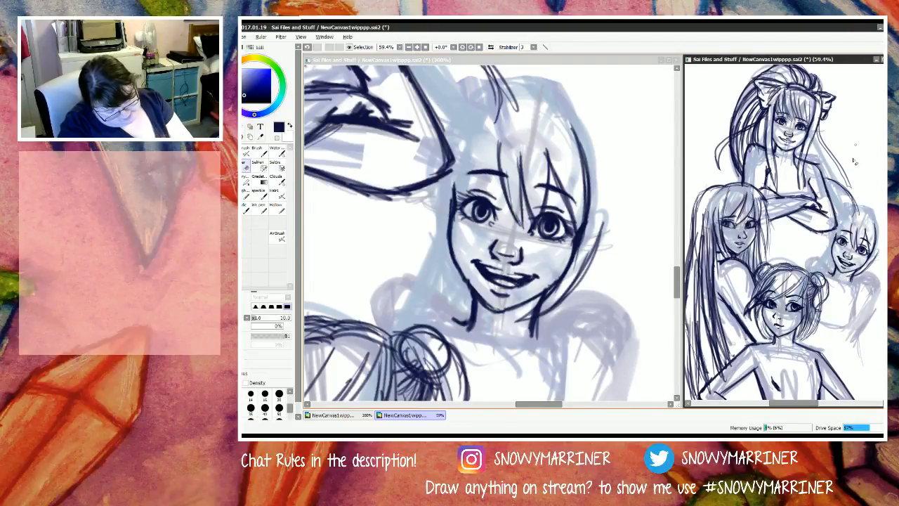
mouse_move(835, 164)
left_mouse_down()
mouse_move(853, 191)
mouse_move(823, 134)
left_mouse_up()
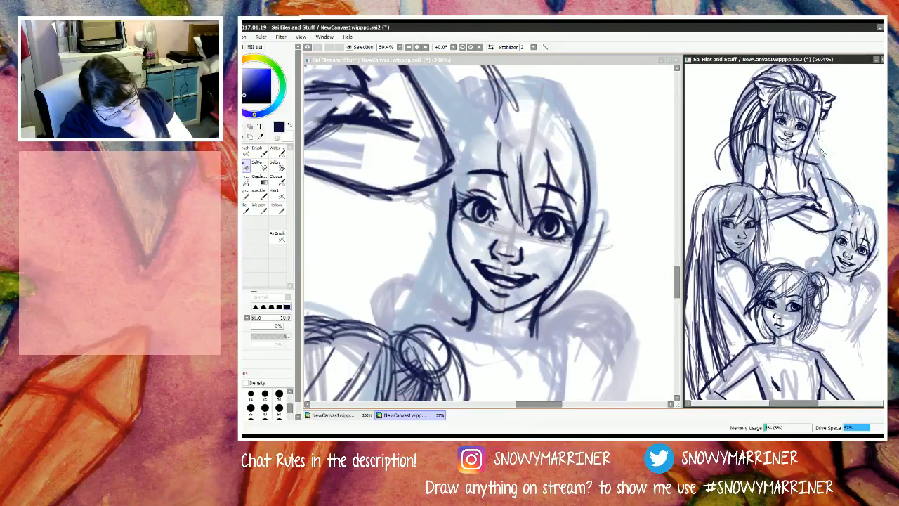
key("n")
mouse_move(836, 185)
left_mouse_down()
mouse_move(827, 178)
mouse_move(848, 193)
left_mouse_up()
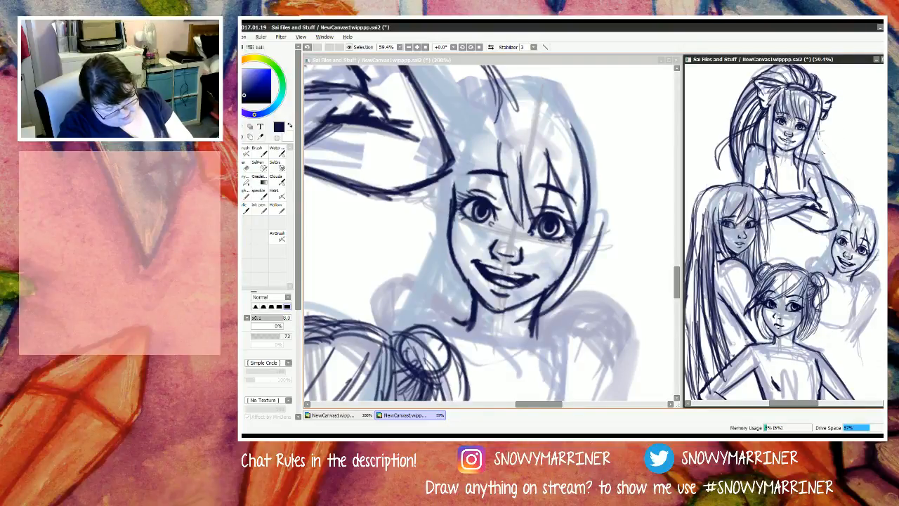
mouse_move(823, 139)
left_mouse_down()
mouse_move(842, 176)
mouse_move(823, 140)
left_mouse_up()
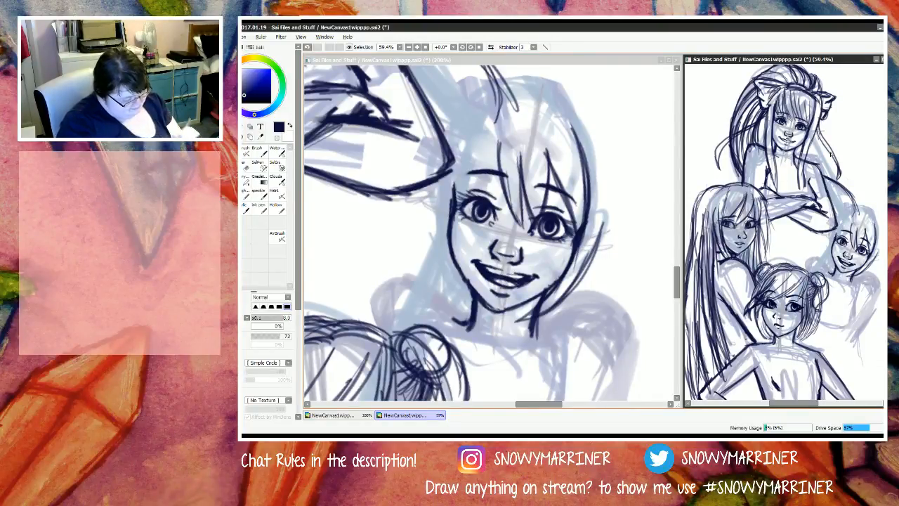
Step: Back in the close-up window, thicken the S figure's right side lock and draw the fringe sweeping down the left temple
left_click(568, 265)
mouse_move(531, 302)
left_mouse_down()
mouse_move(587, 243)
mouse_move(583, 257)
mouse_move(598, 204)
left_mouse_up()
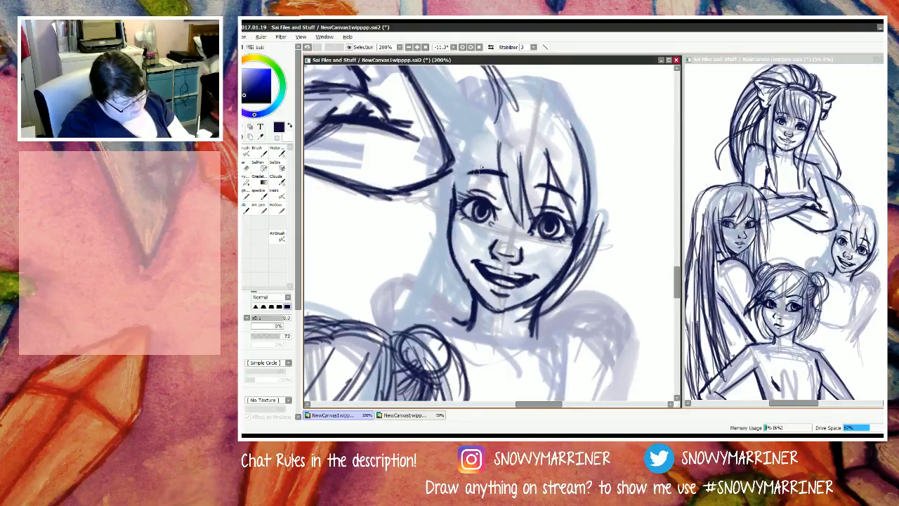
mouse_move(507, 125)
left_mouse_down()
mouse_move(472, 183)
mouse_move(507, 130)
mouse_move(460, 230)
left_mouse_up()
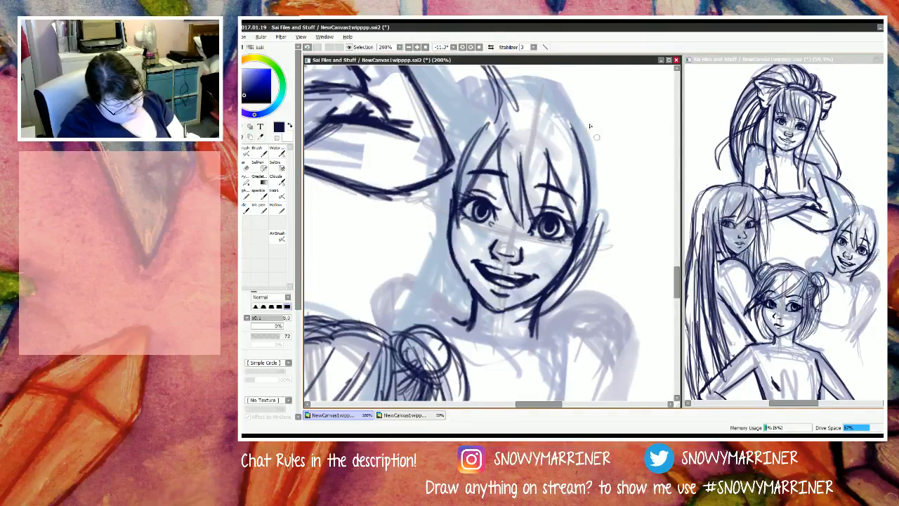
Step: Draw a hair bow on the upper right of the S figure's head, with a round knot, two loops and fold lines
mouse_move(577, 121)
left_mouse_down()
mouse_move(601, 146)
mouse_move(583, 122)
mouse_move(606, 139)
mouse_move(575, 133)
mouse_move(606, 140)
mouse_move(570, 123)
mouse_move(638, 172)
mouse_move(628, 184)
mouse_move(590, 163)
mouse_move(603, 191)
mouse_move(594, 156)
mouse_move(625, 172)
mouse_move(604, 155)
mouse_move(611, 180)
left_mouse_up()
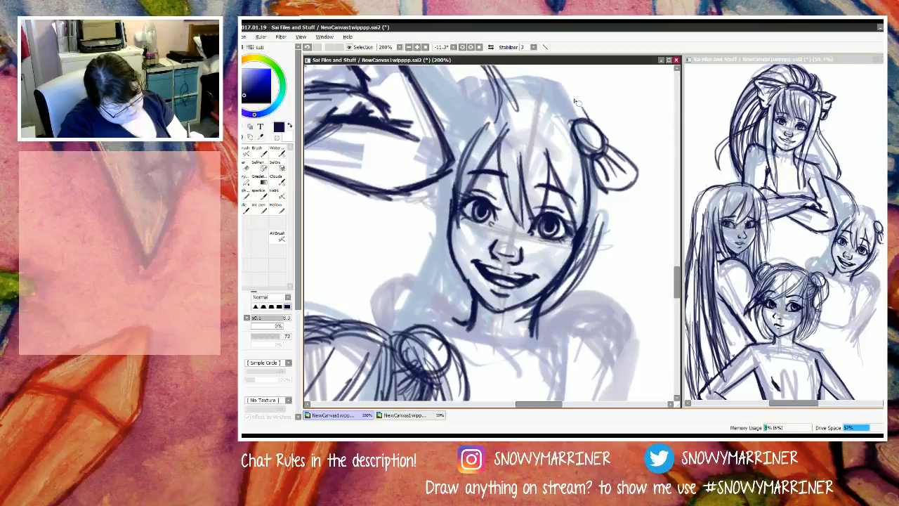
mouse_move(577, 102)
left_mouse_down()
mouse_move(555, 86)
mouse_move(545, 103)
mouse_move(566, 88)
mouse_move(536, 96)
mouse_move(569, 128)
left_mouse_up()
left_click_drag(538, 103, 585, 136)
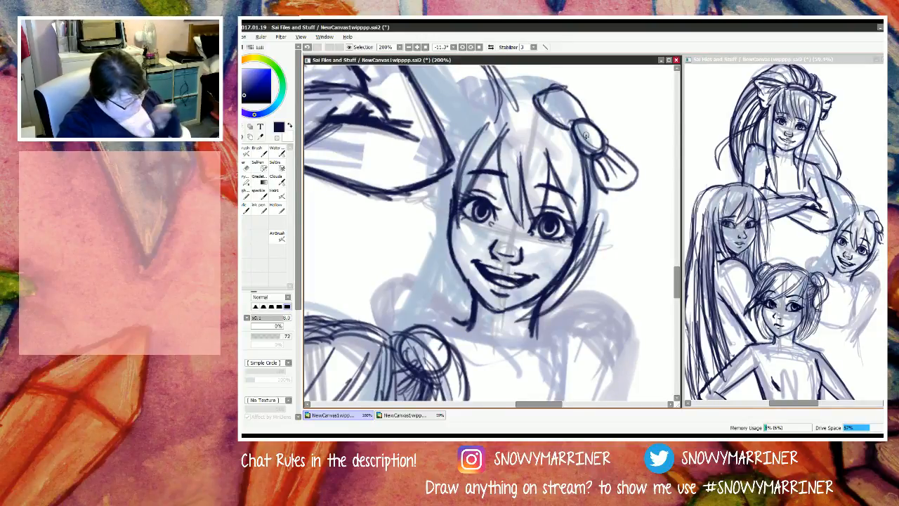
mouse_move(573, 124)
left_mouse_down()
mouse_move(545, 104)
mouse_move(558, 98)
left_mouse_up()
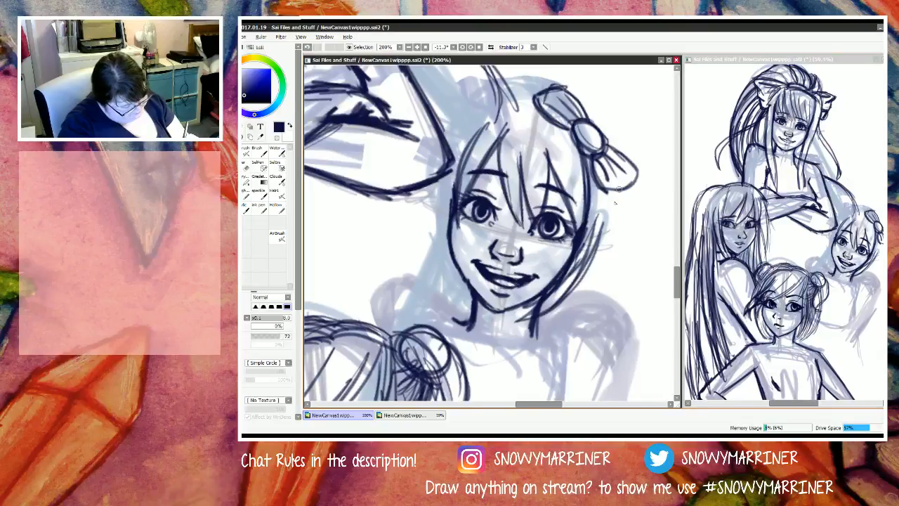
Step: Fill out the S figure's hair below the bow with layered strands curving down toward the right side of the jaw
left_click_drag(609, 186, 587, 268)
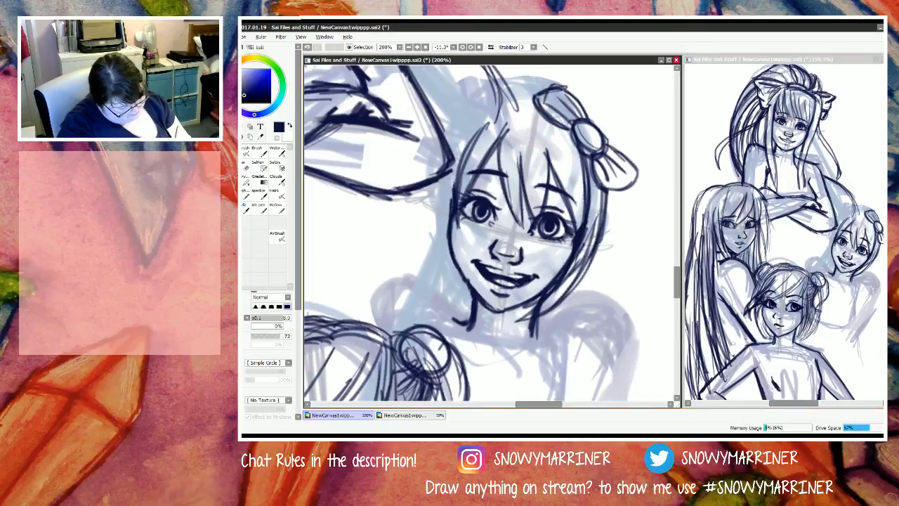
mouse_move(608, 188)
left_mouse_down()
mouse_move(617, 221)
mouse_move(618, 191)
mouse_move(617, 264)
left_mouse_up()
left_click_drag(614, 185, 618, 252)
mouse_move(614, 185)
left_mouse_down()
mouse_move(614, 273)
mouse_move(613, 241)
mouse_move(602, 271)
left_mouse_up()
left_click_drag(615, 207, 575, 299)
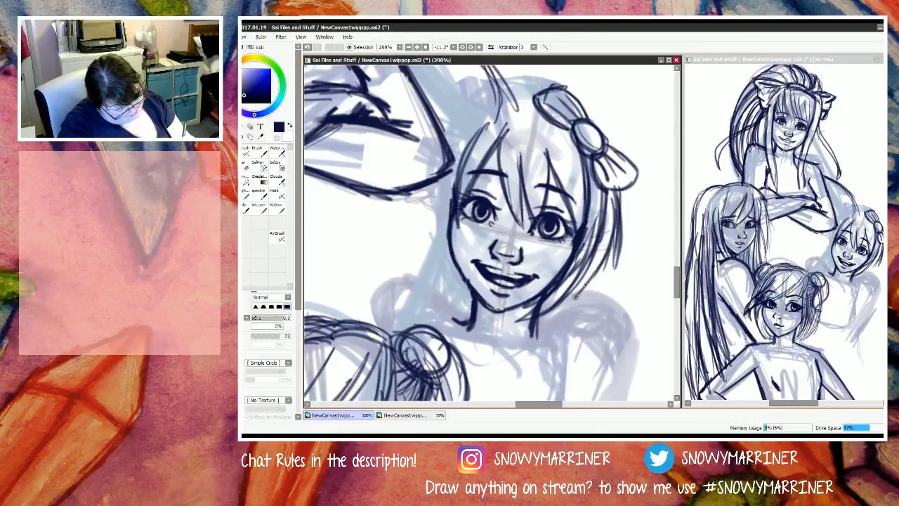
left_click_drag(604, 242, 573, 299)
left_click_drag(605, 218, 581, 286)
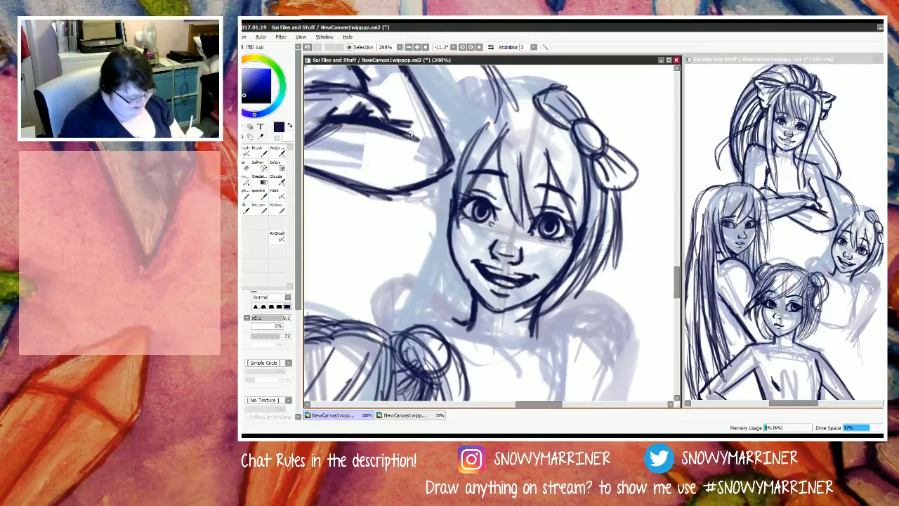
Step: Draw the left side of the S figure's bob with strands curving in to the neck and shorter outer tips beside the cheek
left_click_drag(461, 200, 448, 291)
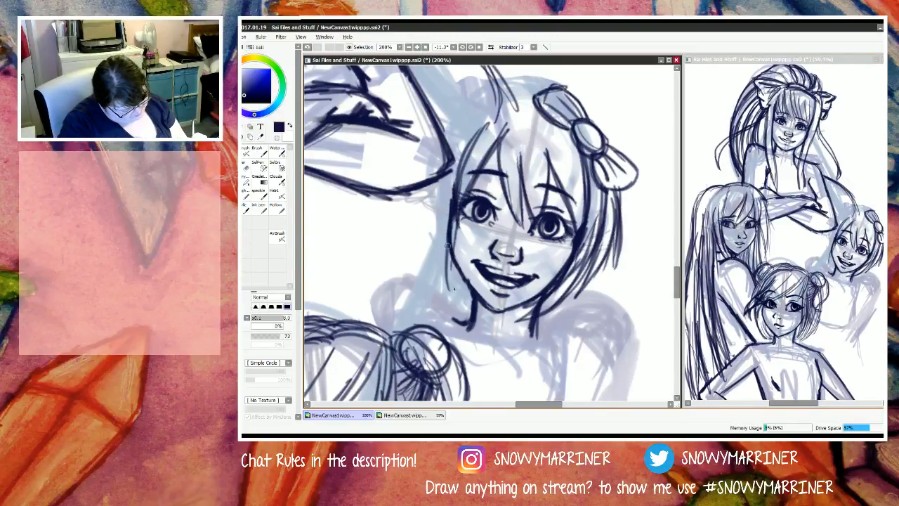
left_click_drag(447, 242, 463, 320)
left_click_drag(436, 263, 462, 318)
left_click_drag(434, 205, 459, 316)
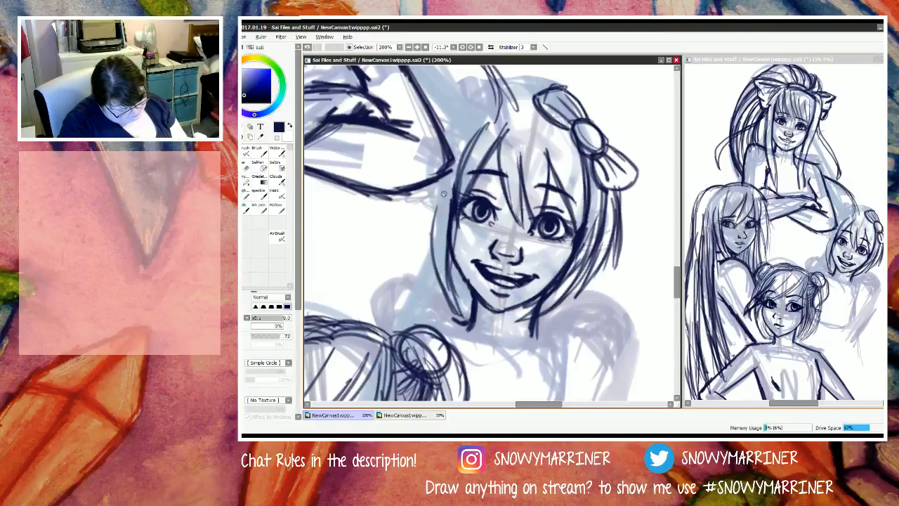
mouse_move(447, 179)
left_mouse_down()
mouse_move(437, 270)
mouse_move(453, 308)
left_mouse_up()
mouse_move(451, 264)
left_mouse_down()
mouse_move(462, 307)
mouse_move(462, 267)
mouse_move(471, 306)
left_mouse_up()
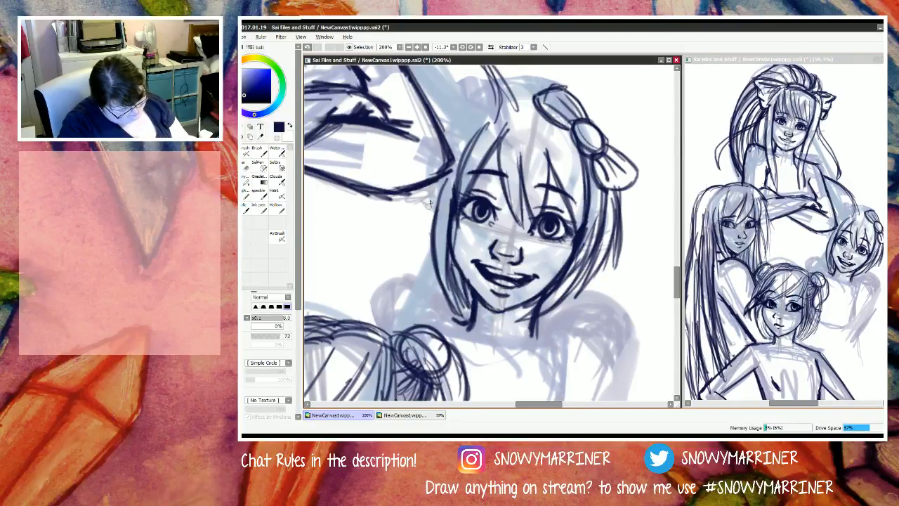
mouse_move(434, 185)
left_mouse_down()
mouse_move(422, 231)
mouse_move(441, 174)
mouse_move(423, 255)
left_mouse_up()
left_click_drag(442, 206, 431, 260)
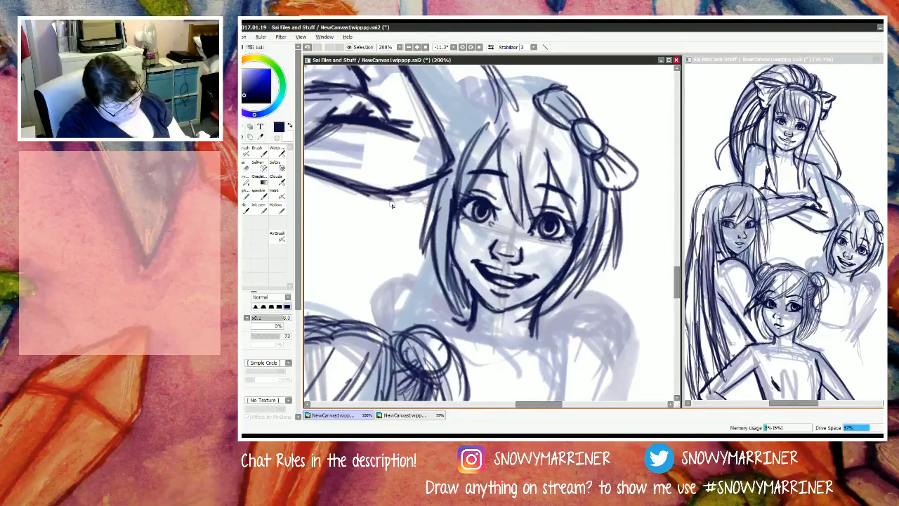
Step: Add flared outer strands and pointed tips to the right edge of the S figure's bob below the bow
mouse_move(622, 193)
left_mouse_down()
mouse_move(616, 260)
mouse_move(630, 266)
left_mouse_up()
mouse_move(618, 213)
left_mouse_down()
mouse_move(623, 246)
mouse_move(598, 295)
left_mouse_up()
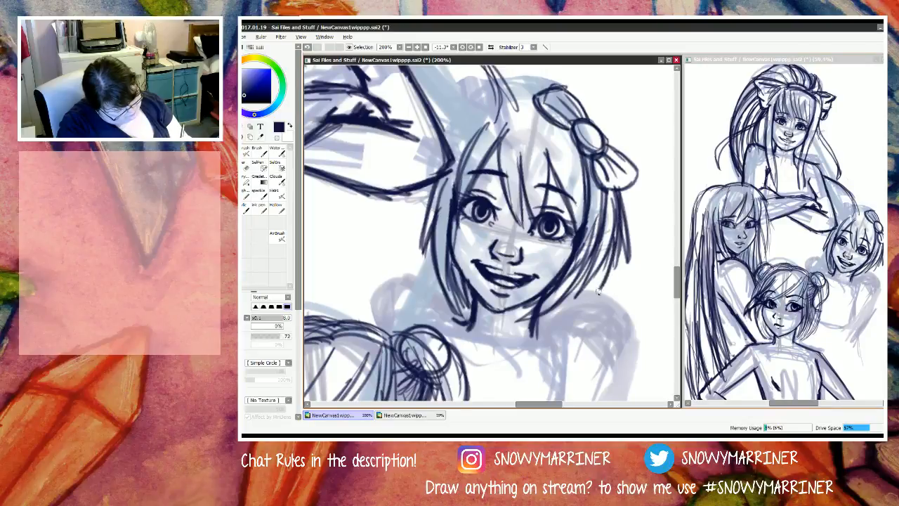
left_click_drag(608, 246, 597, 294)
left_click_drag(602, 261, 596, 288)
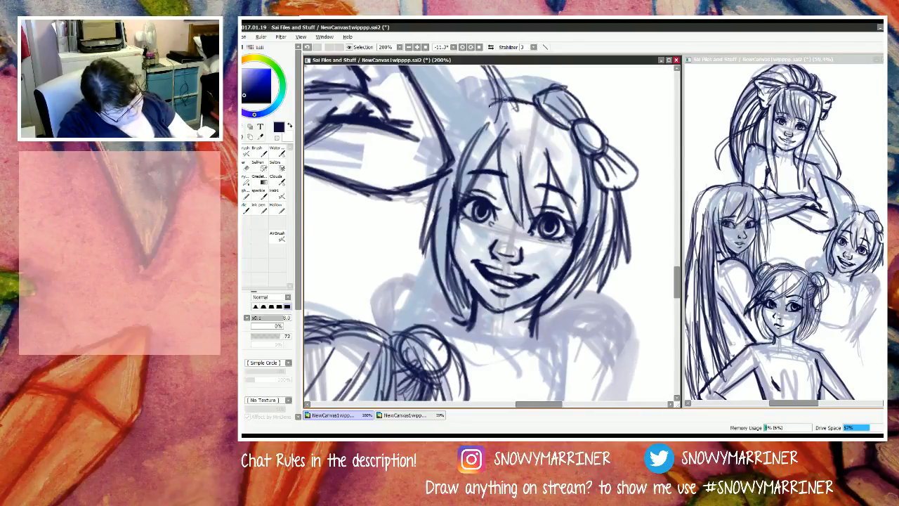
Step: Sketch the left crown outline of the S figure's hair and bring strands down over the neighbouring elbow to the bob
mouse_move(508, 98)
left_mouse_down()
mouse_move(461, 117)
mouse_move(486, 109)
mouse_move(453, 131)
mouse_move(492, 103)
mouse_move(438, 149)
left_mouse_up()
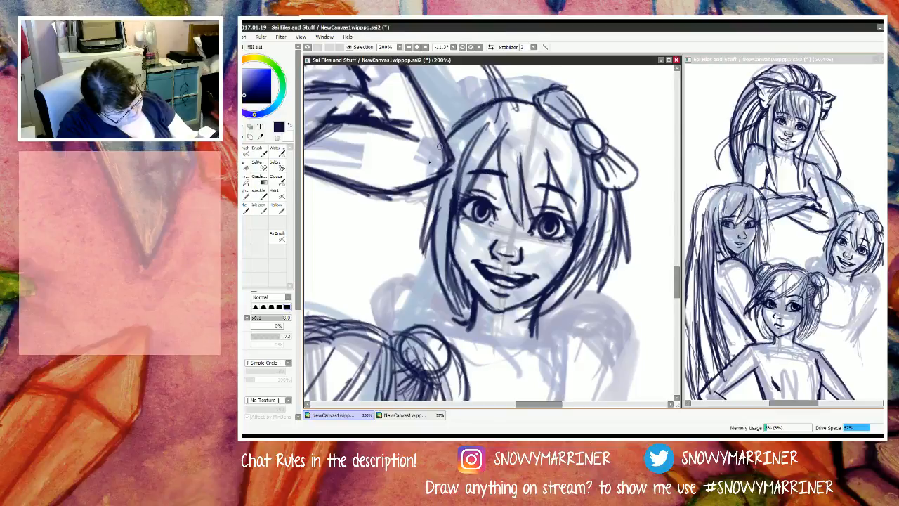
left_click_drag(483, 105, 417, 173)
mouse_move(470, 135)
left_mouse_down()
mouse_move(419, 170)
mouse_move(425, 194)
left_mouse_up()
left_click_drag(450, 144, 425, 214)
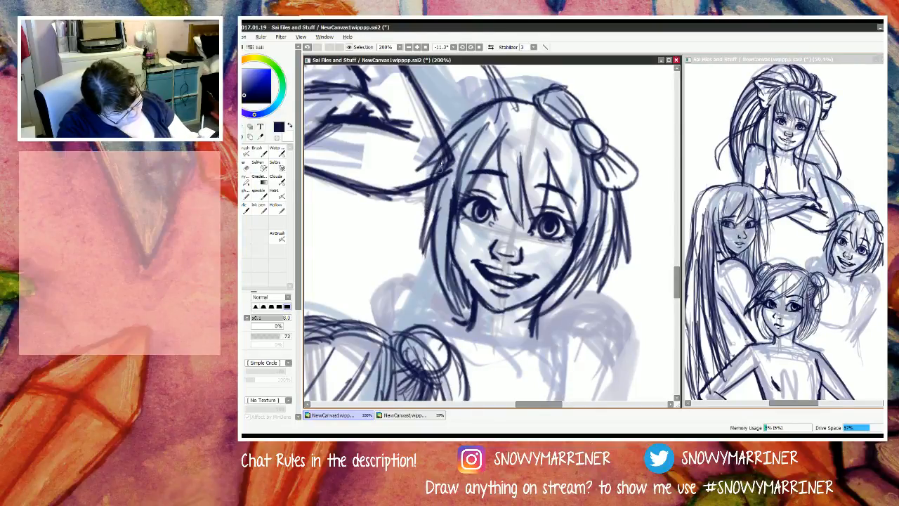
left_click_drag(441, 161, 425, 234)
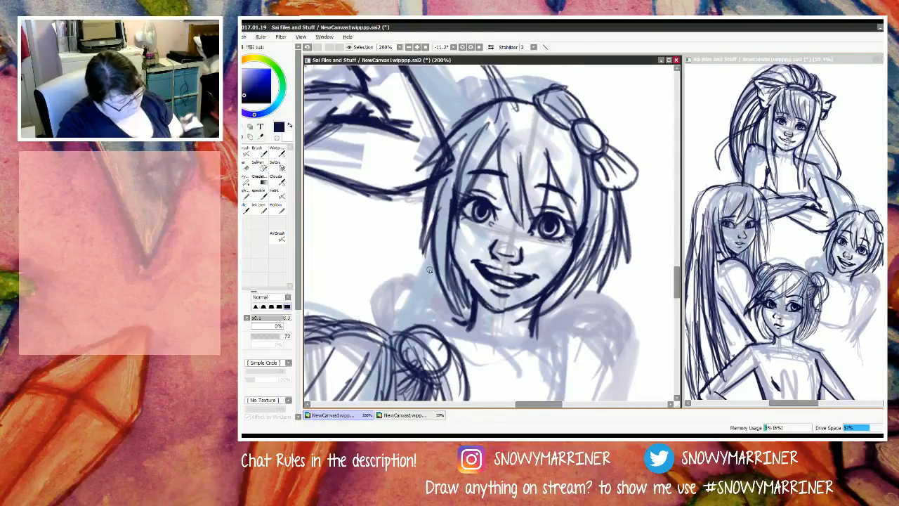
Step: Erase the S figure's left crown outline and the strands crossing the neighbouring figure's elbow
key("e")
left_click_drag(472, 111, 419, 173)
left_click_drag(470, 118, 425, 165)
left_click_drag(464, 133, 451, 146)
left_click_drag(508, 100, 476, 116)
mouse_move(466, 123)
left_mouse_down()
mouse_move(483, 111)
mouse_move(455, 127)
left_mouse_up()
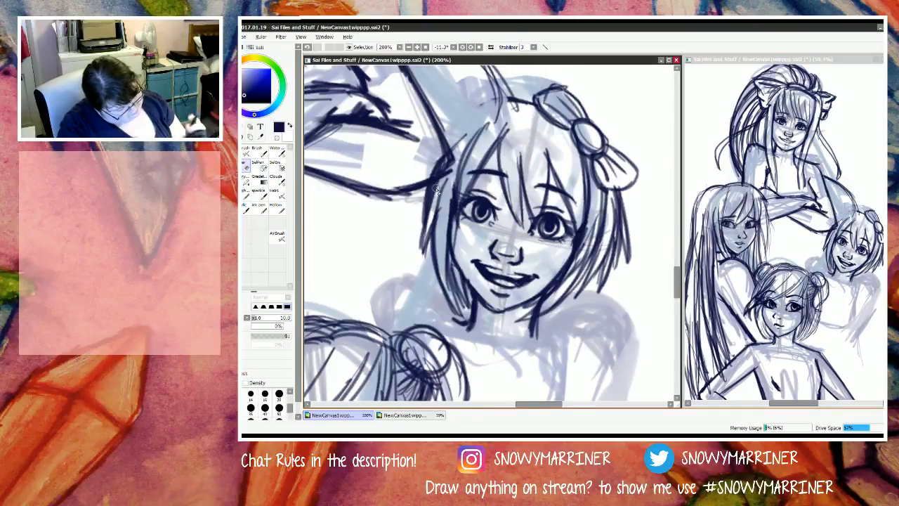
Step: Redraw the S figure's crown outline higher and fuller, sweeping from the bow over the head to the neighbouring elbow
key("n")
left_click_drag(540, 104, 509, 95)
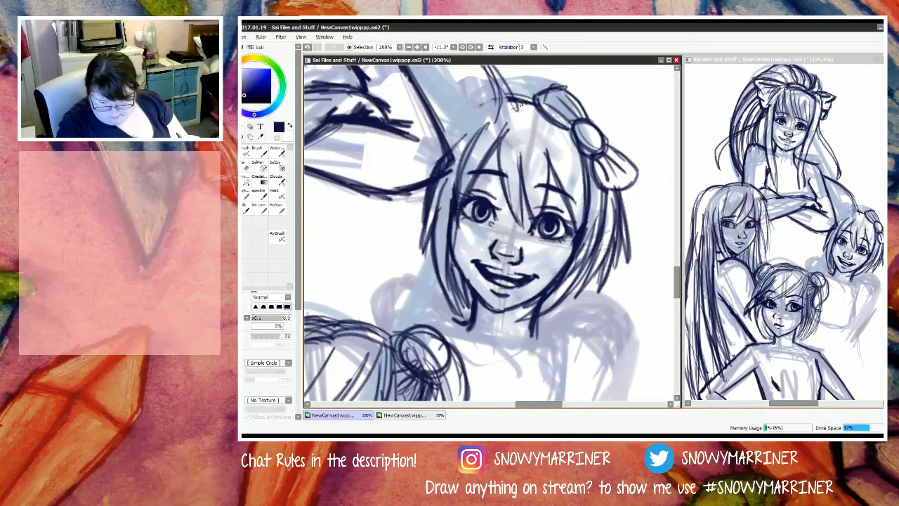
mouse_move(593, 117)
left_mouse_down()
mouse_move(612, 144)
mouse_move(610, 138)
left_mouse_up()
mouse_move(538, 103)
left_mouse_down()
mouse_move(506, 95)
mouse_move(530, 93)
mouse_move(455, 100)
mouse_move(510, 100)
mouse_move(463, 108)
mouse_move(493, 101)
mouse_move(431, 139)
mouse_move(468, 110)
mouse_move(418, 159)
left_mouse_up()
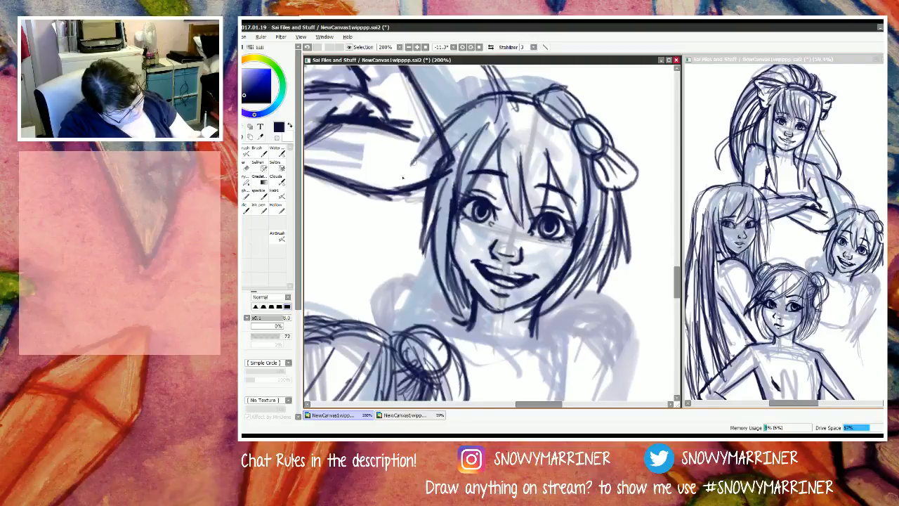
Step: Add strands sweeping from the S figure's crown over the neighbouring elbow and down the left edge of the bob
left_click_drag(457, 111, 387, 186)
mouse_move(442, 151)
left_mouse_down()
mouse_move(383, 190)
mouse_move(409, 210)
left_mouse_up()
mouse_move(435, 167)
left_mouse_down()
mouse_move(422, 214)
mouse_move(412, 201)
mouse_move(421, 201)
mouse_move(419, 240)
left_mouse_up()
left_click_drag(425, 188, 439, 245)
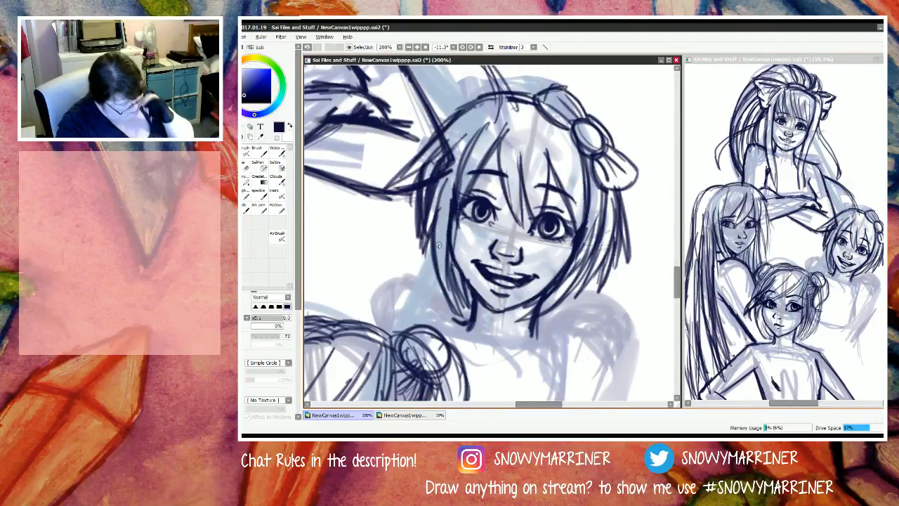
Step: Touch up the outer hair beside the S figure's bow and add long fringe strands from the bow down past the right-hand eye
mouse_move(630, 187)
left_mouse_down()
mouse_move(631, 222)
mouse_move(621, 231)
left_mouse_up()
left_click_drag(608, 147, 617, 171)
left_click_drag(612, 132, 613, 152)
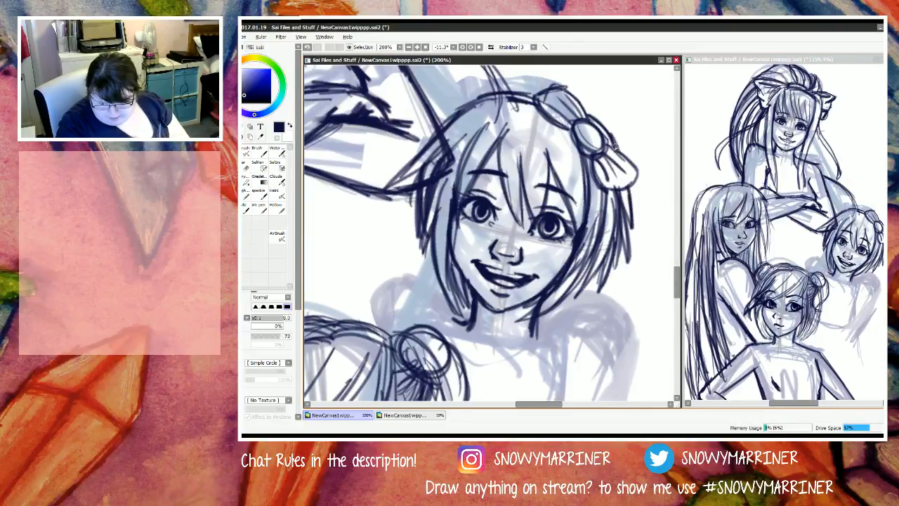
left_click_drag(561, 126, 584, 187)
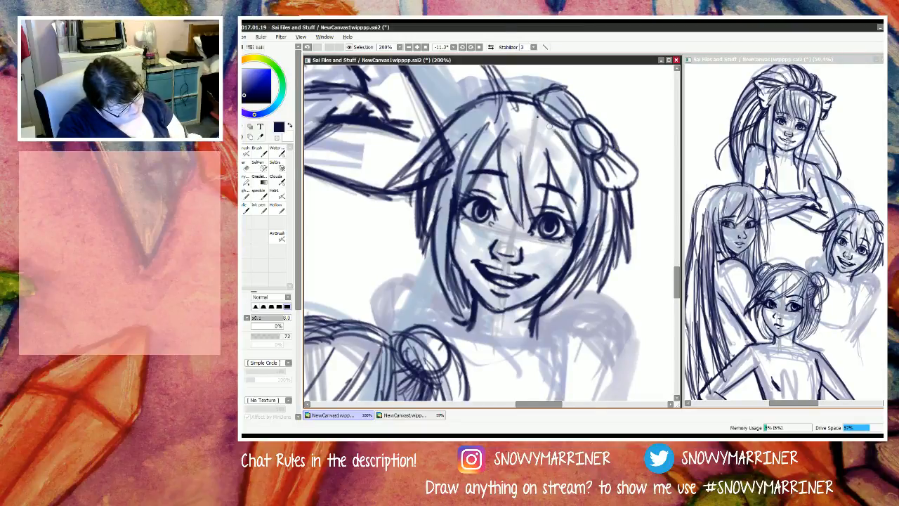
left_click_drag(541, 114, 586, 193)
mouse_move(562, 131)
left_mouse_down()
mouse_move(587, 188)
mouse_move(585, 235)
left_mouse_up()
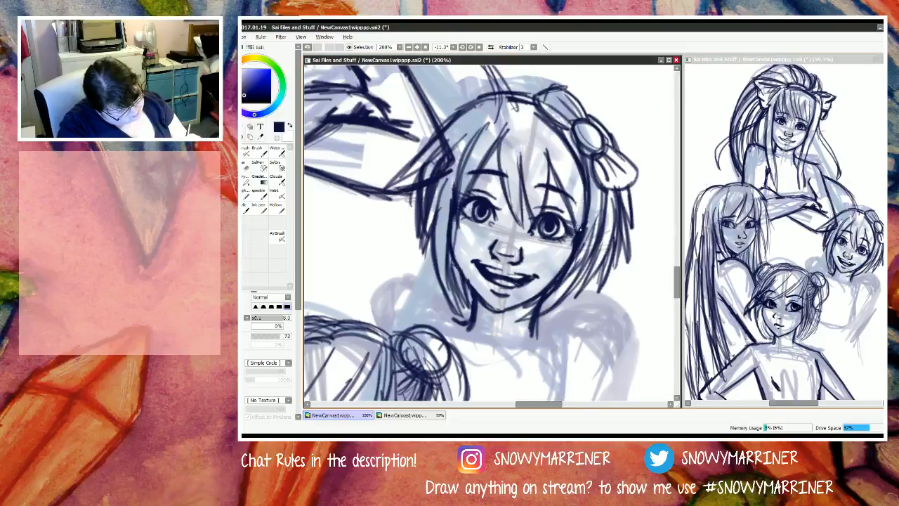
left_click_drag(553, 141, 580, 227)
left_click_drag(563, 159, 581, 224)
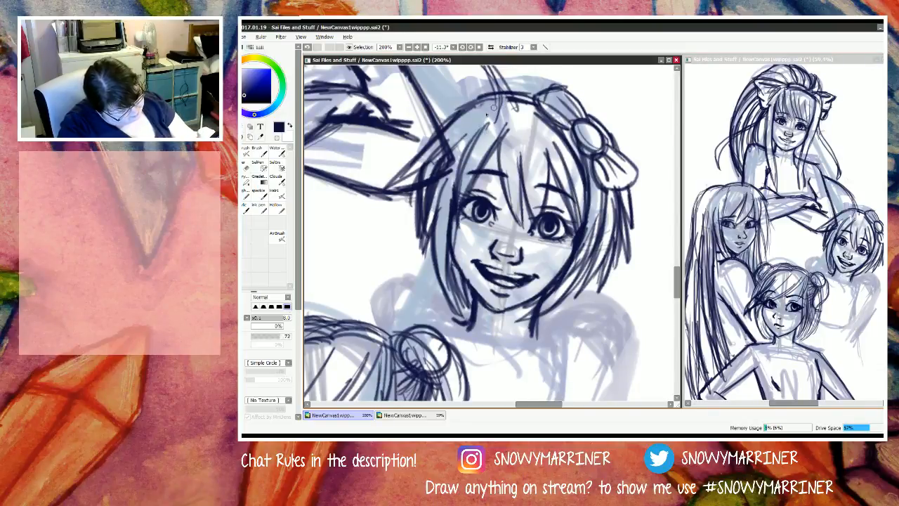
Step: Add fringe strands from the S figure's parting down the left side of the forehead and into the side hair
left_click_drag(494, 108, 469, 141)
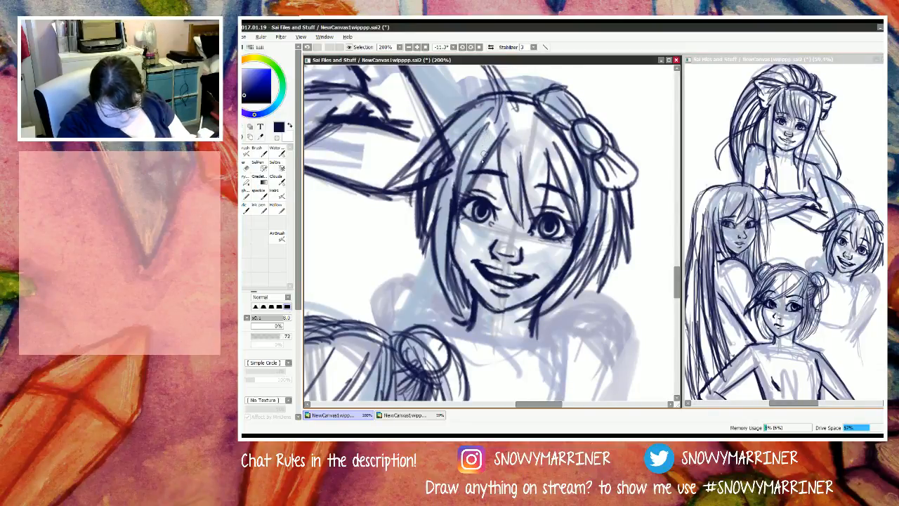
mouse_move(517, 112)
left_mouse_down()
mouse_move(458, 198)
mouse_move(458, 190)
left_mouse_up()
left_click_drag(481, 131, 458, 213)
left_click_drag(486, 110, 451, 155)
left_click_drag(442, 178, 432, 198)
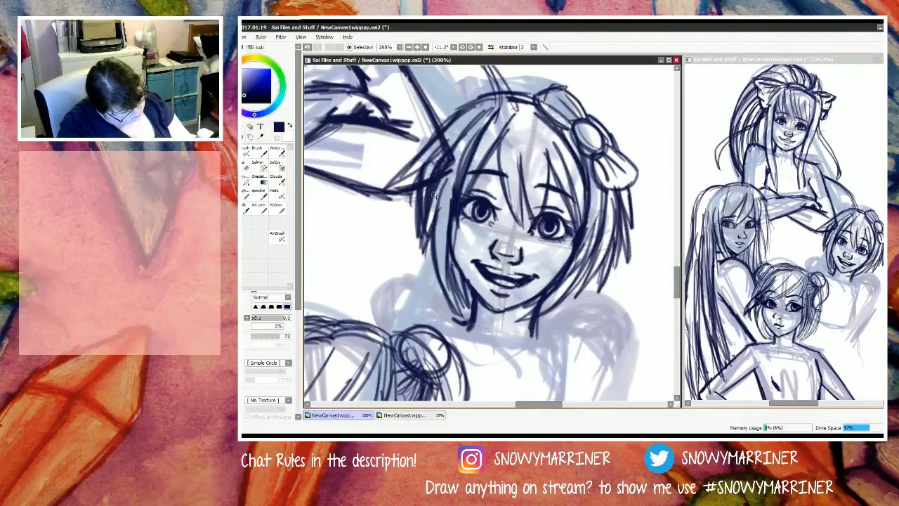
left_click_drag(468, 128, 451, 151)
left_click_drag(439, 180, 429, 222)
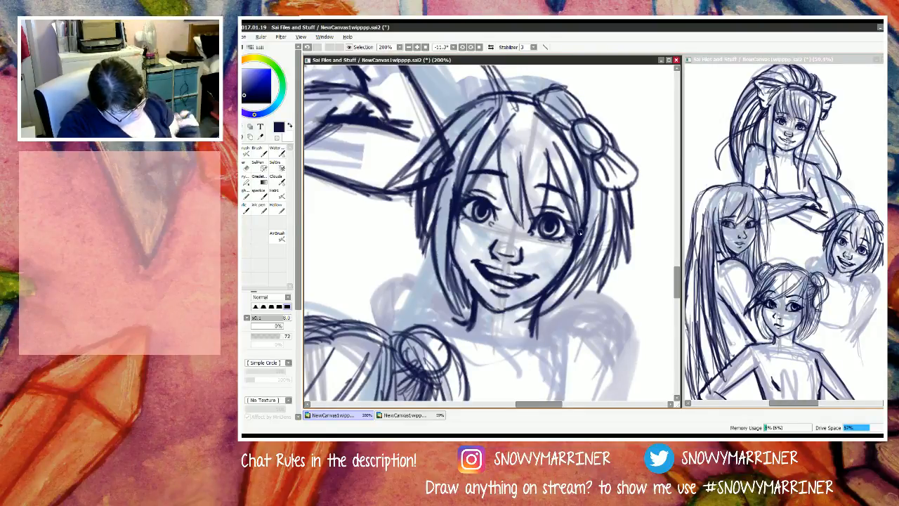
Step: Erase the inner hair edge beside the S figure's right jaw and redraw it as strands tapering toward the neck
key("e")
mouse_move(562, 285)
left_mouse_down()
mouse_move(523, 319)
mouse_move(566, 288)
mouse_move(584, 257)
mouse_move(519, 319)
left_mouse_up()
key("n")
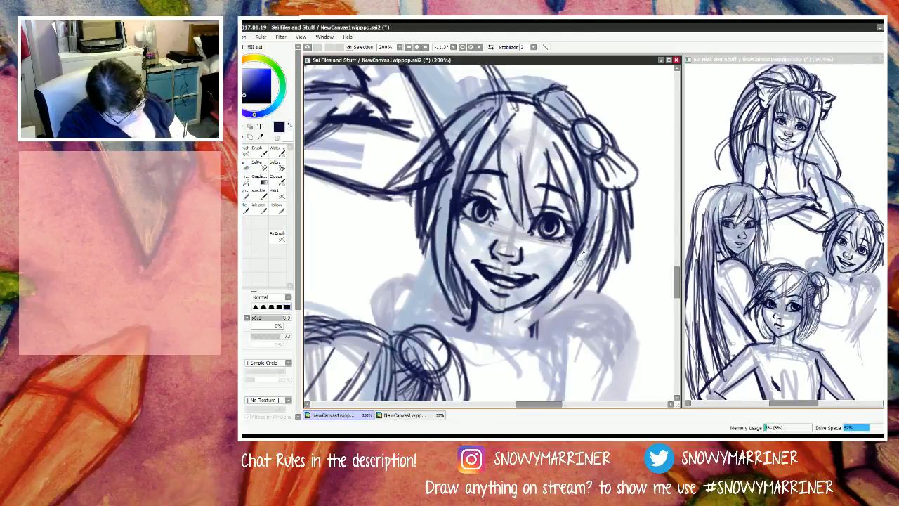
left_click_drag(587, 229, 528, 330)
left_click_drag(568, 273, 514, 341)
left_click_drag(574, 289, 517, 337)
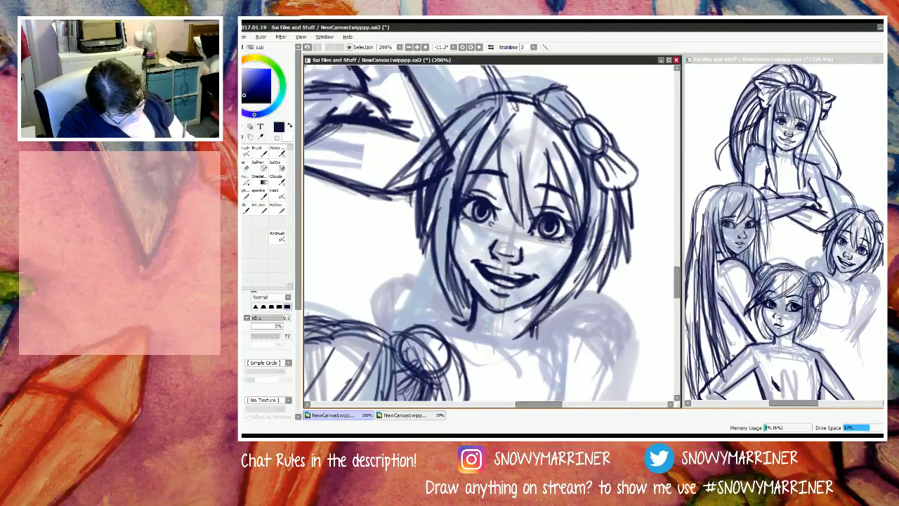
Step: Thicken the bob's lower right section with layered strands ending in points, and add a short strand at its left edge
left_click_drag(594, 255, 528, 332)
left_click_drag(602, 235, 520, 338)
mouse_move(571, 288)
left_mouse_down()
mouse_move(524, 337)
mouse_move(531, 323)
left_mouse_up()
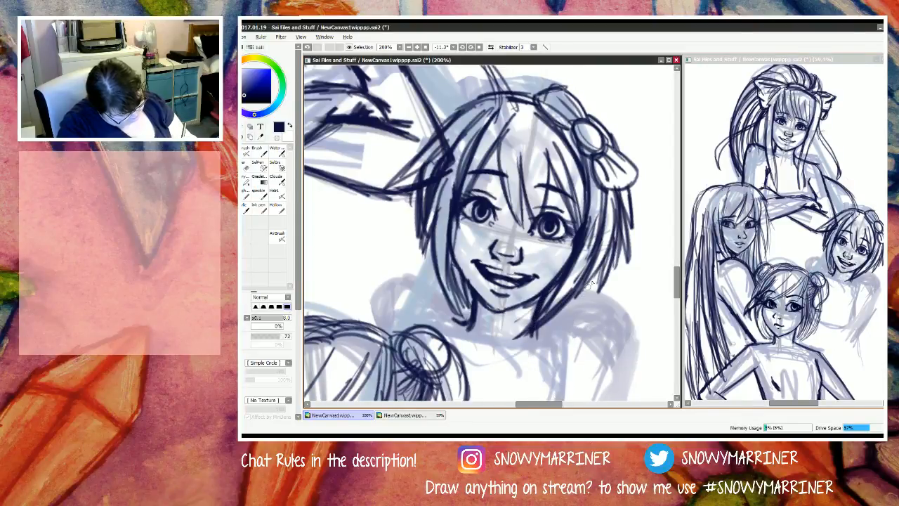
left_click_drag(608, 257, 558, 323)
left_click_drag(595, 278, 560, 320)
left_click_drag(577, 289, 559, 322)
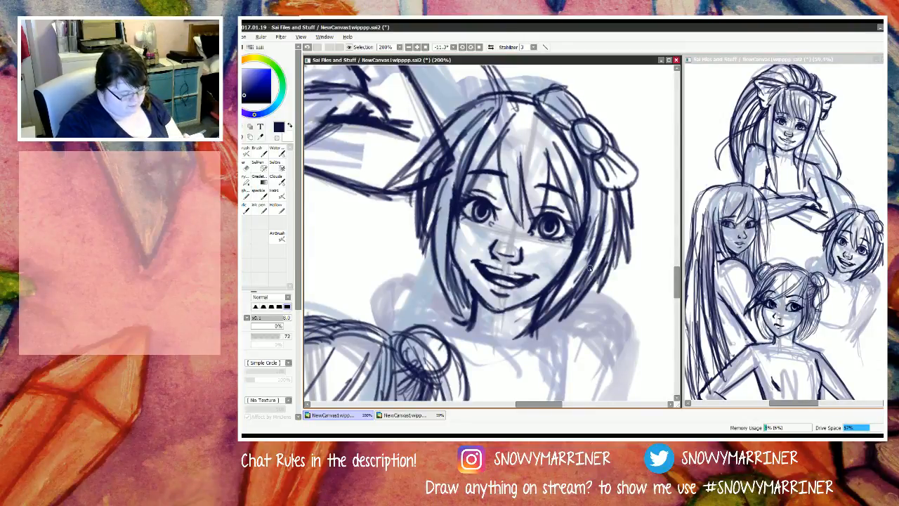
left_click_drag(426, 240, 426, 257)
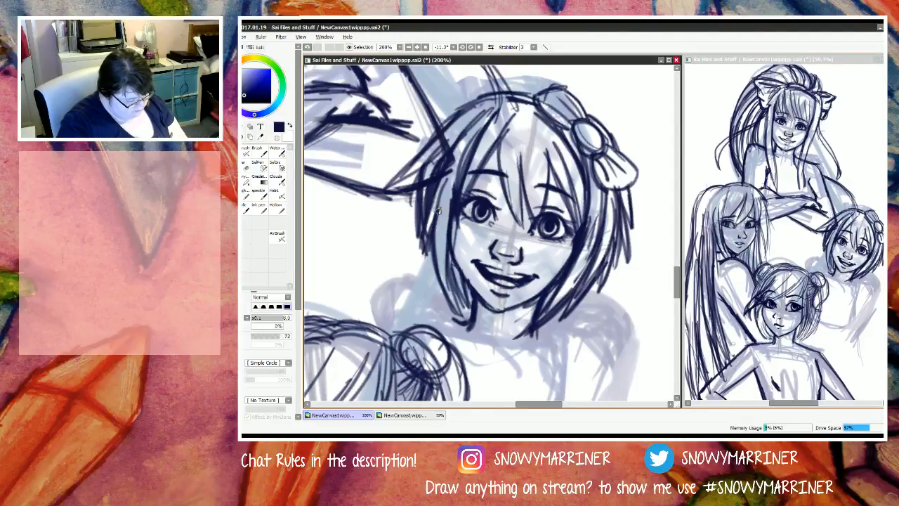
Step: Outline the S figure's left shoulder behind the neighbour's hair bun and sketch the right shoulder's top line, erasing its stray end
mouse_move(678, 280)
left_mouse_down()
mouse_move(679, 304)
mouse_move(679, 294)
left_mouse_up()
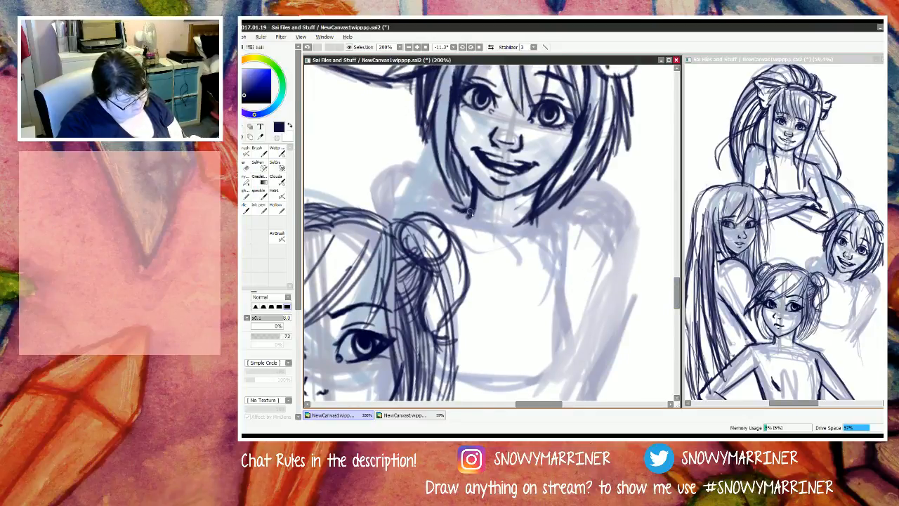
mouse_move(433, 197)
left_mouse_down()
mouse_move(414, 179)
mouse_move(397, 181)
mouse_move(380, 195)
mouse_move(426, 181)
mouse_move(379, 211)
mouse_move(429, 179)
mouse_move(454, 213)
left_mouse_up()
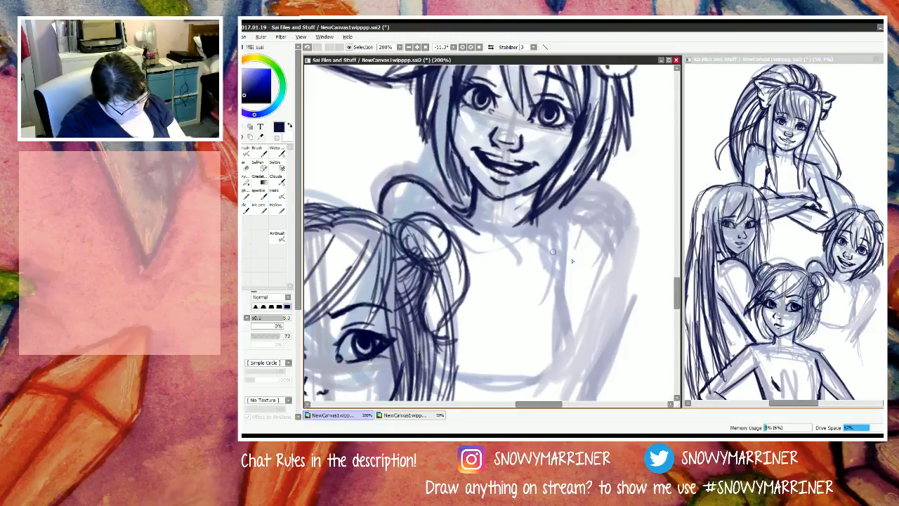
mouse_move(533, 247)
left_mouse_down()
mouse_move(592, 216)
mouse_move(629, 250)
left_mouse_up()
left_click_drag(599, 220, 627, 257)
mouse_move(566, 229)
left_mouse_down()
mouse_move(613, 223)
mouse_move(585, 219)
mouse_move(625, 245)
left_mouse_up()
key("e")
mouse_move(597, 218)
left_mouse_down()
mouse_move(625, 240)
mouse_move(587, 246)
mouse_move(624, 259)
mouse_move(549, 234)
mouse_move(525, 243)
mouse_move(584, 213)
left_mouse_up()
key("bracketright")
key("bracketright")
key("bracketright")
key("bracketright")
key("bracketright")
key("bracketright")
key("bracketright")
key("n")
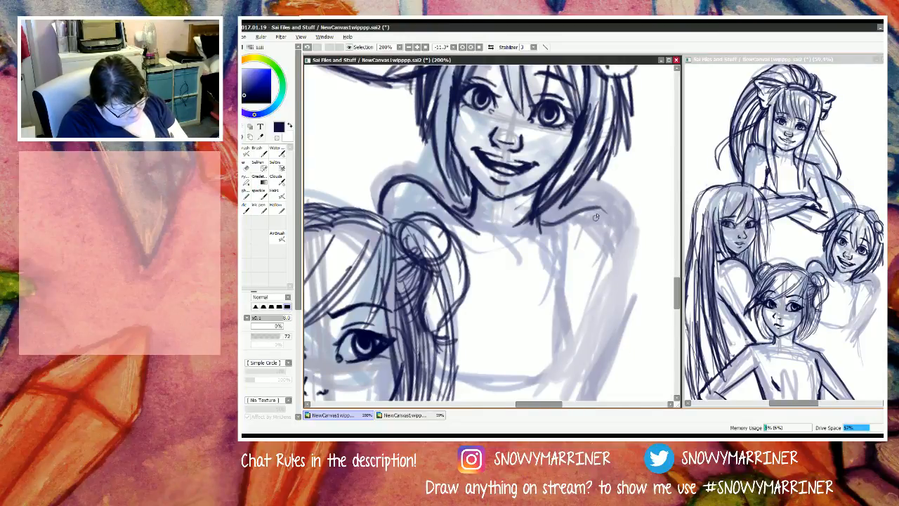
Step: Round off the S figure's right shoulder and draw the outer edge of the upper arm with darkened strokes
left_click_drag(598, 210, 630, 239)
mouse_move(607, 210)
left_mouse_down()
mouse_move(633, 236)
mouse_move(623, 243)
mouse_move(623, 295)
left_mouse_up()
left_click_drag(633, 238, 613, 329)
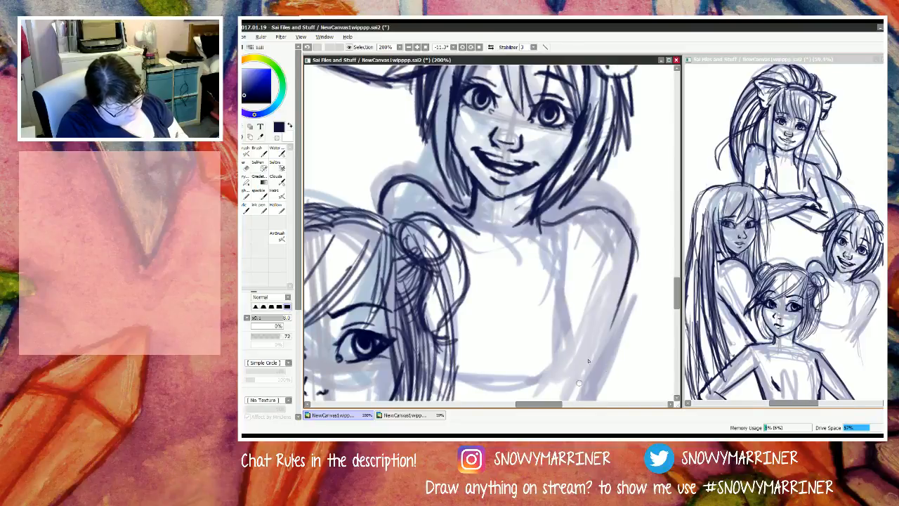
mouse_move(633, 251)
left_mouse_down()
mouse_move(621, 220)
mouse_move(595, 209)
mouse_move(546, 224)
left_mouse_up()
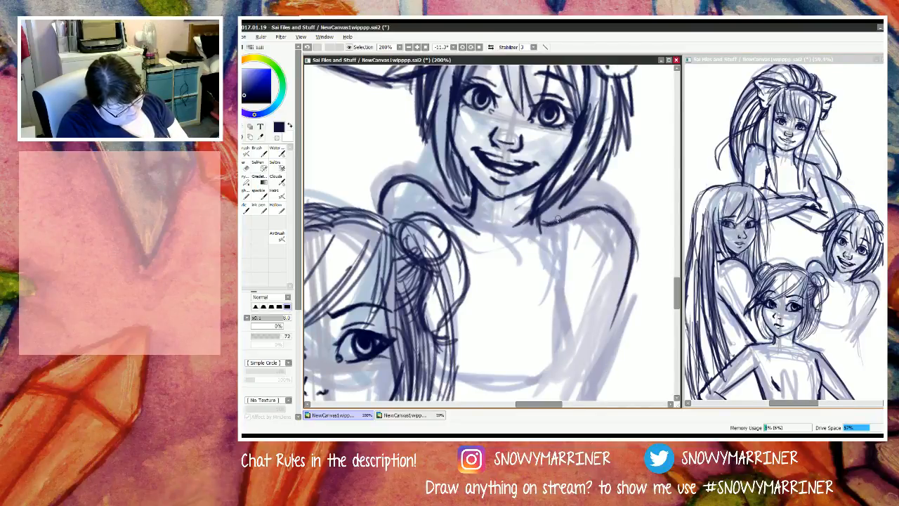
mouse_move(616, 218)
left_mouse_down()
mouse_move(631, 253)
mouse_move(614, 320)
left_mouse_up()
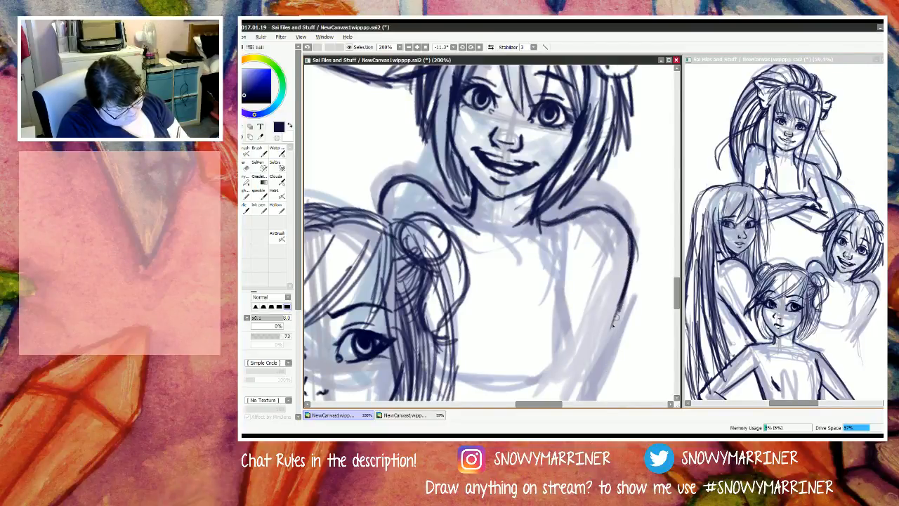
left_click_drag(626, 289, 612, 327)
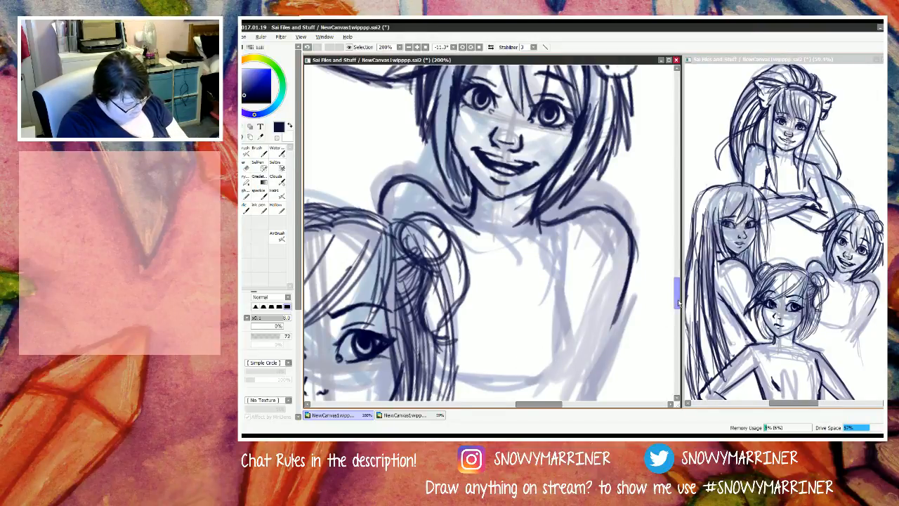
Step: Draw the right side contour of the S figure's chest, curving from the armpit crease inward to the underside
left_click_drag(678, 300, 677, 307)
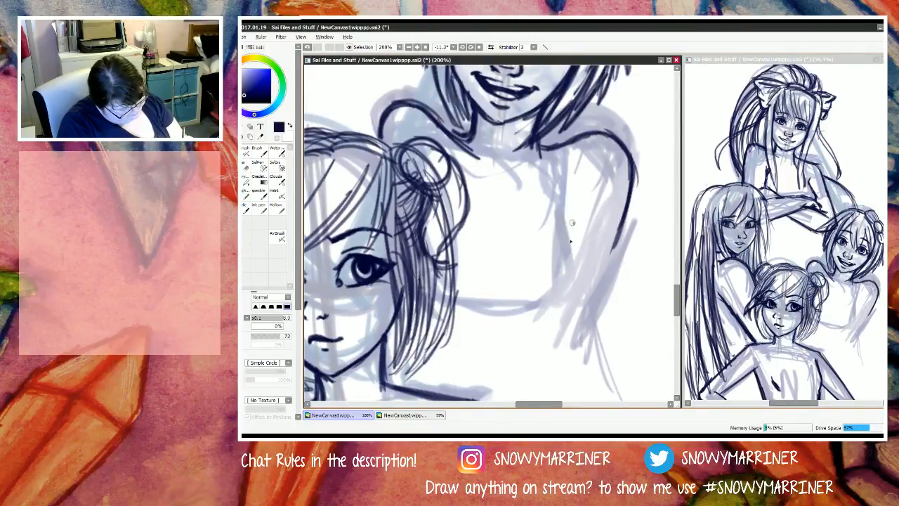
mouse_move(571, 223)
left_mouse_down()
mouse_move(576, 274)
mouse_move(570, 294)
mouse_move(548, 310)
left_mouse_up()
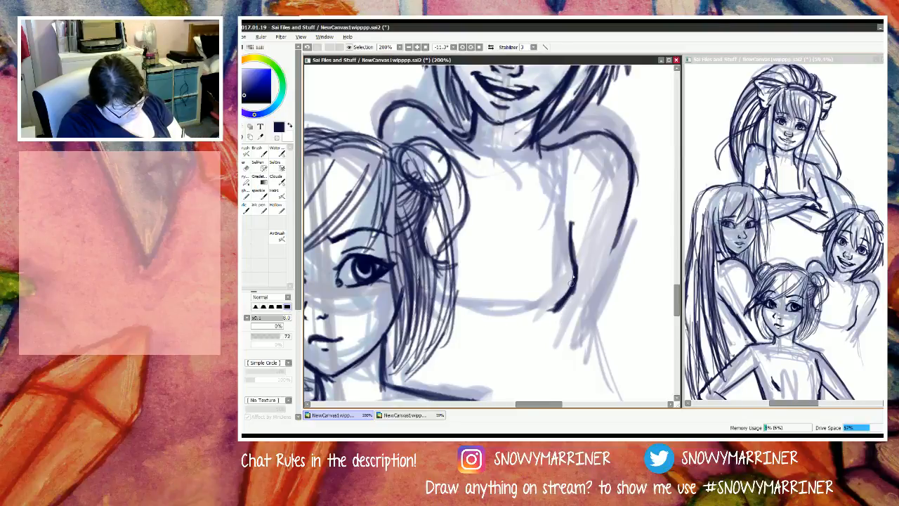
mouse_move(574, 246)
left_mouse_down()
mouse_move(575, 292)
mouse_move(554, 309)
left_mouse_up()
left_click_drag(577, 280, 537, 315)
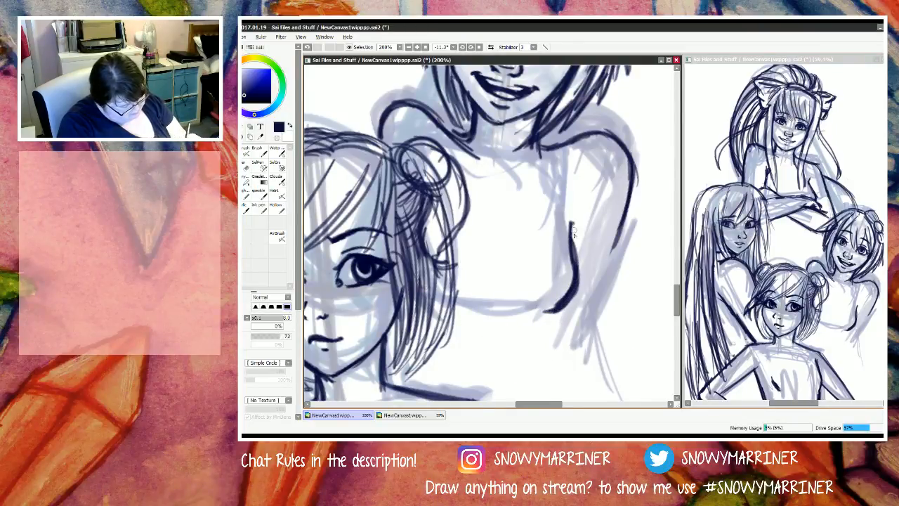
left_click_drag(584, 216, 569, 257)
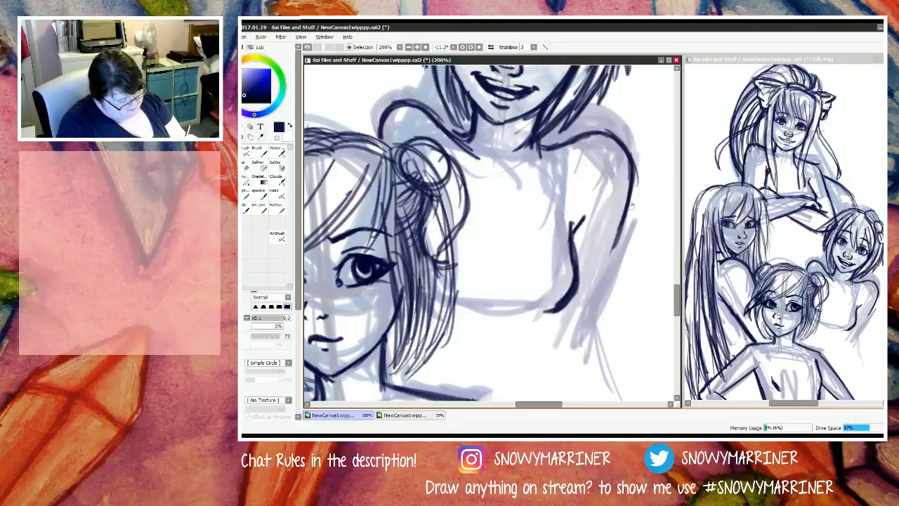
Step: Extend the outer edge of the S figure's right arm down toward the elbow and draw the base of the neck between the bob tips
left_click_drag(621, 228, 587, 329)
left_click_drag(617, 247, 578, 342)
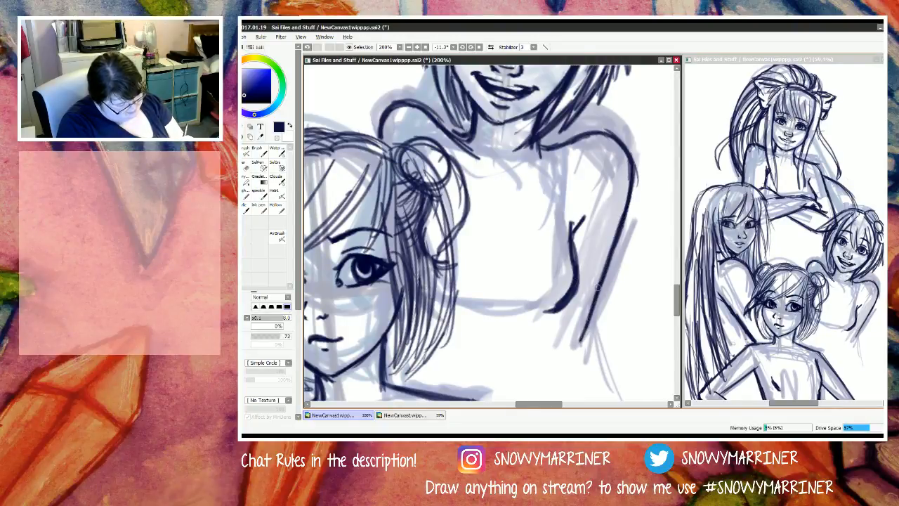
left_click_drag(601, 284, 580, 351)
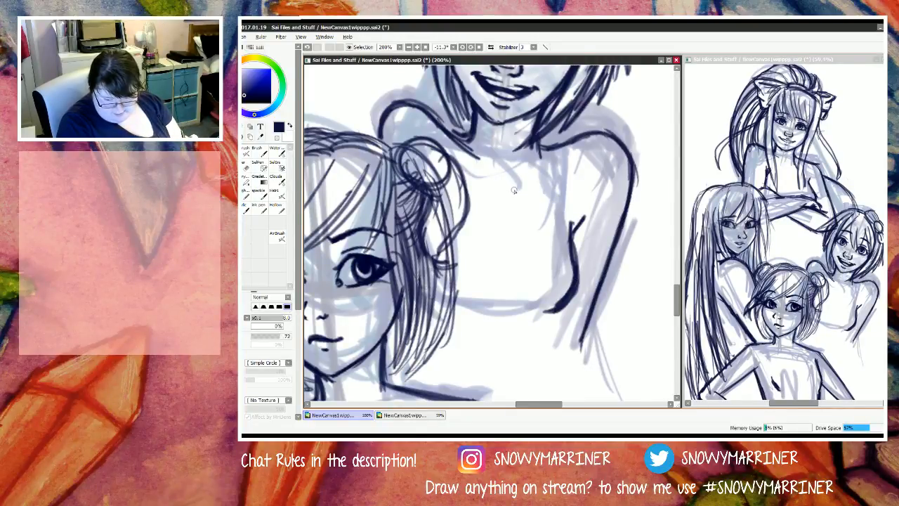
mouse_move(536, 143)
left_mouse_down()
mouse_move(498, 159)
mouse_move(459, 136)
mouse_move(500, 159)
mouse_move(476, 156)
left_mouse_up()
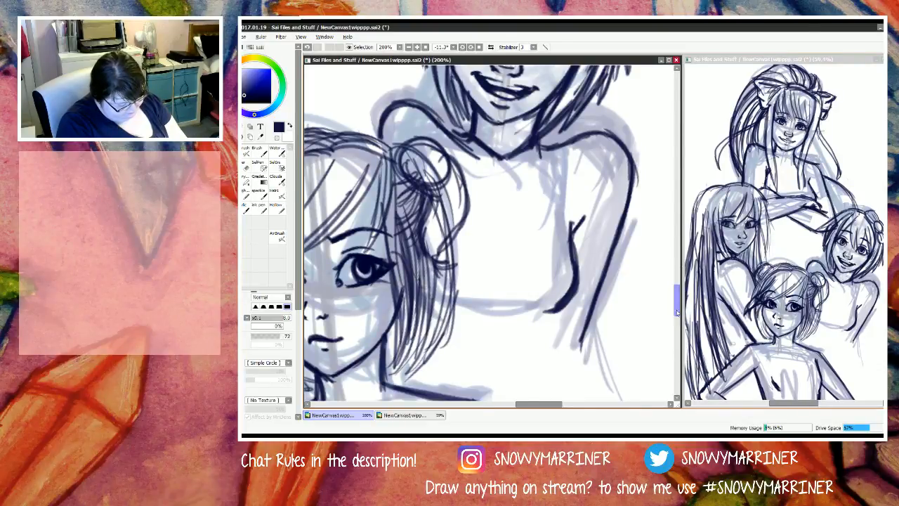
mouse_move(679, 304)
left_mouse_down()
mouse_move(683, 329)
mouse_move(692, 288)
left_mouse_up()
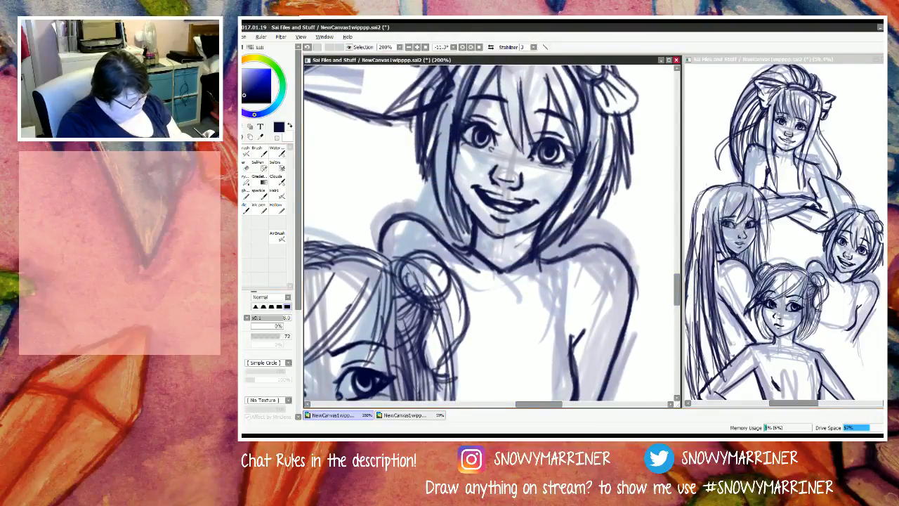
mouse_move(516, 413)
left_mouse_down()
mouse_move(484, 411)
mouse_move(513, 411)
mouse_move(501, 412)
left_mouse_up()
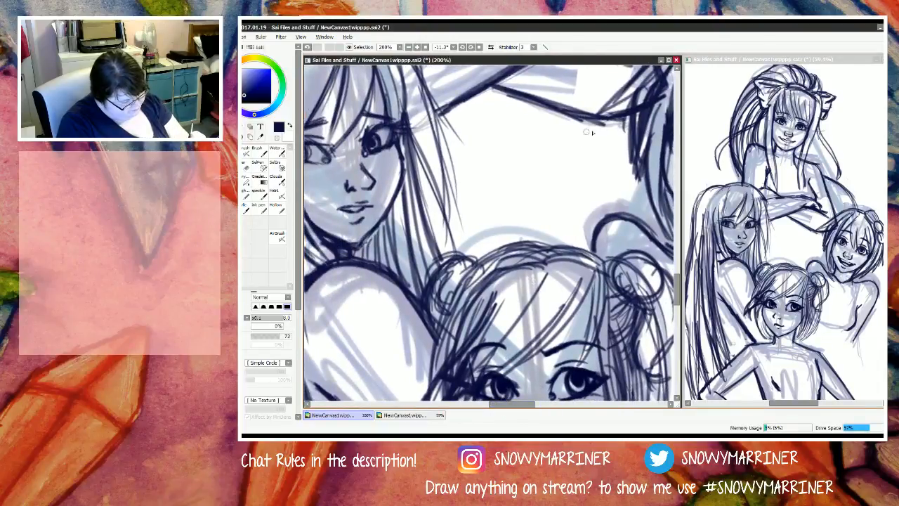
left_click_drag(588, 121, 588, 152)
key("minus")
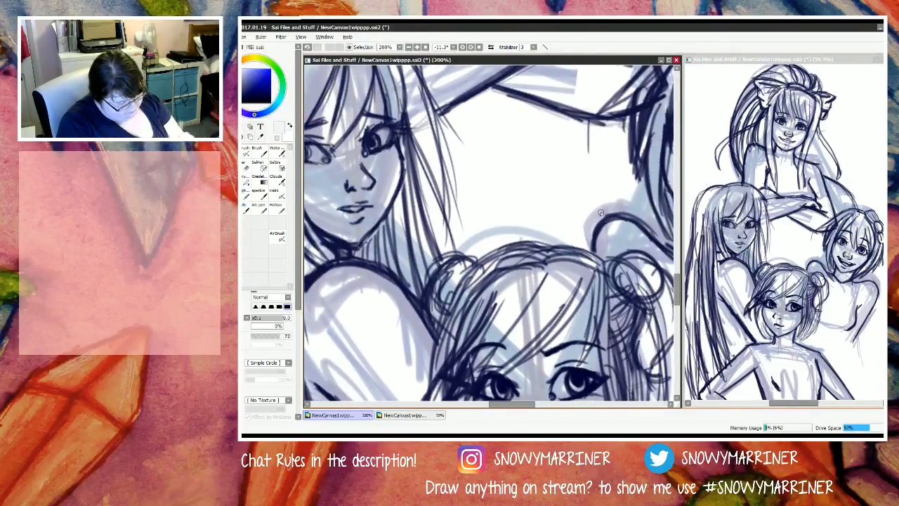
key("ctrl+z")
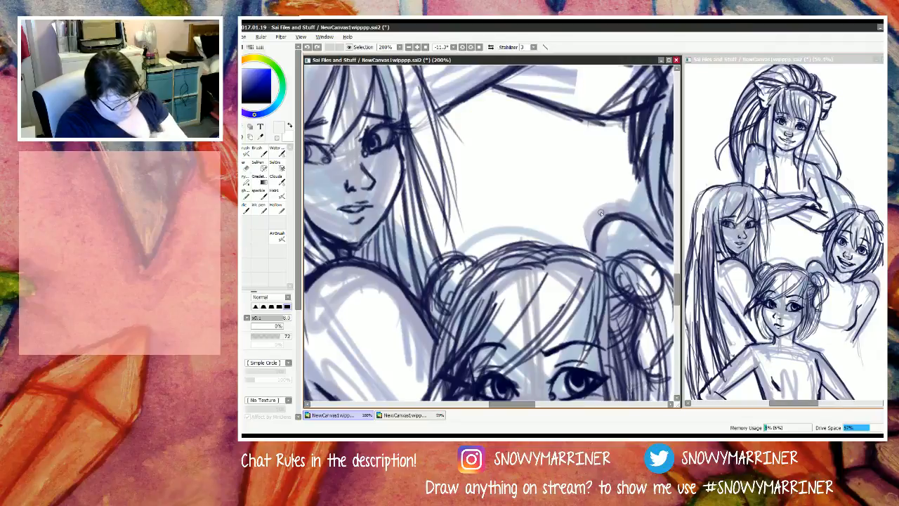
Step: Lightly mark a guide in the gap between the crossed forearms and the S figure's shoulder, and set the drawing colour to dark navy
left_click(796, 227)
left_click_drag(802, 235, 807, 230)
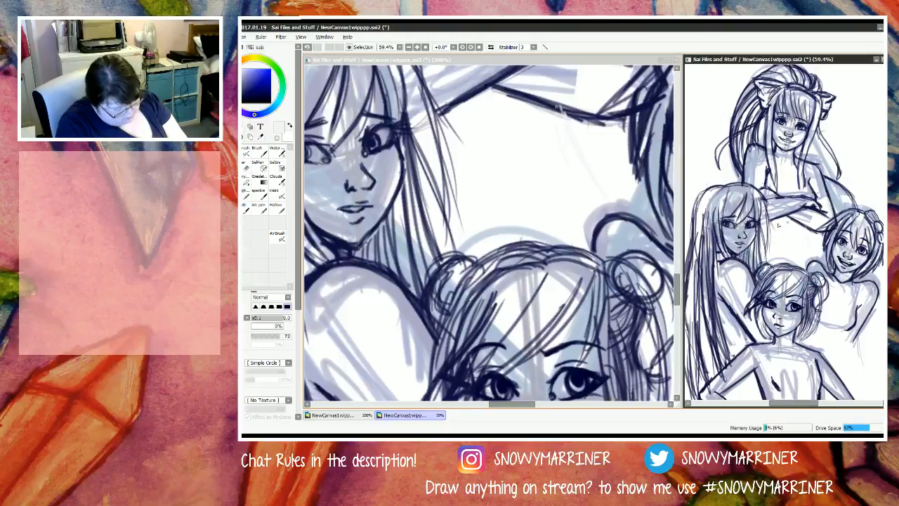
key("x")
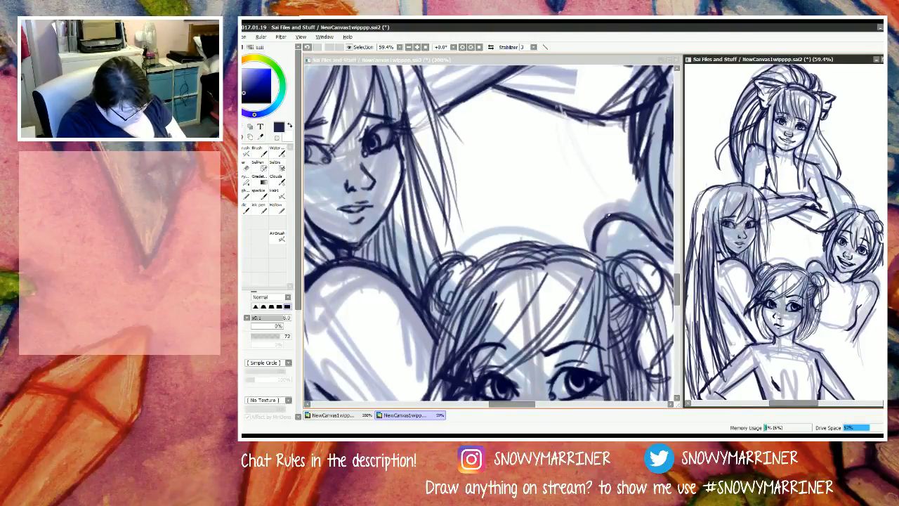
left_click(272, 94)
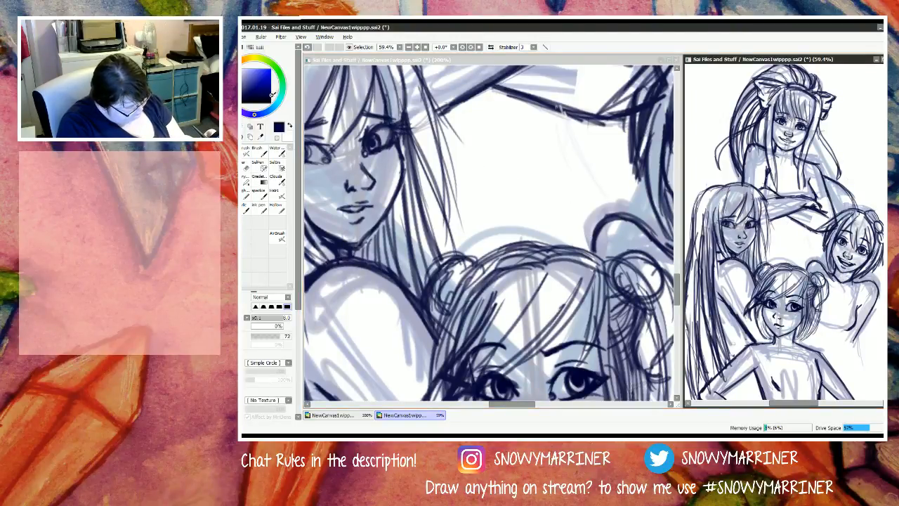
Step: Try to draw the right side of the top figure's torso as a steep line from the forearm down to the S figure's shoulder
left_click(574, 117)
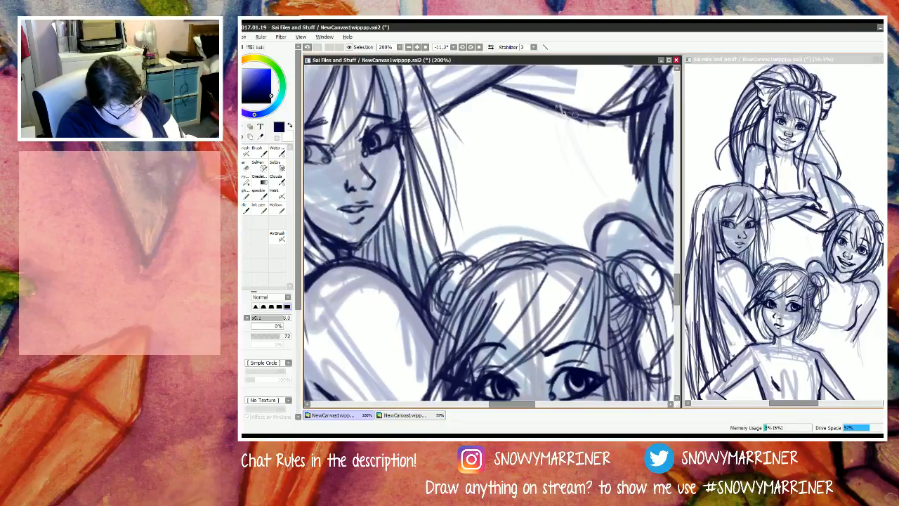
mouse_move(547, 106)
left_mouse_down()
mouse_move(575, 115)
mouse_move(595, 184)
left_mouse_up()
left_click_drag(574, 115, 610, 214)
left_click_drag(589, 165, 602, 195)
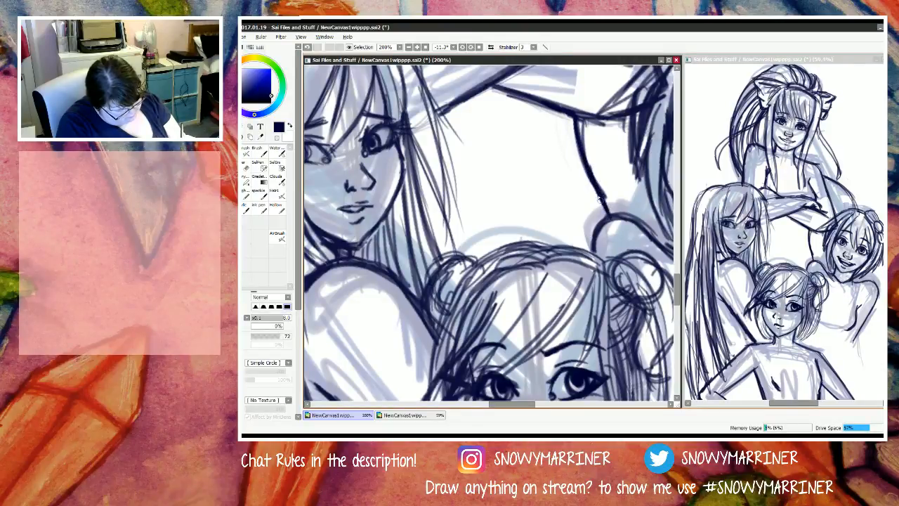
key("e")
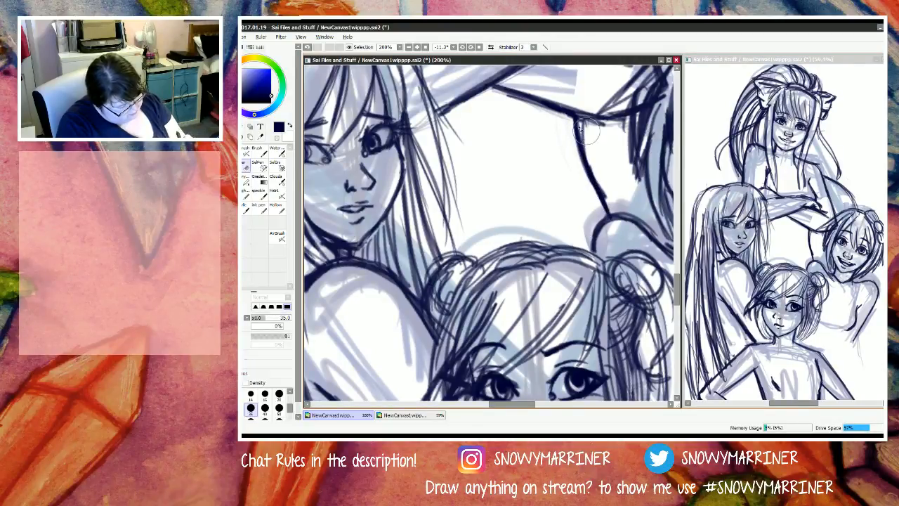
mouse_move(578, 118)
left_mouse_down()
mouse_move(568, 134)
mouse_move(593, 202)
left_mouse_up()
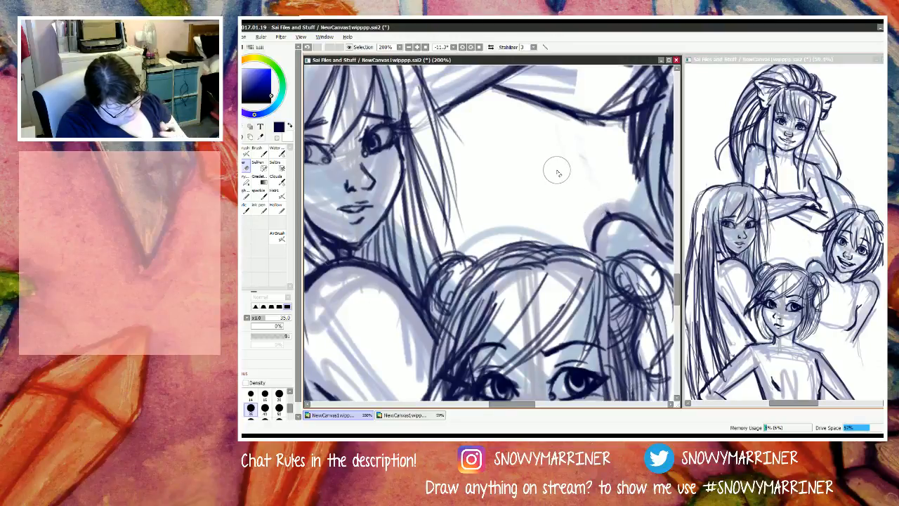
Step: Draw both sides of the top figure's torso from the crossed forearms down to the S figure's shoulder and the N figure's hair bun
key("b")
left_click_drag(772, 380, 777, 388)
left_click_drag(816, 255, 809, 231)
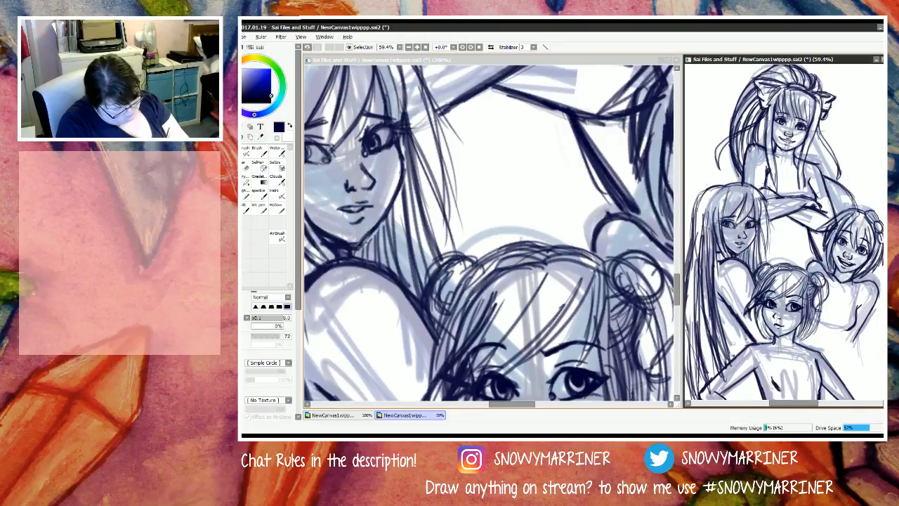
left_click_drag(764, 203, 771, 253)
mouse_move(764, 205)
left_mouse_down()
mouse_move(769, 267)
mouse_move(766, 254)
left_mouse_up()
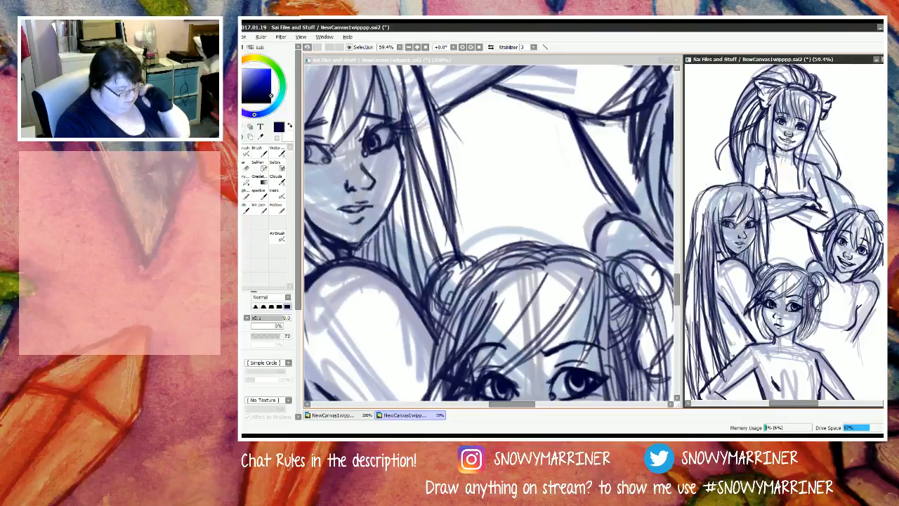
Step: Draw an inverted V above the N figure's head and a curved line joining its peak to the top figure's crossed forearms
left_click(612, 191)
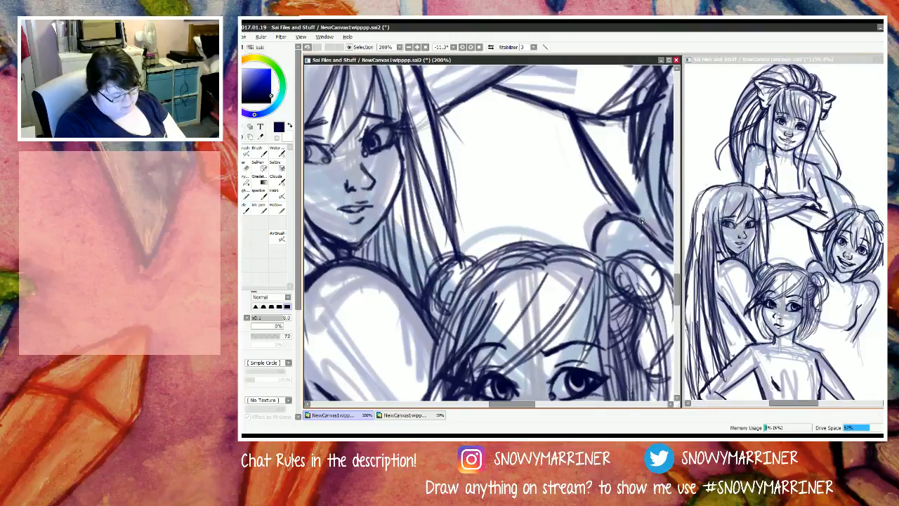
left_click_drag(545, 211, 593, 250)
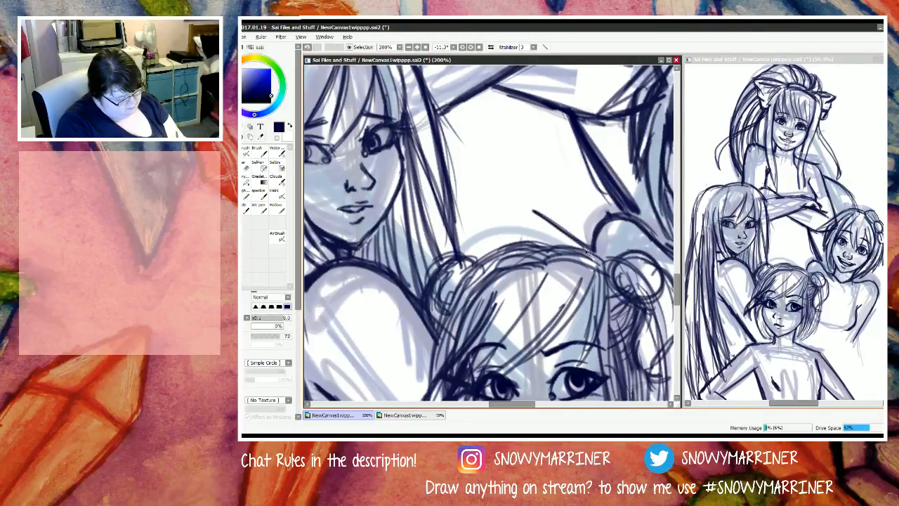
left_click_drag(507, 200, 588, 247)
left_click_drag(519, 204, 481, 267)
mouse_move(521, 205)
left_mouse_down()
mouse_move(480, 263)
mouse_move(500, 233)
mouse_move(590, 250)
mouse_move(566, 235)
left_mouse_up()
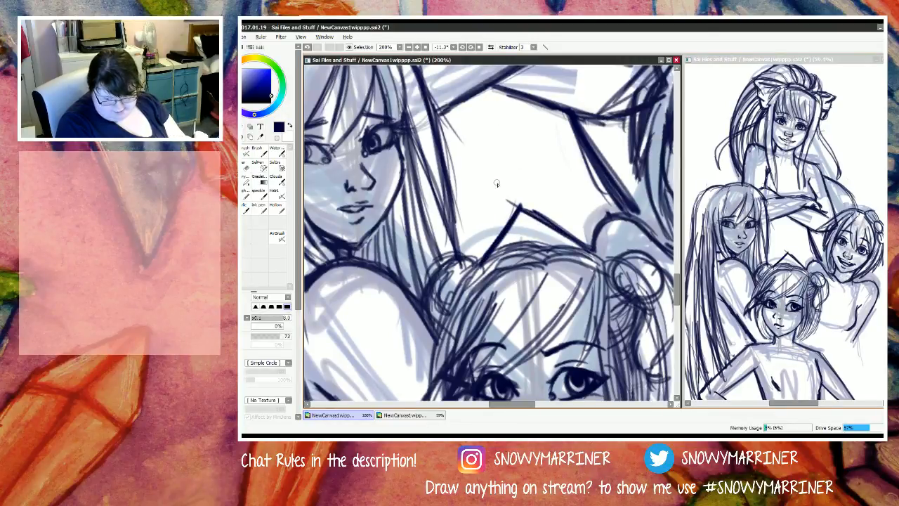
mouse_move(496, 85)
left_mouse_down()
mouse_move(529, 224)
mouse_move(527, 214)
left_mouse_up()
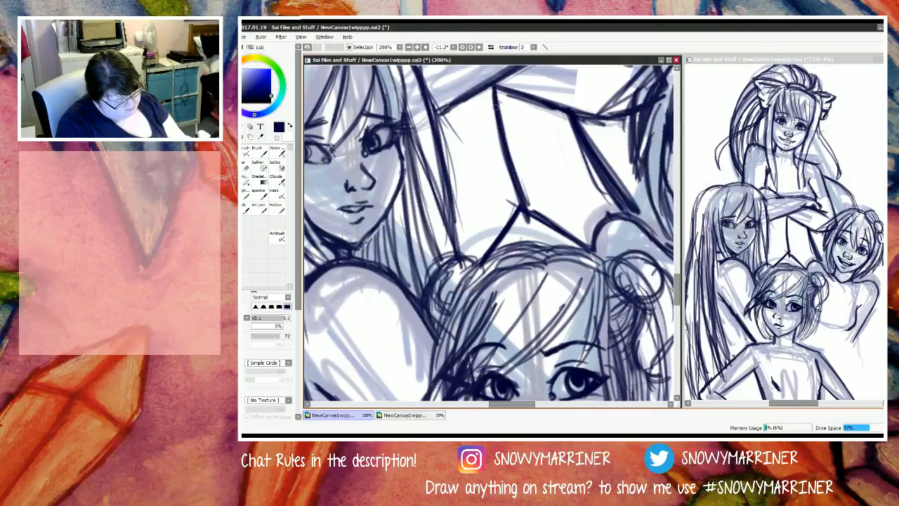
mouse_move(494, 90)
left_mouse_down()
mouse_move(521, 194)
mouse_move(592, 253)
left_mouse_up()
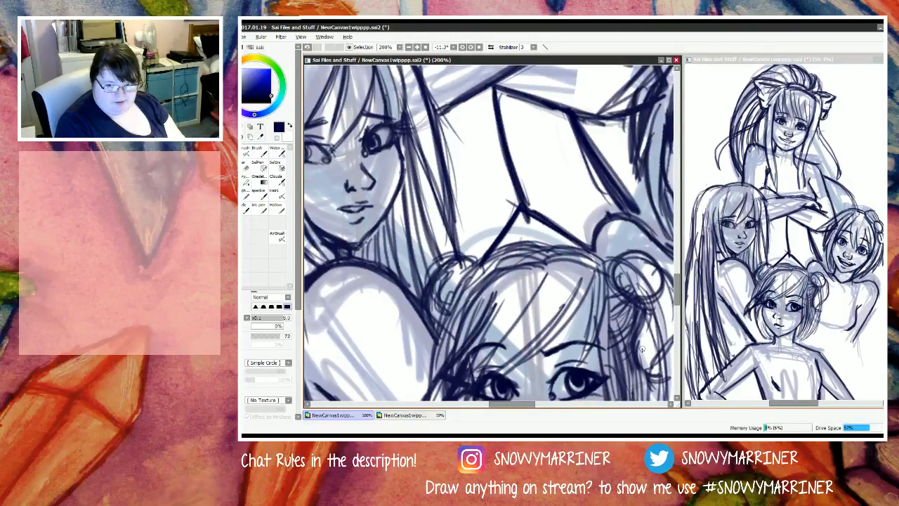
left_click_drag(521, 205, 478, 262)
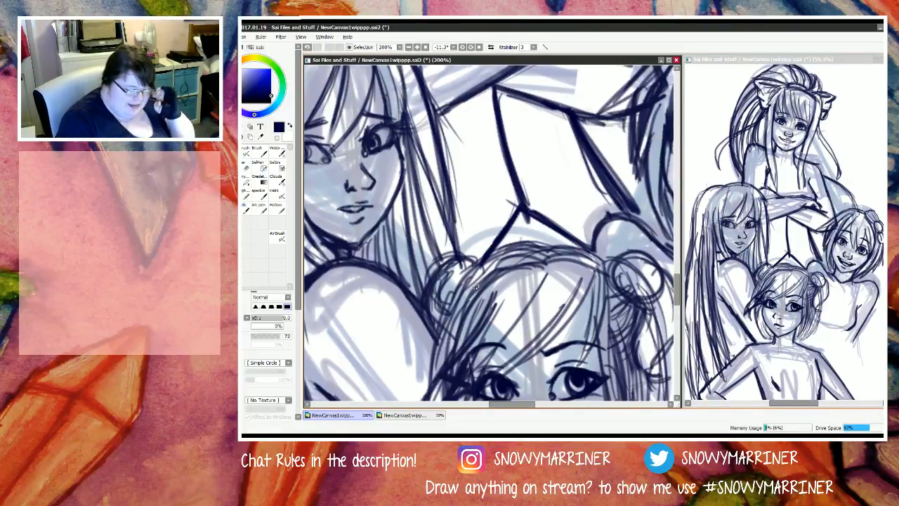
Step: Draw the side of the S figure's waist slanting down from the chest and extend the right upper arm's outer edge toward the elbow
left_click_drag(517, 408, 547, 412)
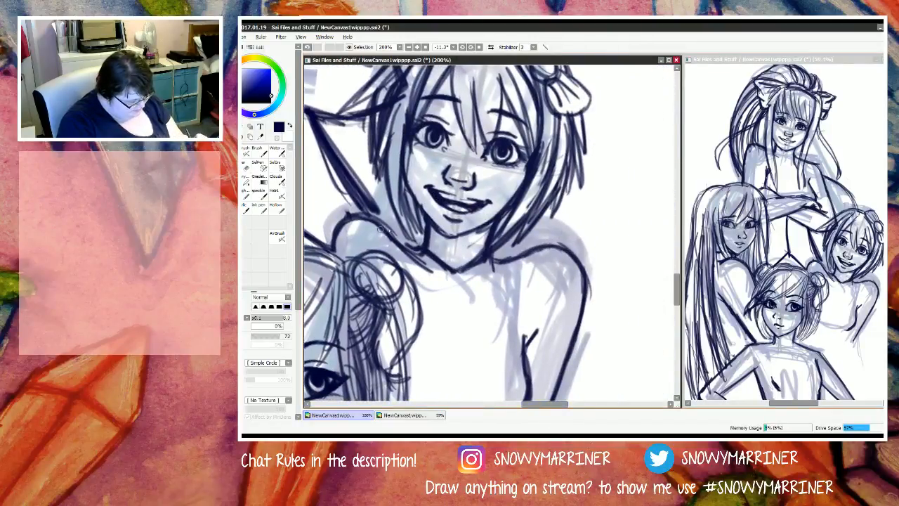
mouse_move(379, 224)
left_mouse_down()
mouse_move(353, 215)
mouse_move(335, 229)
left_mouse_up()
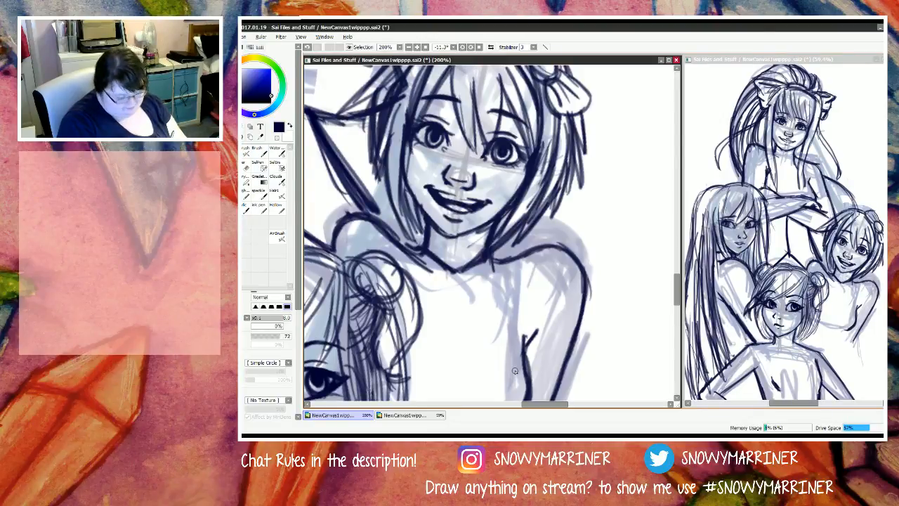
mouse_move(679, 291)
left_mouse_down()
mouse_move(678, 310)
mouse_move(679, 281)
mouse_move(678, 321)
mouse_move(678, 284)
left_mouse_up()
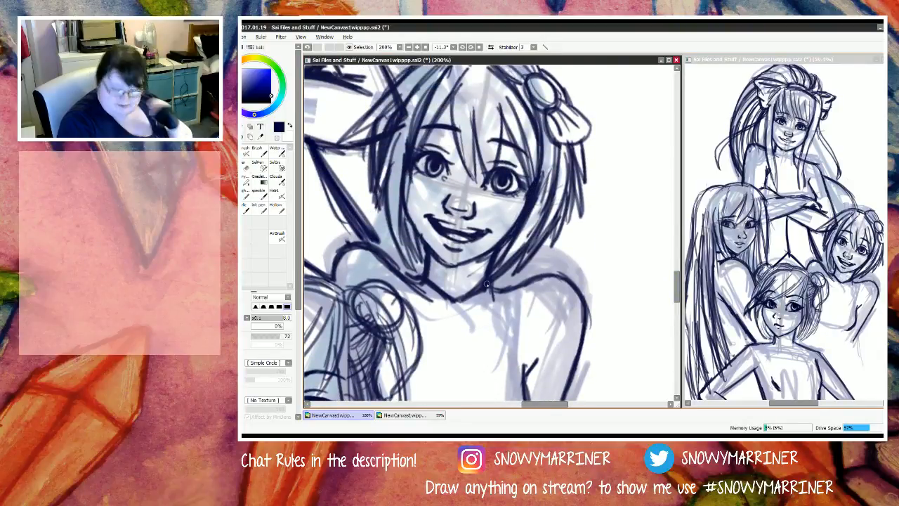
left_click_drag(677, 294, 677, 313)
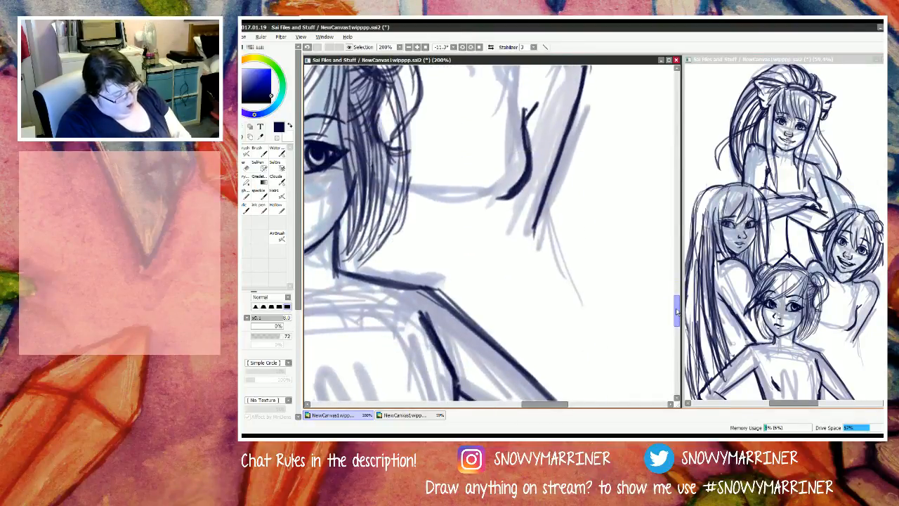
left_click_drag(505, 200, 470, 268)
mouse_move(503, 199)
left_mouse_down()
mouse_move(488, 238)
mouse_move(504, 200)
mouse_move(462, 283)
left_mouse_up()
left_click_drag(502, 197, 465, 279)
left_click_drag(501, 197, 459, 290)
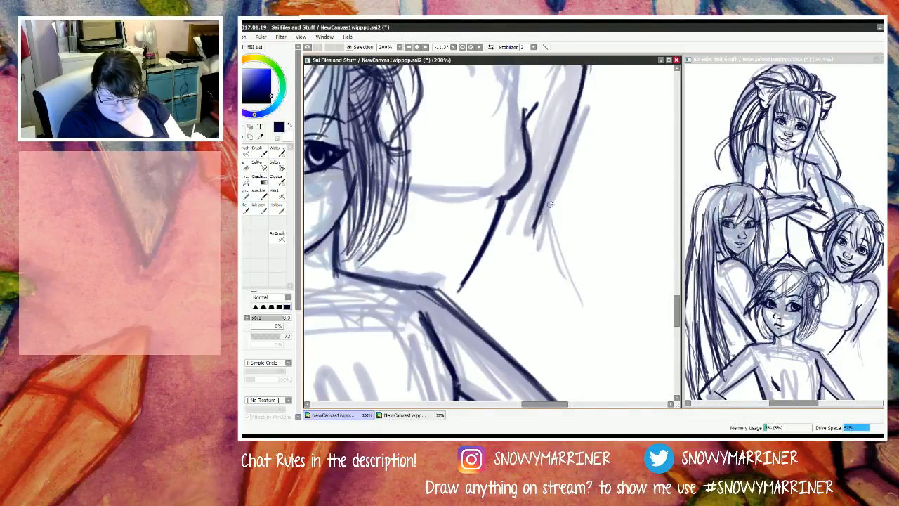
left_click_drag(547, 199, 527, 264)
left_click_drag(538, 210, 511, 268)
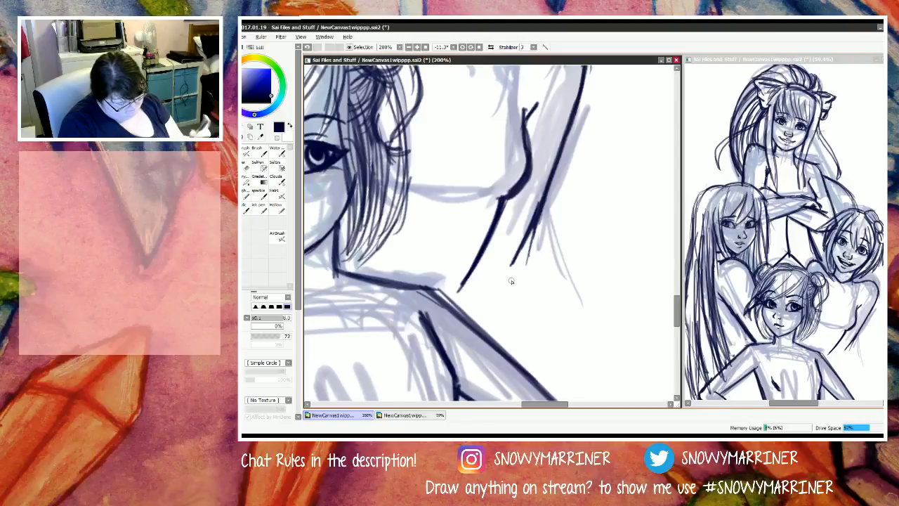
Step: Erase the lower part of the S figure's waist line, redraw it steeper, and mark the chest's underside with a short stroke
key("e")
mouse_move(497, 231)
left_mouse_down()
mouse_move(480, 278)
mouse_move(465, 281)
left_mouse_up()
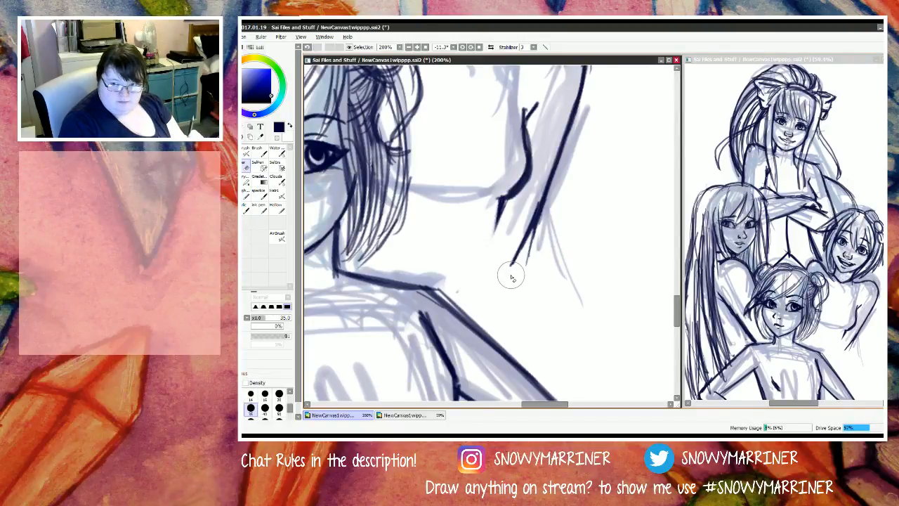
key("n")
left_click_drag(505, 203, 473, 296)
left_click_drag(496, 229, 475, 294)
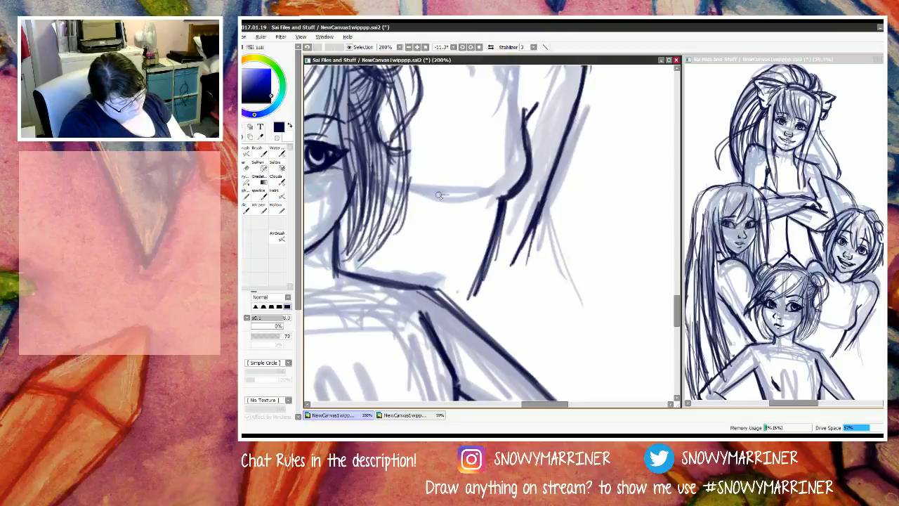
mouse_move(440, 187)
left_mouse_down()
mouse_move(459, 197)
mouse_move(407, 191)
left_mouse_up()
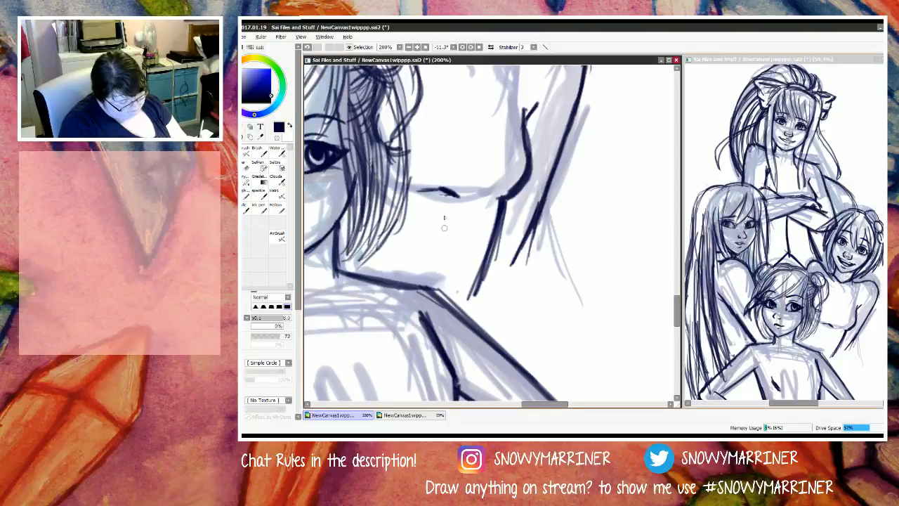
Step: Try to draw a straight line down the S figure's torso from the chest's underside to the N figure's shoulder
mouse_move(444, 188)
left_mouse_down()
mouse_move(425, 287)
mouse_move(425, 278)
left_mouse_up()
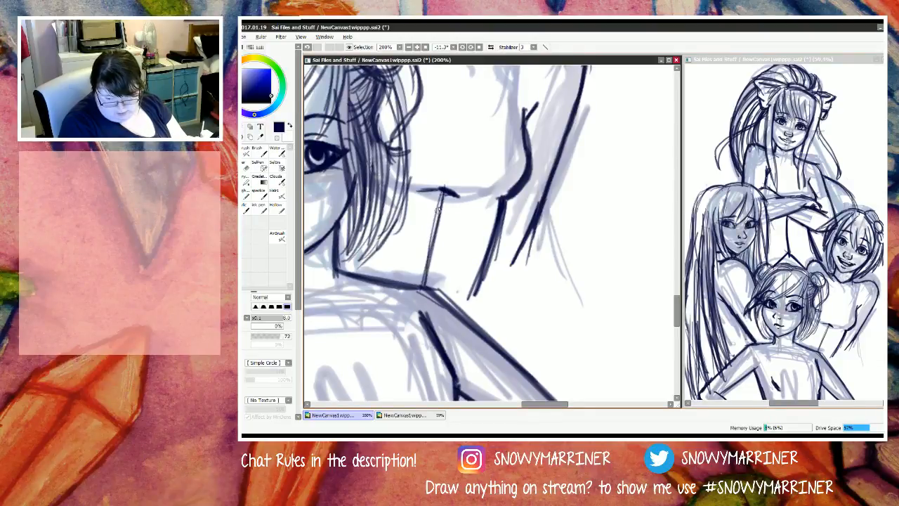
left_click_drag(439, 215, 427, 267)
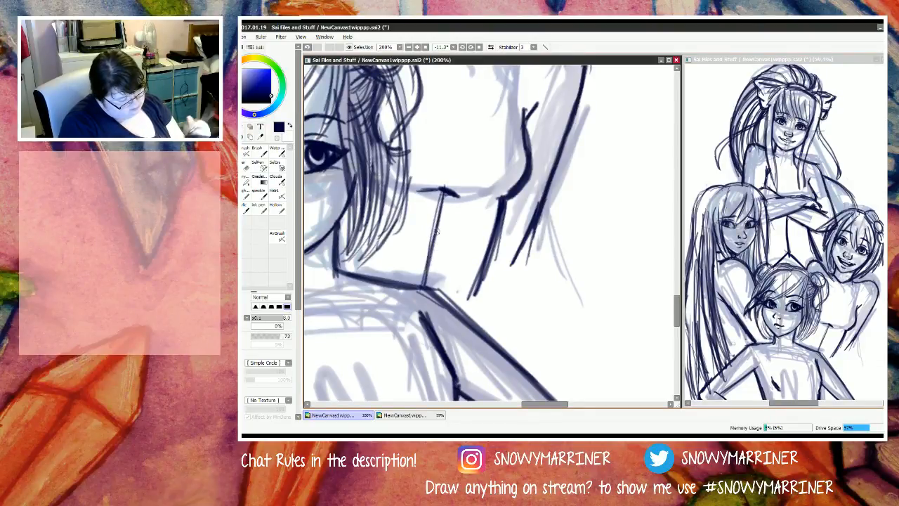
key("e")
left_click_drag(441, 191, 422, 286)
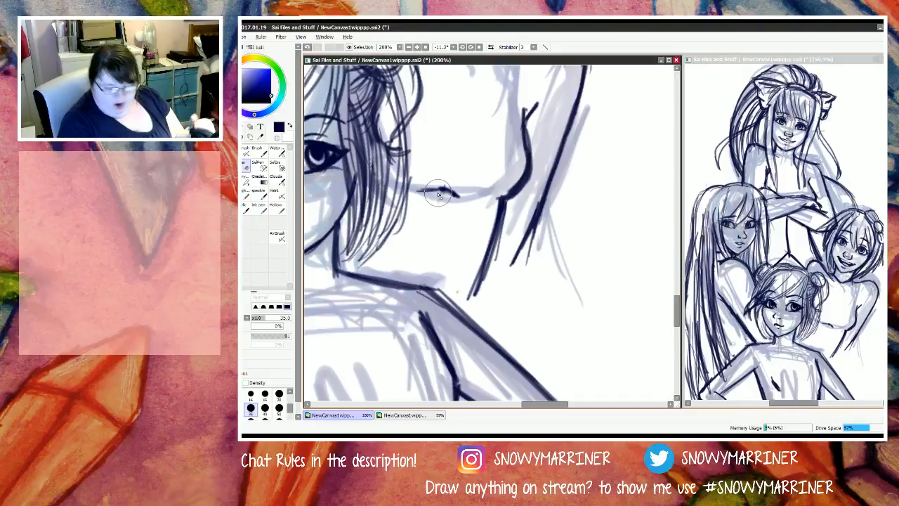
Step: Thicken the S figure's right arm edge at the elbow, then sketch a light elbow circle and the forearm's outer curve below it
key("n")
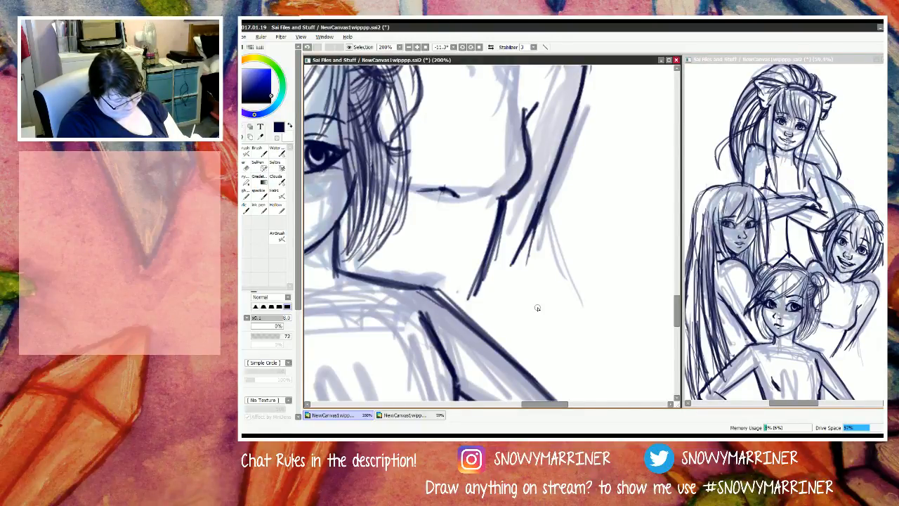
left_click_drag(542, 208, 526, 266)
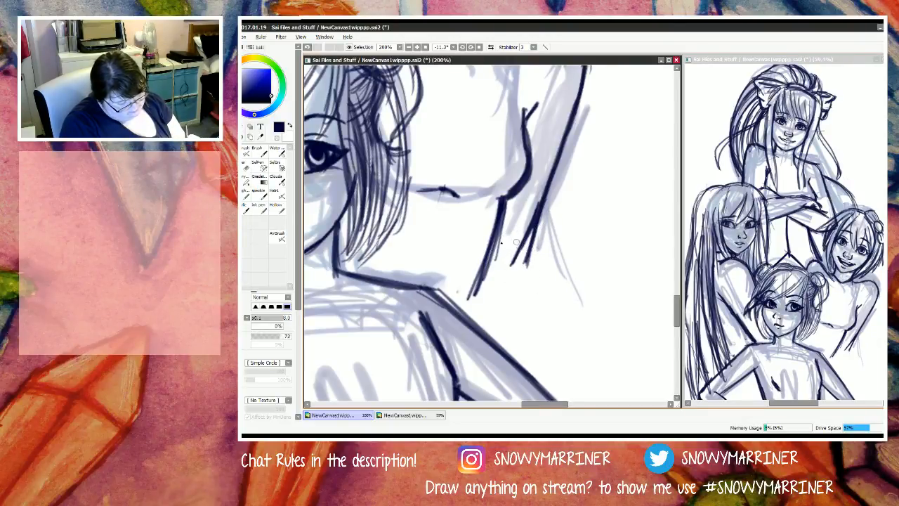
mouse_move(516, 241)
left_mouse_down()
mouse_move(497, 259)
mouse_move(532, 240)
mouse_move(546, 307)
left_mouse_up()
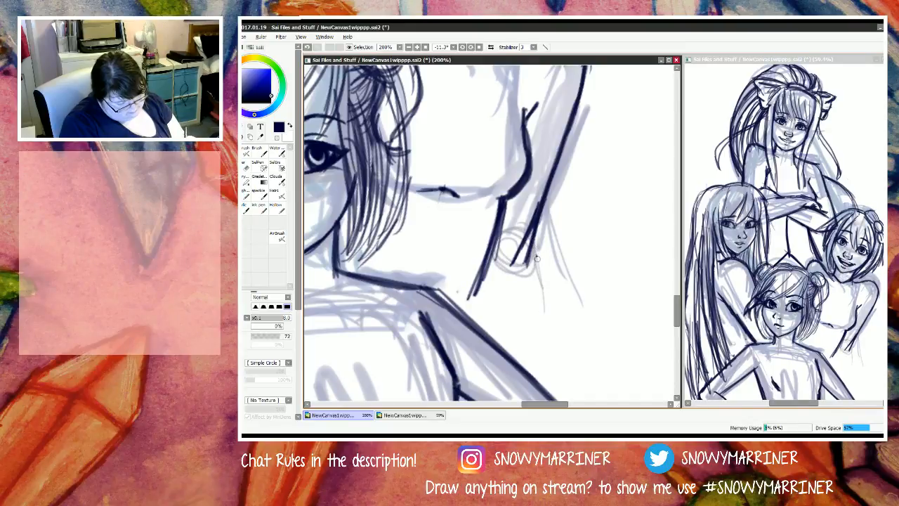
left_click_drag(537, 254, 548, 332)
left_click_drag(536, 267, 551, 367)
left_click_drag(530, 250, 552, 356)
left_click_drag(549, 316, 548, 349)
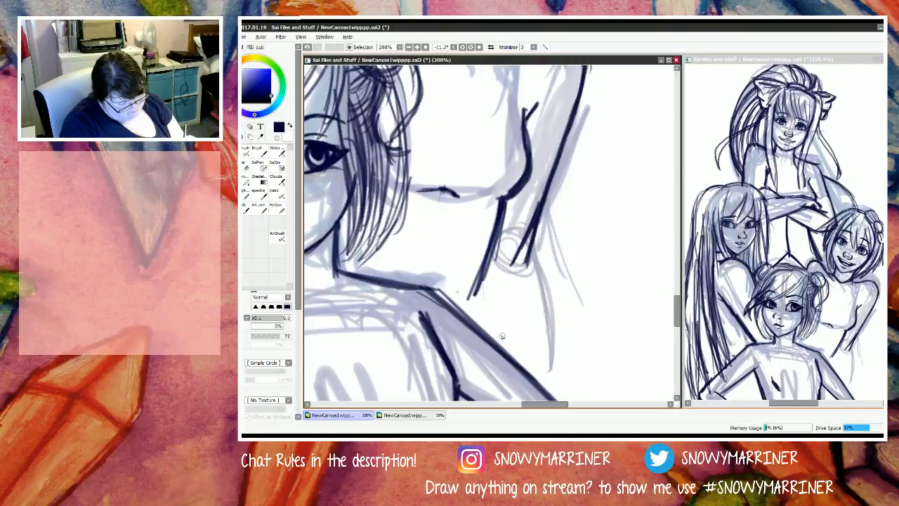
Step: Sketch the light left contour below the S figure's waist line and extend the right outer curve down to the N figure's arm
left_click_drag(481, 271, 503, 344)
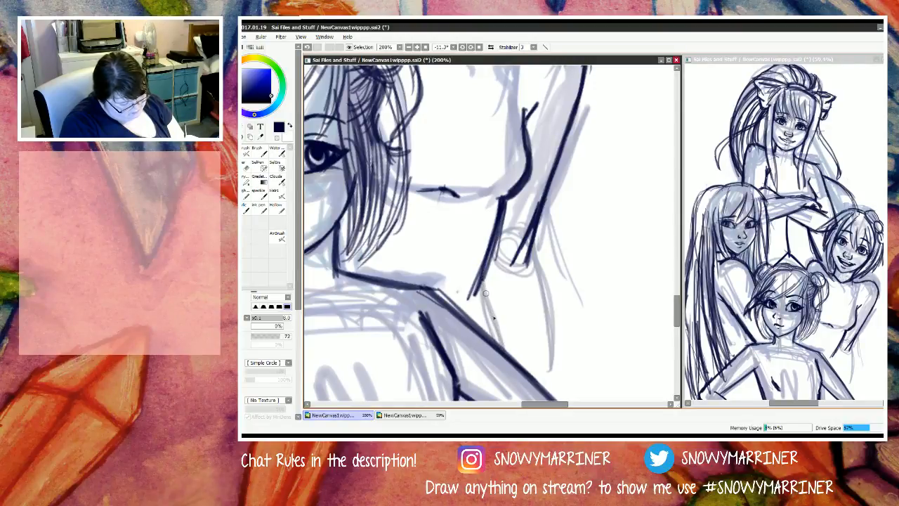
left_click_drag(485, 288, 511, 355)
left_click_drag(546, 313, 553, 385)
left_click_drag(548, 333, 557, 396)
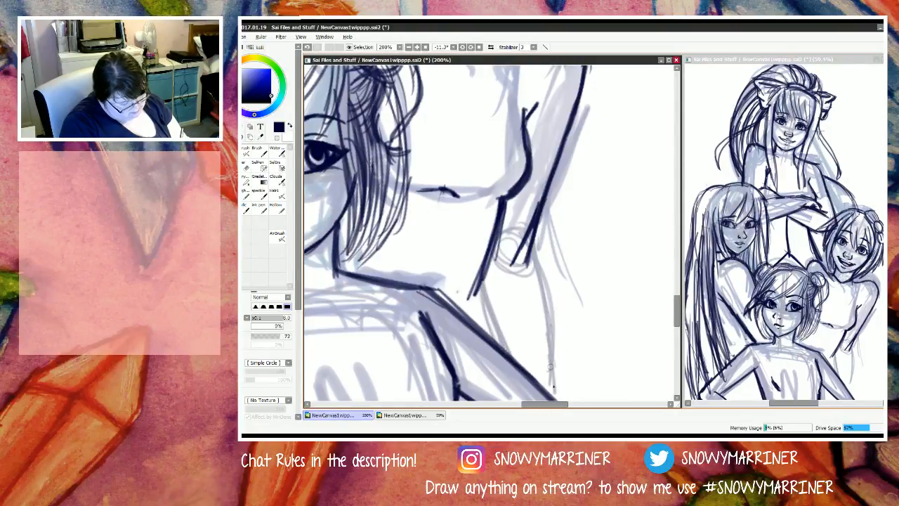
left_click_drag(547, 354, 556, 398)
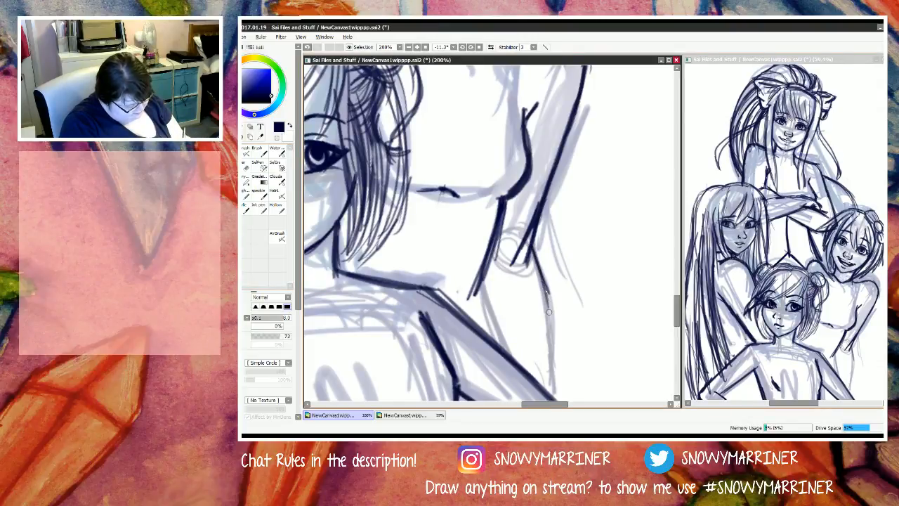
Step: Darken the outer curve from the S figure's right elbow down to the N figure's arm
left_click_drag(533, 249, 551, 334)
left_click_drag(545, 283, 554, 371)
mouse_move(546, 297)
left_mouse_down()
mouse_move(556, 390)
mouse_move(539, 263)
left_mouse_up()
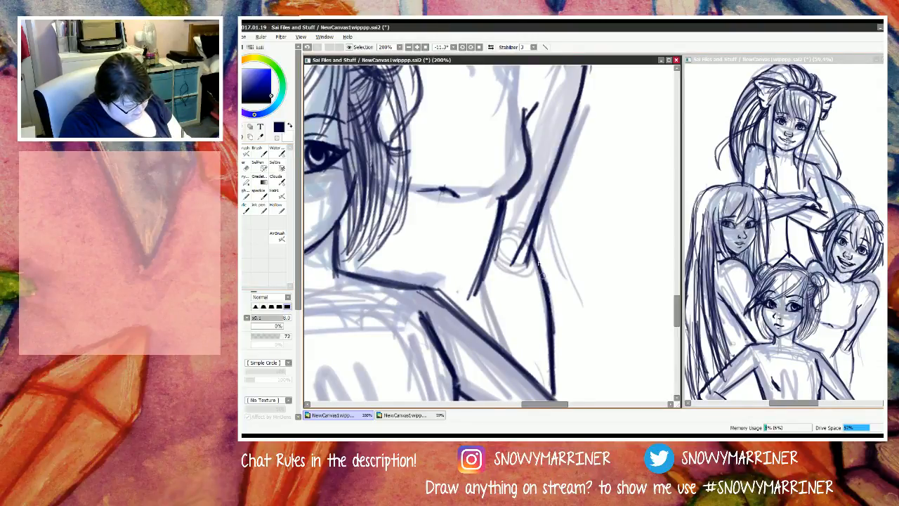
Step: Draw the dark inner line of the S figure's right forearm and extend the waist's side line down to the N figure's shoulder
left_click_drag(480, 265, 507, 354)
left_click_drag(489, 318, 504, 364)
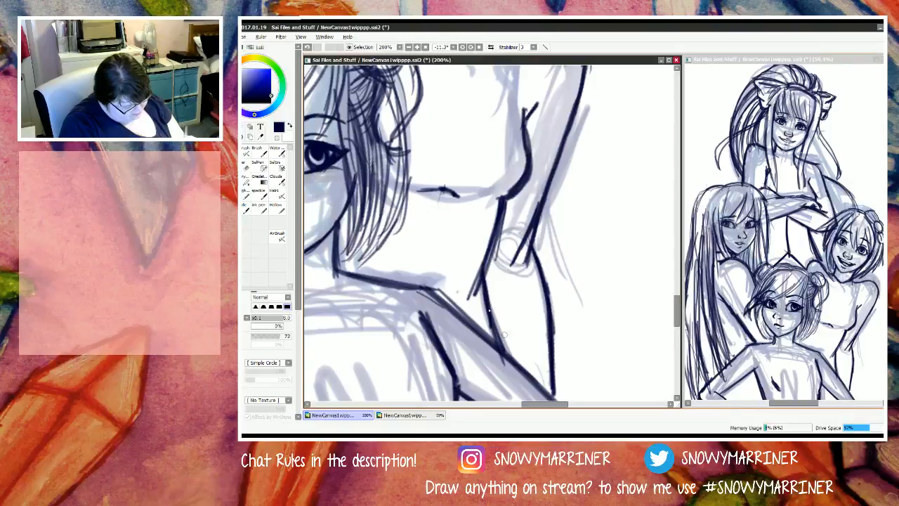
mouse_move(484, 265)
left_mouse_down()
mouse_move(469, 296)
mouse_move(471, 321)
left_mouse_up()
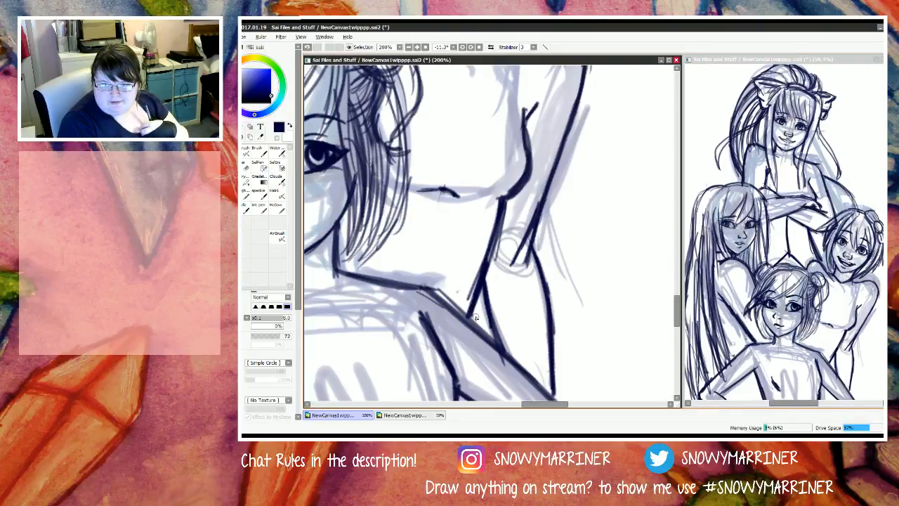
Step: Add dark strands to the smiling S figure's fringe, between the forehead's centre and the eye beneath the hair ornament
left_click_drag(677, 316, 683, 290)
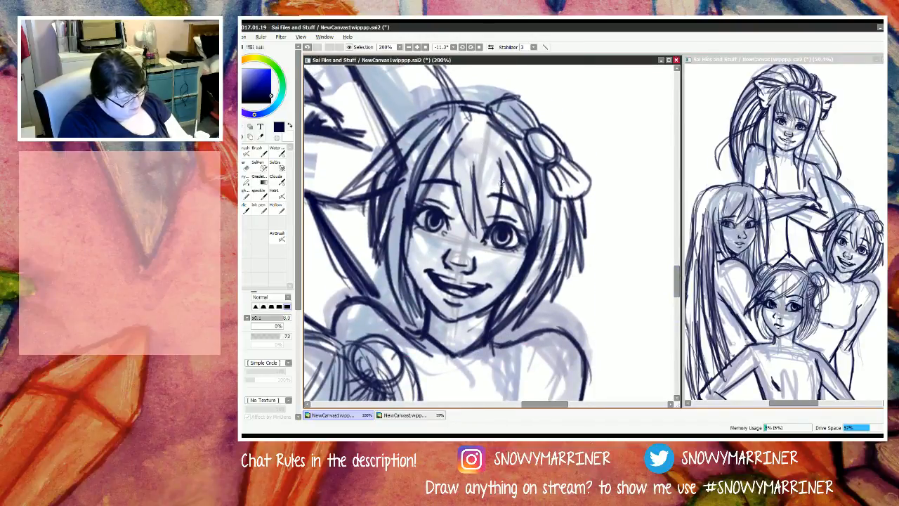
mouse_move(501, 180)
left_mouse_down()
mouse_move(478, 125)
mouse_move(480, 220)
mouse_move(471, 174)
mouse_move(476, 209)
left_mouse_up()
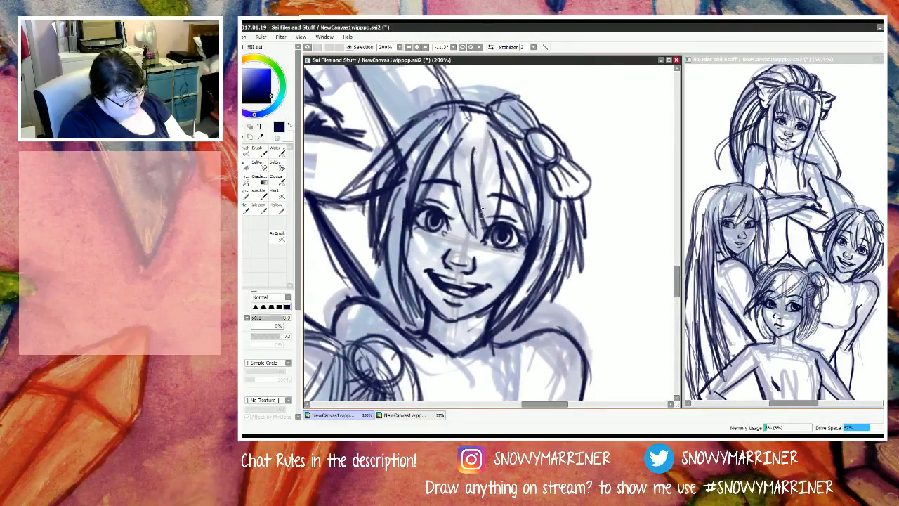
mouse_move(475, 157)
left_mouse_down()
mouse_move(478, 242)
mouse_move(454, 169)
left_mouse_up()
mouse_move(461, 218)
left_mouse_down()
mouse_move(455, 144)
mouse_move(454, 161)
mouse_move(470, 123)
left_mouse_up()
left_click_drag(454, 179, 469, 122)
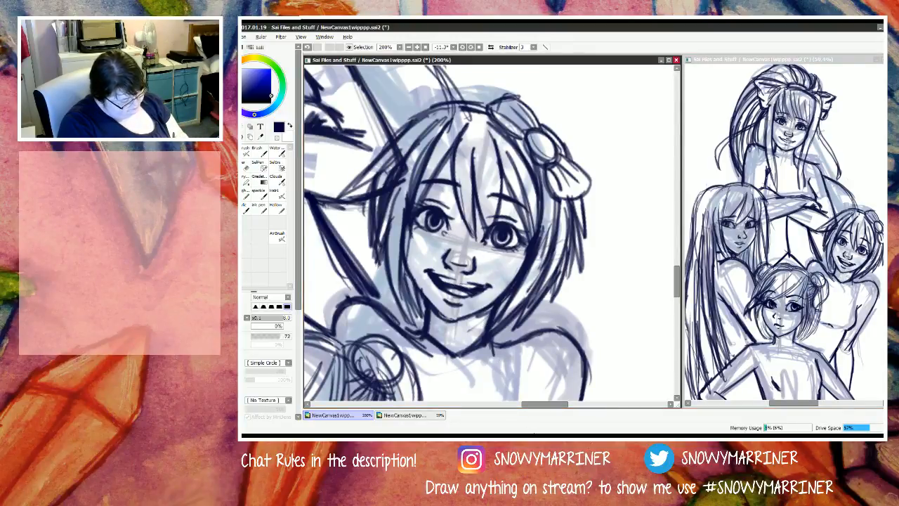
mouse_move(538, 436)
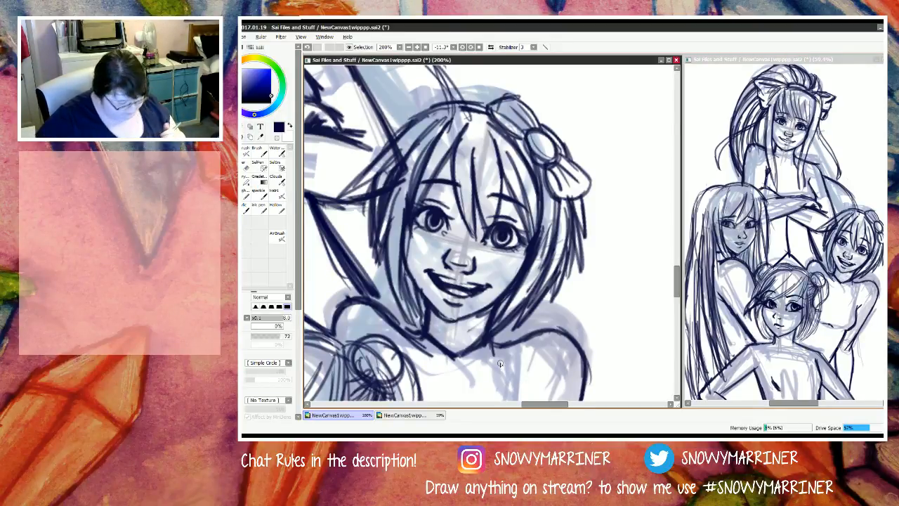
Step: Erase the arm line crossing the S figure's outer hair and clean up the stray marks at the crown
key("e")
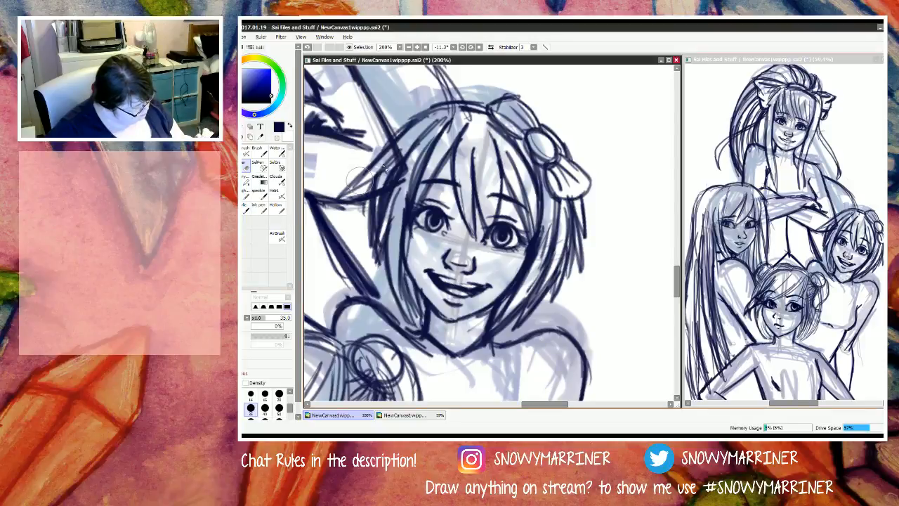
mouse_move(399, 173)
left_mouse_down()
mouse_move(384, 228)
mouse_move(393, 155)
mouse_move(401, 242)
mouse_move(401, 151)
left_mouse_up()
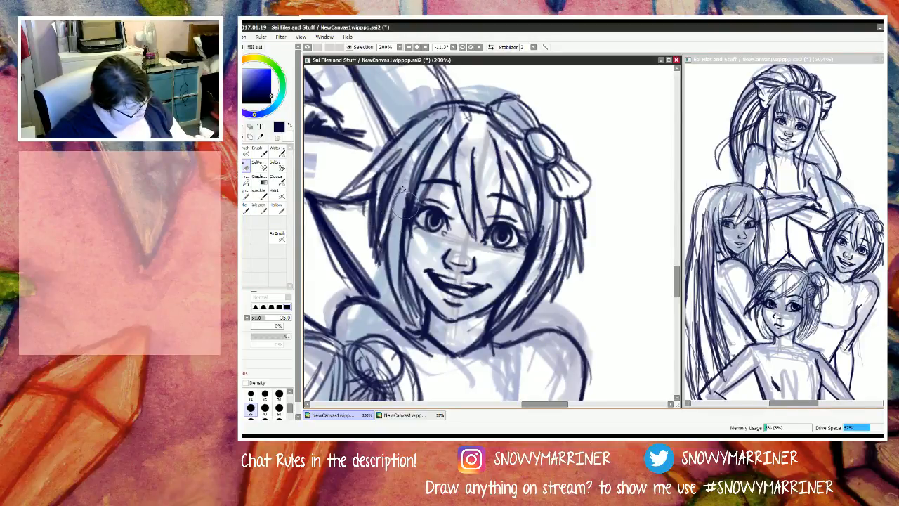
mouse_move(456, 123)
left_mouse_down()
mouse_move(448, 129)
mouse_move(460, 116)
left_mouse_up()
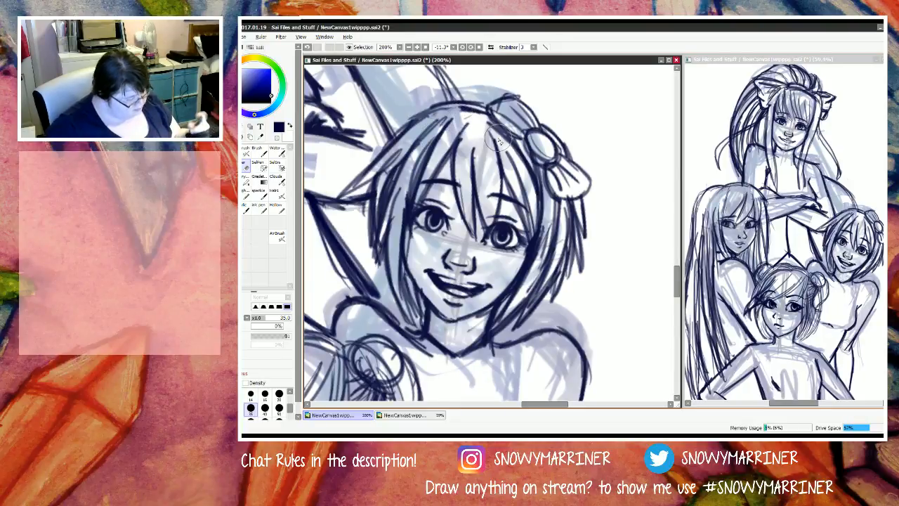
Step: Fill the top figure's hair section behind the S figure's head with dark curved strands running down to the crown
scroll(476, 184, "down", 7)
key("n")
scroll(460, 129, "up", 4)
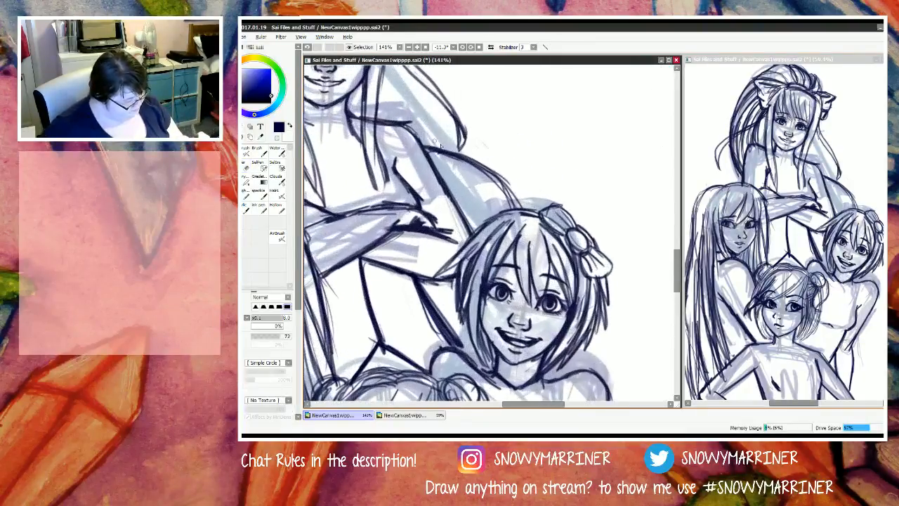
mouse_move(434, 162)
left_mouse_down()
mouse_move(496, 202)
mouse_move(436, 159)
mouse_move(506, 215)
left_mouse_up()
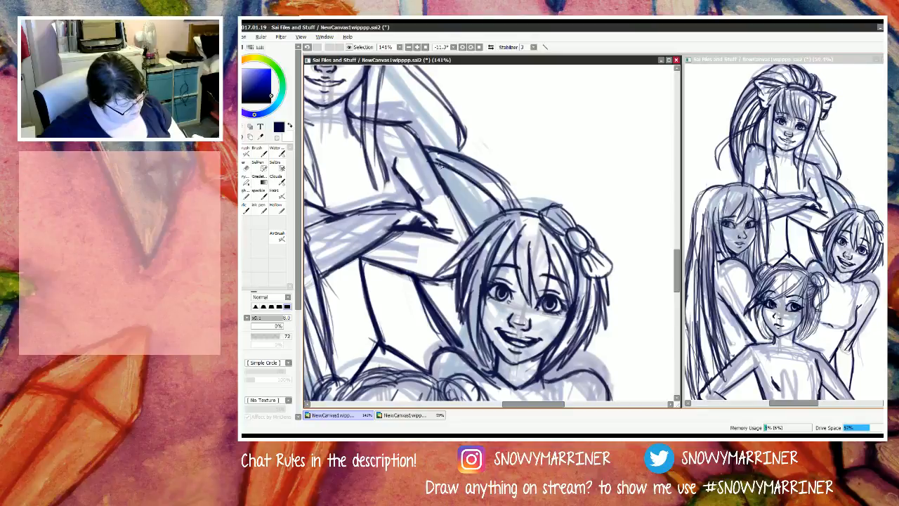
mouse_move(431, 162)
left_mouse_down()
mouse_move(495, 222)
mouse_move(492, 214)
mouse_move(508, 208)
left_mouse_up()
mouse_move(439, 184)
left_mouse_down()
mouse_move(481, 231)
mouse_move(475, 211)
mouse_move(493, 243)
left_mouse_up()
mouse_move(500, 176)
left_mouse_down()
mouse_move(516, 211)
mouse_move(516, 236)
left_mouse_up()
mouse_move(448, 189)
left_mouse_down()
mouse_move(475, 230)
mouse_move(449, 188)
mouse_move(492, 224)
left_mouse_up()
key("e")
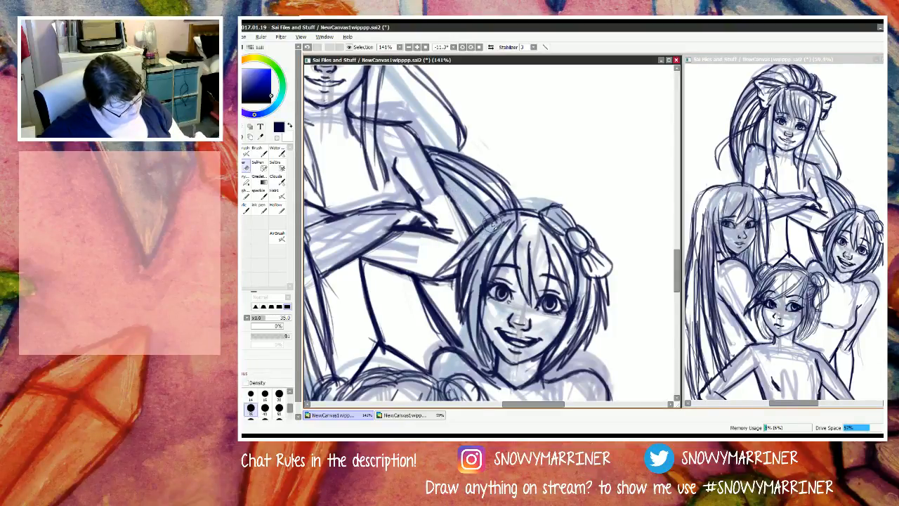
key("n")
mouse_move(441, 178)
left_mouse_down()
mouse_move(490, 219)
mouse_move(439, 181)
mouse_move(494, 236)
mouse_move(452, 191)
mouse_move(525, 223)
left_mouse_up()
key("e")
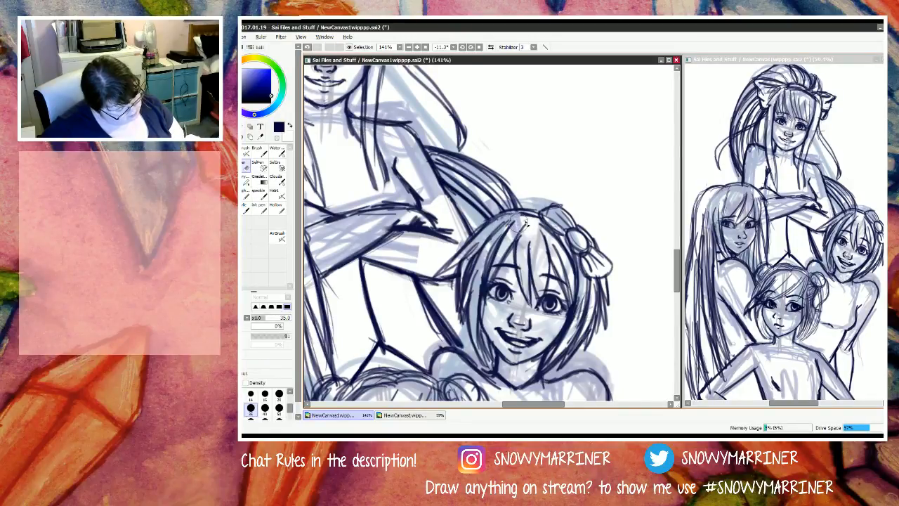
Step: Review the whole line sketch and reset the canvas rotation to 0°
scroll(525, 222, "down", 3)
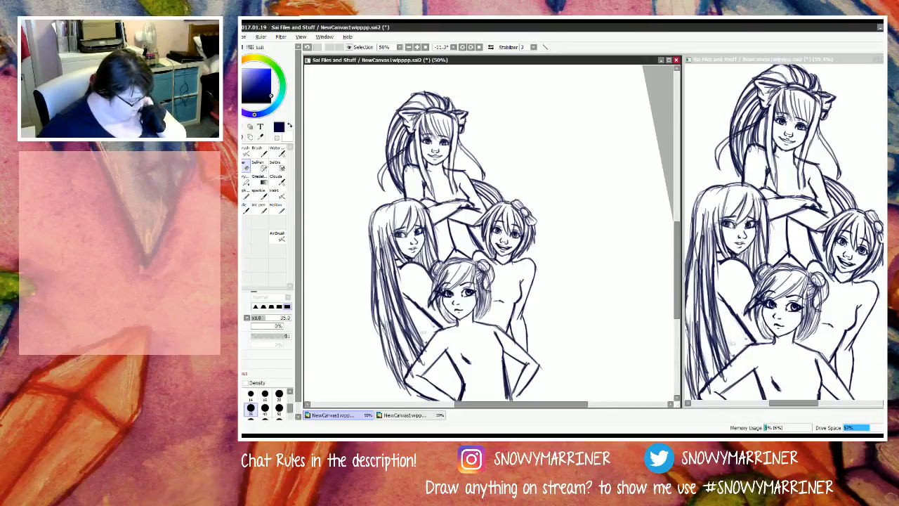
key("n")
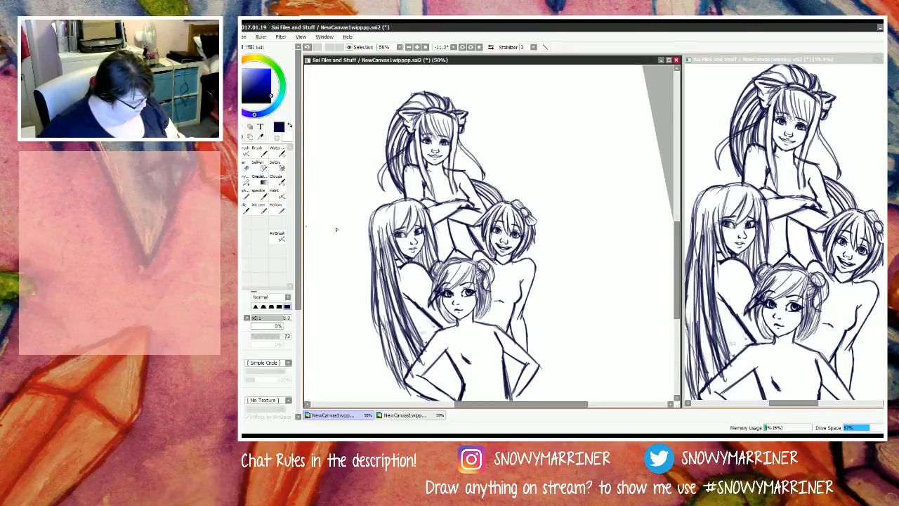
left_click(479, 48)
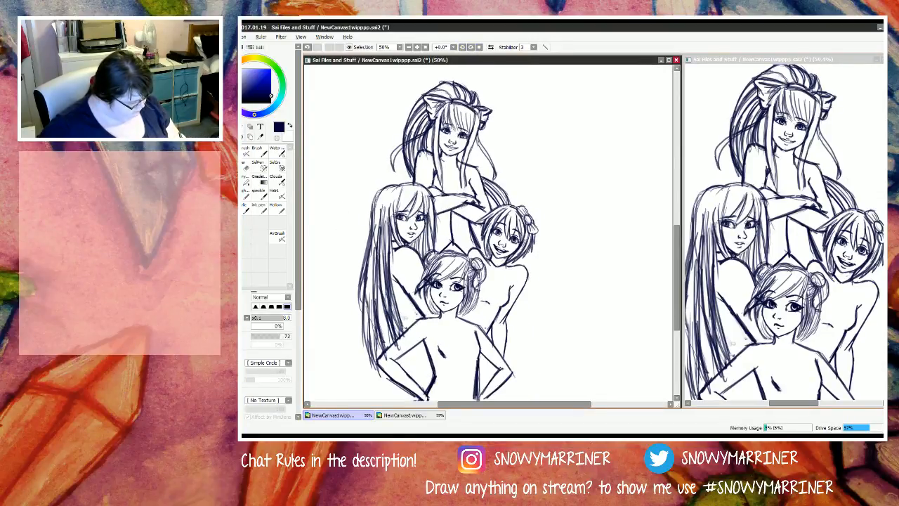
scroll(472, 327, "down", 4)
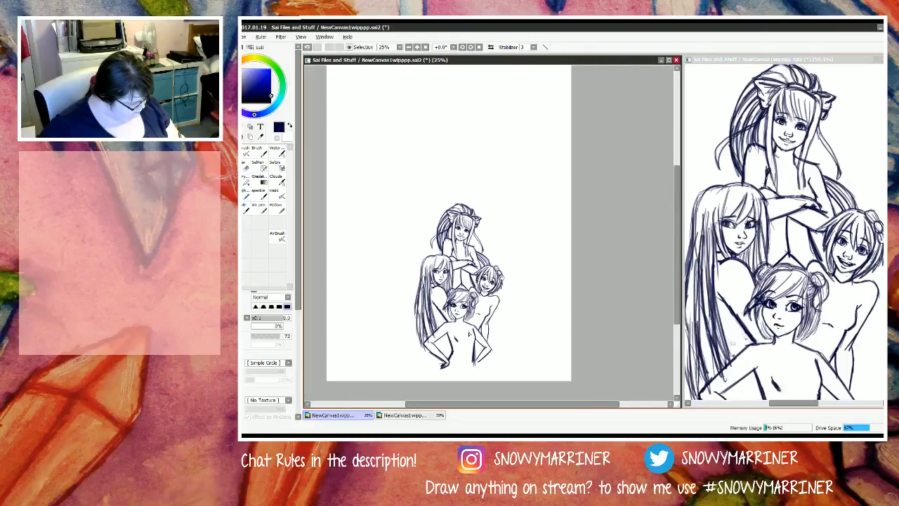
scroll(478, 357, "up", 6)
scroll(485, 242, "up", 5)
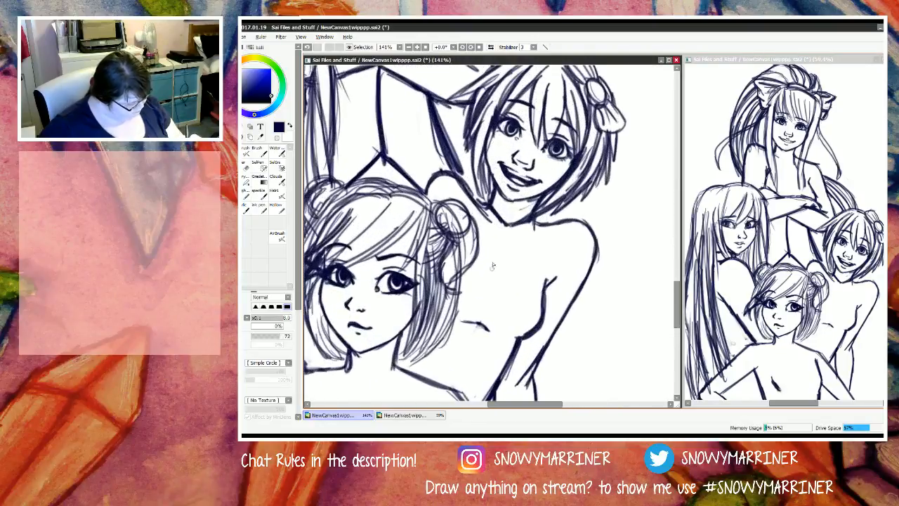
Step: Darken the front figure's hair bun beside the smiling figure and thicken the loose strands hanging beneath it
key("e")
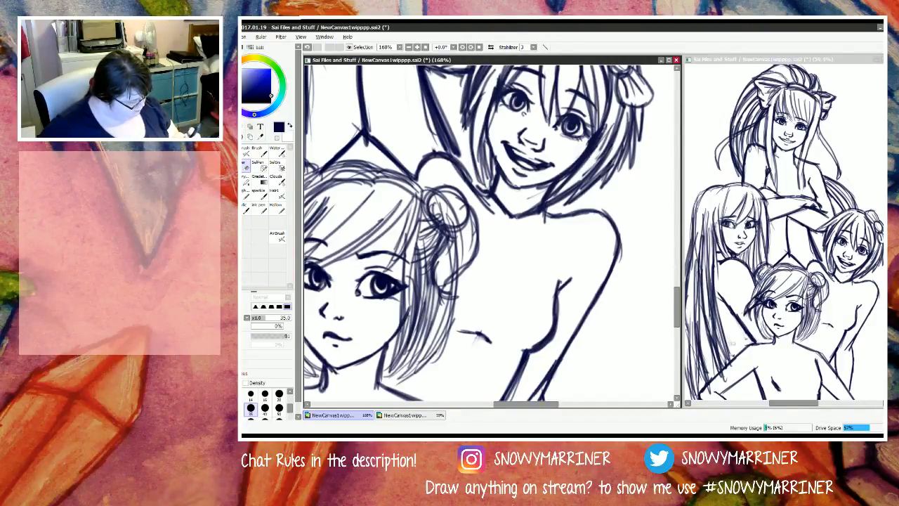
key("n")
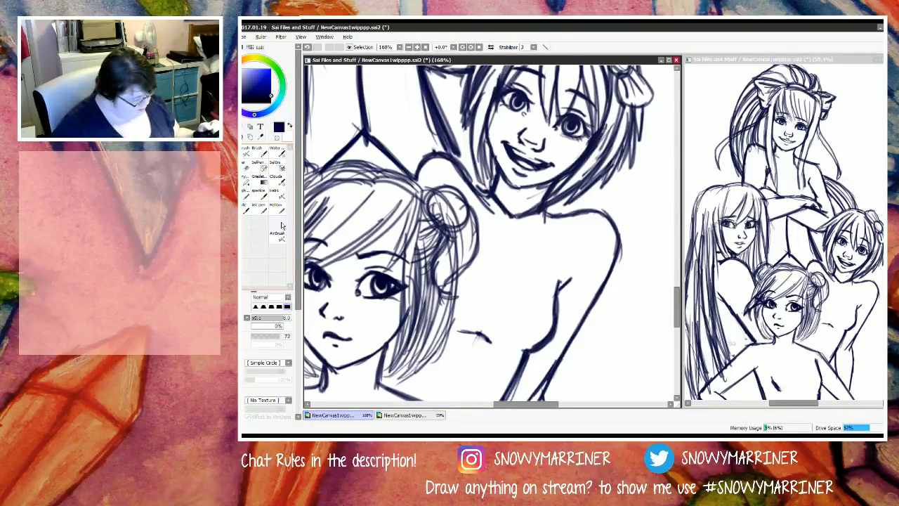
mouse_move(426, 195)
left_mouse_down()
mouse_move(468, 197)
mouse_move(474, 226)
left_mouse_up()
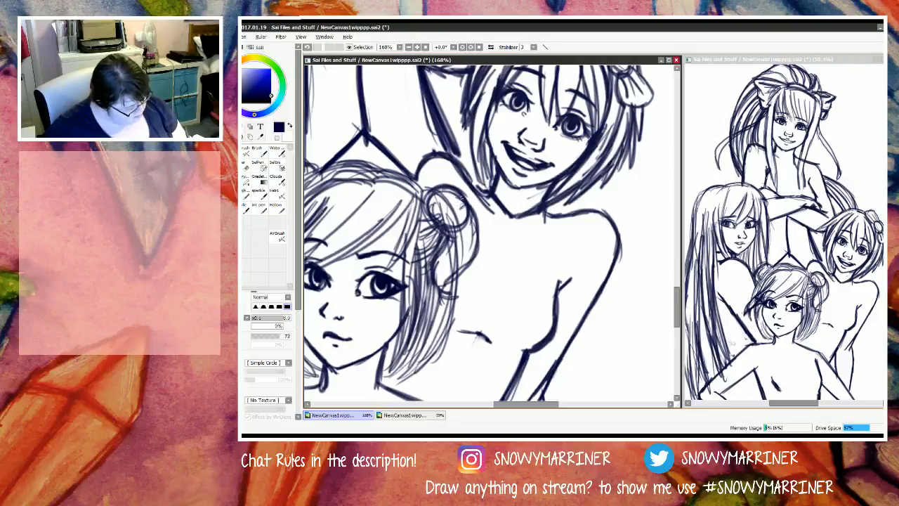
mouse_move(460, 193)
left_mouse_down()
mouse_move(472, 257)
mouse_move(463, 242)
mouse_move(455, 288)
mouse_move(439, 309)
mouse_move(464, 226)
mouse_move(455, 204)
mouse_move(436, 290)
mouse_move(437, 184)
mouse_move(453, 191)
mouse_move(433, 225)
mouse_move(420, 212)
mouse_move(408, 263)
mouse_move(460, 278)
mouse_move(439, 354)
mouse_move(395, 384)
mouse_move(425, 334)
mouse_move(407, 330)
mouse_move(390, 370)
mouse_move(378, 375)
mouse_move(397, 325)
mouse_move(402, 246)
left_mouse_up()
left_click_drag(401, 321, 420, 213)
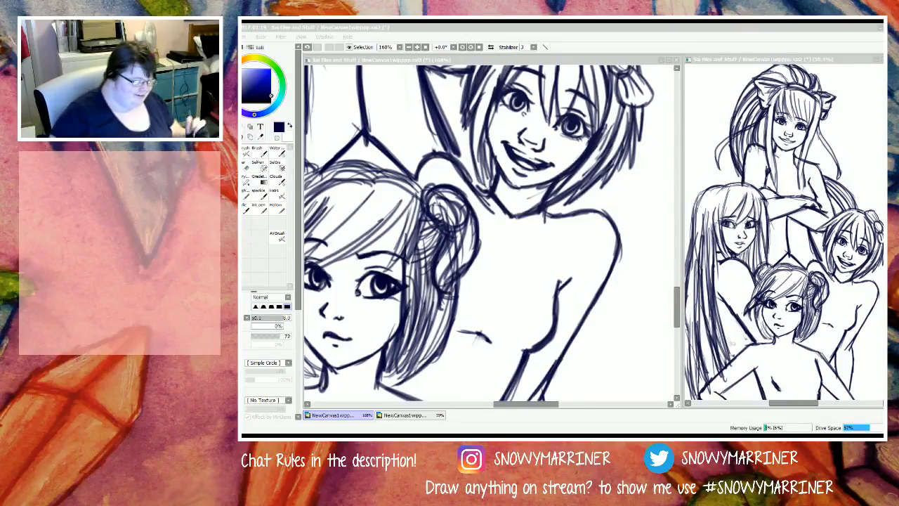
Step: Erase the V-shaped neckline under the smiling figure's chin and draw a pointed collar flap on the outer shoulder side
left_click(552, 42)
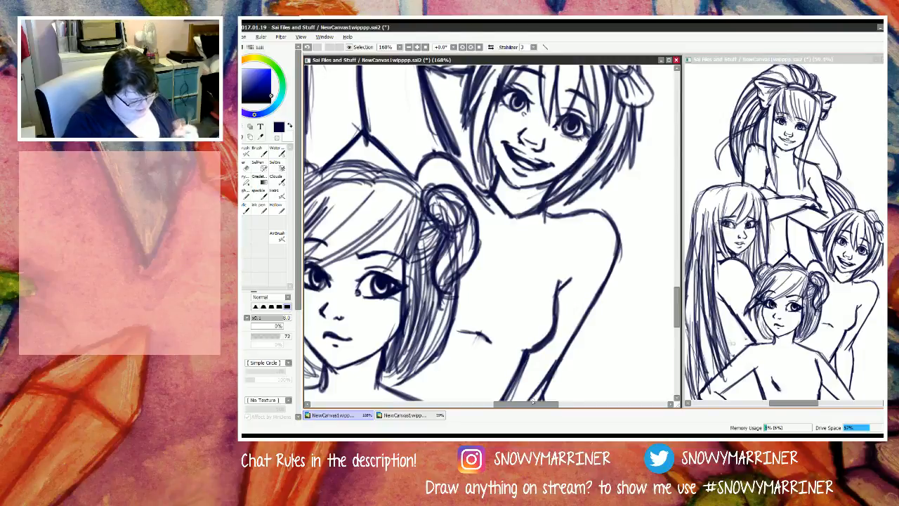
key("e")
mouse_move(534, 216)
left_mouse_down()
mouse_move(499, 199)
mouse_move(528, 205)
left_mouse_up()
key("n")
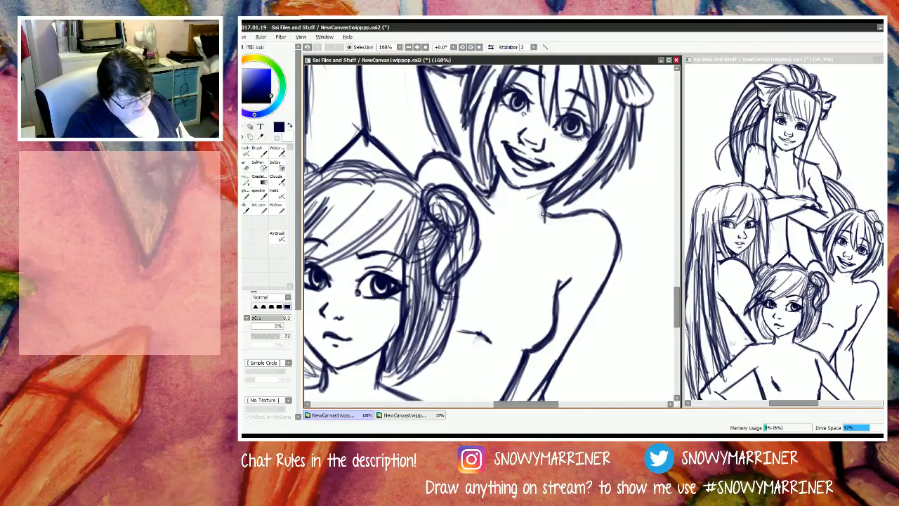
mouse_move(545, 209)
left_mouse_down()
mouse_move(525, 226)
mouse_move(551, 273)
left_mouse_up()
mouse_move(527, 226)
left_mouse_down()
mouse_move(535, 240)
mouse_move(524, 240)
mouse_move(550, 263)
left_mouse_up()
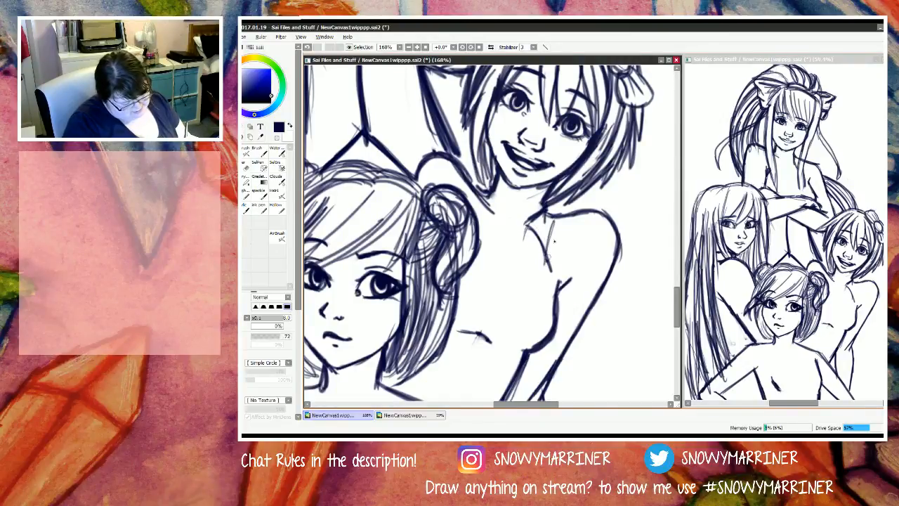
left_click_drag(559, 216, 551, 262)
left_click_drag(553, 205, 559, 216)
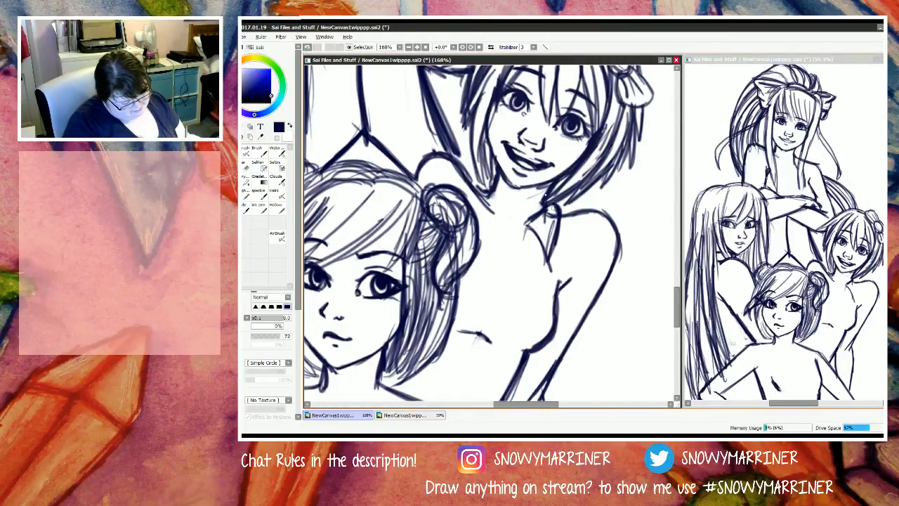
Step: Draw the smiling figure's second collar flap and a ribbon bow with two loops and two hanging tails at the neck
mouse_move(497, 214)
left_mouse_down()
mouse_move(476, 232)
mouse_move(500, 217)
mouse_move(495, 179)
mouse_move(476, 188)
mouse_move(474, 214)
mouse_move(495, 197)
left_mouse_up()
key("e")
mouse_move(560, 228)
left_mouse_down()
mouse_move(503, 203)
mouse_move(503, 241)
mouse_move(525, 227)
mouse_move(508, 243)
mouse_move(520, 230)
mouse_move(509, 244)
mouse_move(545, 263)
mouse_move(525, 238)
mouse_move(501, 247)
mouse_move(491, 220)
mouse_move(533, 240)
mouse_move(521, 242)
mouse_move(529, 229)
mouse_move(507, 250)
left_mouse_up()
key("n")
mouse_move(490, 217)
left_mouse_down()
mouse_move(519, 277)
mouse_move(500, 269)
mouse_move(505, 252)
left_mouse_up()
mouse_move(505, 252)
left_mouse_down()
mouse_move(514, 304)
mouse_move(511, 250)
mouse_move(482, 258)
mouse_move(475, 288)
mouse_move(506, 251)
mouse_move(472, 287)
mouse_move(501, 255)
left_mouse_up()
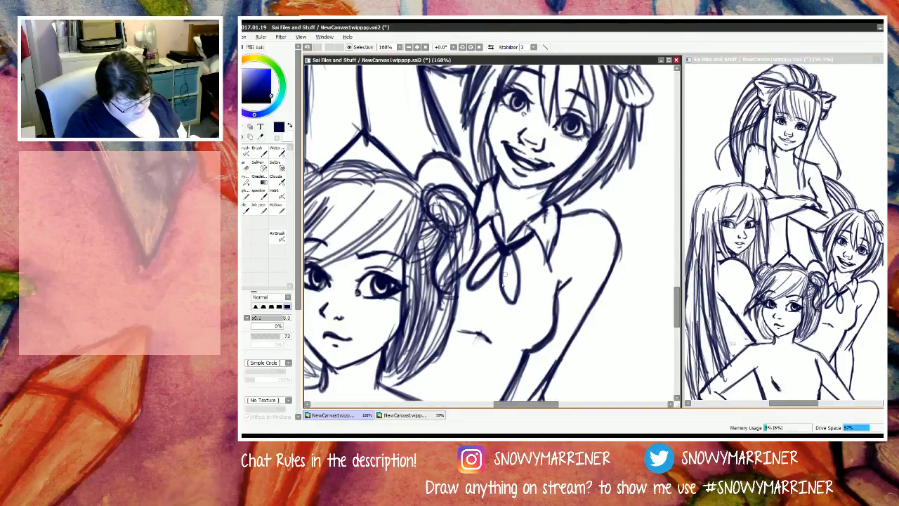
left_click_drag(507, 250, 493, 316)
mouse_move(501, 253)
left_mouse_down()
mouse_move(482, 312)
mouse_move(486, 290)
mouse_move(482, 321)
left_mouse_up()
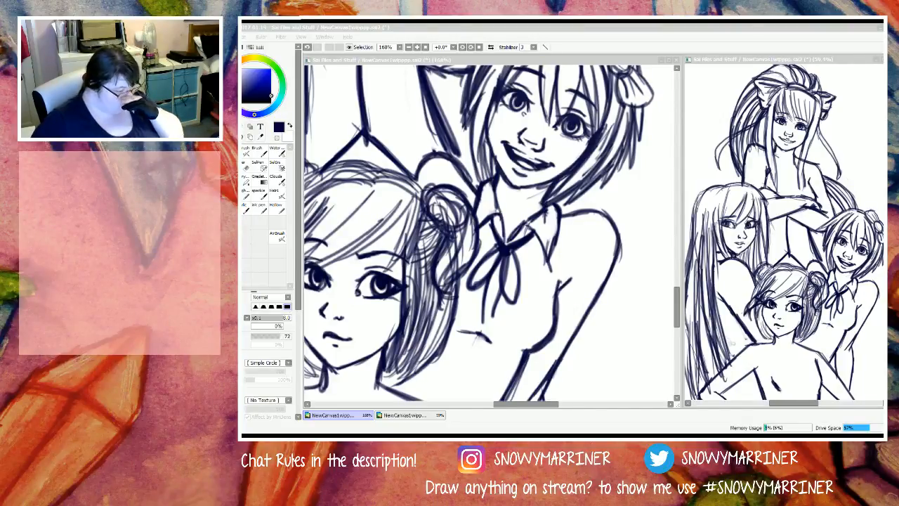
left_click(537, 238)
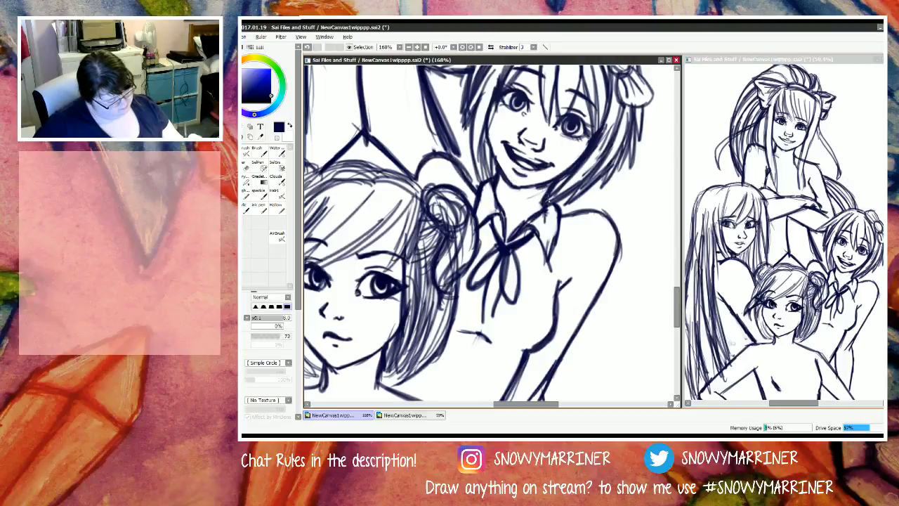
Step: Draw and thicken a curved garment edge from the smiling figure's outer collar flap down the torso to the waist's side line
scroll(528, 267, "up", 1)
scroll(547, 190, "down", 5)
scroll(560, 117, "up", 5)
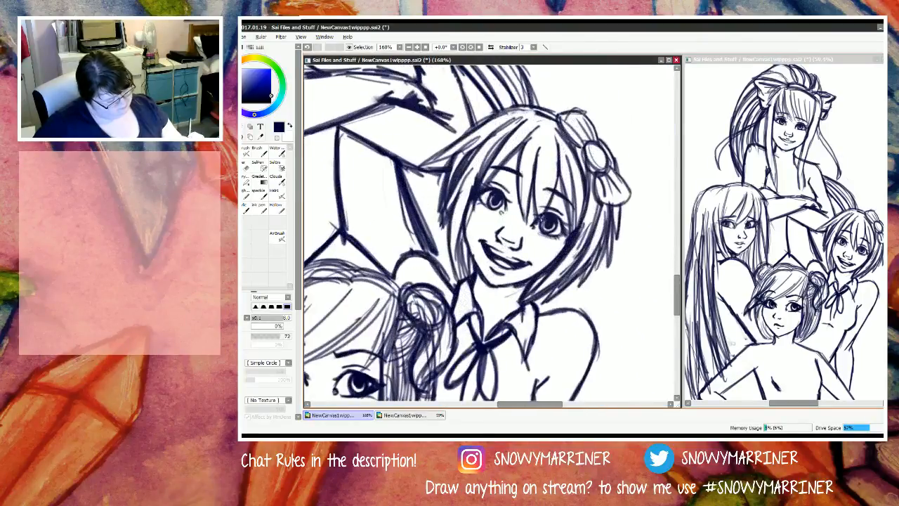
scroll(491, 321, "down", 11)
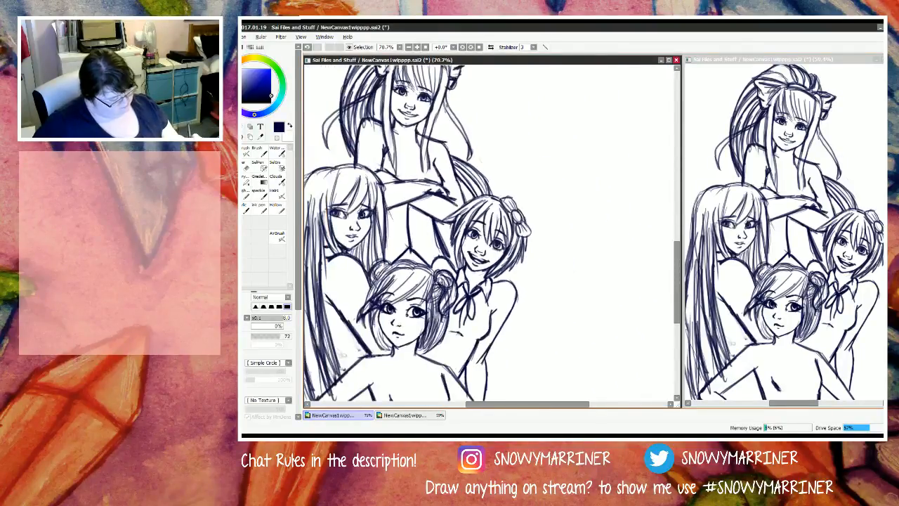
scroll(429, 336, "up", 10)
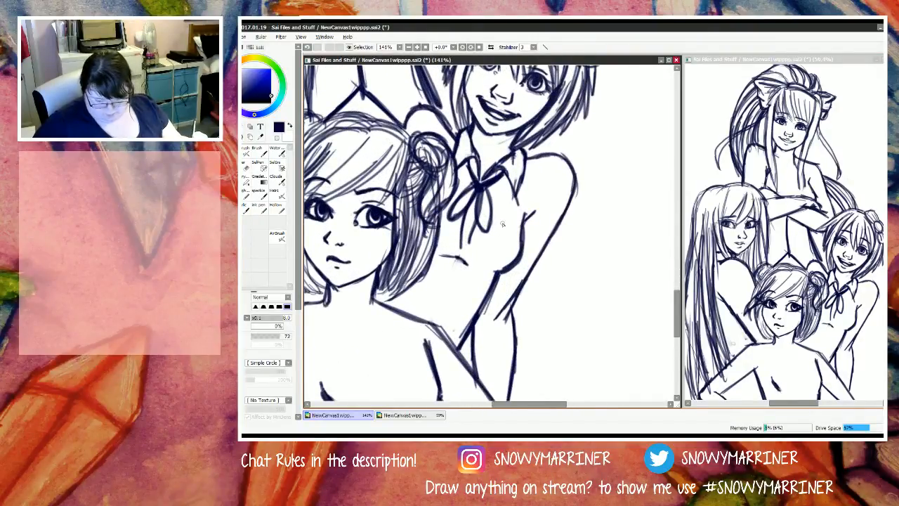
left_click_drag(515, 192, 491, 278)
left_click_drag(513, 182, 495, 270)
left_click_drag(512, 205, 485, 288)
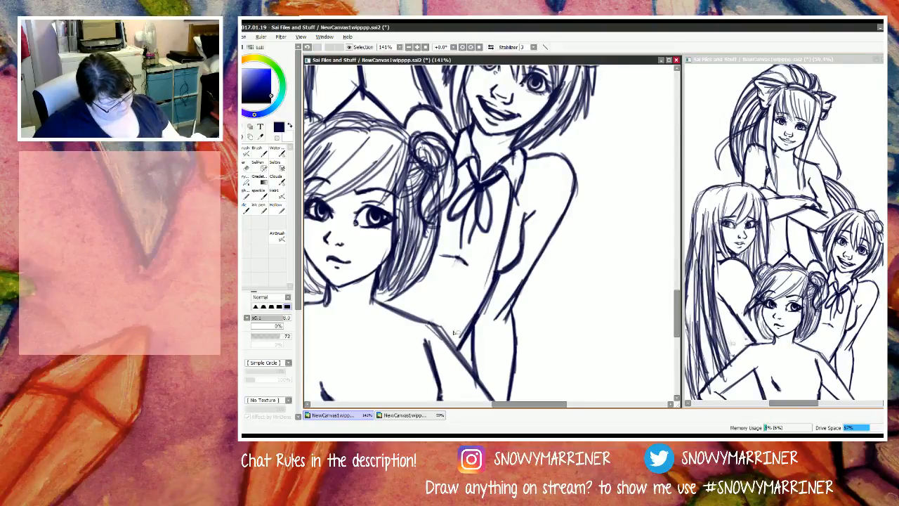
left_click_drag(514, 199, 497, 269)
left_click_drag(505, 238, 482, 305)
left_click_drag(498, 254, 474, 321)
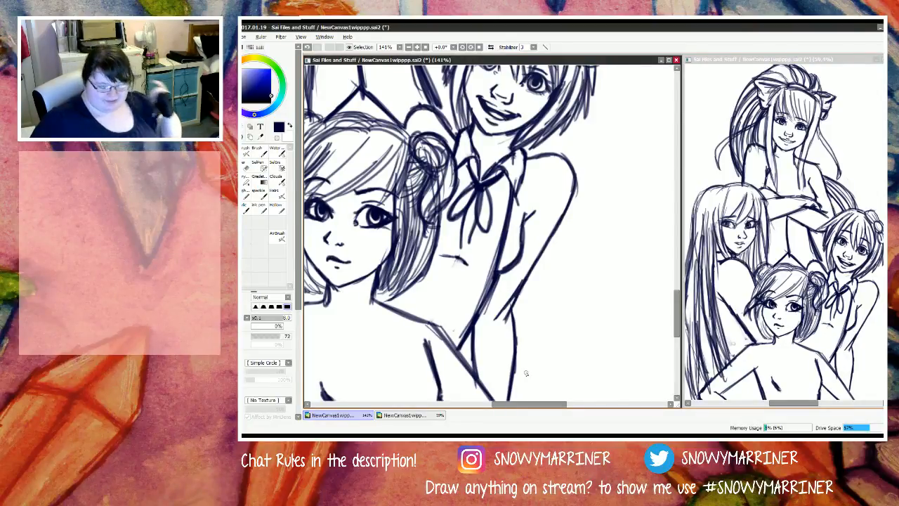
scroll(526, 373, "down", 4)
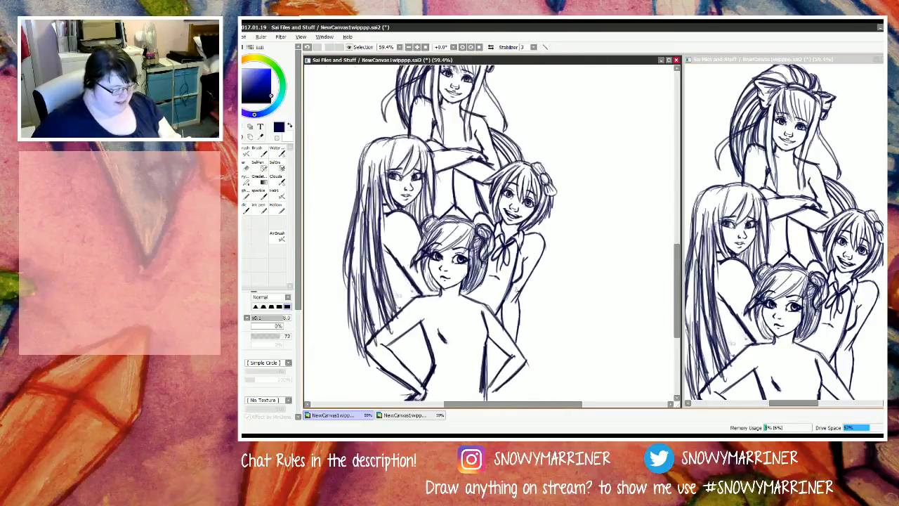
Step: Erase the smiling figure's garment edge from below the outer collar flap down to the waist
scroll(501, 280, "up", 4)
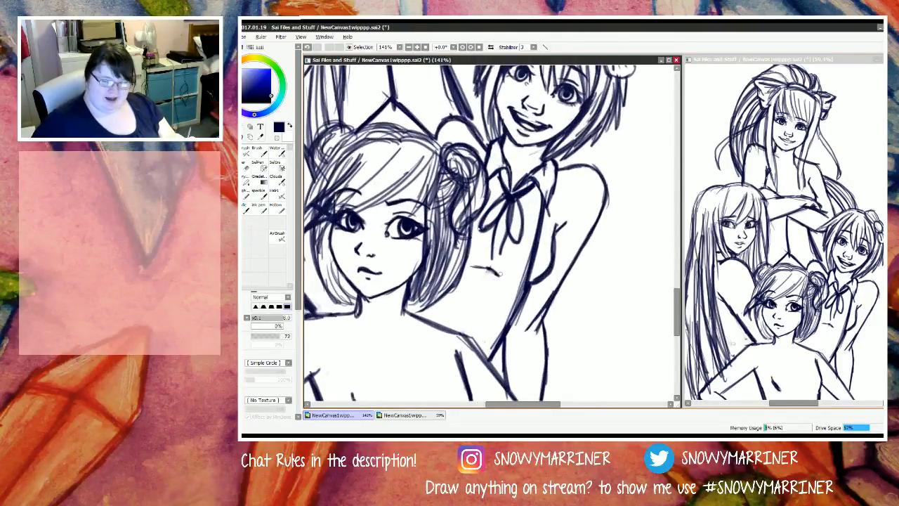
scroll(524, 319, "down", 1)
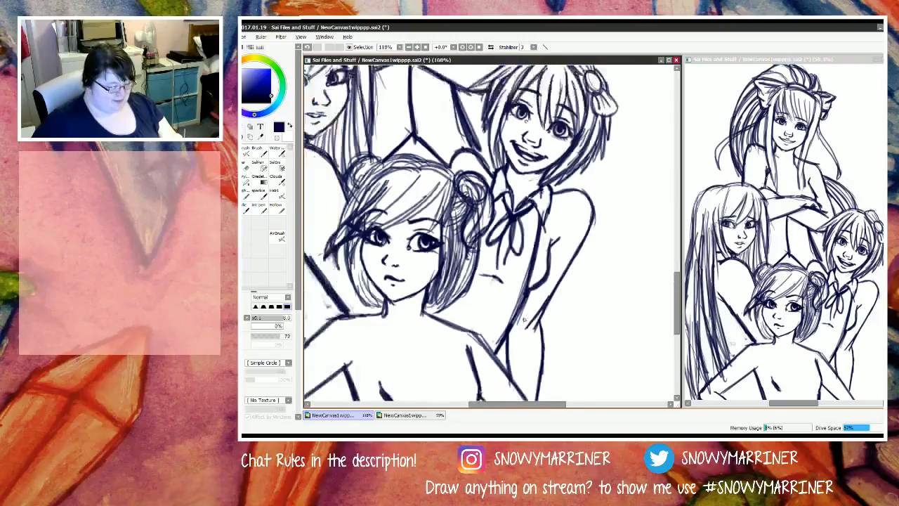
scroll(524, 320, "up", 2)
key("e")
left_click_drag(560, 196, 538, 230)
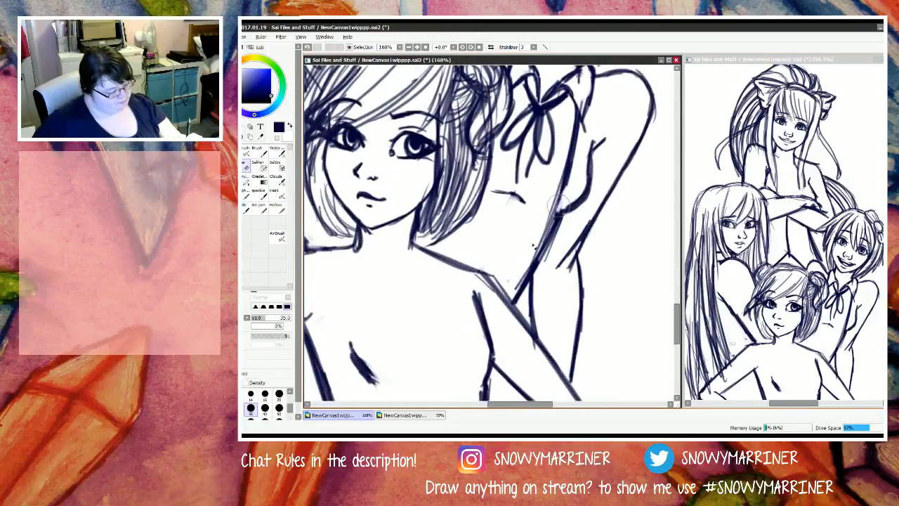
left_click_drag(570, 172, 563, 202)
left_click_drag(512, 269, 495, 279)
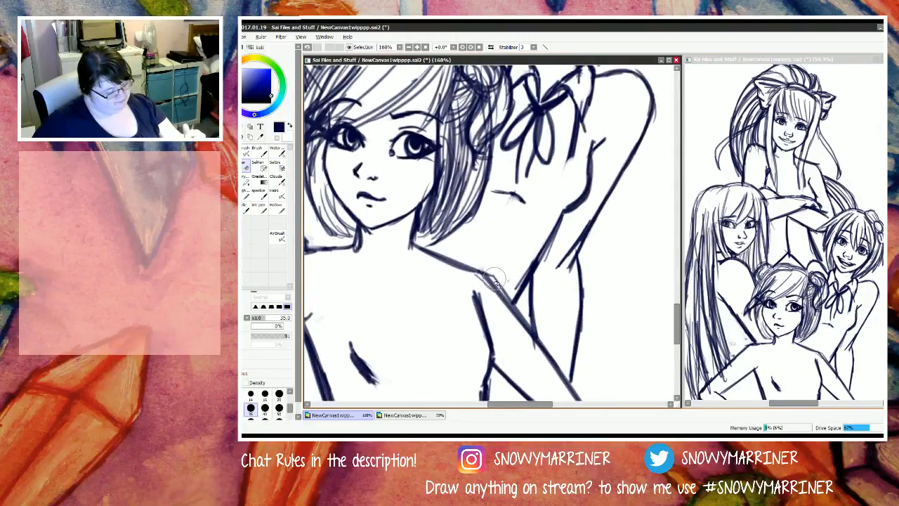
Step: Redraw and thicken the smiling figure's garment edge from beneath the collar flap down to the front figure's shoulder
key("n")
left_click_drag(573, 149, 556, 197)
left_click_drag(570, 155, 523, 261)
left_click_drag(564, 162, 527, 257)
left_click_drag(575, 129, 536, 244)
left_click_drag(572, 158, 517, 278)
left_click_drag(548, 214, 512, 285)
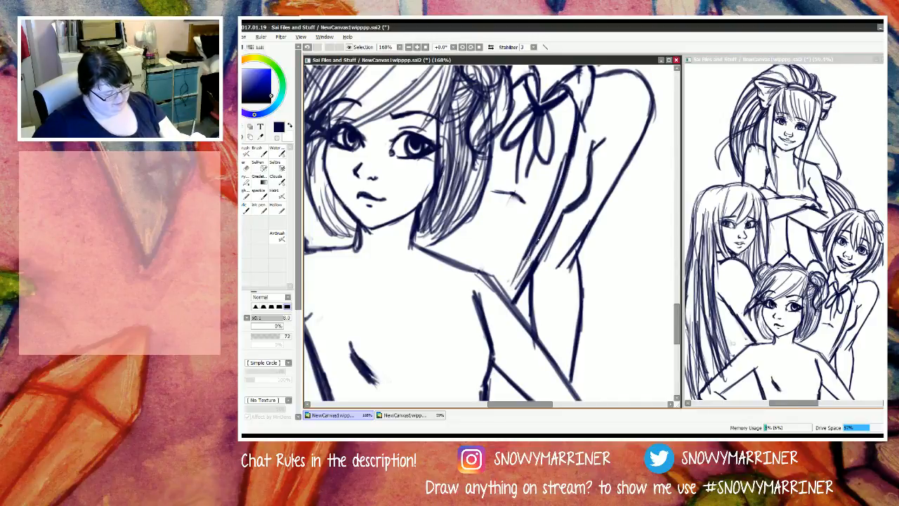
left_click_drag(531, 252, 503, 302)
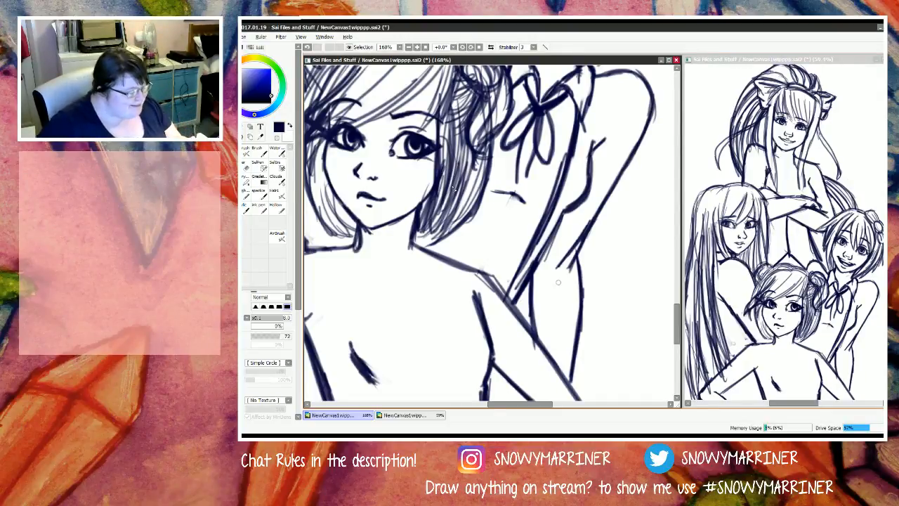
Step: Sketch the smiling figure's lower side line from the waist down behind the front figure's upper arm
key("e")
scroll(430, 287, "down", 3)
scroll(430, 281, "up", 3)
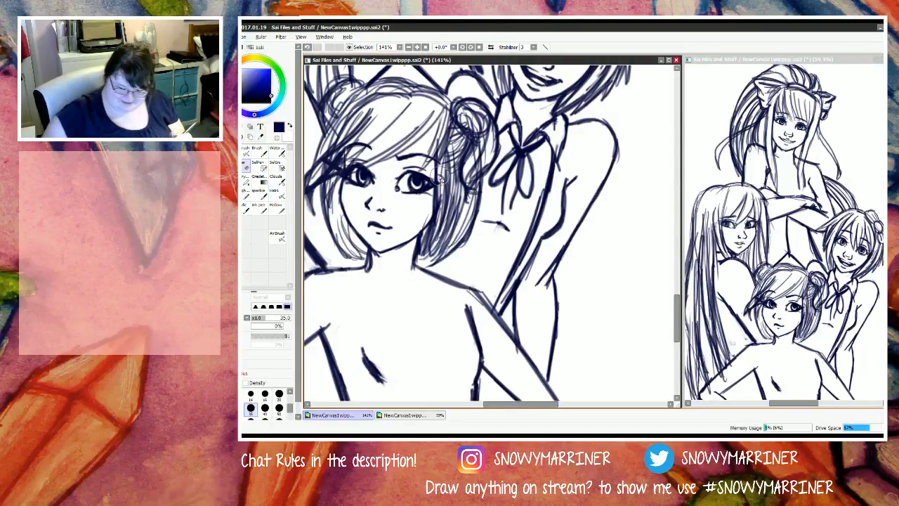
key("n")
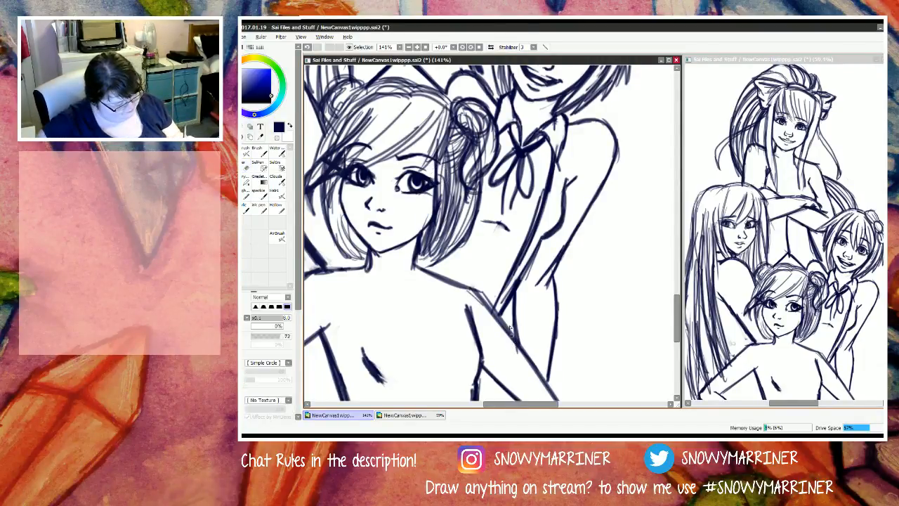
mouse_move(535, 253)
left_mouse_down()
mouse_move(518, 281)
mouse_move(513, 330)
left_mouse_up()
mouse_move(510, 294)
left_mouse_down()
mouse_move(512, 322)
mouse_move(518, 280)
mouse_move(517, 347)
left_mouse_up()
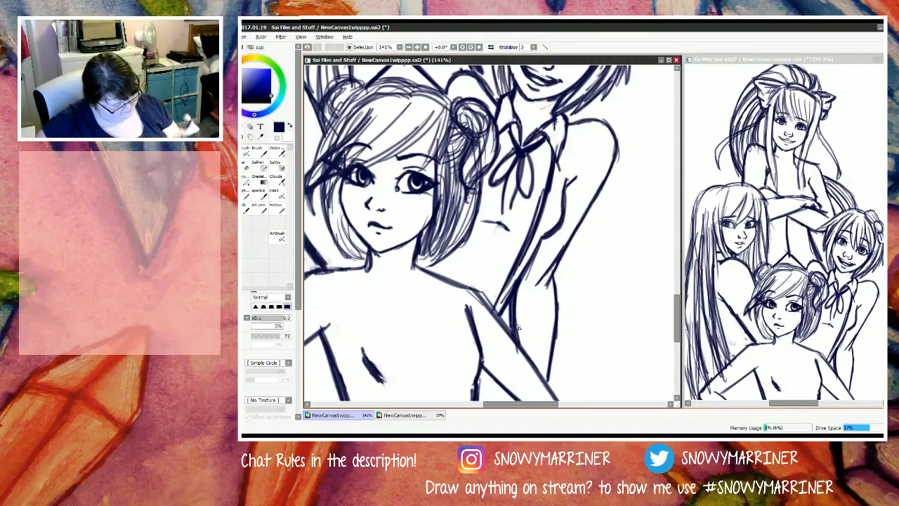
Step: Erase the overlapping stretch at the smiling figure's waist and redraw a thicker side line down to the front figure's arm
key("e")
mouse_move(518, 281)
left_mouse_down()
mouse_move(500, 306)
mouse_move(528, 258)
mouse_move(504, 306)
left_mouse_up()
key("n")
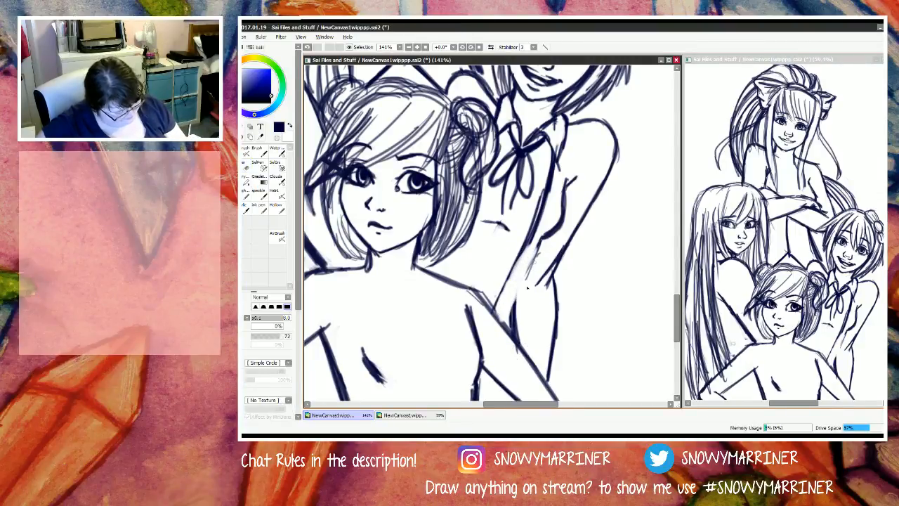
left_click_drag(538, 242, 520, 341)
mouse_move(498, 301)
left_mouse_down()
mouse_move(531, 243)
mouse_move(500, 302)
mouse_move(498, 323)
left_mouse_up()
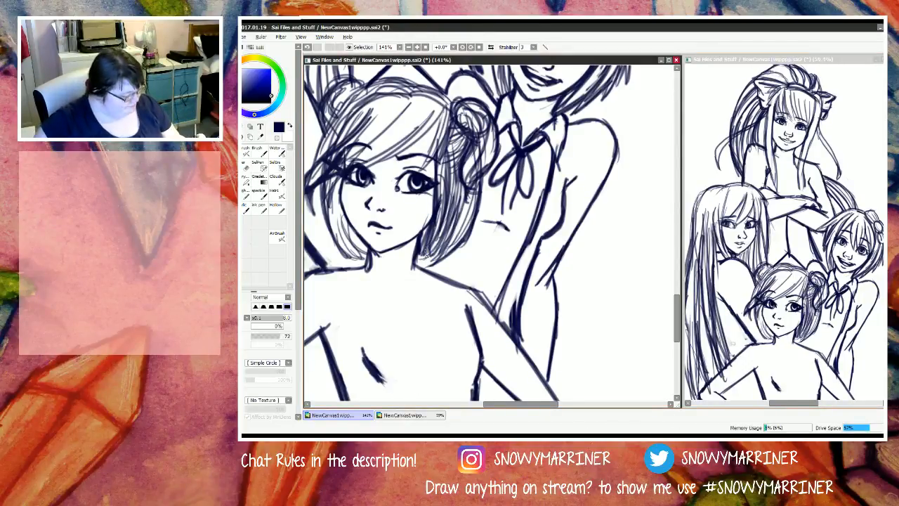
Step: Erase the stray line ends between the smiling figure's waist and the inner bend of the elbow
scroll(424, 257, "down", 4)
scroll(424, 258, "up", 2)
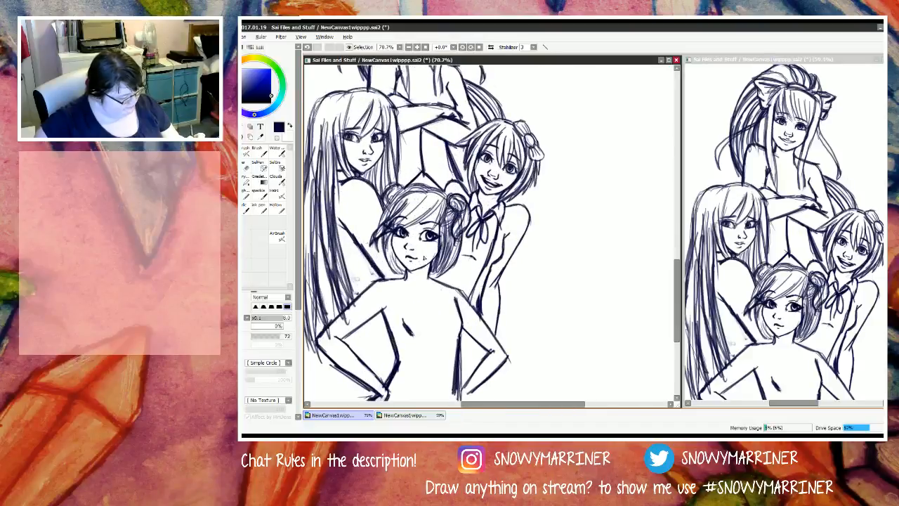
scroll(481, 314, "up", 5)
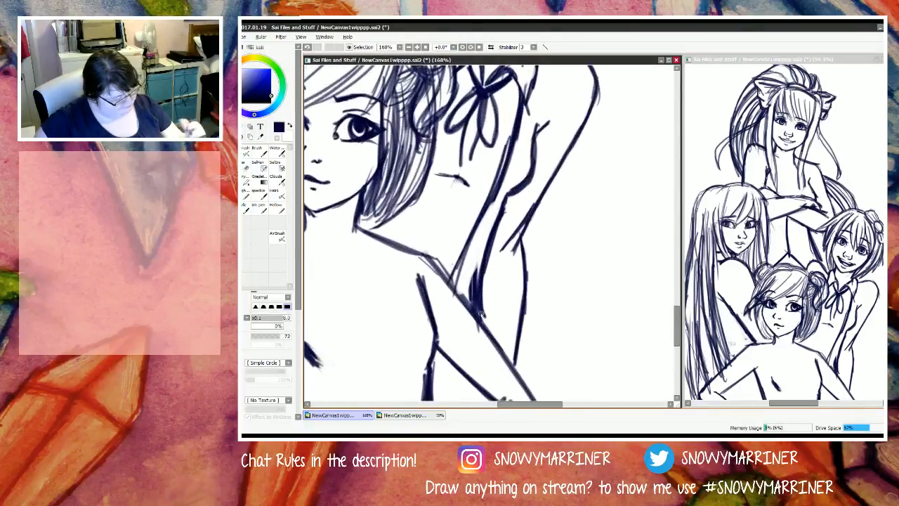
key("e")
mouse_move(507, 242)
left_mouse_down()
mouse_move(537, 179)
mouse_move(503, 252)
mouse_move(506, 267)
mouse_move(505, 239)
left_mouse_up()
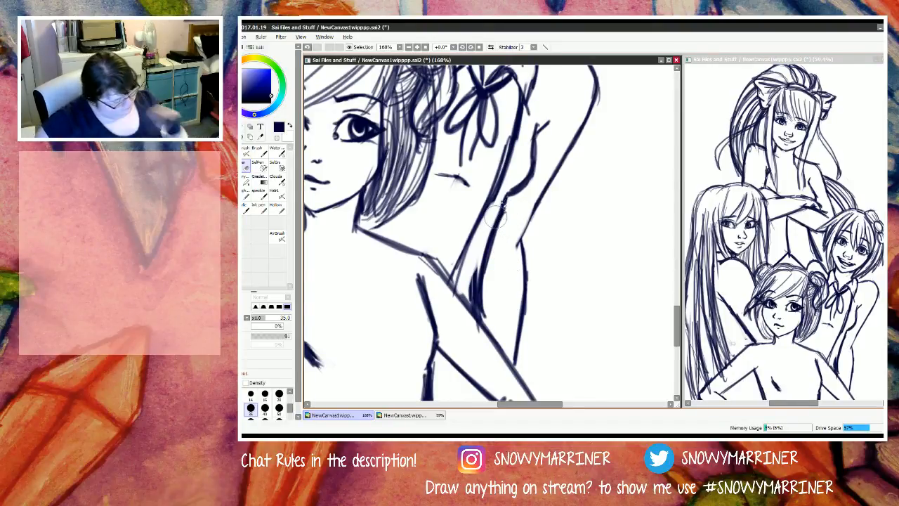
key("n")
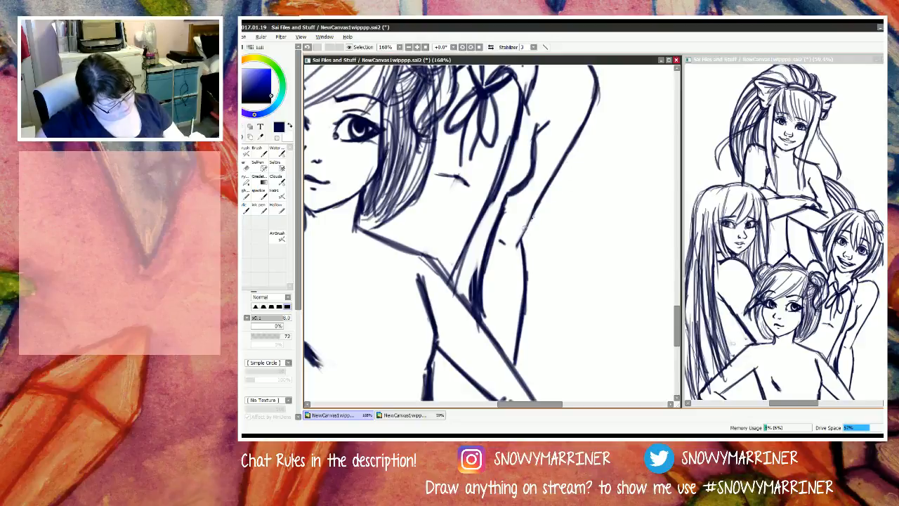
scroll(526, 217, "down", 6)
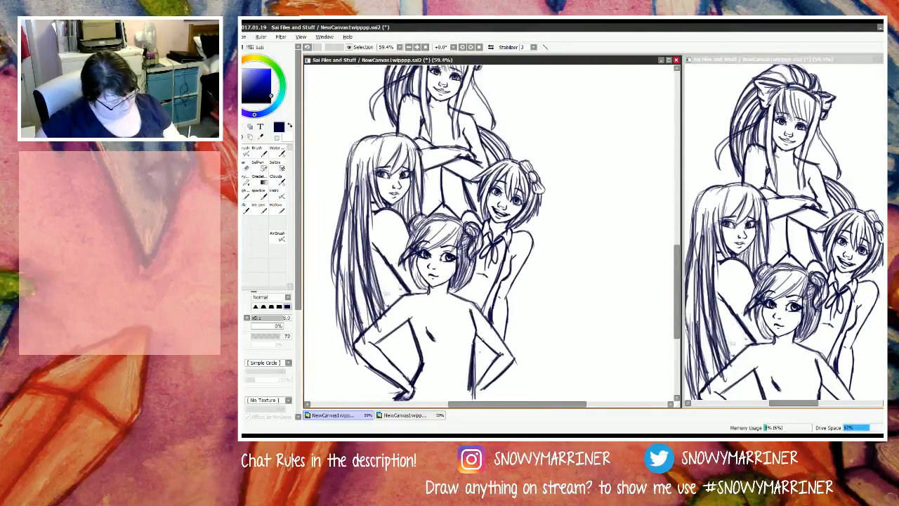
Step: Draw two parallel curved lines across the smiling figure's chest behind the bow, from the garment edge to the inner side
scroll(512, 226, "up", 7)
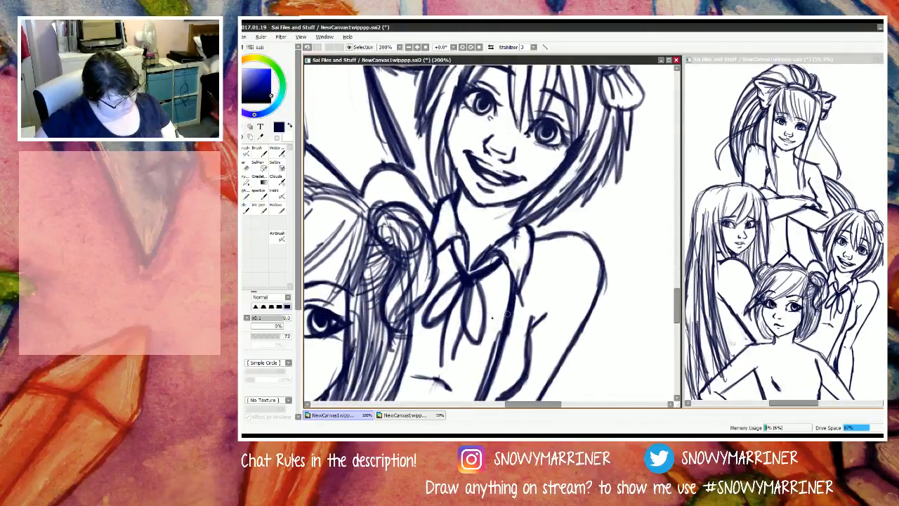
mouse_move(508, 314)
left_mouse_down()
mouse_move(474, 319)
mouse_move(497, 316)
mouse_move(436, 305)
mouse_move(448, 318)
mouse_move(433, 293)
mouse_move(450, 317)
left_mouse_up()
left_click_drag(426, 288, 449, 316)
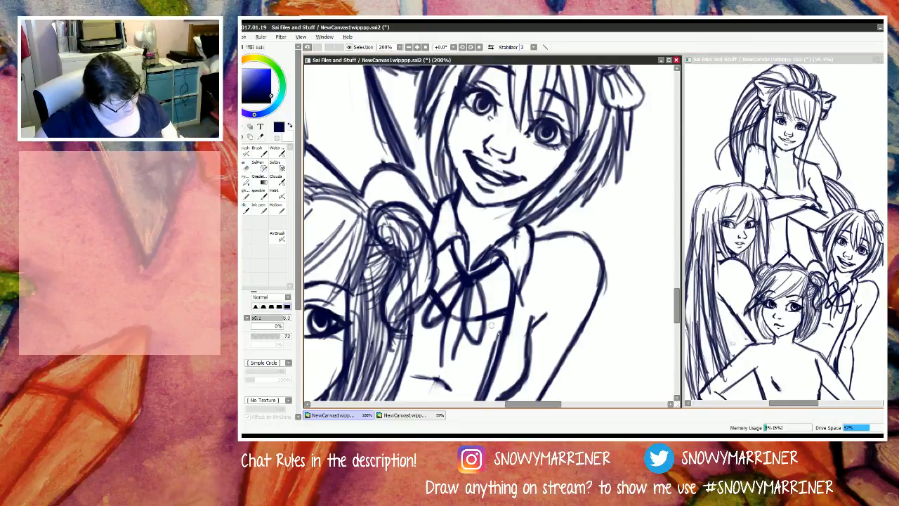
mouse_move(511, 327)
left_mouse_down()
mouse_move(446, 337)
mouse_move(423, 305)
mouse_move(449, 334)
left_mouse_up()
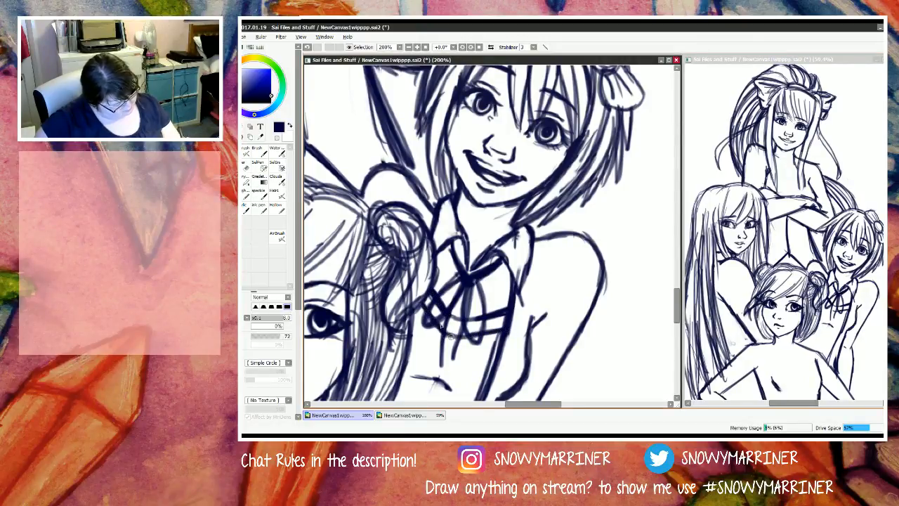
mouse_move(420, 302)
left_mouse_down()
mouse_move(450, 335)
mouse_move(502, 334)
left_mouse_up()
scroll(429, 288, "down", 10)
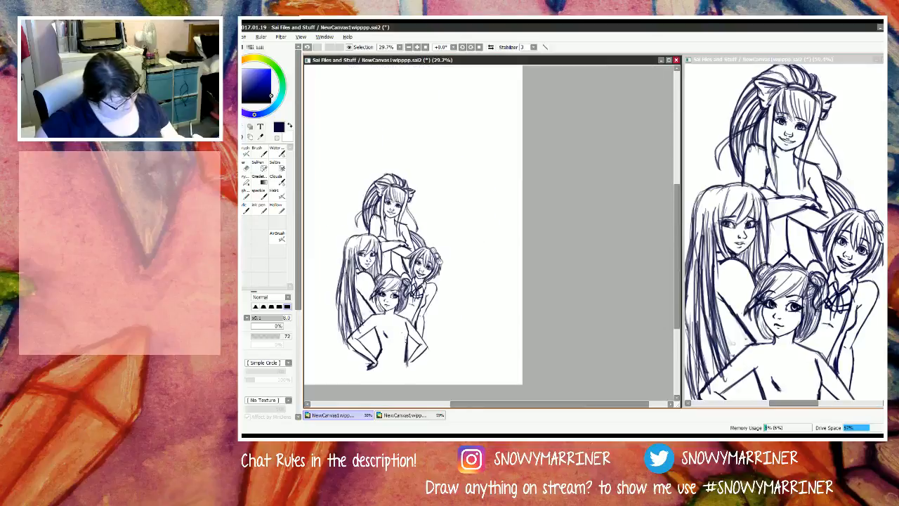
Step: Draw the inner edge of the smiling figure's torso from the chest lines down to the front figure's shoulder
scroll(394, 343, "up", 5)
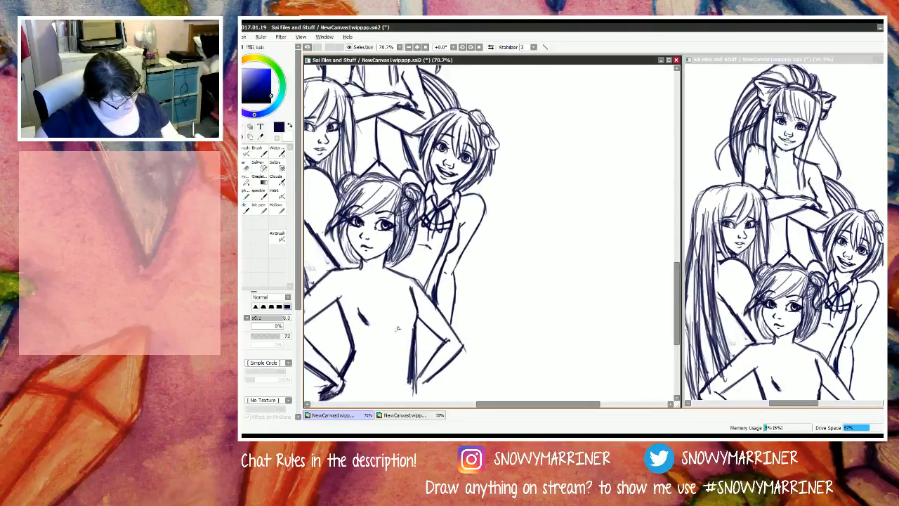
left_click_drag(422, 221, 410, 274)
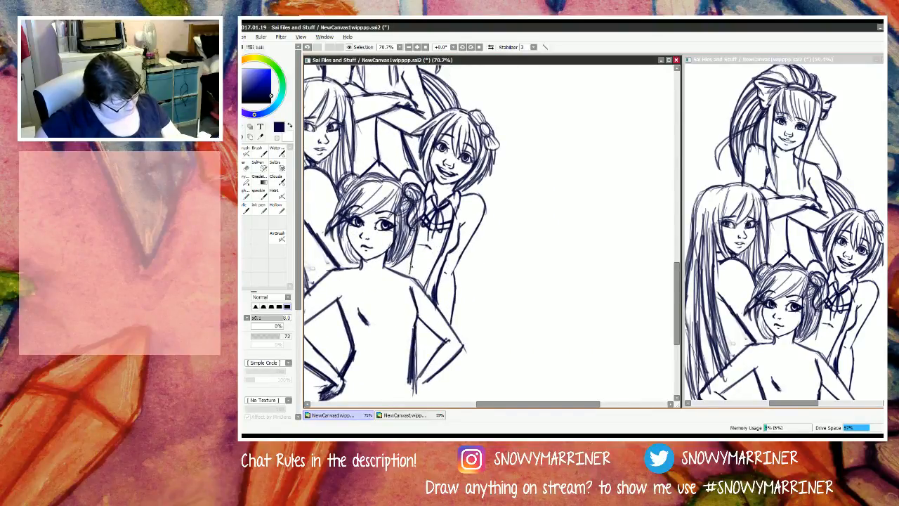
left_click_drag(422, 219, 406, 280)
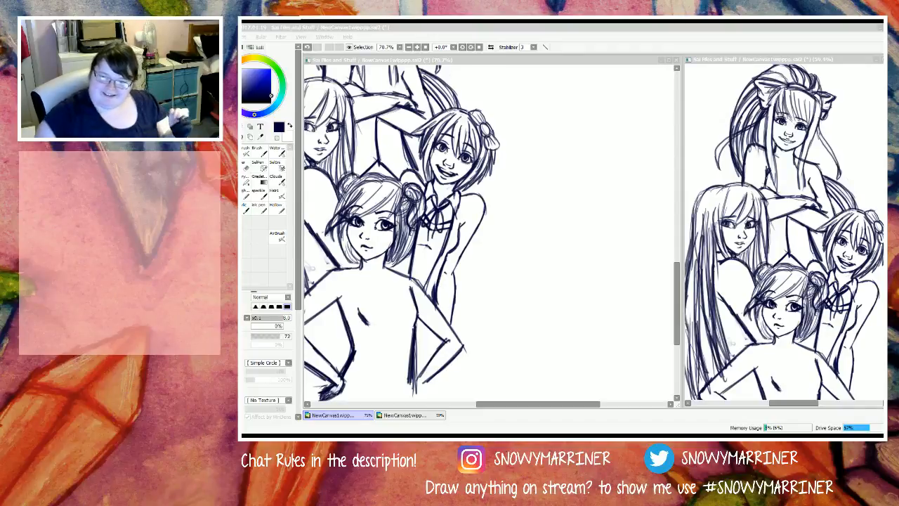
left_click(566, 44)
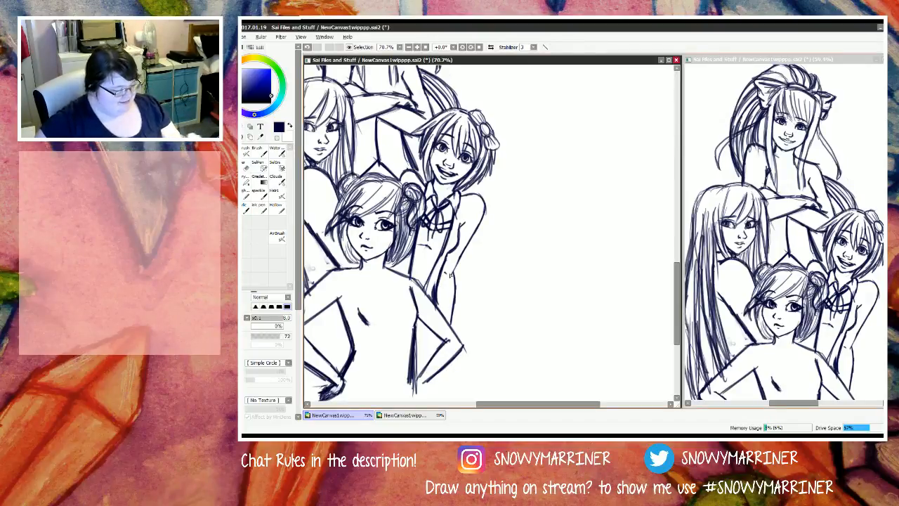
scroll(427, 270, "down", 7)
scroll(407, 253, "up", 6)
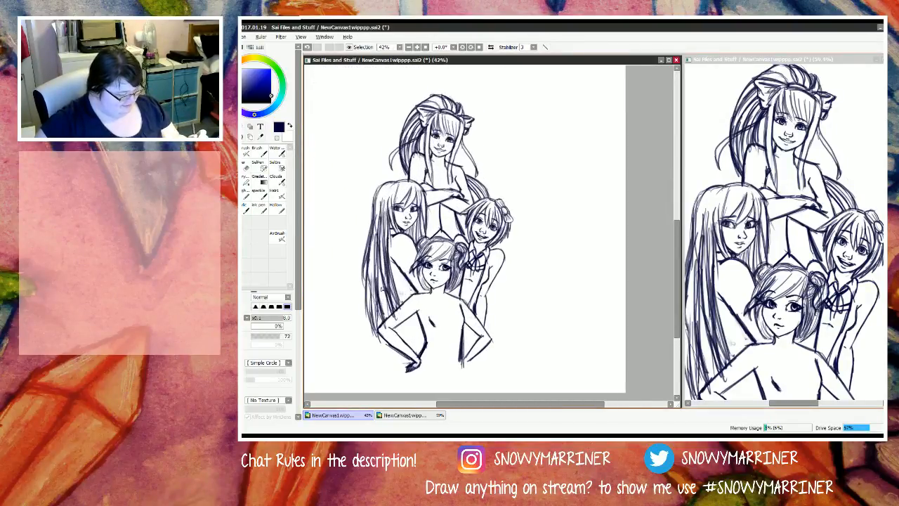
scroll(383, 286, "up", 2)
scroll(436, 201, "down", 3)
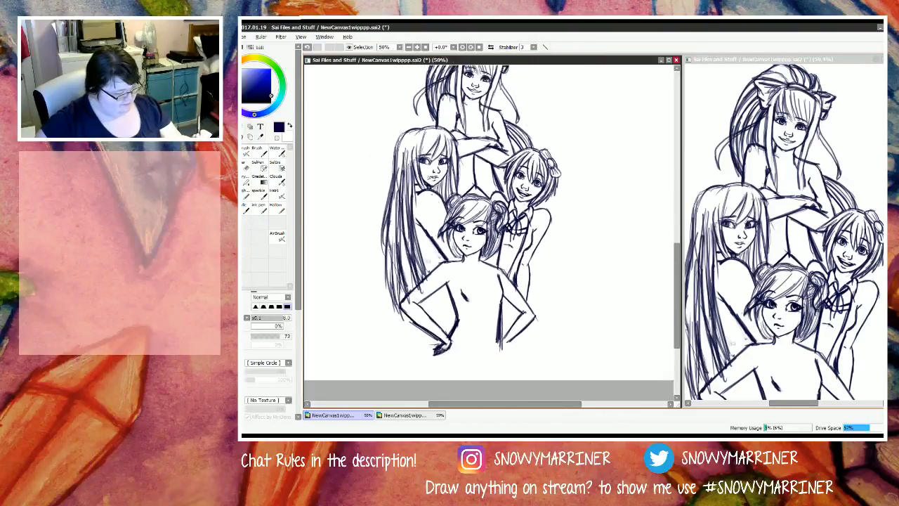
Step: Thicken the long-haired figure's outer hair outline from the crown down past the shoulder
scroll(427, 123, "up", 8)
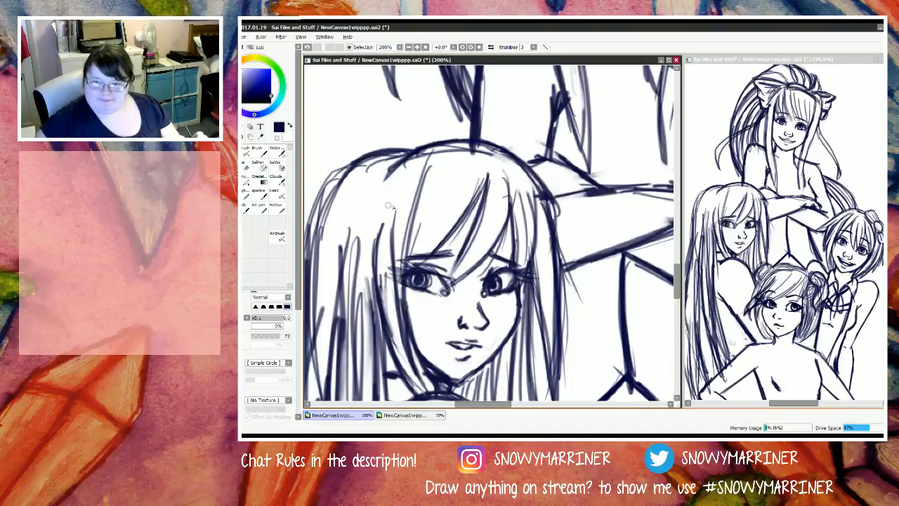
key("e")
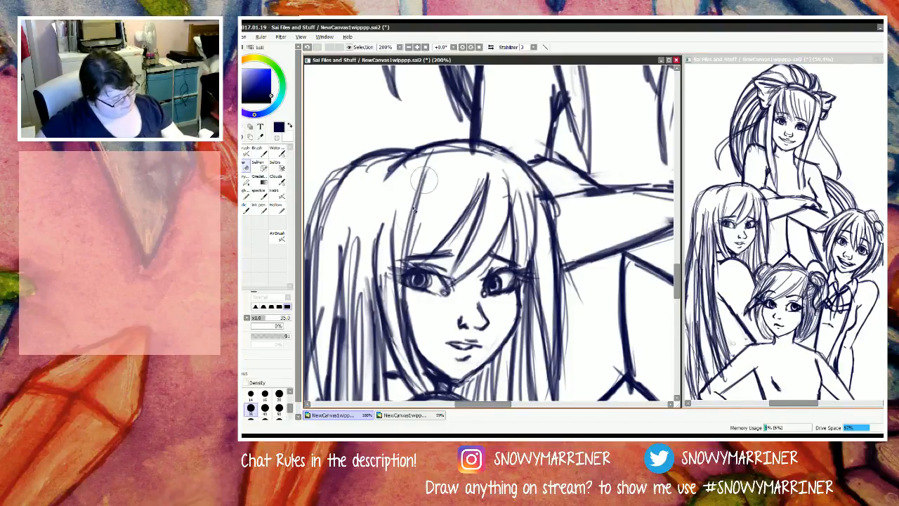
scroll(359, 118, "down", 4)
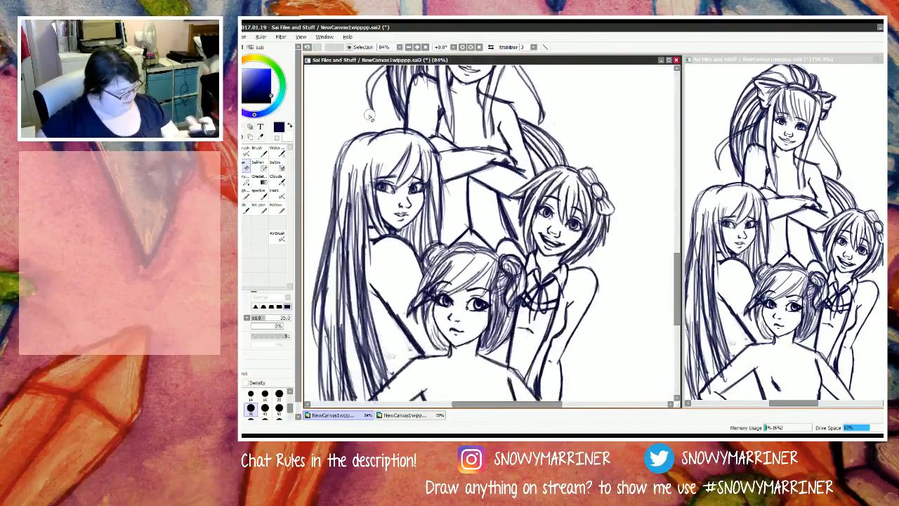
scroll(373, 110, "up", 1)
key("n")
mouse_move(350, 145)
left_mouse_down()
mouse_move(330, 180)
mouse_move(323, 226)
left_mouse_up()
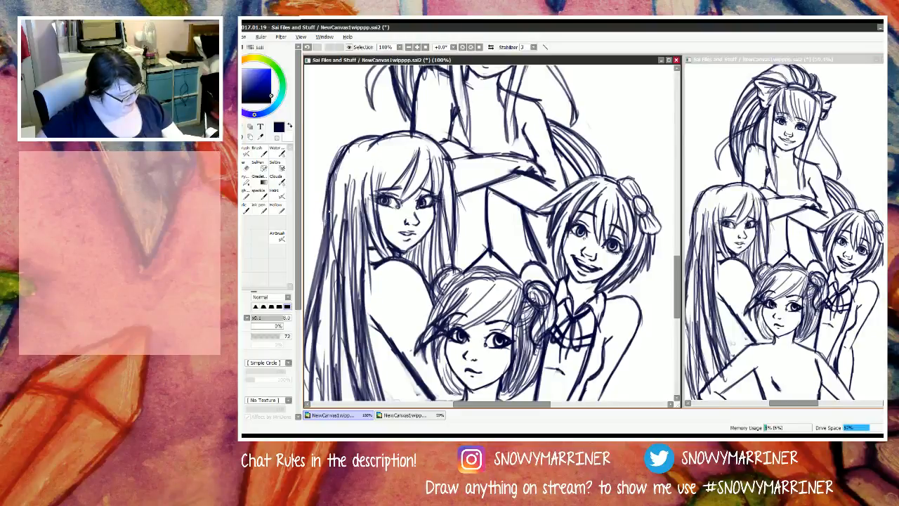
left_click_drag(333, 190, 320, 257)
left_click_drag(323, 221, 314, 284)
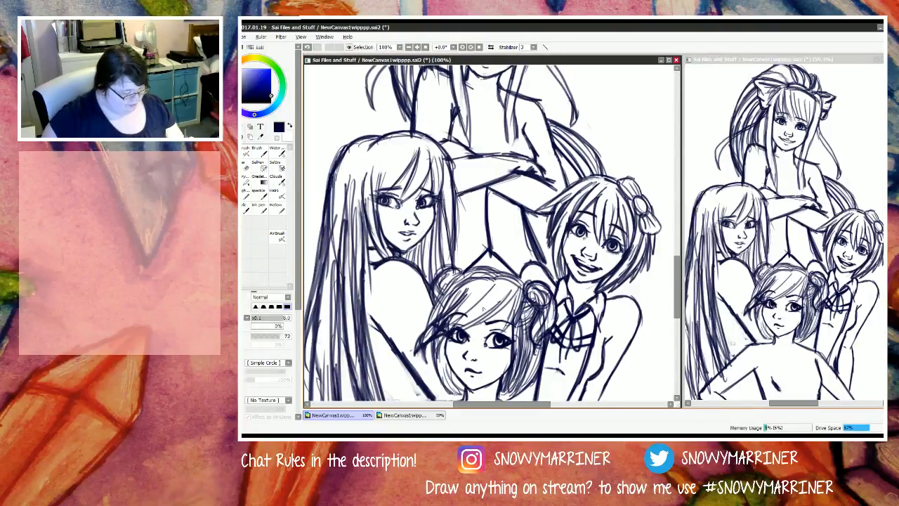
Step: Thicken the crown outline of the front figure's hair between the buns and down the side facing the long-haired figure
left_click_drag(503, 273, 528, 285)
mouse_move(499, 271)
left_mouse_down()
mouse_move(524, 285)
mouse_move(492, 270)
mouse_move(448, 282)
mouse_move(435, 300)
left_mouse_up()
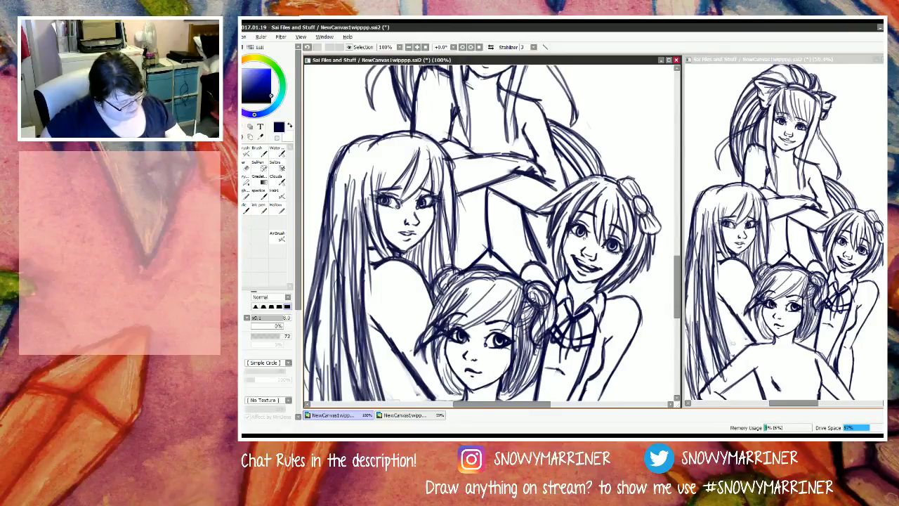
left_click_drag(461, 271, 425, 337)
mouse_move(462, 275)
left_mouse_down()
mouse_move(444, 267)
mouse_move(431, 294)
mouse_move(438, 306)
left_mouse_up()
Step: Darken the lower edge of the front figure's bob beside the cheek and jaw, on the long-haired figure's side
mouse_move(431, 342)
left_mouse_down()
mouse_move(442, 385)
mouse_move(458, 399)
left_mouse_up()
left_click_drag(442, 360, 466, 398)
left_click_drag(442, 358, 467, 397)
left_click_drag(457, 383, 466, 397)
left_click_drag(449, 363, 468, 395)
Step: Erase the rough outer strands at the lower end of the long-haired figure's hair, above the front figure's elbow
scroll(485, 344, "down", 5)
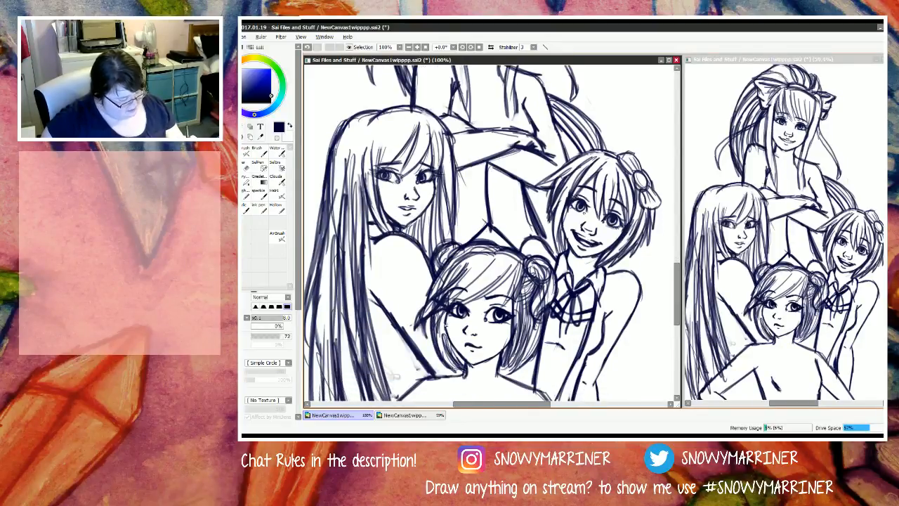
key("Left")
key("Left")
key("Left")
key("Left")
key("Left")
key("Left")
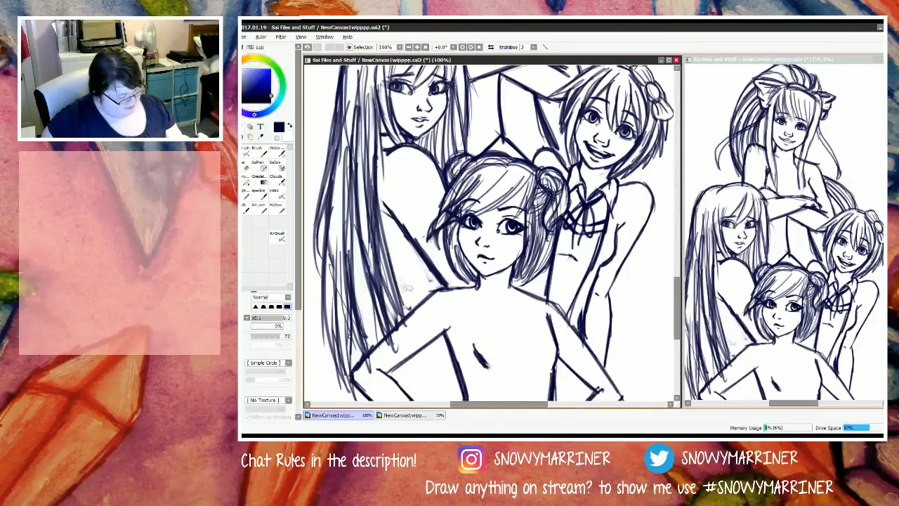
key("e")
left_click_drag(401, 243, 410, 358)
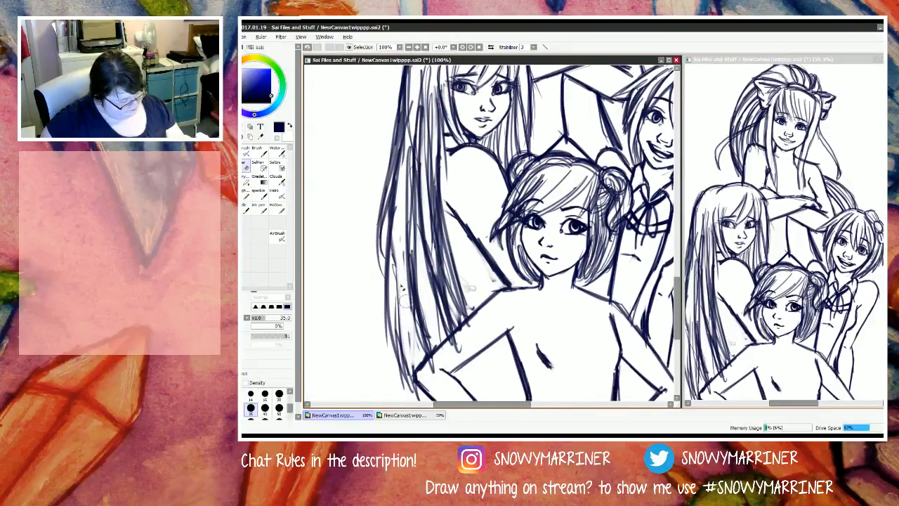
mouse_move(399, 284)
left_mouse_down()
mouse_move(413, 334)
mouse_move(397, 346)
mouse_move(422, 397)
left_mouse_up()
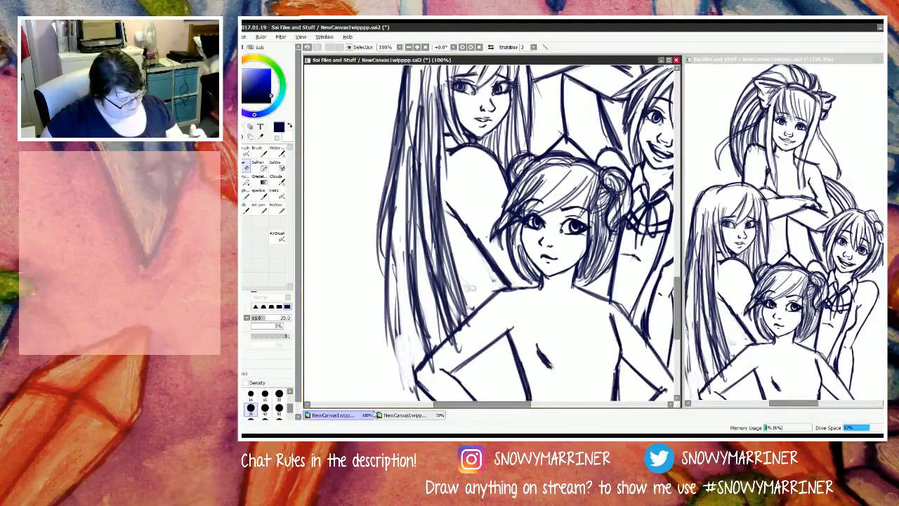
Step: Redraw the outer strands of the long-haired figure's lower hair, tapering them down toward the front figure's elbow
key("n")
left_click_drag(398, 243, 403, 349)
left_click_drag(395, 258, 412, 358)
mouse_move(398, 304)
left_mouse_down()
mouse_move(413, 368)
mouse_move(410, 354)
left_mouse_up()
mouse_move(403, 332)
left_mouse_down()
mouse_move(415, 375)
mouse_move(417, 366)
left_mouse_up()
mouse_move(397, 313)
left_mouse_down()
mouse_move(413, 396)
mouse_move(387, 337)
left_mouse_up()
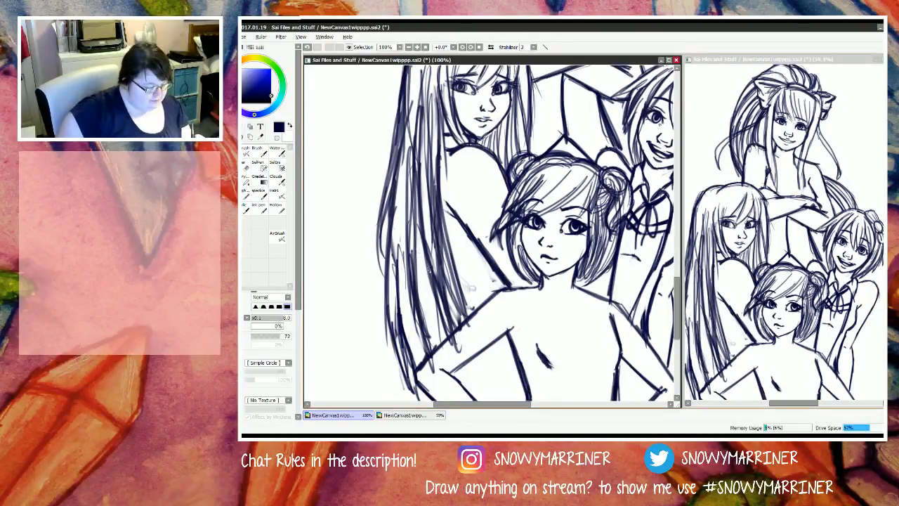
scroll(446, 254, "down", 2)
scroll(457, 274, "down", 2)
scroll(456, 274, "up", 1)
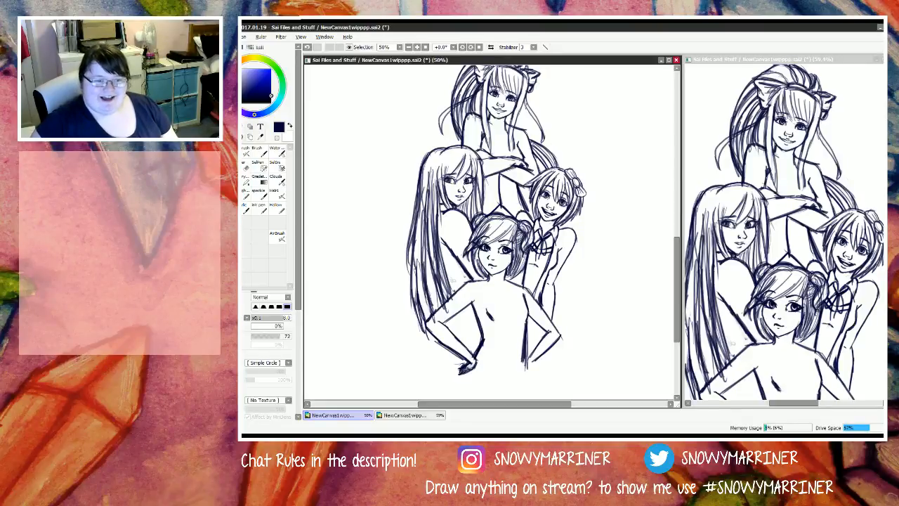
key("alt+Tab")
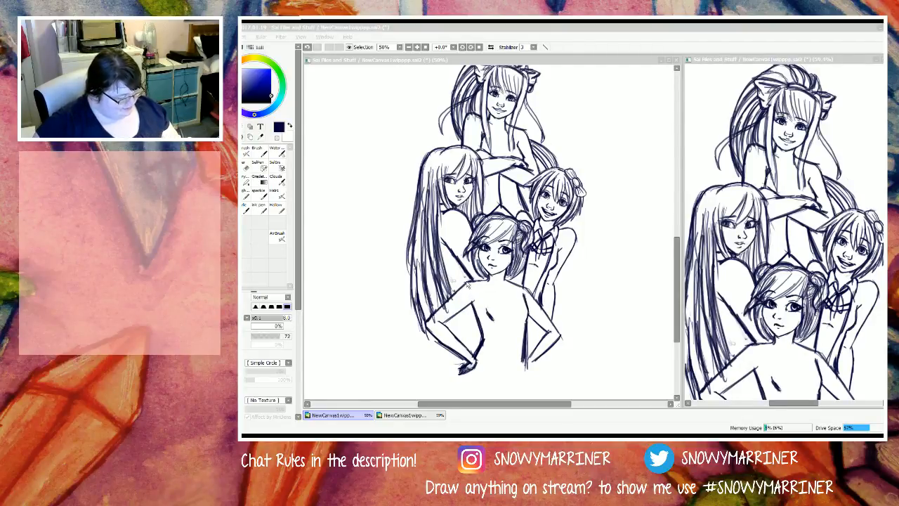
left_click(464, 280)
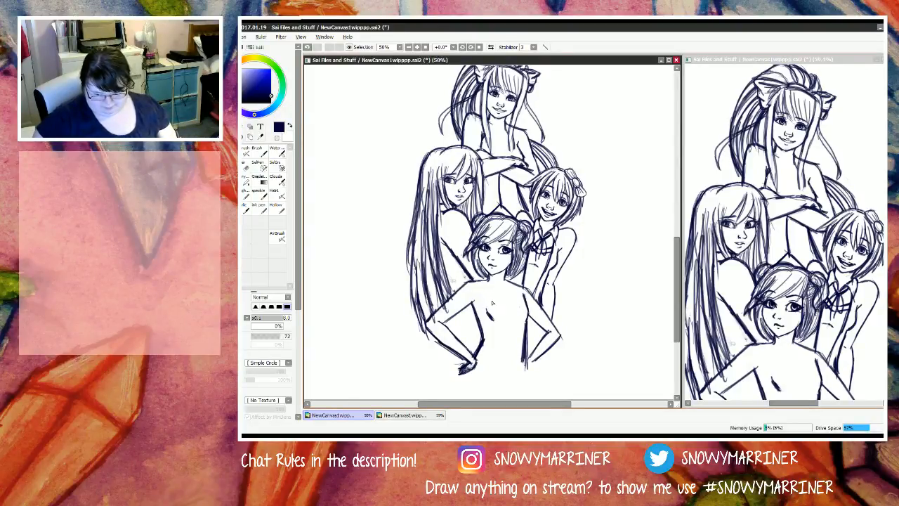
Step: Draw a V-shaped neckline on the front figure, from both sides of the neck down to a point on the chest
scroll(494, 299, "up", 5)
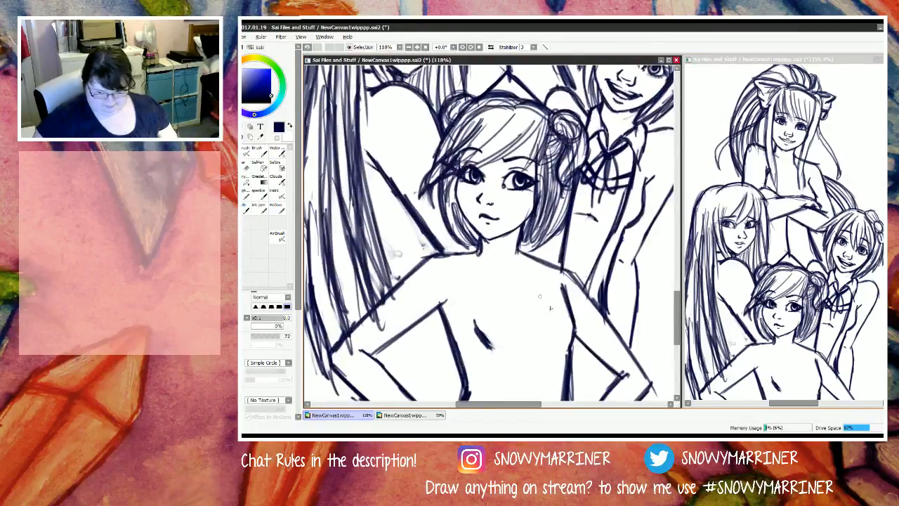
left_click_drag(466, 254, 532, 326)
left_click_drag(468, 255, 534, 329)
mouse_move(529, 258)
left_mouse_down()
mouse_move(540, 333)
mouse_move(533, 327)
left_mouse_up()
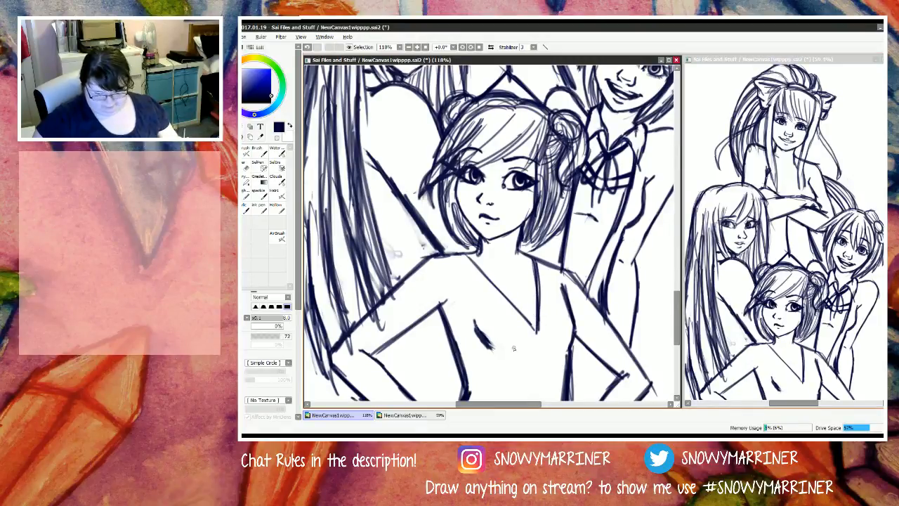
Step: Sketch a pointed shirt collar around the base of the front figure's neck, using brush size 12 for the collar flaps
left_click_drag(482, 245, 511, 255)
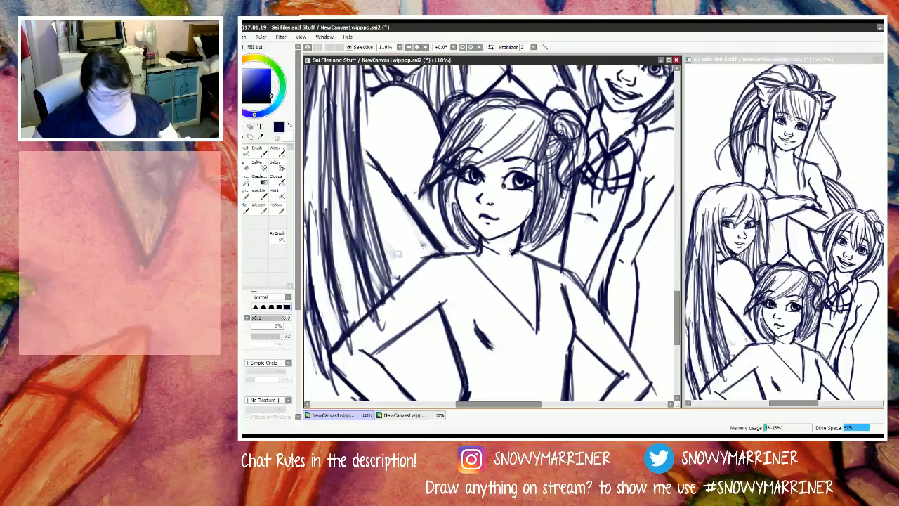
key("bracketright")
key("bracketright")
key("bracketright")
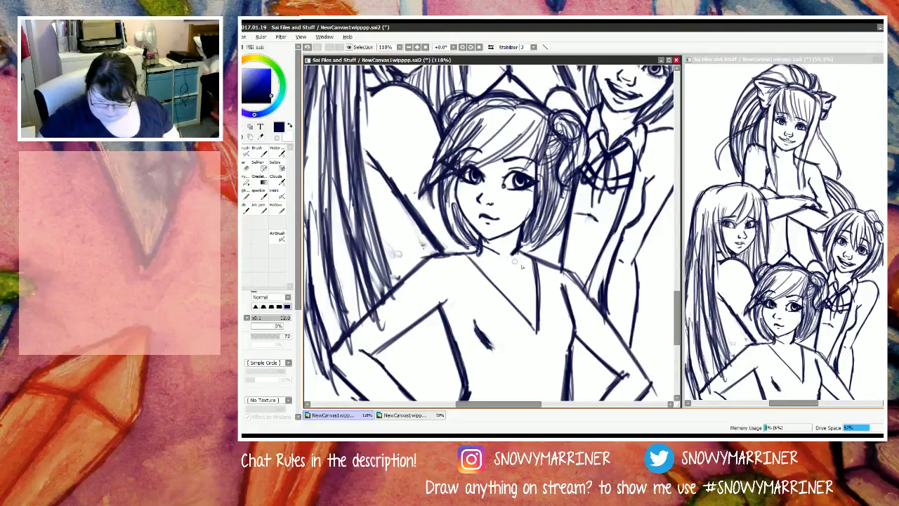
mouse_move(500, 257)
left_mouse_down()
mouse_move(520, 272)
mouse_move(512, 257)
mouse_move(501, 268)
mouse_move(507, 254)
mouse_move(502, 265)
mouse_move(473, 254)
mouse_move(497, 273)
mouse_move(466, 247)
mouse_move(538, 257)
mouse_move(520, 243)
mouse_move(521, 274)
left_mouse_up()
left_click_drag(482, 244, 504, 255)
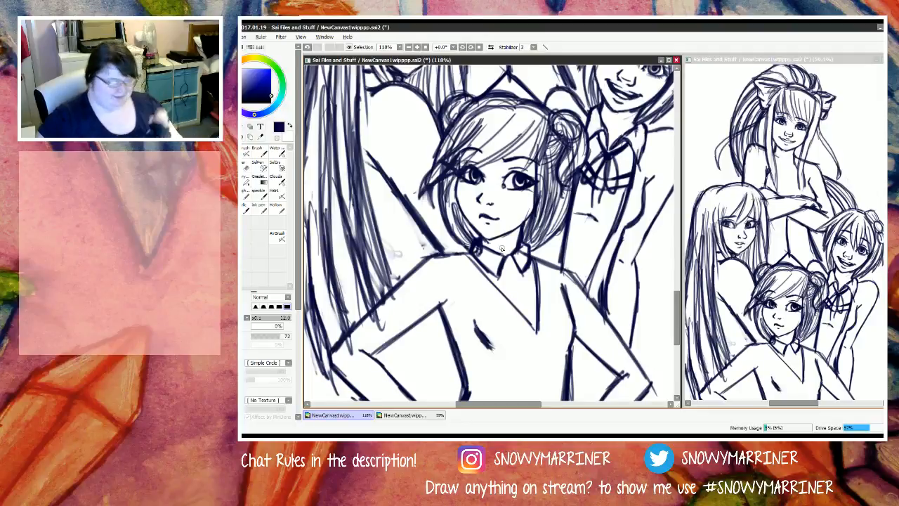